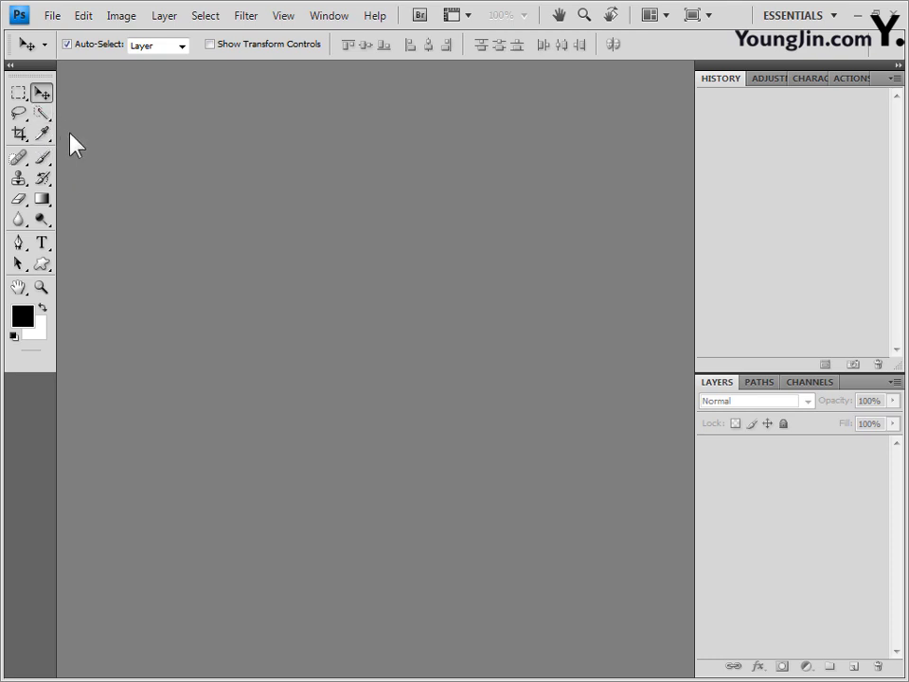
- Switch the toolbox to a single column and back to two columns
left_click(11, 64)
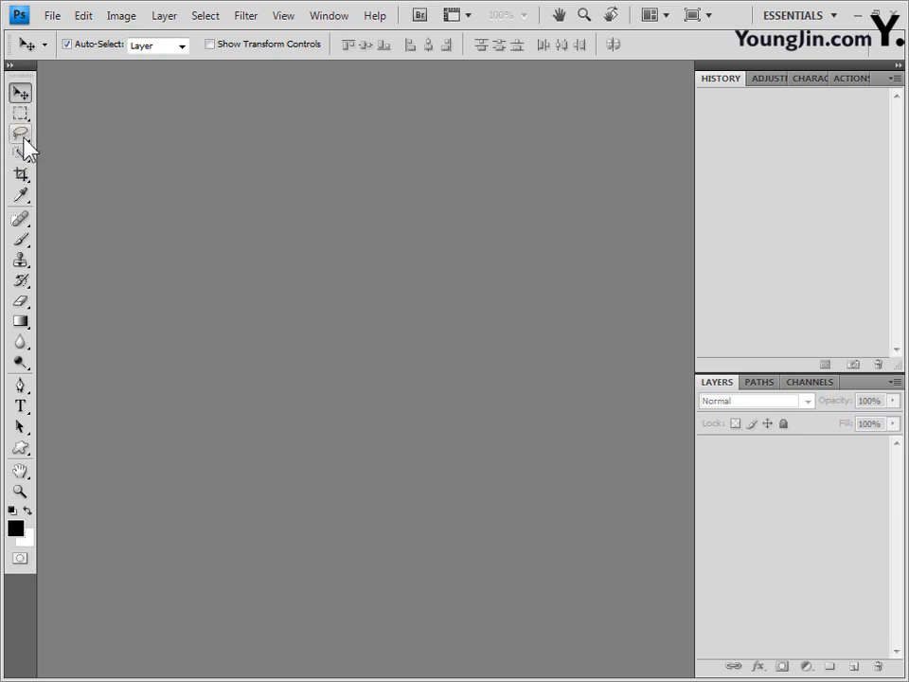
left_click(10, 64)
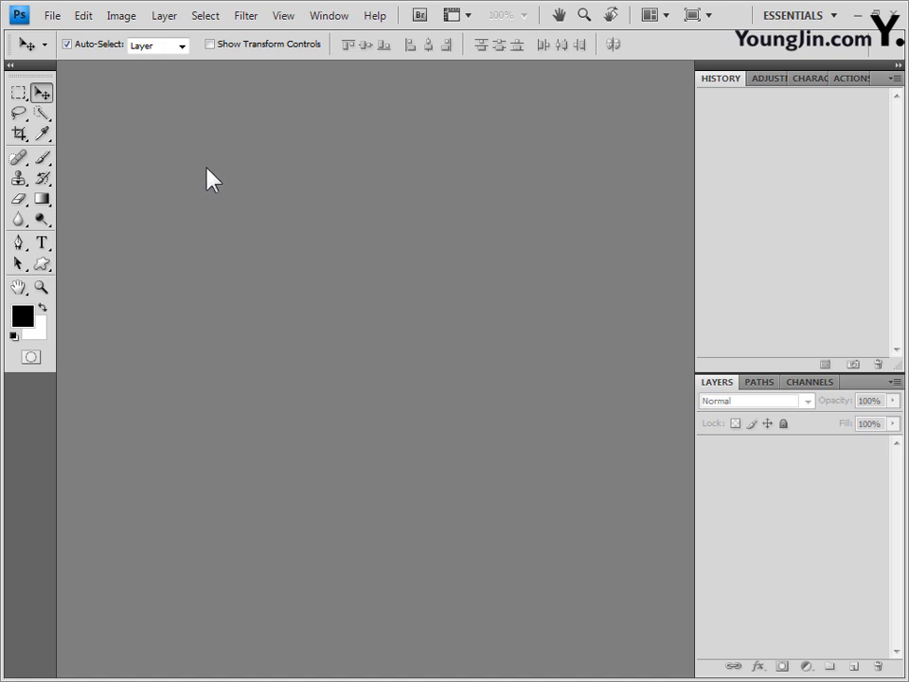
- Create a new RGB document 400 pixels wide and 500 pixels high at 72 pixels/inch with a white background
left_click(50, 13)
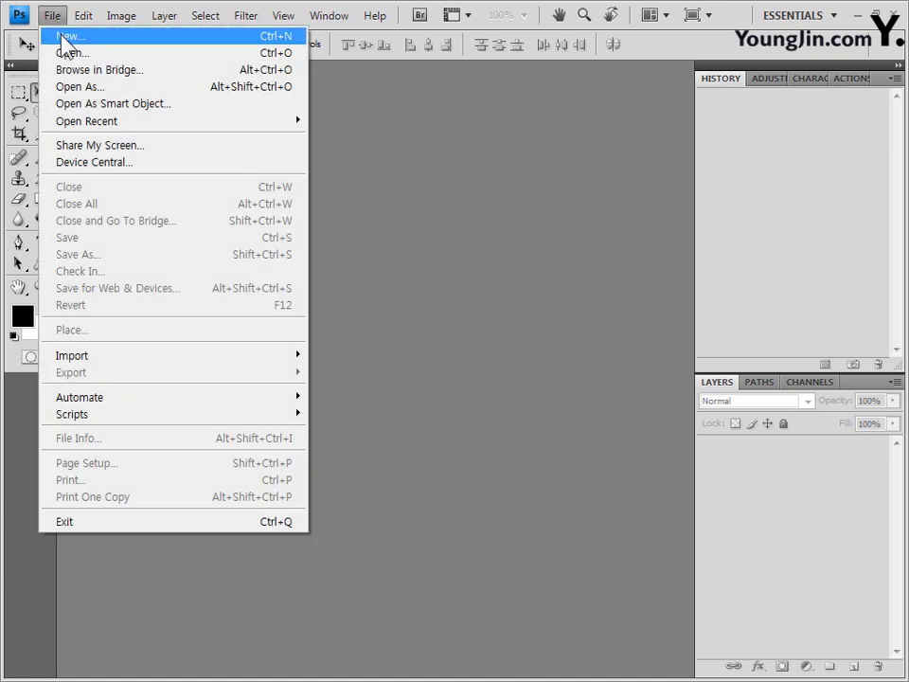
left_click(64, 38)
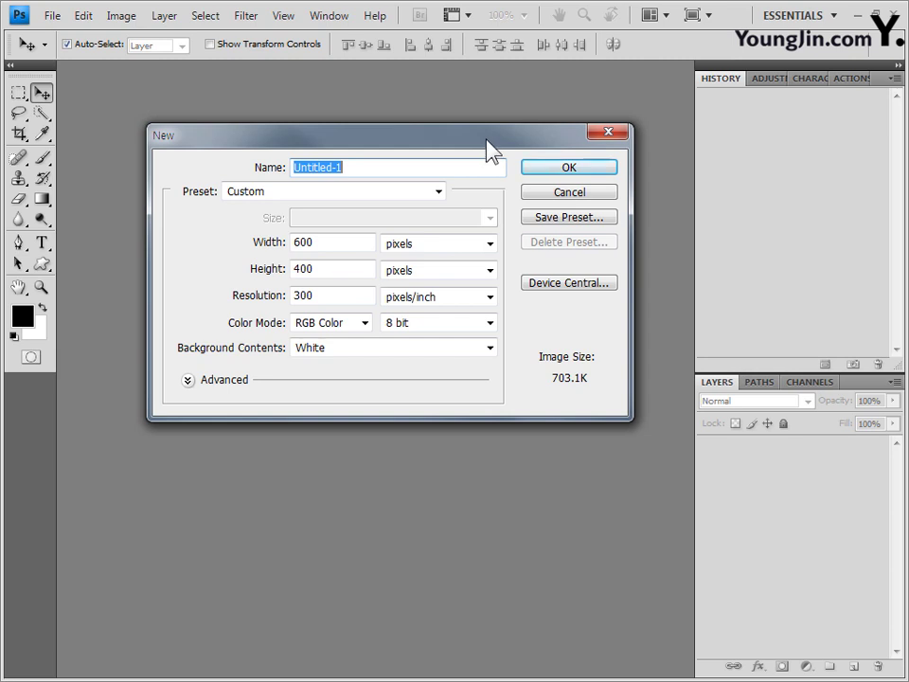
left_click_drag(490, 152, 495, 227)
double_click(309, 320)
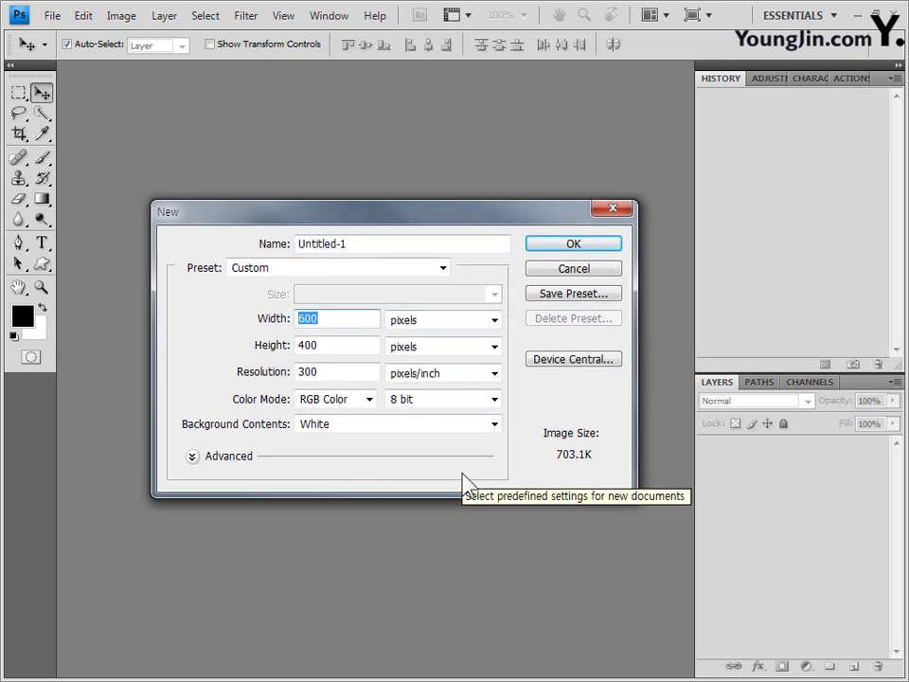
type("400")
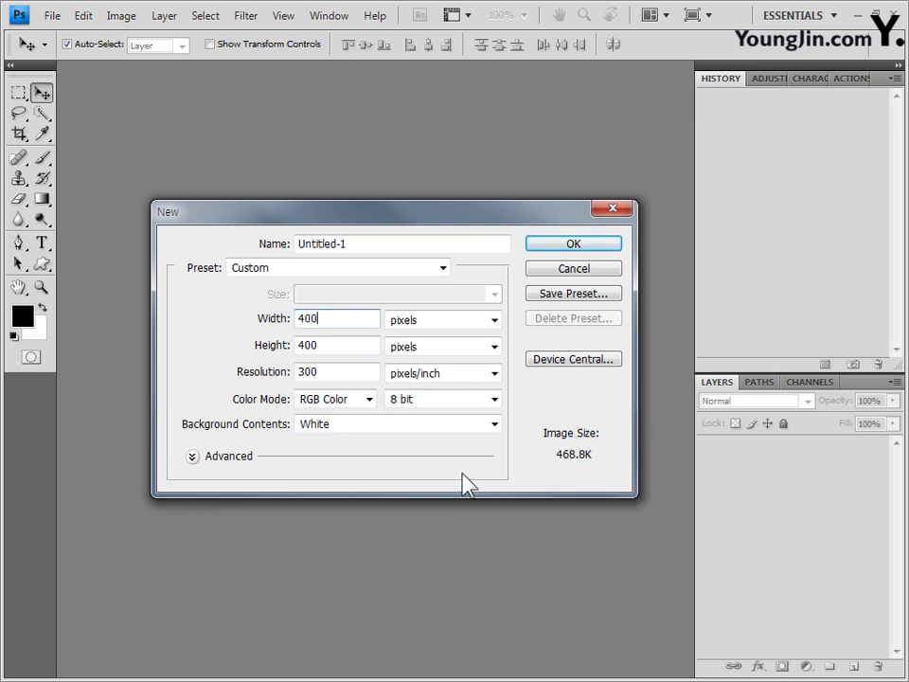
key("Tab")
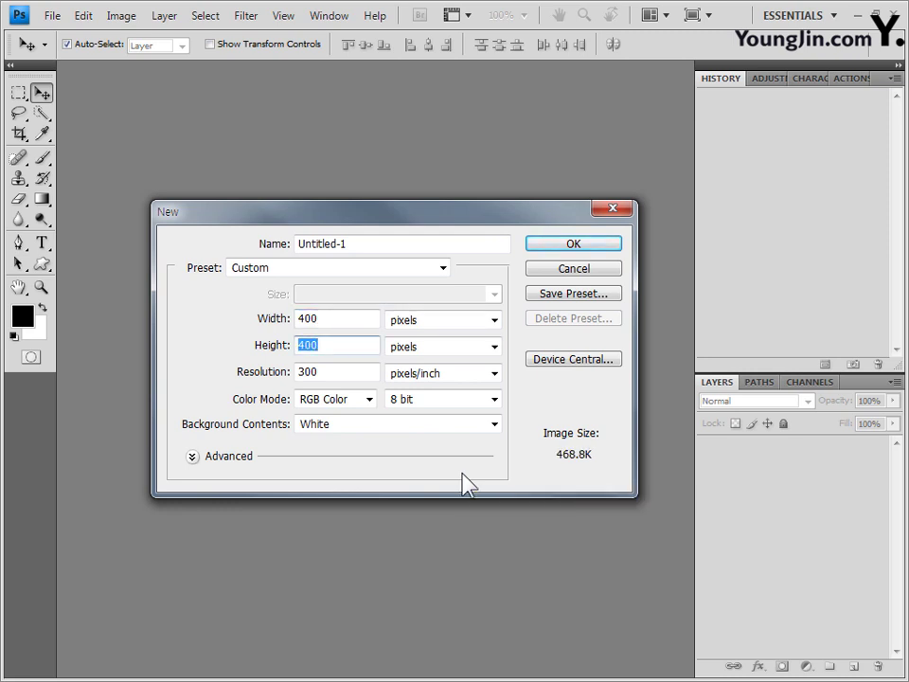
type("500")
key("Tab")
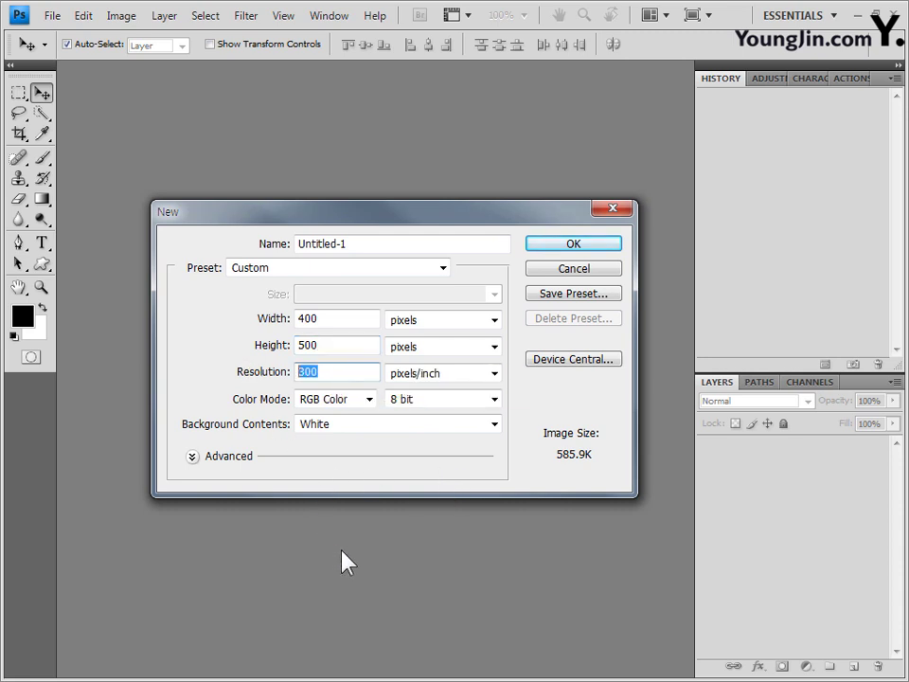
type("72")
left_click(465, 375)
left_click(463, 391)
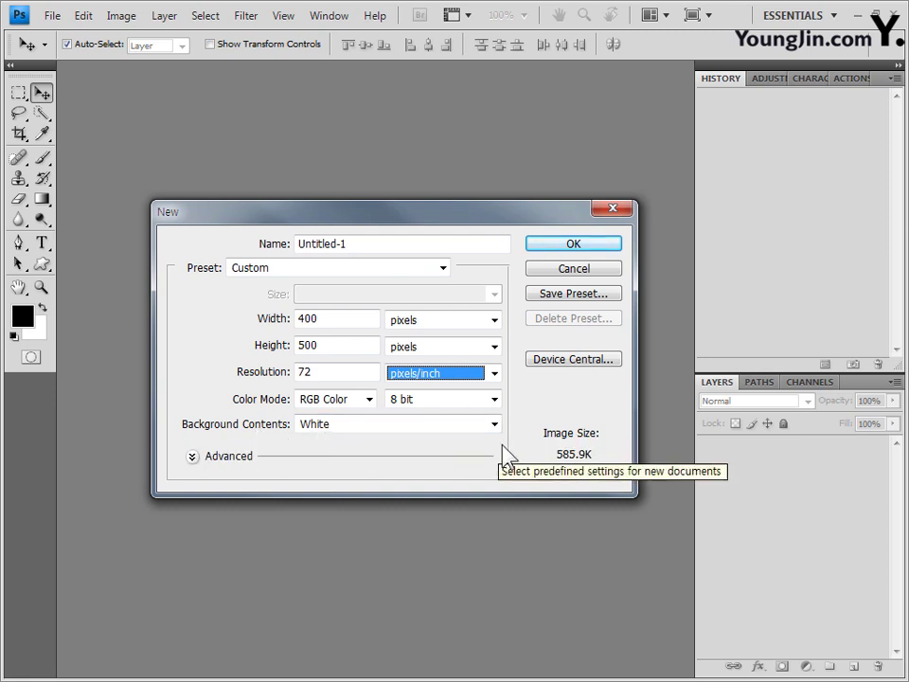
left_click(598, 248)
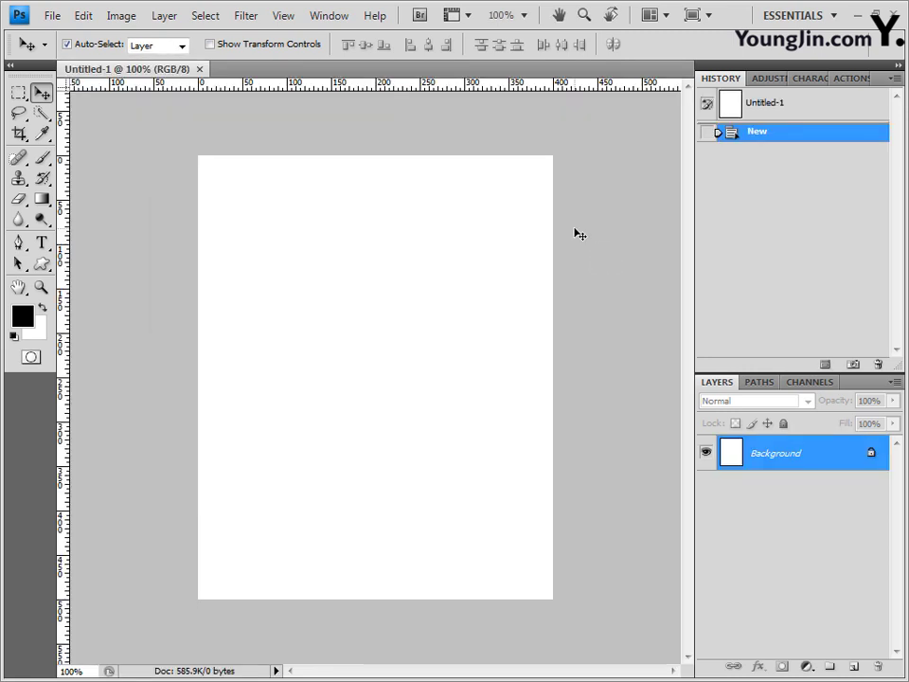
- In the Guides, Grid & Slices preferences, set the grid to a gridline every 100 pixels with 1 subdivision
double_click(453, 93)
left_click_drag(432, 158, 432, 138)
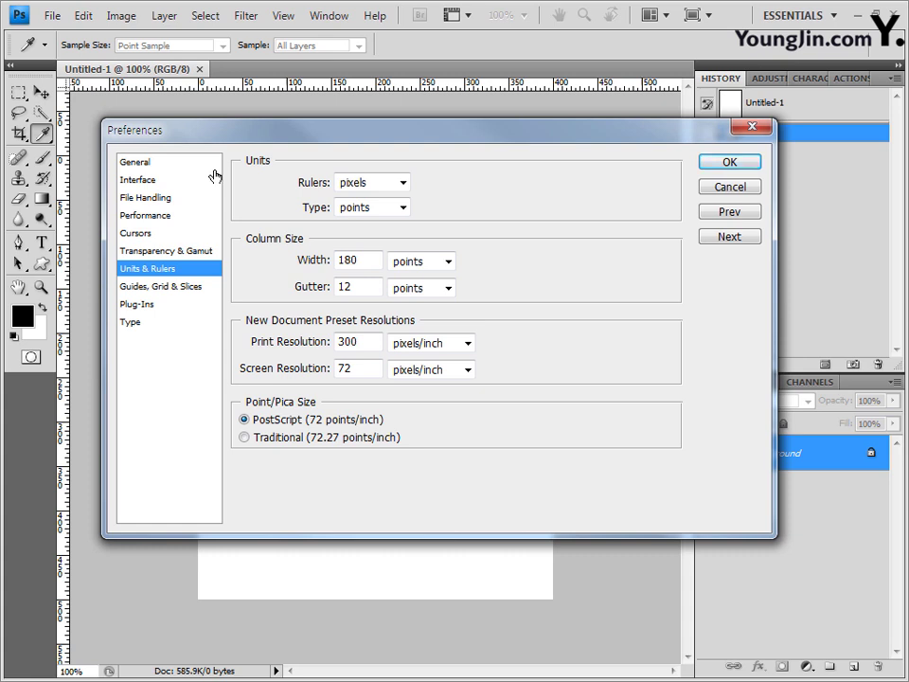
left_click(171, 290)
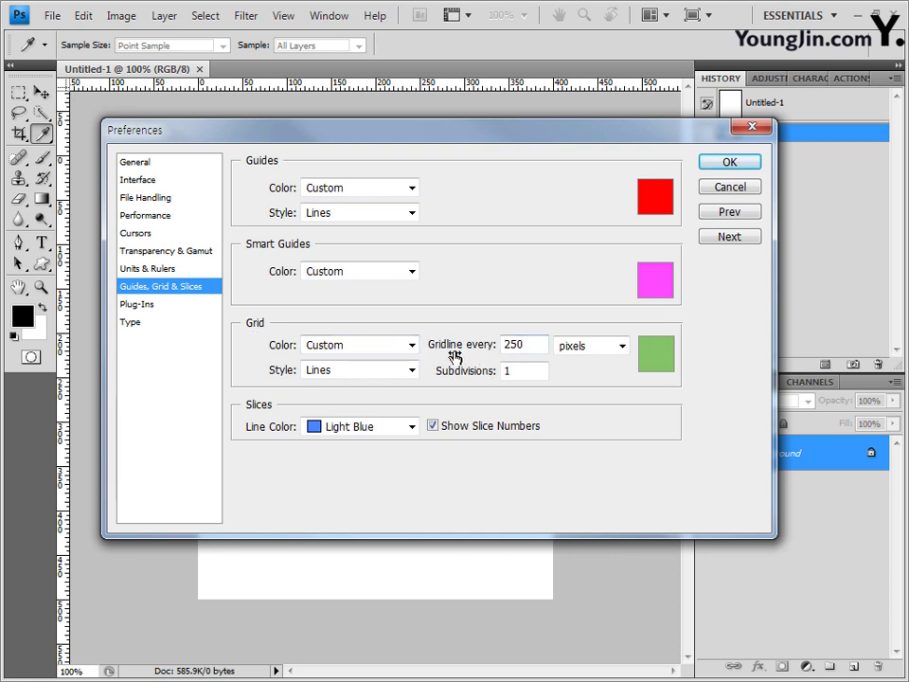
double_click(542, 347)
type("100")
left_click(623, 346)
left_click(604, 367)
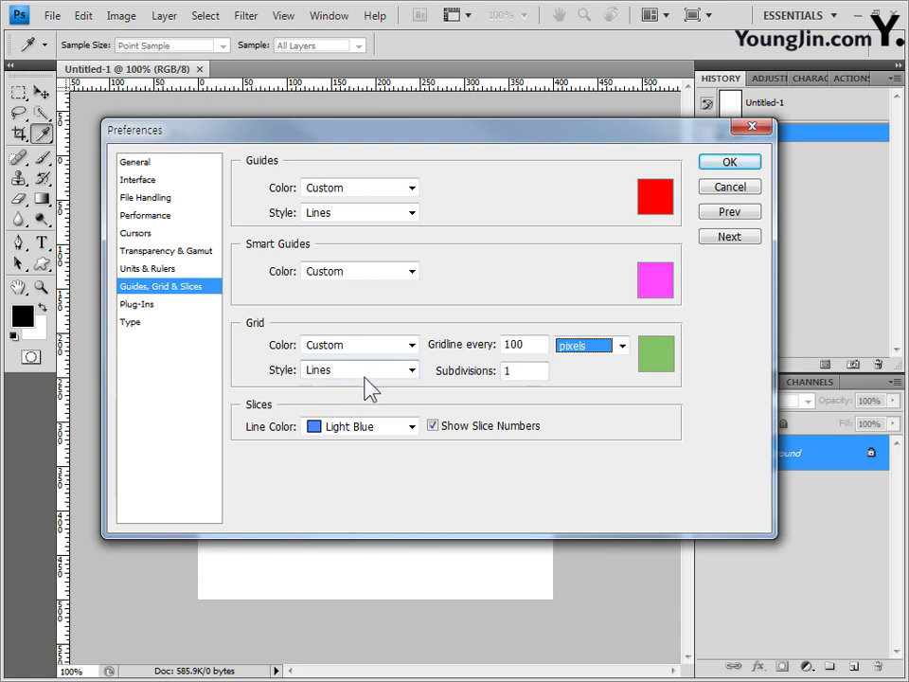
left_click(529, 371)
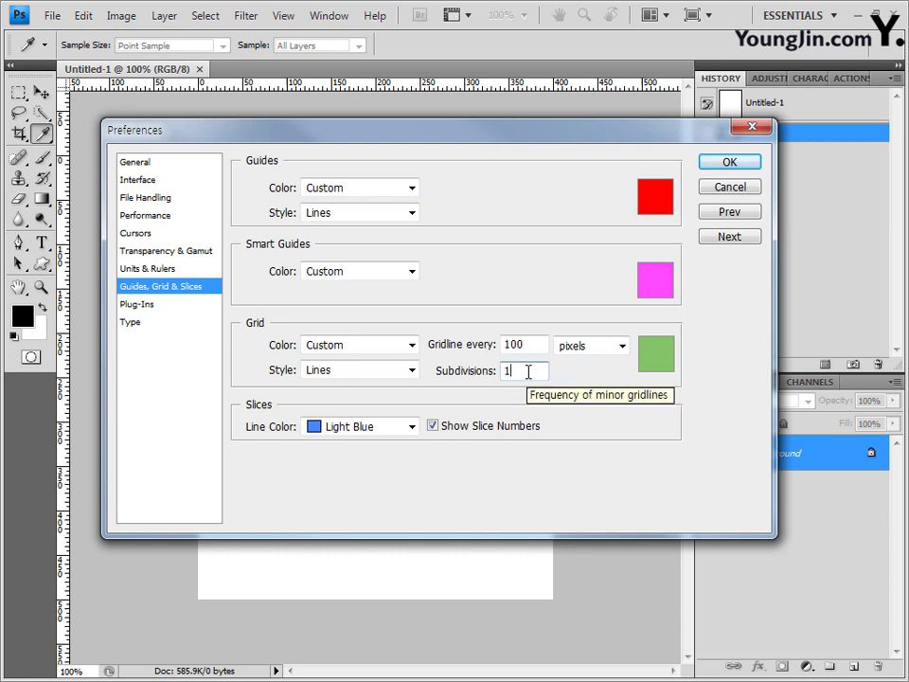
- Change the custom grid colour to a darker green, #63b356
left_click(655, 362)
left_click_drag(315, 421, 315, 414)
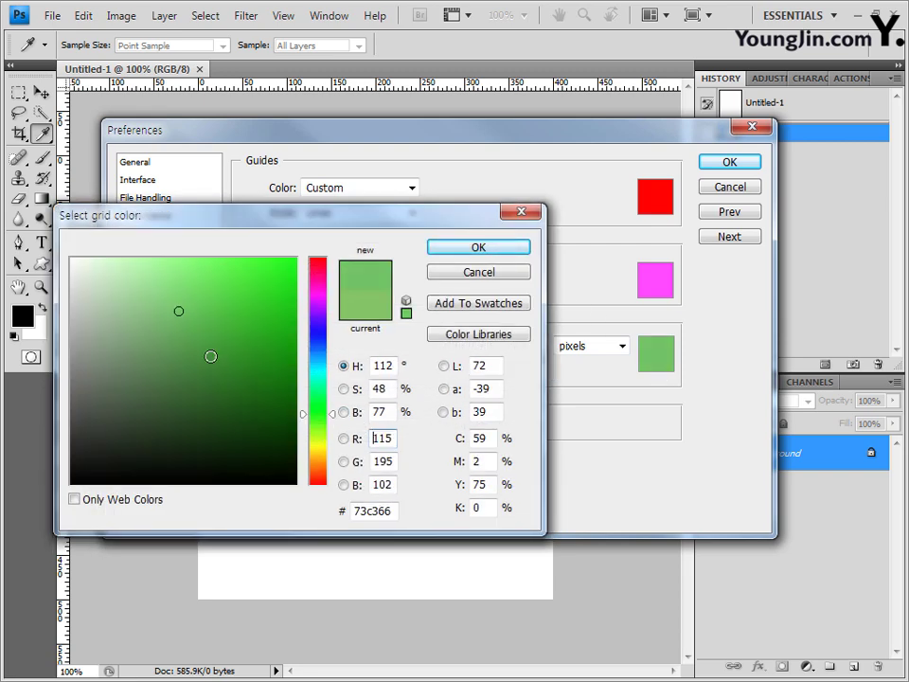
left_click_drag(170, 293, 187, 325)
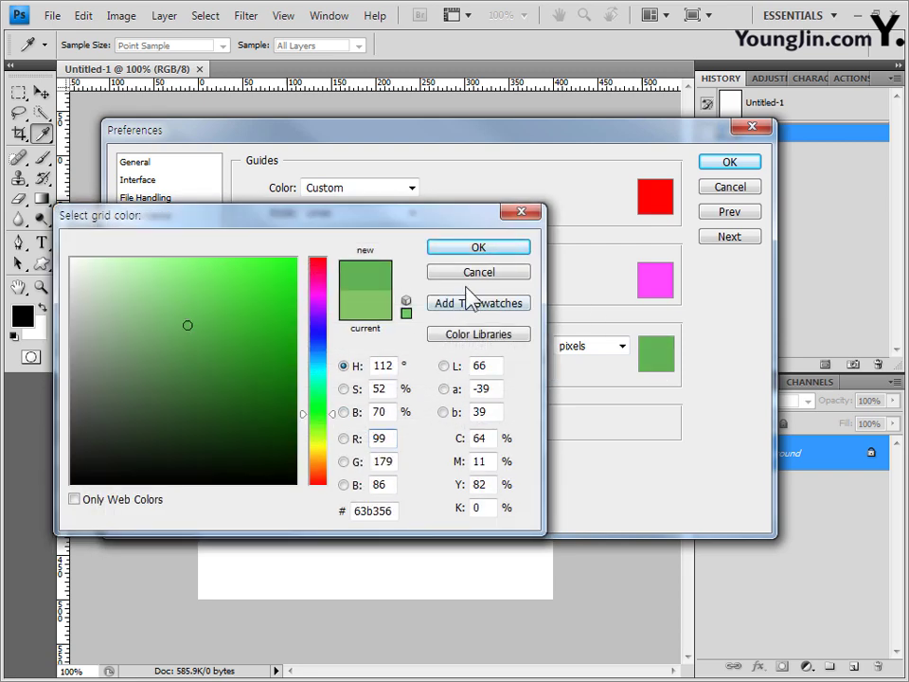
key("Return")
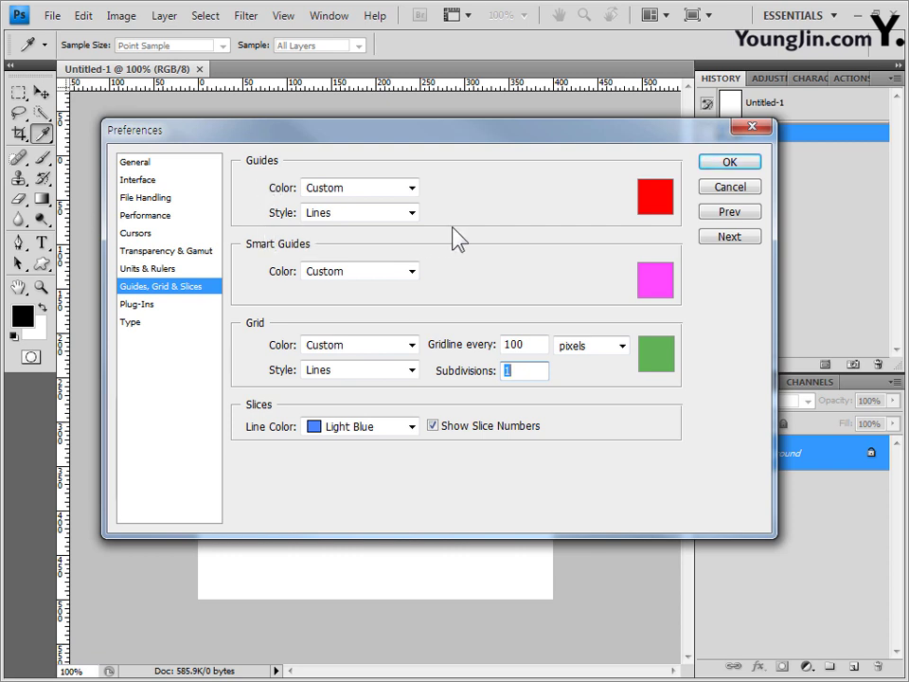
- Change the guide colour to blue #466ef3 and apply the preferences
left_click(654, 206)
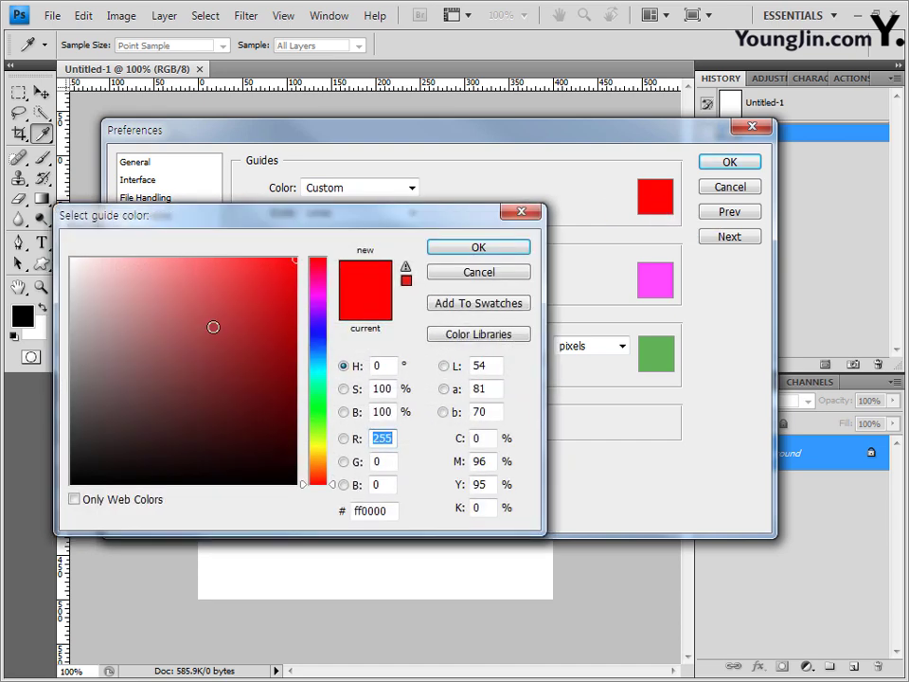
left_click(318, 343)
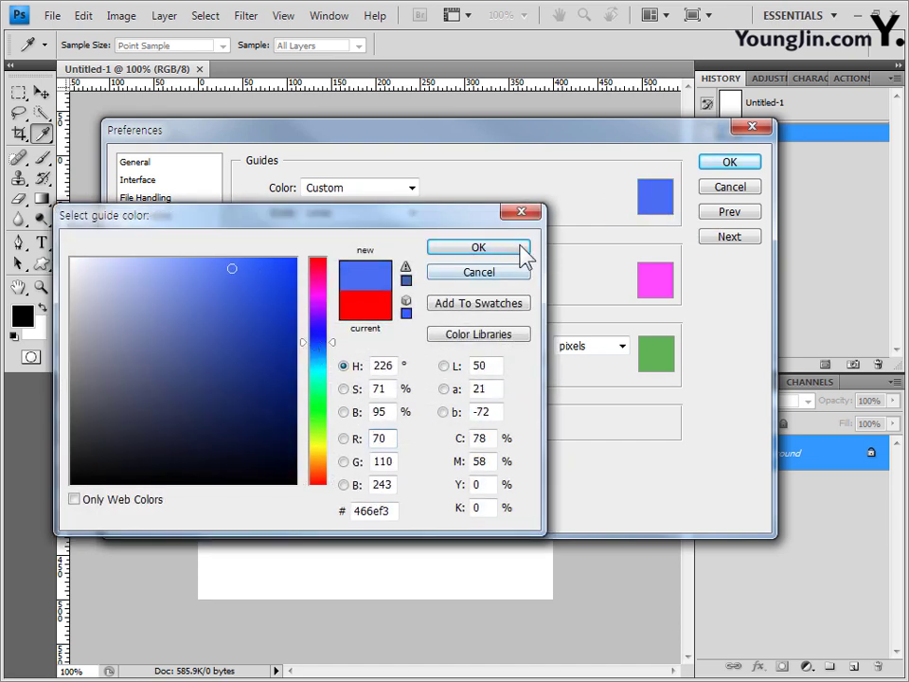
left_click(521, 249)
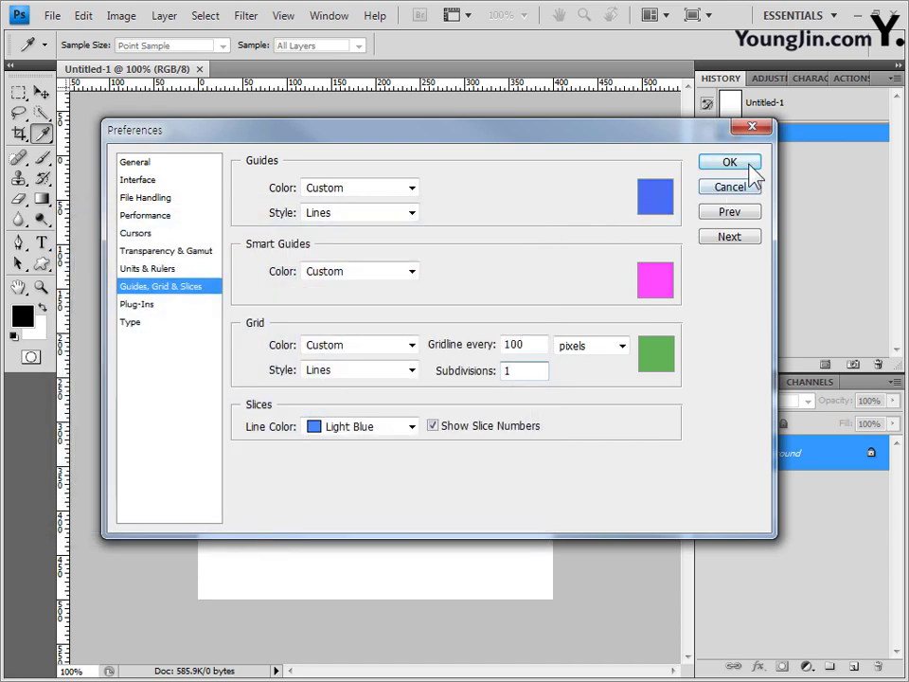
left_click(741, 163)
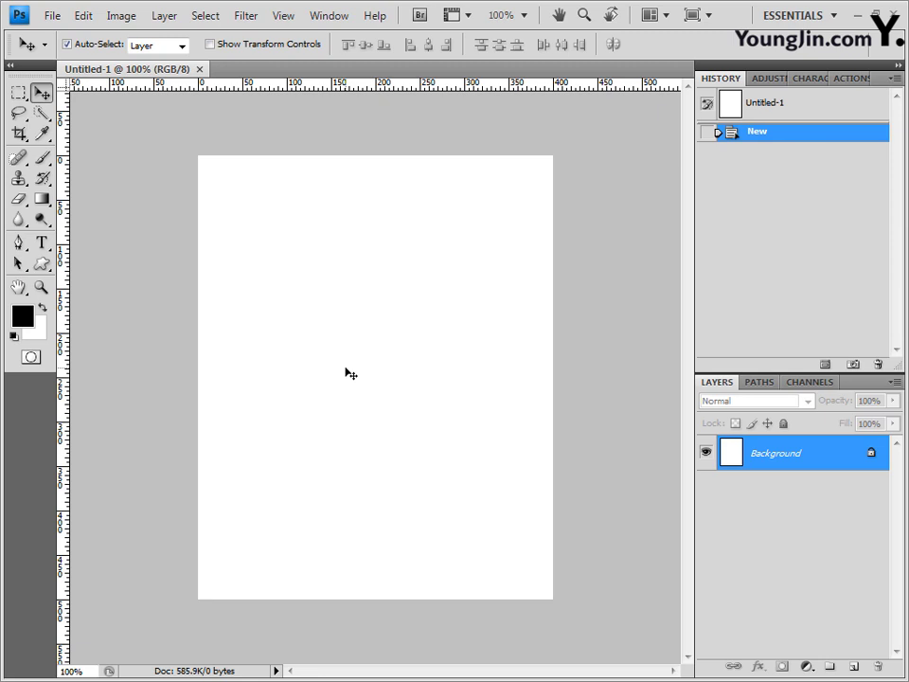
- Show the grid over the canvas and set the ruler units to pixels
key("ctrl+apostrophe")
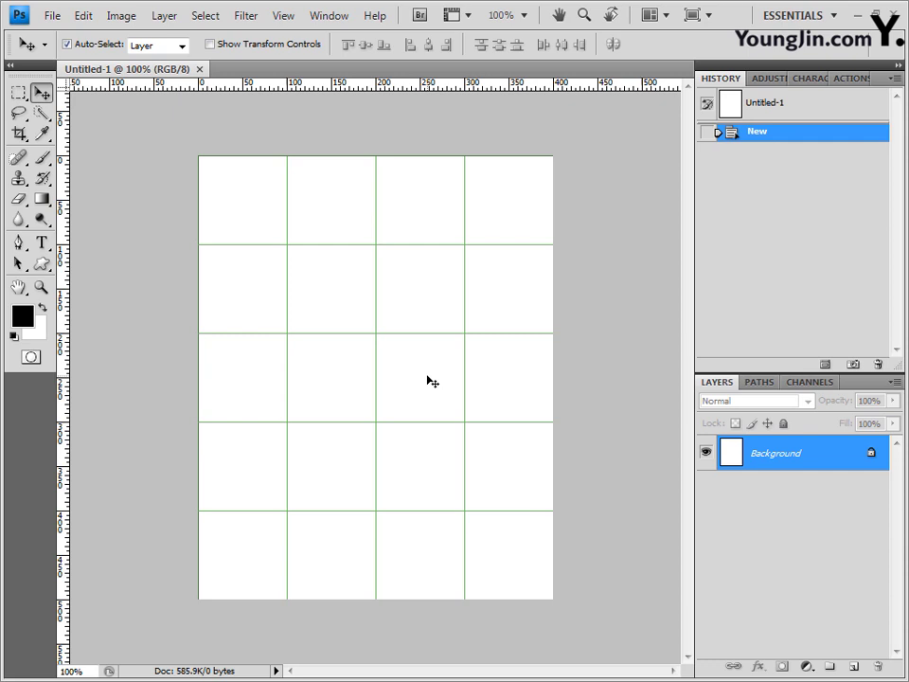
key("ctrl+semicolon")
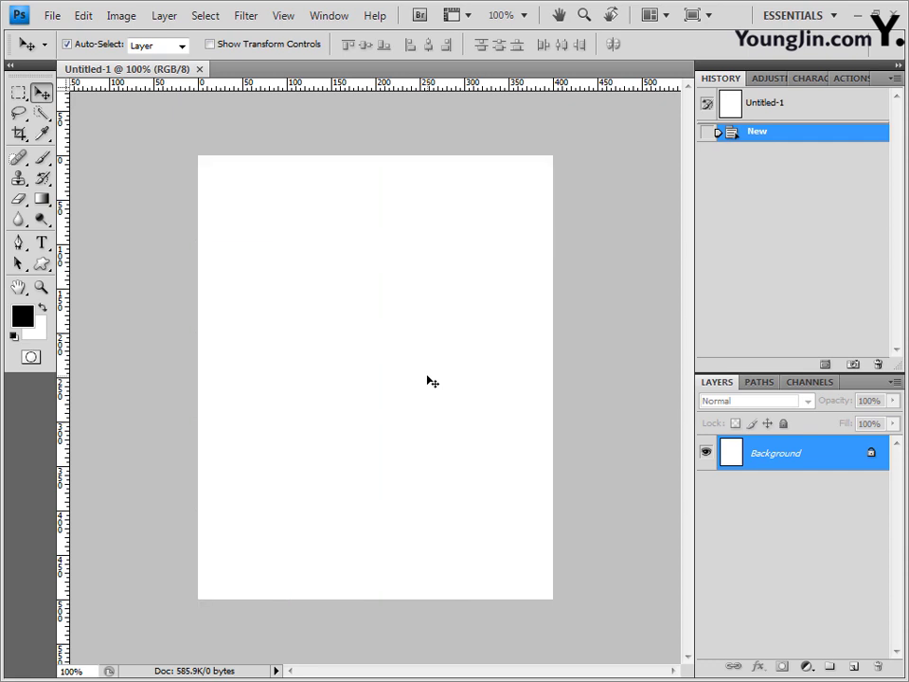
key("ctrl+semicolon")
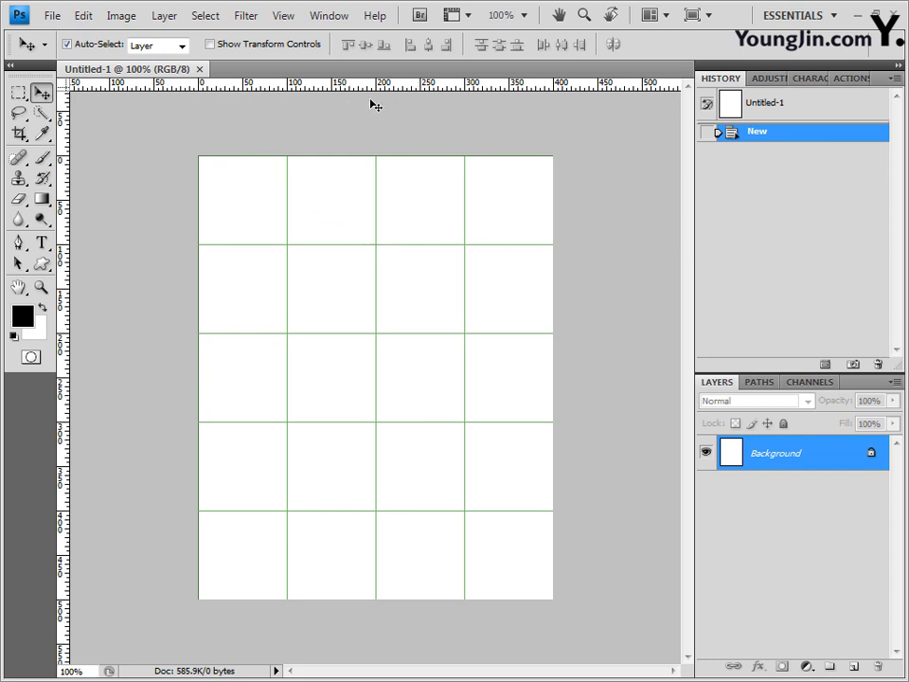
right_click(274, 88)
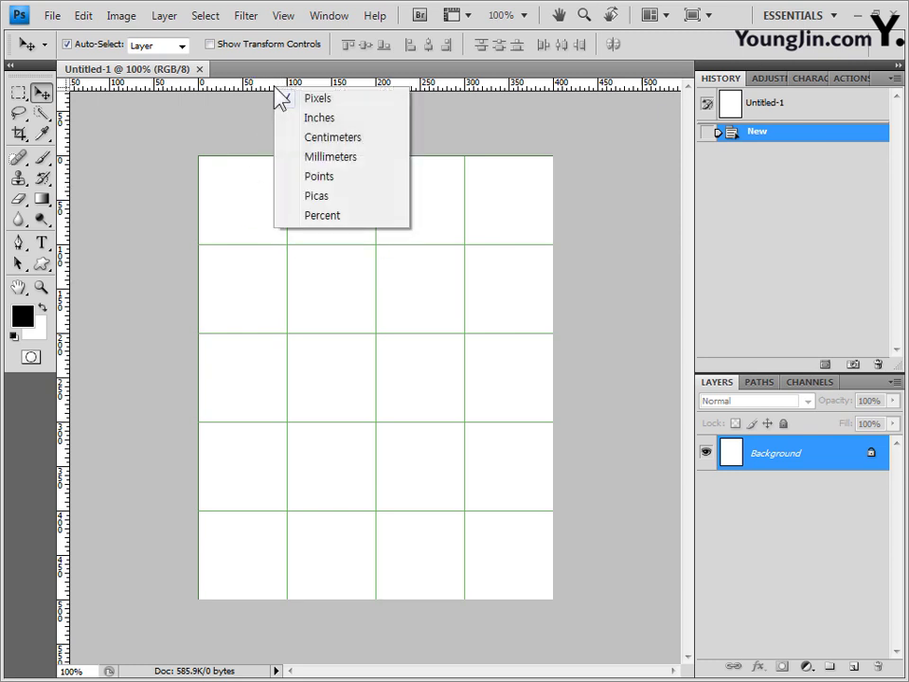
left_click(352, 101)
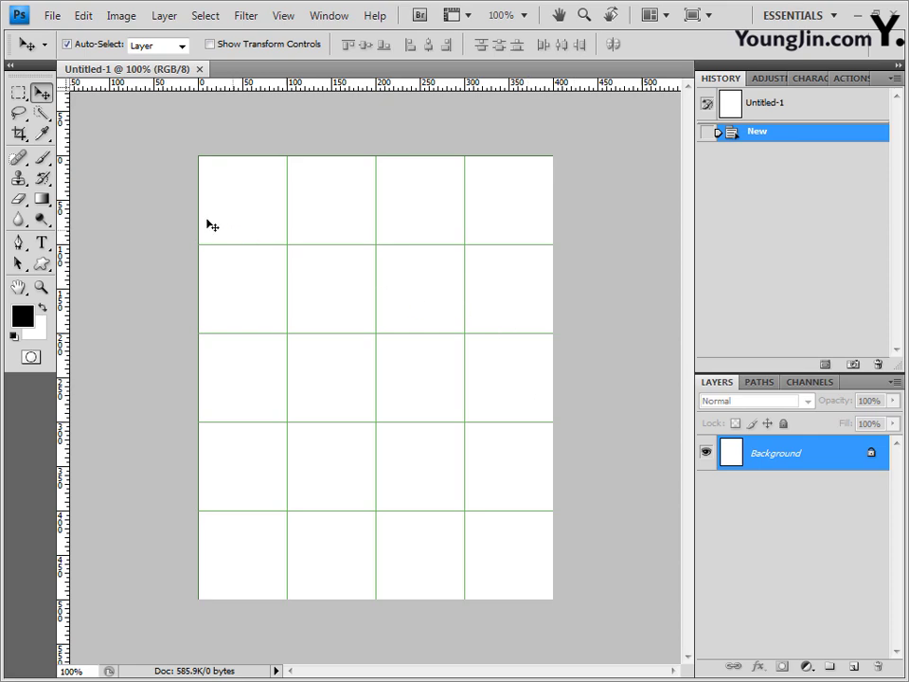
- Save the document in the GTQ folder in Photoshop PSD format, naming it with the registration number, the person's name and 1, separated by hyphens
left_click(52, 15)
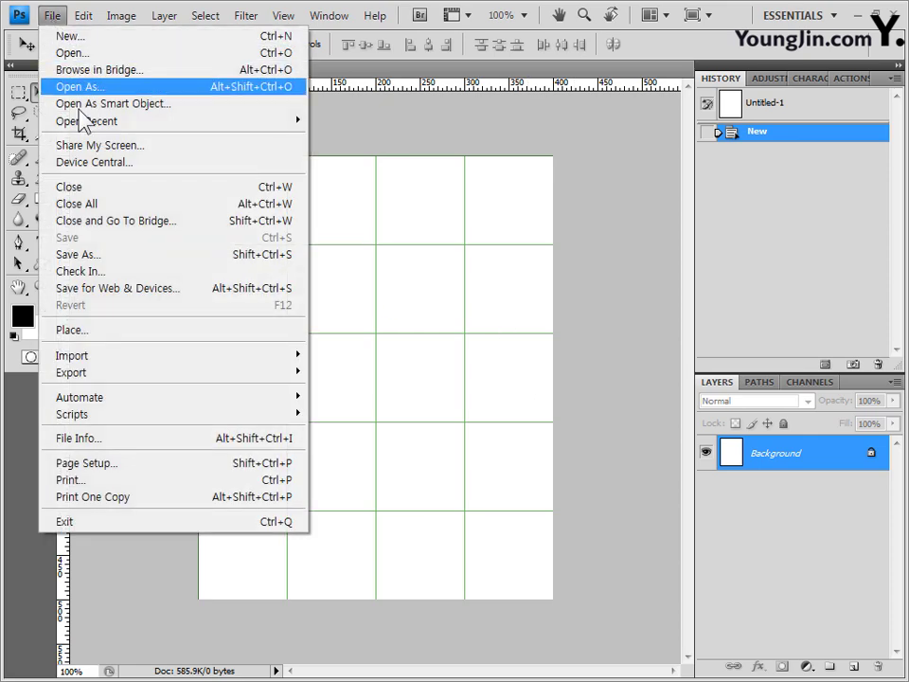
left_click(95, 256)
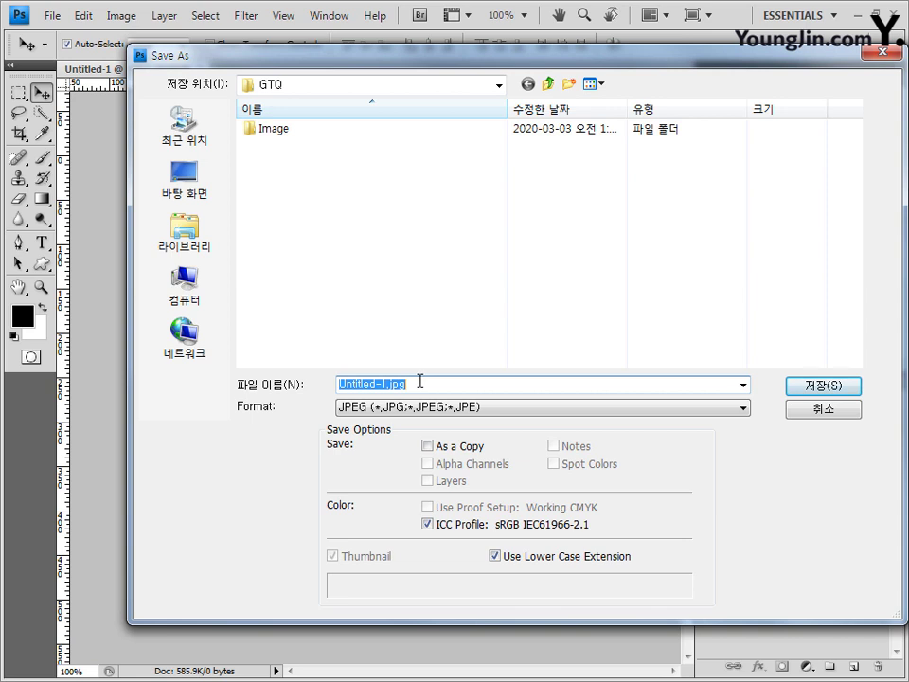
type("G123456789-홍길동-")
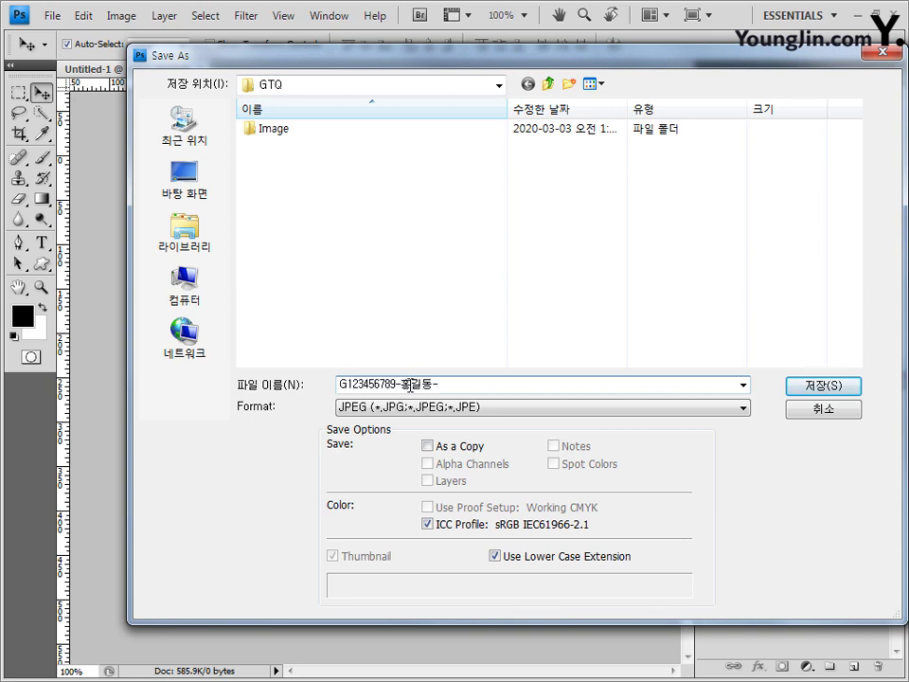
left_click_drag(394, 384, 442, 382)
left_click(440, 384)
type("1")
left_click(567, 413)
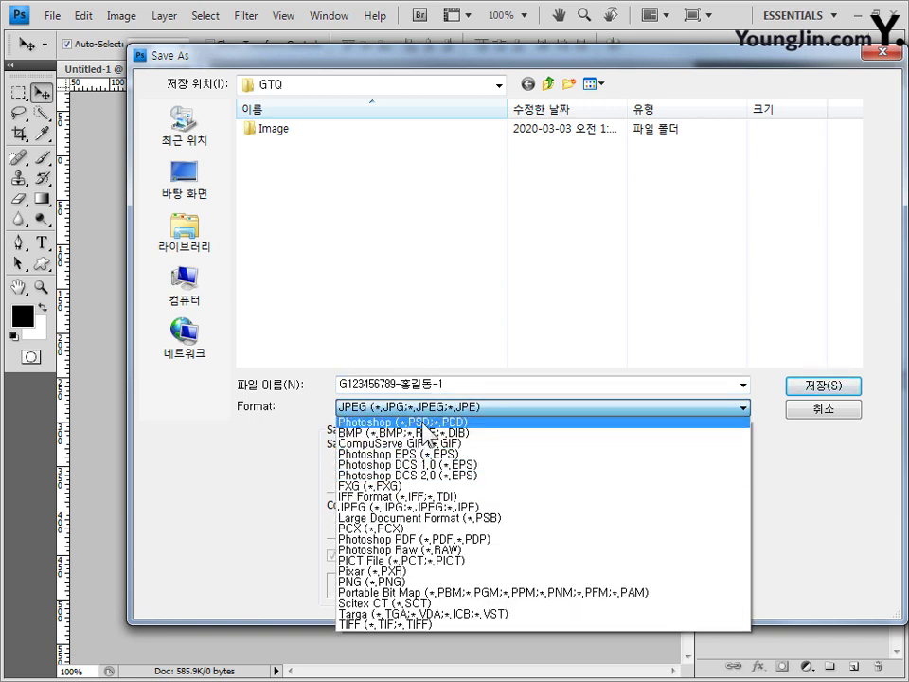
left_click(420, 422)
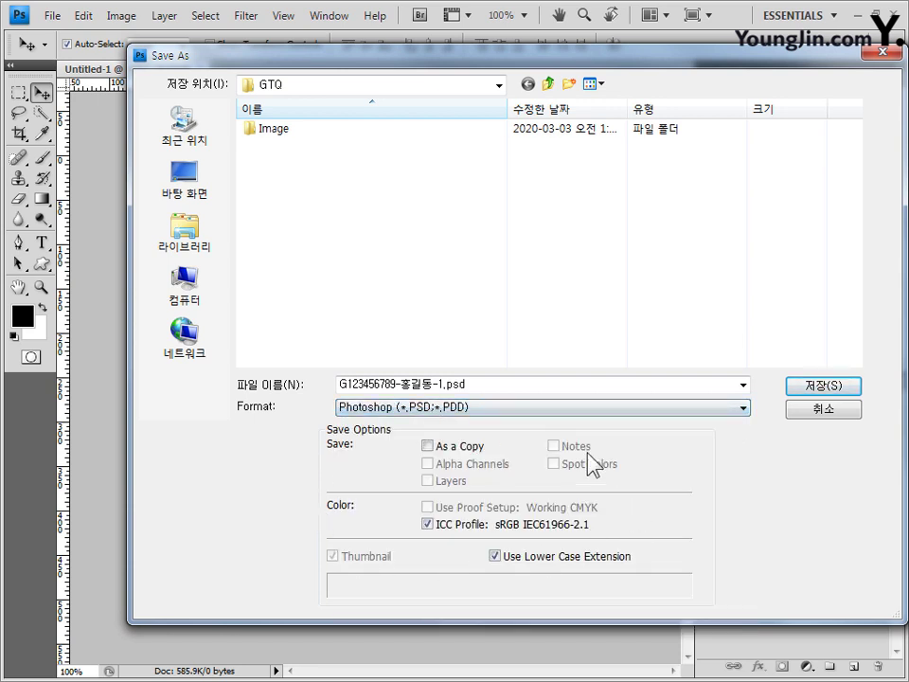
left_click(823, 385)
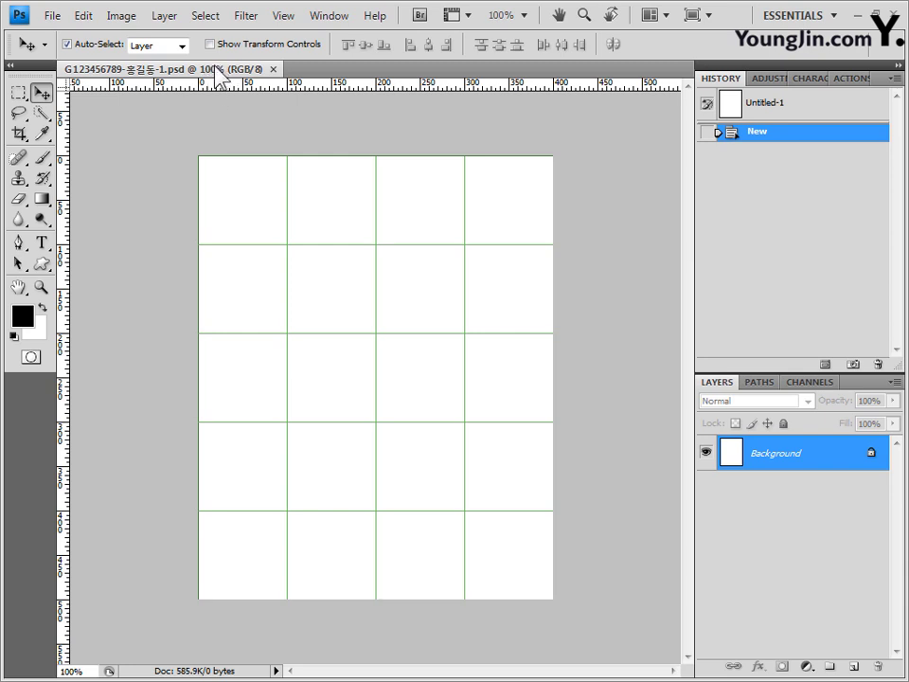
- Detach the document into a floating window, try zooming it in and out, and dock it back as a tab
left_click_drag(220, 83, 231, 142)
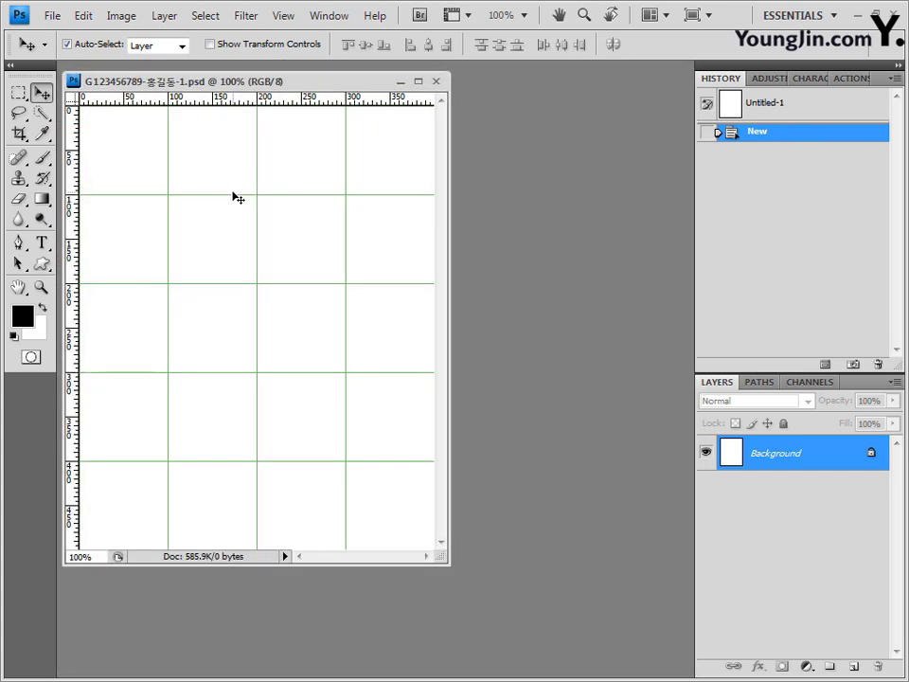
key("ctrl+plus")
key("ctrl+minus")
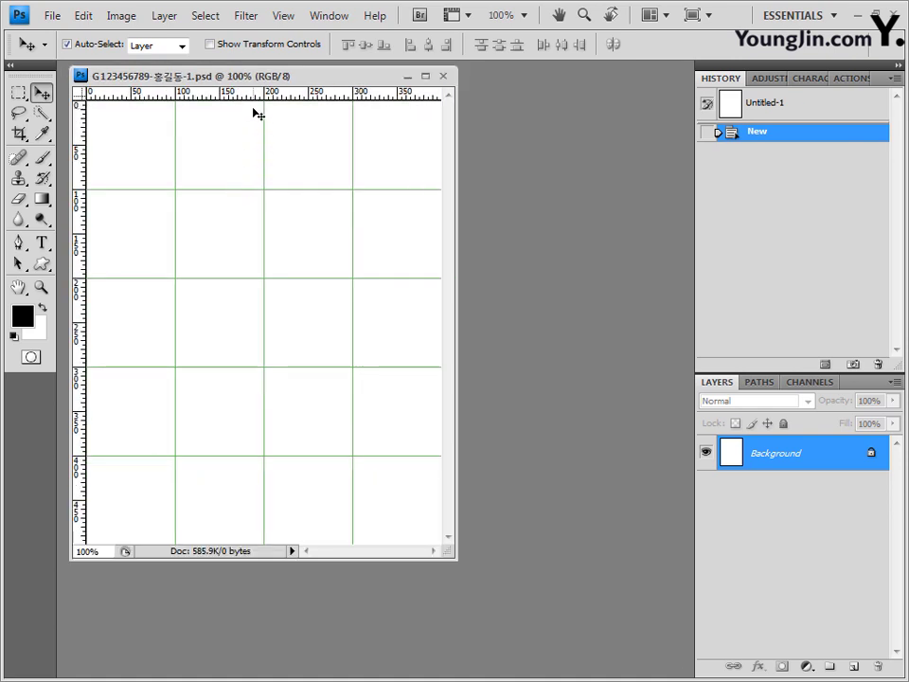
mouse_move(331, 76)
left_mouse_down()
mouse_move(356, 98)
mouse_move(365, 158)
mouse_move(361, 105)
mouse_move(365, 166)
mouse_move(412, 130)
mouse_move(371, 131)
mouse_move(346, 76)
left_mouse_up()
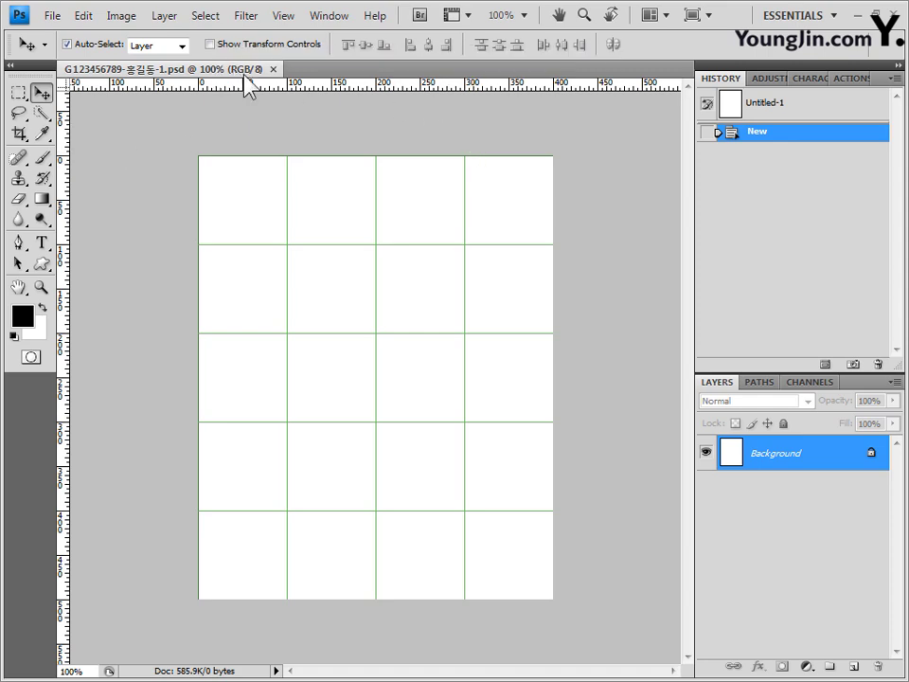
- Detach the exam document into a floating window
left_click_drag(185, 69, 383, 118)
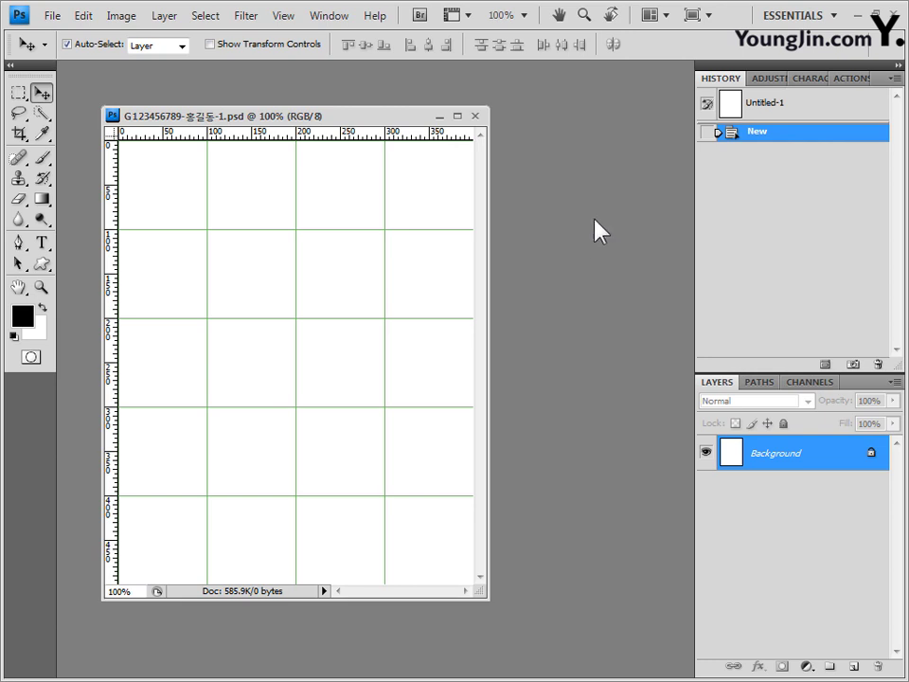
left_click(53, 15)
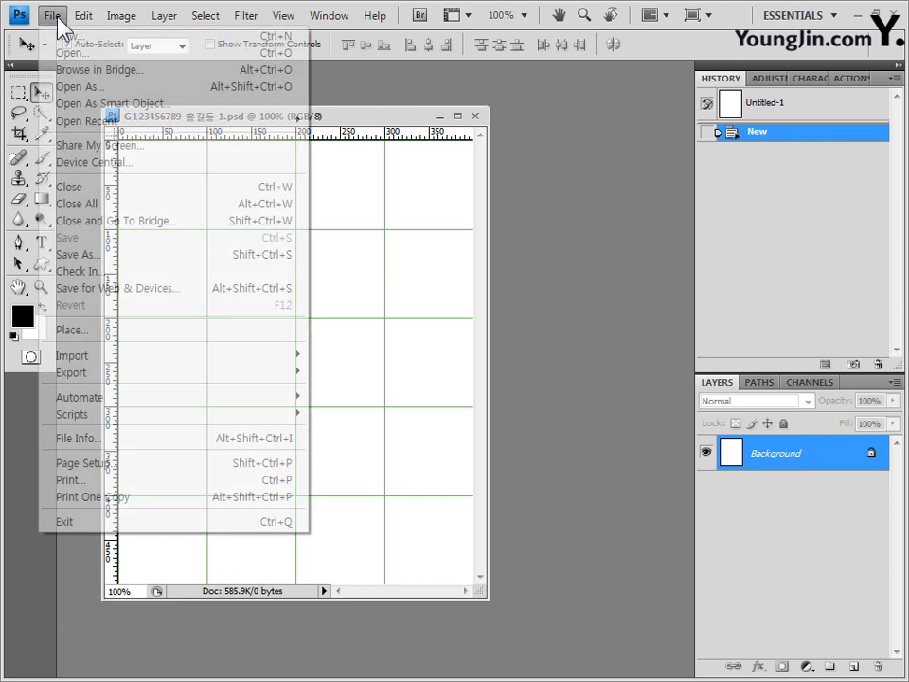
left_click(63, 54)
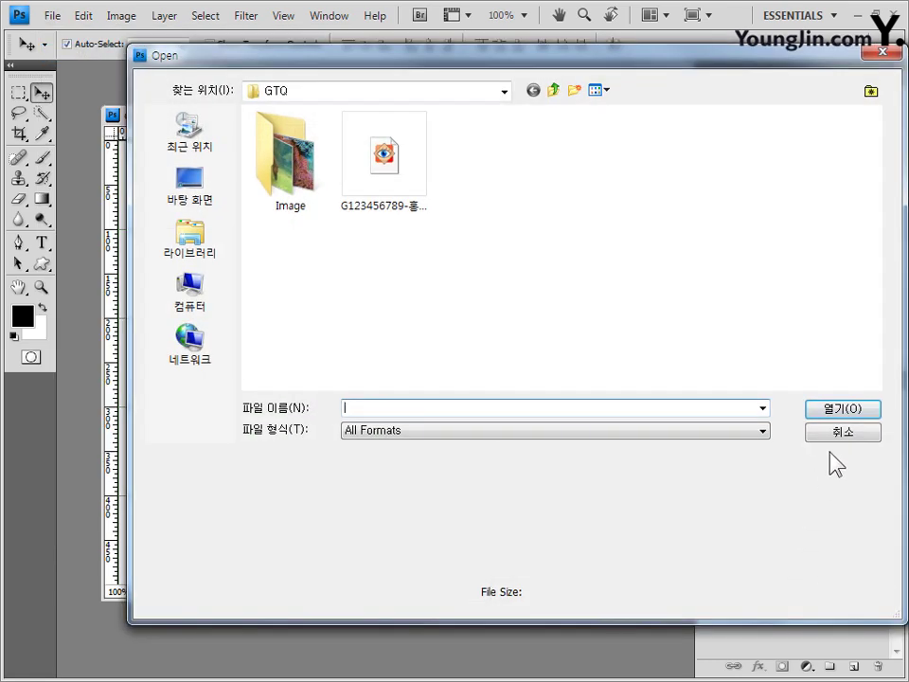
key("Escape")
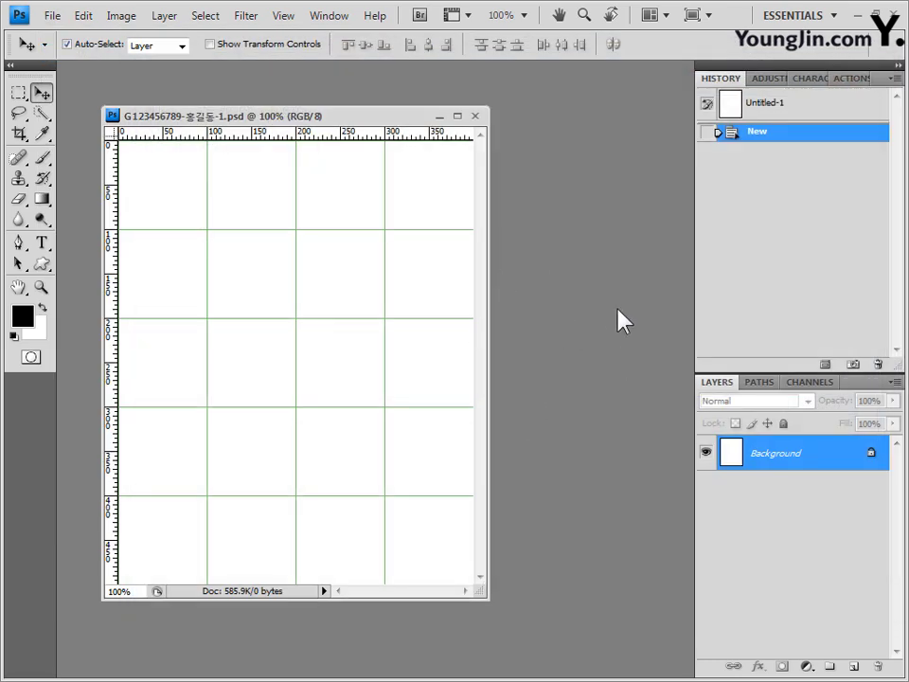
key("ctrl+o")
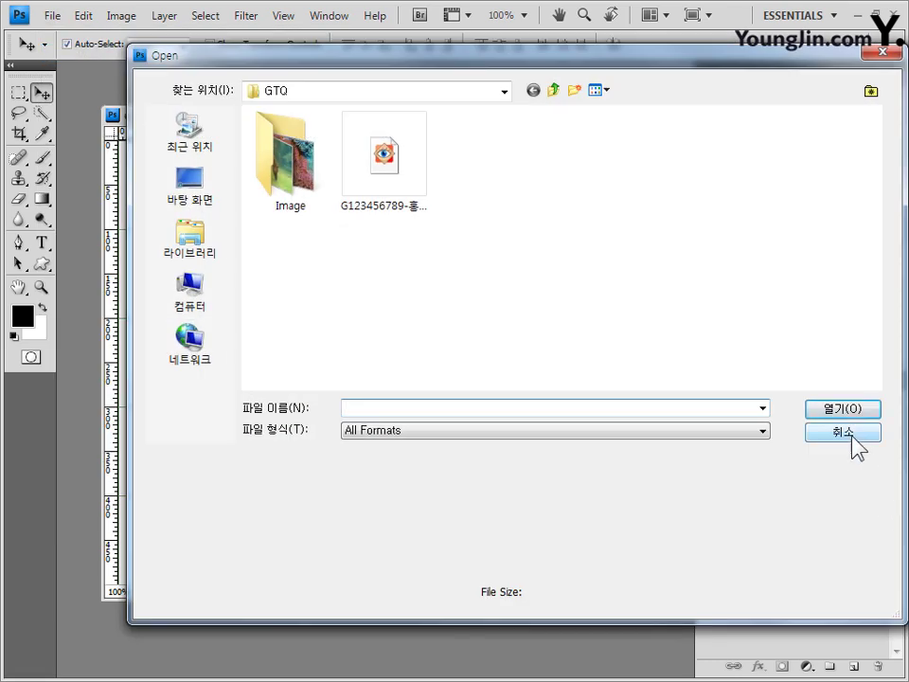
key("ctrl+v")
key("Return")
left_click(380, 193)
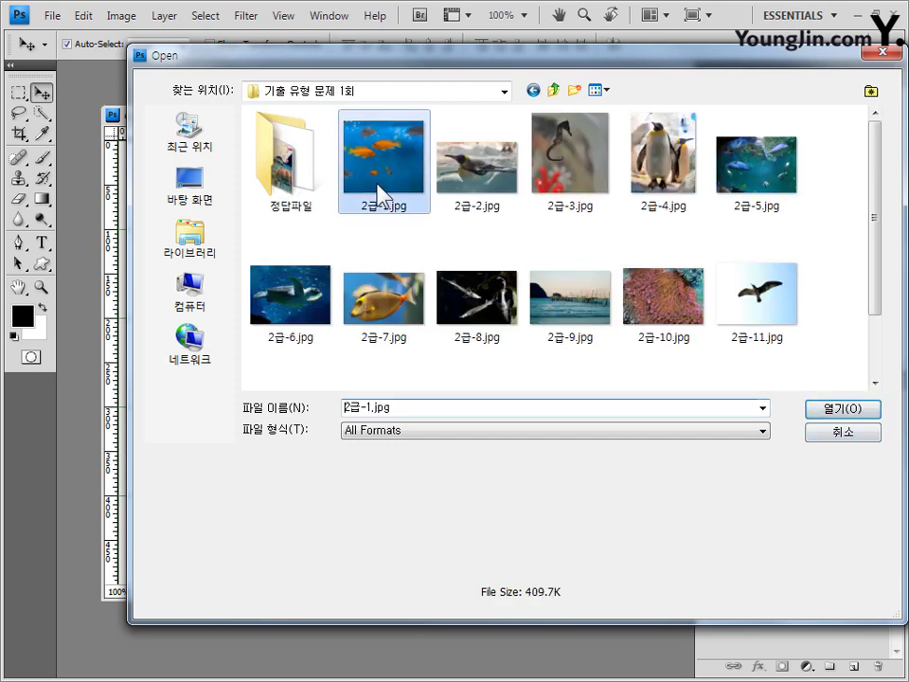
left_click(843, 433)
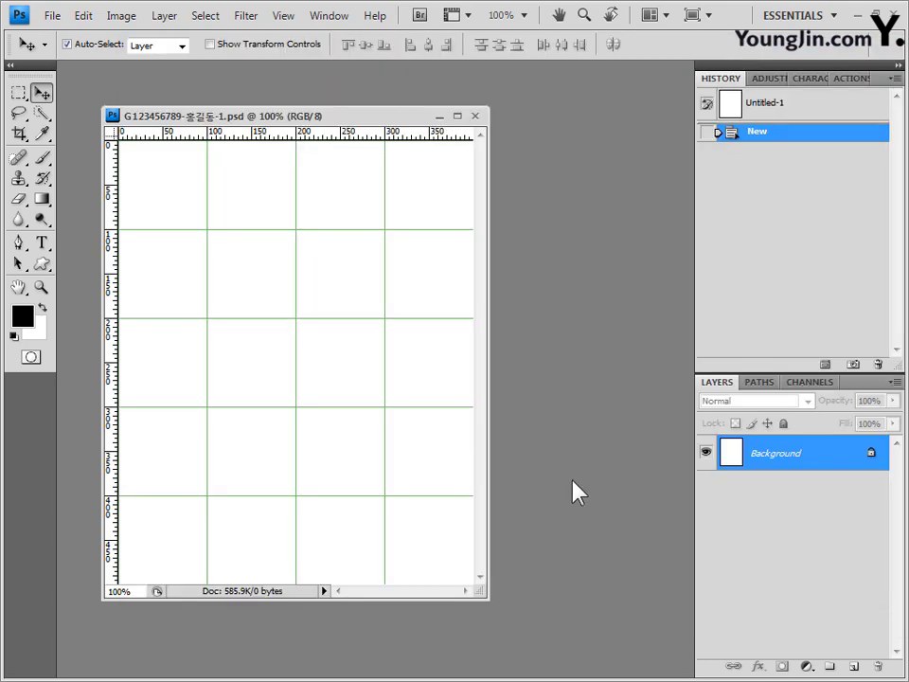
- Switch to Windows Explorer, open 2급-1.jpg from the 기출 유형 문제 1회 folder in Photoshop, and place it in a floating window overlapping the exam document
key("alt+Tab")
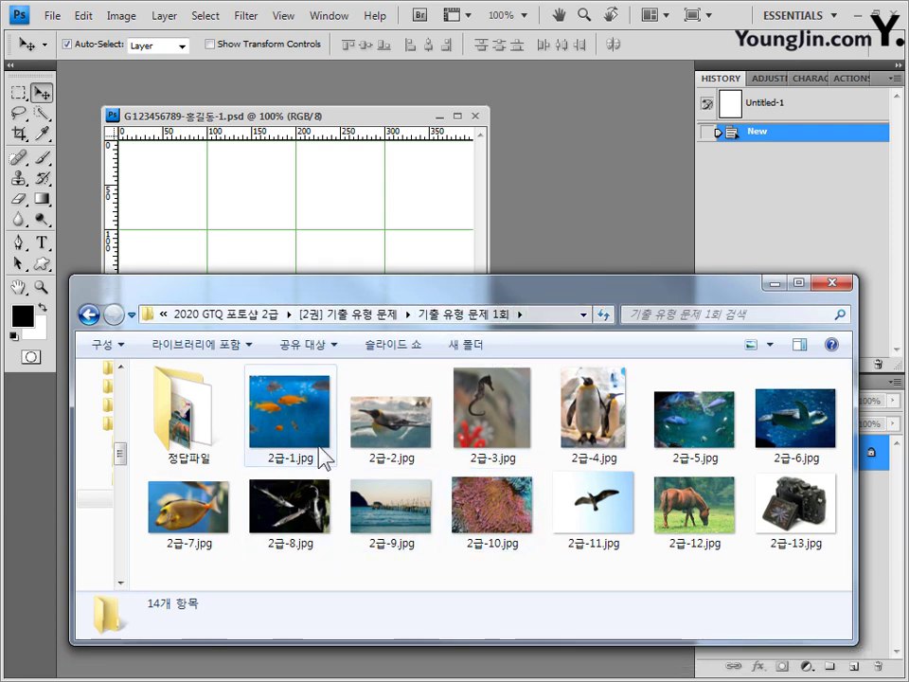
left_click_drag(309, 378, 597, 199)
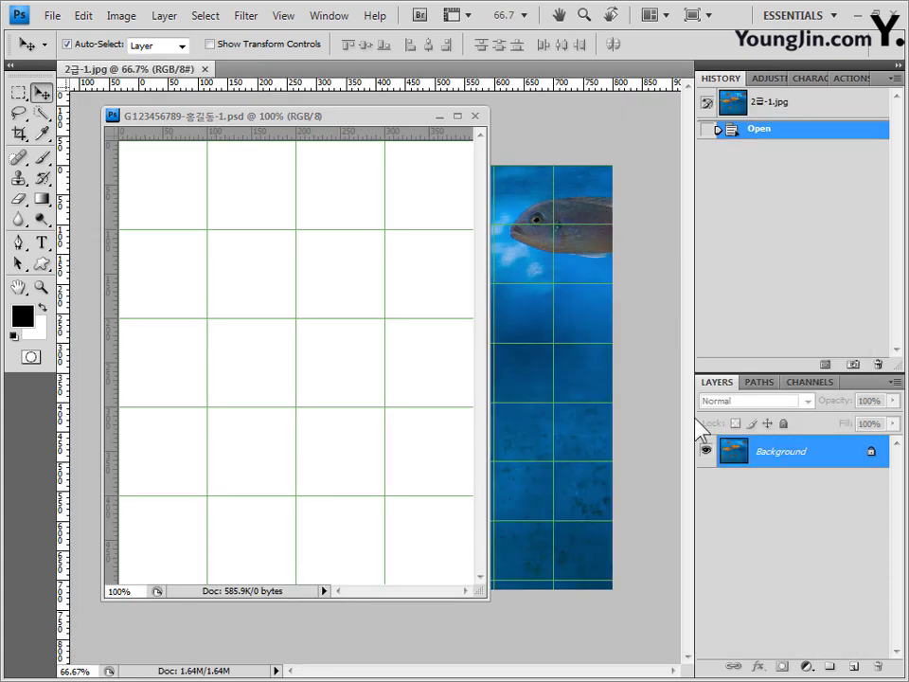
left_click_drag(175, 70, 380, 151)
left_click_drag(543, 162, 467, 178)
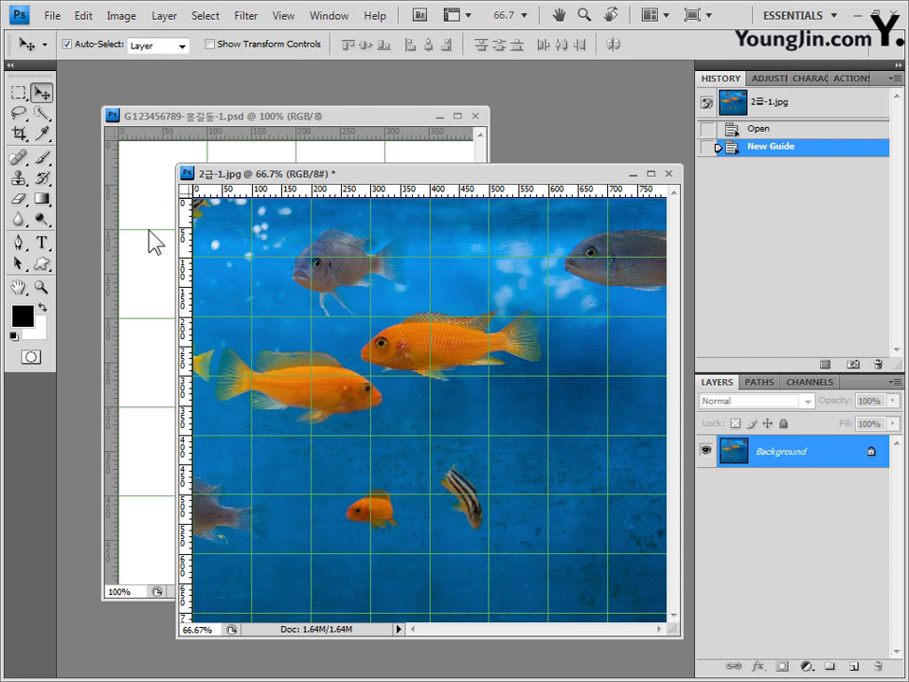
left_click(366, 117)
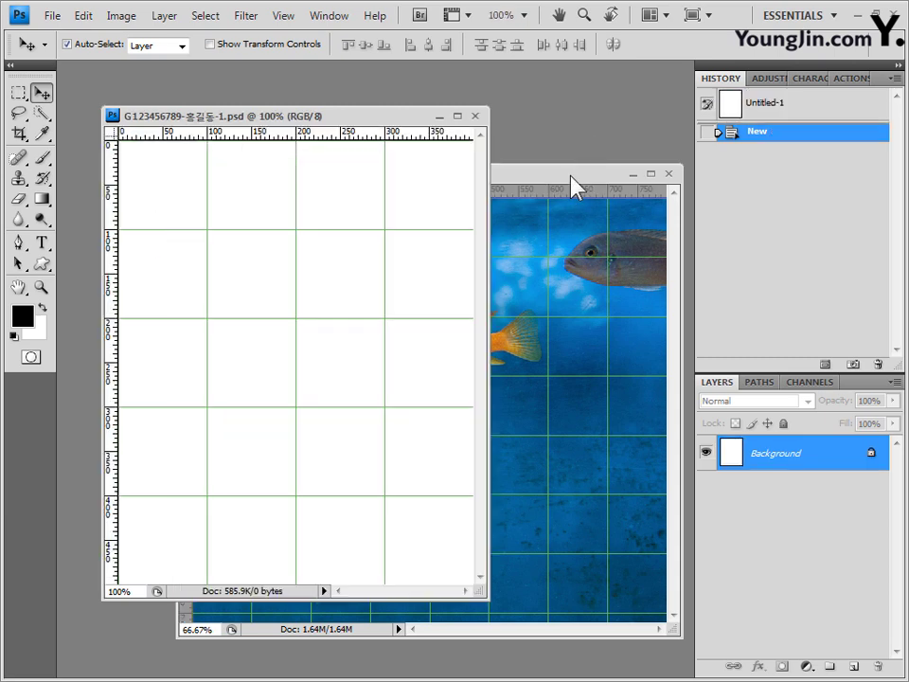
left_click(570, 171)
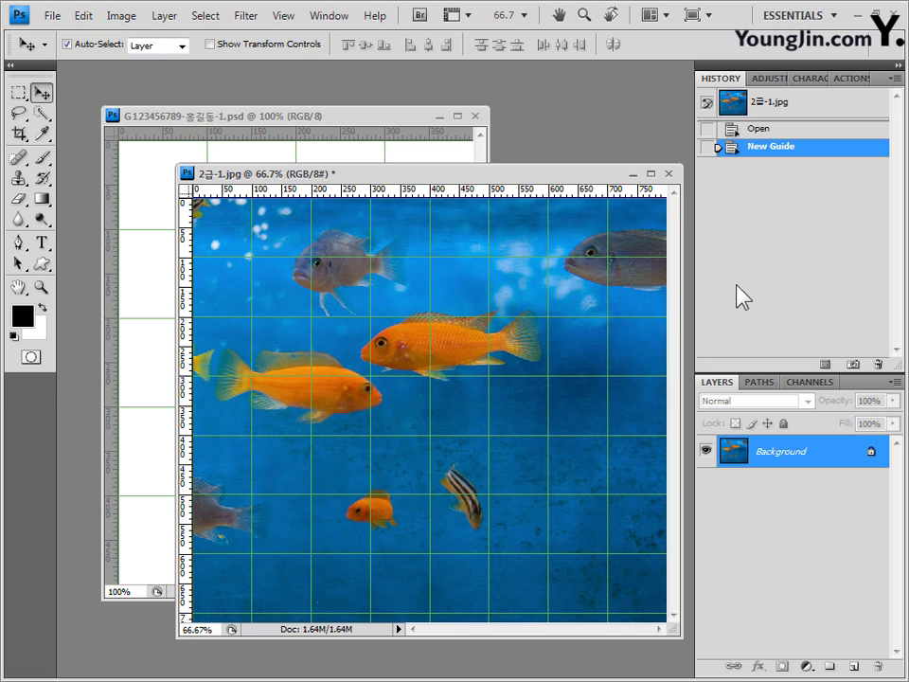
- Copy the entire fish image into the exam document and close 2급-1.jpg without saving changes
key("ctrl+a")
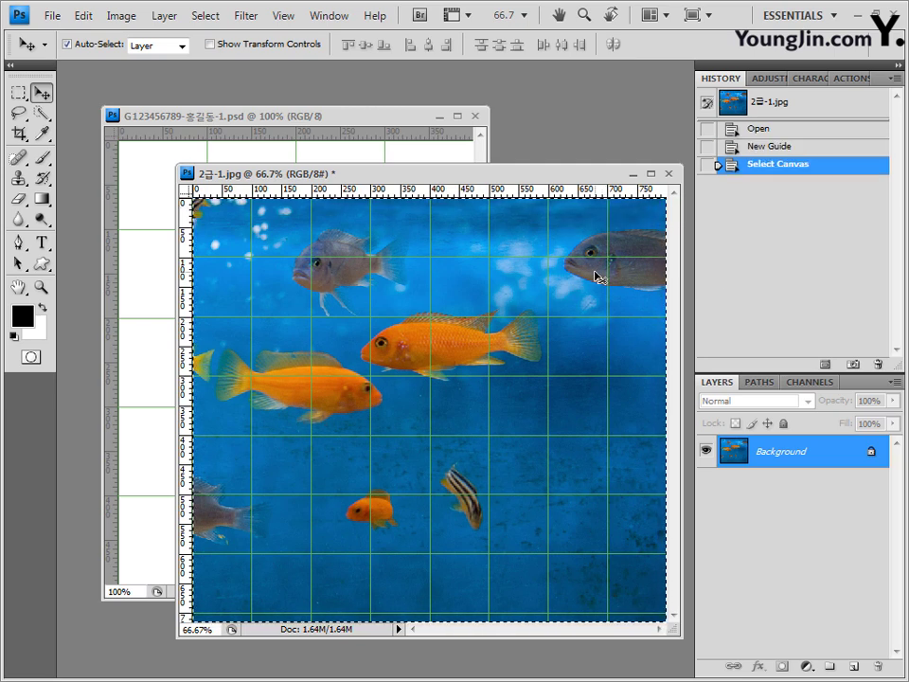
left_click(376, 118)
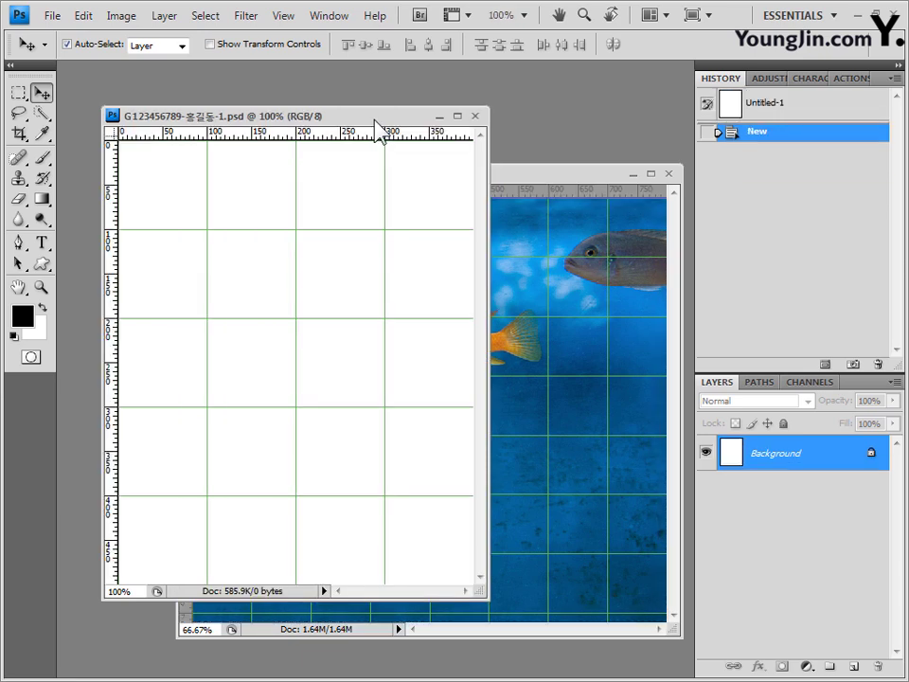
key("ctrl+v")
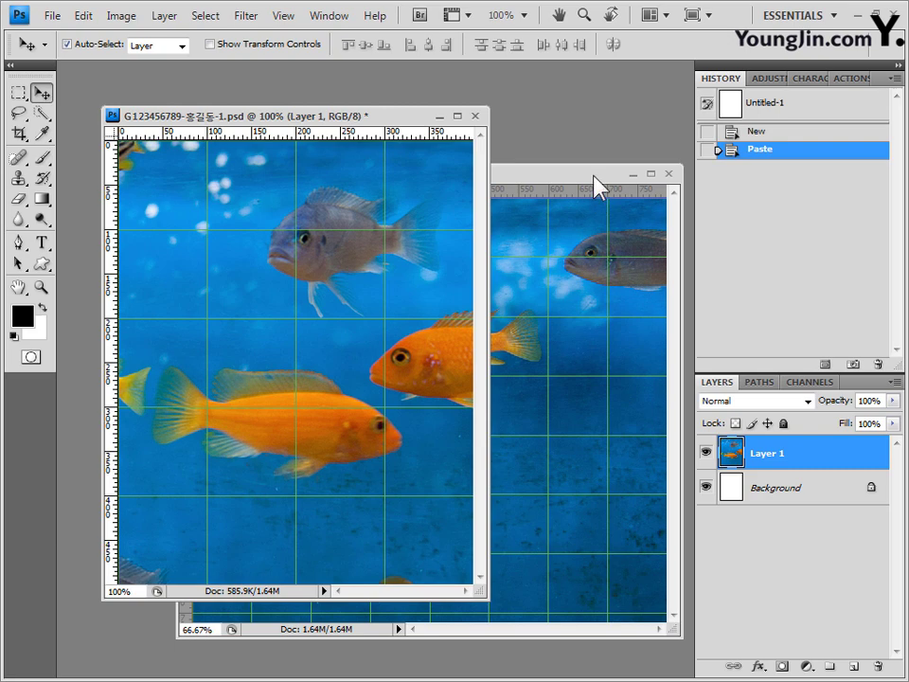
left_click(595, 176)
left_click(671, 176)
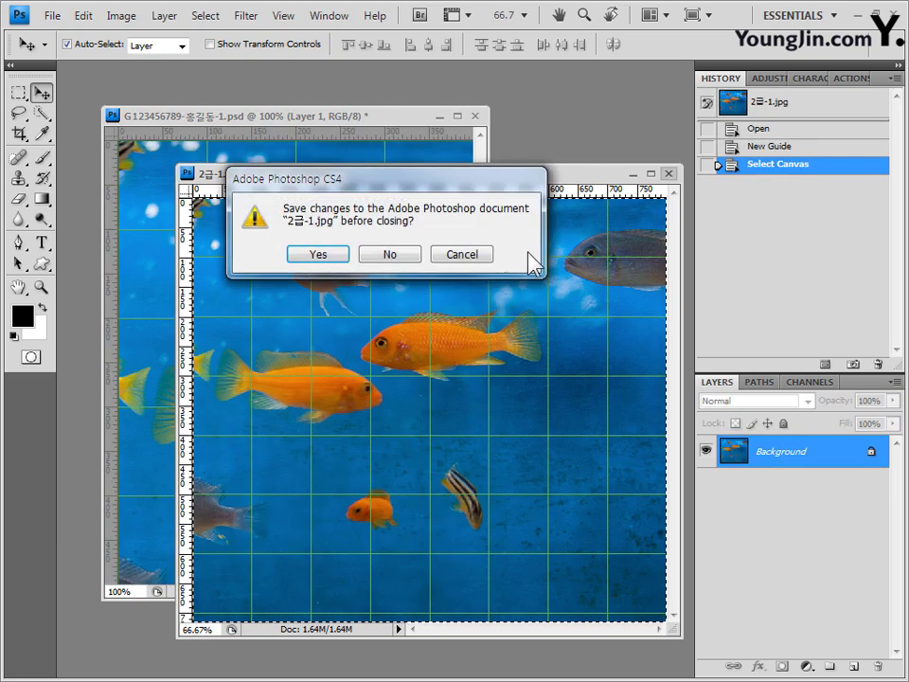
left_click(401, 257)
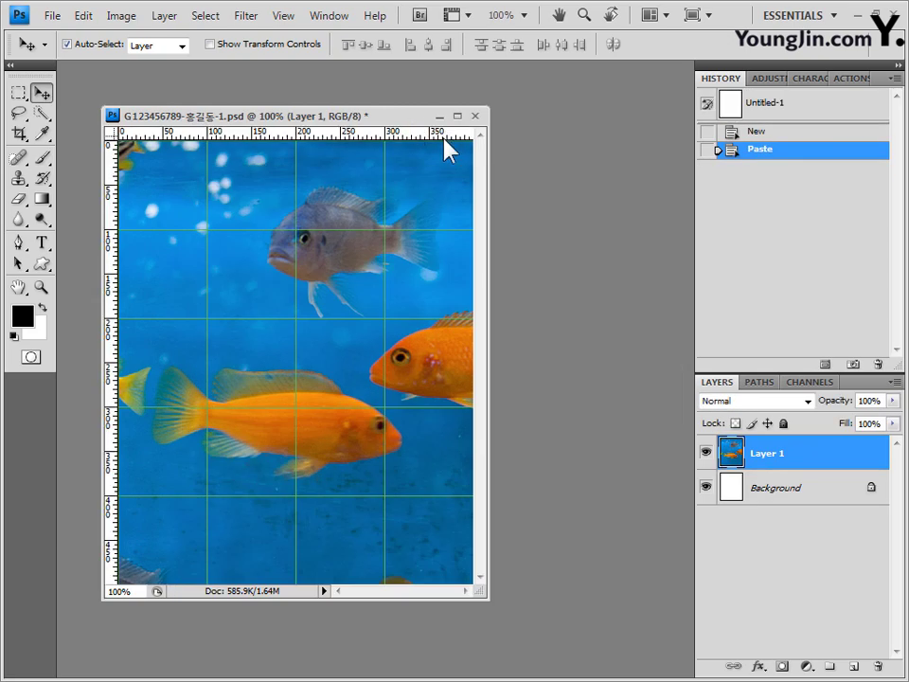
- Scale the pasted fish layer proportionally to 70% with Free Transform, keeping its upper-left corner on the canvas corner
key("ctrl+t")
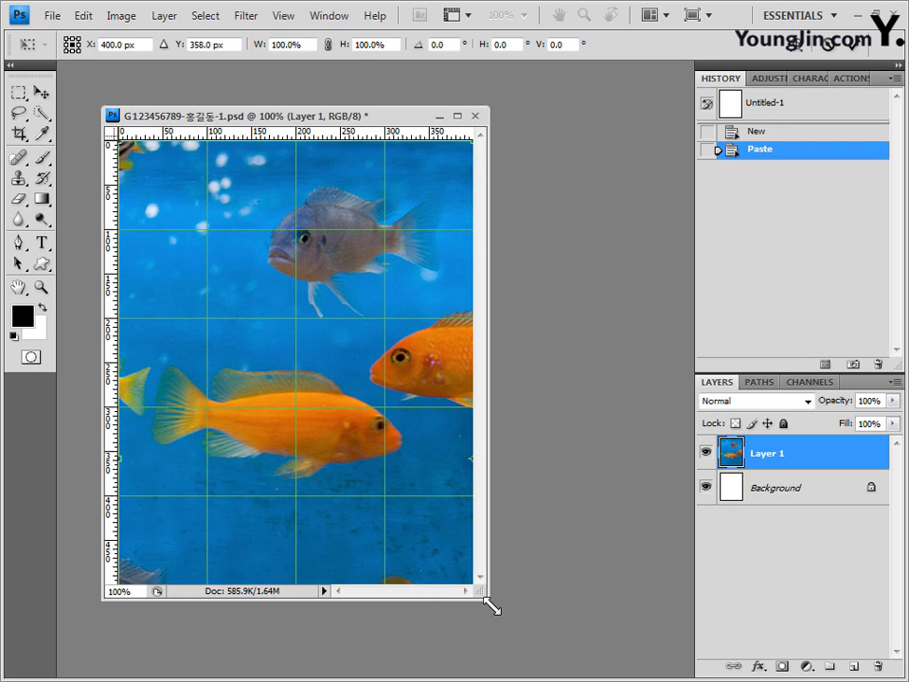
left_click_drag(487, 606, 613, 680)
left_click_drag(445, 131, 458, 89)
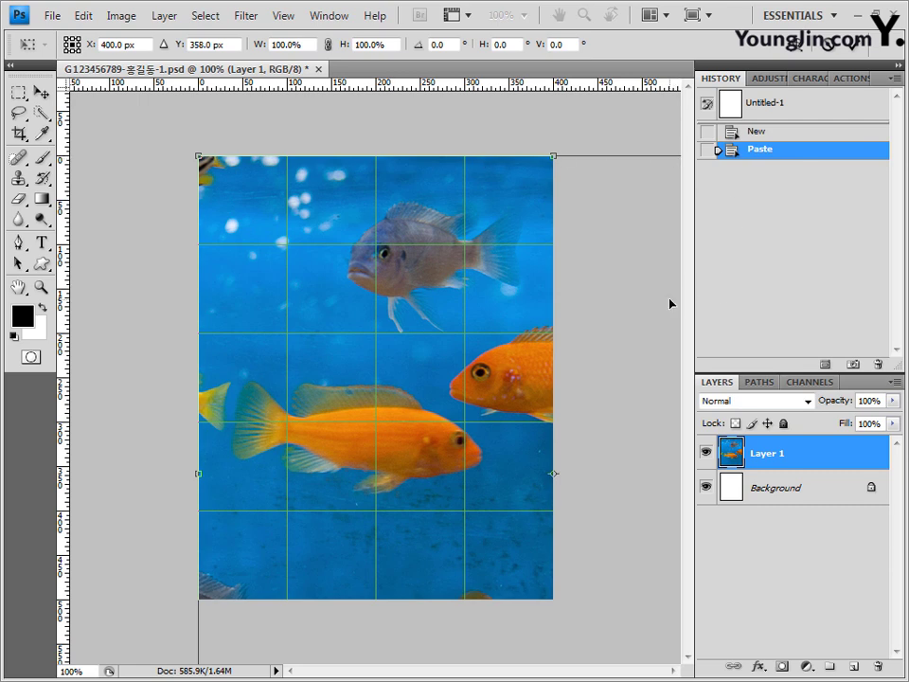
key("ctrl+minus")
key("ctrl+minus")
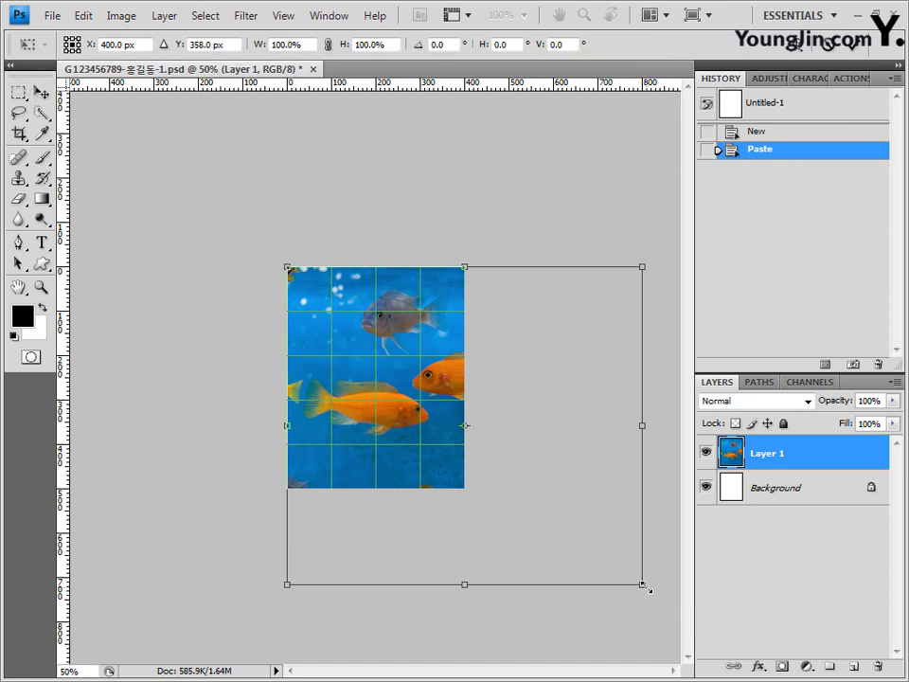
left_click_drag(642, 583, 519, 513)
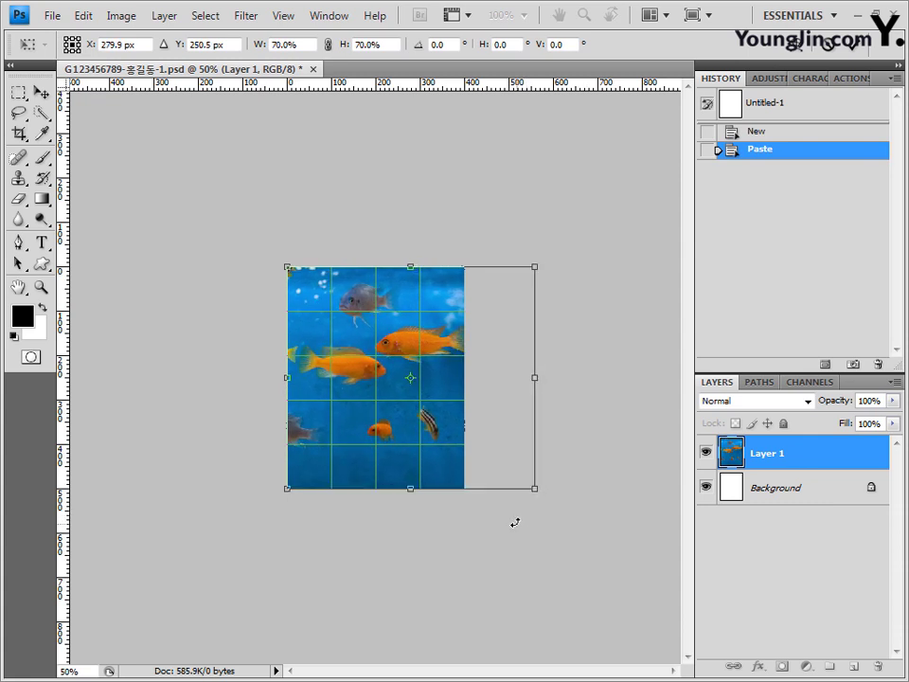
key("ctrl+plus")
key("ctrl+plus")
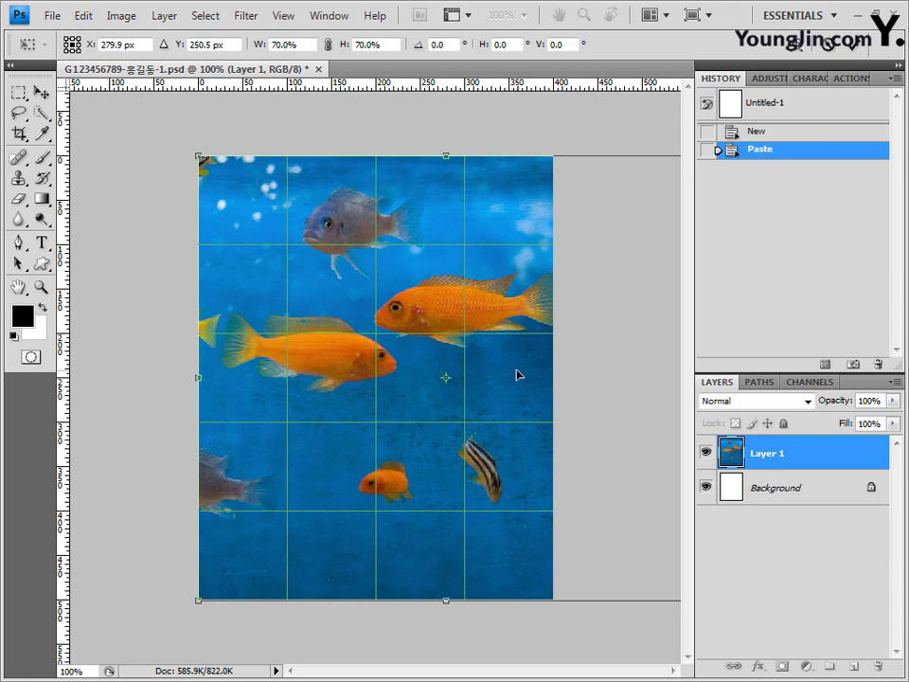
- Float the document in a smaller window, shift the fish layer left to about X 120 px, and apply the transform
left_click_drag(511, 375, 435, 376)
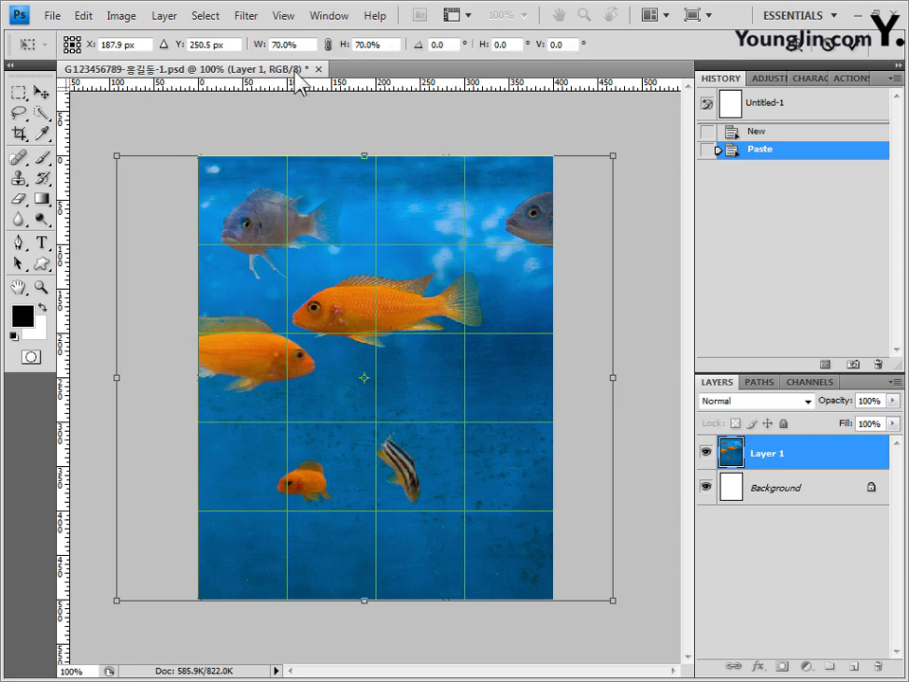
left_click_drag(225, 67, 358, 203)
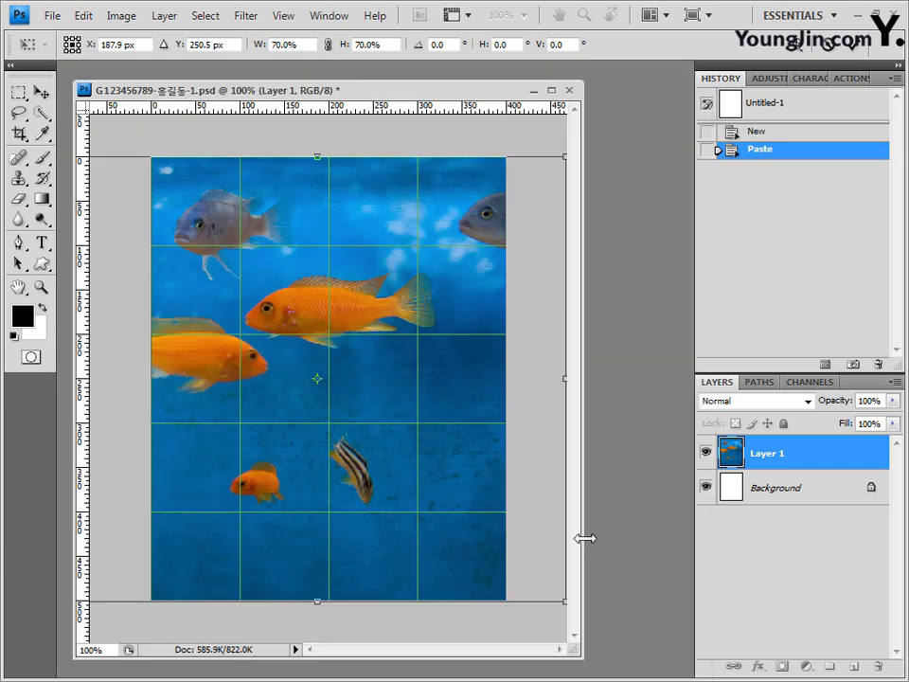
left_click_drag(578, 655, 572, 580)
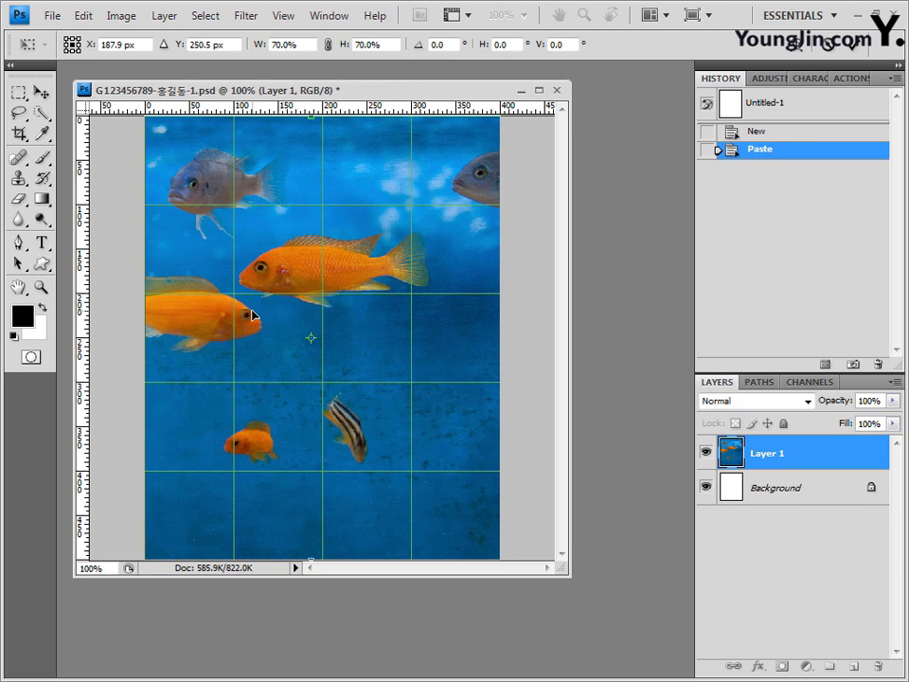
left_click_drag(396, 104, 418, 126)
left_click_drag(361, 283, 300, 283)
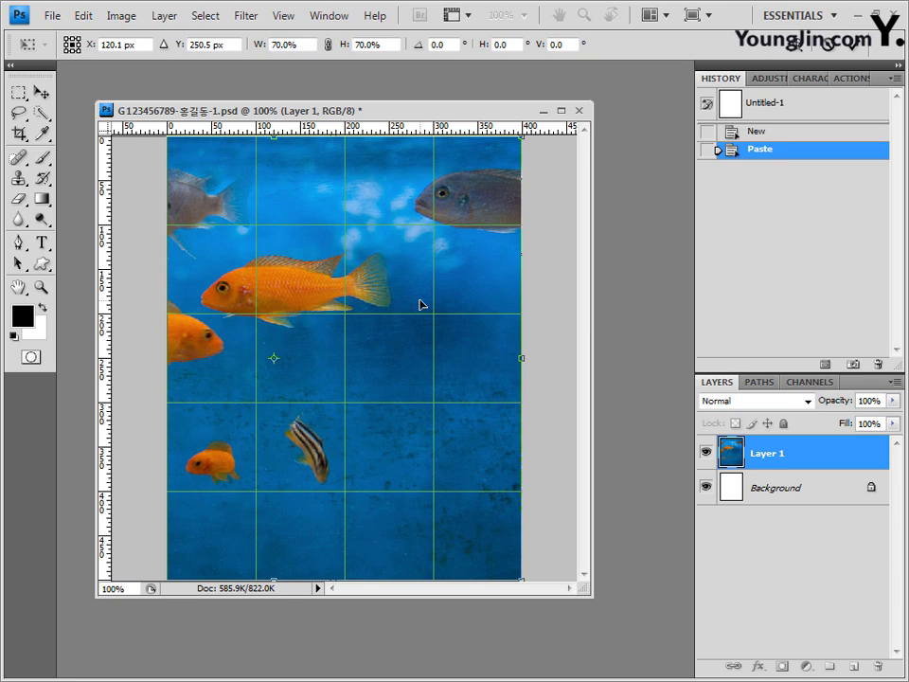
key("Return")
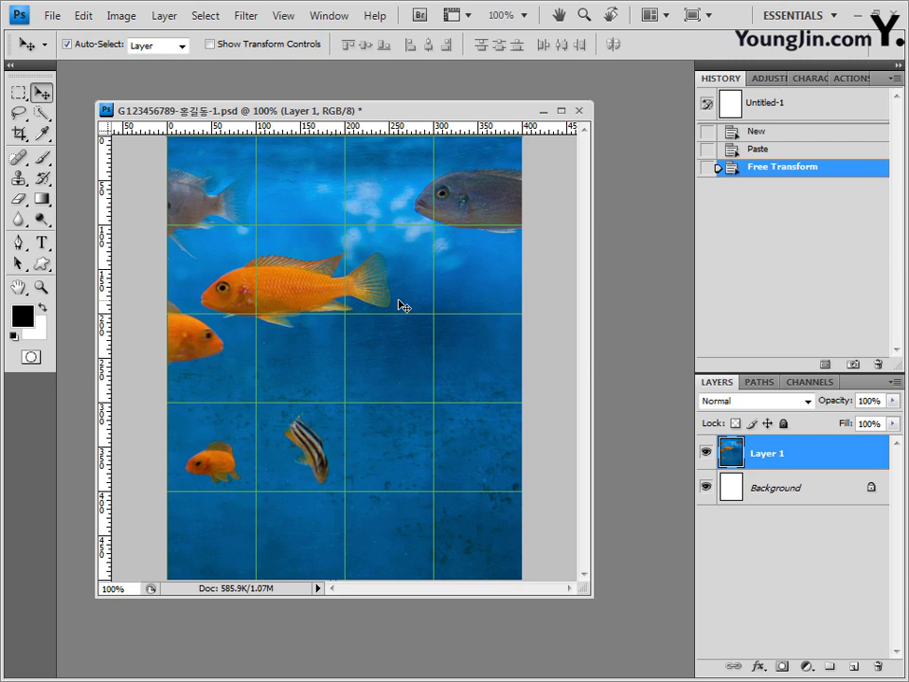
- Set the Quick Selection tool to make a new selection with a fully hard brush of 11 px diameter
left_click(42, 114)
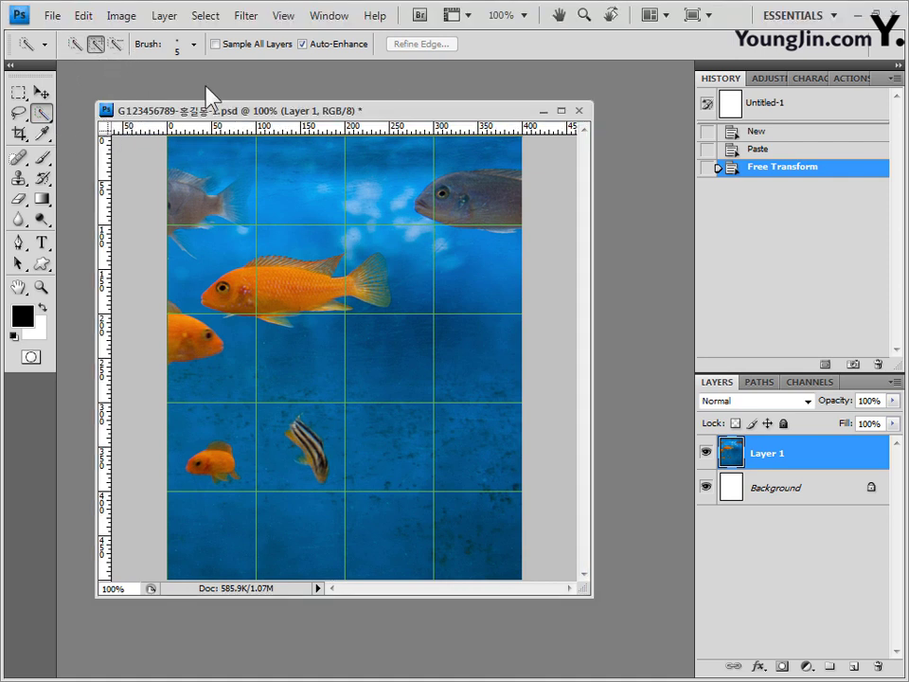
left_click(75, 45)
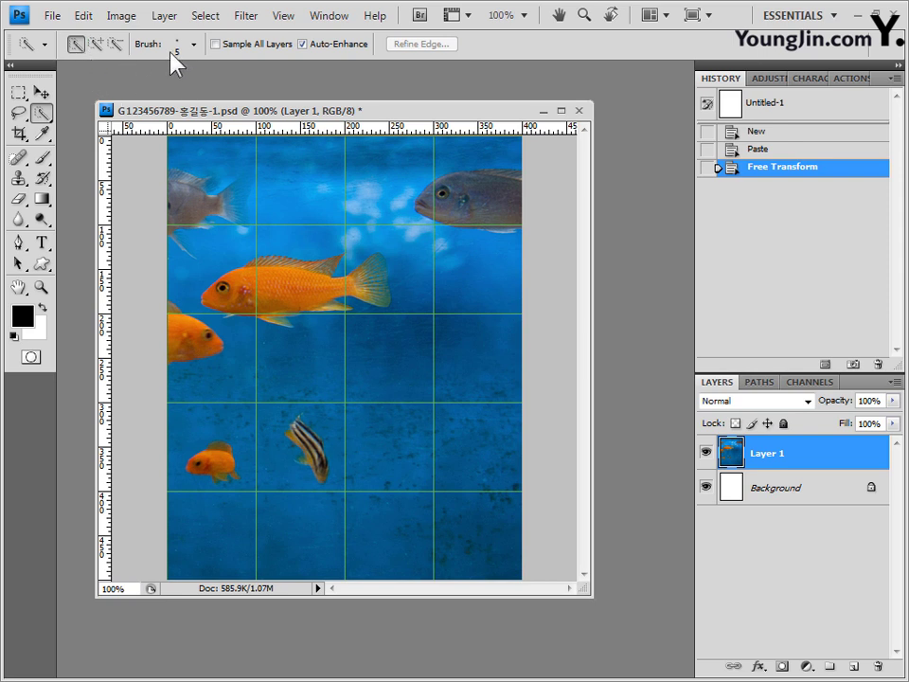
left_click(194, 44)
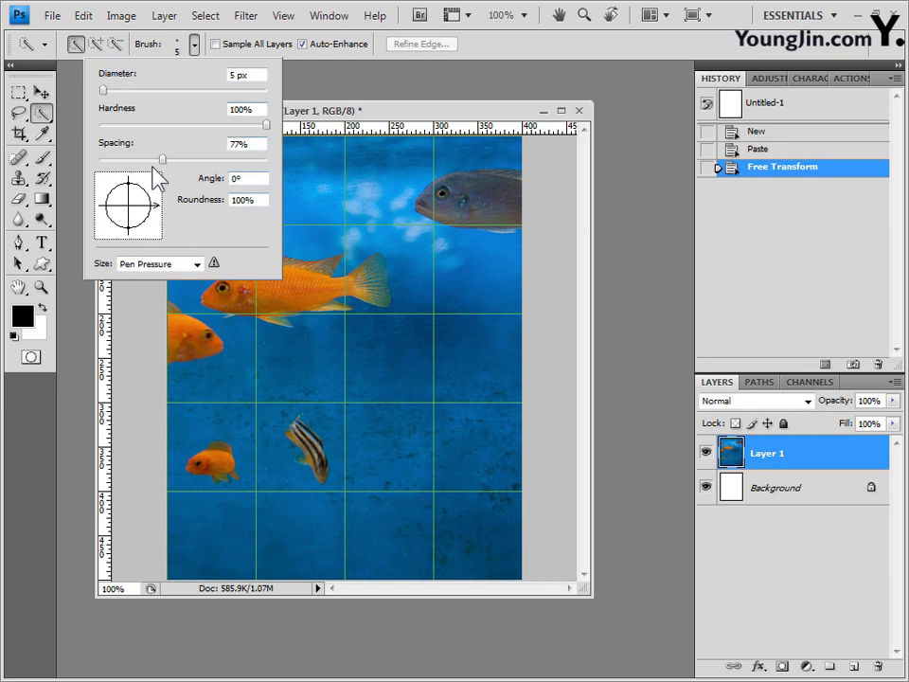
double_click(231, 75)
type("10")
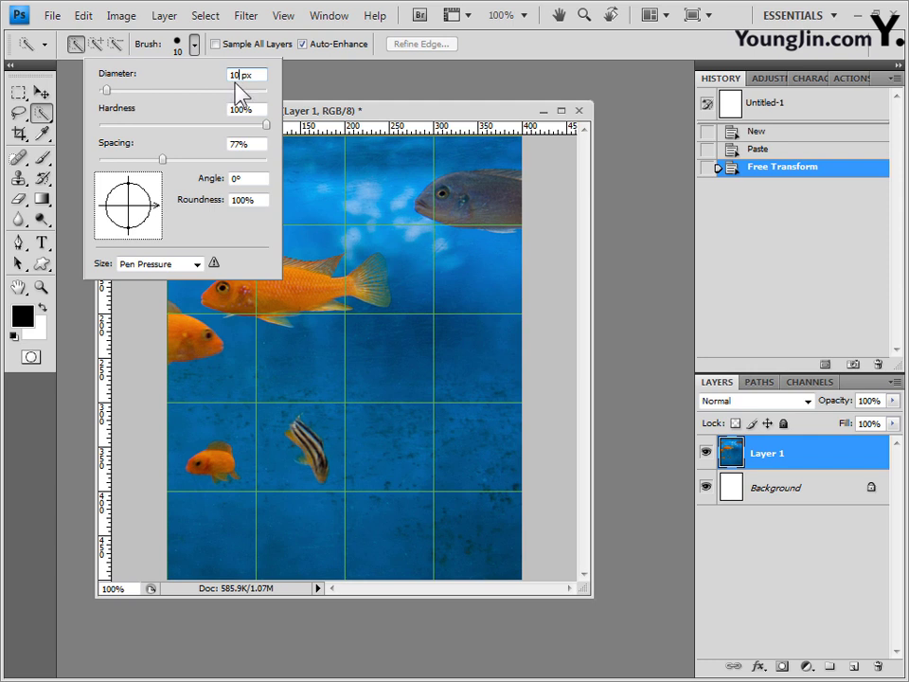
left_click_drag(104, 91, 114, 99)
left_click_drag(269, 133, 77, 133)
left_click_drag(100, 126, 280, 133)
left_click(414, 118)
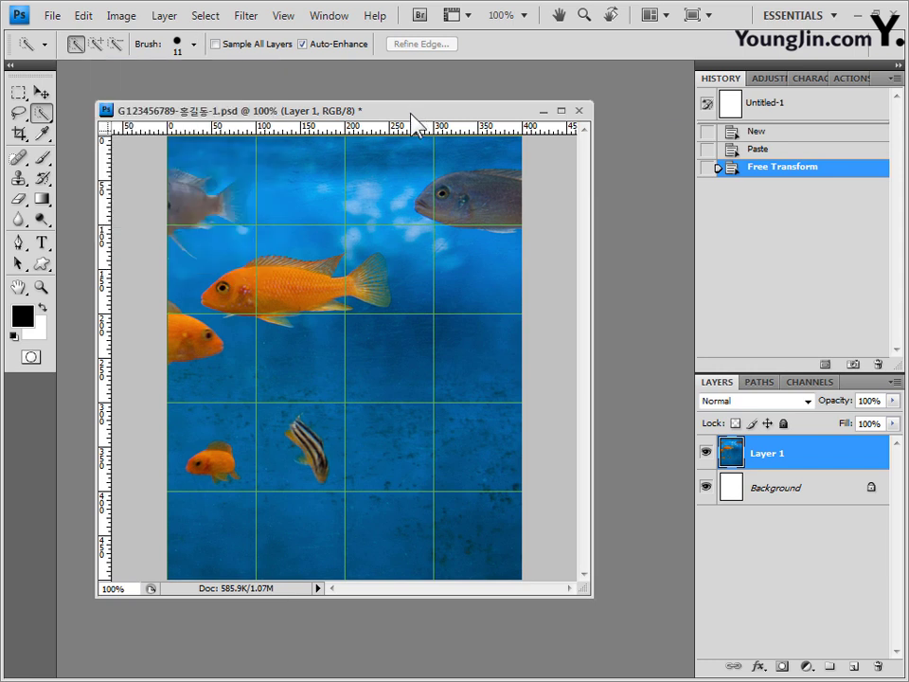
- Select the whole orange fish near the canvas centre with the Quick Selection tool, including its tail and lower fin
left_click(226, 296)
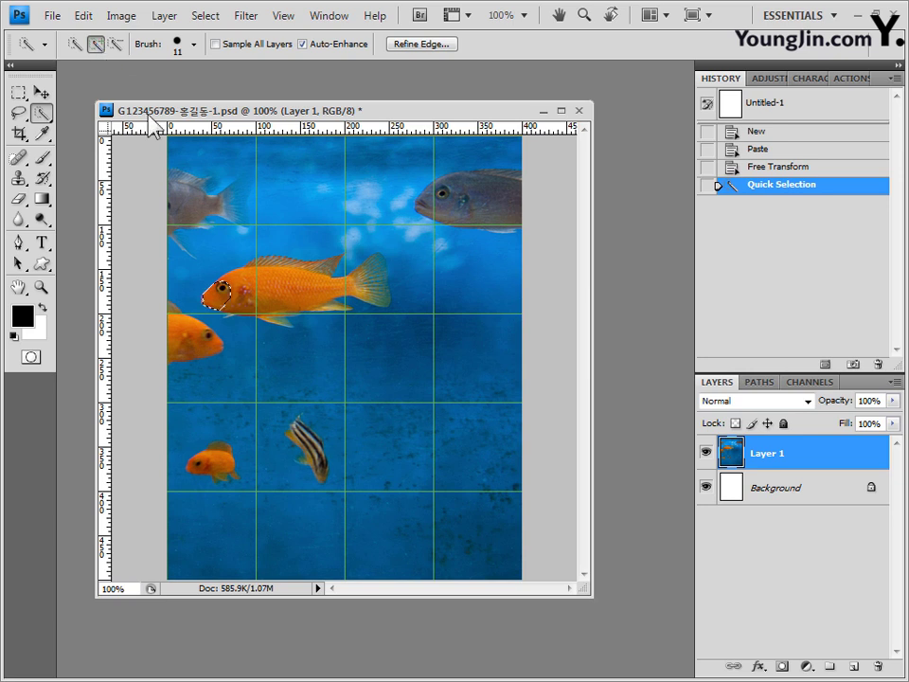
mouse_move(228, 298)
left_mouse_down()
mouse_move(303, 284)
mouse_move(349, 288)
left_mouse_up()
left_click(357, 286)
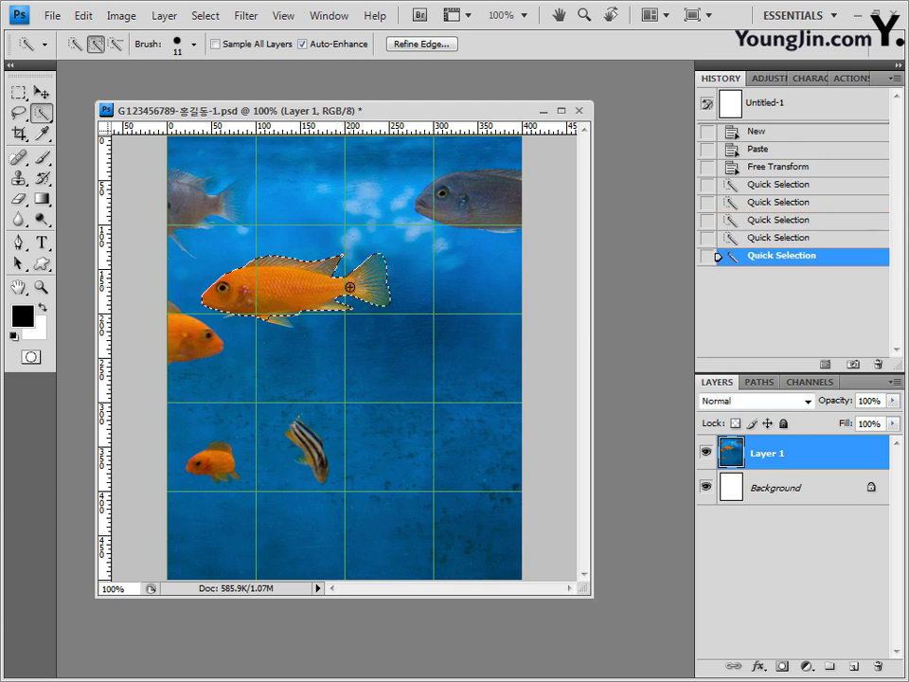
left_click(277, 320)
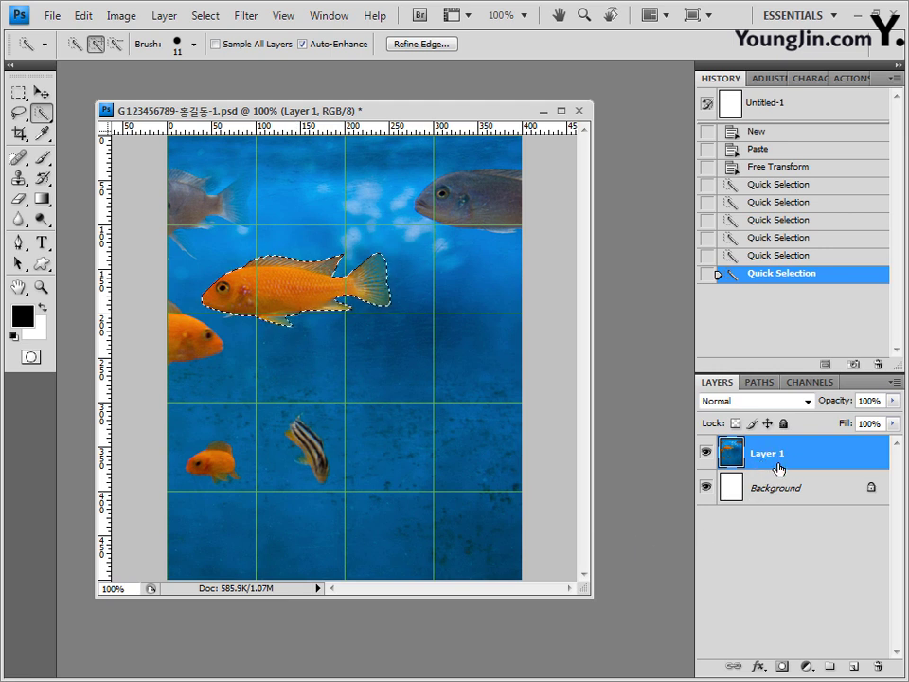
- Copy the selected orange fish to a new layer and place it, flipped horizontally, at about X 300 px, Y 284 px
key("ctrl+j")
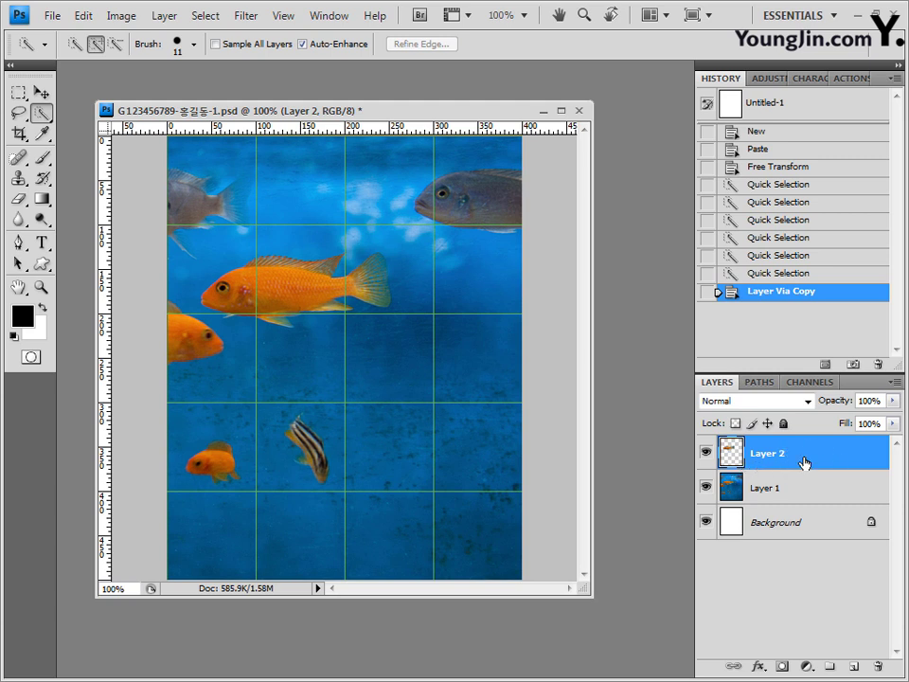
key("ctrl+t")
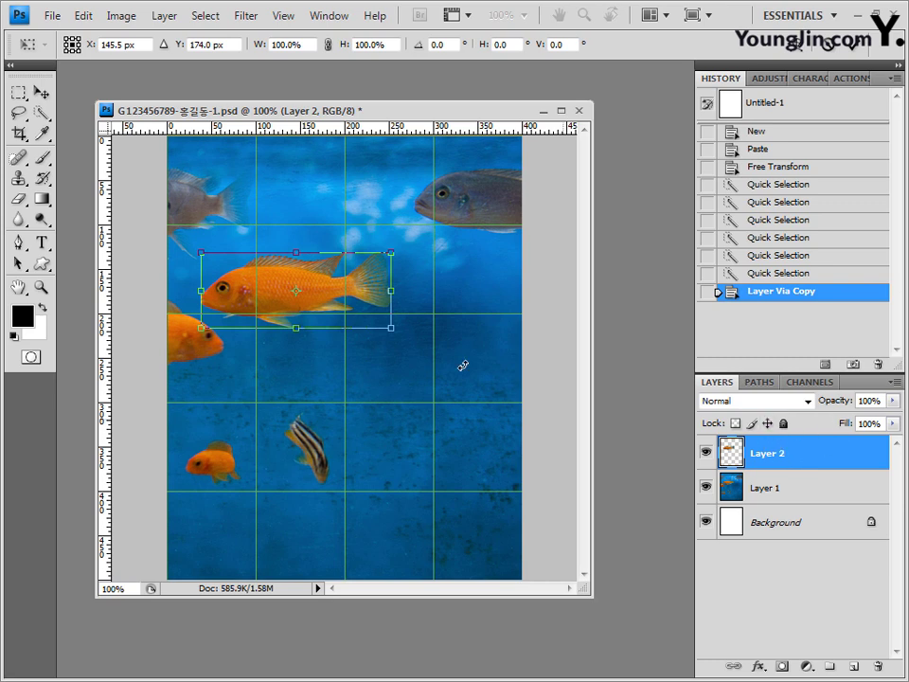
left_click_drag(348, 293, 450, 384)
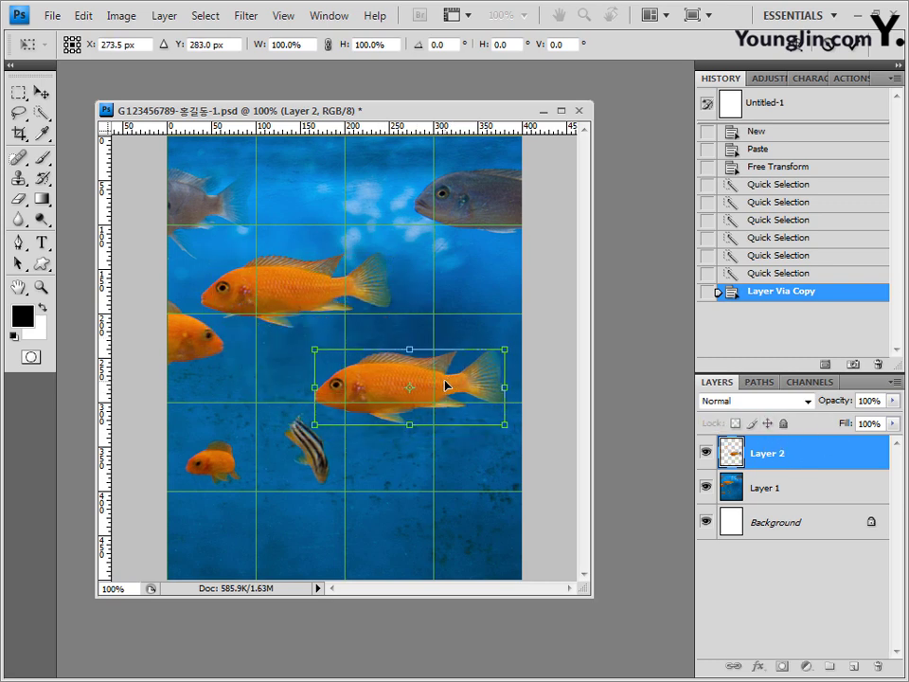
right_click(450, 382)
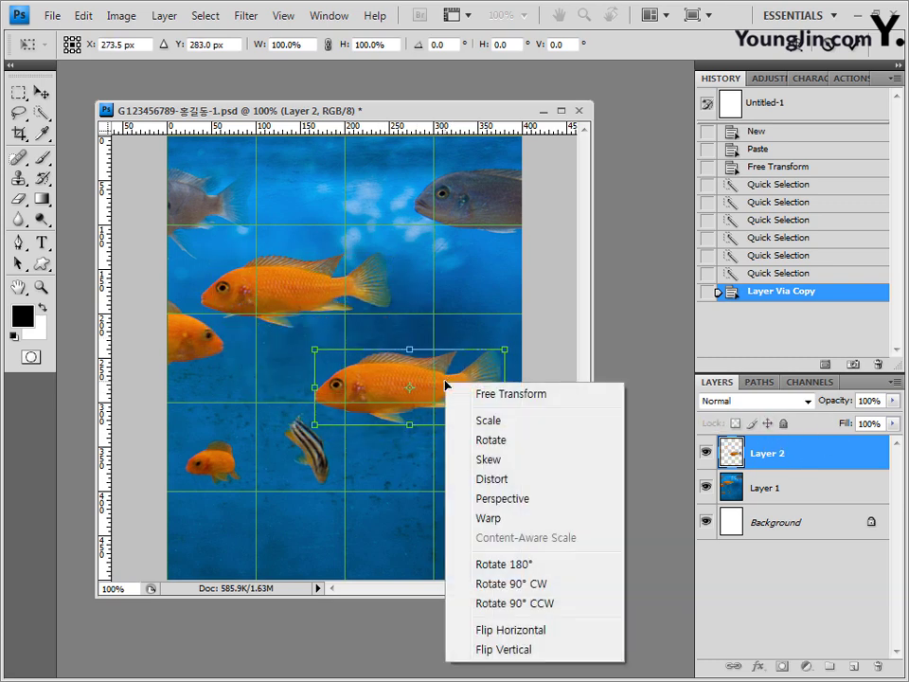
left_click(538, 632)
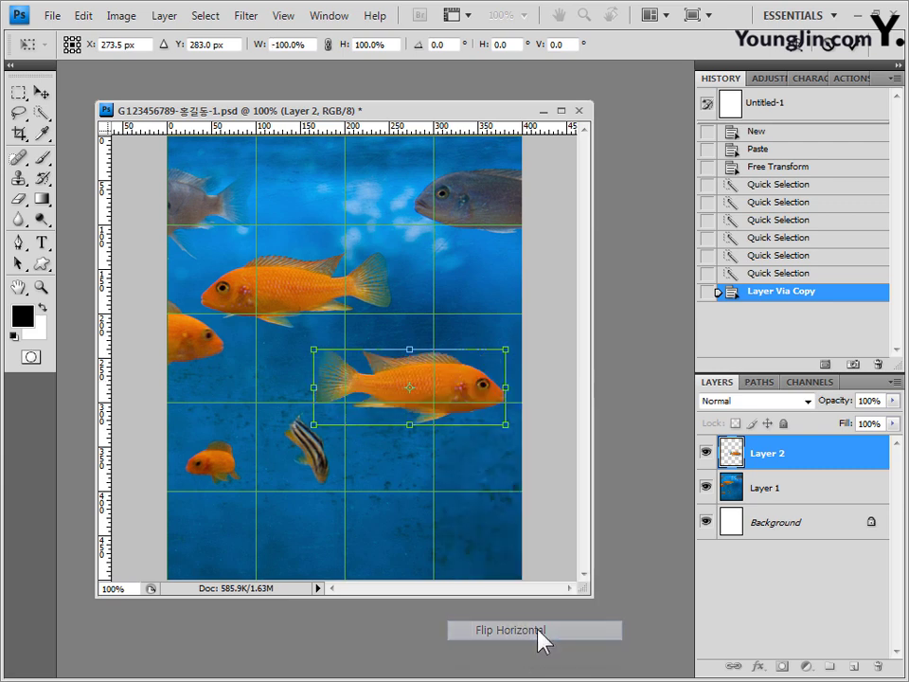
left_click_drag(460, 393, 479, 396)
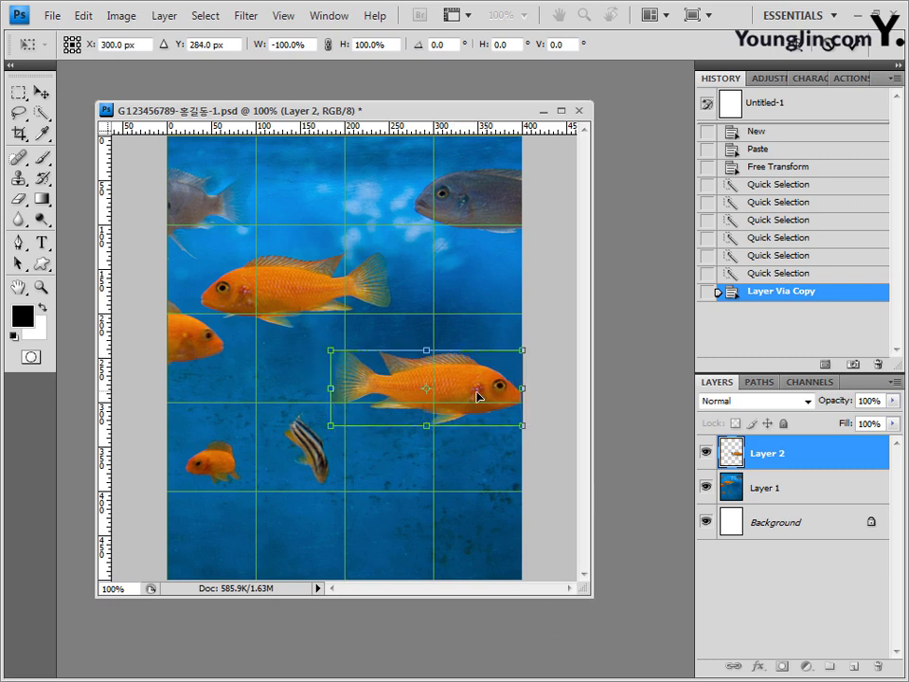
- Shrink the flipped fish copy and tilt it slightly head-up beside the canvas's right edge, just above the 300 px gridline, and apply the transform
left_click_drag(542, 395, 483, 402)
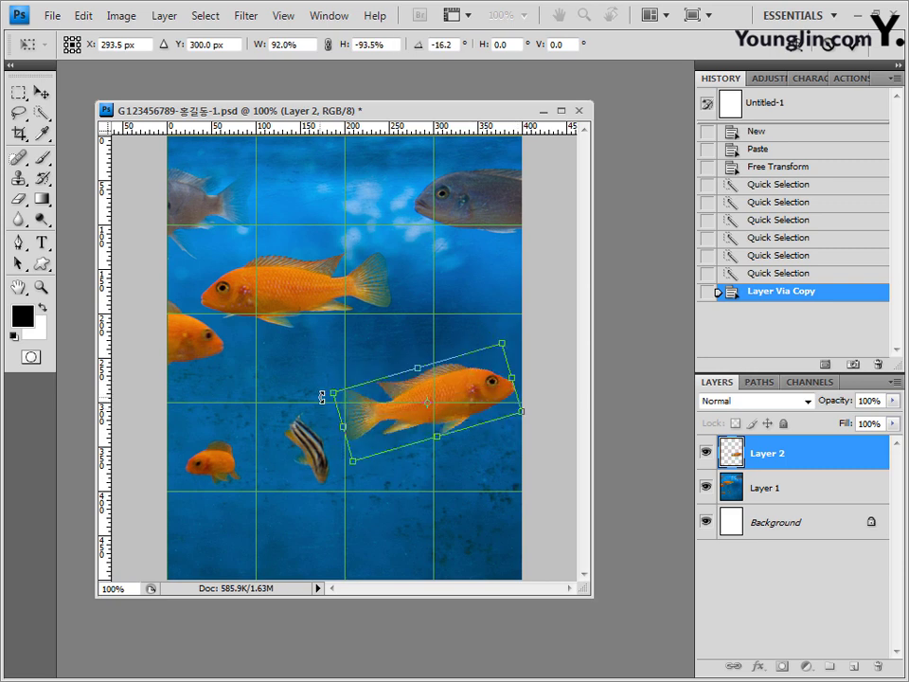
left_click_drag(325, 391, 360, 401)
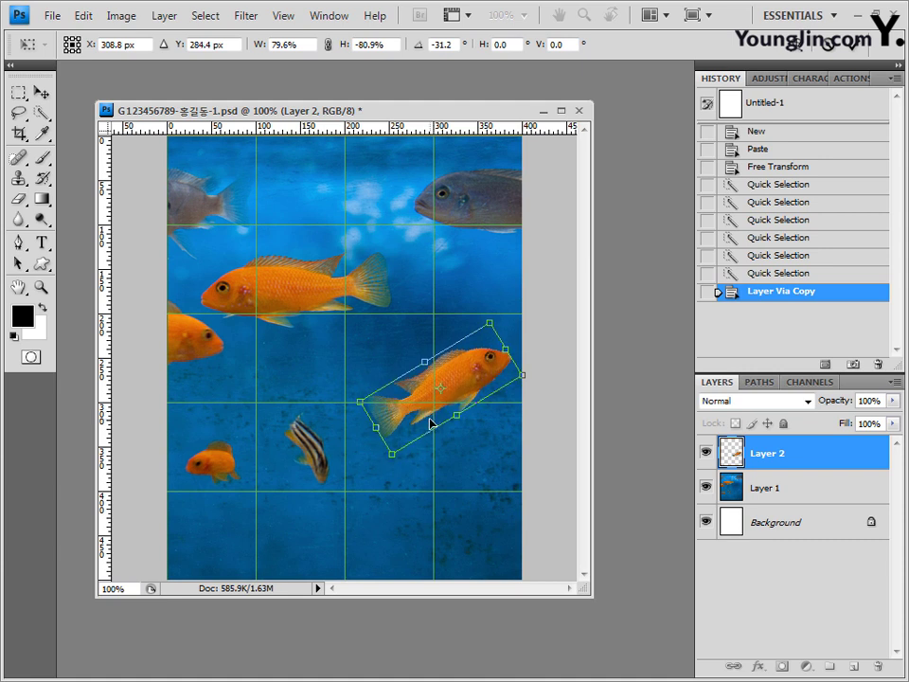
key("Down")
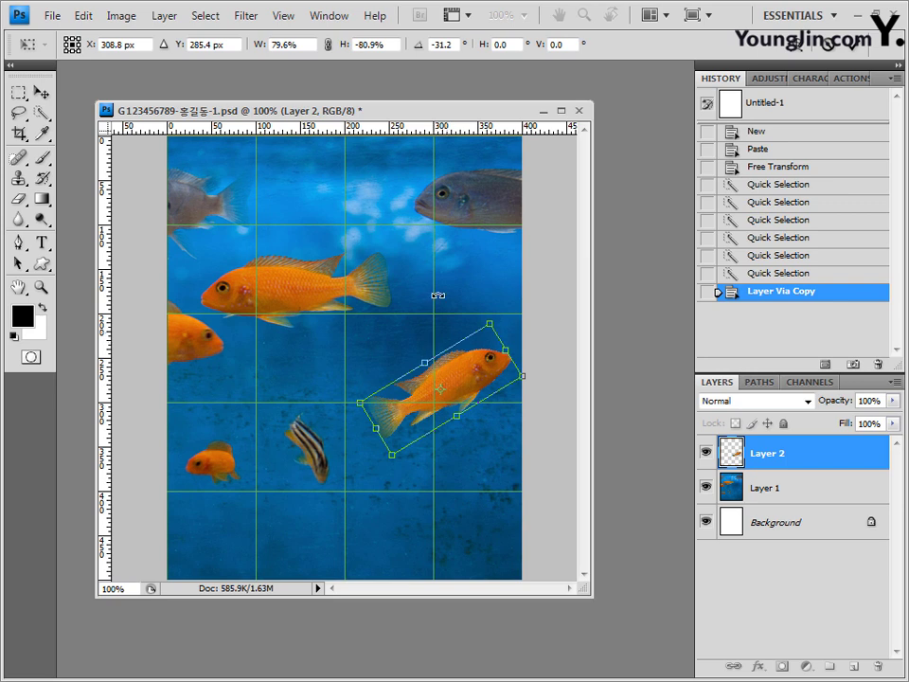
left_click(296, 25)
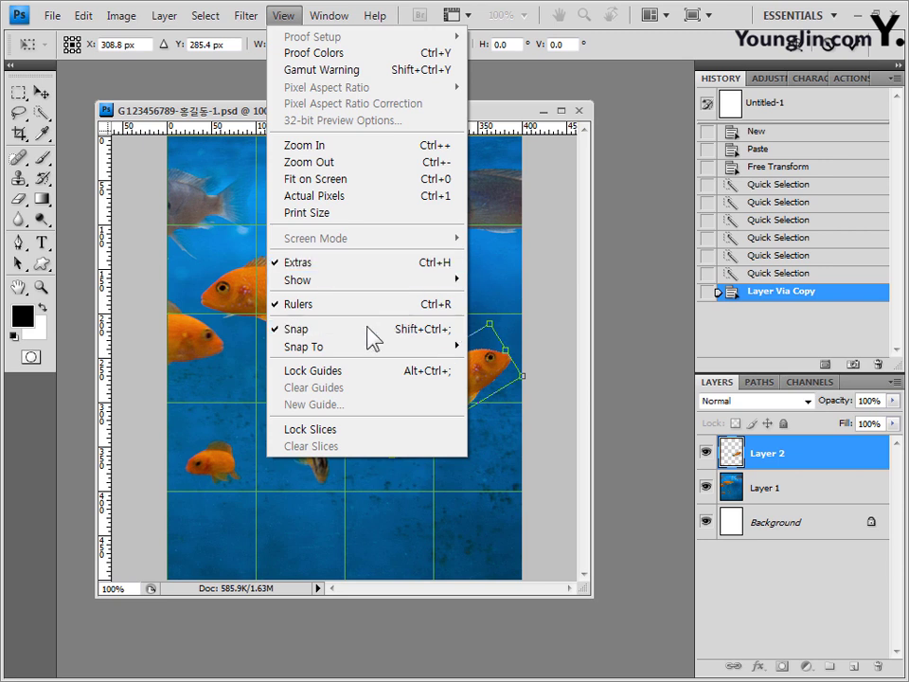
mouse_move(397, 347)
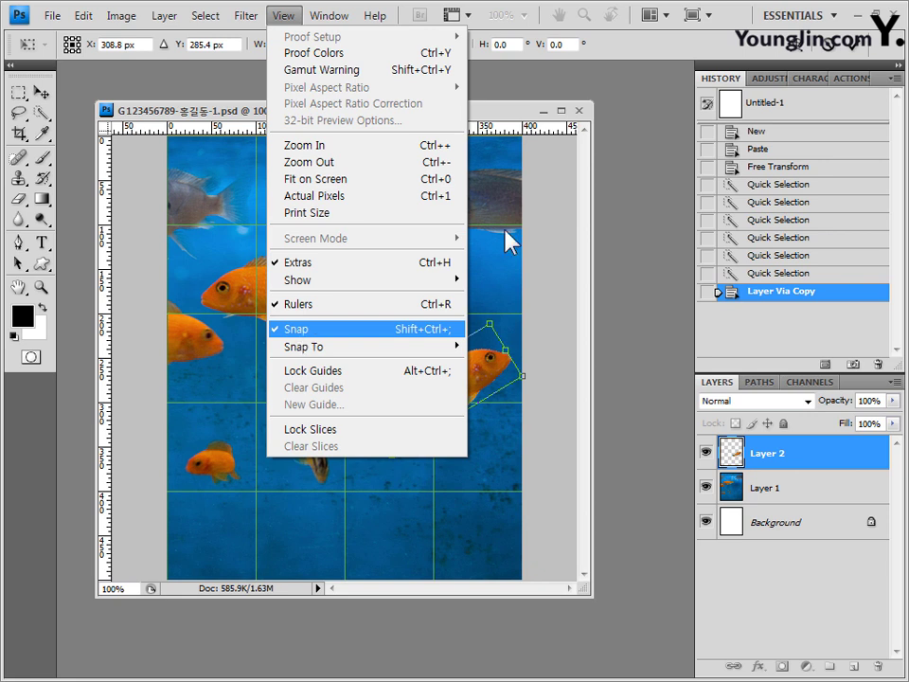
left_click(631, 61)
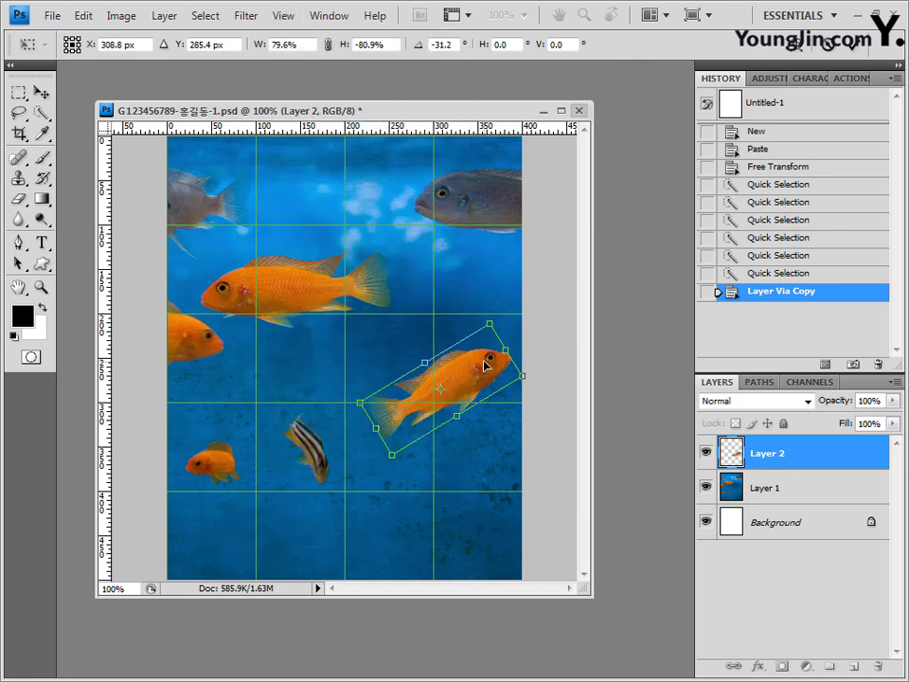
key("ctrl+z")
key("Return")
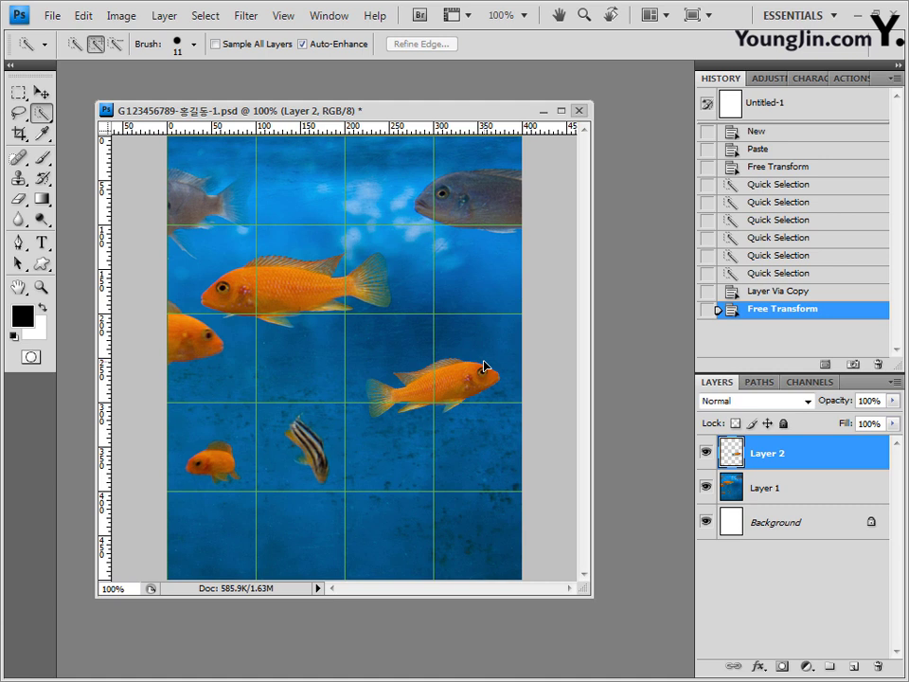
- Choose the Custom Shape Tool and replace the current shapes with the All set, enlarging the shape list to browse it
left_click(42, 265)
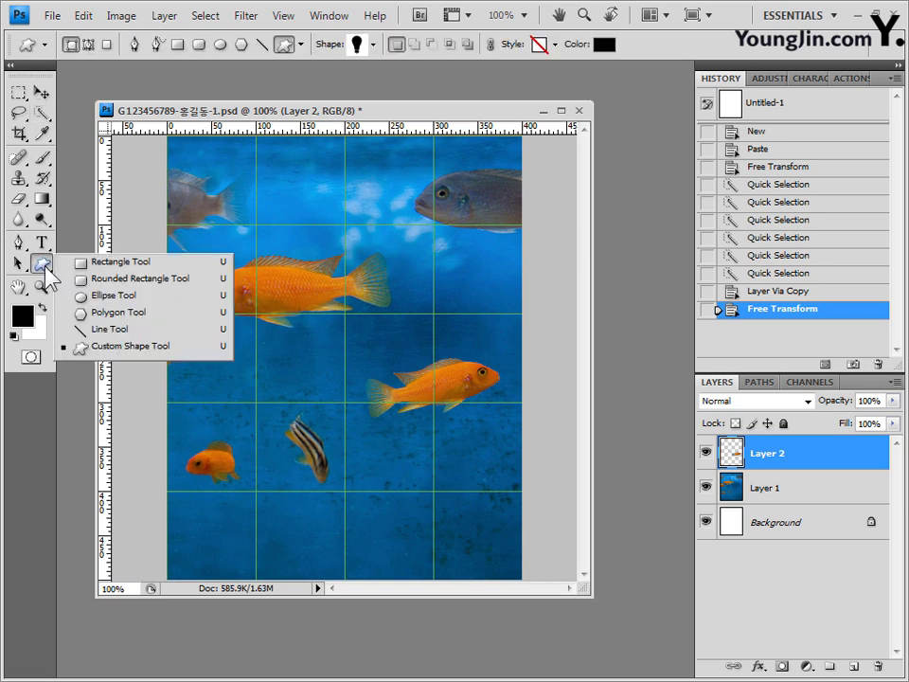
left_click(147, 346)
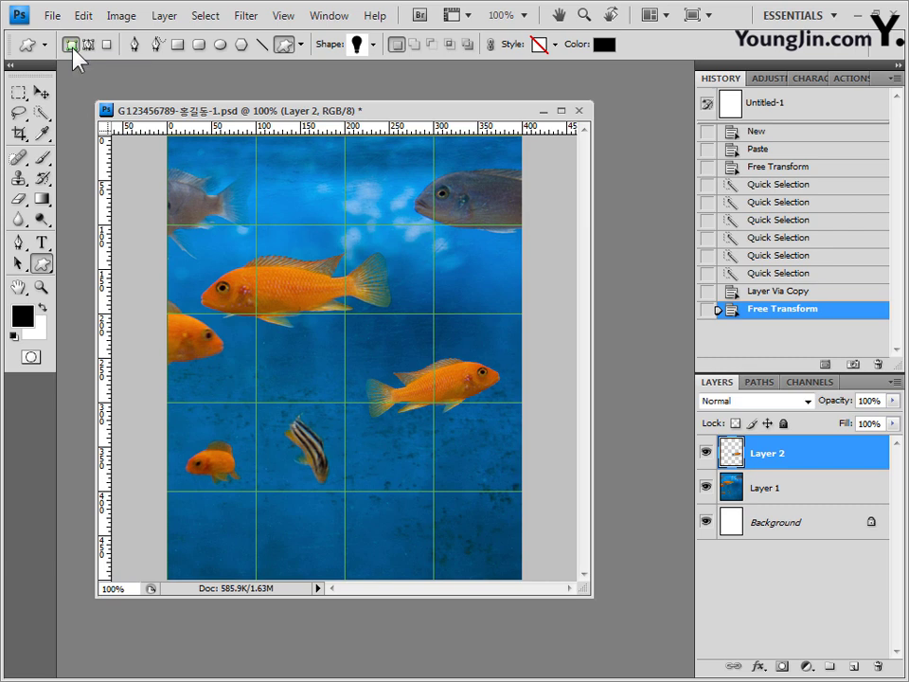
left_click(374, 45)
left_click(459, 74)
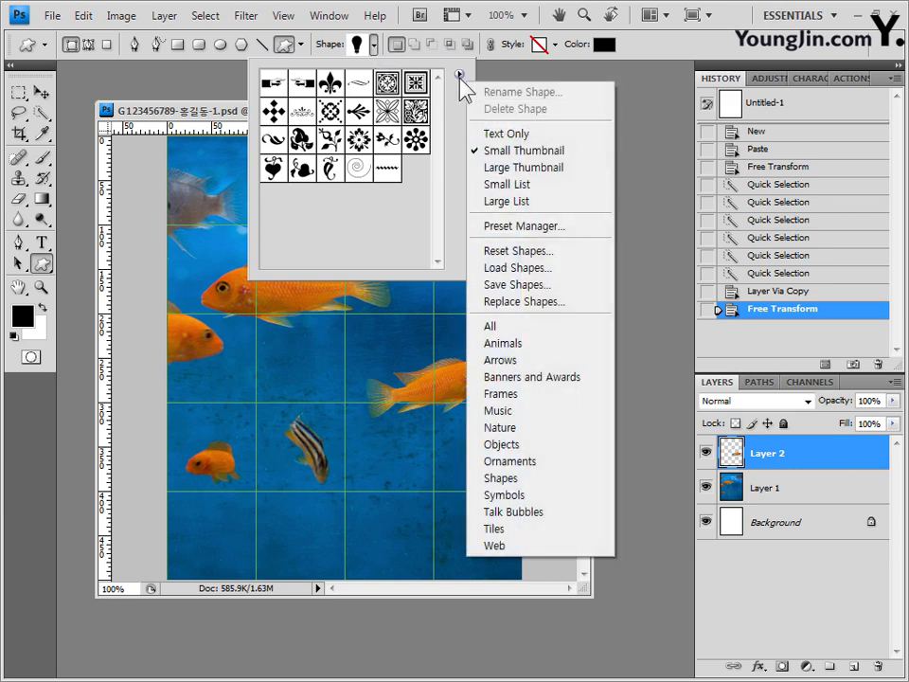
left_click(551, 325)
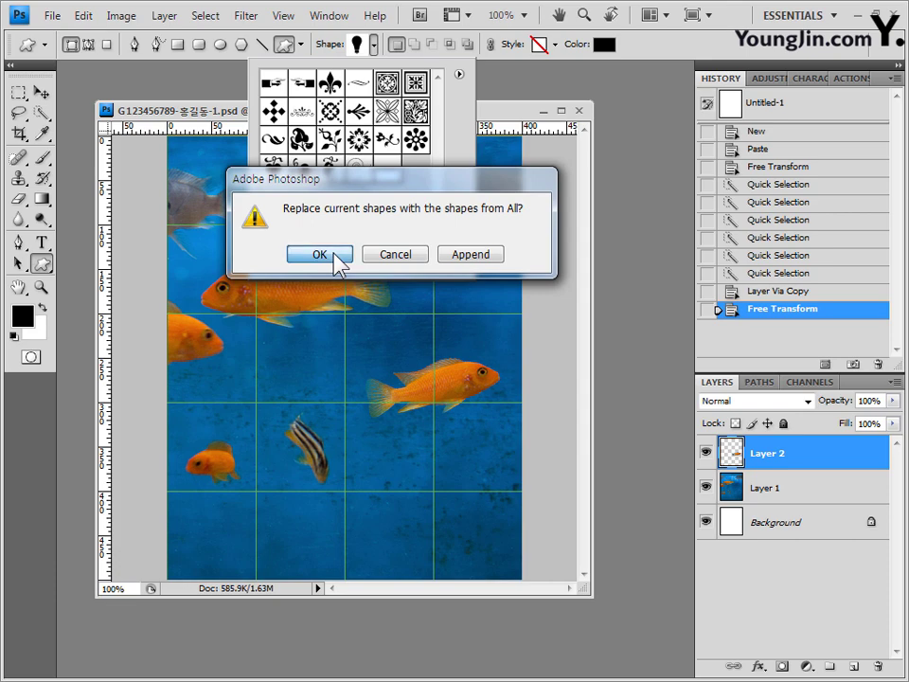
left_click(322, 254)
left_click_drag(470, 277, 691, 396)
left_click_drag(668, 243, 645, 85)
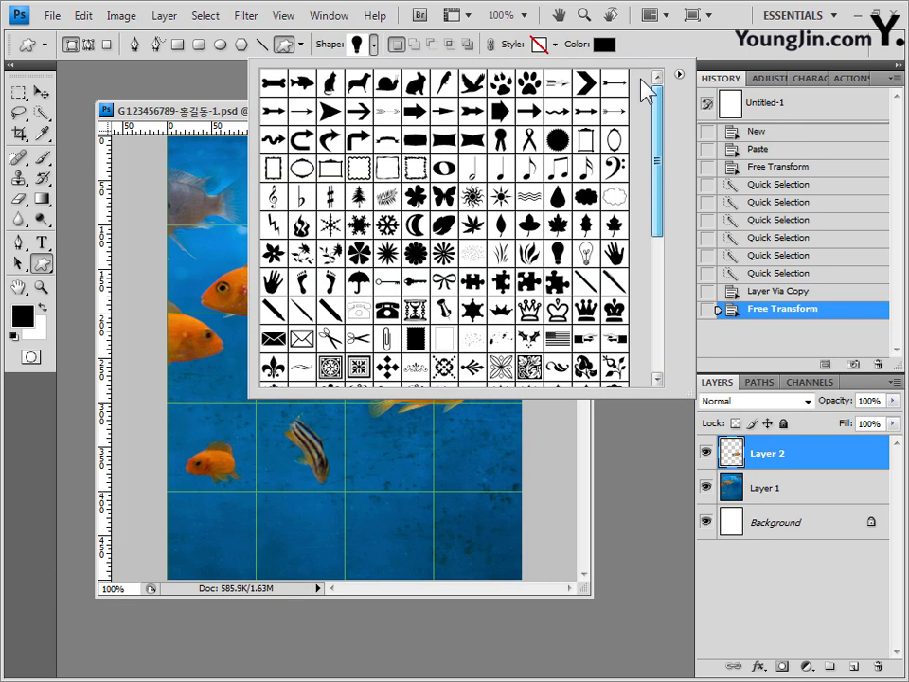
left_click(698, 399)
- Replace the current custom shapes with the Nature set and pick the thin-bladed grass shape
left_click(375, 43)
left_click(363, 74)
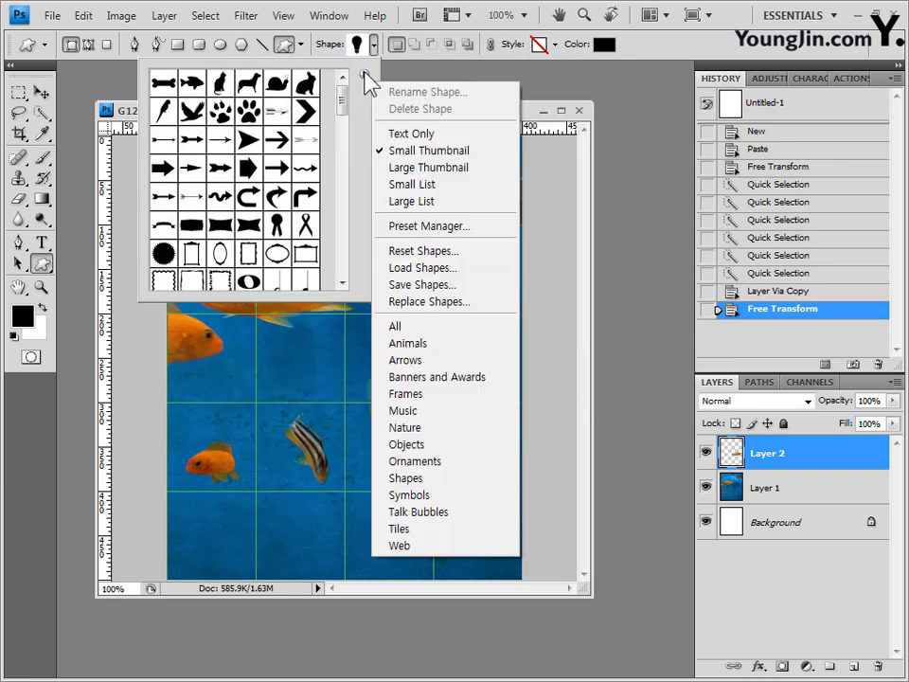
left_click(415, 433)
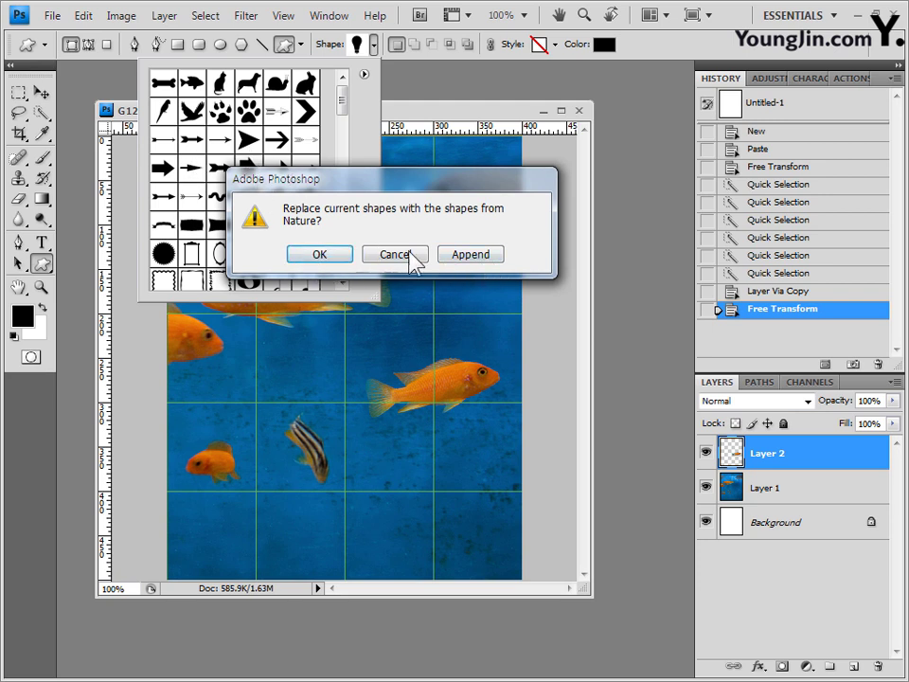
left_click(336, 254)
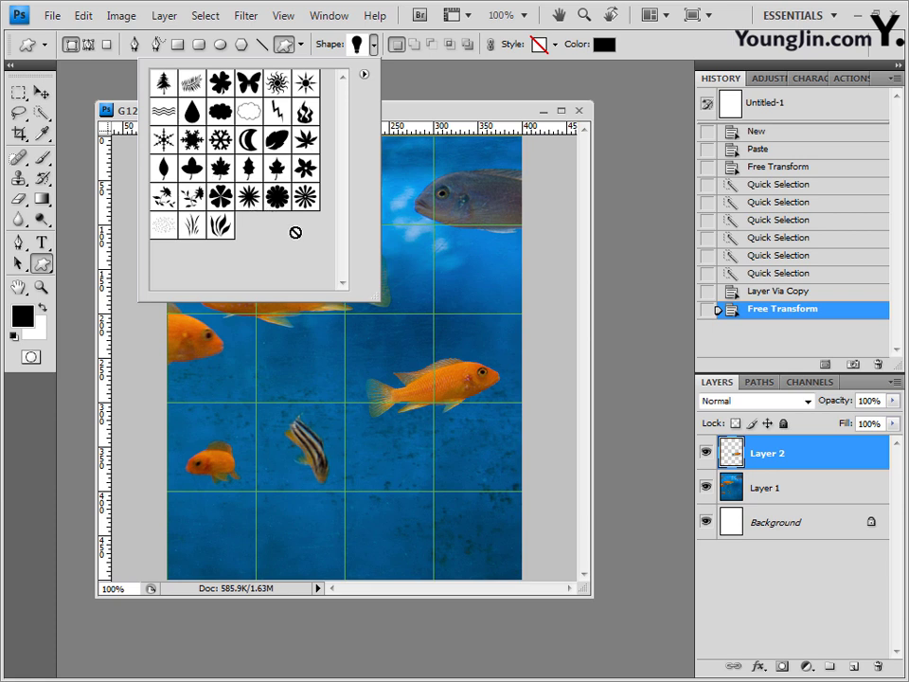
left_click(195, 227)
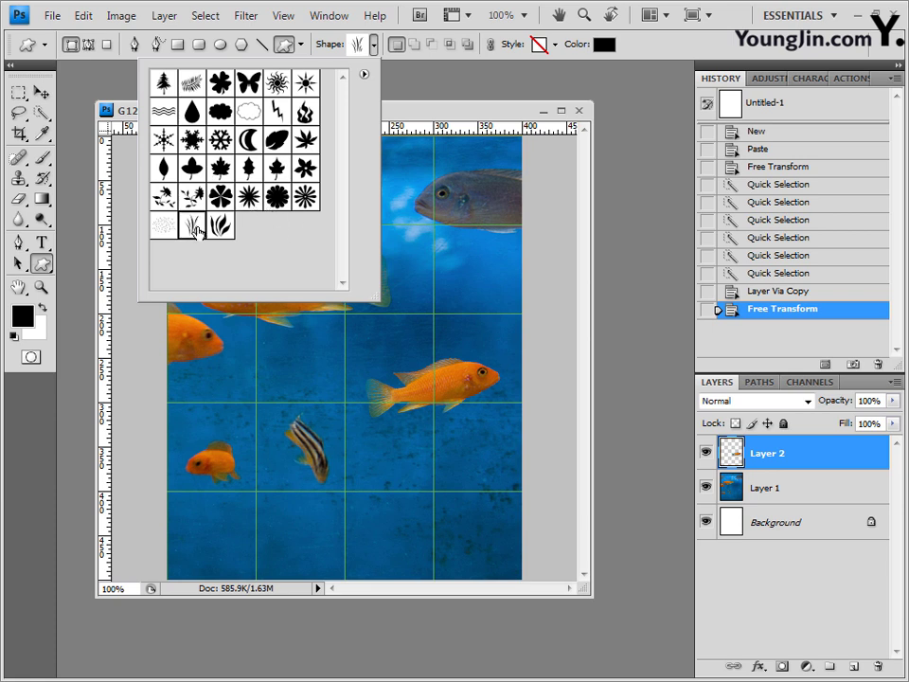
left_click(423, 115)
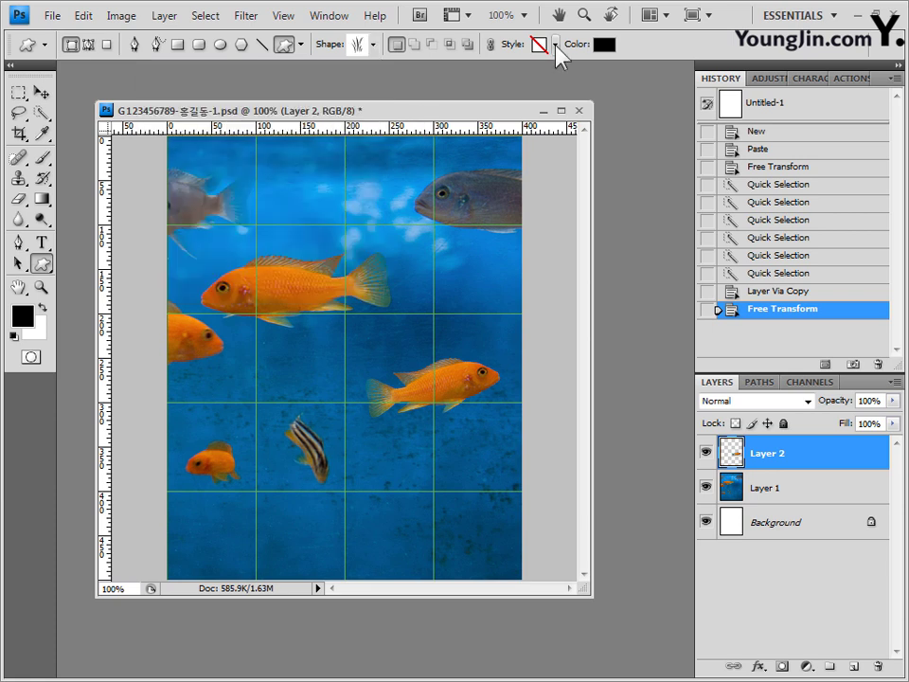
- Set the custom shape to use no layer style and the fill colour #33ffcc
left_click(556, 44)
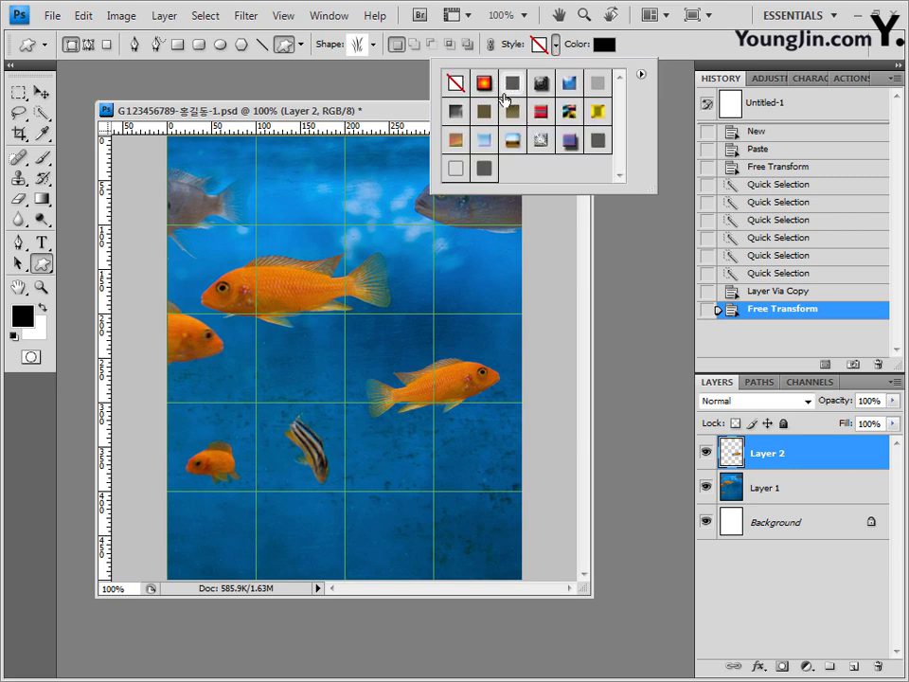
left_click(455, 85)
left_click(606, 47)
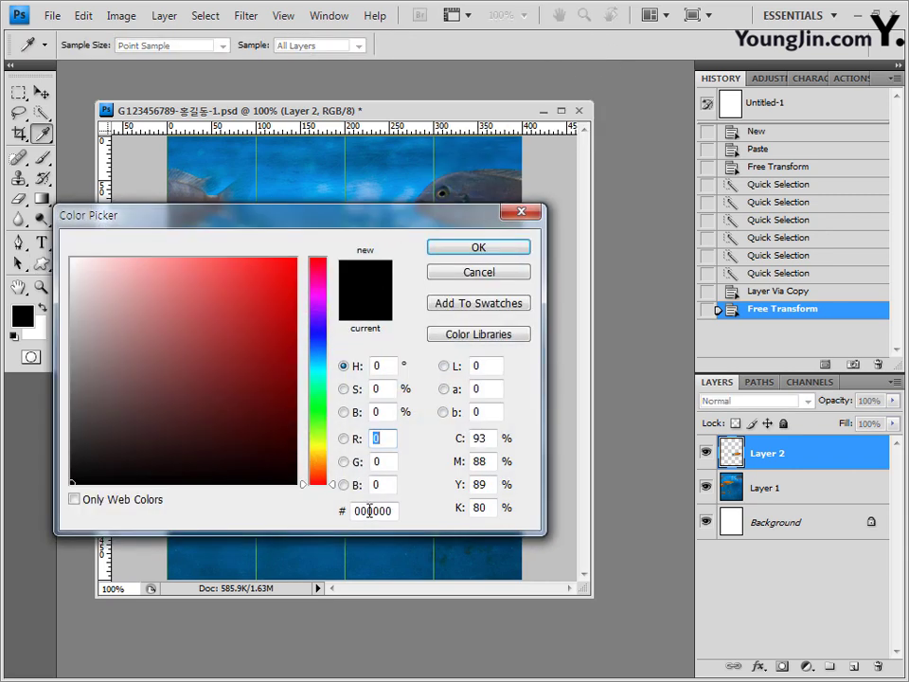
left_click_drag(391, 511, 339, 514)
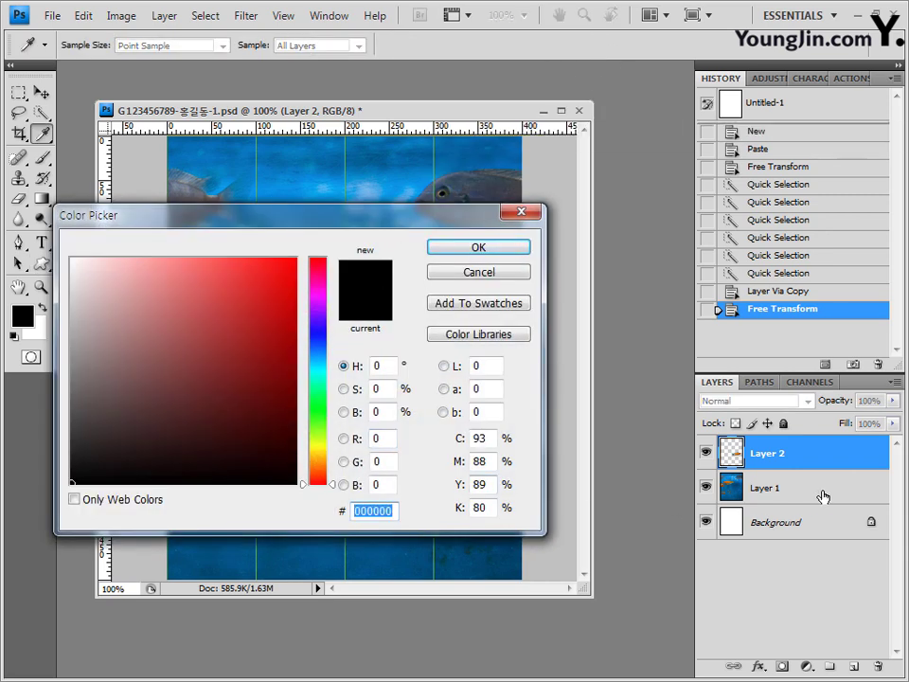
type("33")
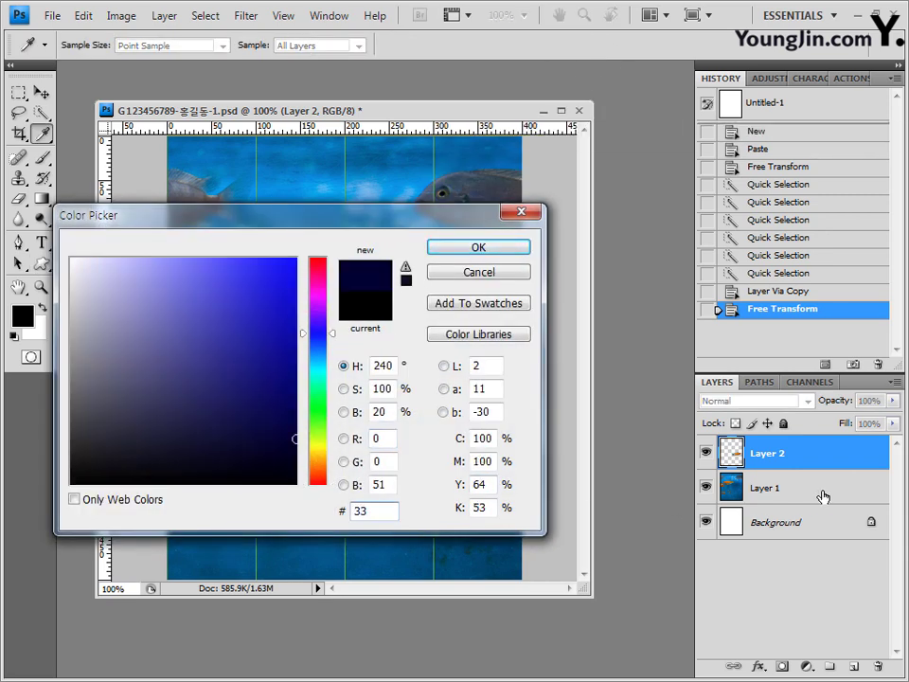
type("ffcc")
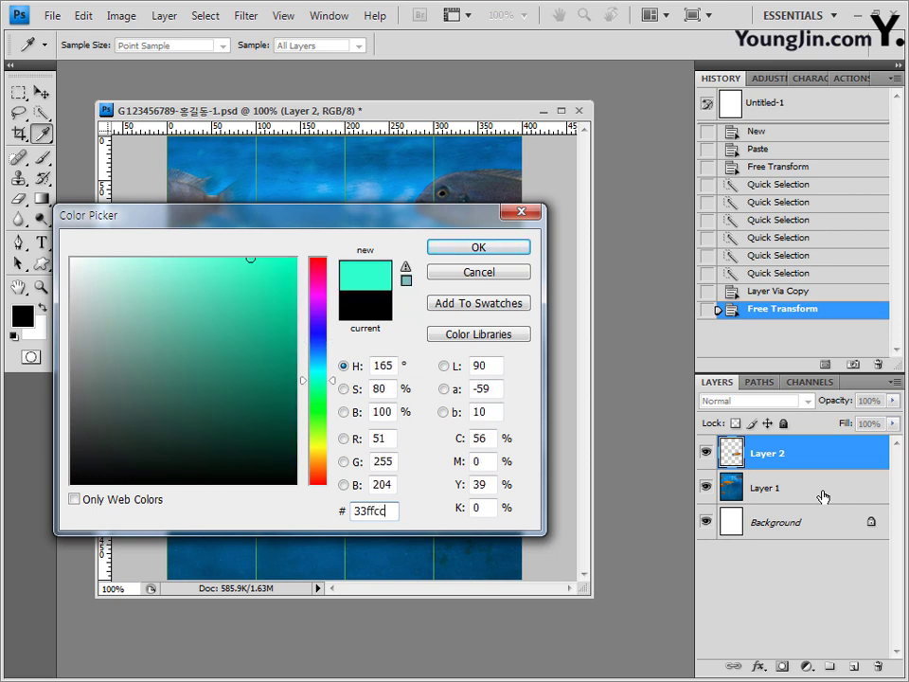
key("Return")
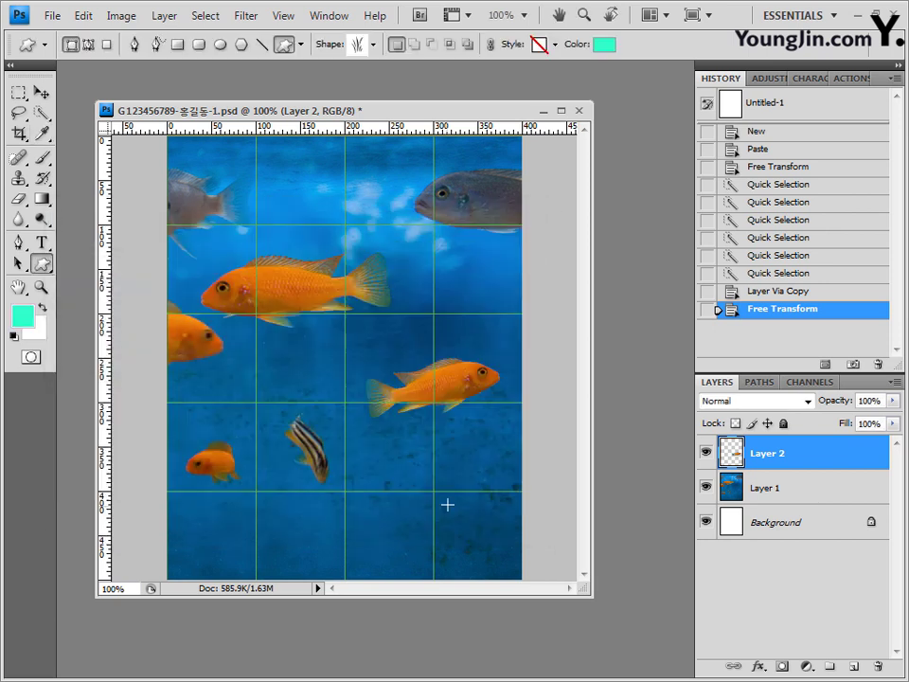
- Draw the grass shape in the canvas's lower-right grid cell and, with Snap turned off, widen it leftward to about 111%
left_click_drag(442, 483, 496, 570)
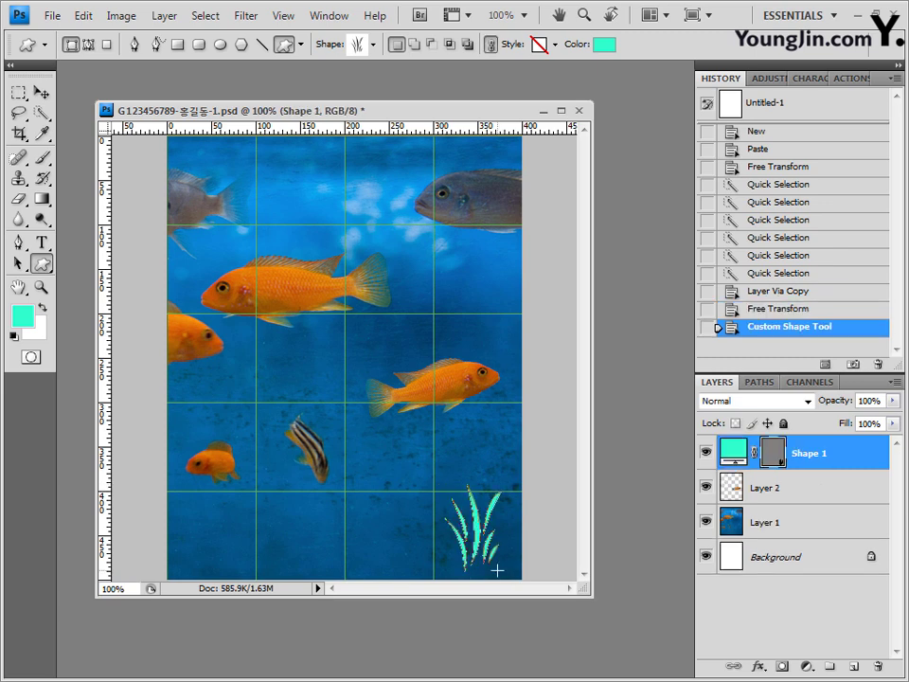
key("ctrl+t")
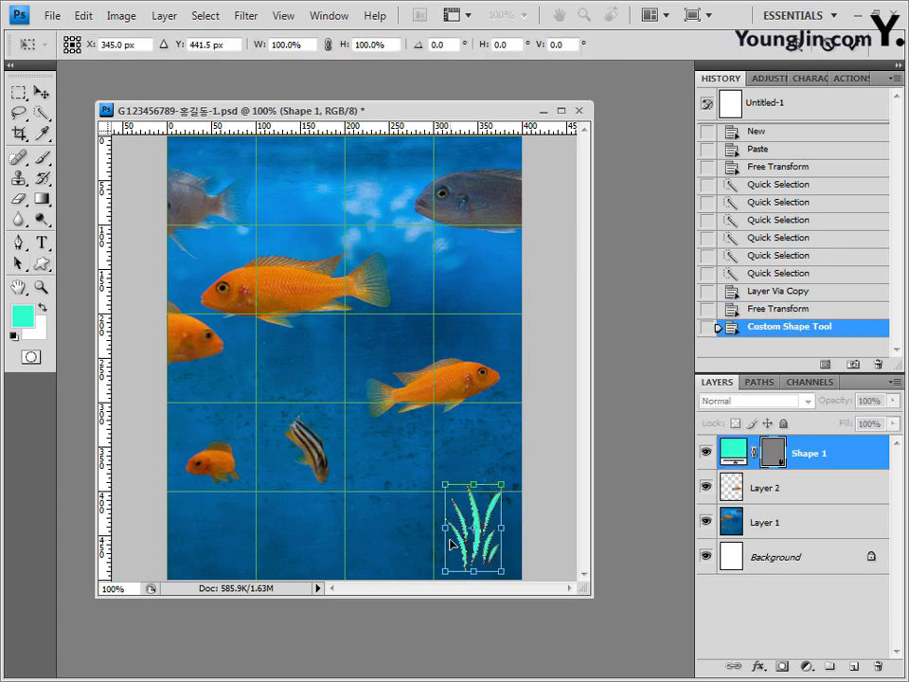
mouse_move(443, 531)
left_mouse_down()
mouse_move(433, 532)
mouse_move(445, 527)
left_mouse_up()
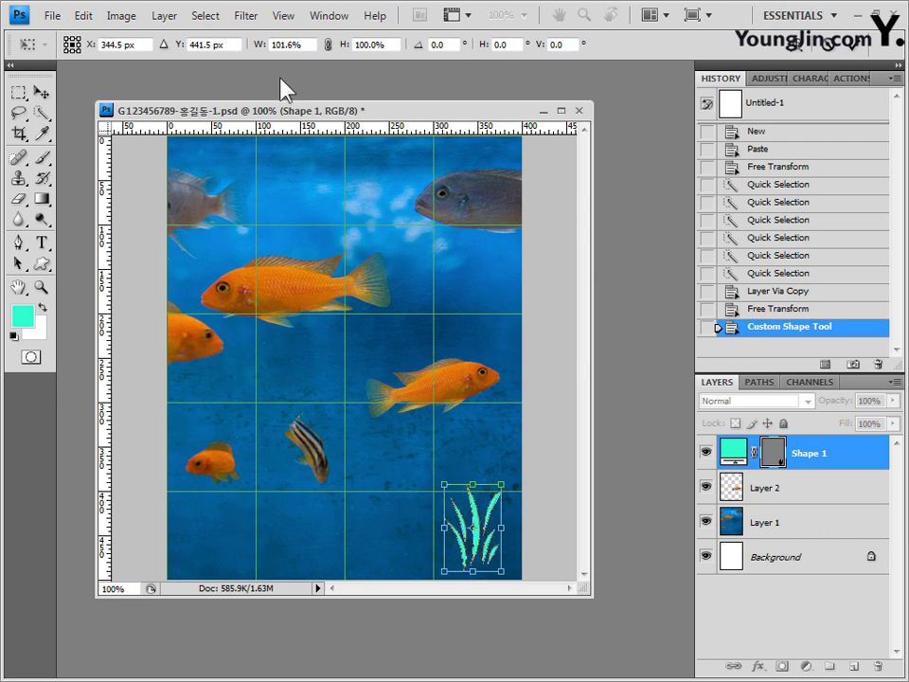
left_click(289, 16)
left_click(284, 326)
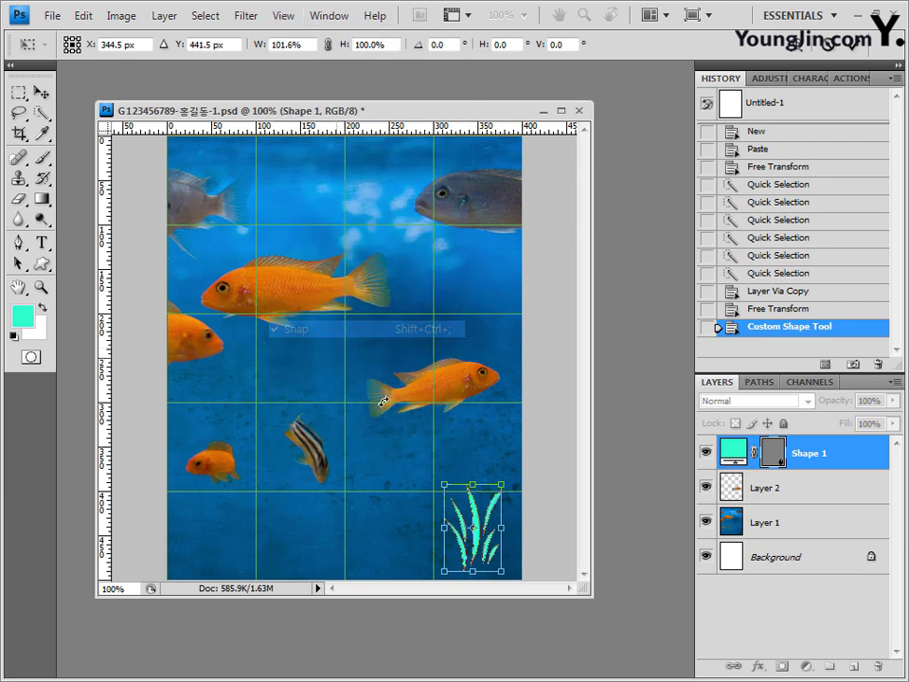
left_click_drag(441, 527, 439, 528)
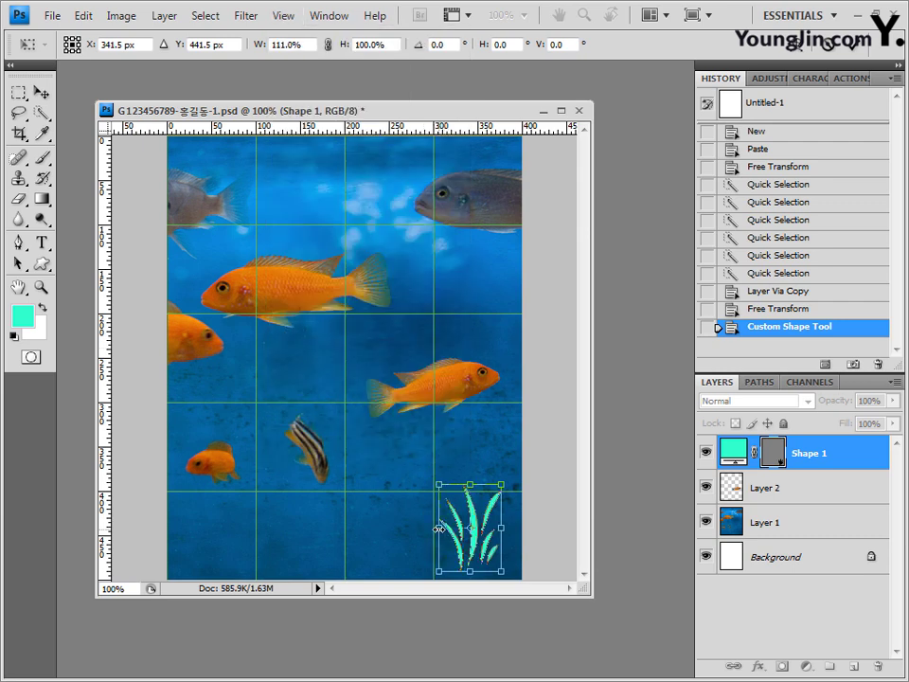
double_click(491, 554)
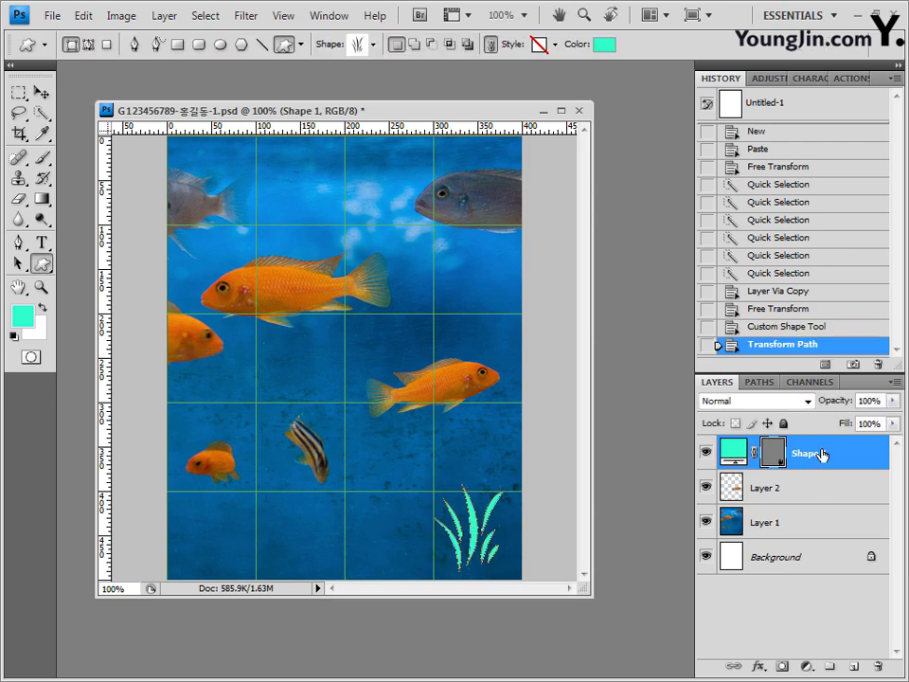
- Add an Inner Shadow with the default settings to the grass shape layer
left_click(766, 667)
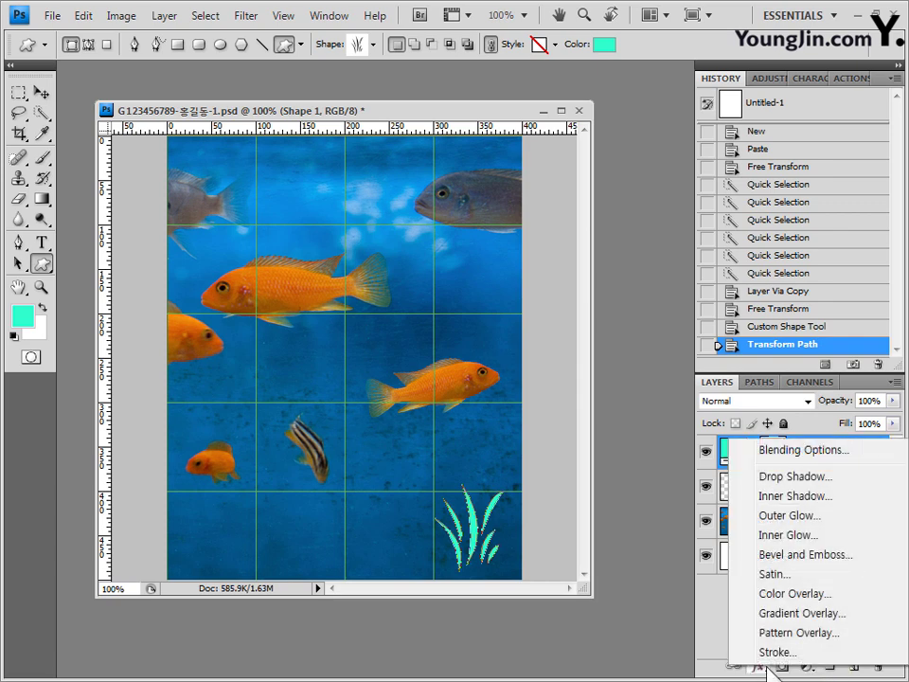
left_click(793, 501)
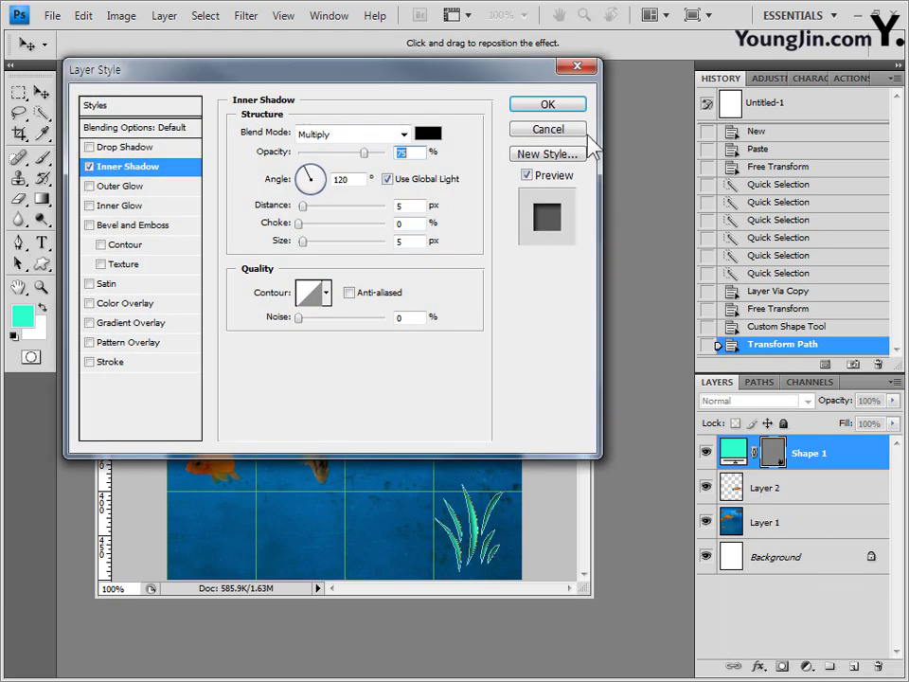
left_click(580, 107)
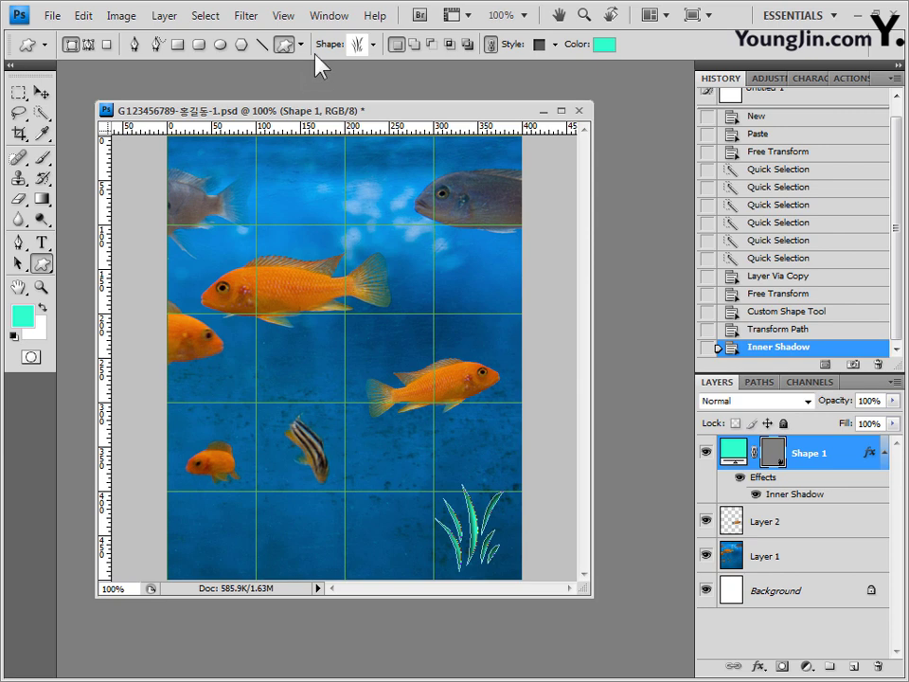
- Replace the current custom shapes with the Animals set and pick the fish shape
left_click(374, 45)
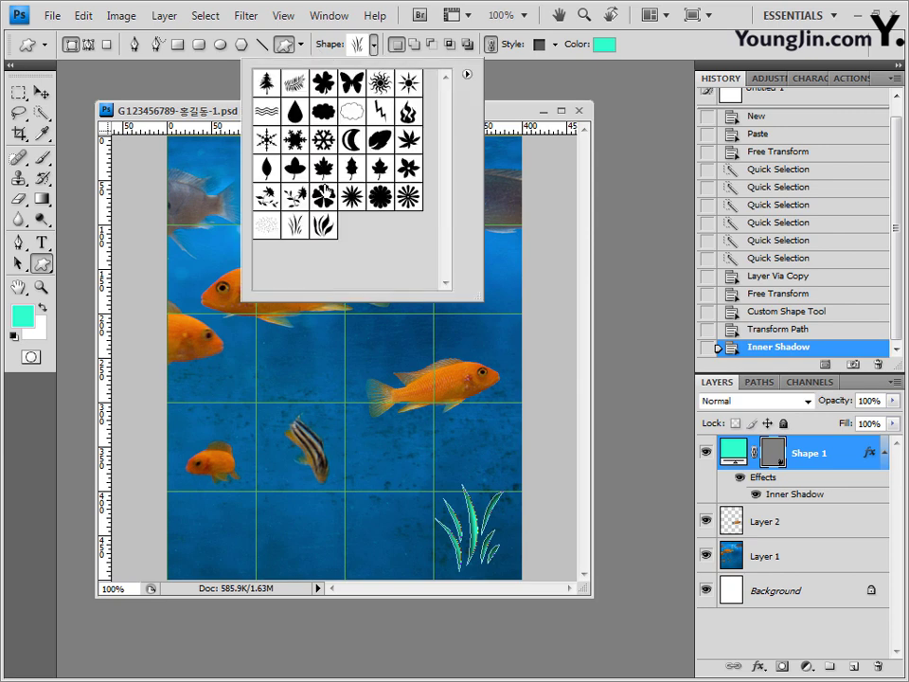
left_click(468, 75)
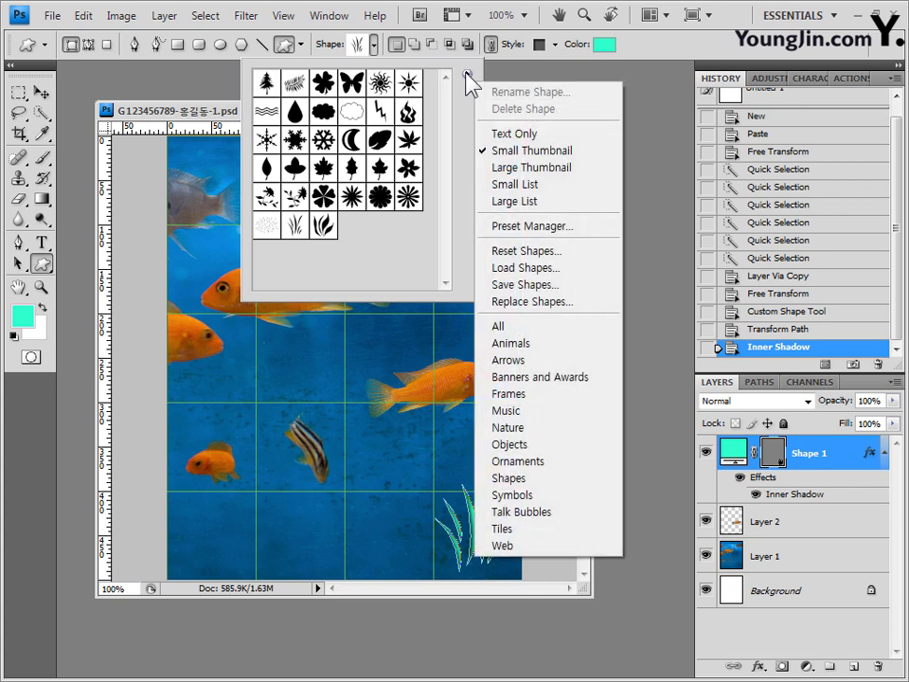
left_click(511, 343)
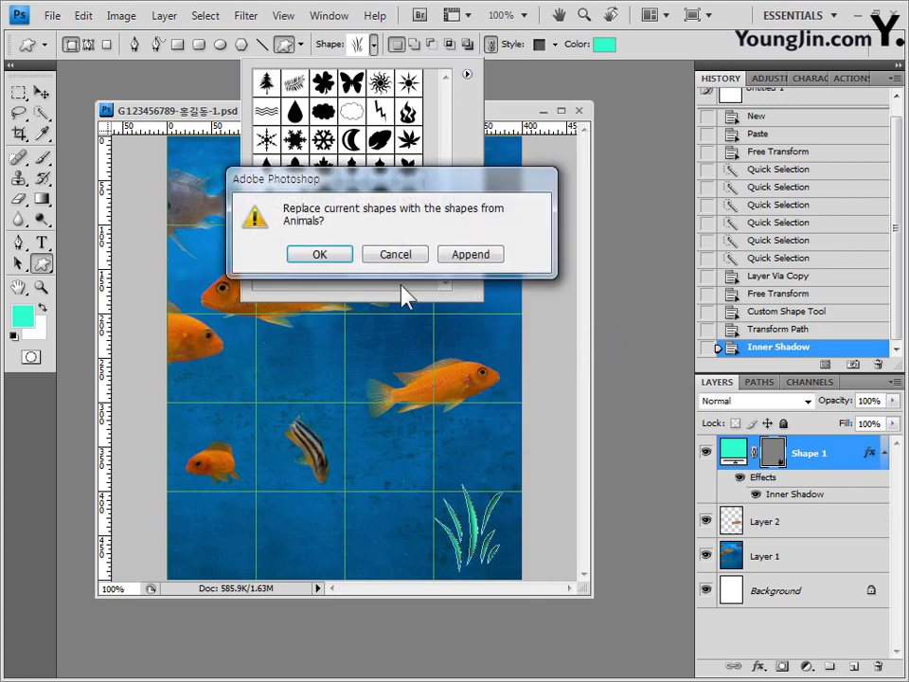
left_click(315, 254)
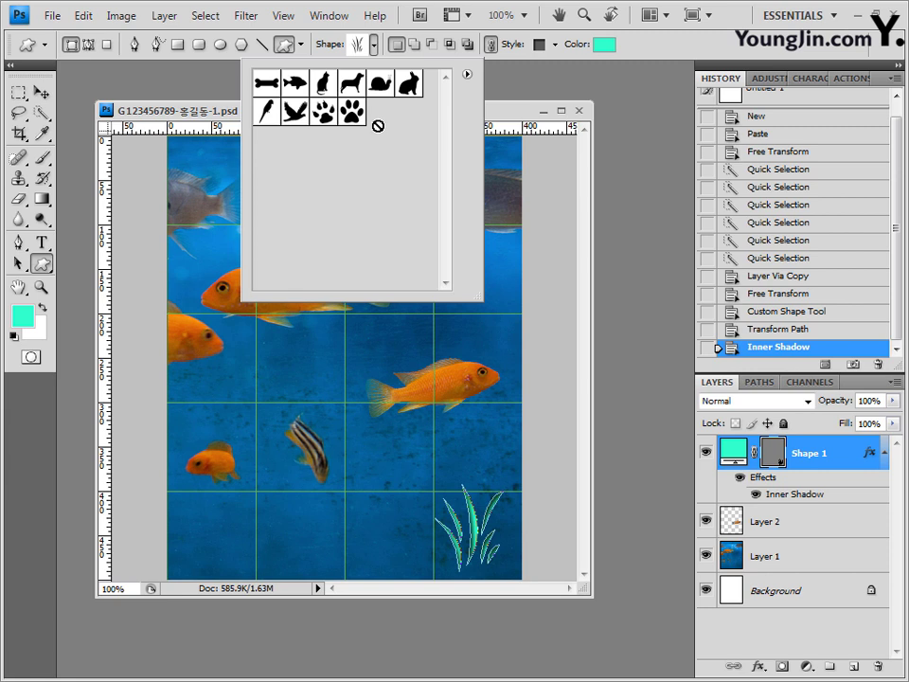
left_click(293, 92)
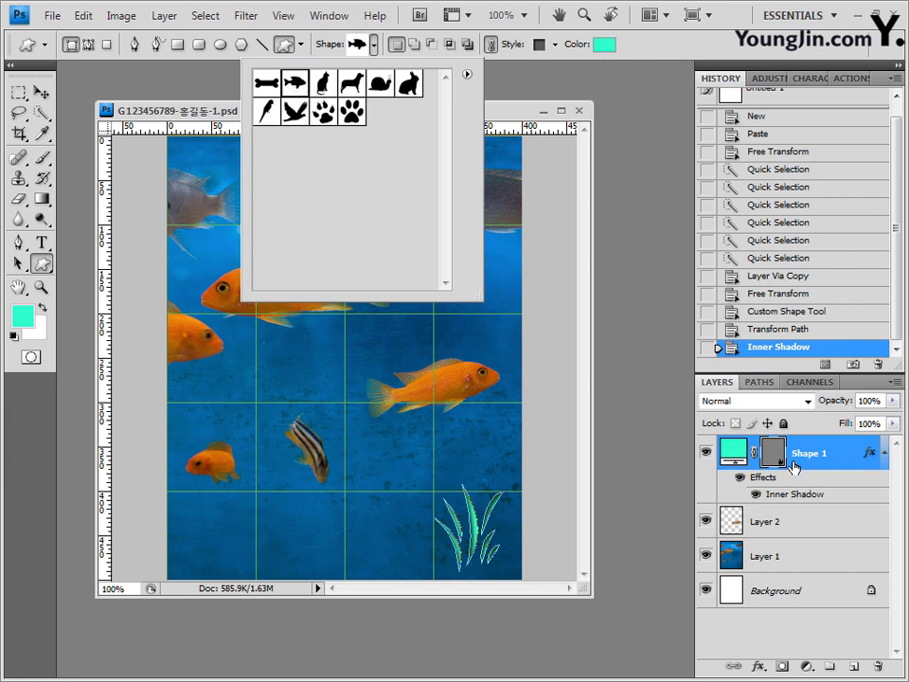
- Unlink the shape options from the grass layer, then set no layer style and the fill colour #33ff33 for the new shape
left_click(494, 46)
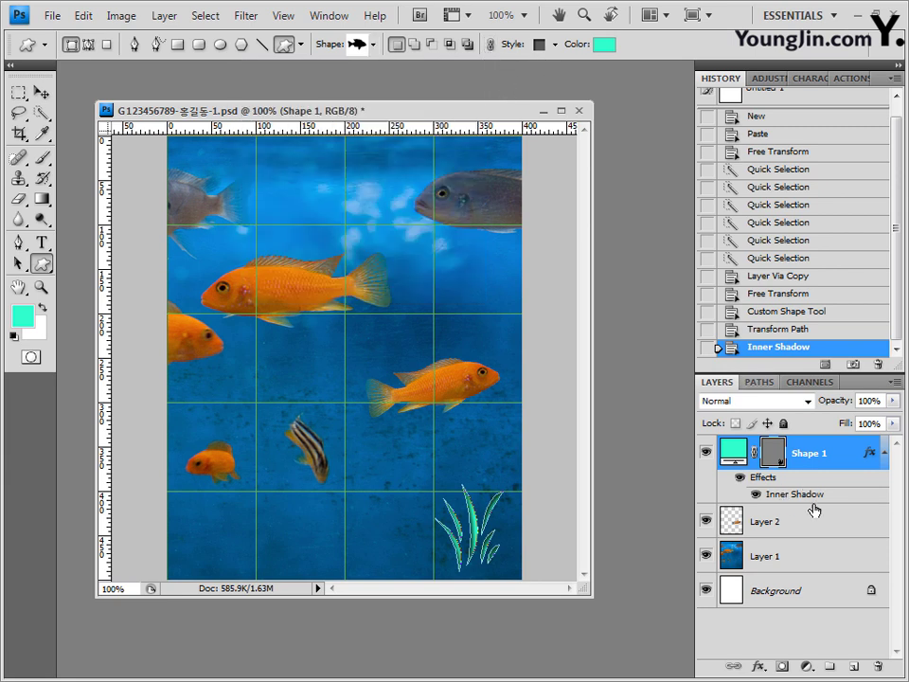
left_click(555, 44)
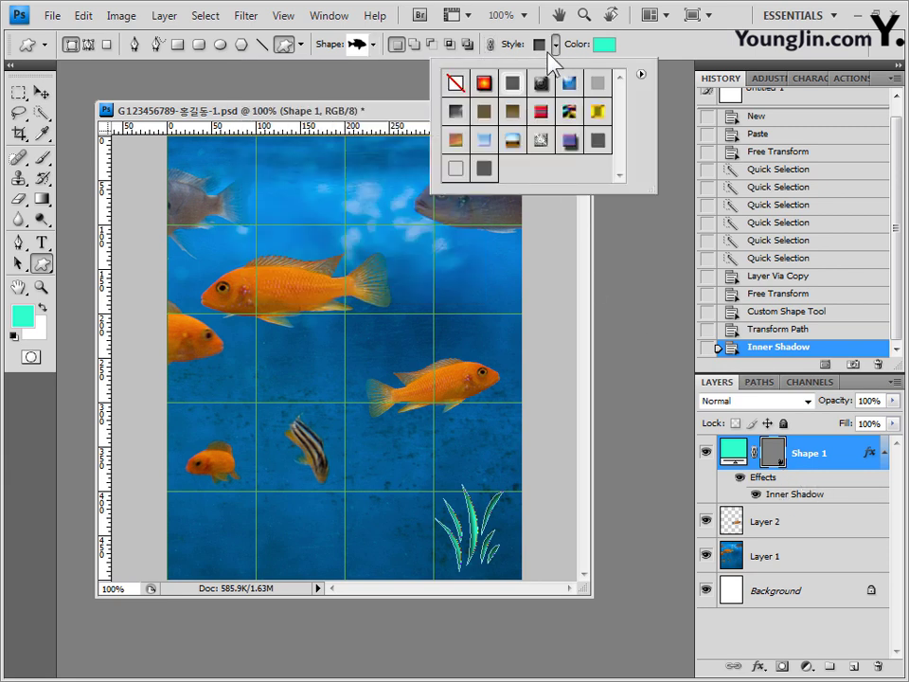
left_click(455, 85)
left_click(602, 45)
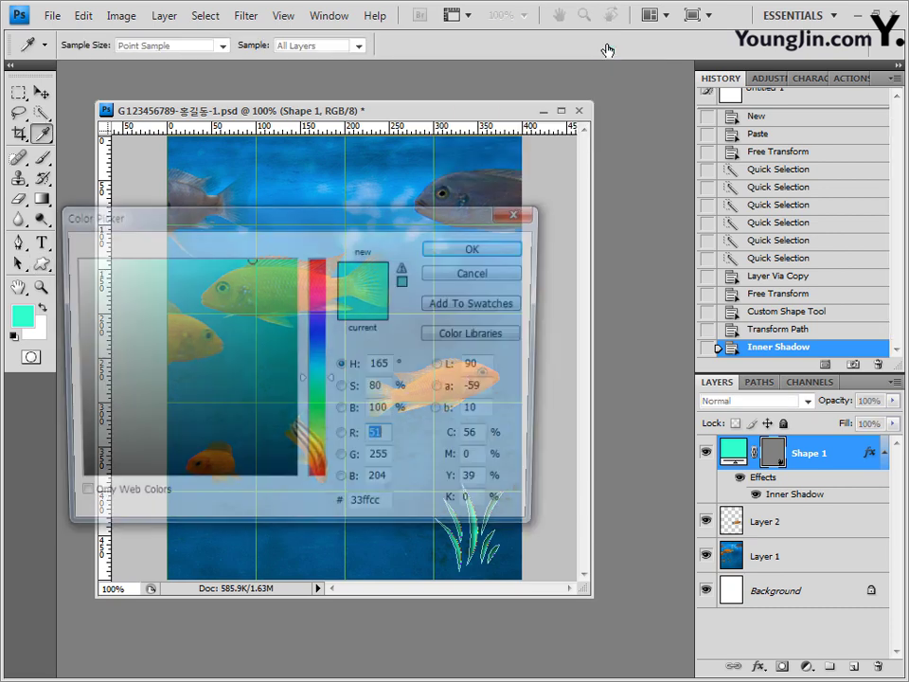
left_click(374, 512)
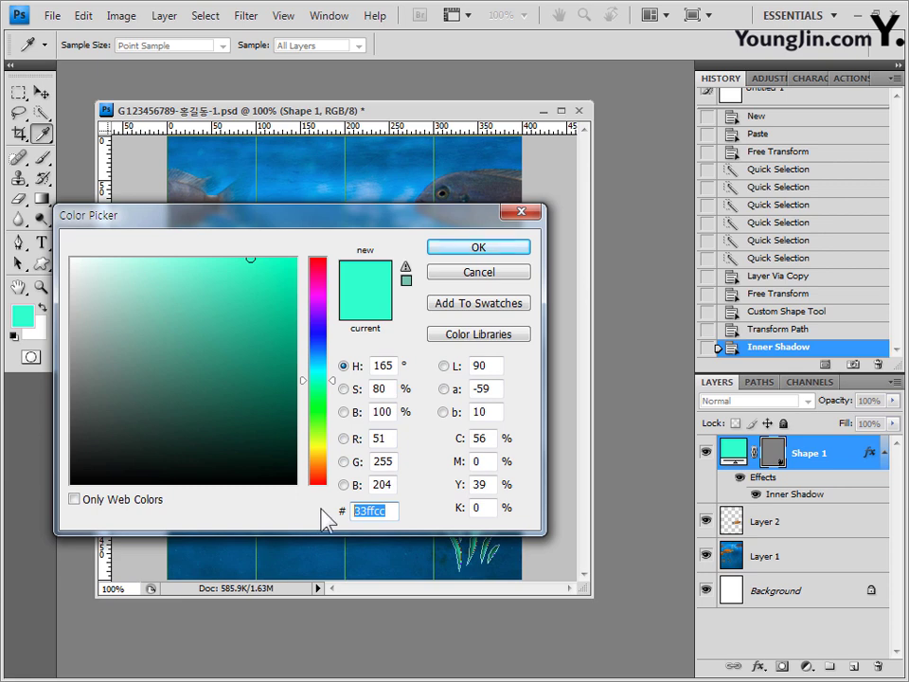
type("33ff33")
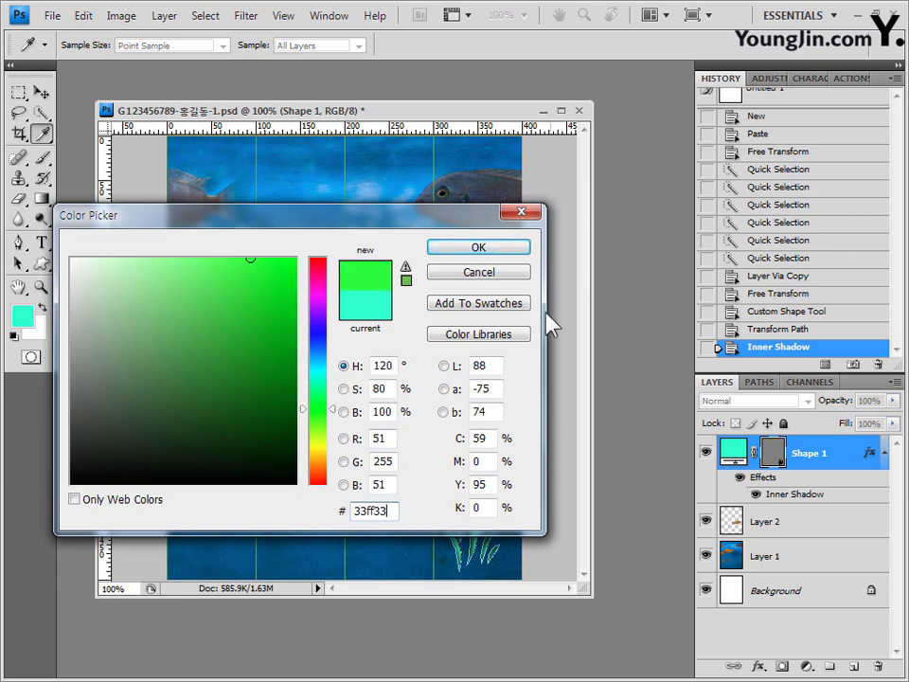
left_click(488, 250)
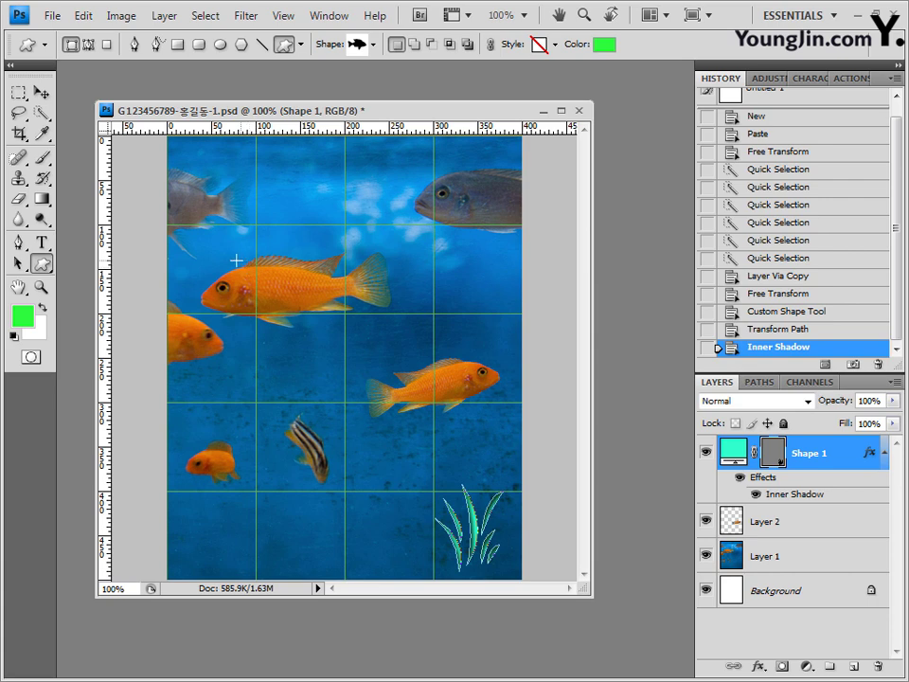
- Draw the fish shape above the large orange fish and shrink it to about 85% width and 77% height, centred near X 155, Y 83 px
left_click_drag(249, 231, 344, 301)
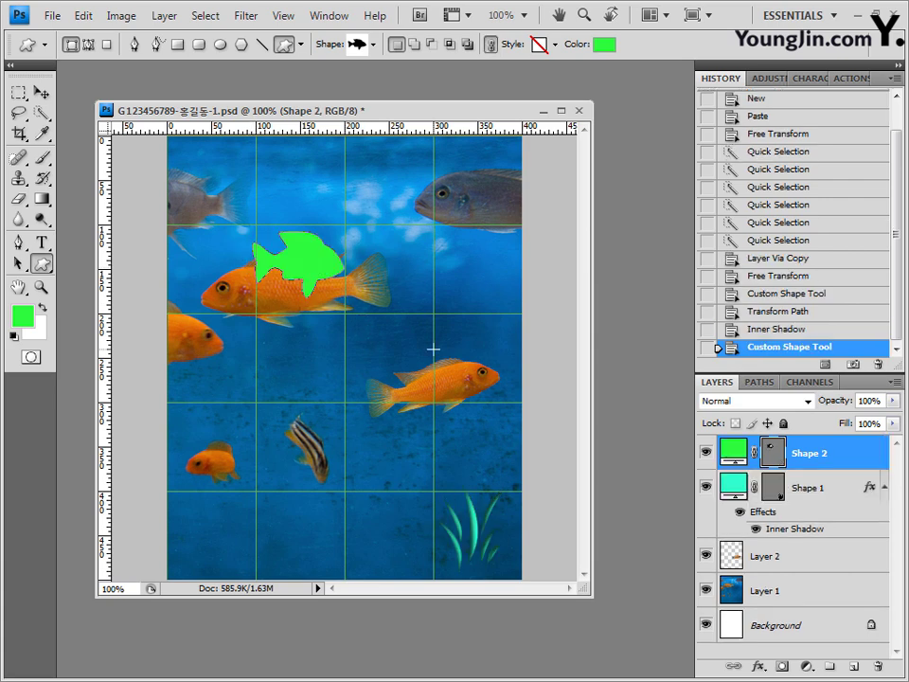
key("ctrl+t")
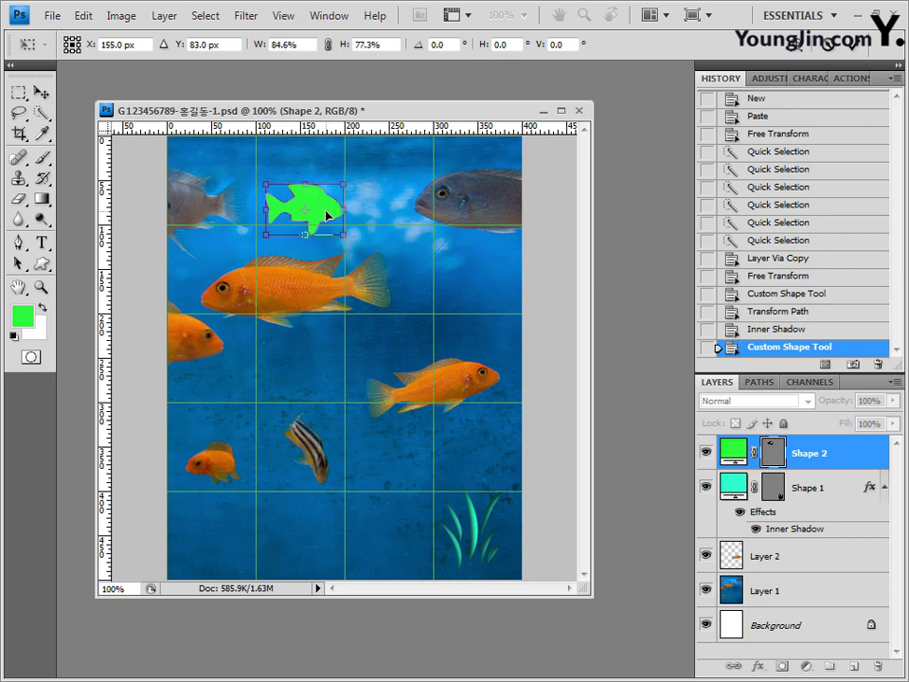
key("Return")
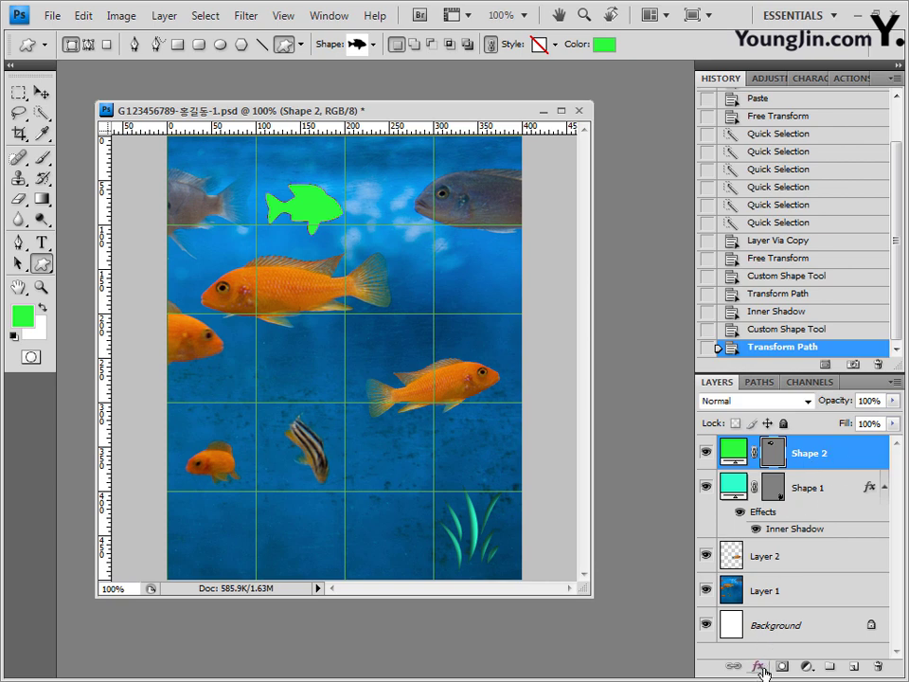
- Add an Inner Shadow with the default settings to the green fish shape layer
double_click(855, 456)
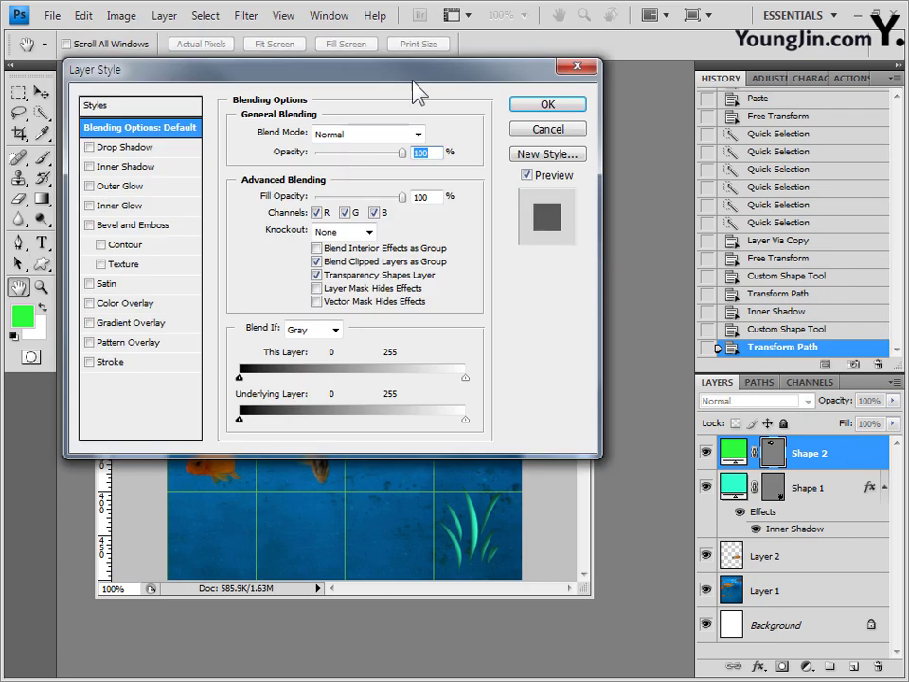
left_click_drag(445, 55, 558, 171)
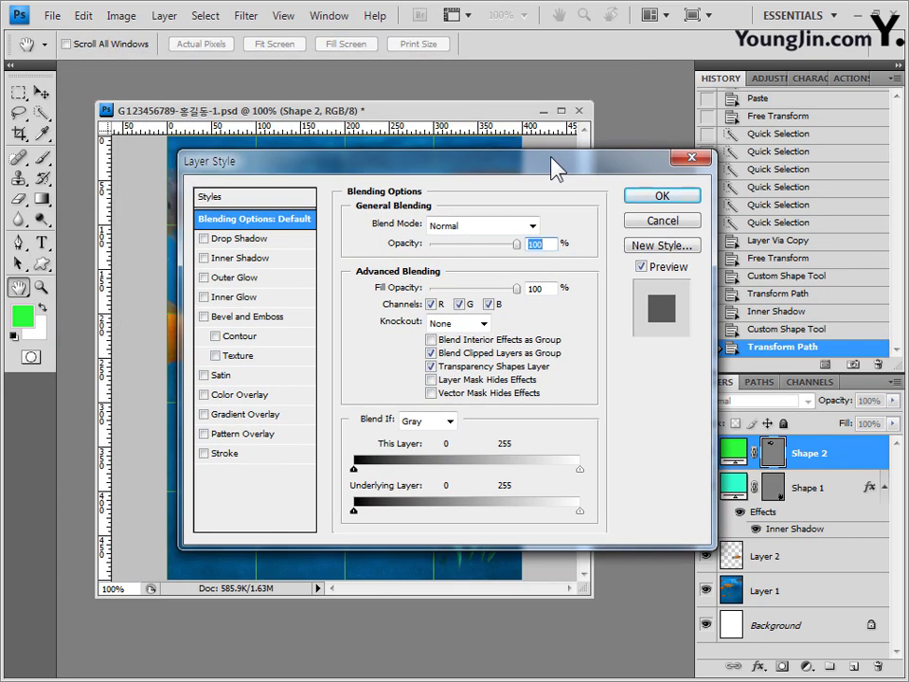
left_click(243, 258)
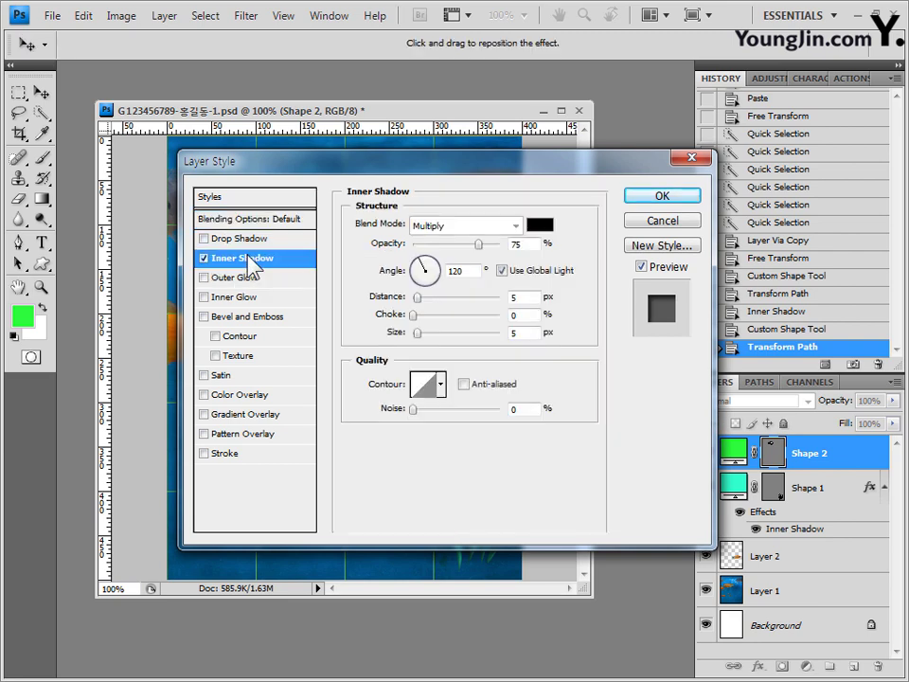
left_click(678, 198)
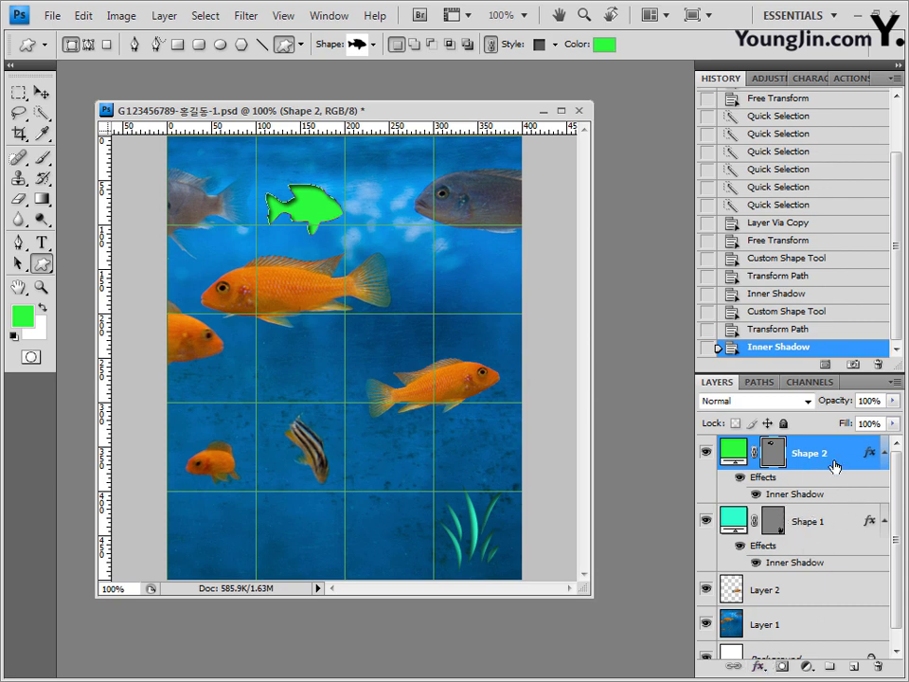
- Duplicate the green fish shape layer, placing the copy to the right of the original and flipping it horizontally
key("ctrl+j")
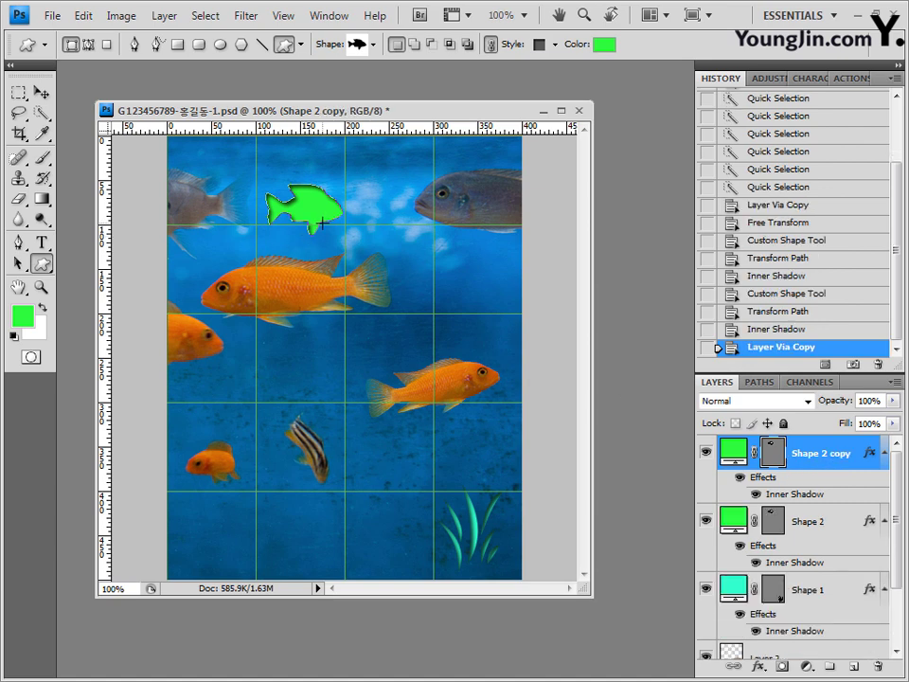
key("ctrl+t")
left_click_drag(319, 214, 414, 207)
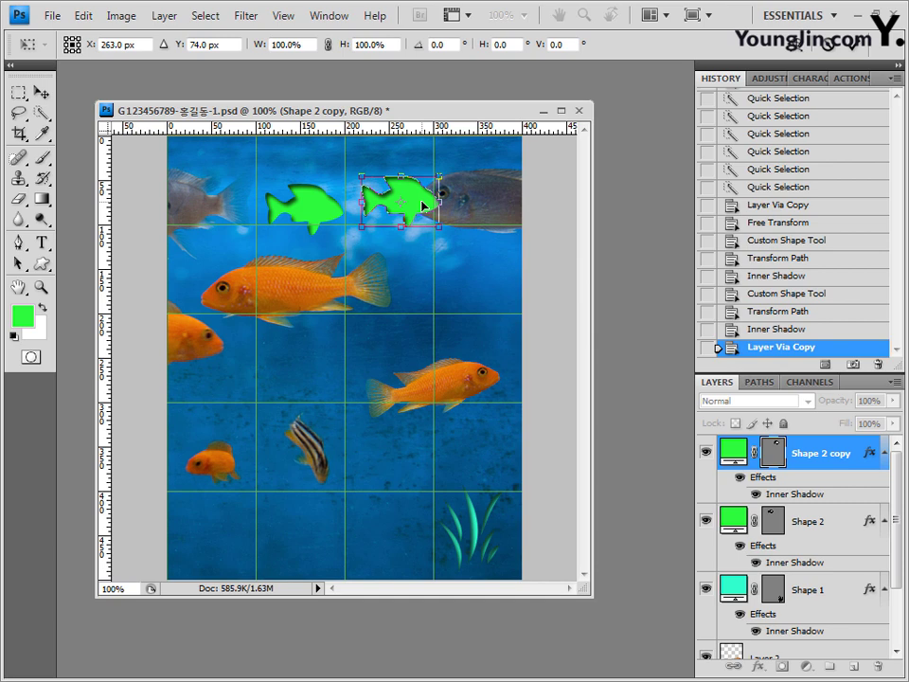
right_click(422, 205)
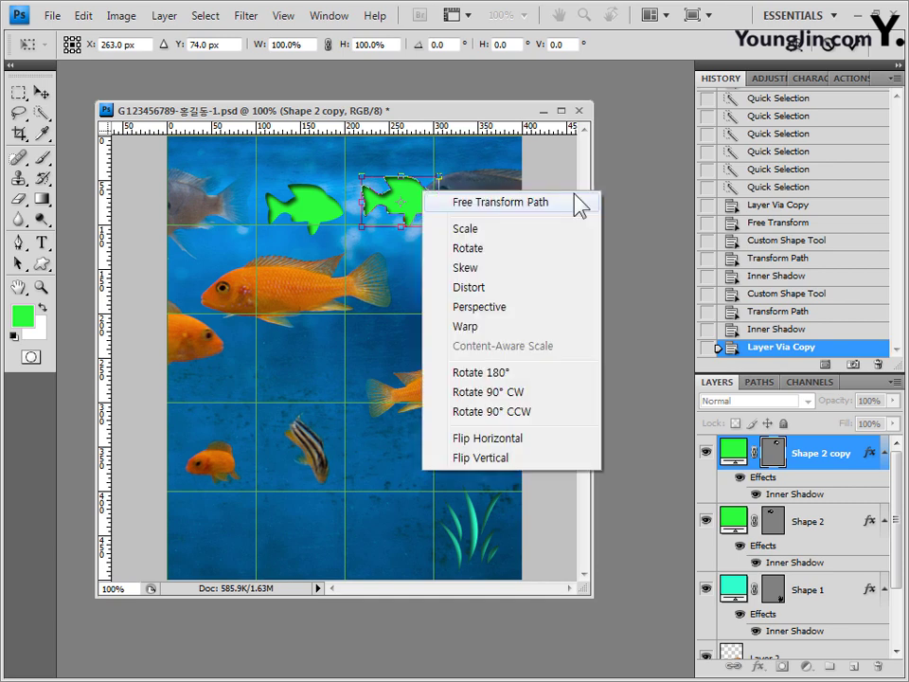
left_click(549, 440)
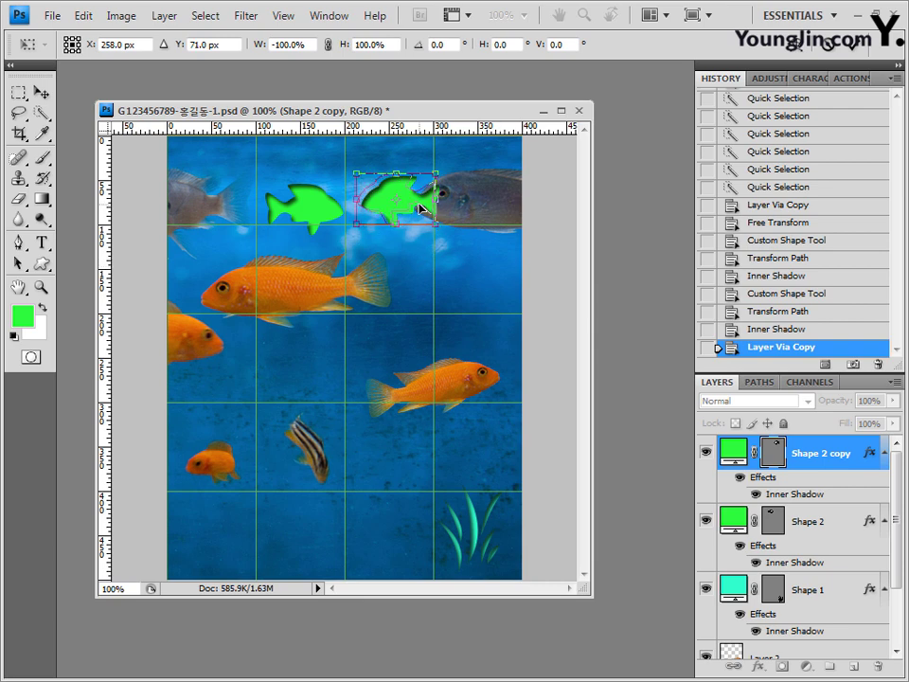
- Scale the flipped fish copy to about 70% near X 237, Y 40 px and rotate it about 15°
mouse_move(439, 227)
left_mouse_down()
mouse_move(410, 201)
mouse_move(424, 214)
left_mouse_up()
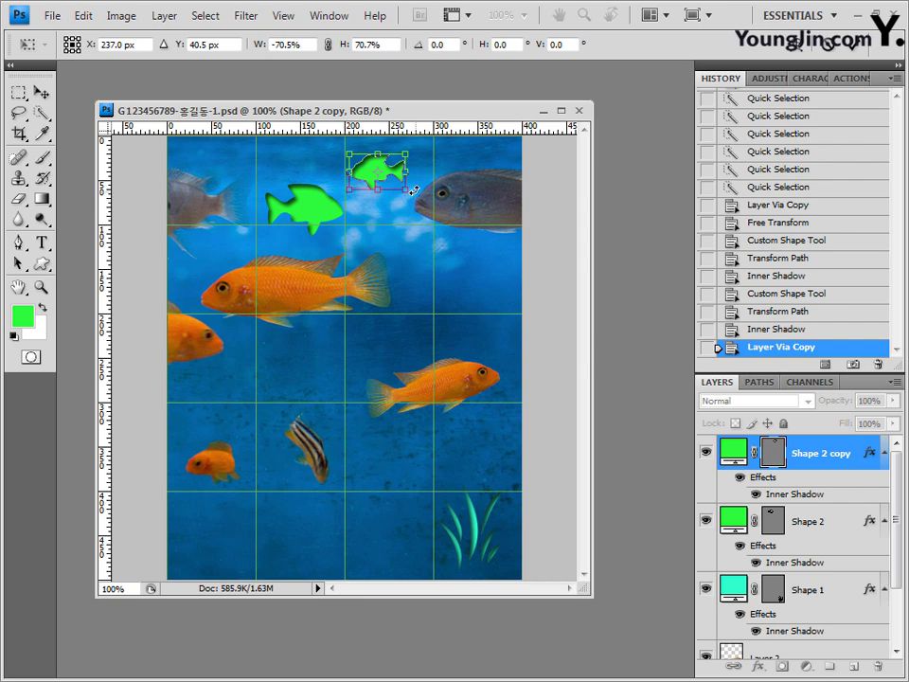
left_click_drag(416, 196, 430, 201)
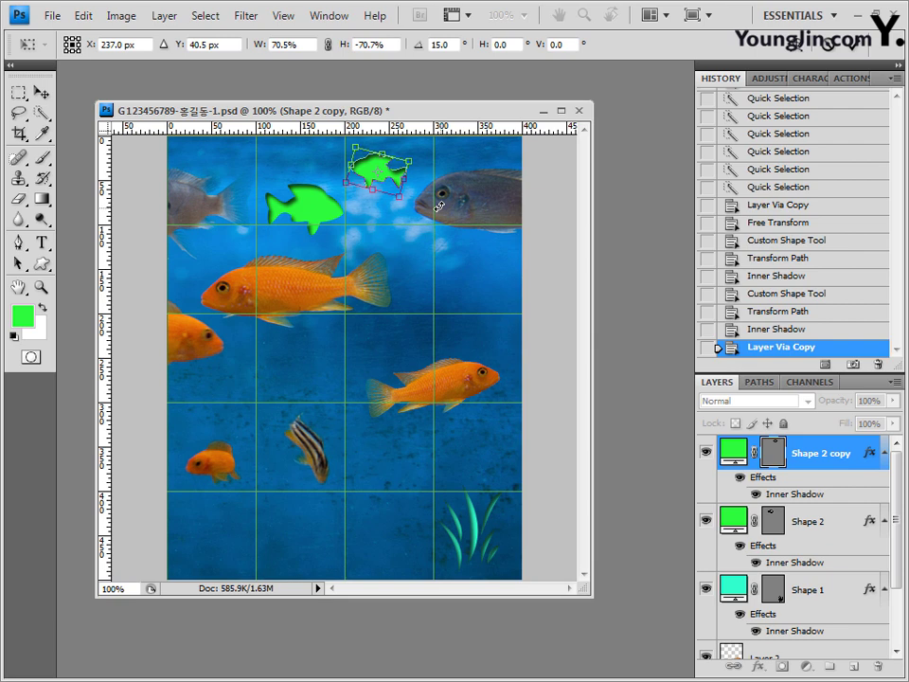
key("Return")
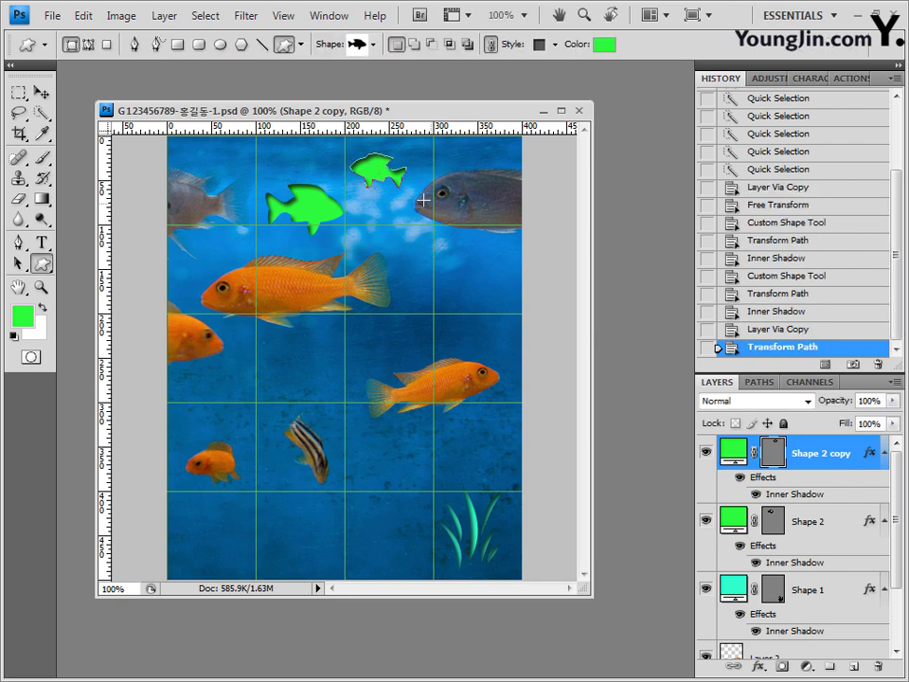
- Change the fill colour of the smaller fish copy to #990099
left_click(604, 45)
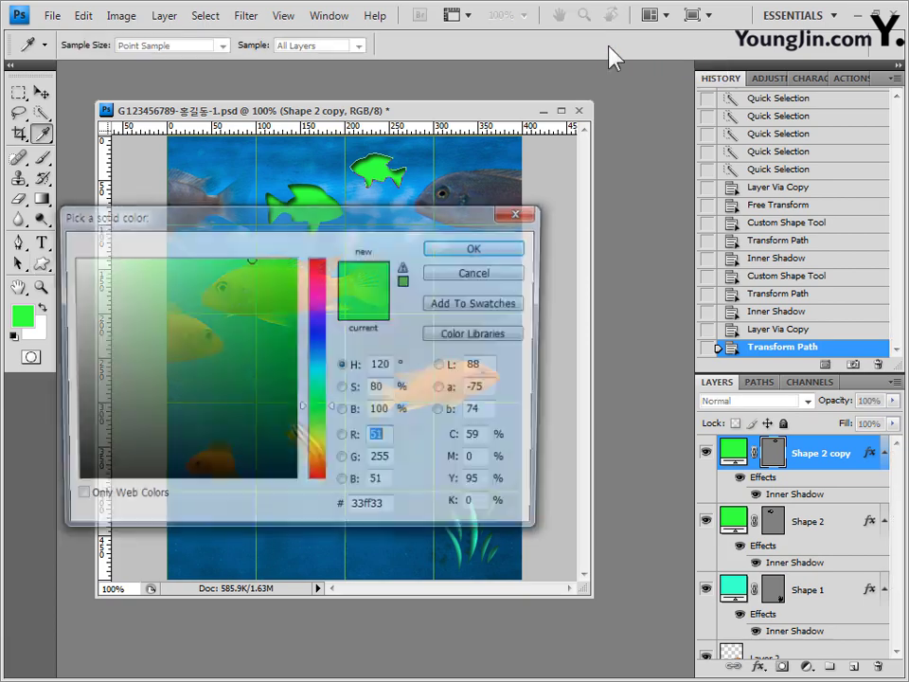
left_click(499, 279)
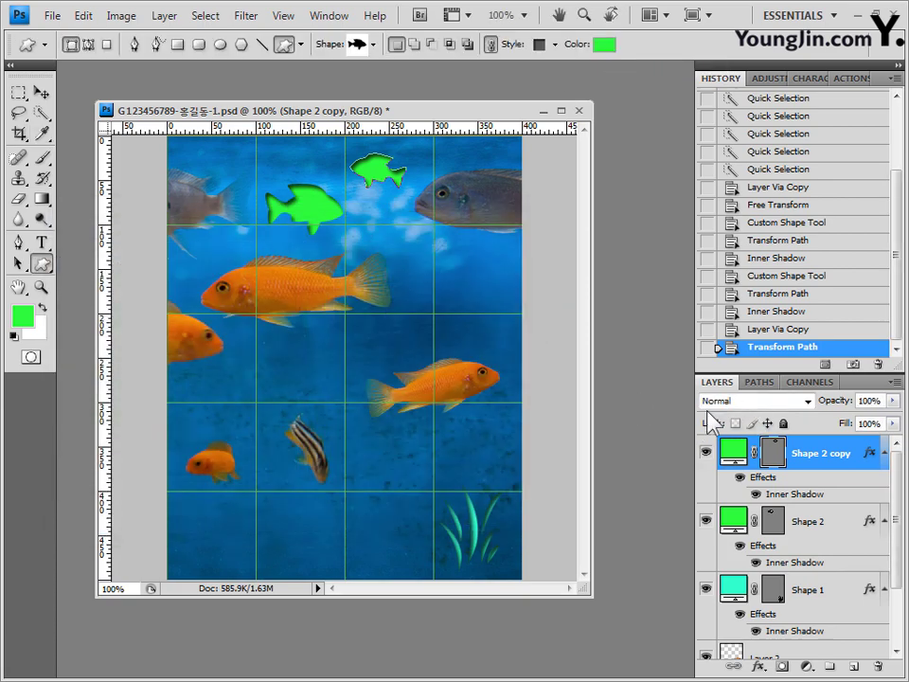
double_click(737, 456)
left_click(372, 510)
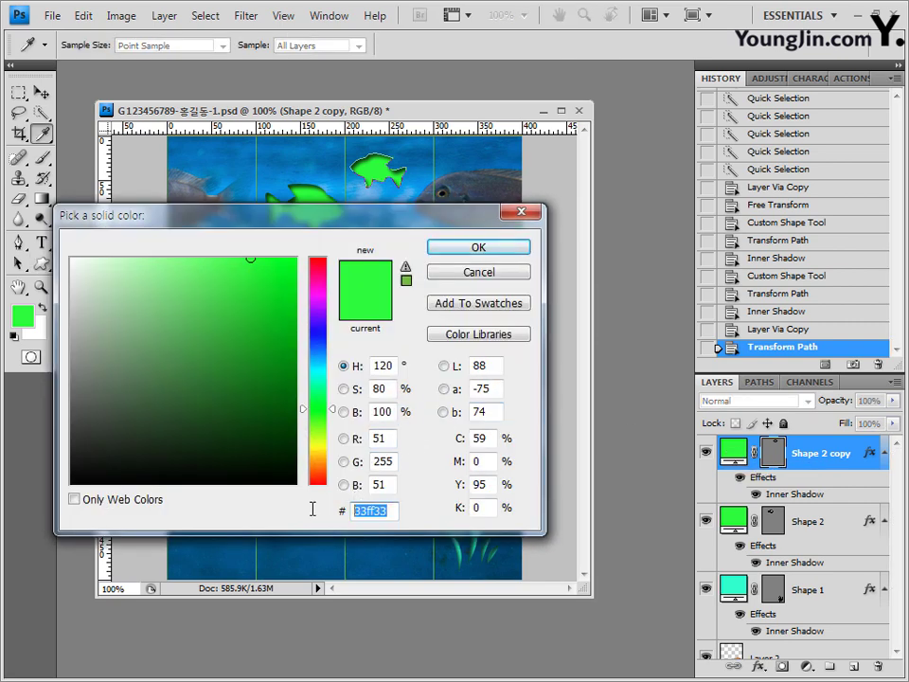
type("990099")
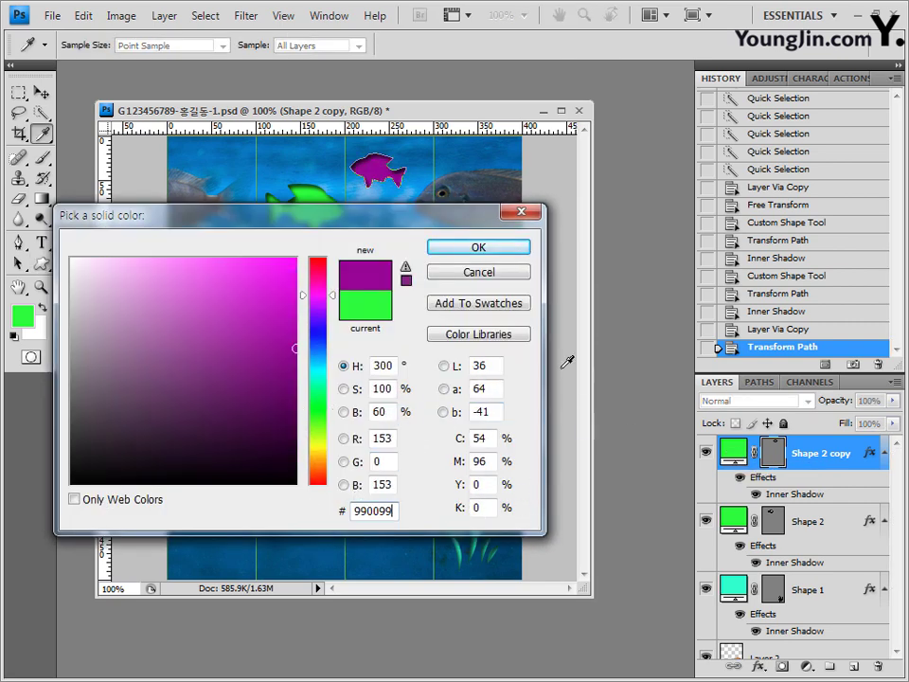
left_click(517, 250)
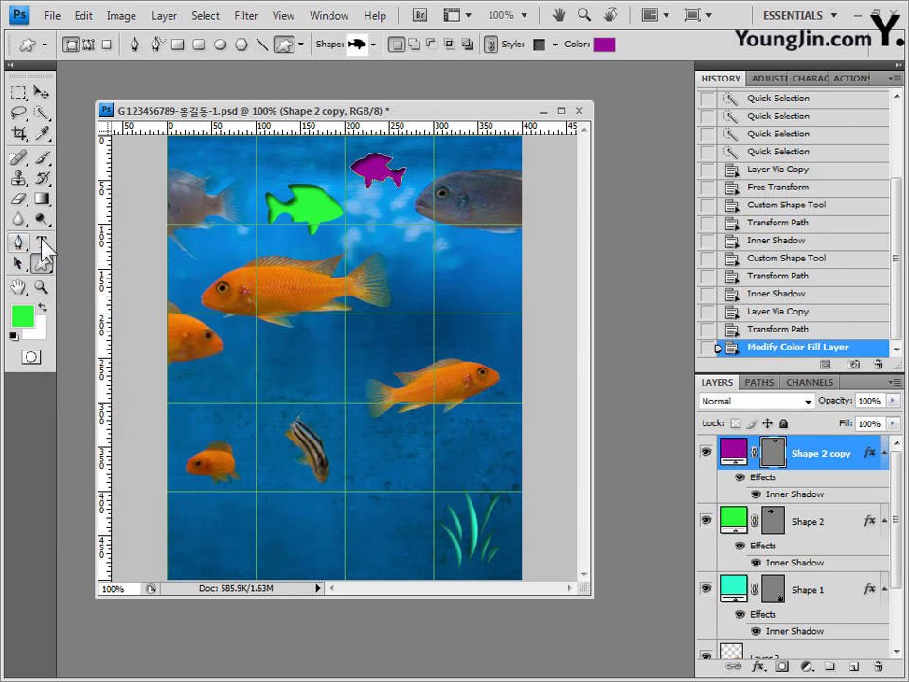
- Choose the horizontal Type tool and set its font to Times New Roman Bold
left_click_drag(43, 244, 122, 248)
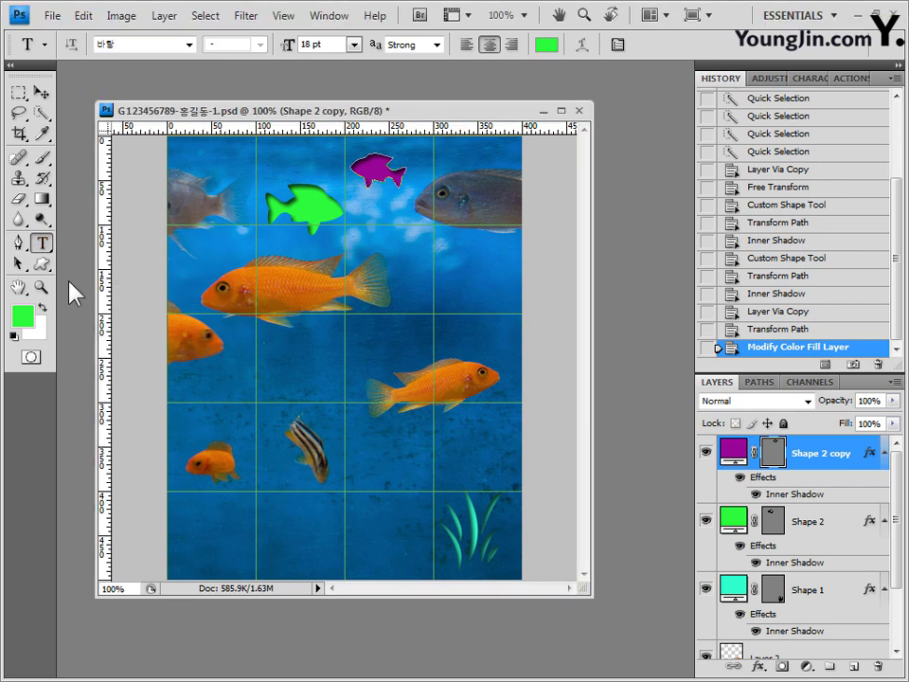
left_click(116, 47)
type("Times New Roman")
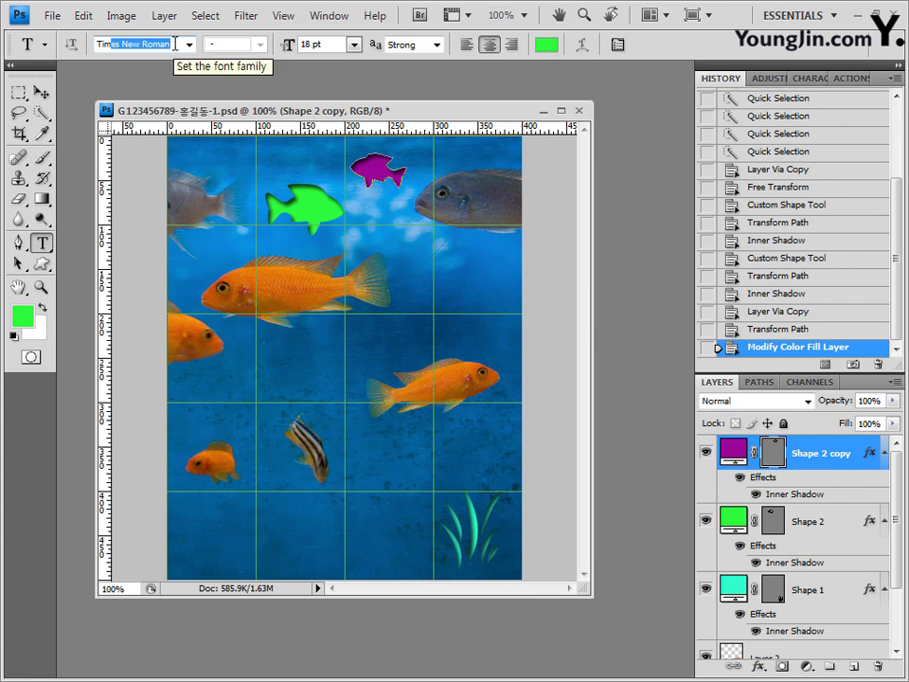
key("Return")
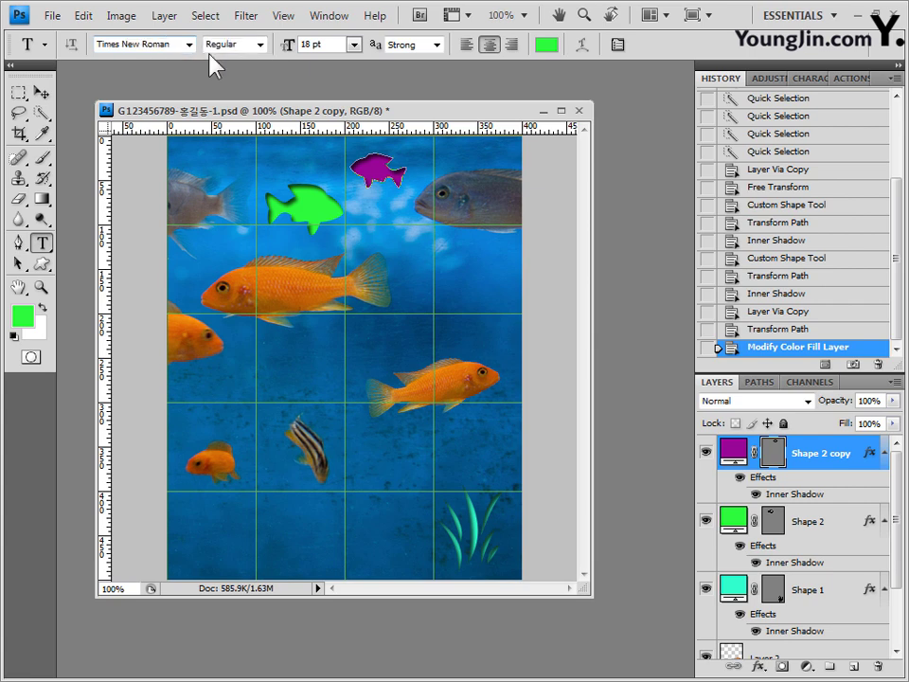
left_click(259, 45)
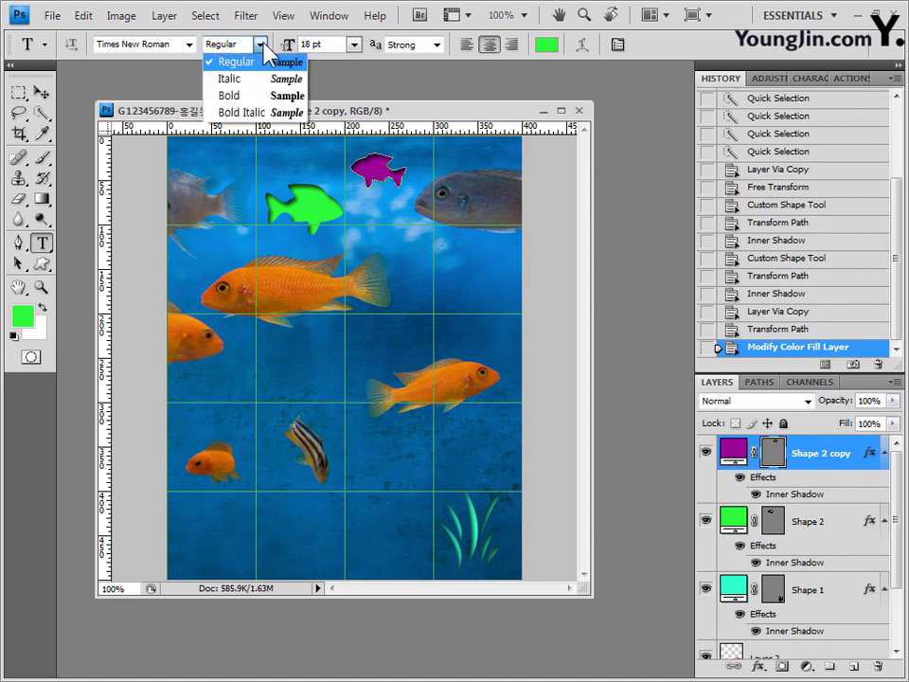
left_click(233, 93)
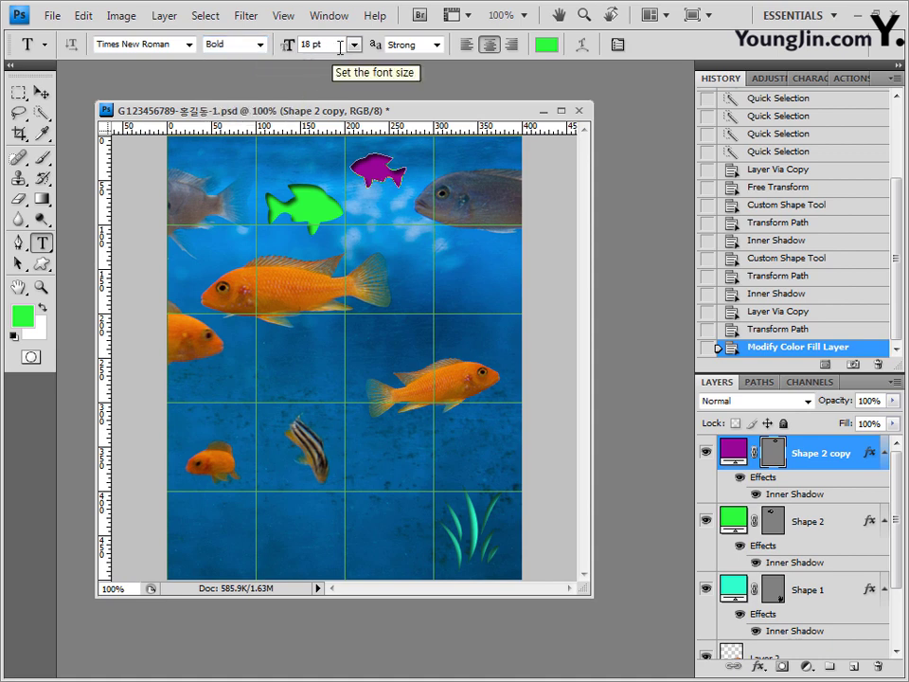
- Set the type size to 45 pt and the anti-aliasing to Crisp
left_click(354, 45)
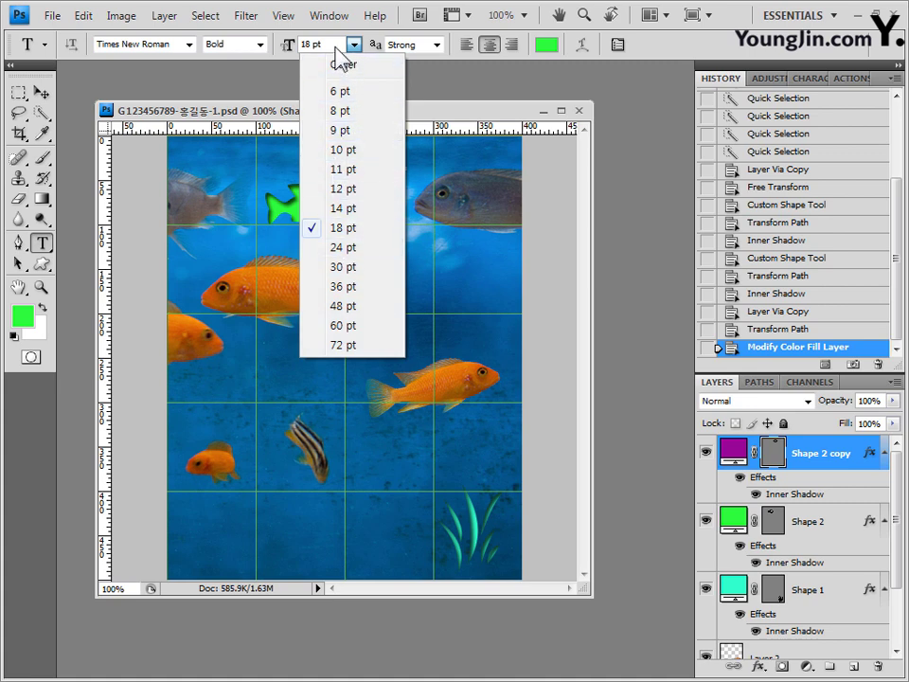
left_click(341, 44)
left_click(340, 46)
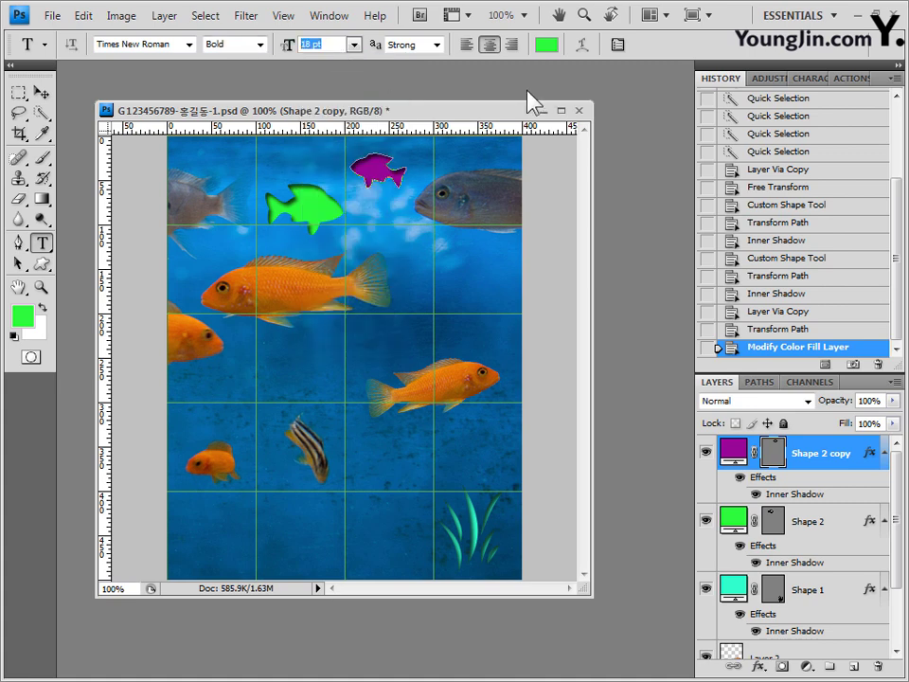
type("45")
left_click(437, 45)
key("Up")
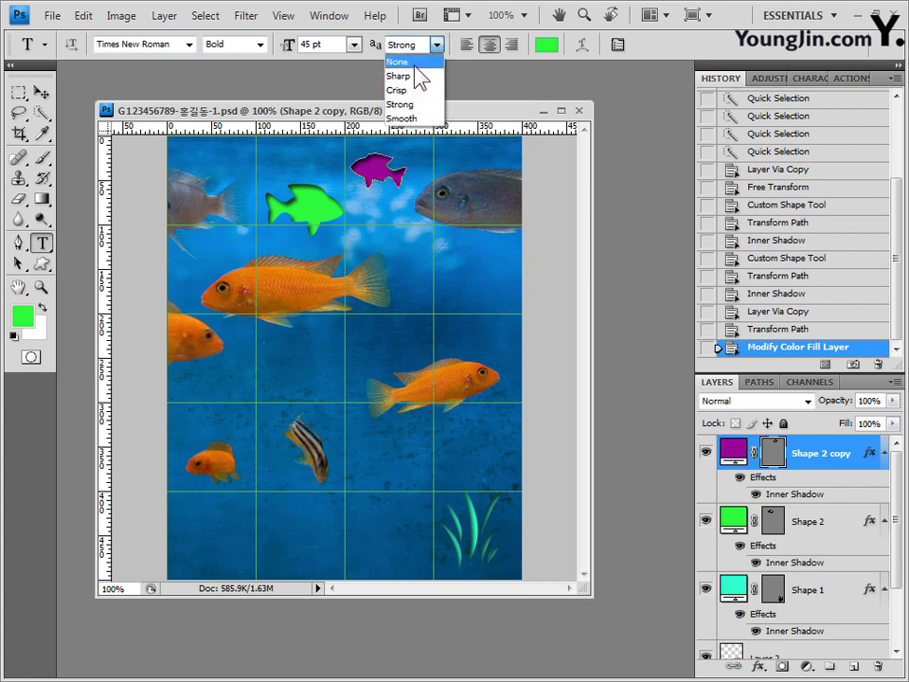
left_click(421, 90)
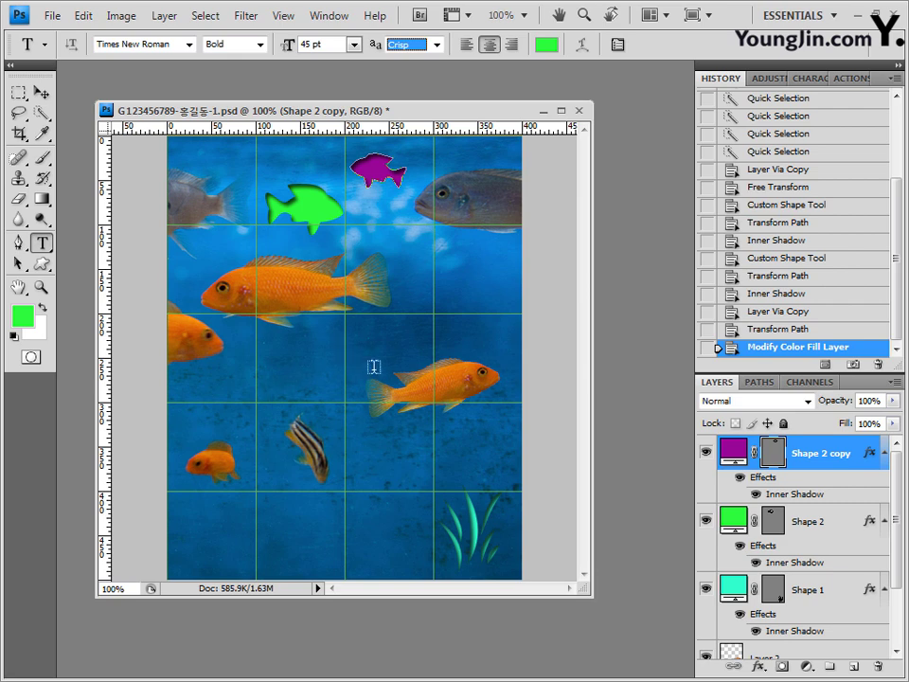
- Change the text colour to the pale green #d0f5d0
left_click(549, 53)
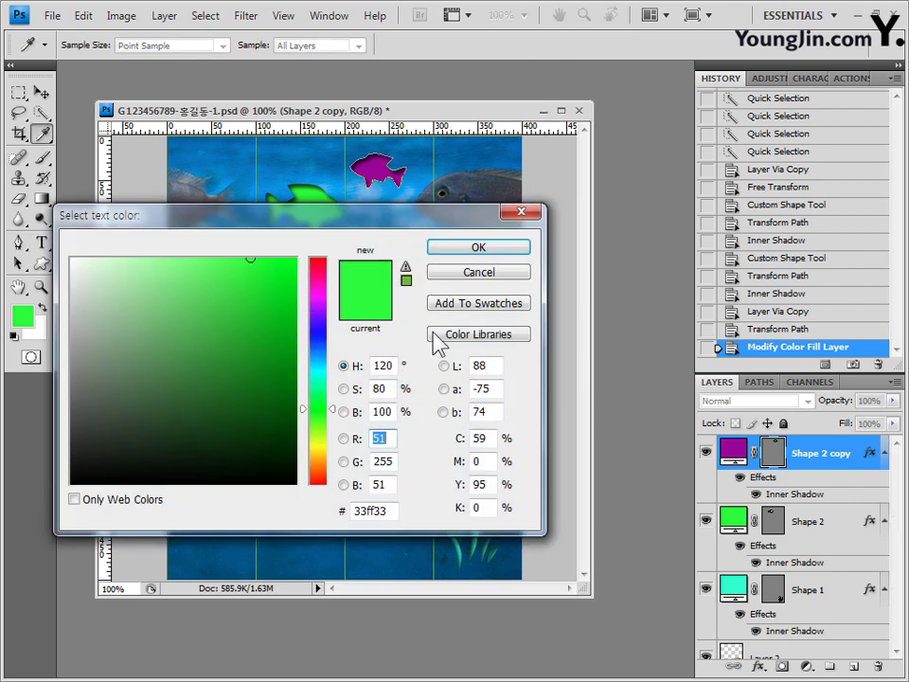
left_click(108, 275)
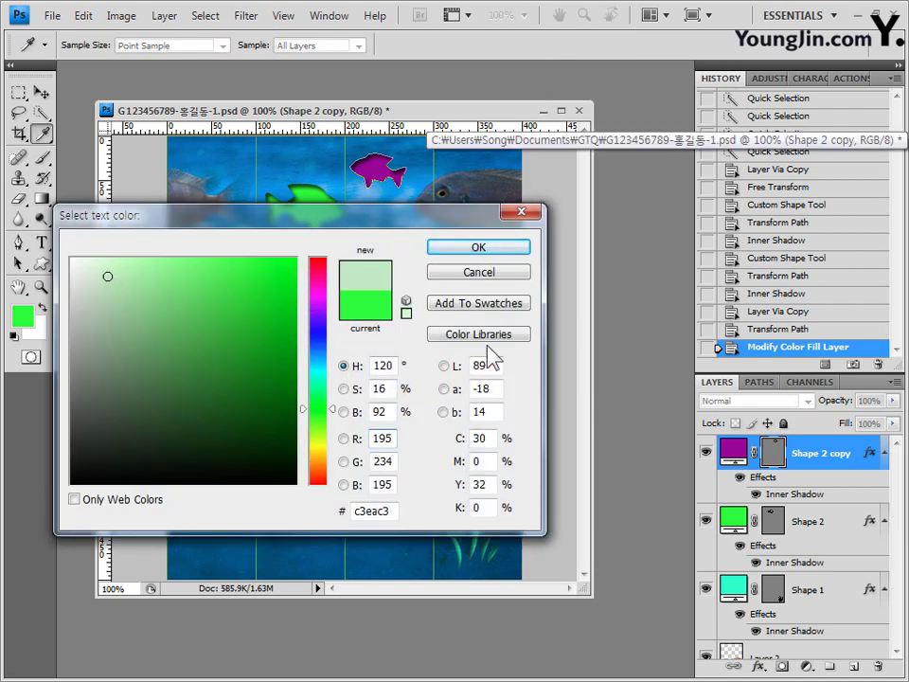
left_click(104, 266)
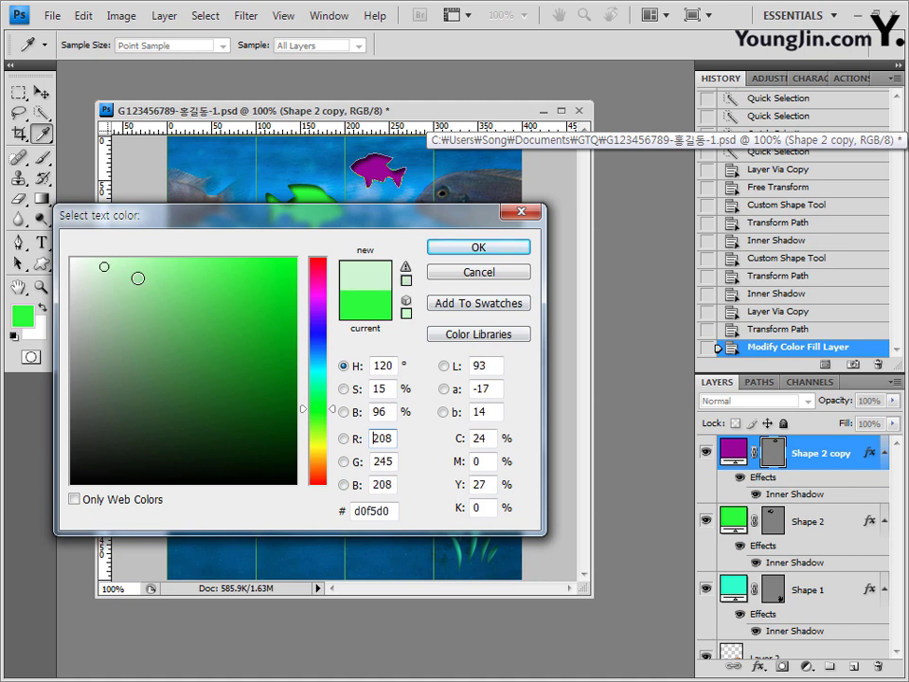
left_click(519, 260)
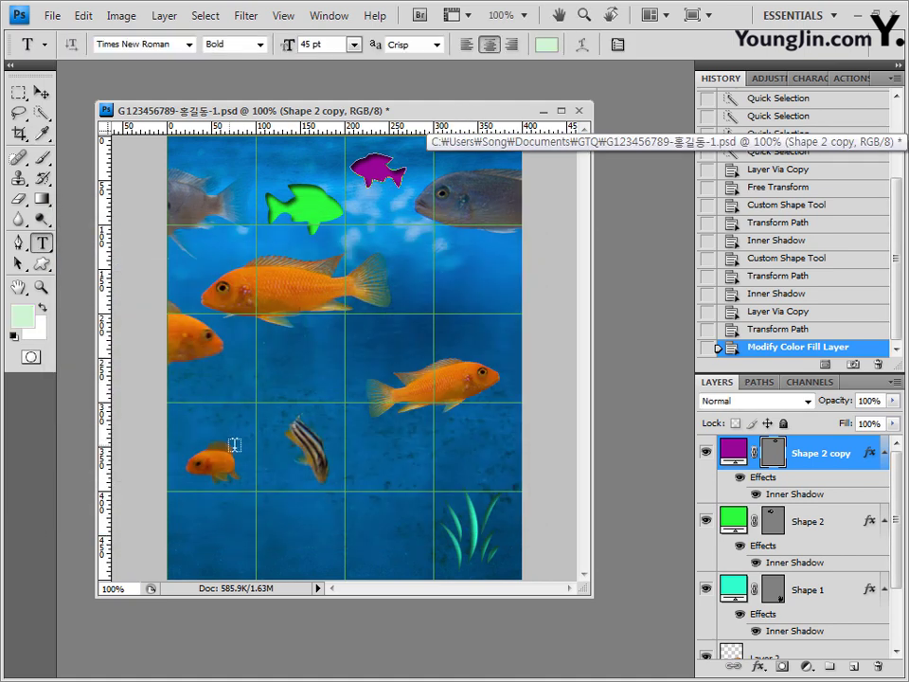
- Add the left-aligned text "Tropical Fish" along the bottom of the image, just left of the grass
left_click(201, 542)
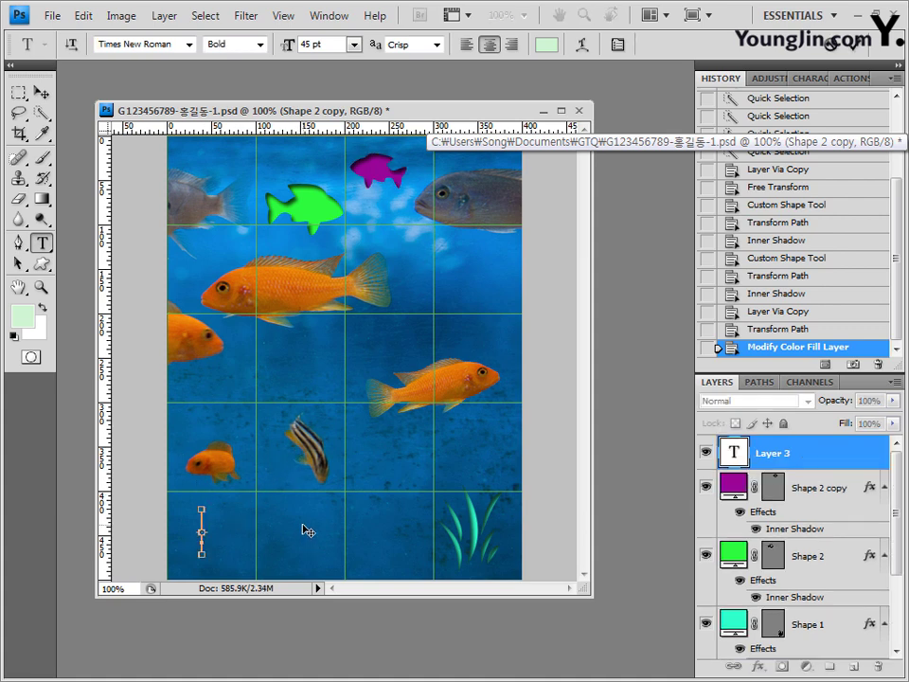
type("Tropical Fish")
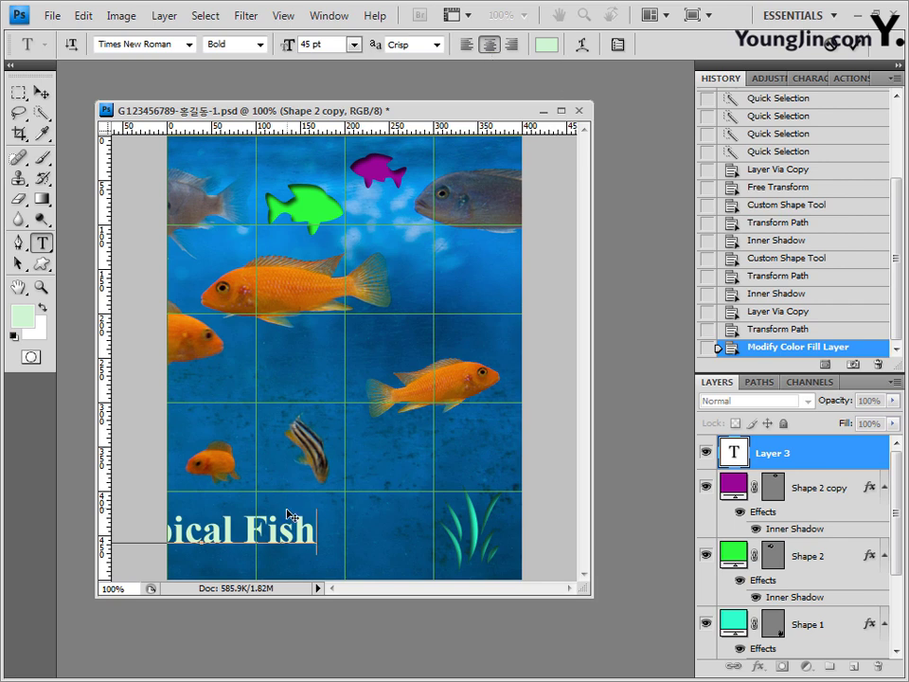
left_click(467, 44)
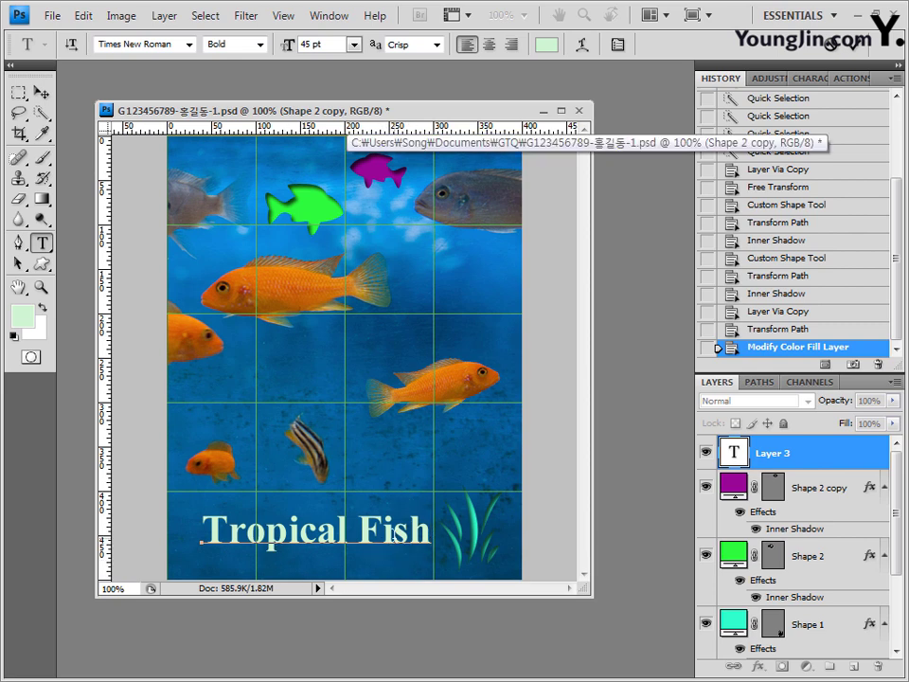
mouse_move(398, 466)
left_mouse_down()
mouse_move(366, 443)
mouse_move(389, 486)
mouse_move(390, 465)
mouse_move(383, 472)
left_mouse_up()
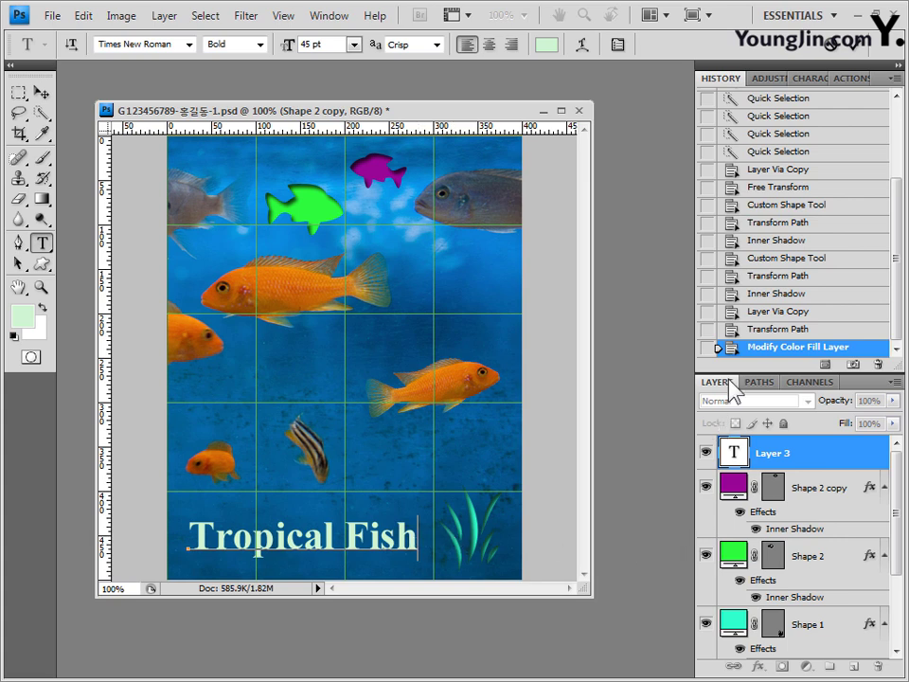
left_click(824, 453)
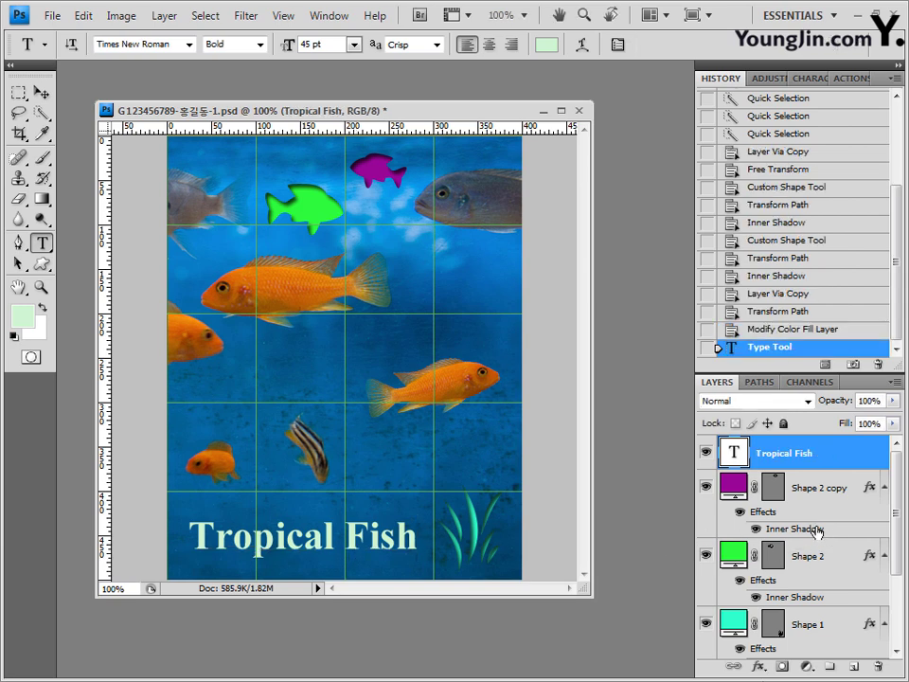
- Add a Linear Gradient Overlay to the Tropical Fish text layer, starting from the Black, White preset
left_click(759, 668)
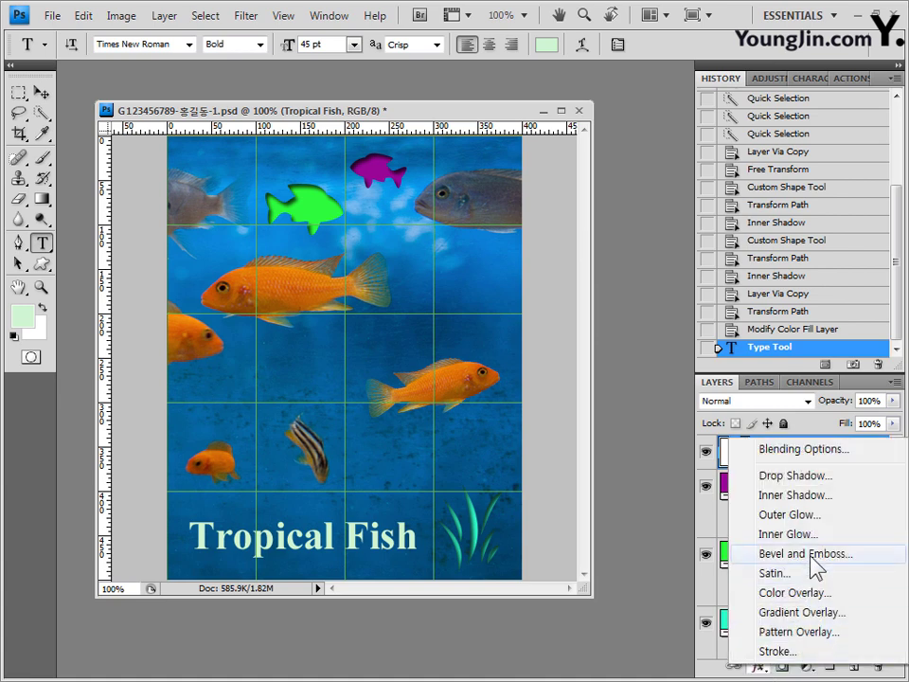
left_click(801, 612)
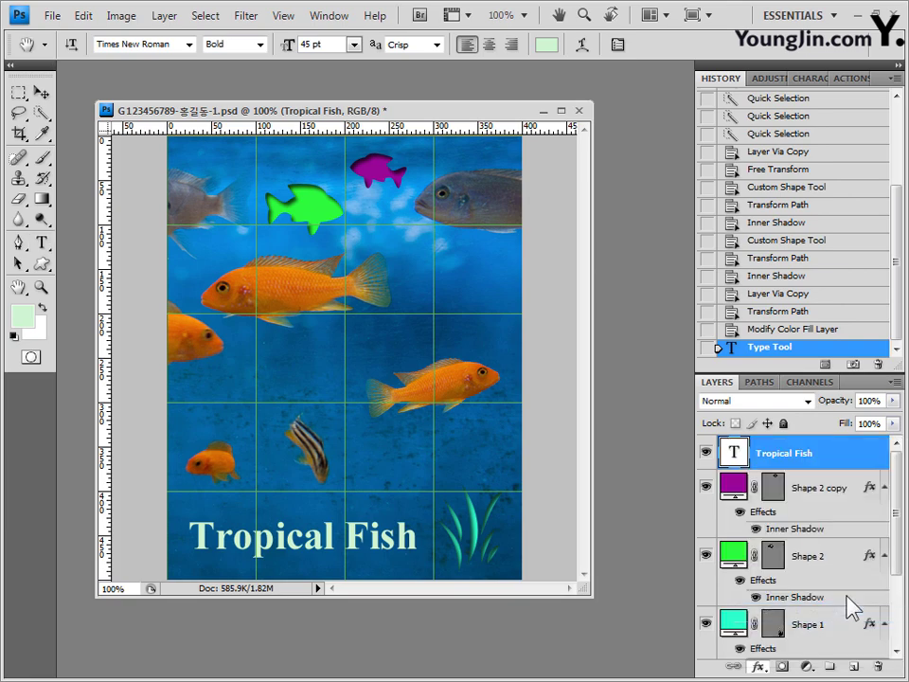
left_click_drag(634, 175, 606, 178)
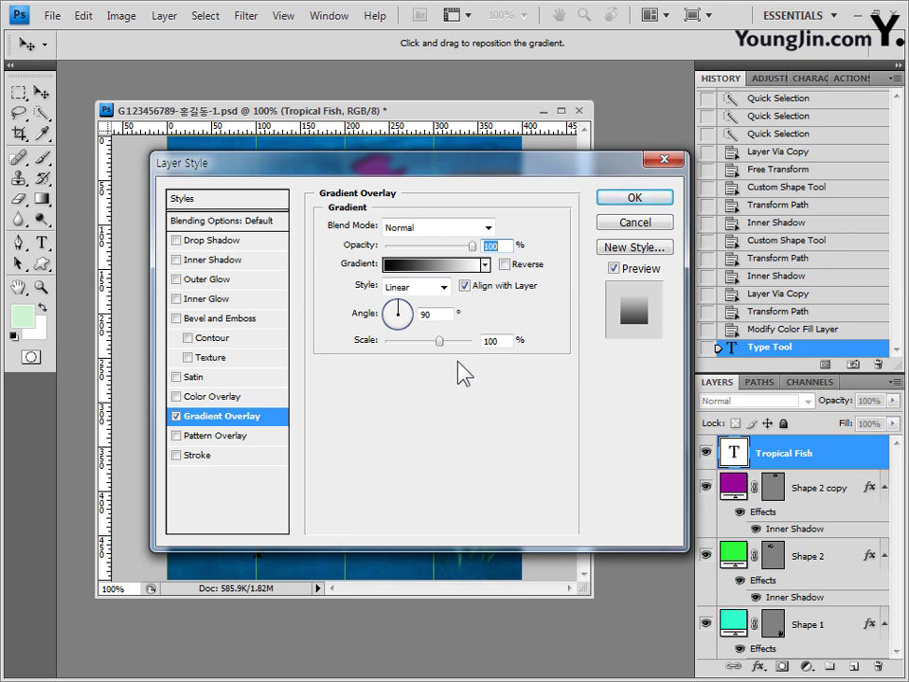
left_click(443, 286)
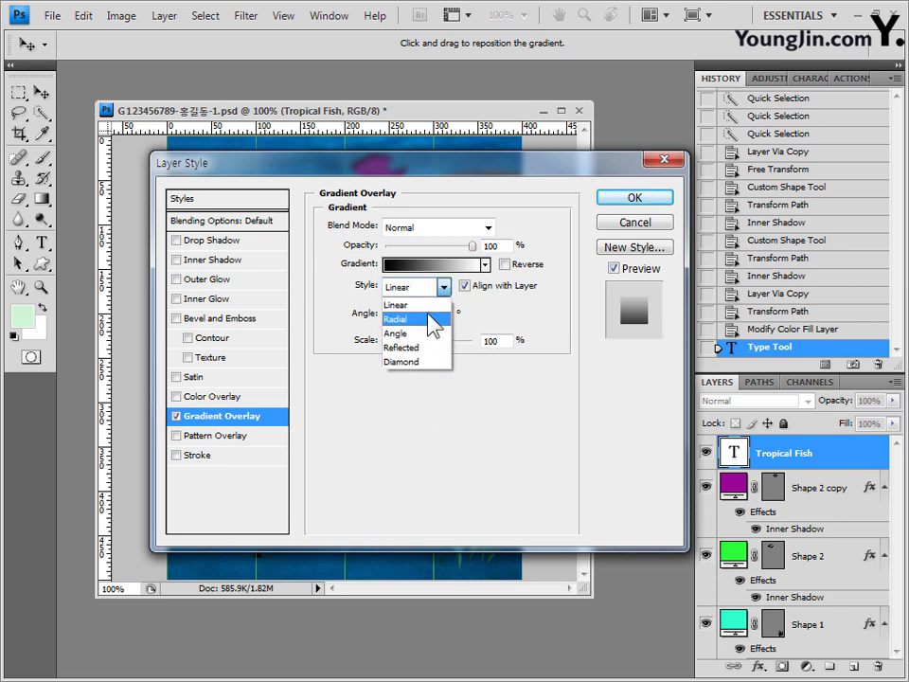
left_click(398, 305)
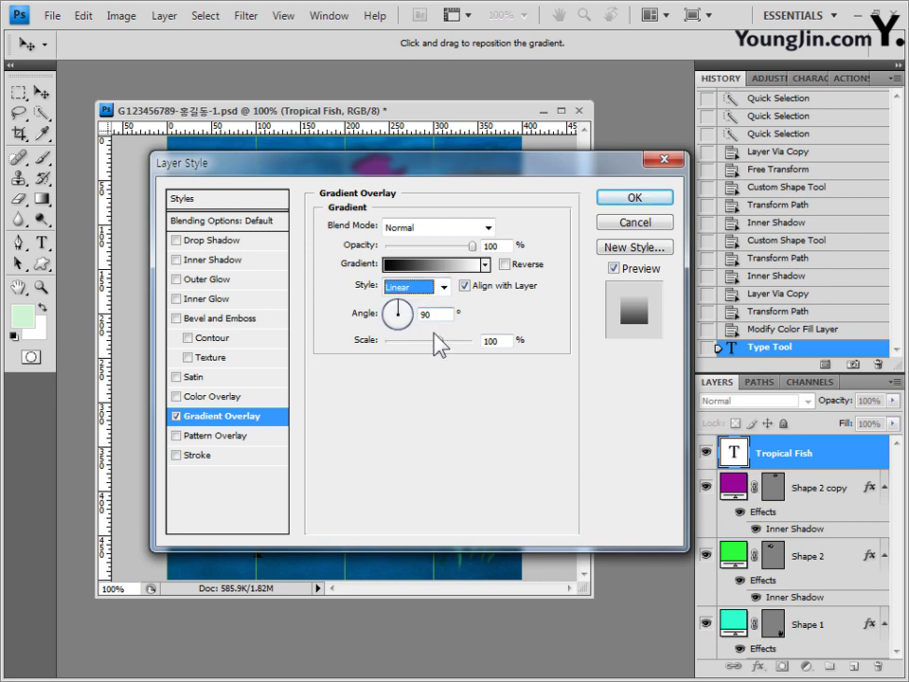
left_click(450, 277)
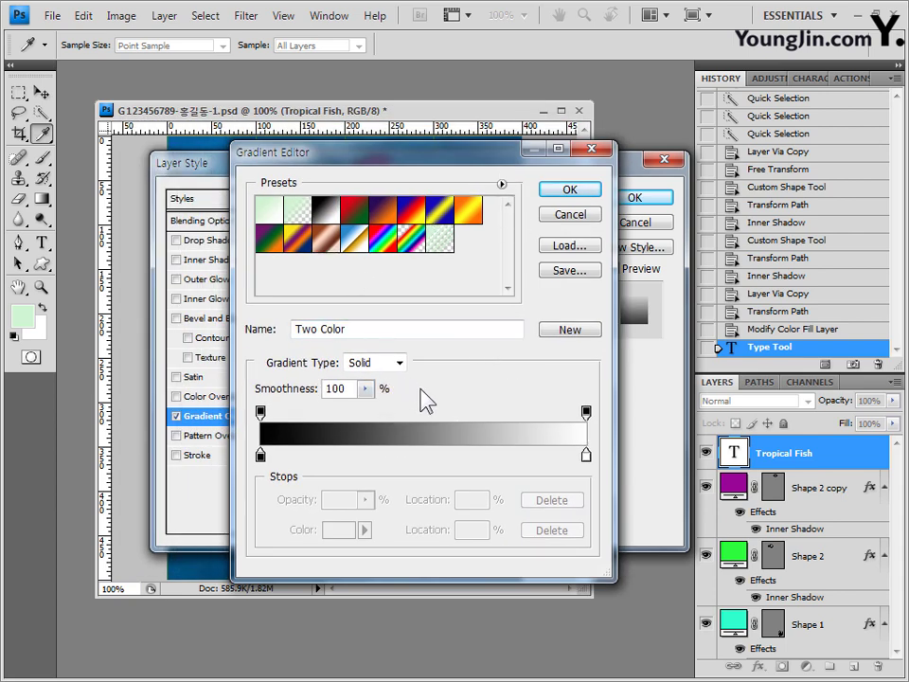
left_click(331, 210)
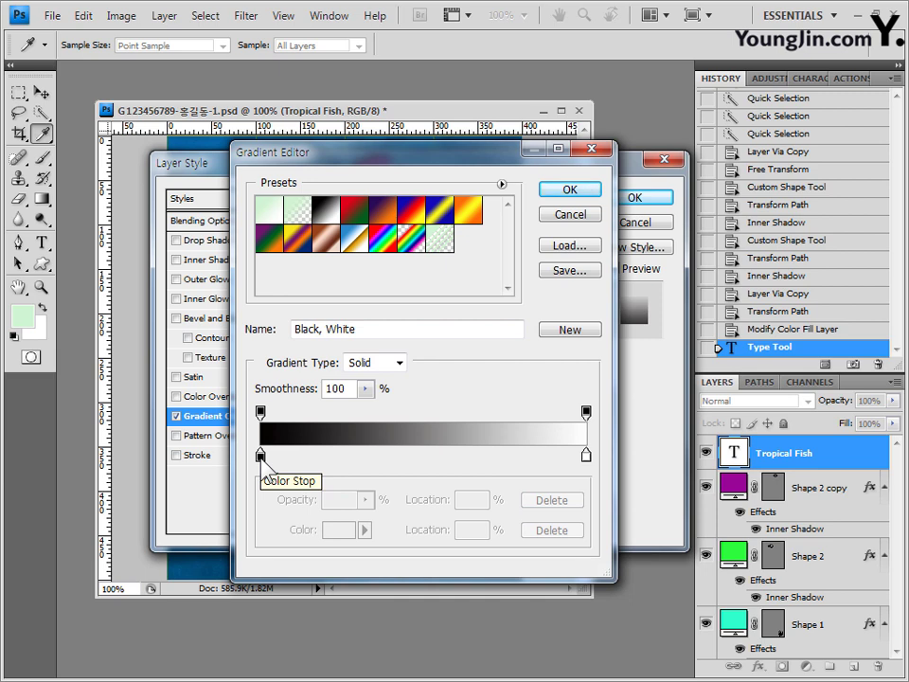
- Set the gradient's starting colour stop to #0066cc
double_click(261, 457)
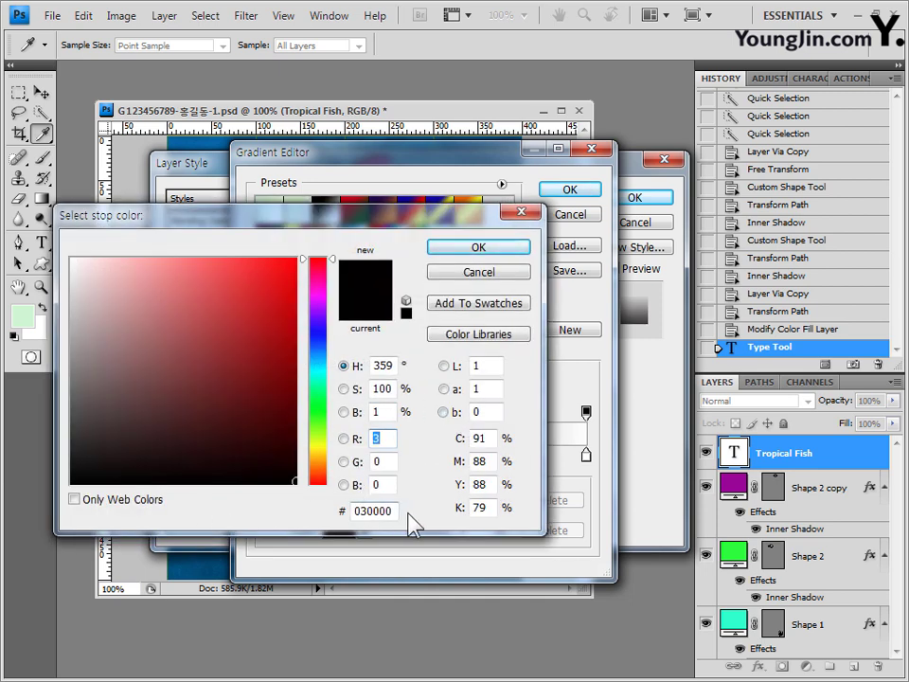
left_click_drag(395, 512, 309, 503)
type("0066cc")
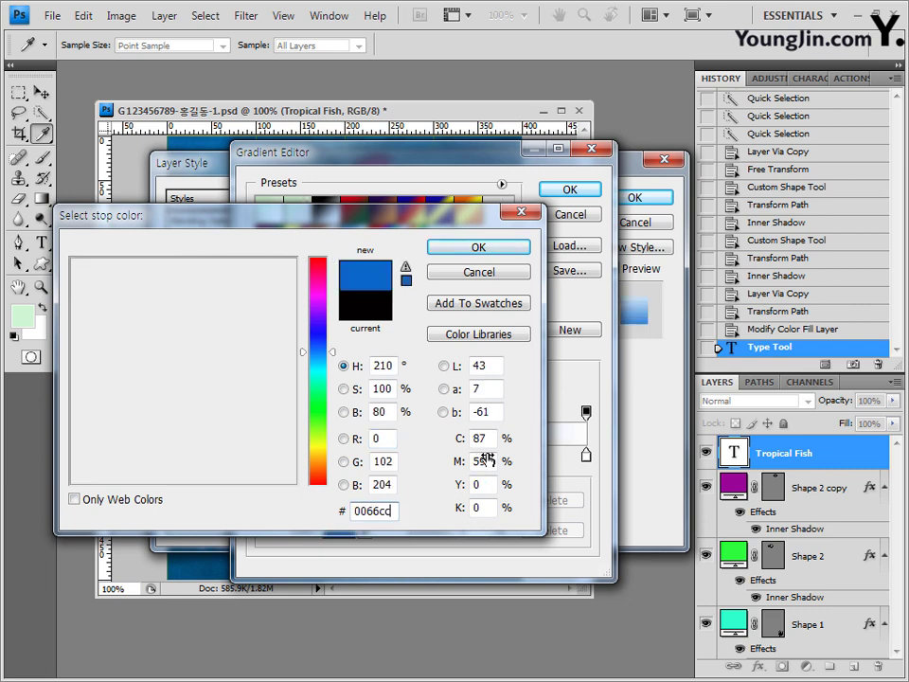
left_click(511, 250)
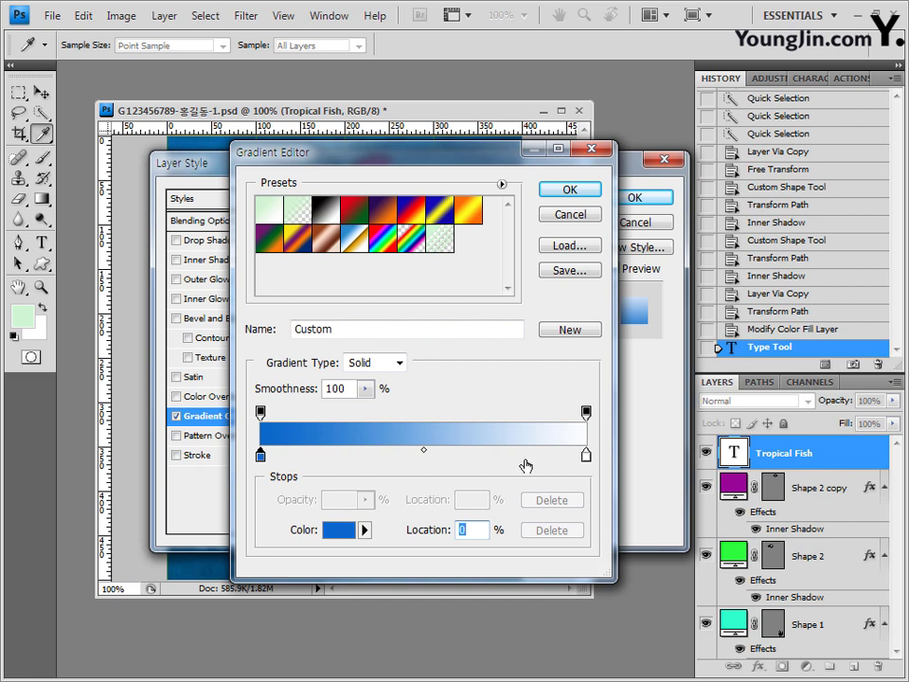
- Set the gradient's end colour stop to #cc66ff and accept the edited gradient
double_click(586, 456)
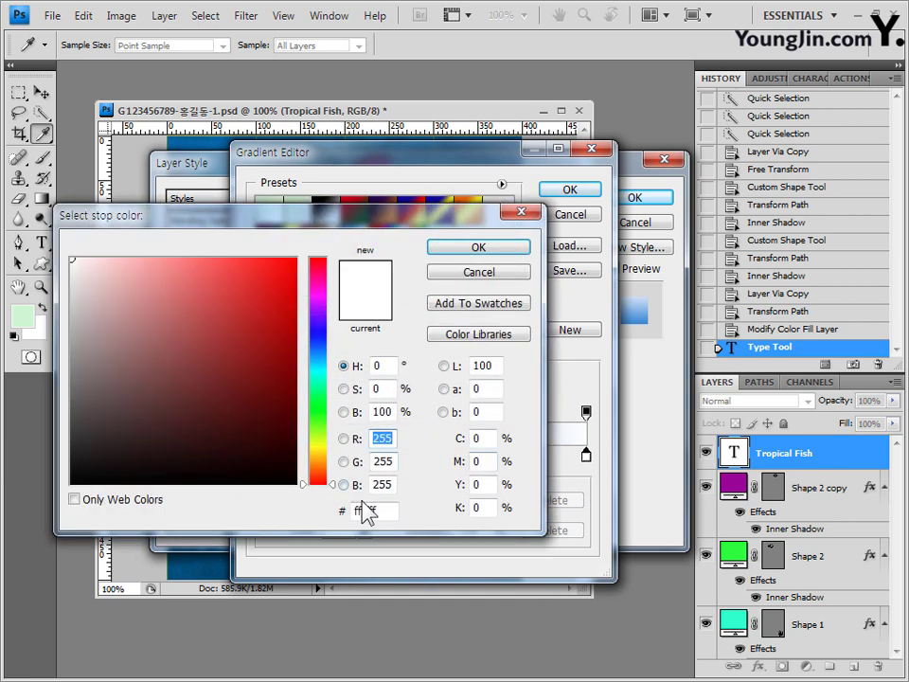
left_click_drag(389, 511, 339, 510)
type("cc66ff")
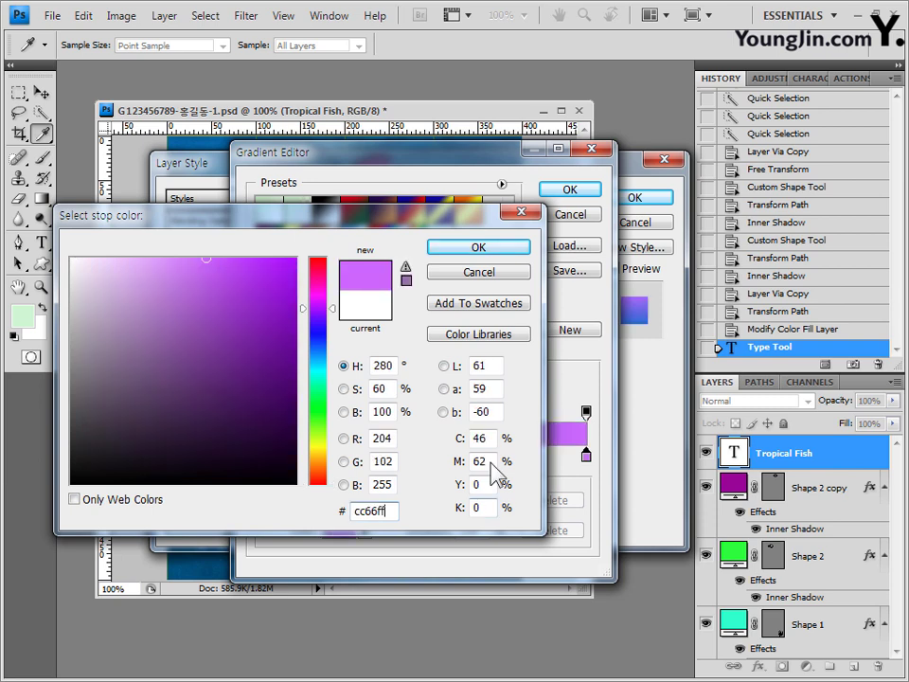
left_click(510, 249)
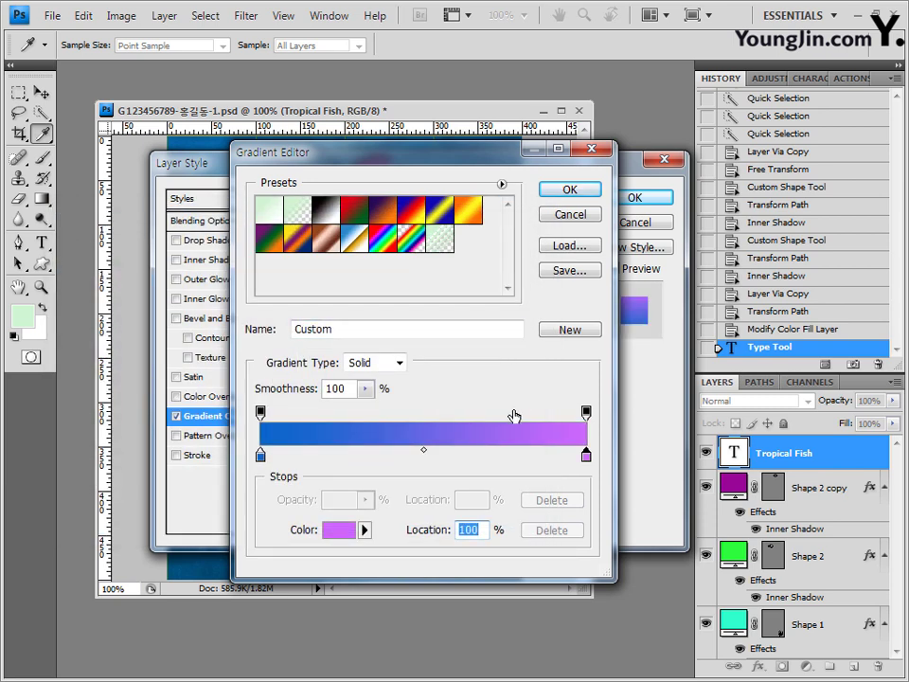
left_click(583, 193)
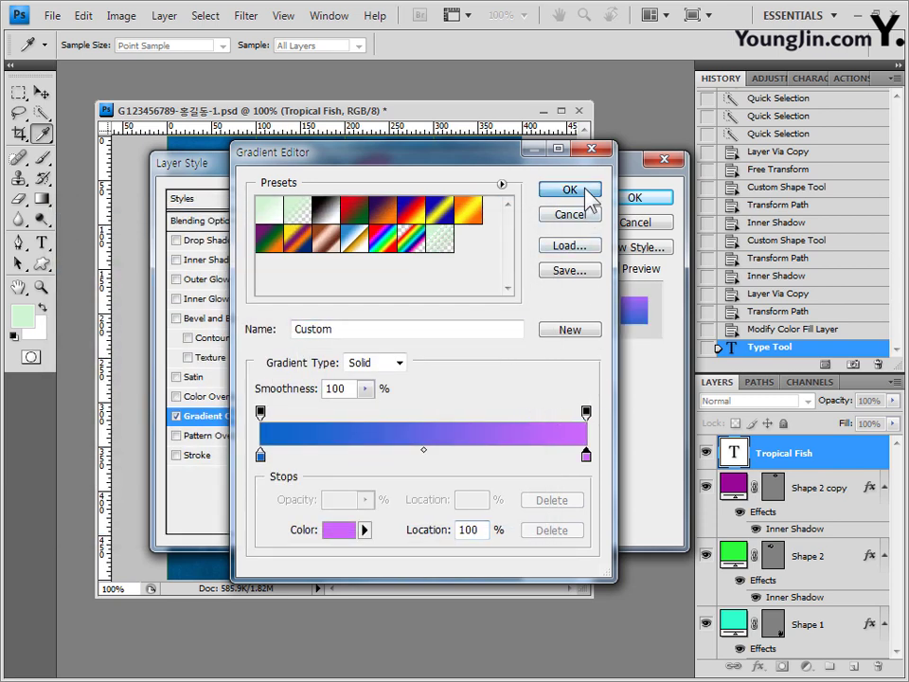
- Add a 2 px outside stroke coloured #ffffff to the Tropical Fish text and apply the layer style
left_click(206, 456)
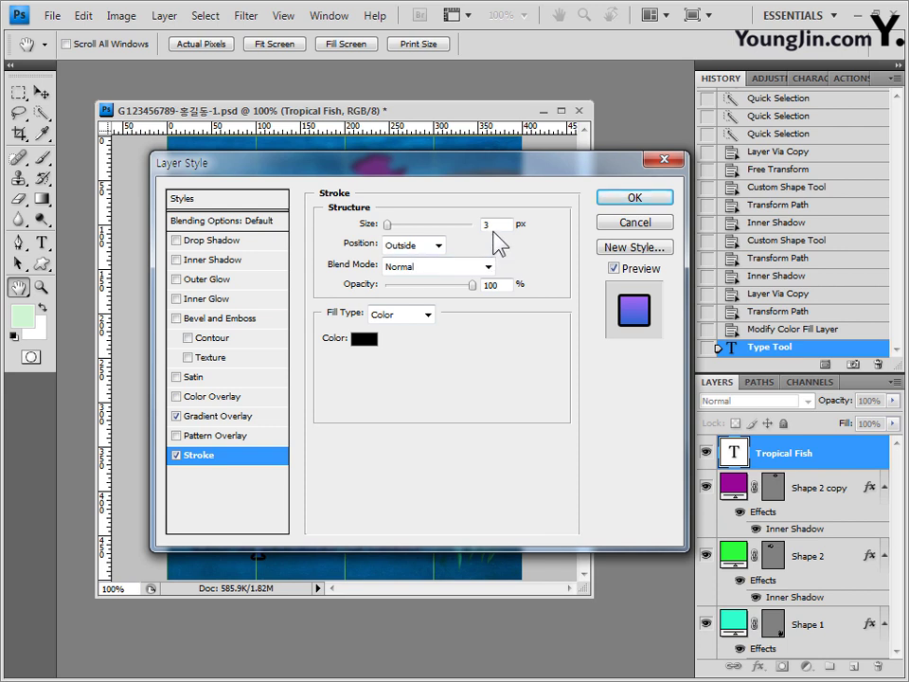
double_click(493, 224)
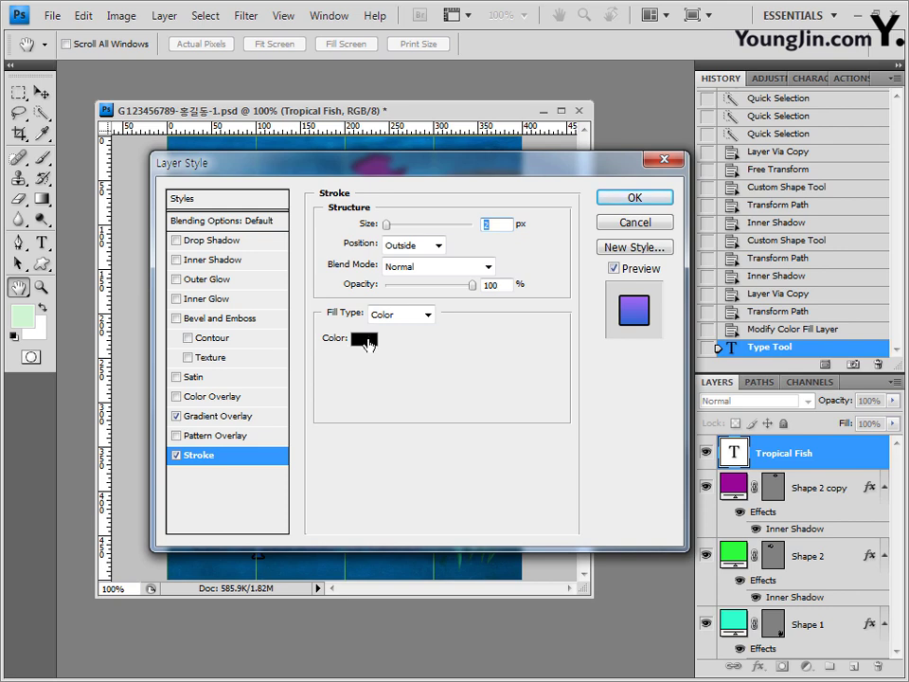
left_click(363, 338)
left_click_drag(491, 220, 544, 221)
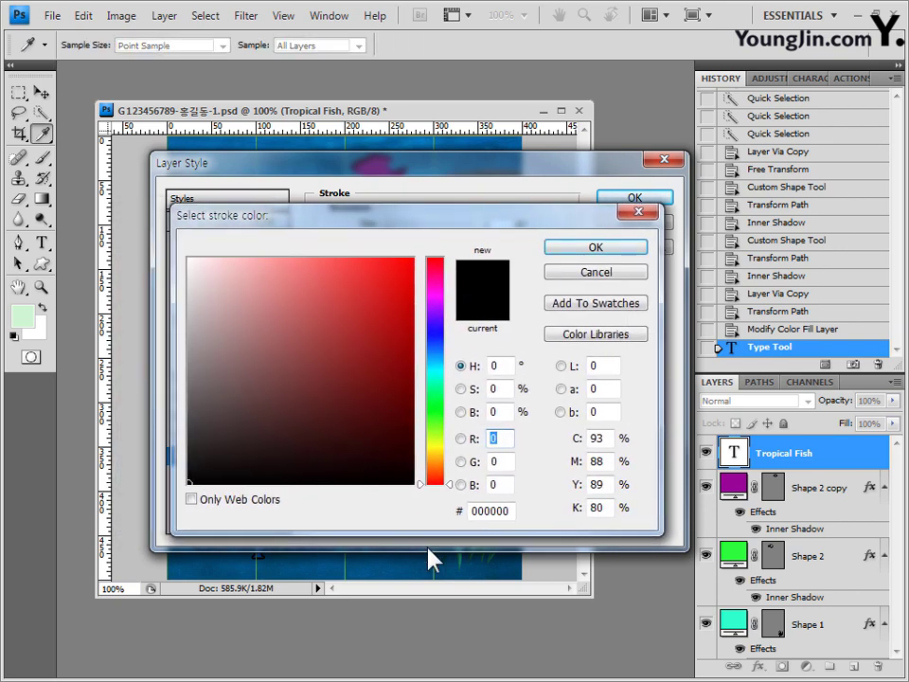
left_click_drag(513, 510, 406, 516)
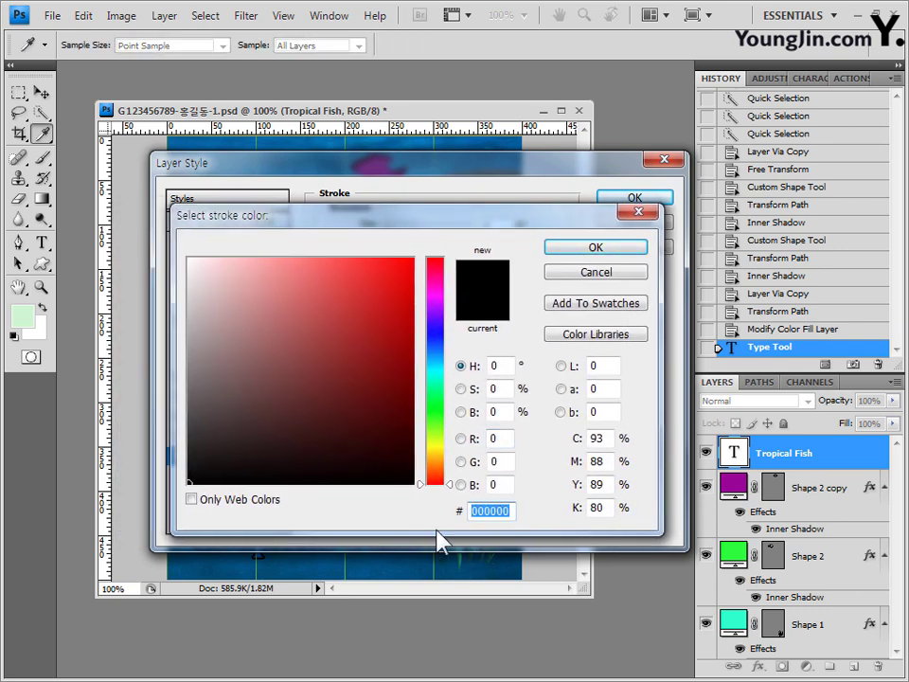
type("ffffff")
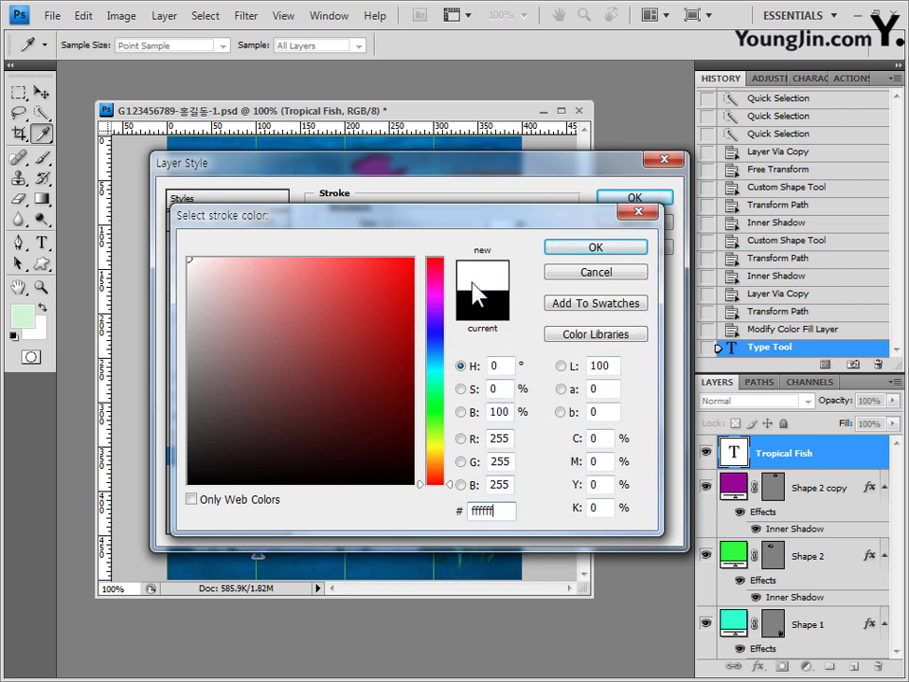
left_click(600, 253)
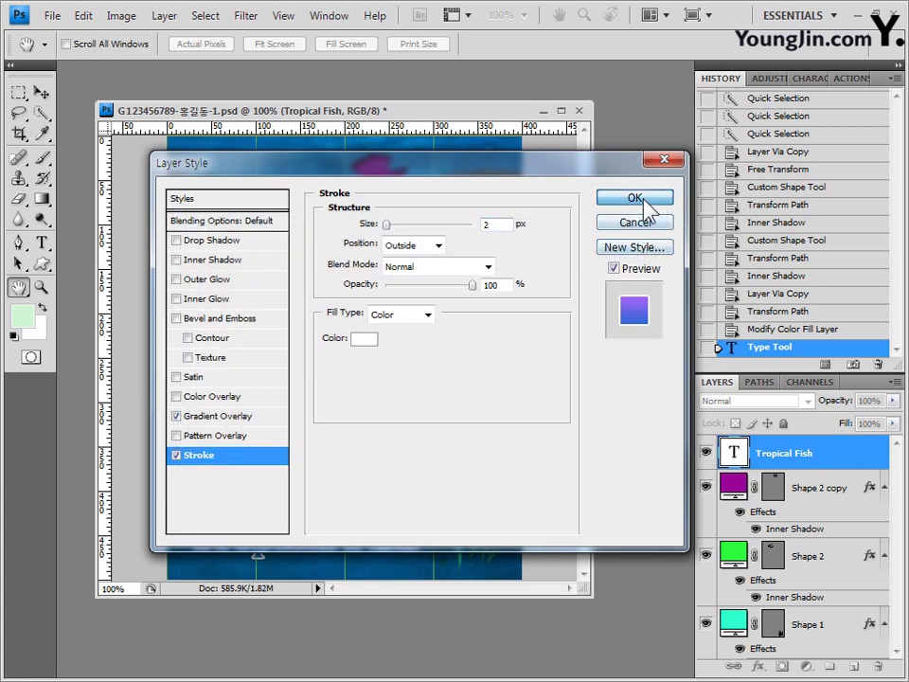
left_click(634, 197)
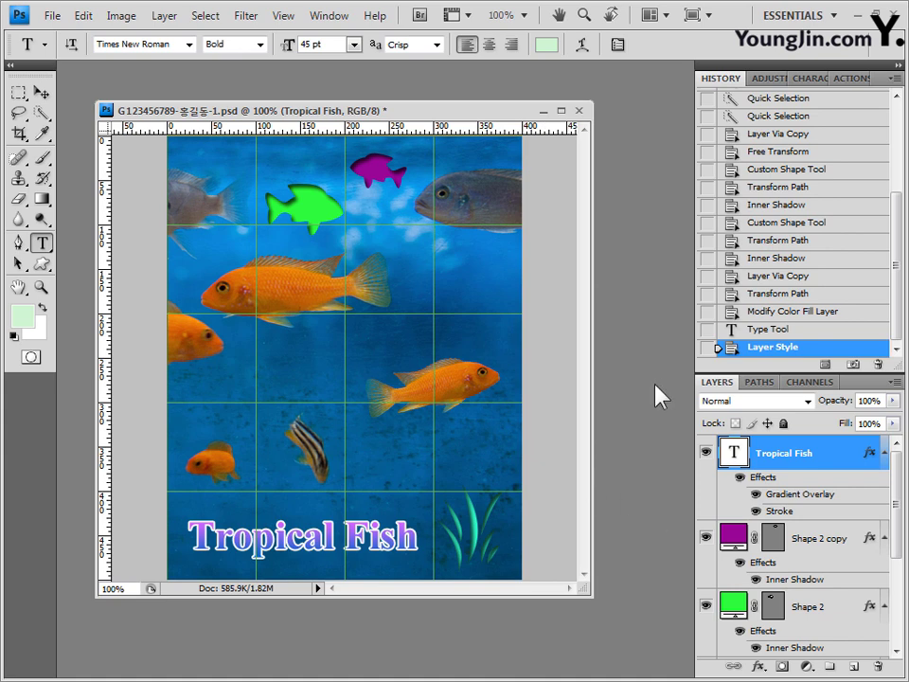
- Save the layered PSD with Maximize Compatibility on
left_click(52, 15)
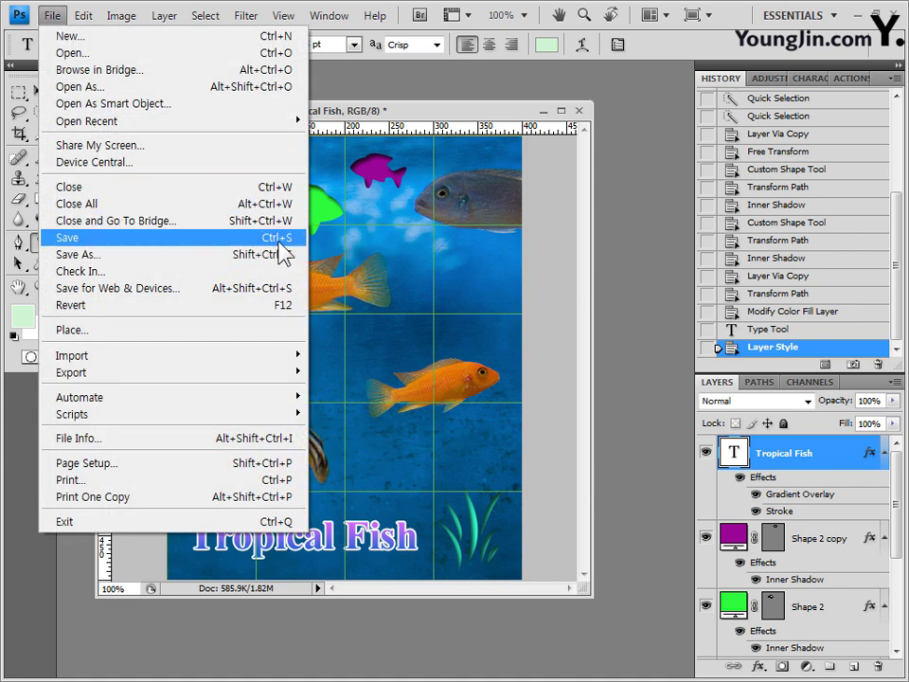
left_click(339, 95)
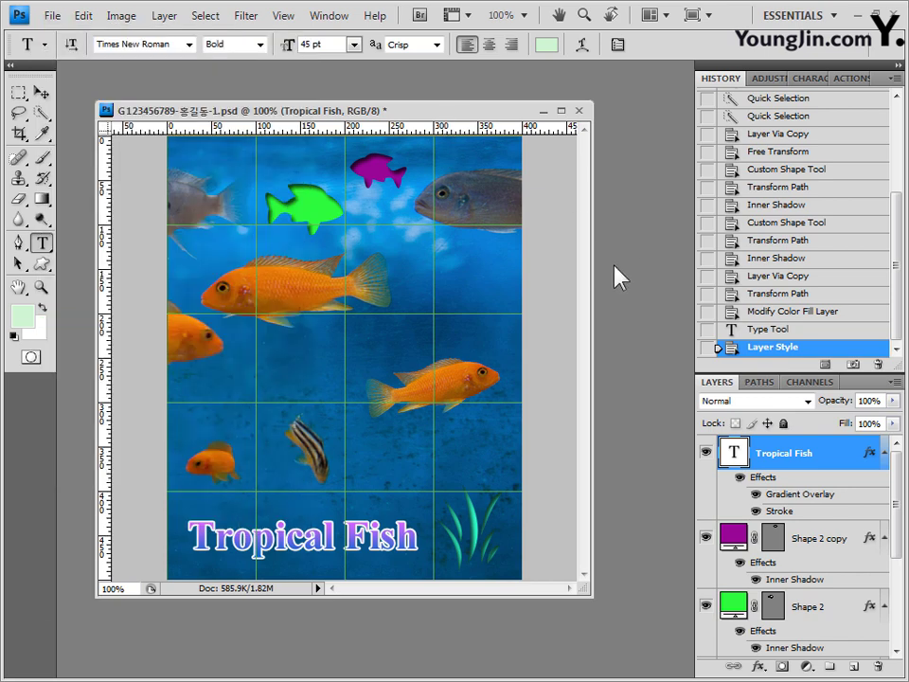
key("ctrl+s")
left_click_drag(457, 322, 443, 258)
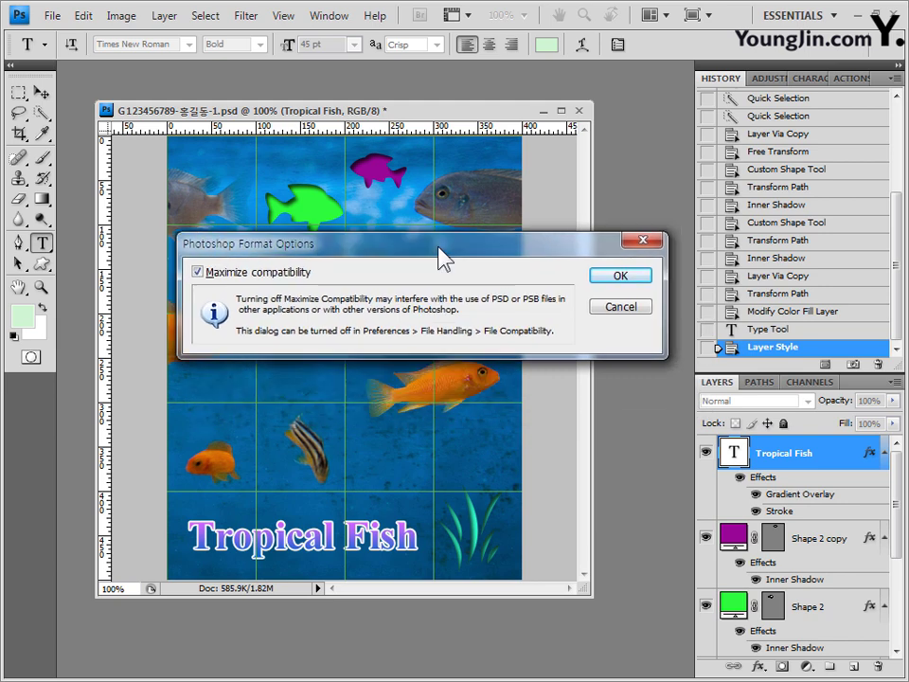
left_click(649, 276)
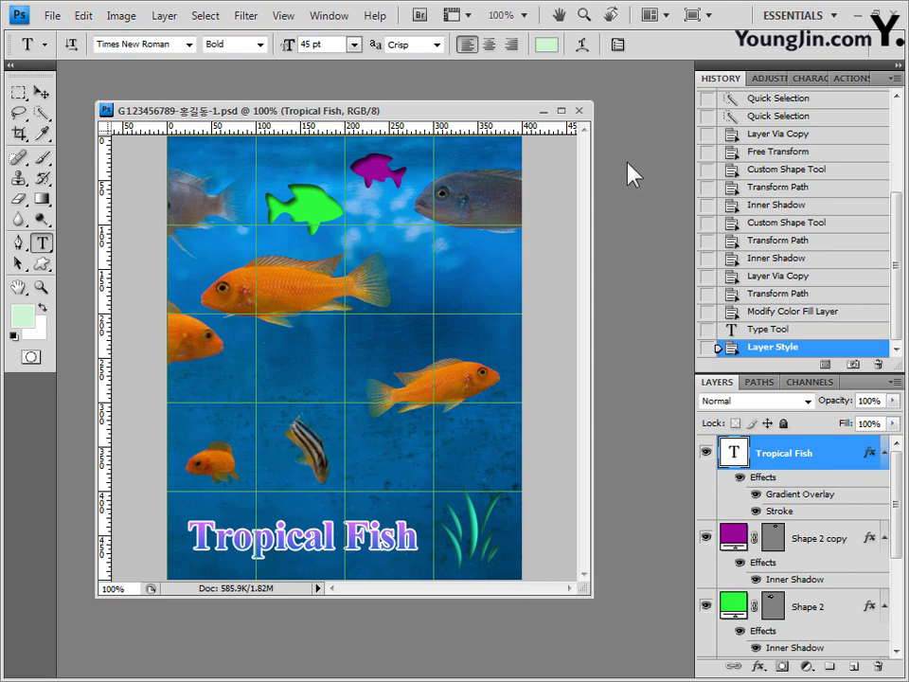
- Save the finished full-size composition as a JPEG in the GTQ folder under the existing PSD's base name
left_click(42, 92)
left_click(49, 15)
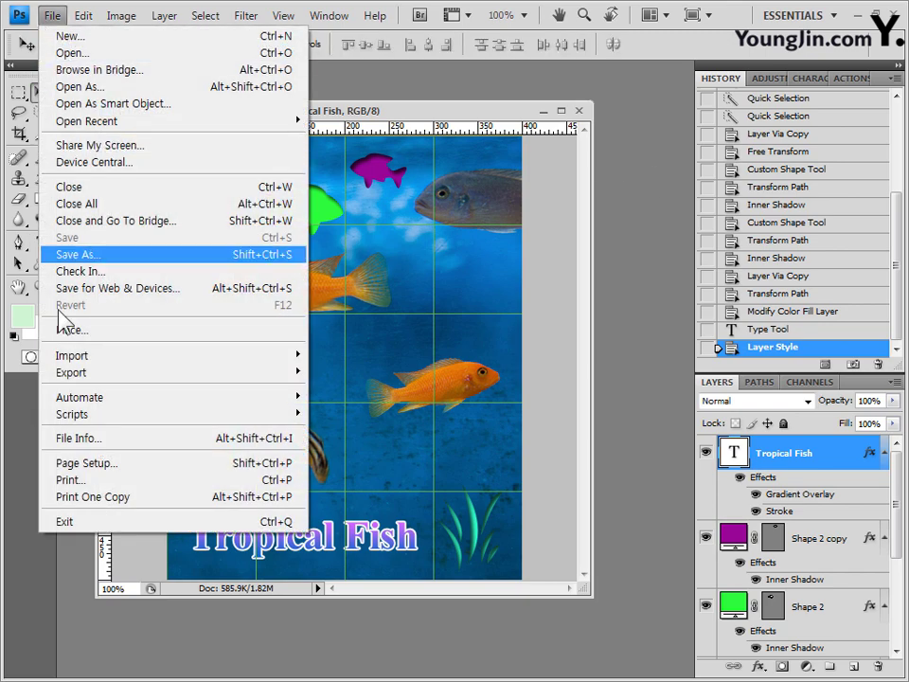
left_click(85, 254)
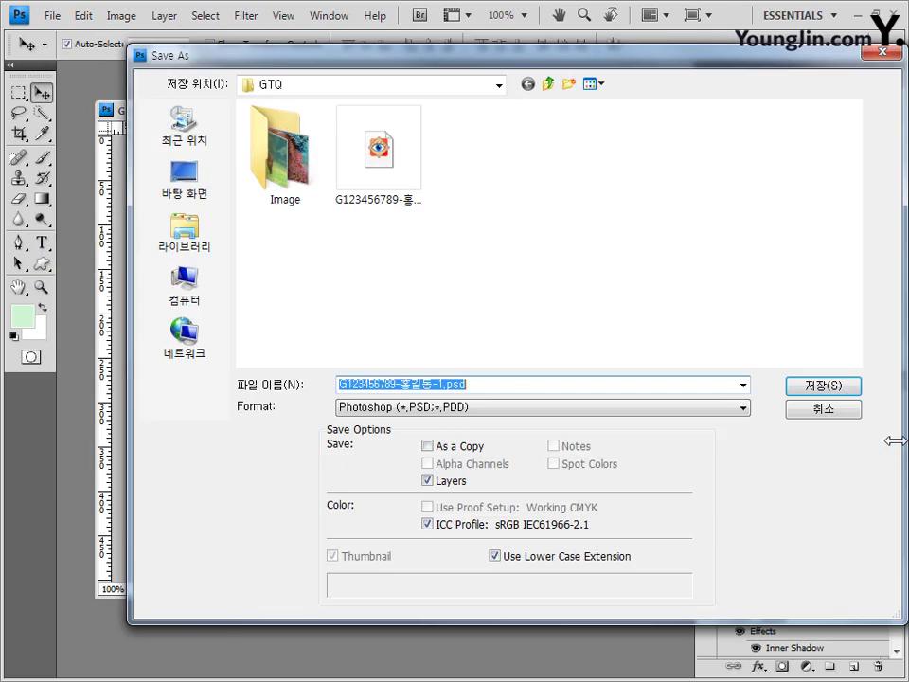
left_click(396, 187)
left_click(417, 407)
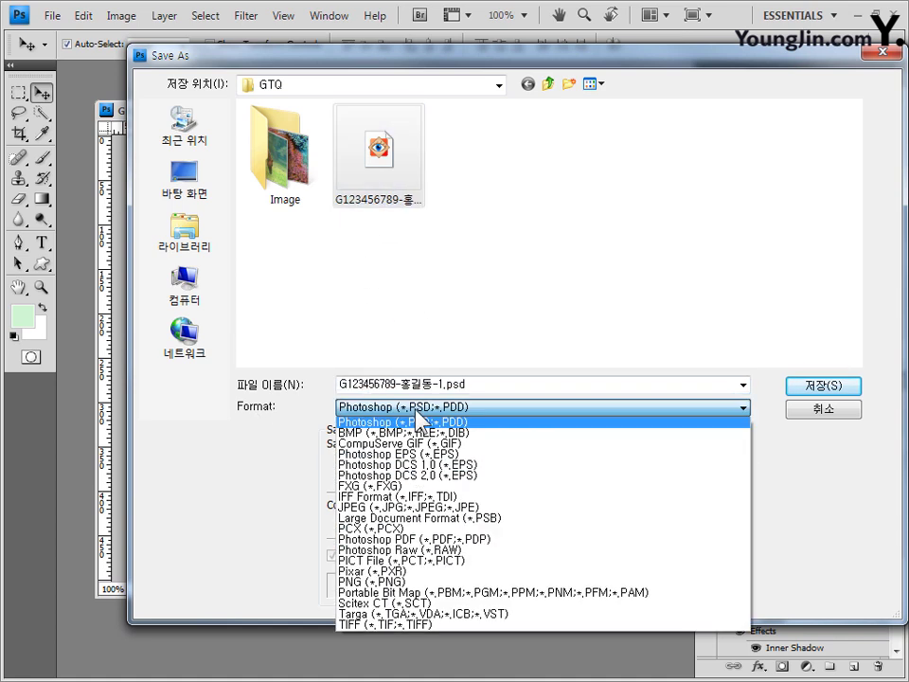
left_click(388, 516)
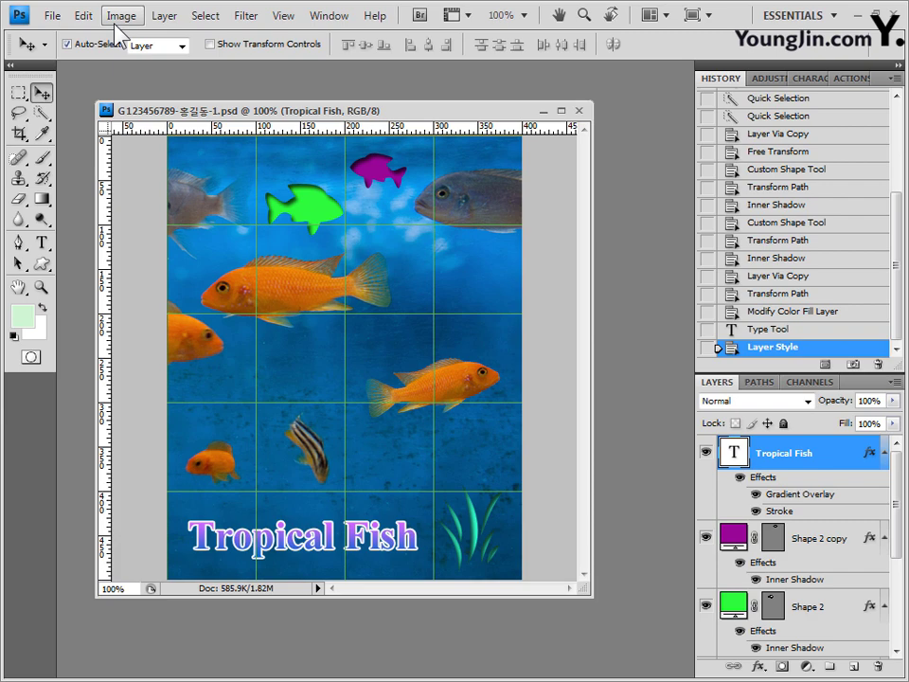
- Resize the image to 40 × 50 pixels with Constrain Proportions on and Scale Styles off
left_click(121, 16)
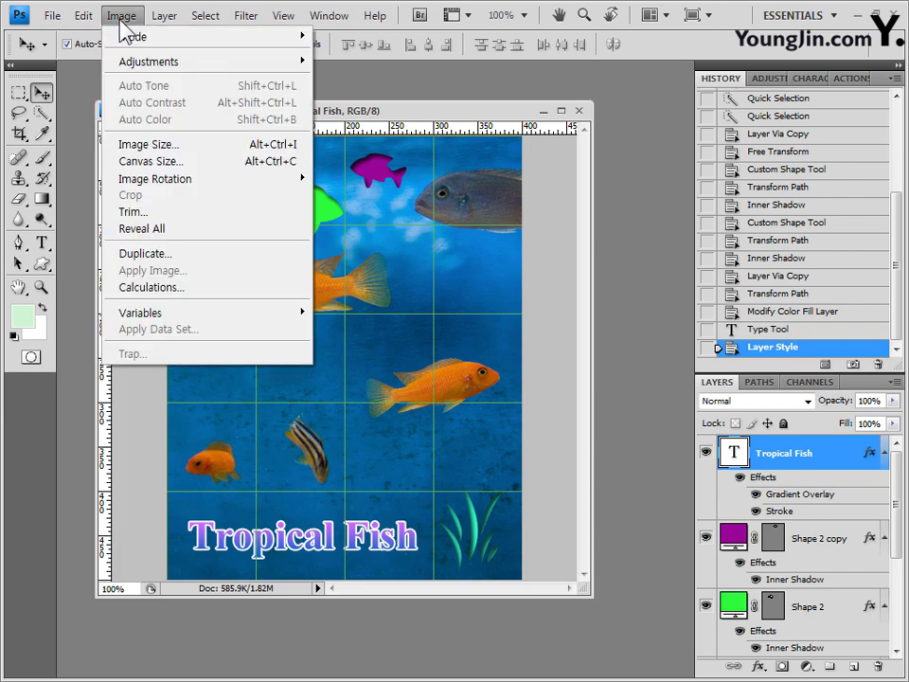
left_click(149, 147)
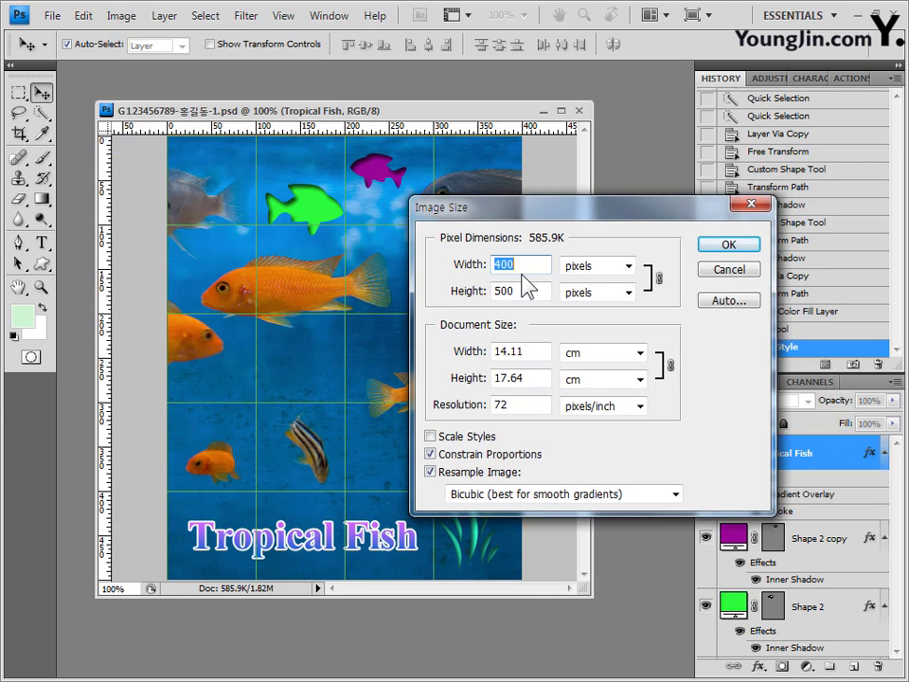
type("40")
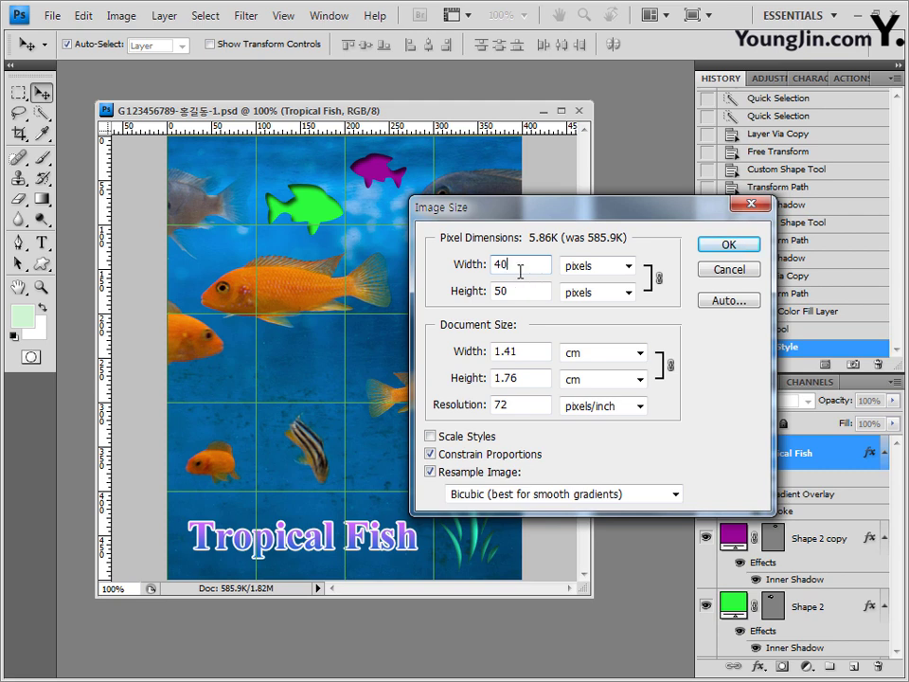
left_click(430, 436)
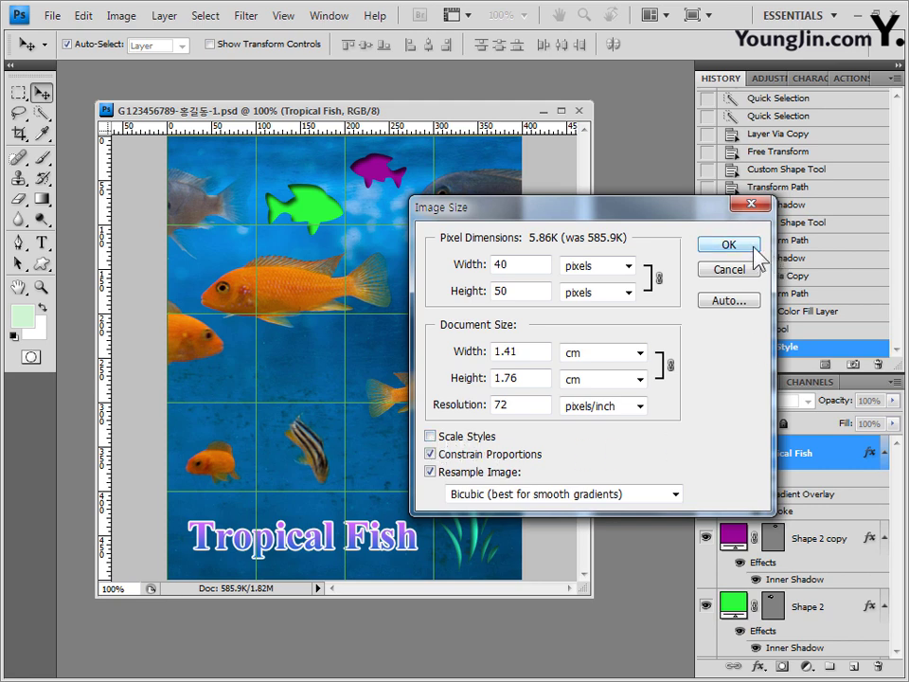
left_click(755, 249)
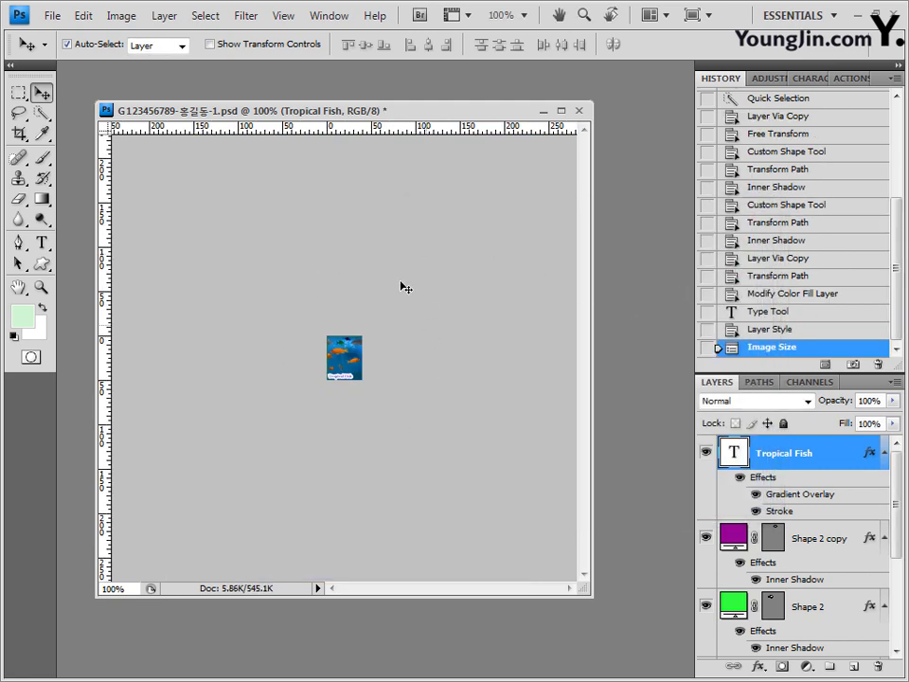
- Save the reduced image as a layered Photoshop file over the existing PSD, with Maximize Compatibility on
left_click(53, 16)
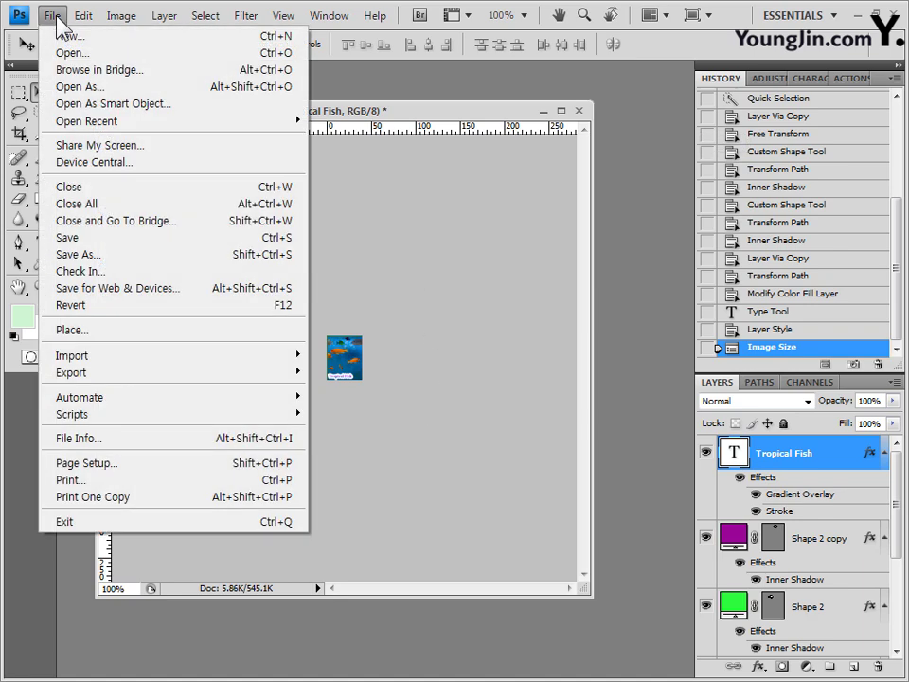
left_click(84, 256)
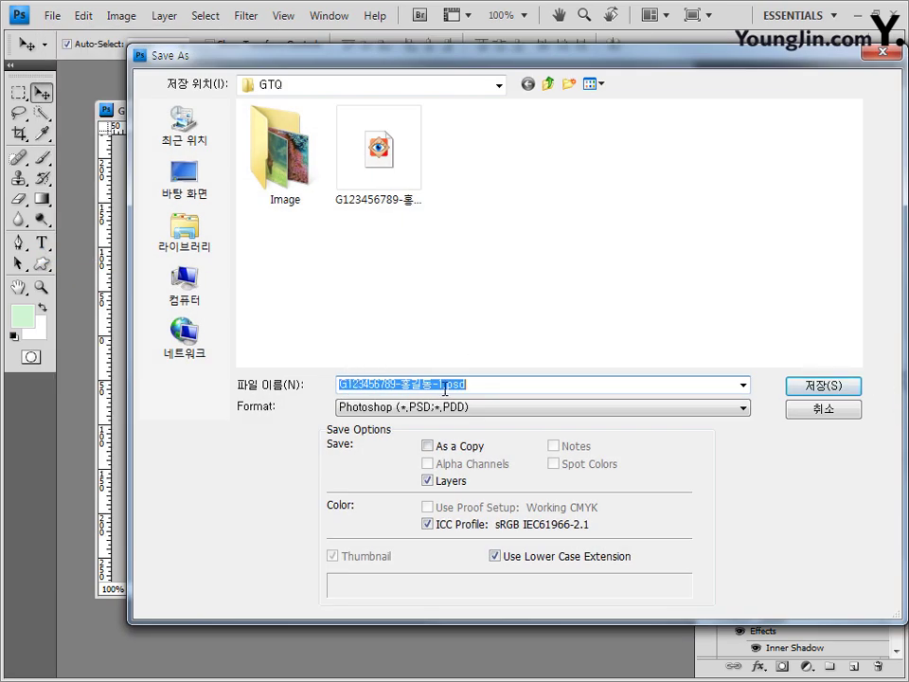
left_click(847, 394)
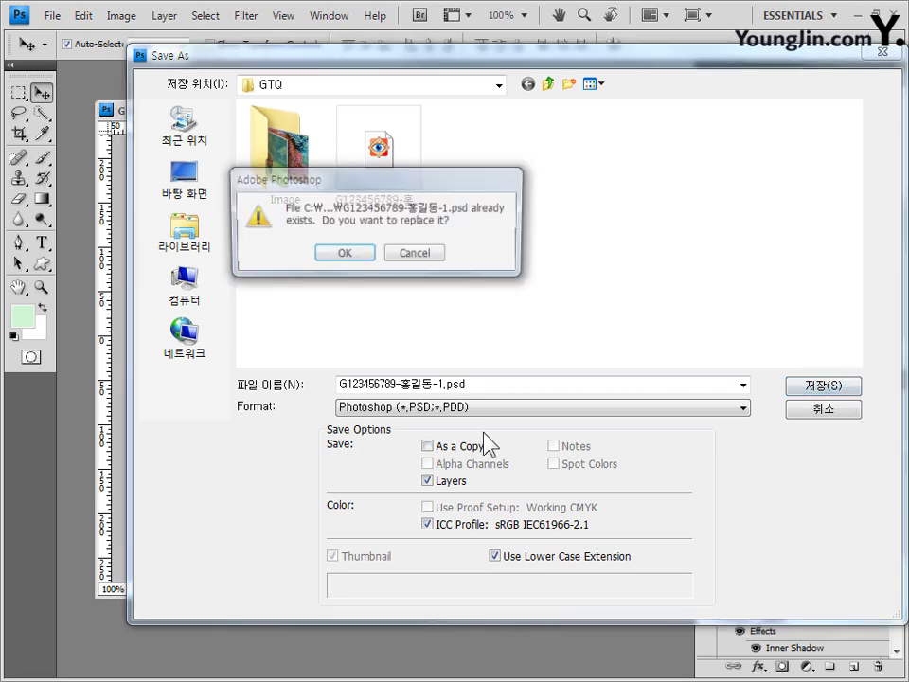
left_click(343, 260)
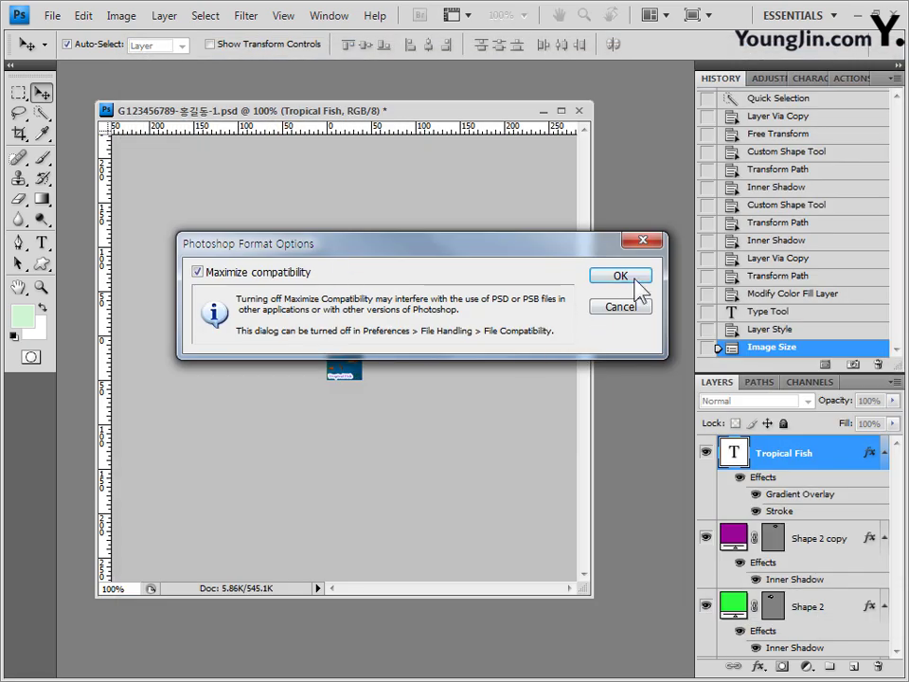
left_click(636, 282)
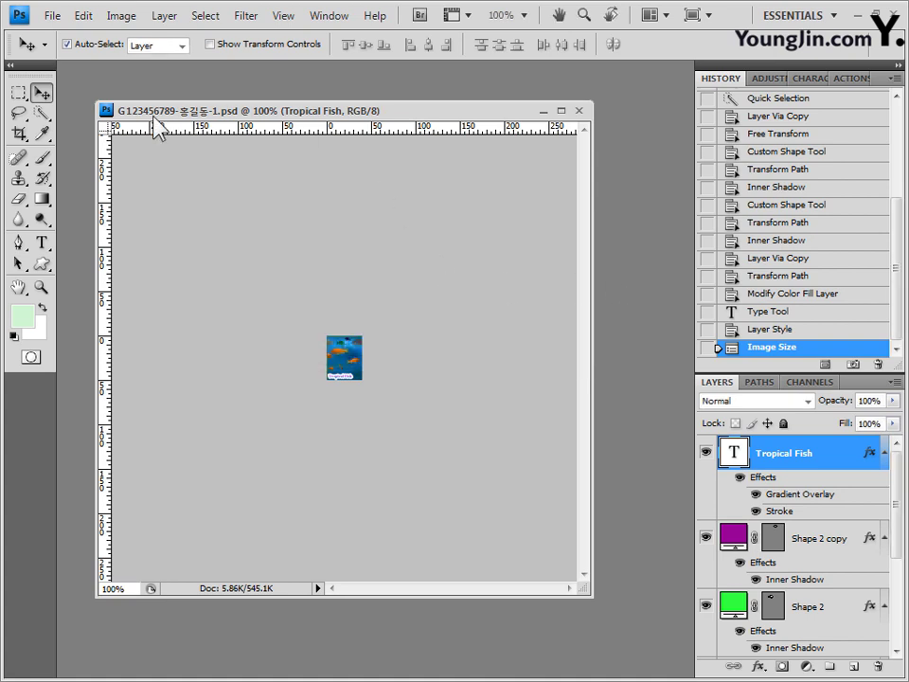
- Check the saved JPG and PSD files in the GTQ folder without opening them
left_click(53, 17)
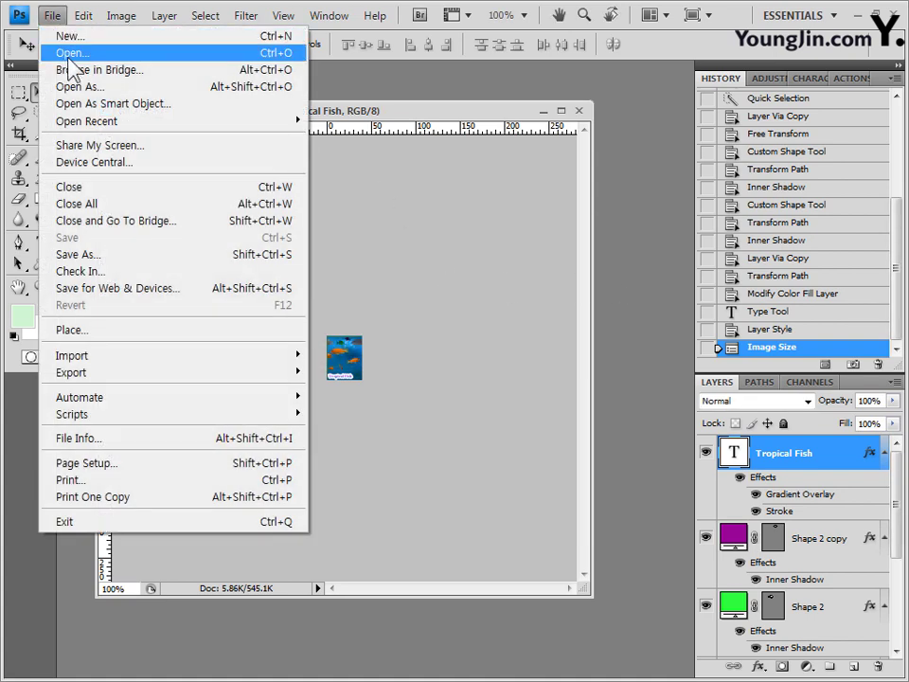
left_click(80, 54)
left_click_drag(412, 260, 524, 172)
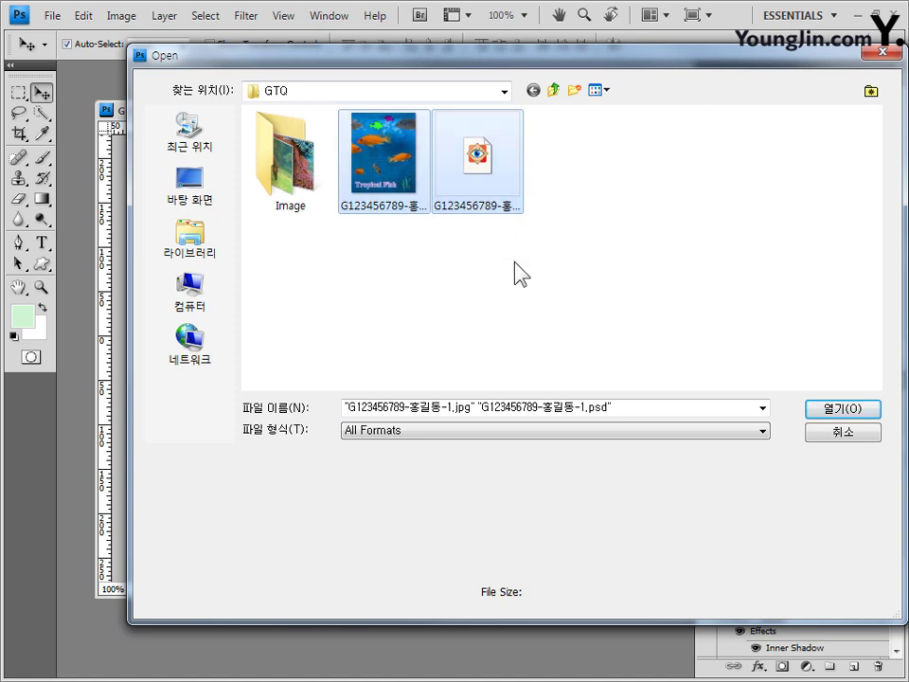
left_click(849, 433)
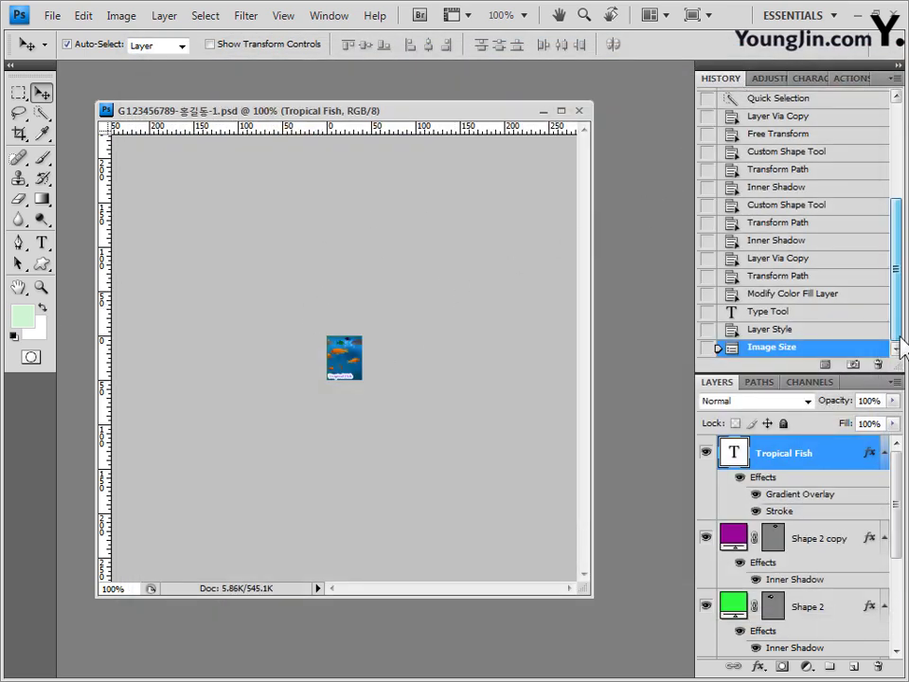
- Restore the document to the Layer Style history state from before the image resize
left_click(786, 331)
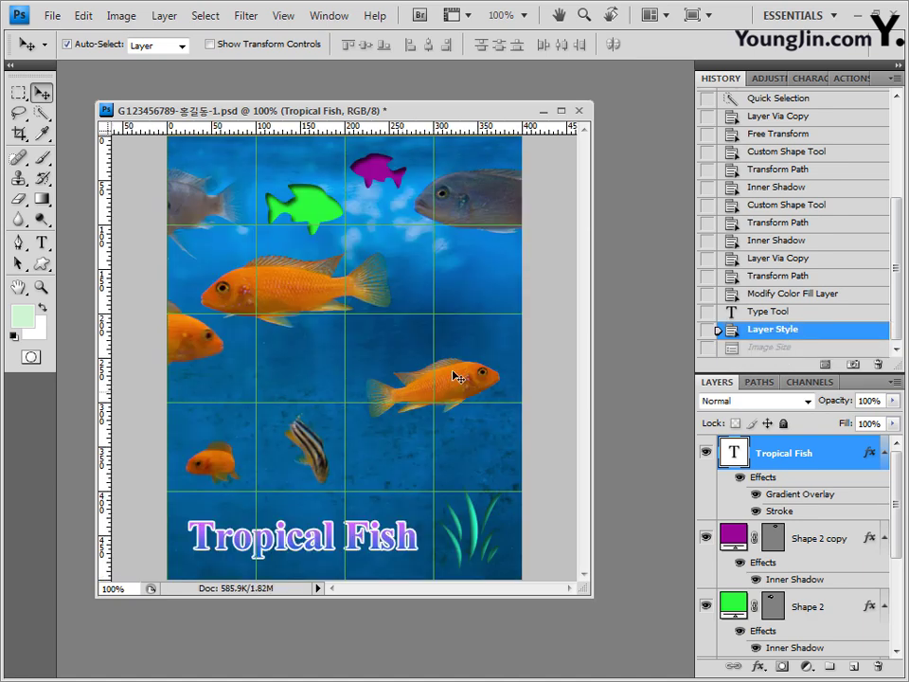
left_click(50, 16)
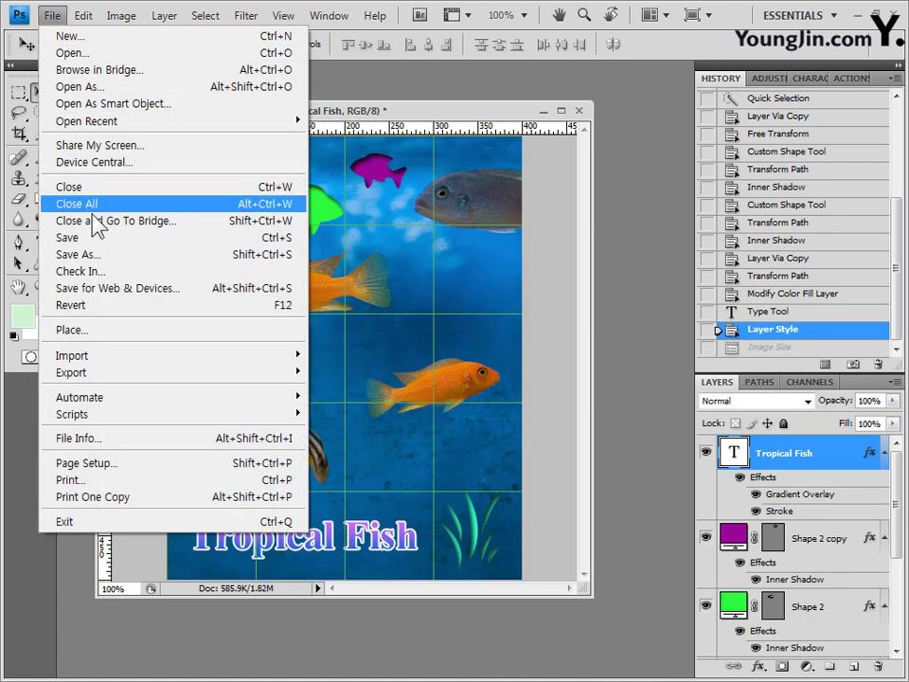
left_click(76, 254)
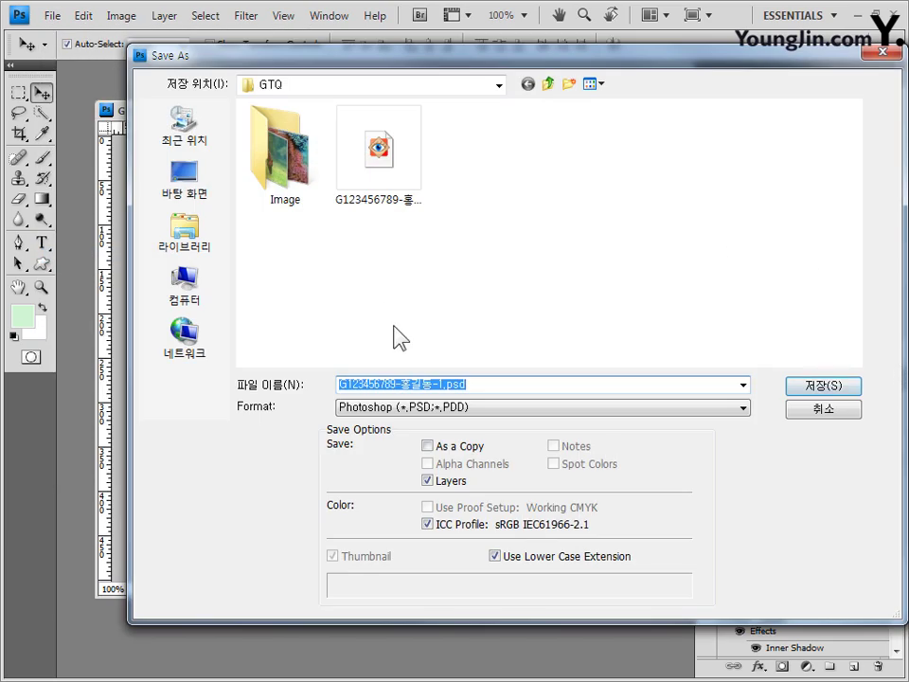
left_click(471, 384)
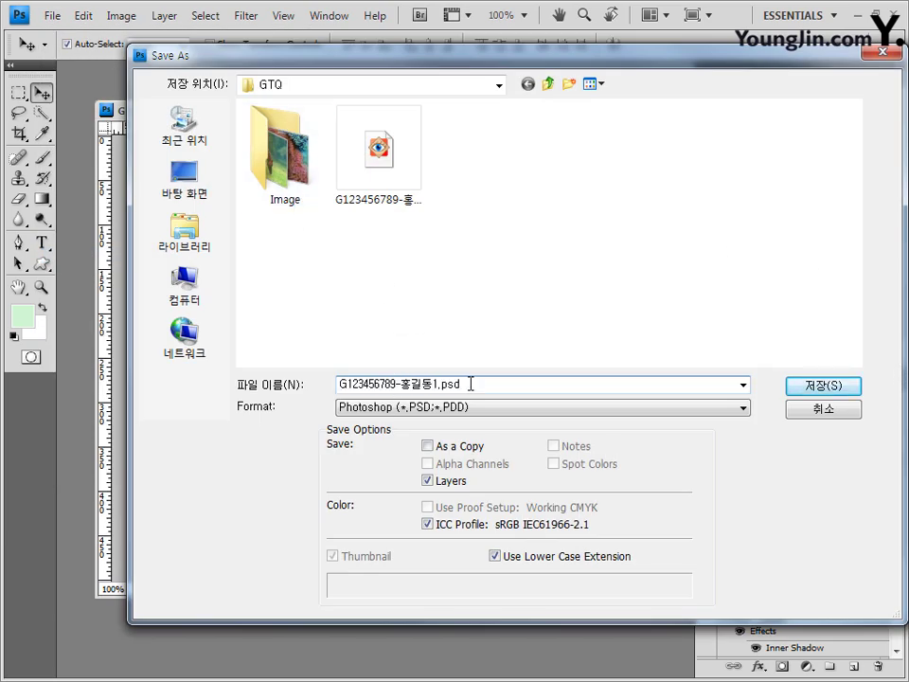
type("1")
left_click(423, 190)
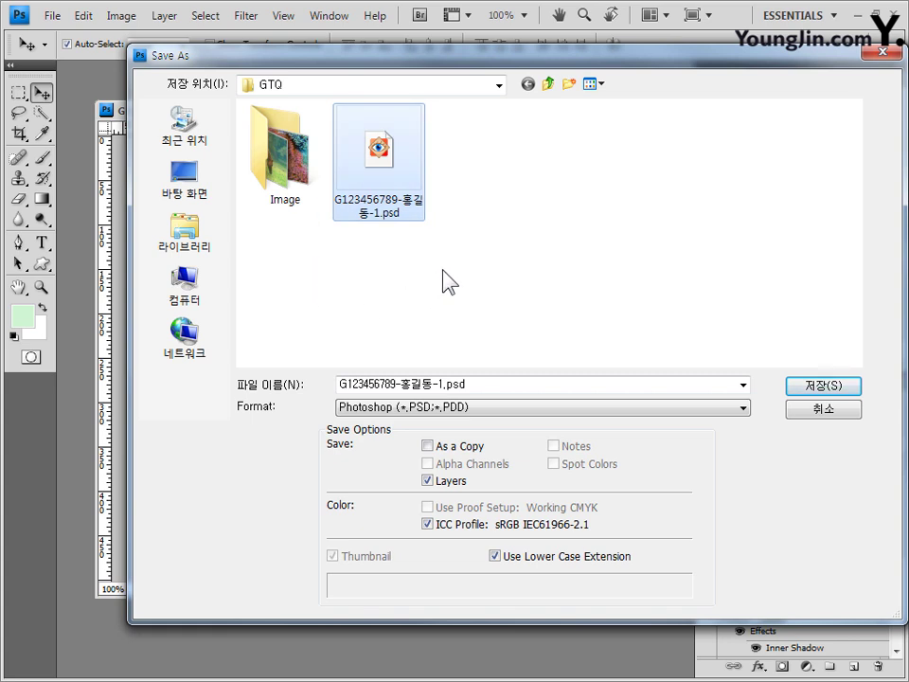
left_click(439, 384)
left_click(438, 383)
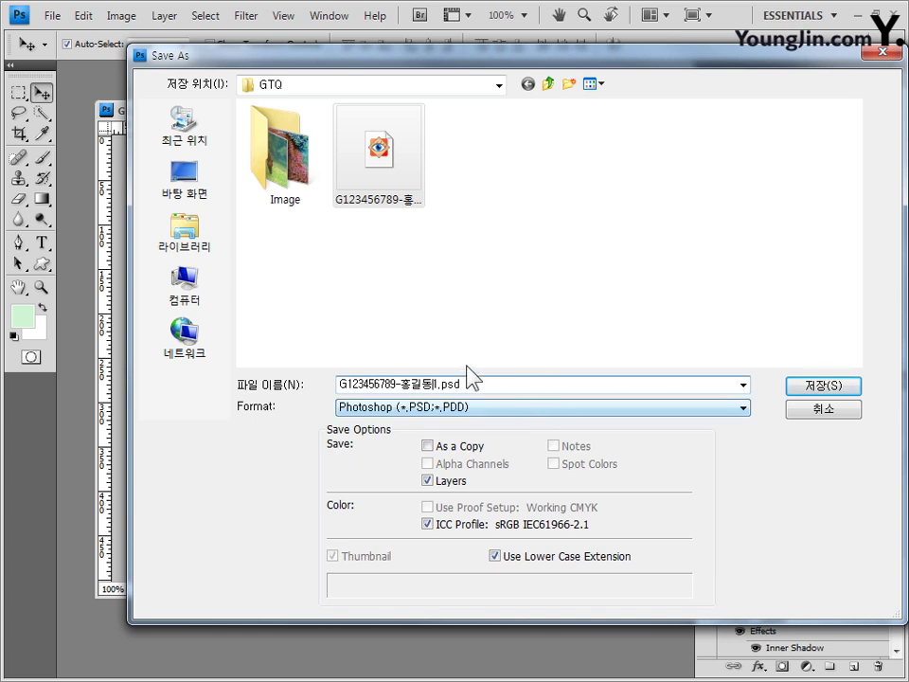
left_click(435, 385)
left_click_drag(473, 384, 332, 375)
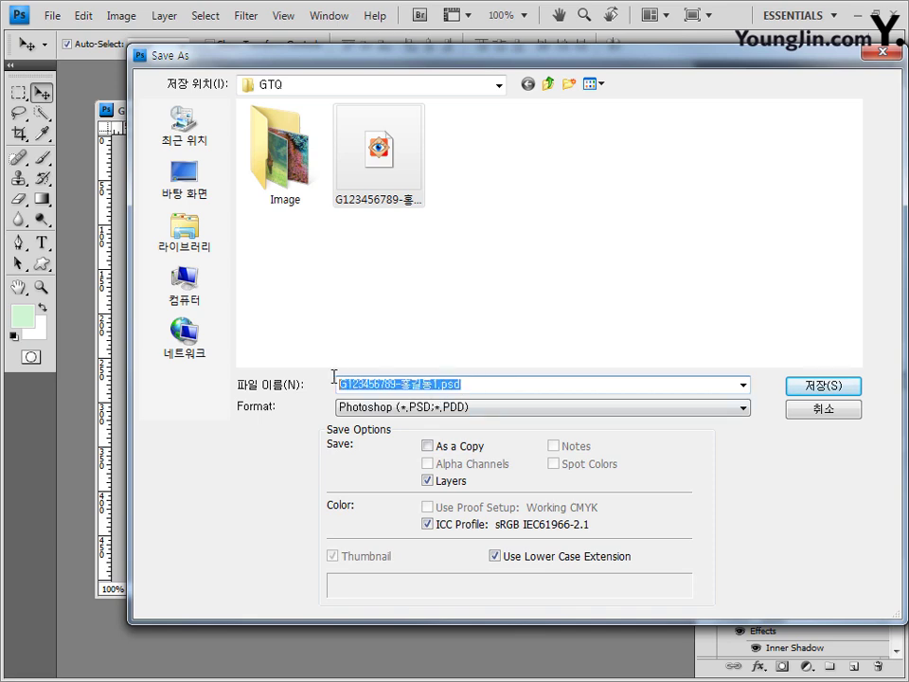
left_click(838, 410)
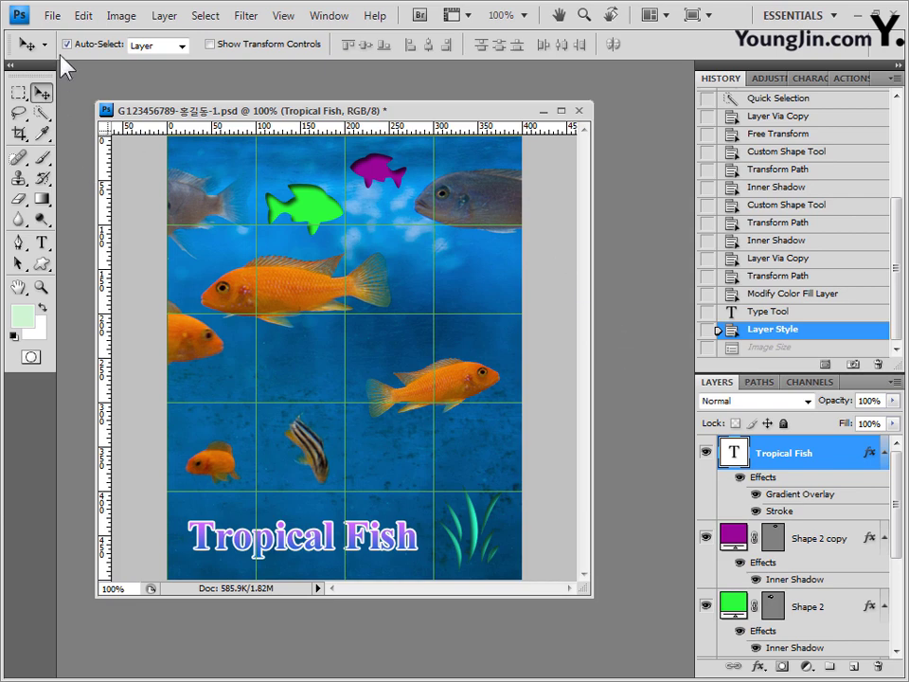
- Save the full-size composition as a JPEG copy over the existing JPG in the GTQ folder
left_click(55, 17)
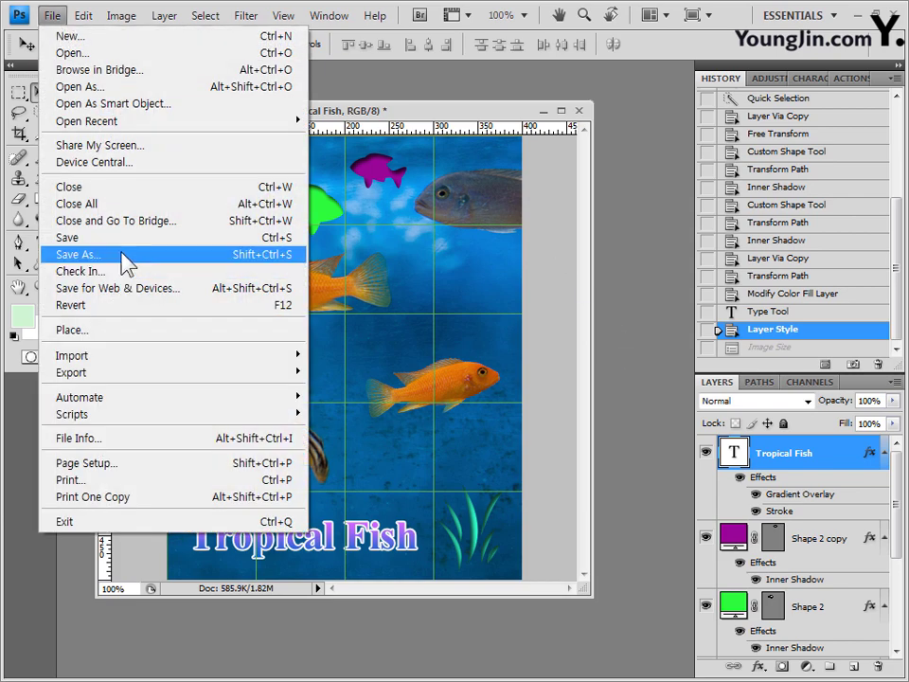
left_click(122, 255)
left_click(478, 407)
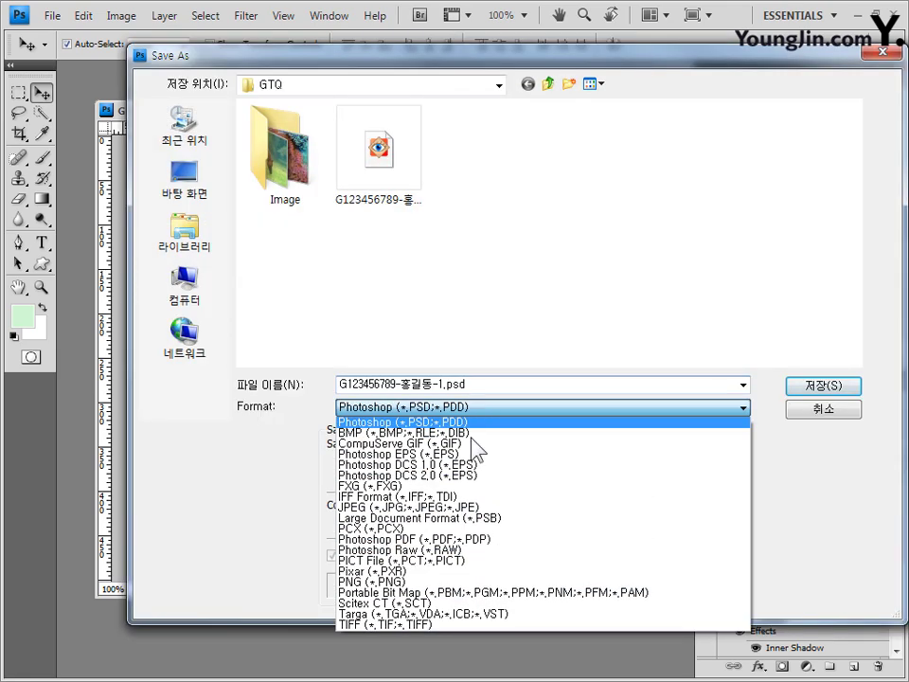
left_click(476, 506)
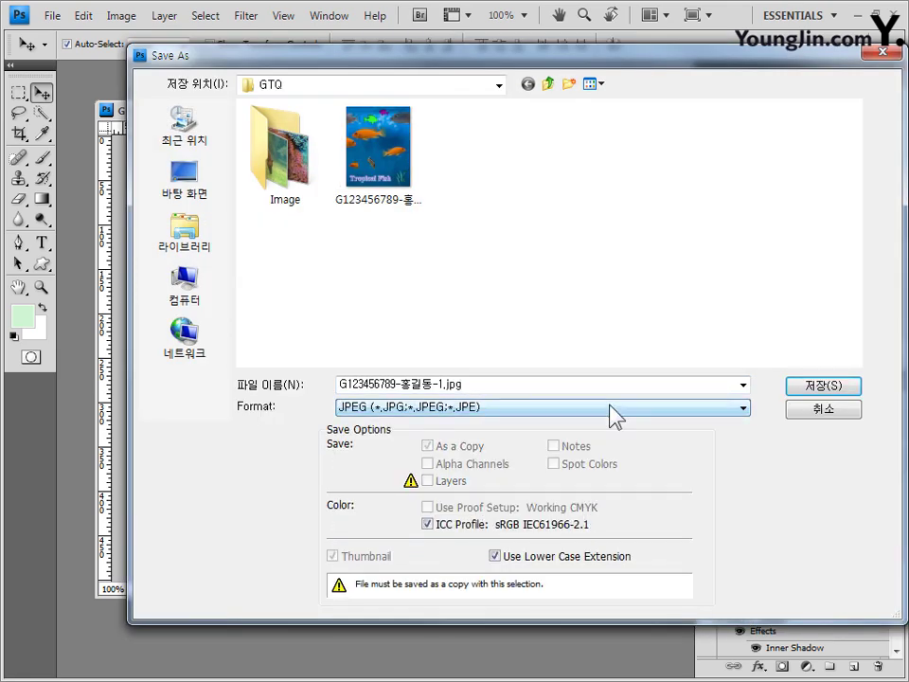
left_click(846, 386)
left_click(341, 253)
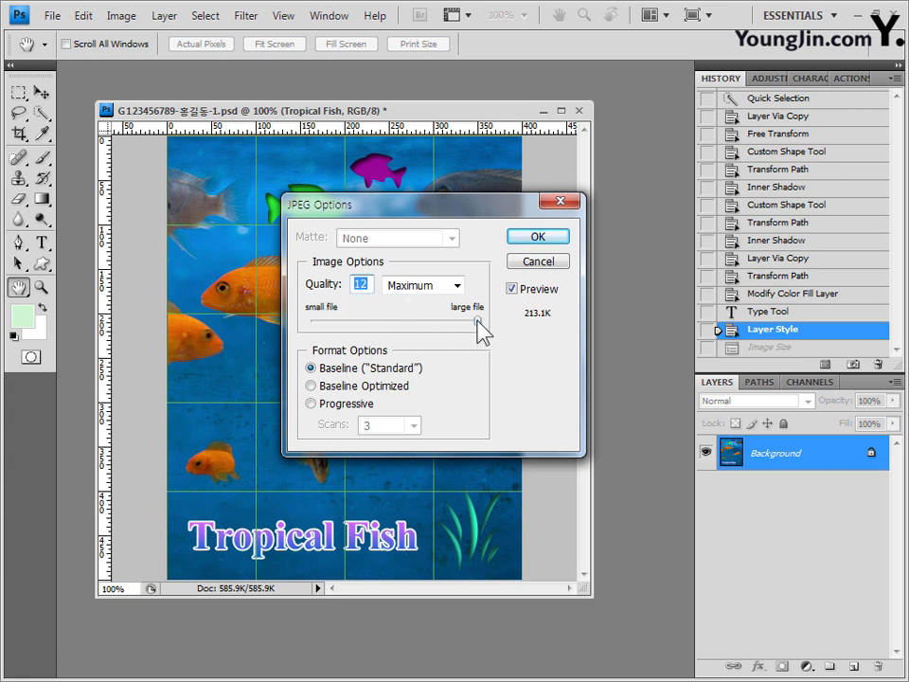
- Try lower JPEG quality levels, and save the copy at quality 12 (Maximum) with the Baseline ("Standard") format
left_click_drag(477, 321, 436, 323)
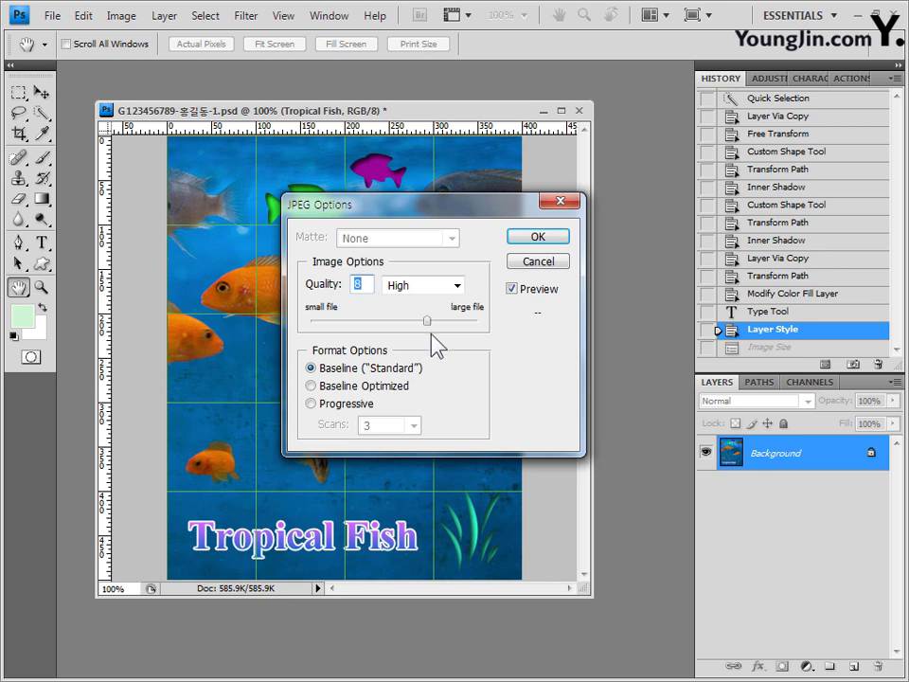
left_click_drag(431, 324, 477, 321)
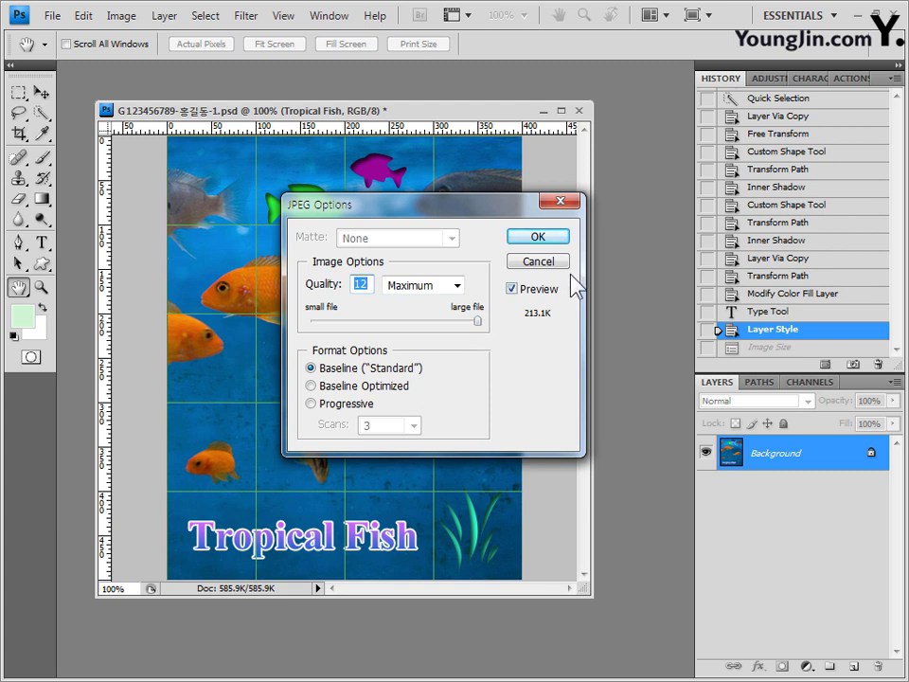
left_click_drag(424, 327, 413, 329)
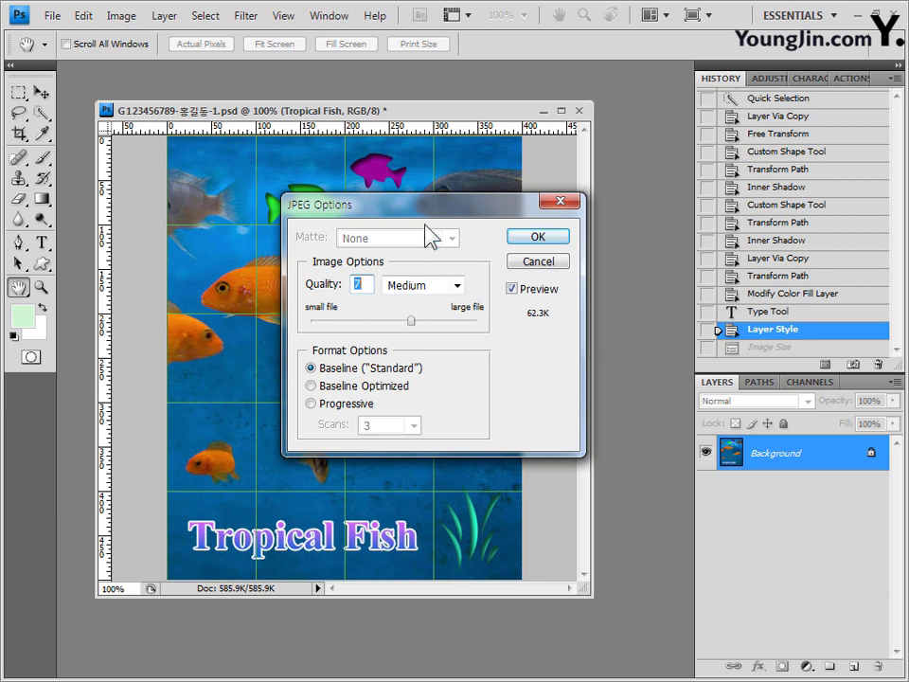
left_click_drag(418, 326, 481, 324)
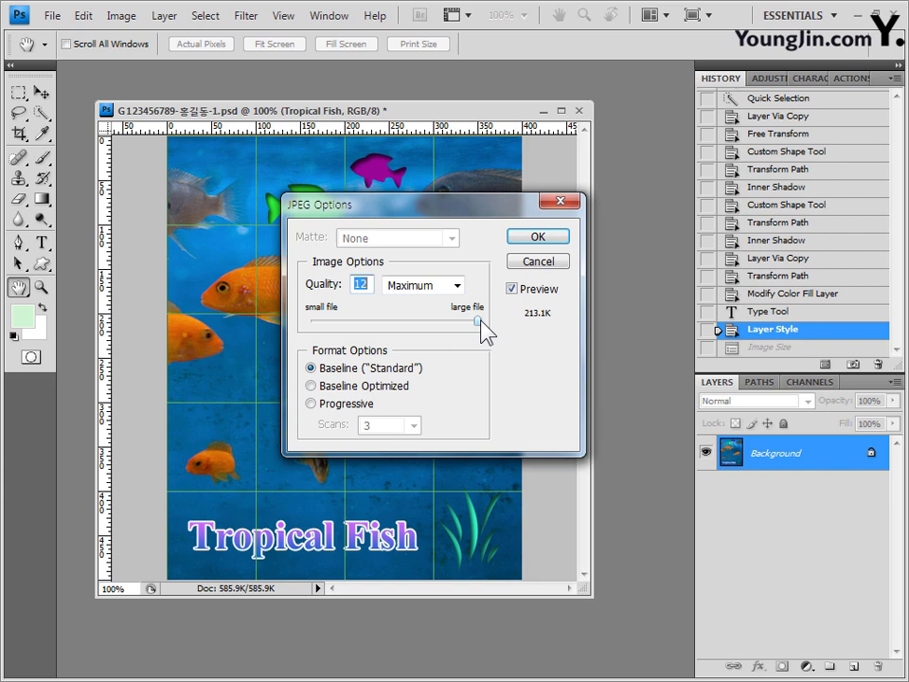
left_click(557, 241)
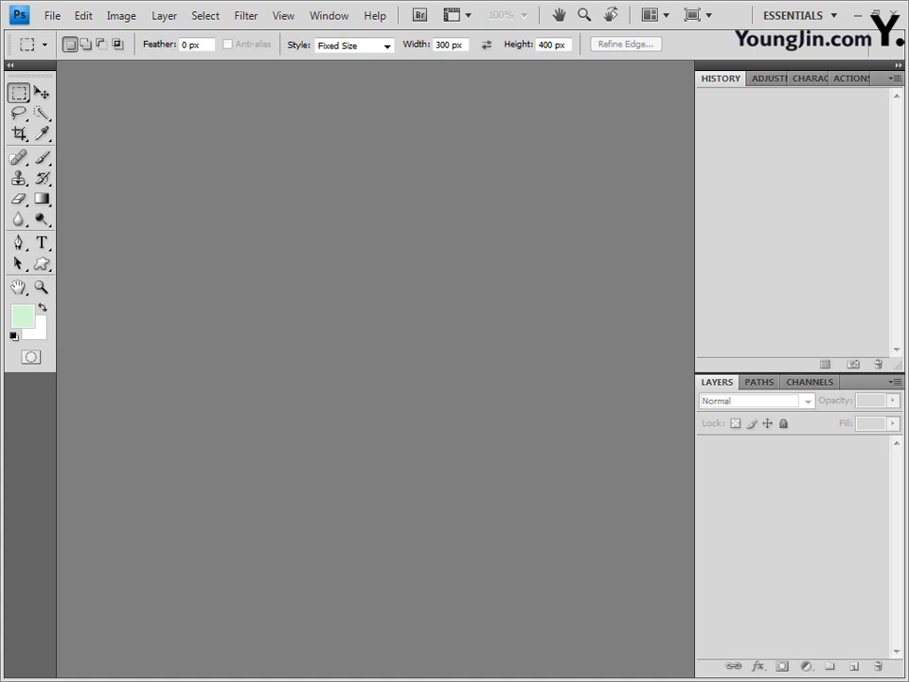
- Create a new 400 × 500 pixel document at 72 pixels/inch in 8-bit RGB Color with a white background
left_click(58, 17)
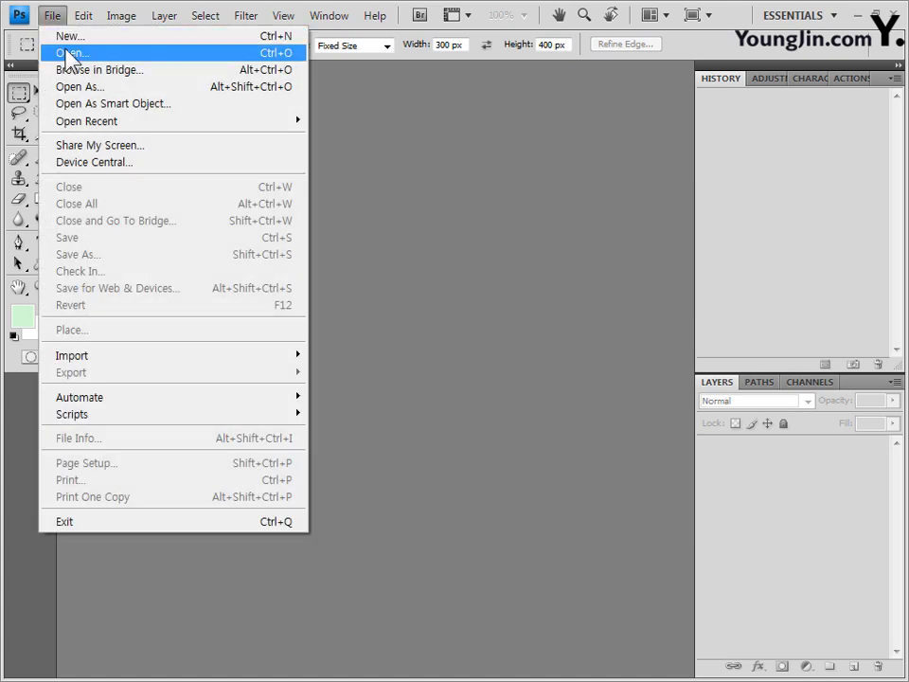
left_click(74, 36)
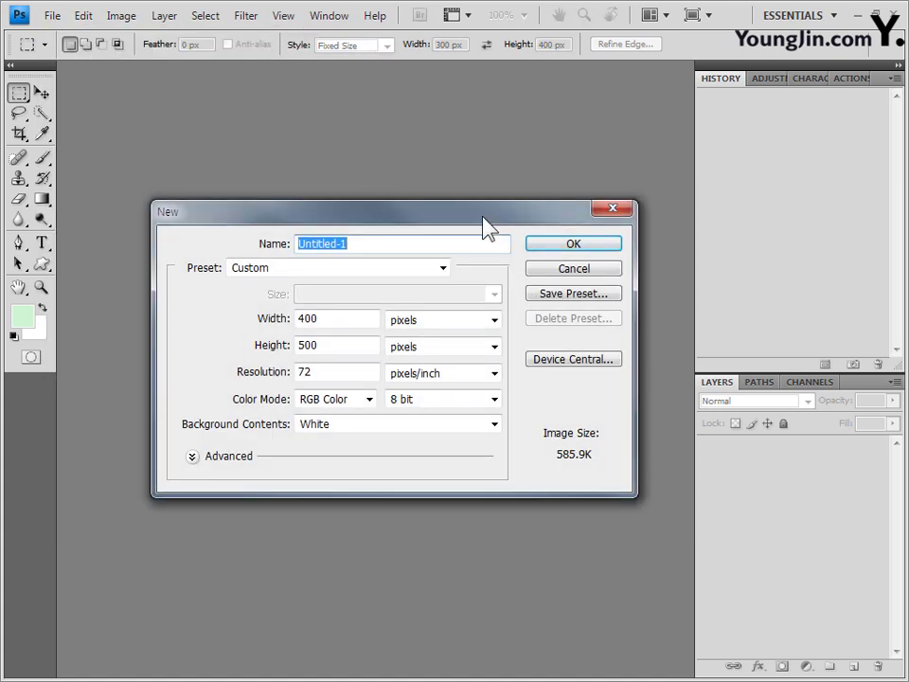
left_click_drag(483, 223, 481, 202)
left_click(321, 297)
left_click_drag(321, 296, 270, 321)
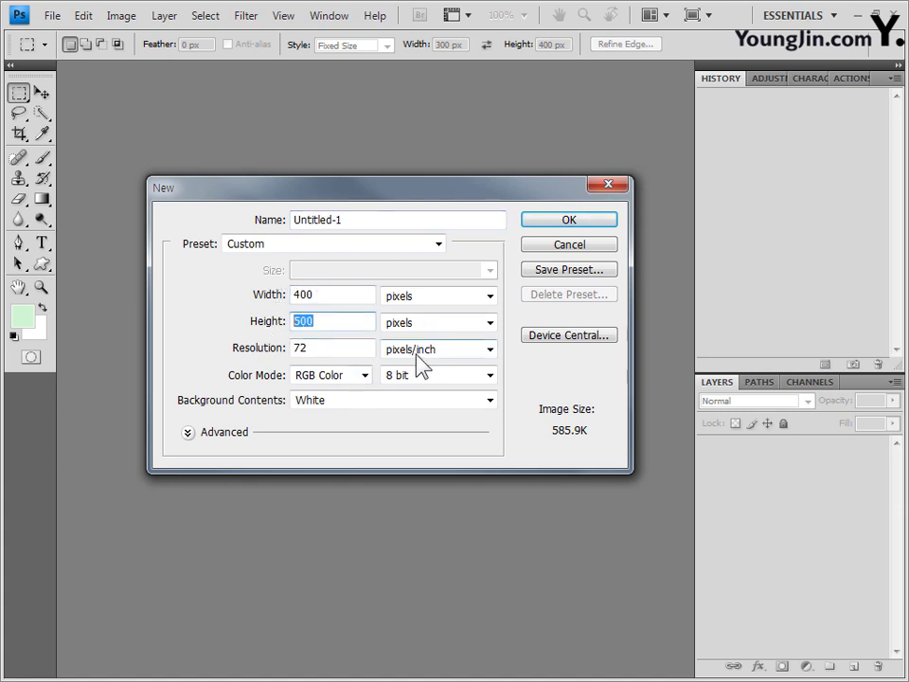
left_click(602, 223)
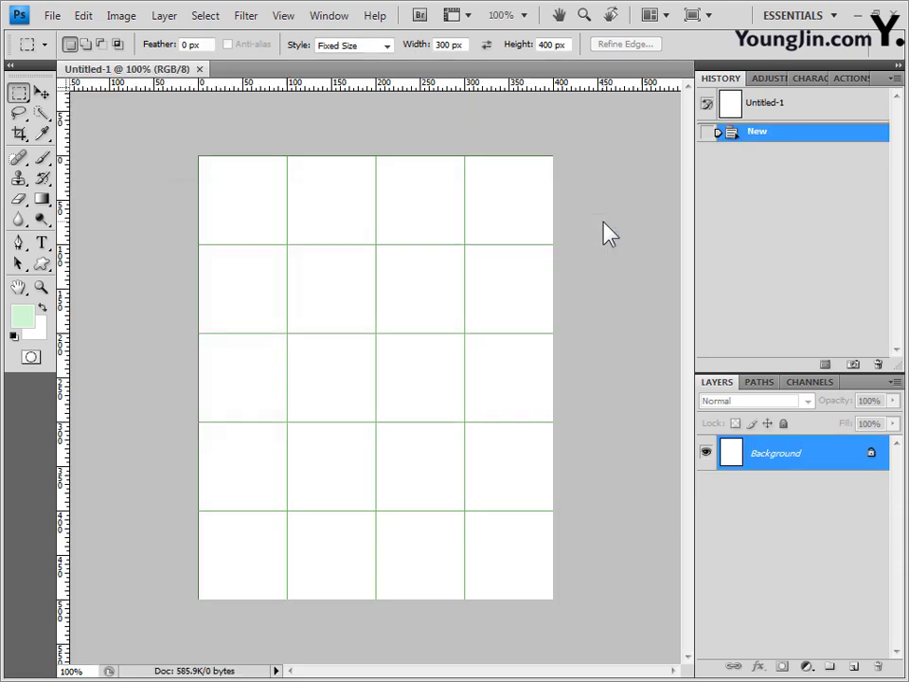
- Save the blank document as a Photoshop file in the GTQ folder, named with the exam number, candidate name and suffix -2
left_click(52, 16)
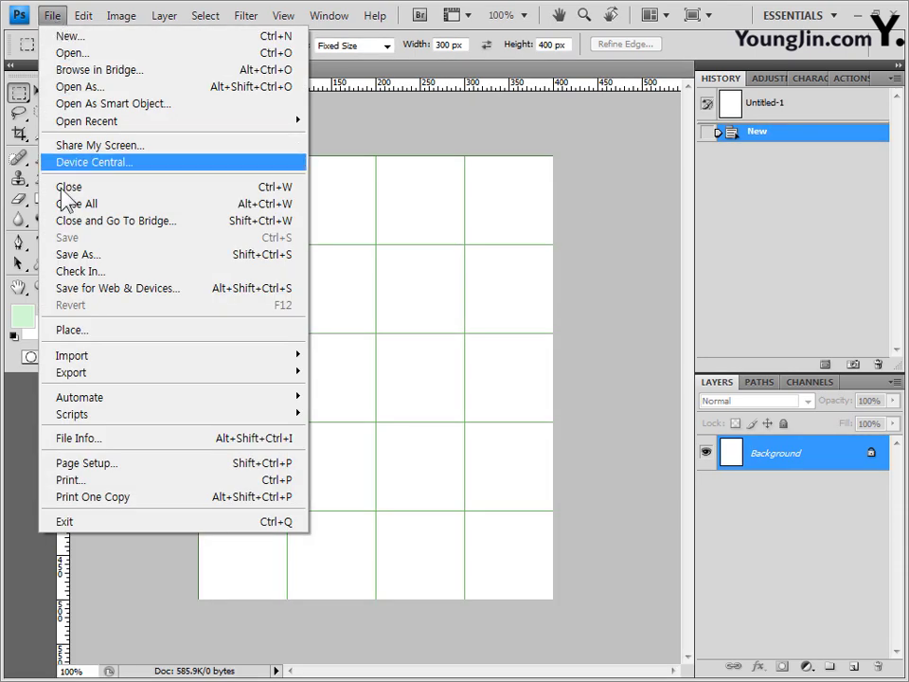
left_click(70, 254)
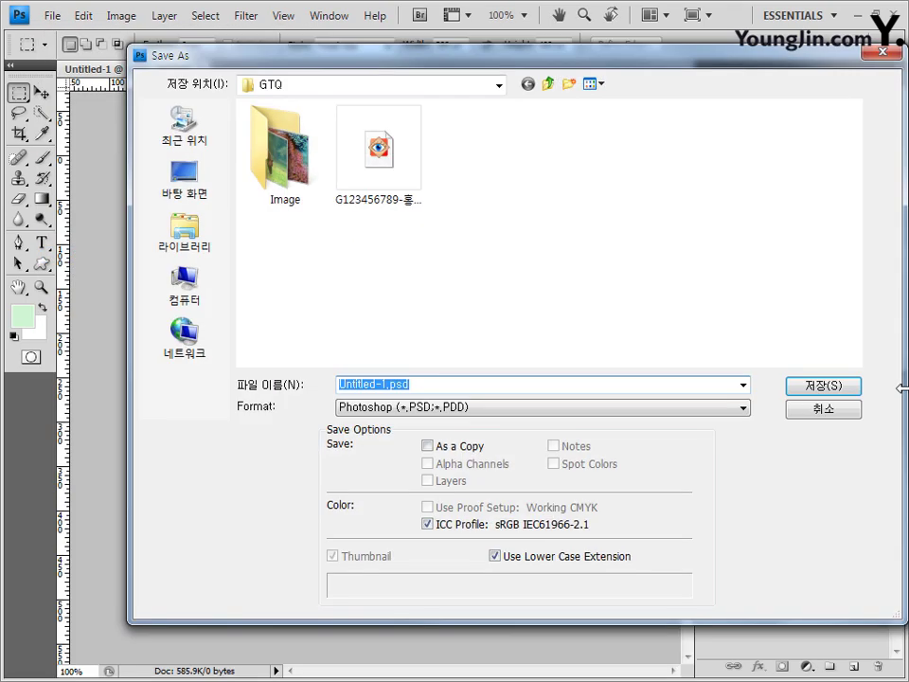
type("G123456789-홍길동-")
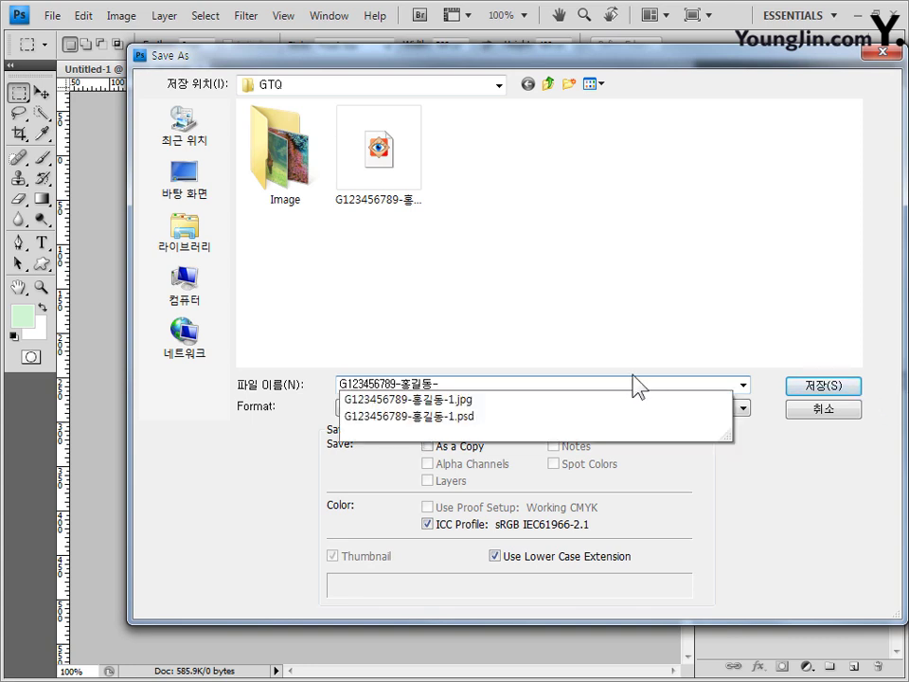
type("2")
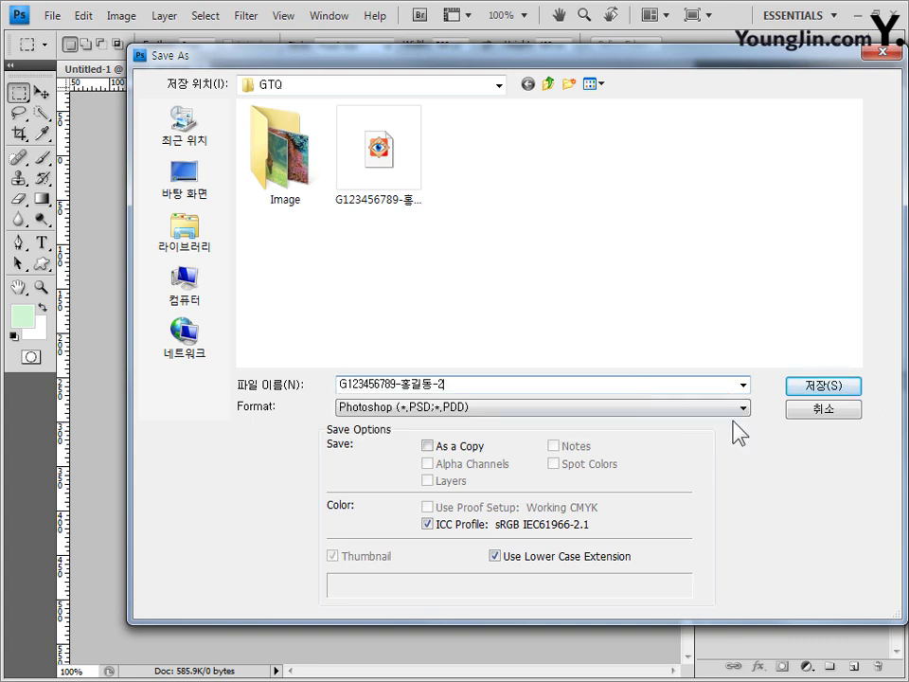
left_click(824, 387)
- Float the blank document's window, and open 2급-2.jpg from Windows Explorer in its own floating window
left_click_drag(245, 75, 329, 122)
left_click_drag(318, 74, 384, 130)
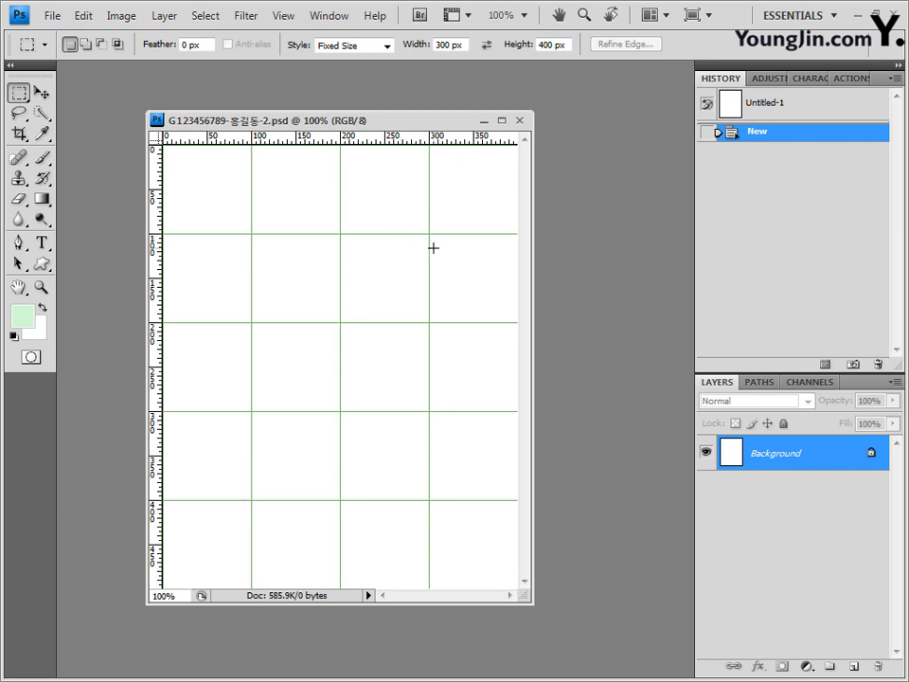
key("alt+Tab")
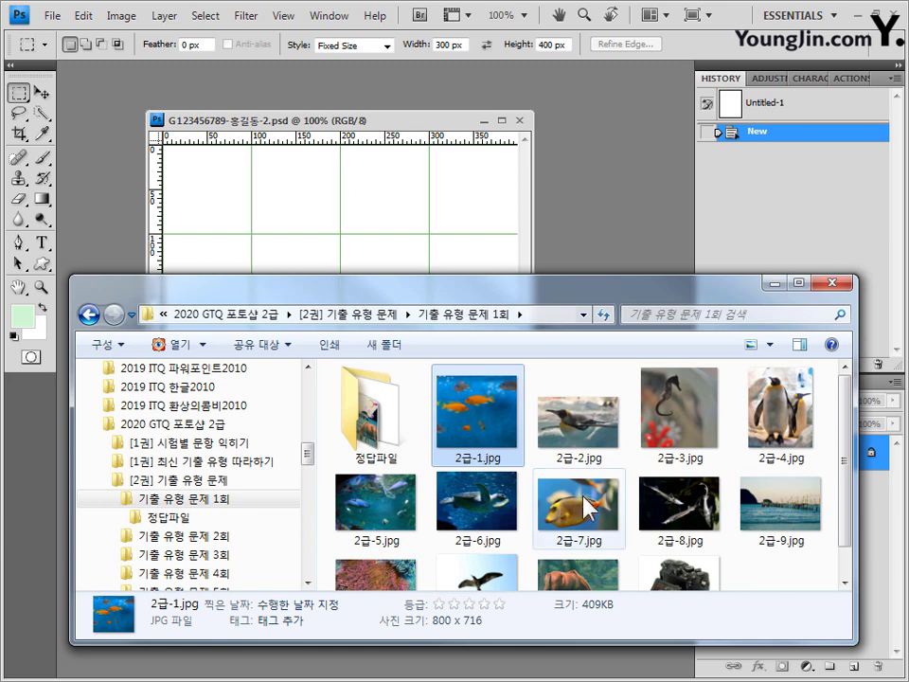
left_click_drag(599, 445, 648, 180)
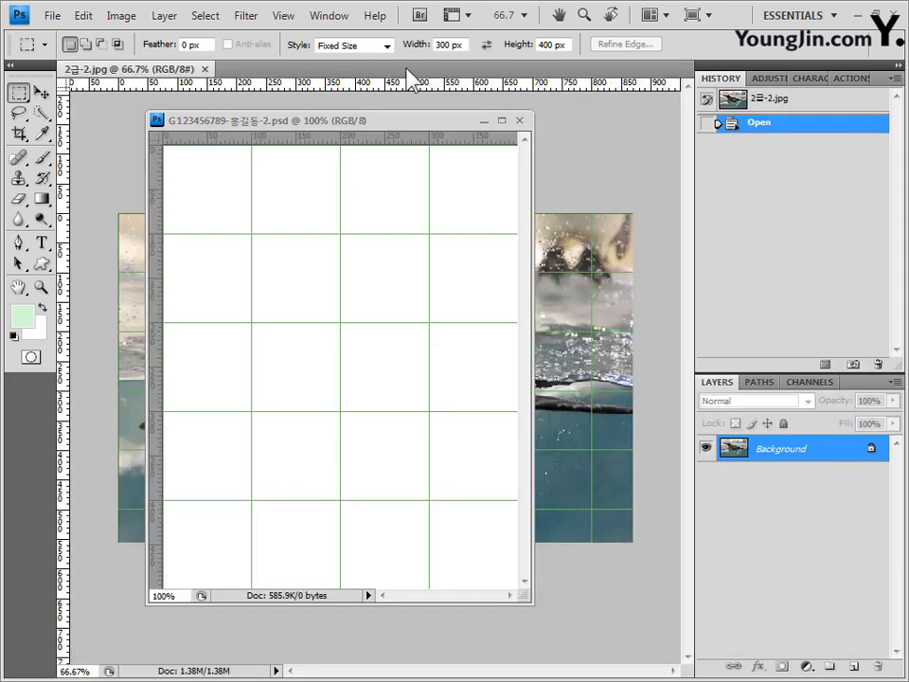
left_click_drag(138, 66, 472, 207)
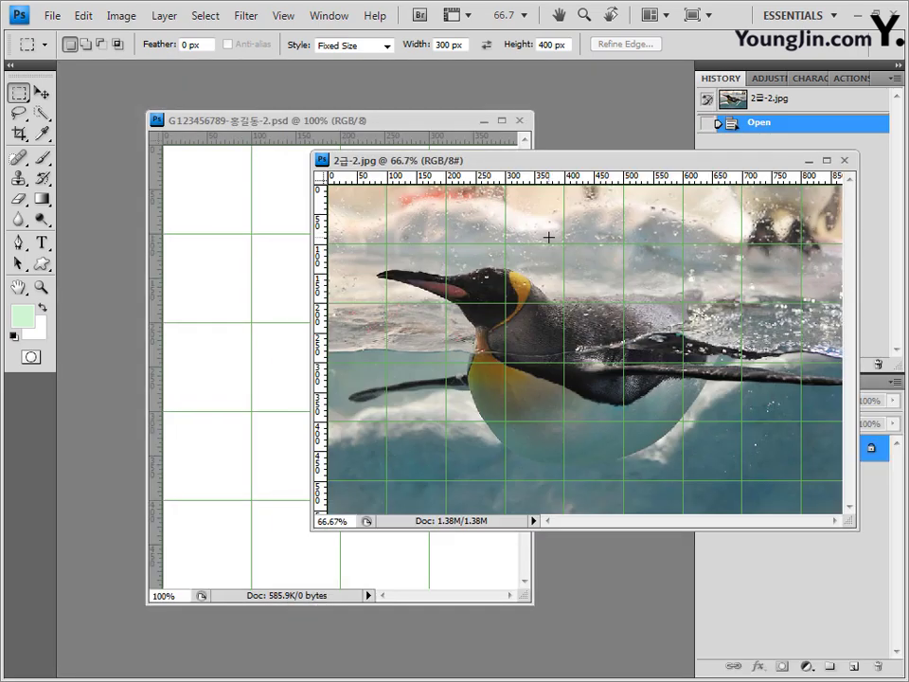
- Copy the entire penguin image, close its file and paste it as a new layer into the blank document
key("ctrl+a")
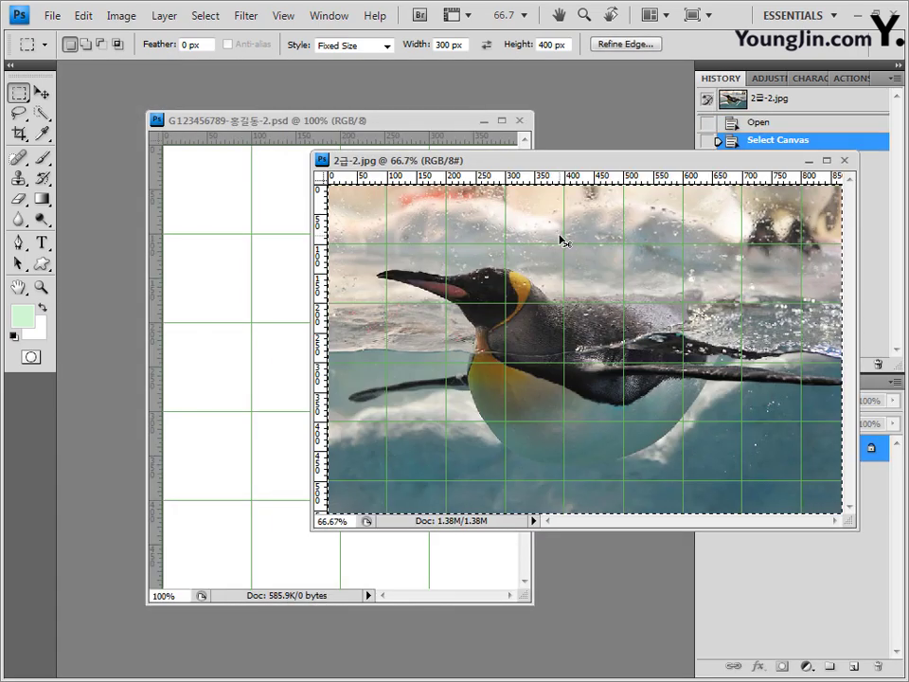
left_click(844, 160)
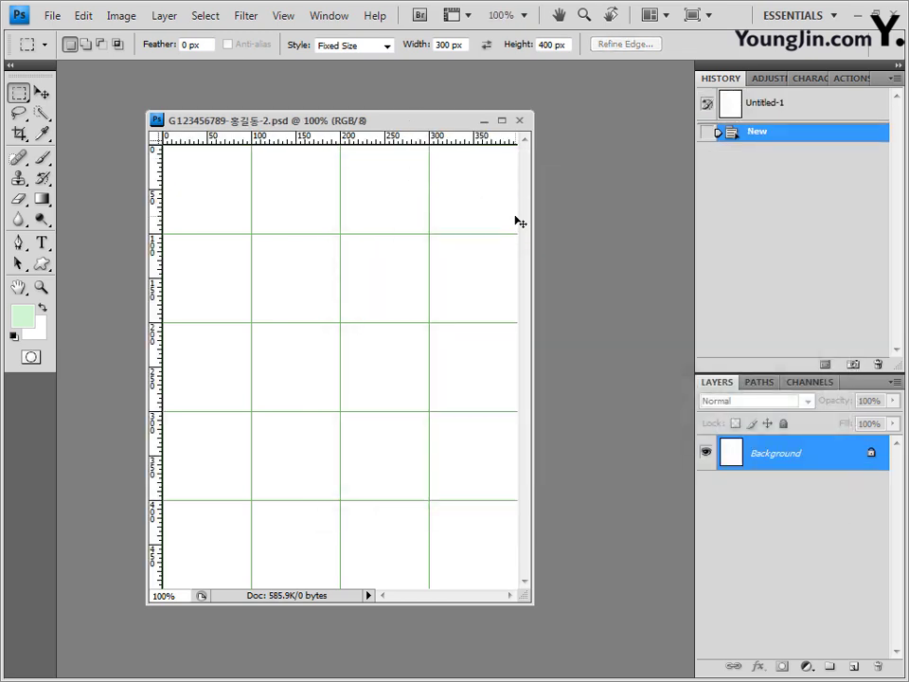
key("ctrl+v")
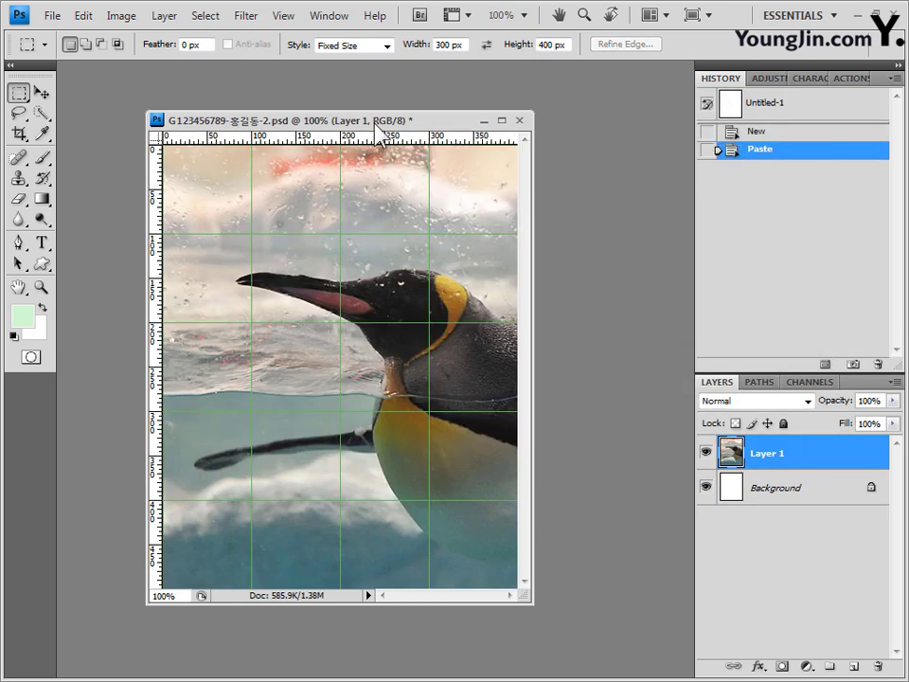
- Enlarge the document window and scale the pasted penguin layer proportionally to 90% with Free Transform
left_click_drag(285, 120, 228, 89)
left_click_drag(468, 568, 588, 636)
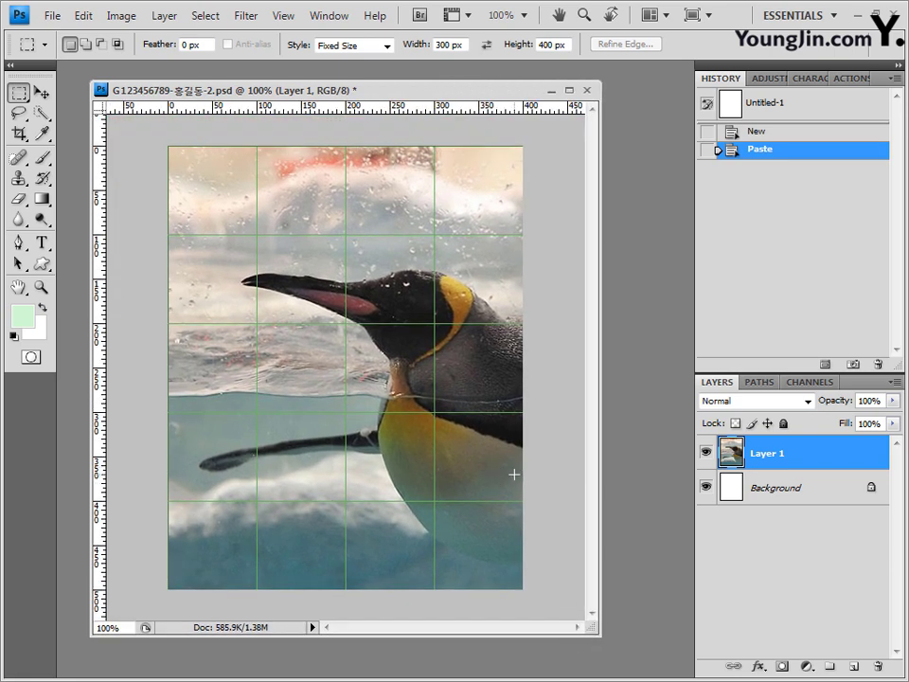
key("ctrl+t")
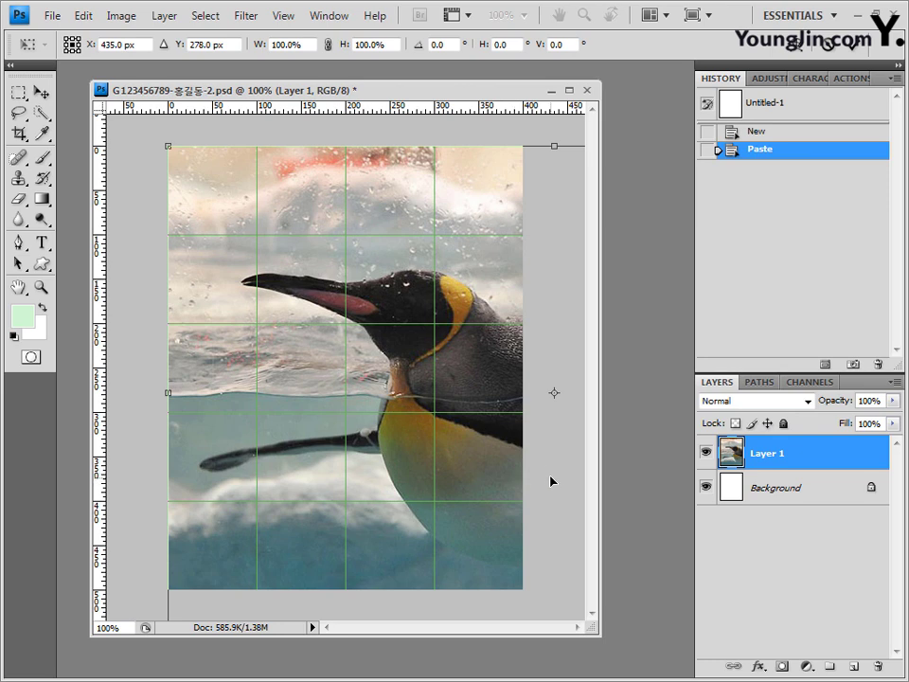
scroll(551, 482, "up", 1)
scroll(552, 483, "down", 2)
scroll(554, 485, "up", 1)
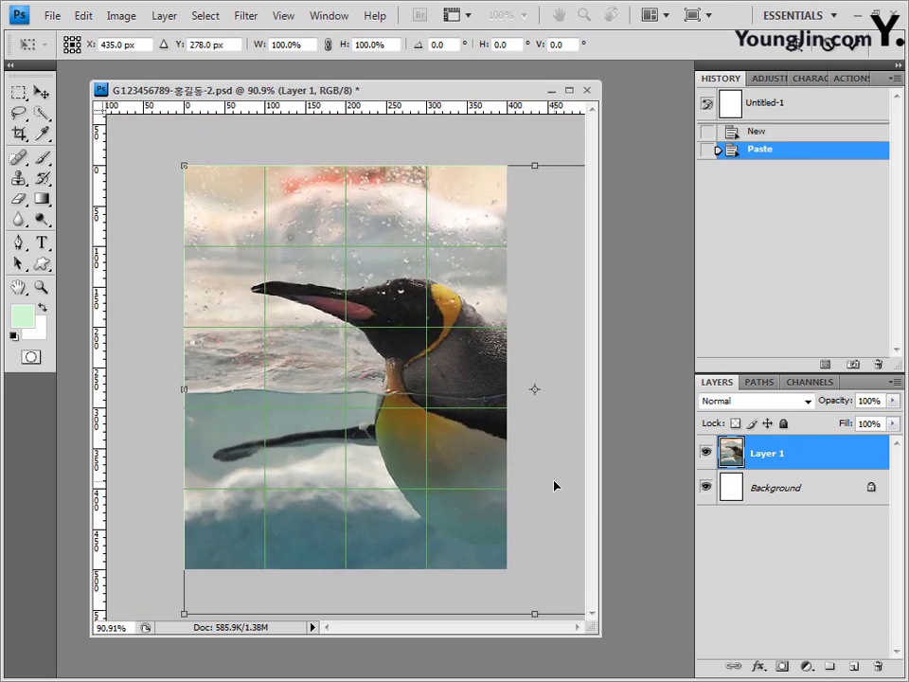
scroll(554, 485, "down", 1)
scroll(554, 485, "up", 2)
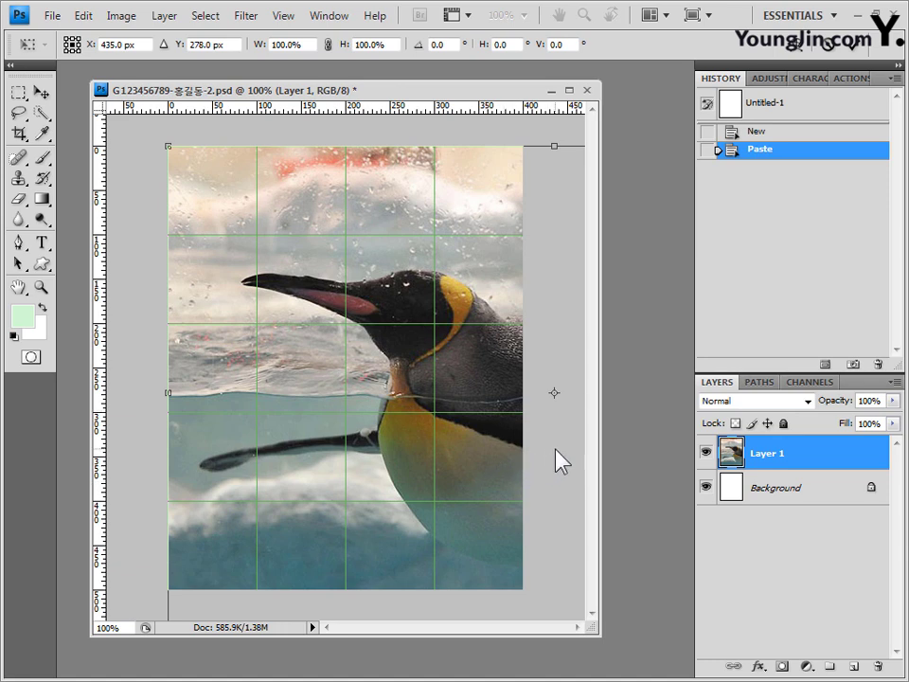
scroll(559, 456, "down", 3)
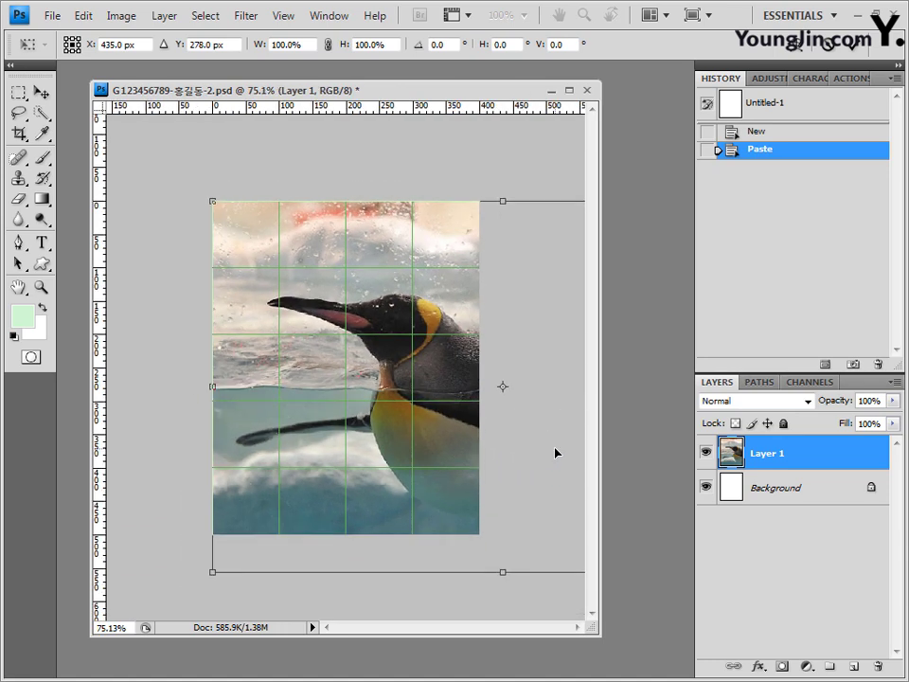
scroll(555, 453, "down", 3)
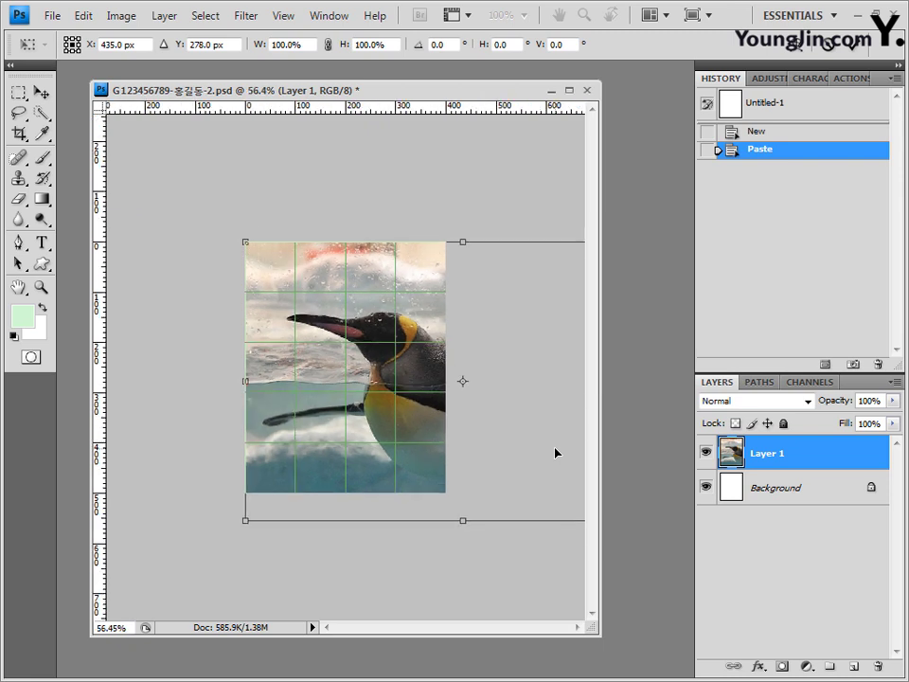
left_click_drag(245, 520, 274, 487)
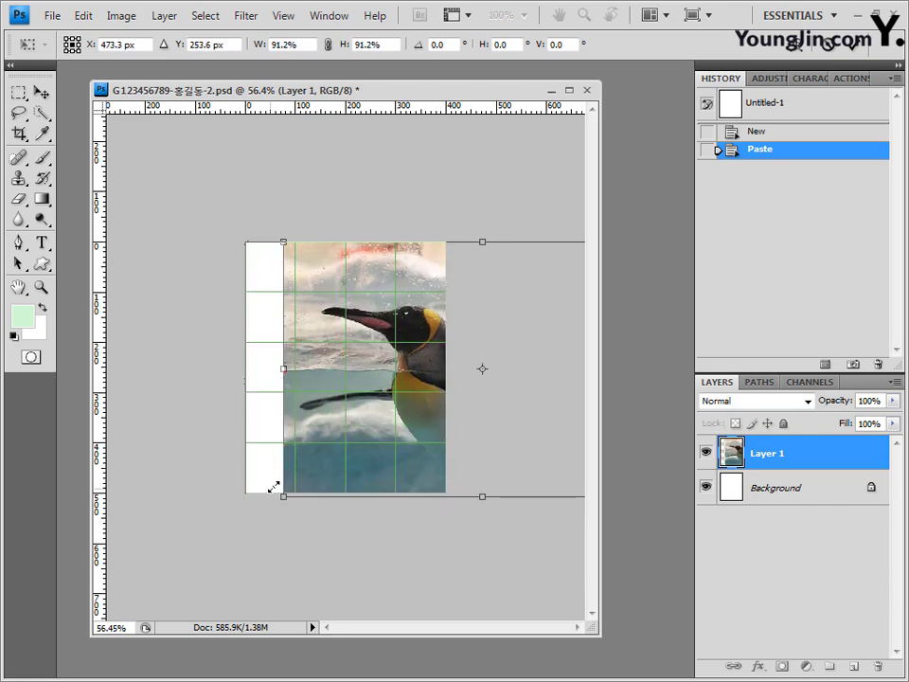
left_click(288, 19)
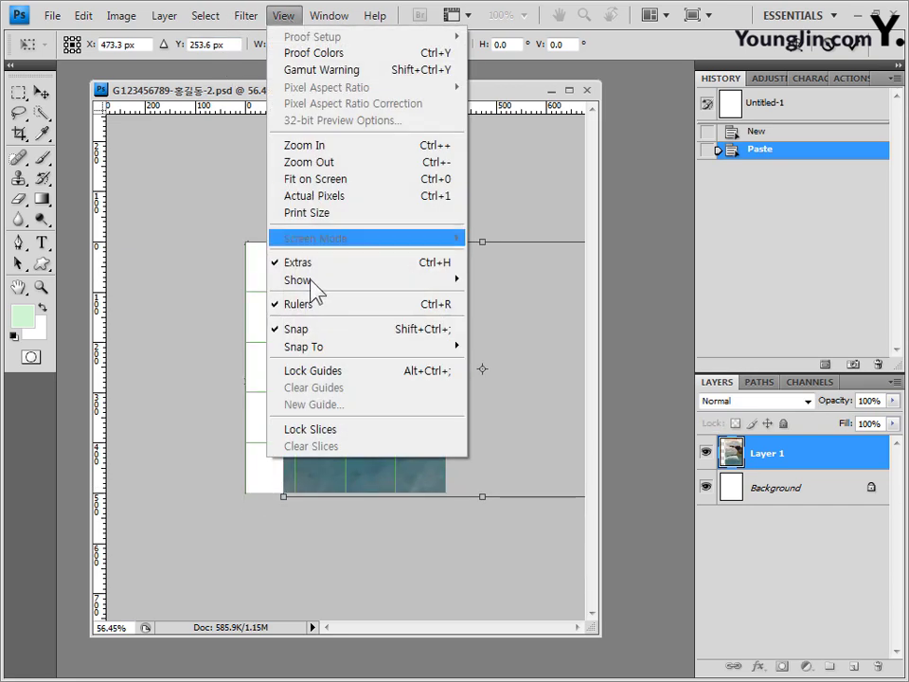
left_click(499, 95)
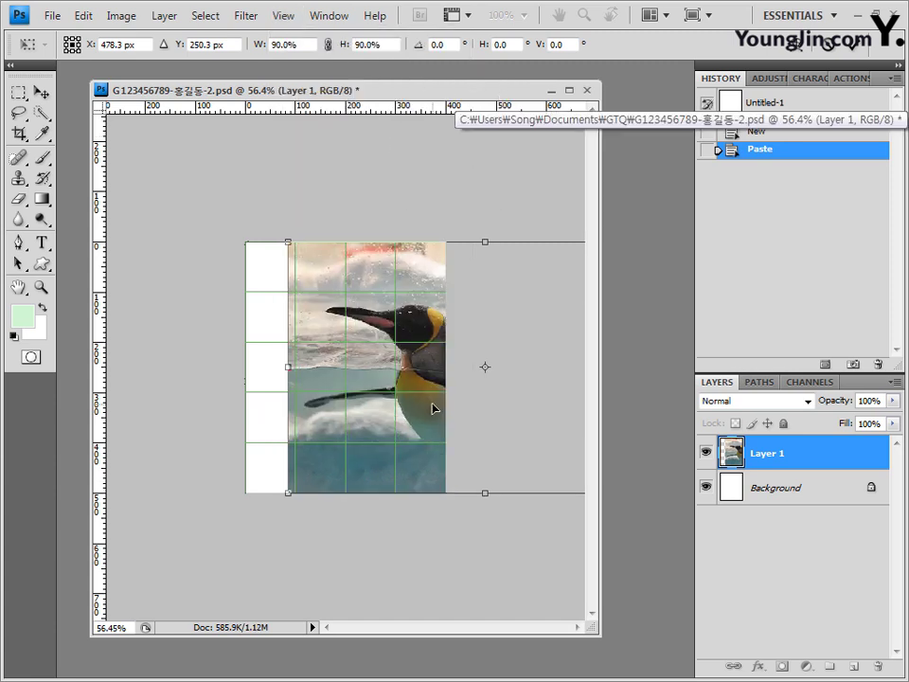
- Shift the scaled penguin photo to the canvas's left edge so it fills the canvas, and apply the transform at 100% zoom
left_click_drag(431, 407, 388, 415)
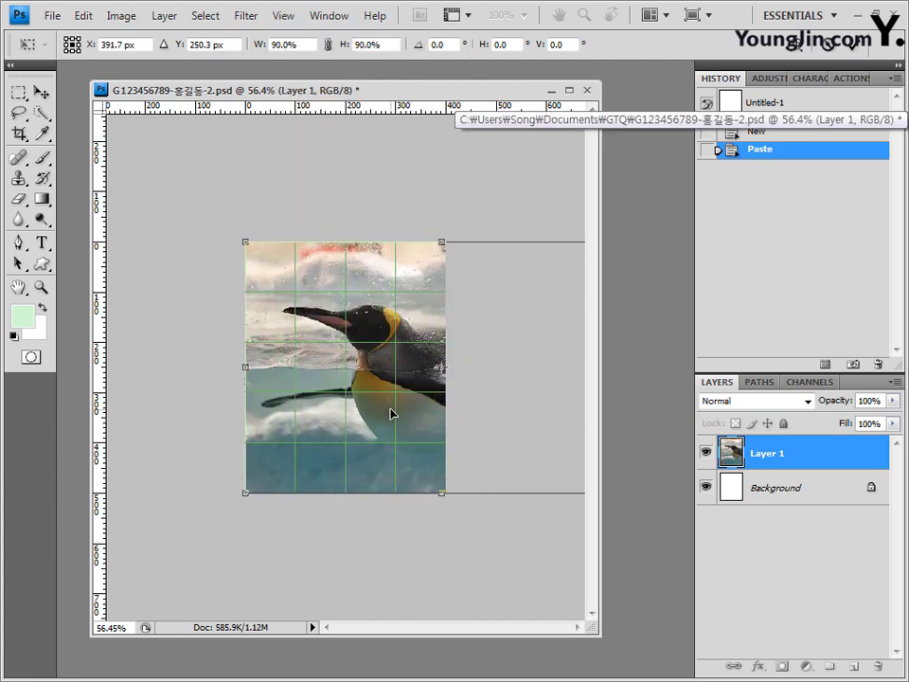
key("ctrl+1")
left_click_drag(598, 634, 582, 651)
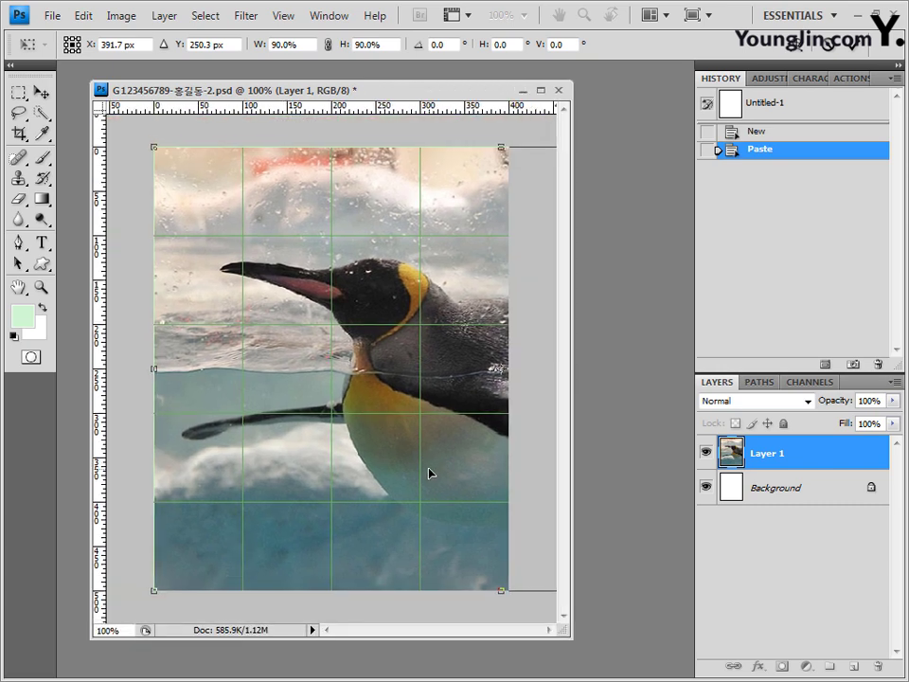
key("Return")
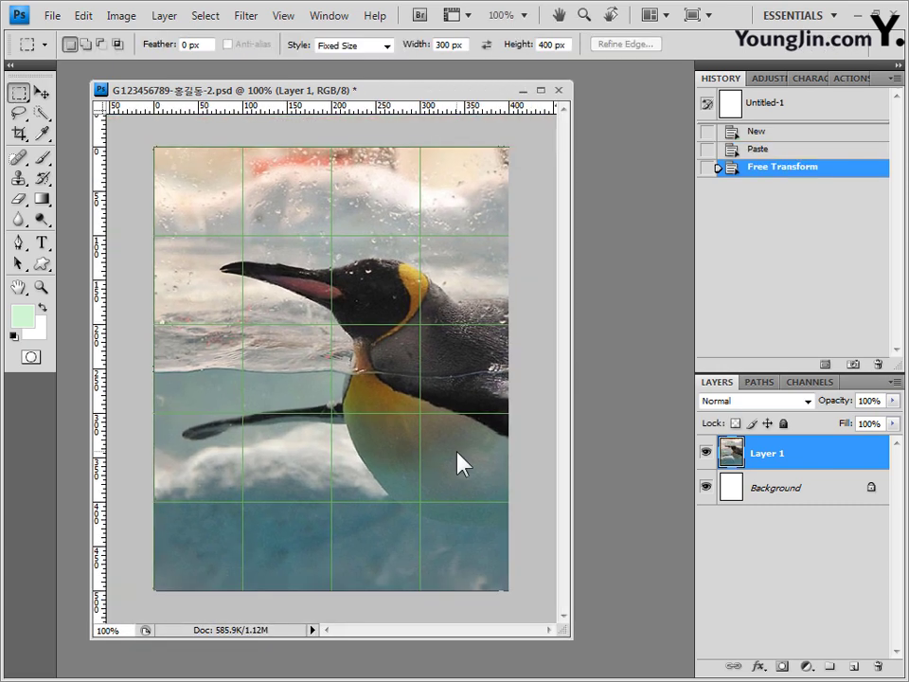
- Duplicate the penguin layer and apply the Patchwork texture filter to the copy with Square Size 4 and Relief 8
key("v")
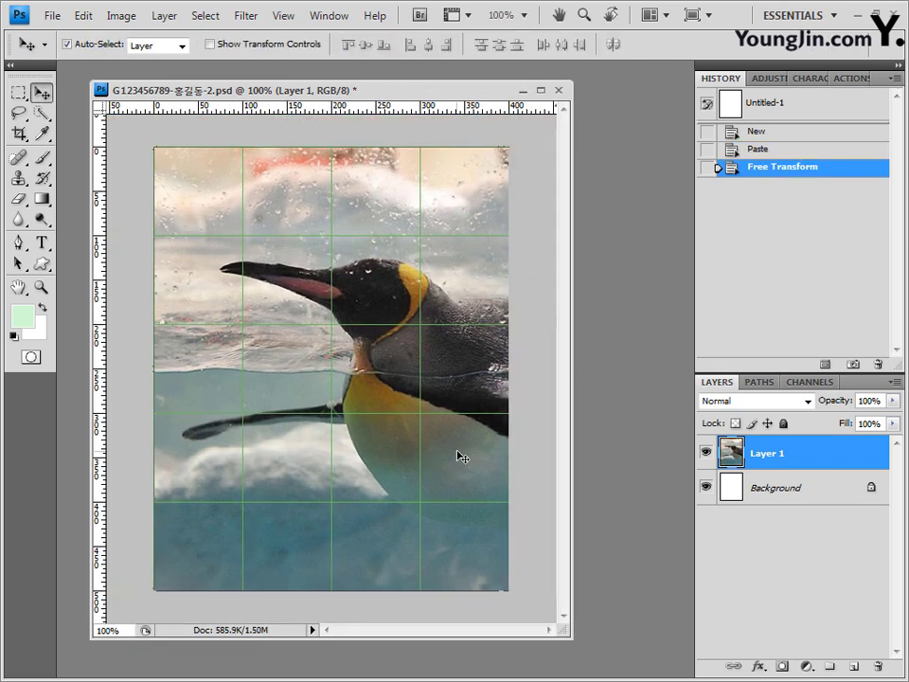
key("ctrl+j")
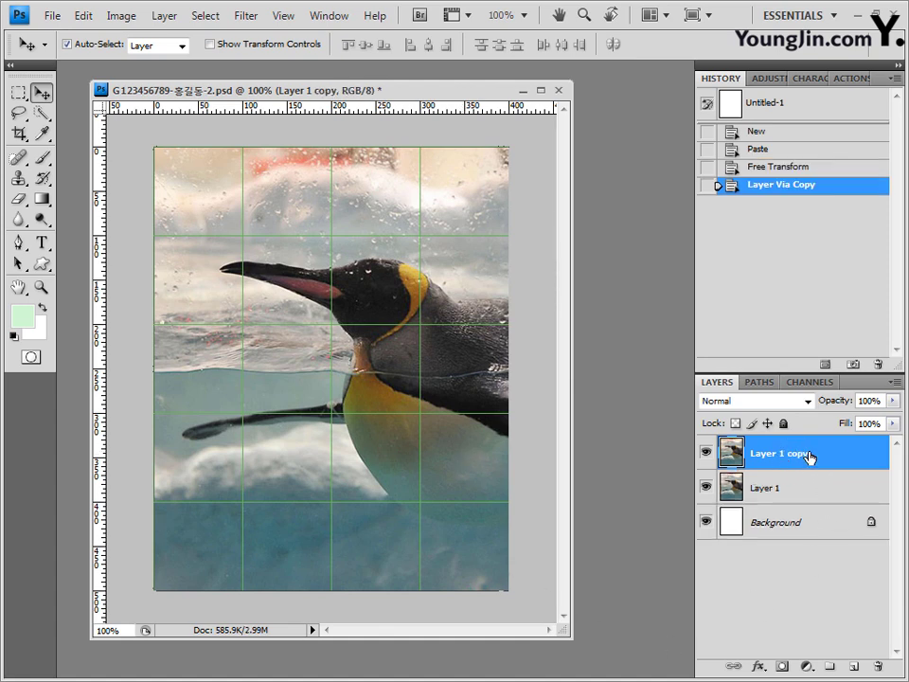
left_click(245, 19)
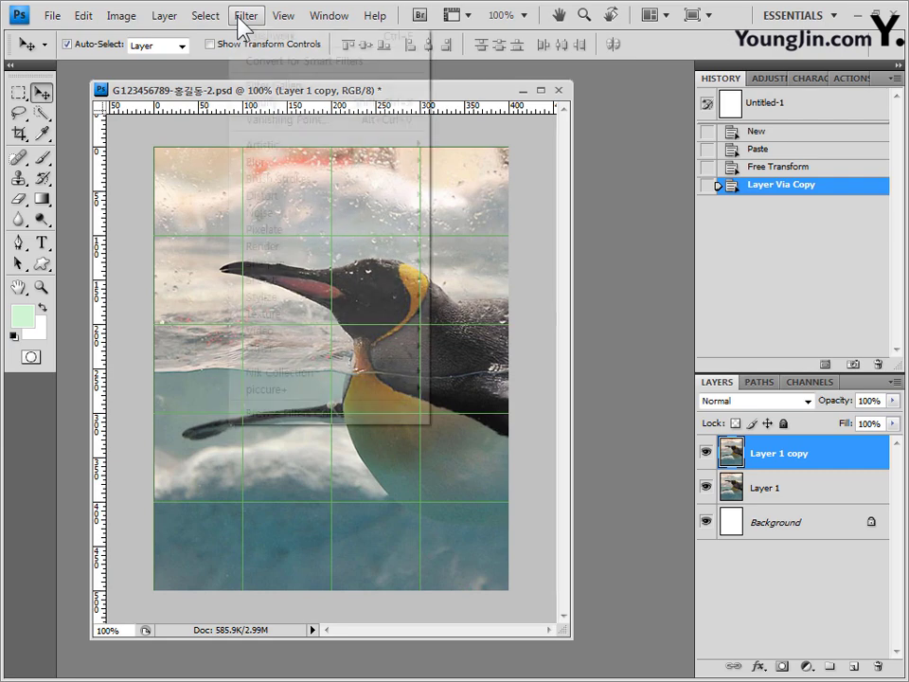
mouse_move(325, 314)
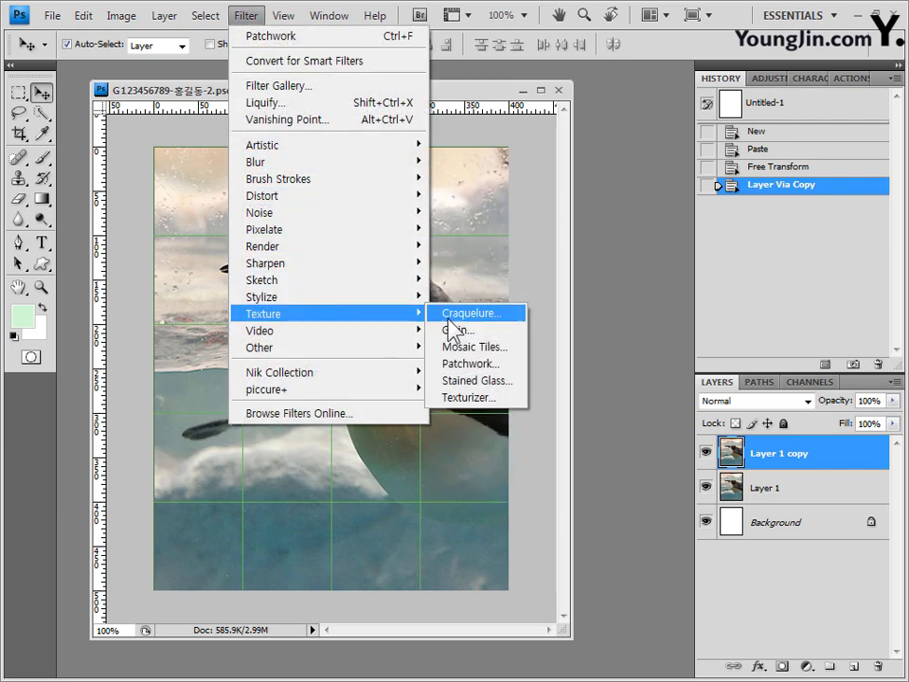
left_click(502, 368)
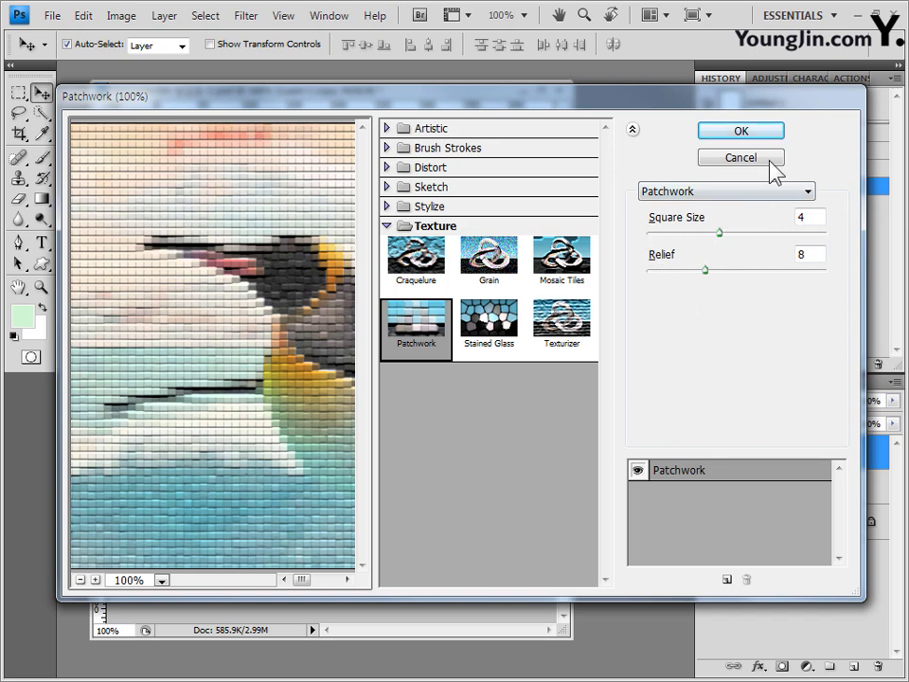
left_click(764, 135)
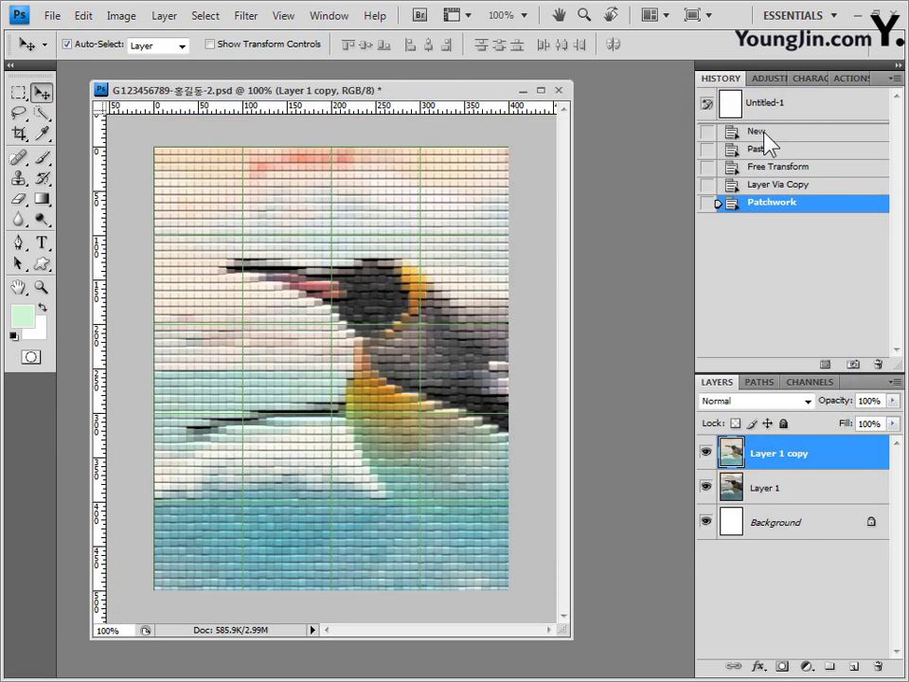
- Make a fixed-size 300 × 400 px rectangular marquee selection with 0 px feather, centred on the canvas
left_click(18, 93)
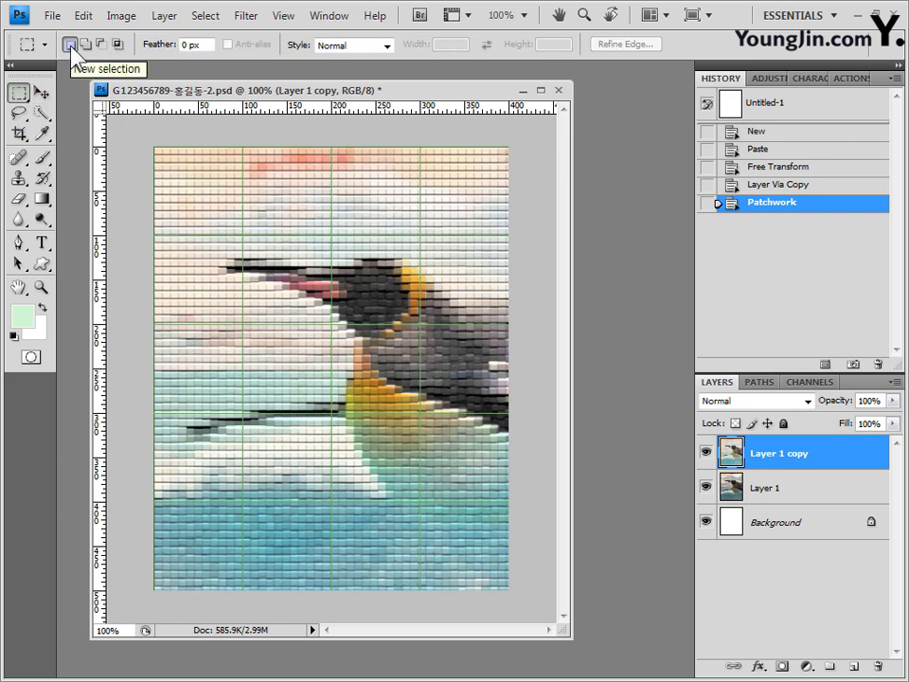
left_click(177, 46)
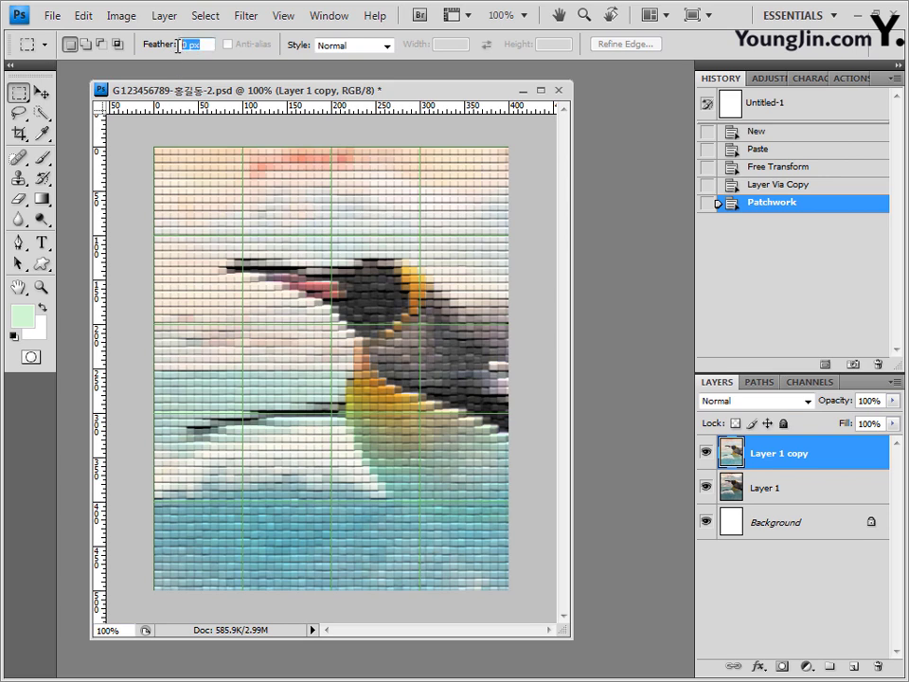
type("0")
left_click(359, 45)
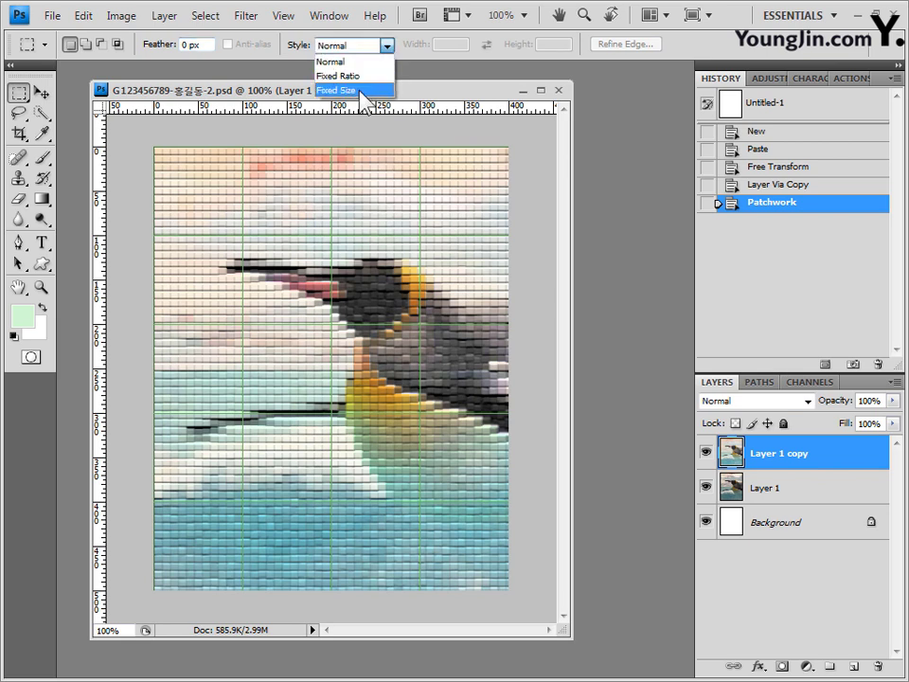
left_click(358, 90)
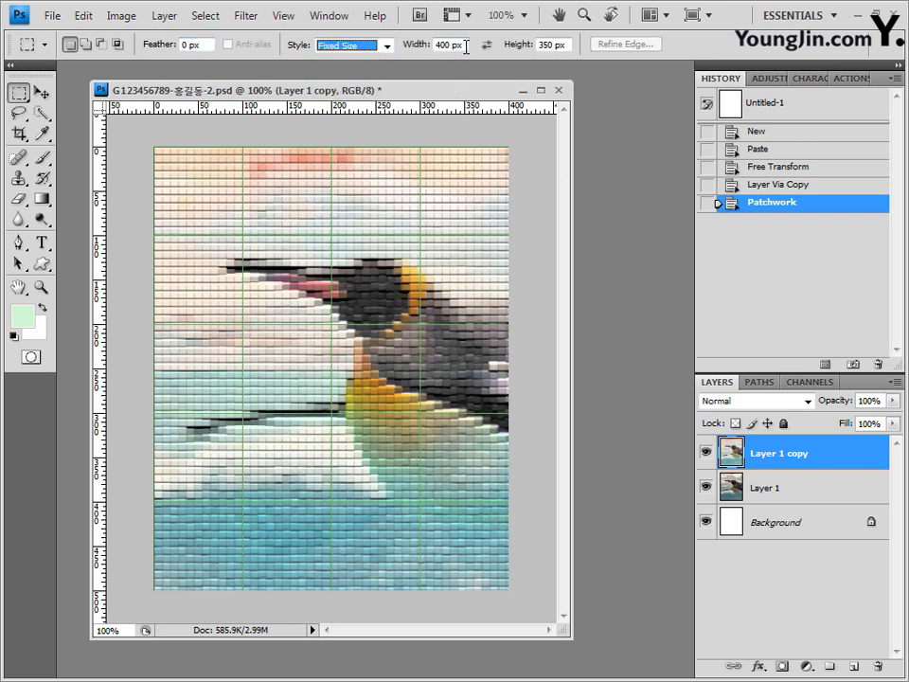
left_click(424, 45)
type("300")
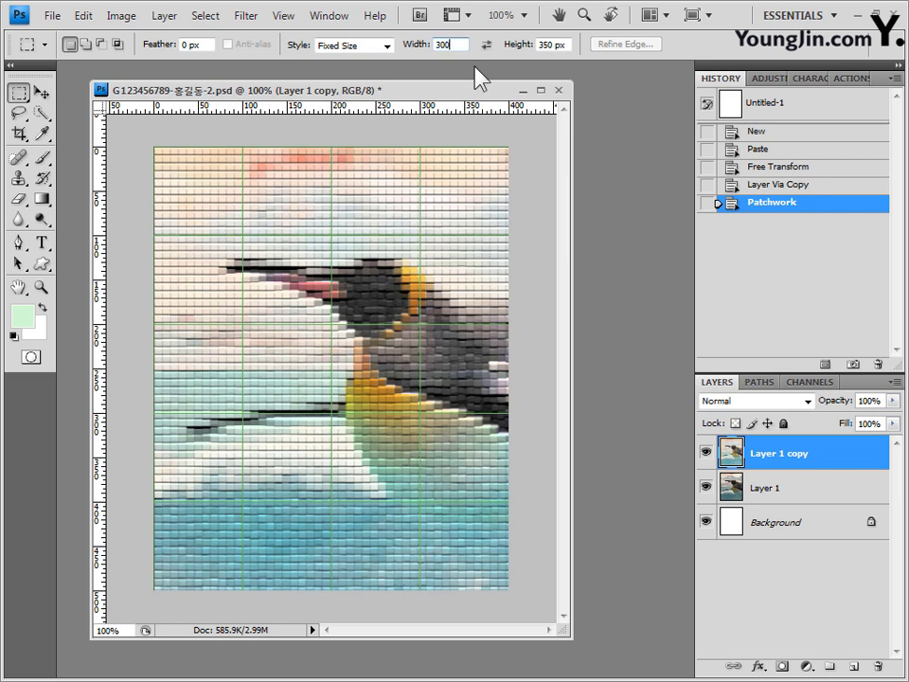
left_click(564, 45)
left_click(517, 45)
type("400")
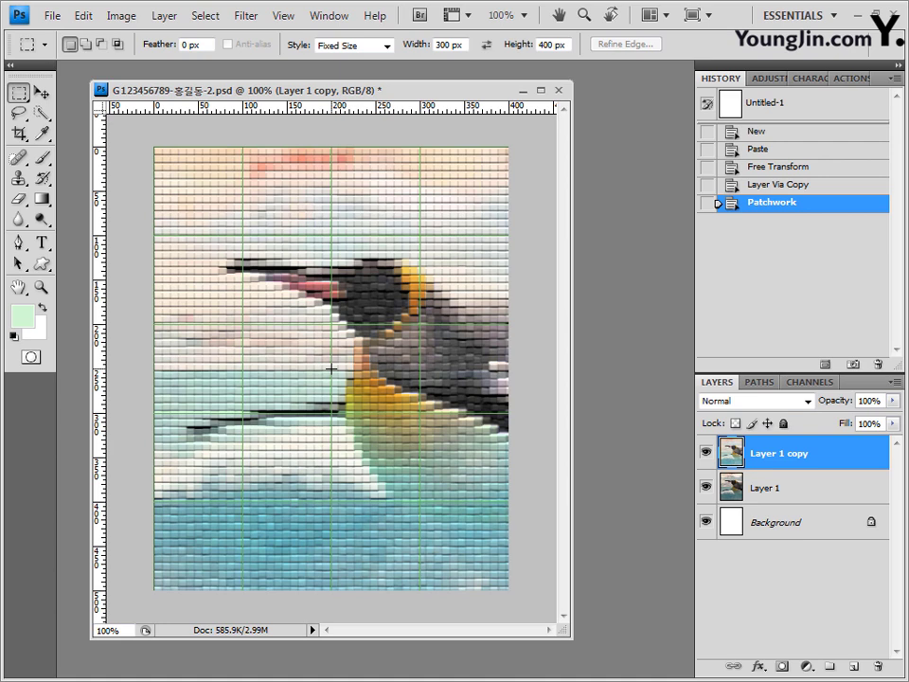
left_click(331, 368, "alt")
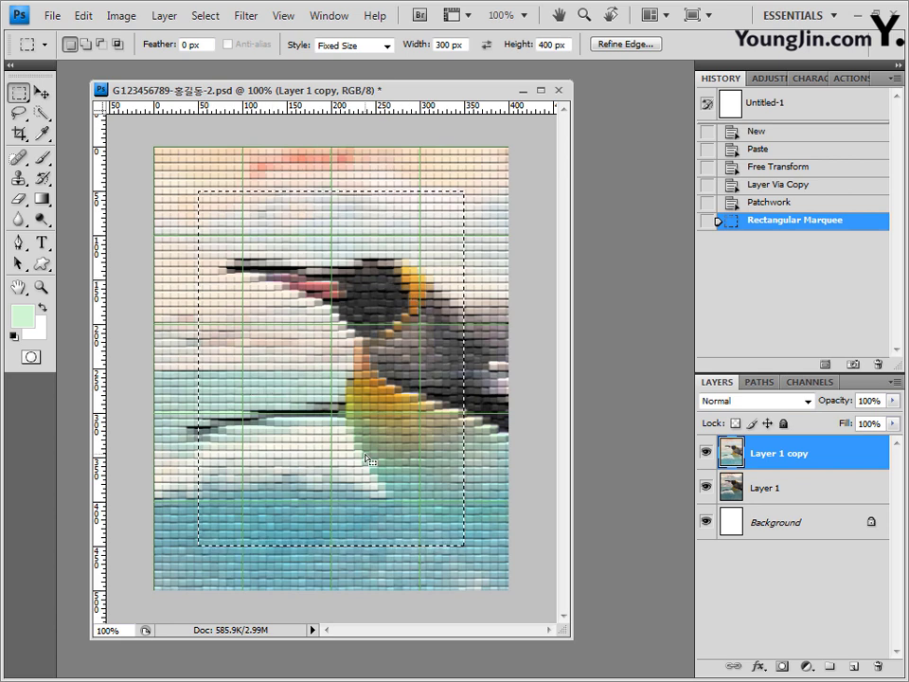
- Smooth the selection with a 5-pixel sample radius and delete the selected area from the Patchwork layer
left_click(207, 16)
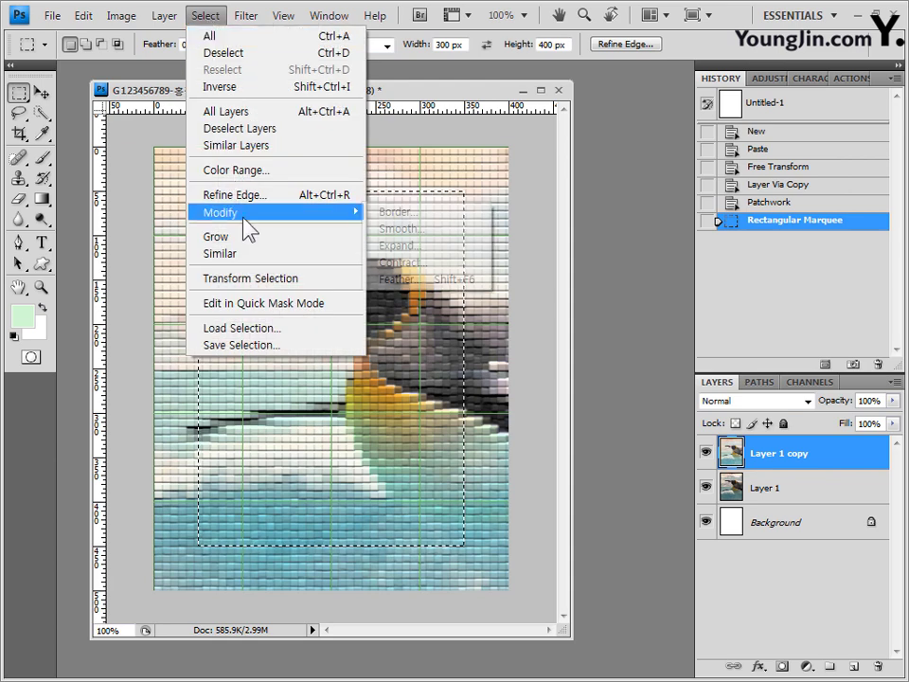
mouse_move(352, 220)
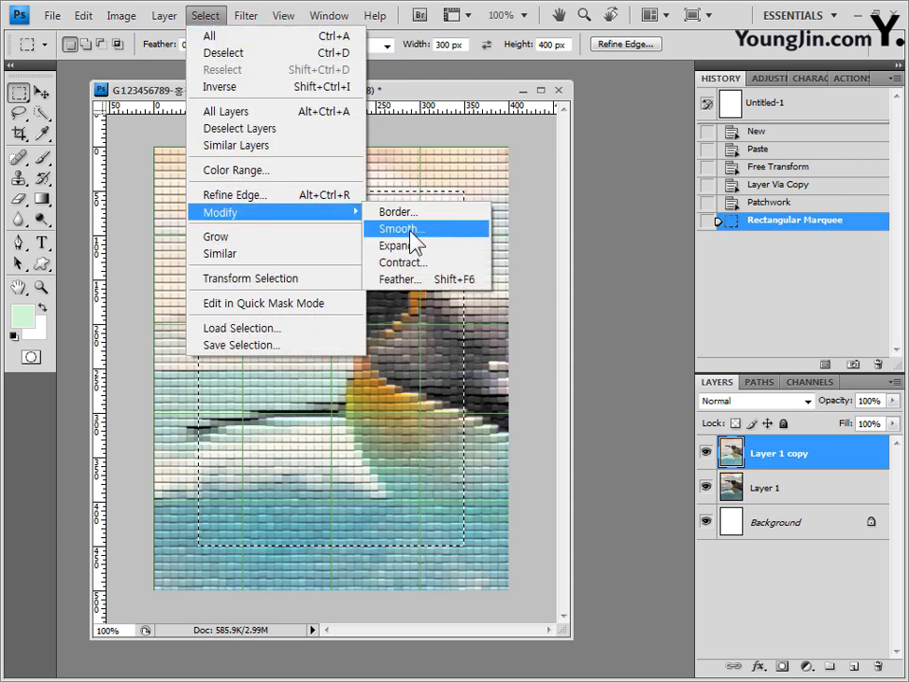
left_click(409, 228)
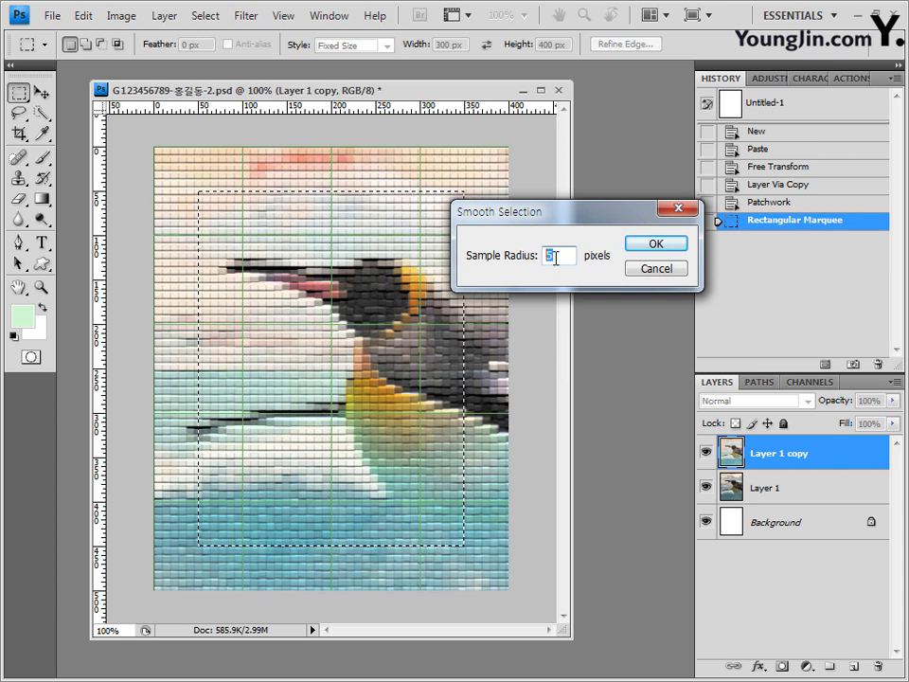
left_click(672, 251)
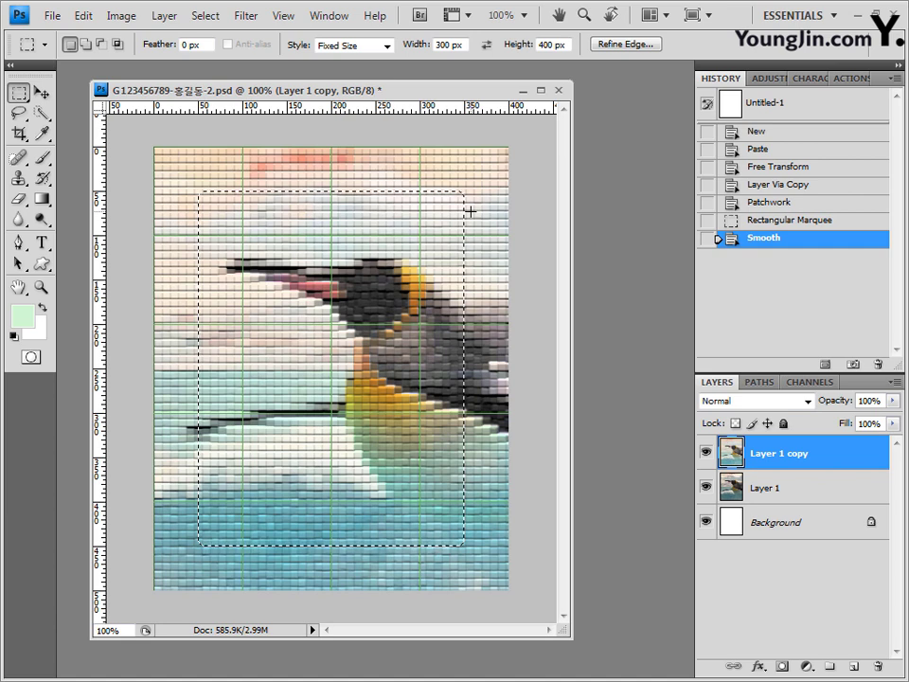
key("Delete")
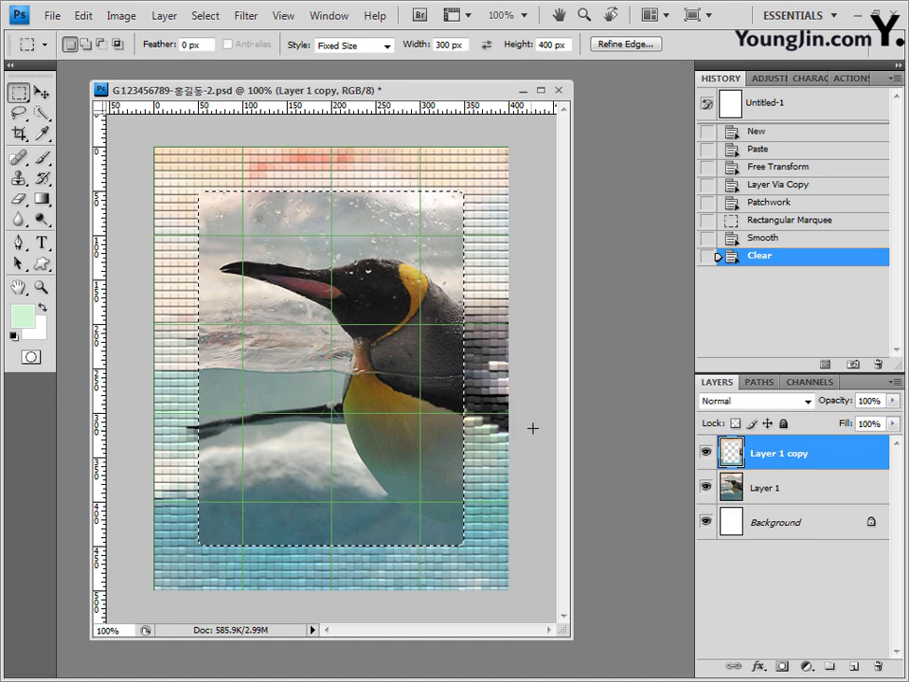
- Stroke the selection on the Patchwork layer with a 5 px inside line in color cc66ff, and deselect
left_click(84, 16)
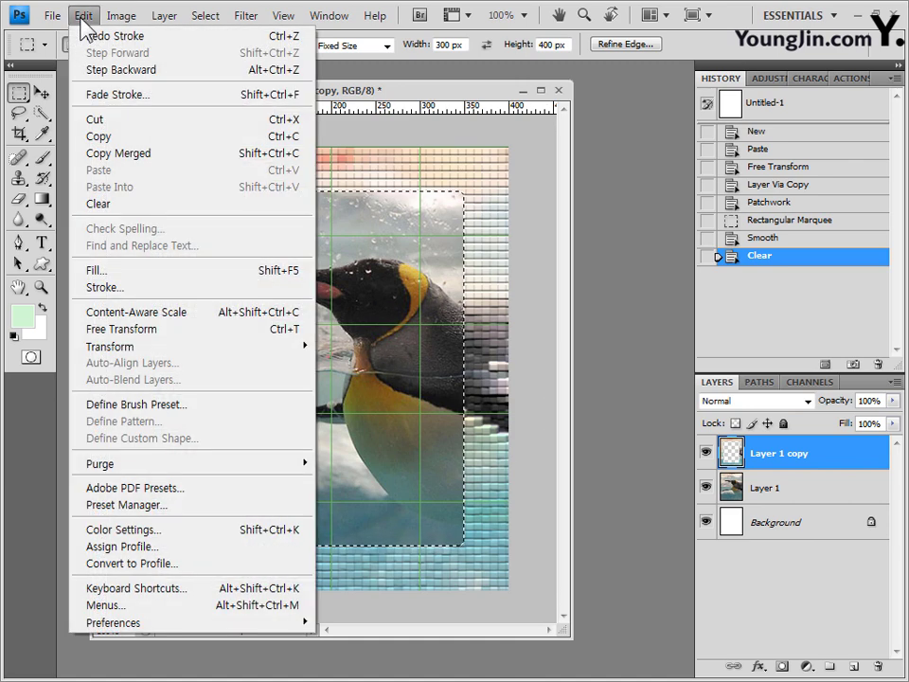
left_click(133, 288)
mouse_move(564, 134)
left_mouse_down()
mouse_move(585, 158)
mouse_move(574, 214)
left_mouse_up()
type("5")
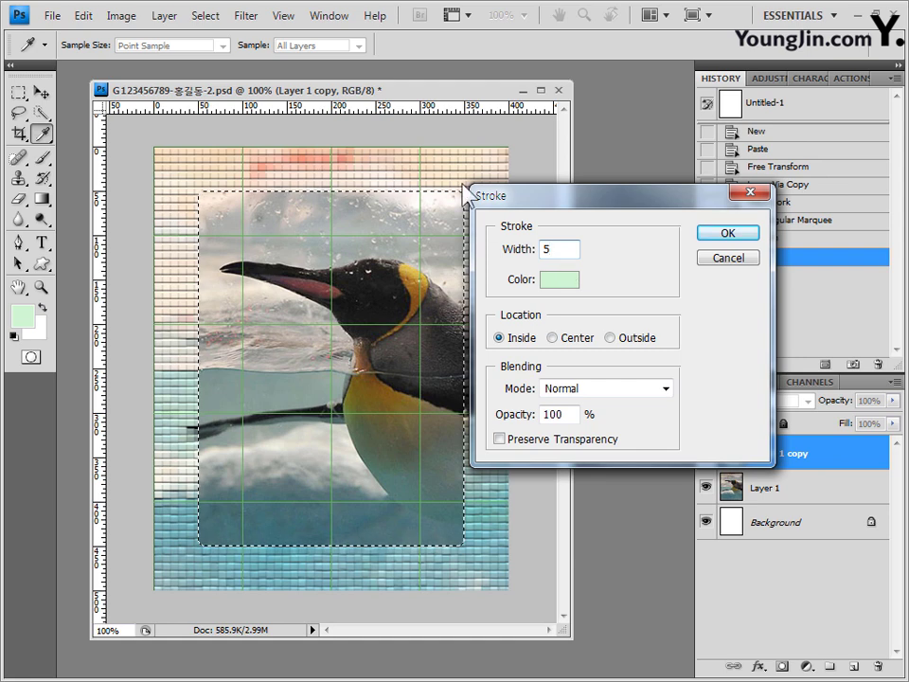
left_click(549, 280)
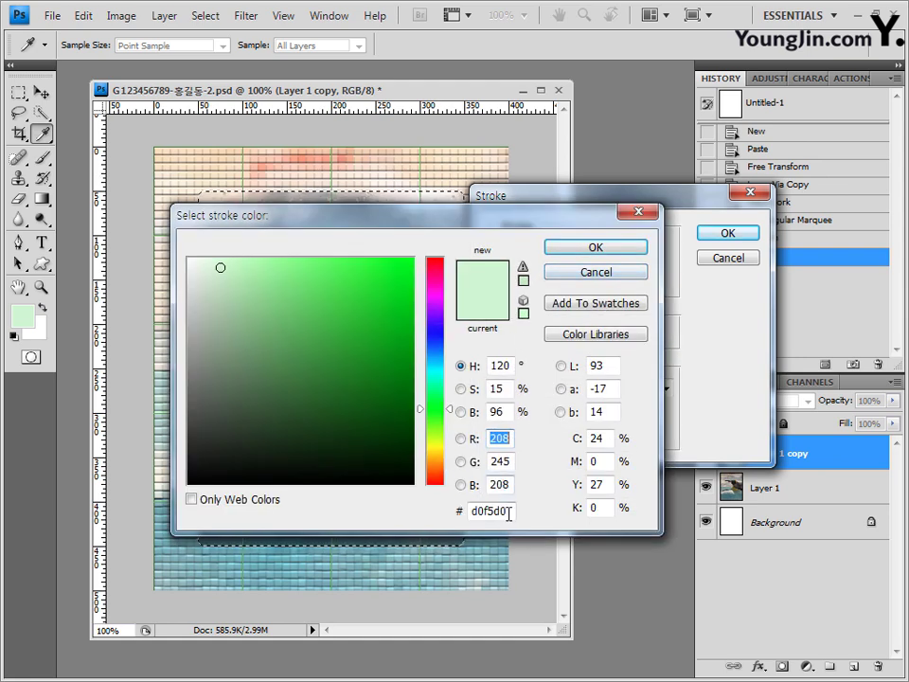
left_click_drag(509, 512, 459, 512)
type("cc66ff")
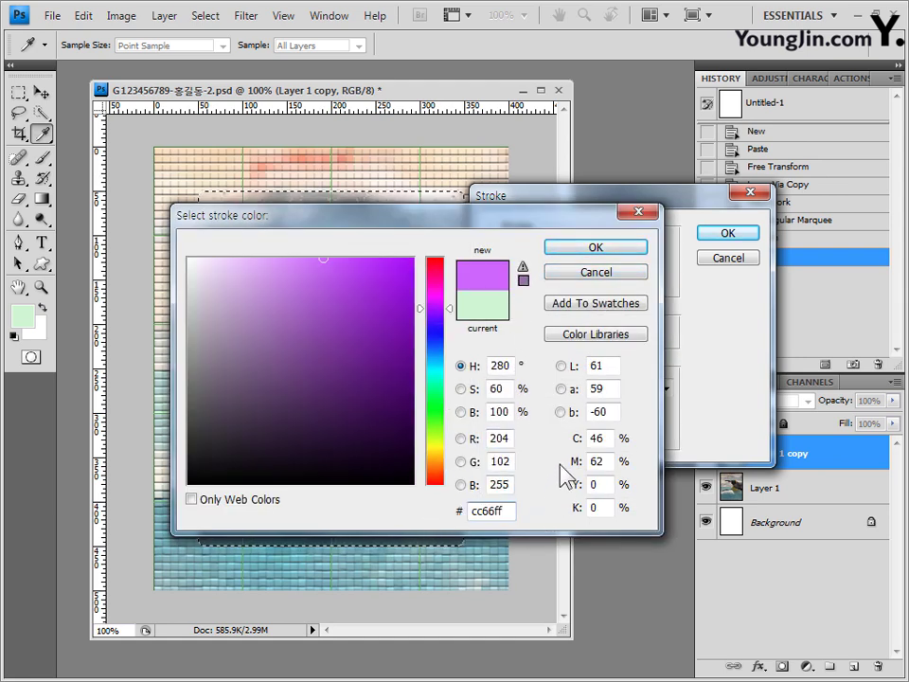
left_click(627, 247)
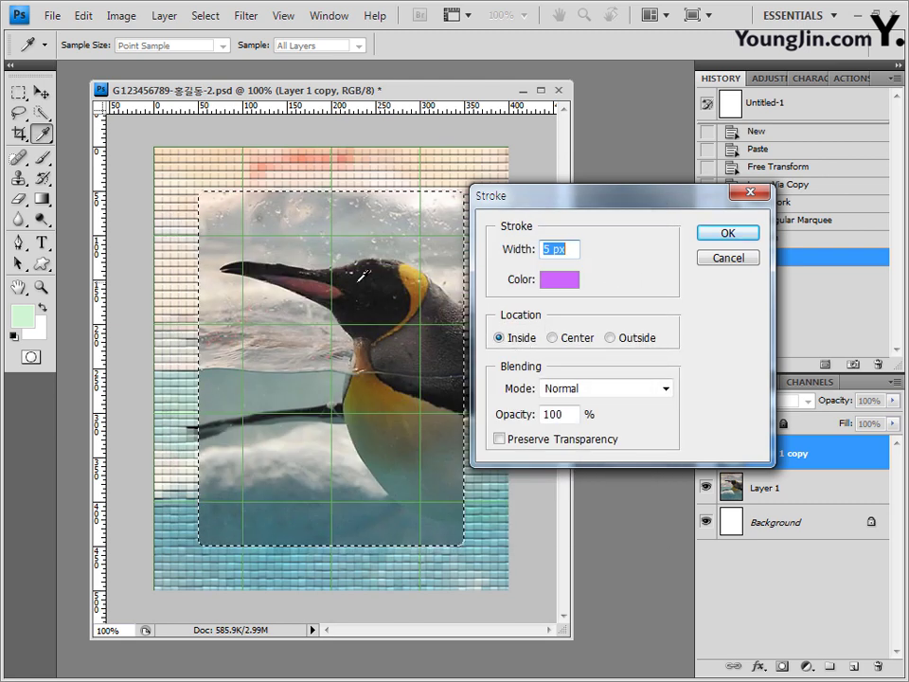
left_click(527, 341)
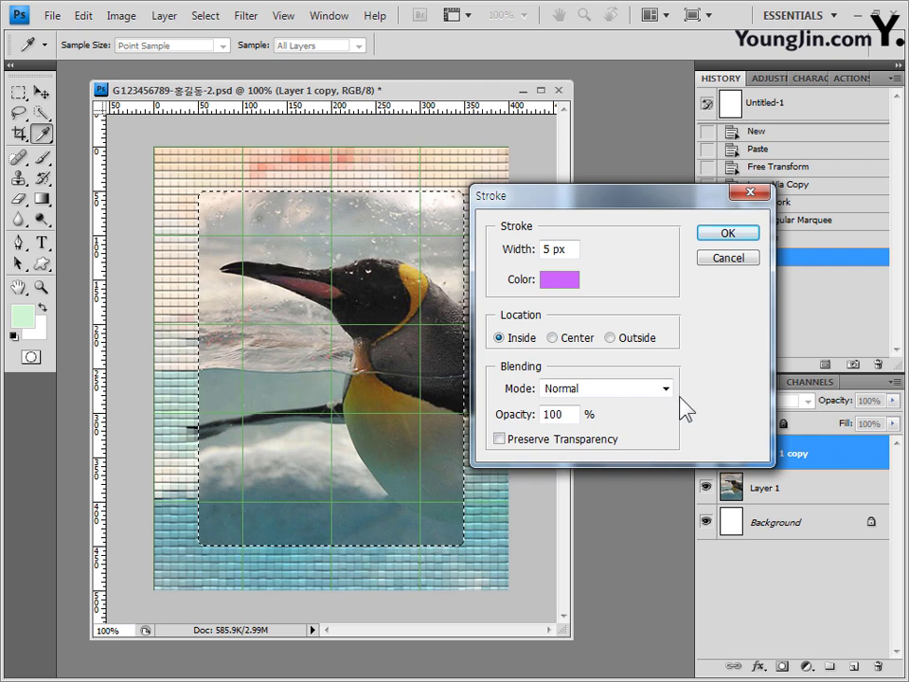
left_click(744, 238)
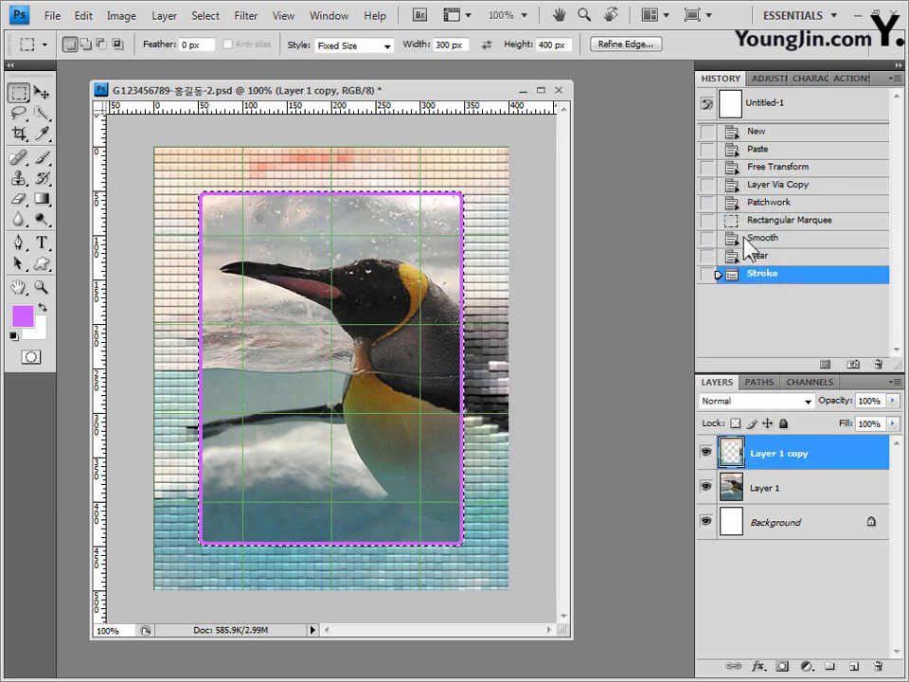
left_click(209, 16)
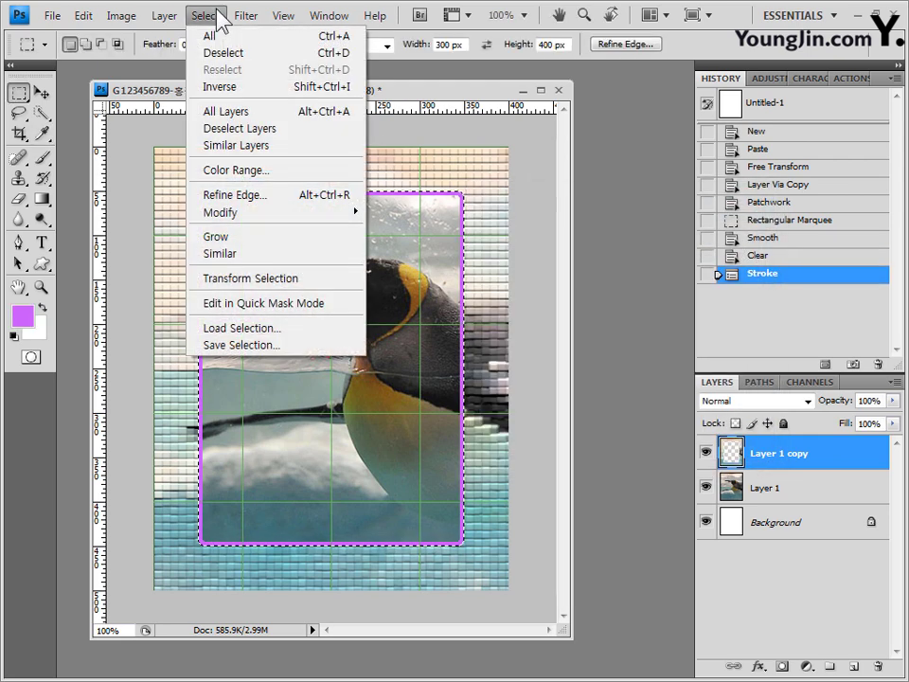
left_click(238, 54)
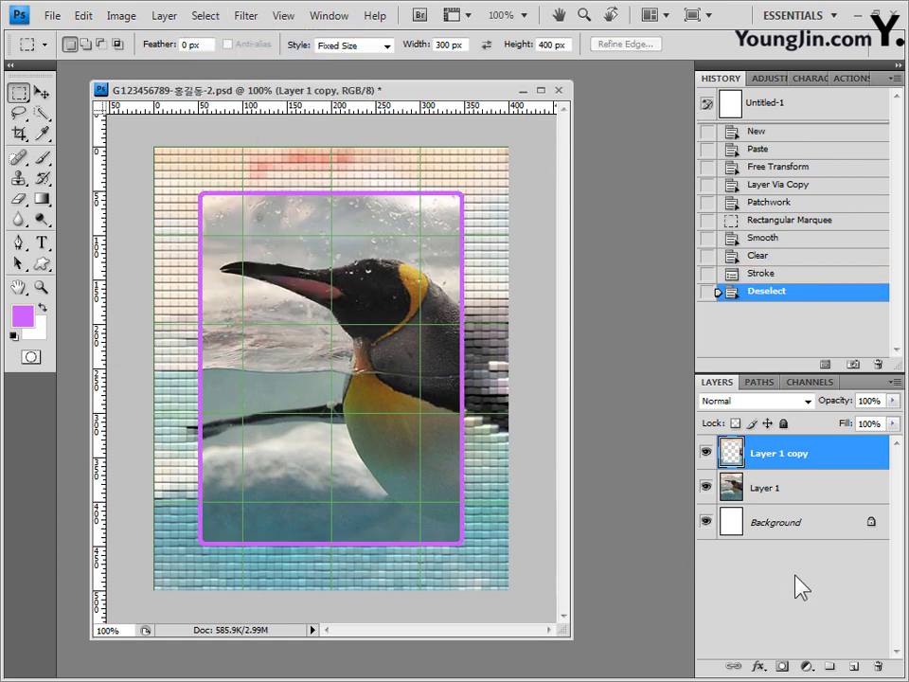
- Add a Drop Shadow layer style to Layer 1 copy, keeping the default settings
left_click(758, 665)
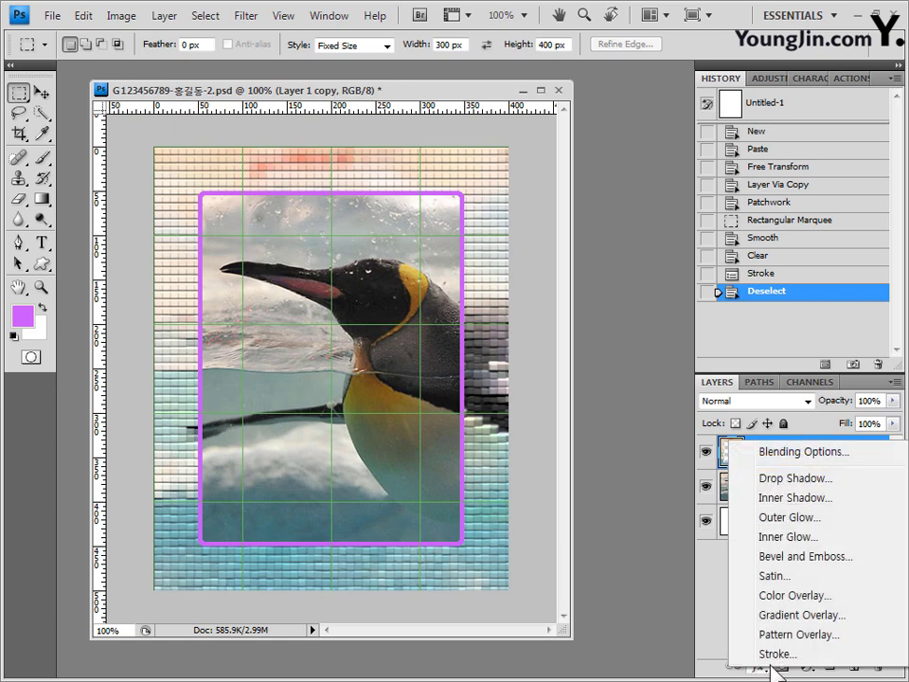
left_click(813, 483)
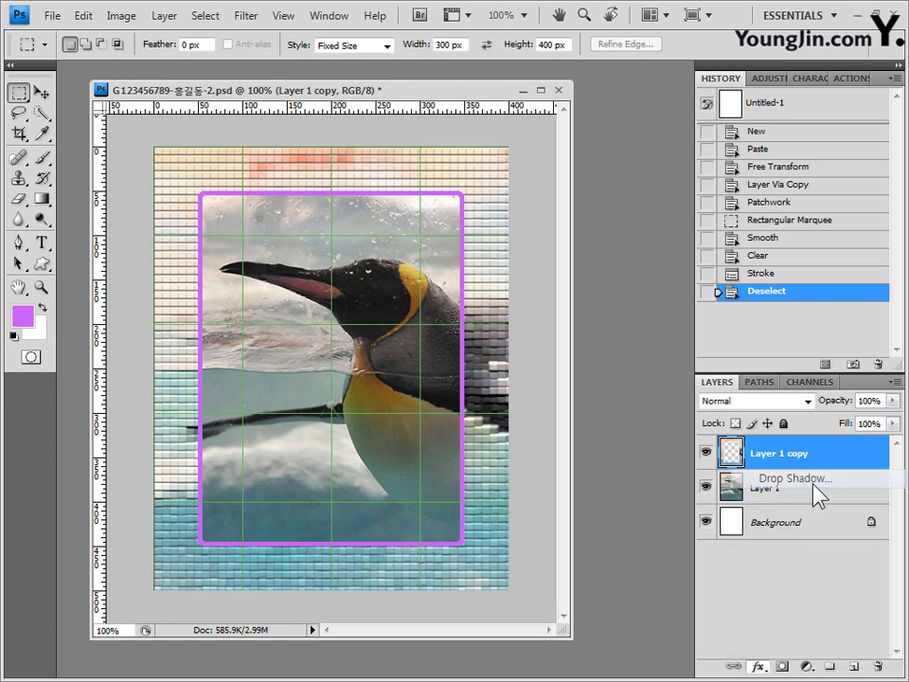
left_click(666, 201)
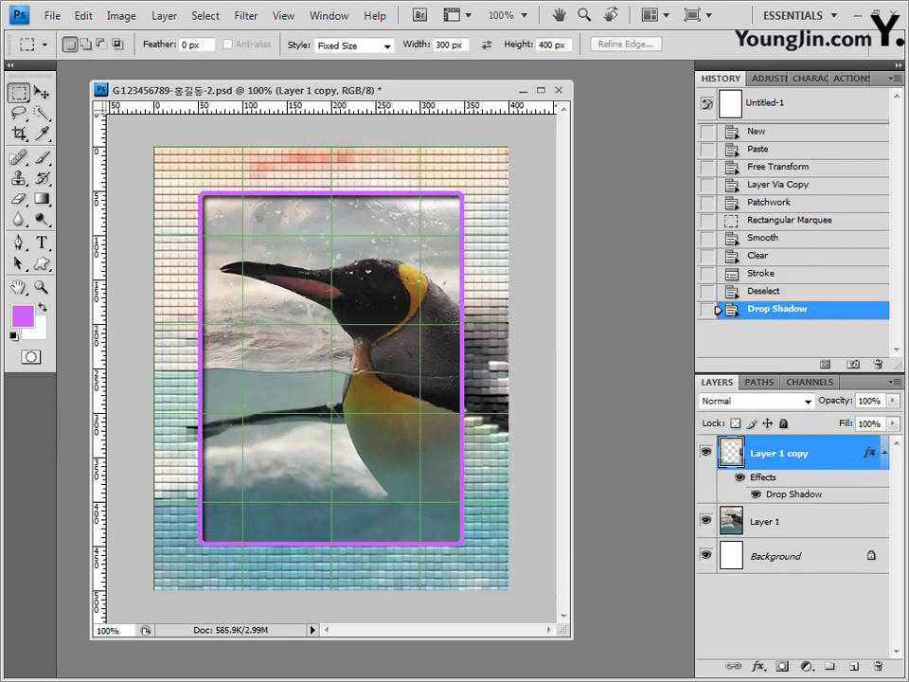
- Open the seahorse image 2급-3.jpg from the 기출 유형 문제 1회 folder and hide its grid
key("alt+Tab")
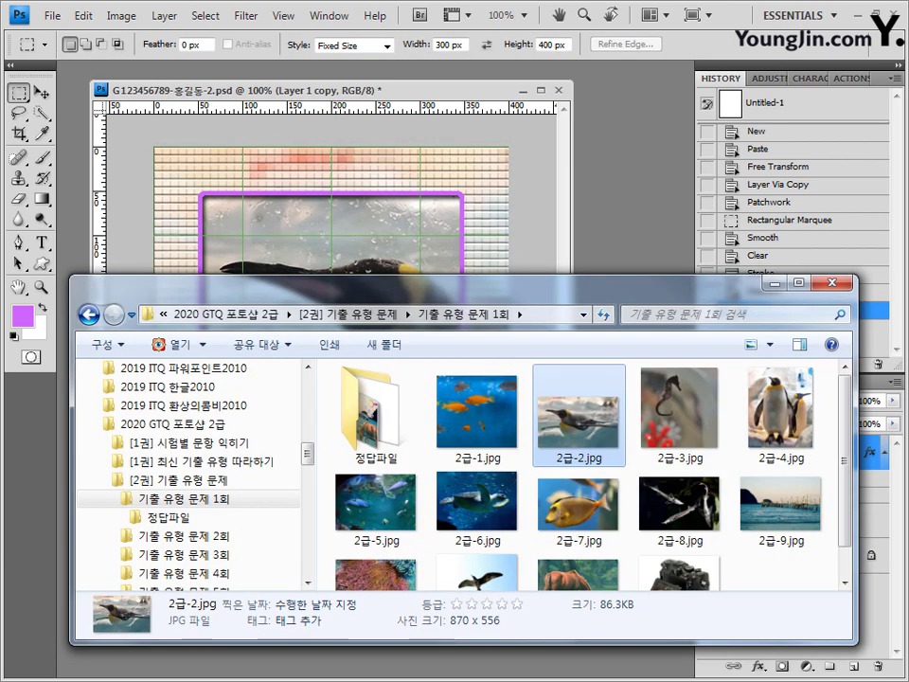
left_click_drag(679, 407, 625, 203)
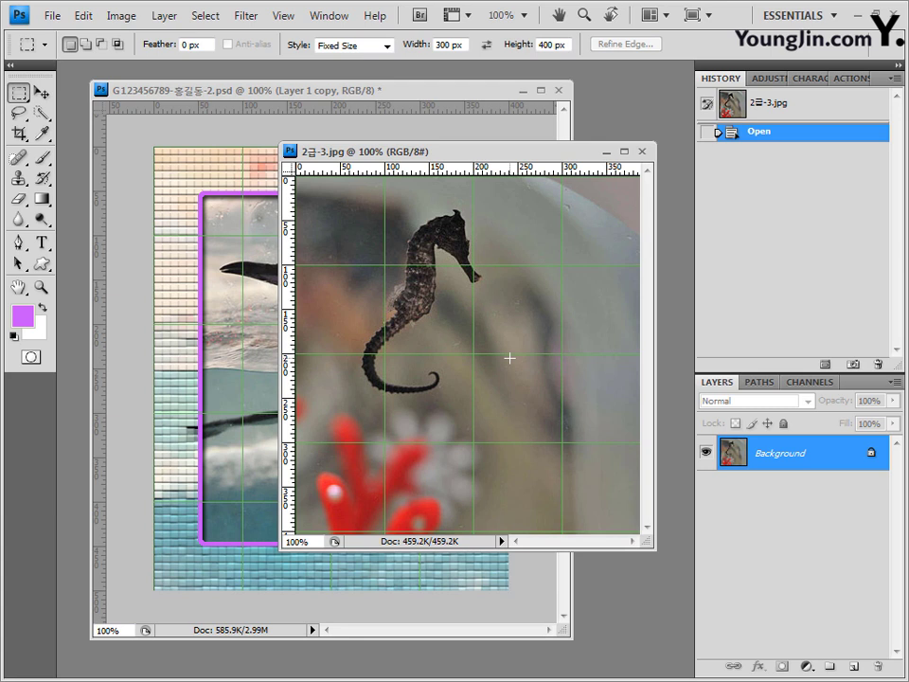
key("ctrl+apostrophe")
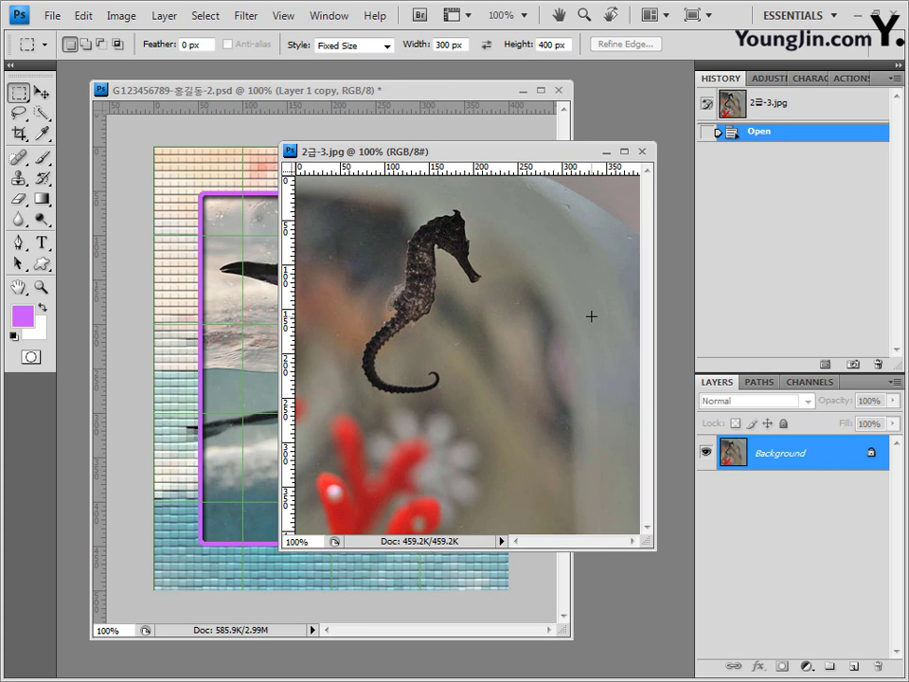
- Select the seahorse's head, body and the upper part of its tail using Quick Selection with a 7 px brush
scroll(595, 312, "up", 3)
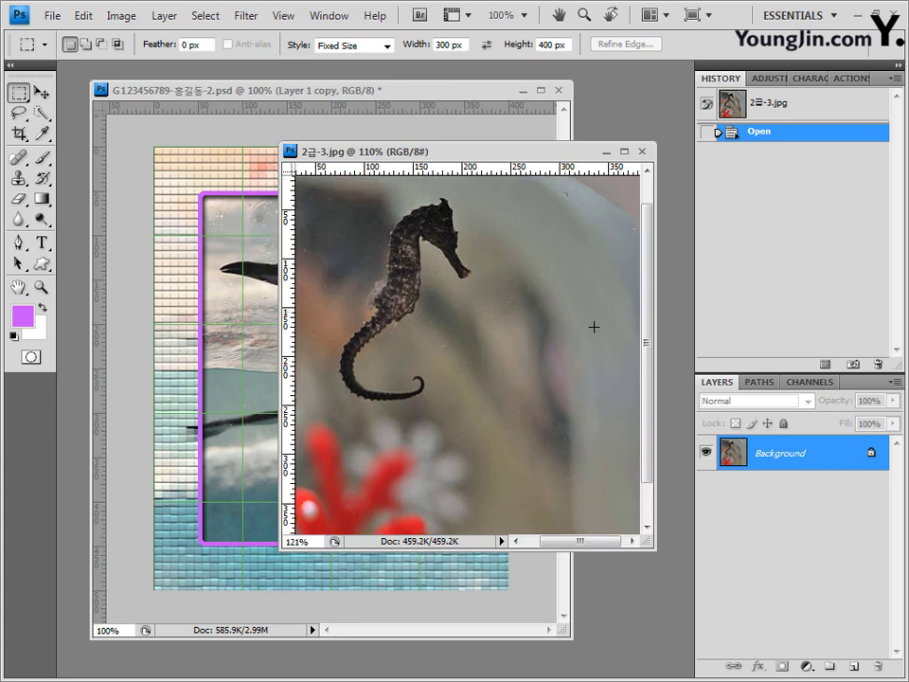
left_click_drag(560, 541, 538, 543)
scroll(549, 465, "up", 3)
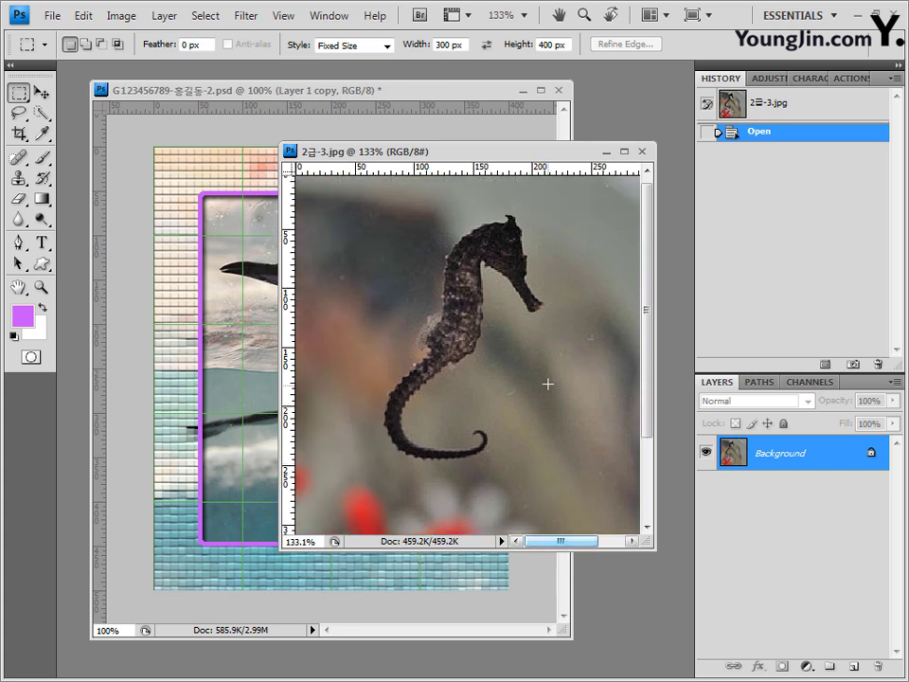
left_click(42, 114)
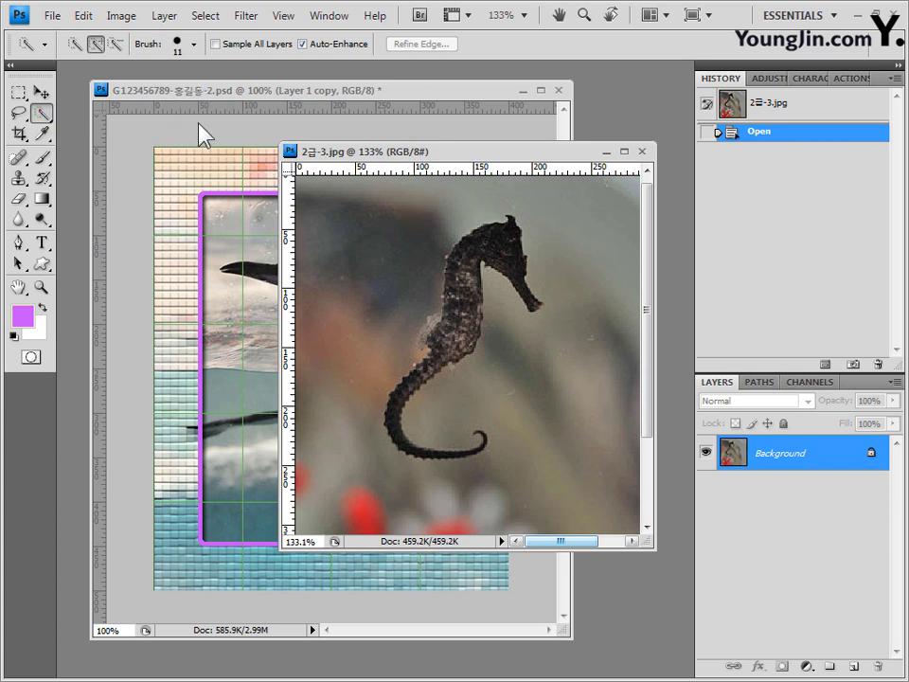
left_click(195, 43)
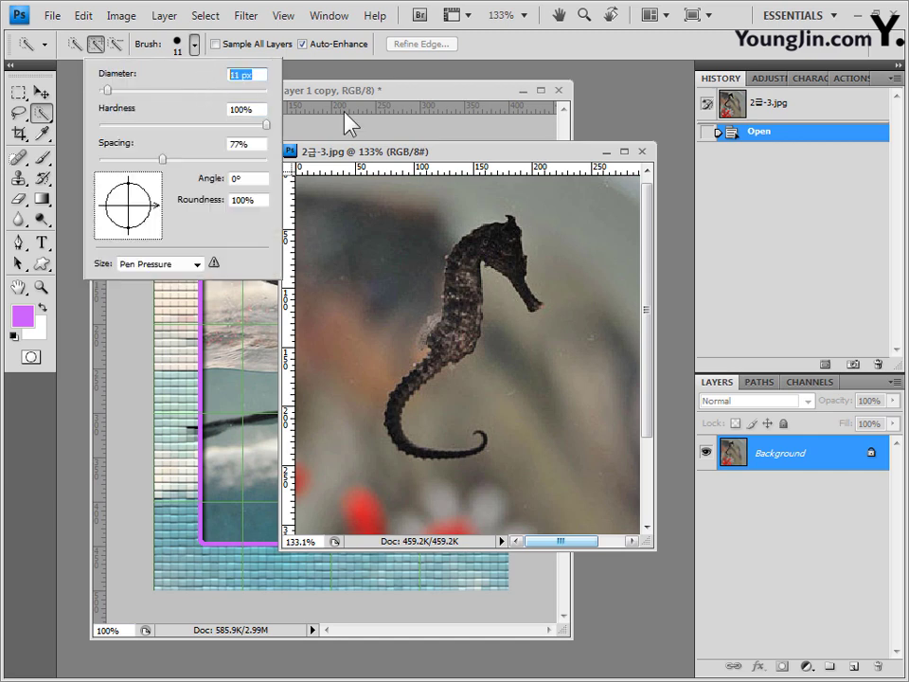
type("7")
left_click_drag(511, 237, 523, 289)
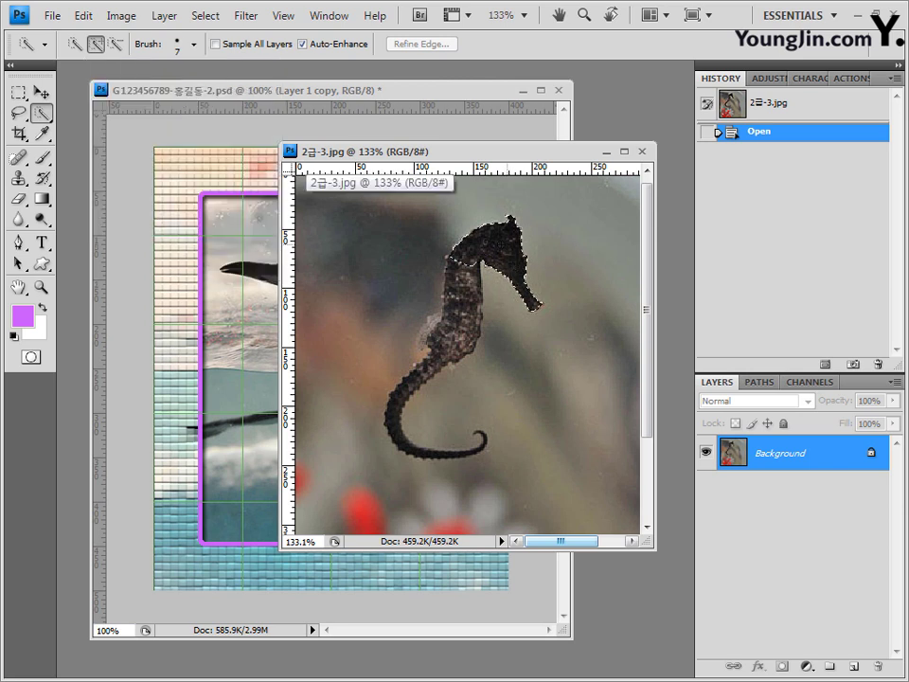
left_click_drag(462, 274, 443, 350)
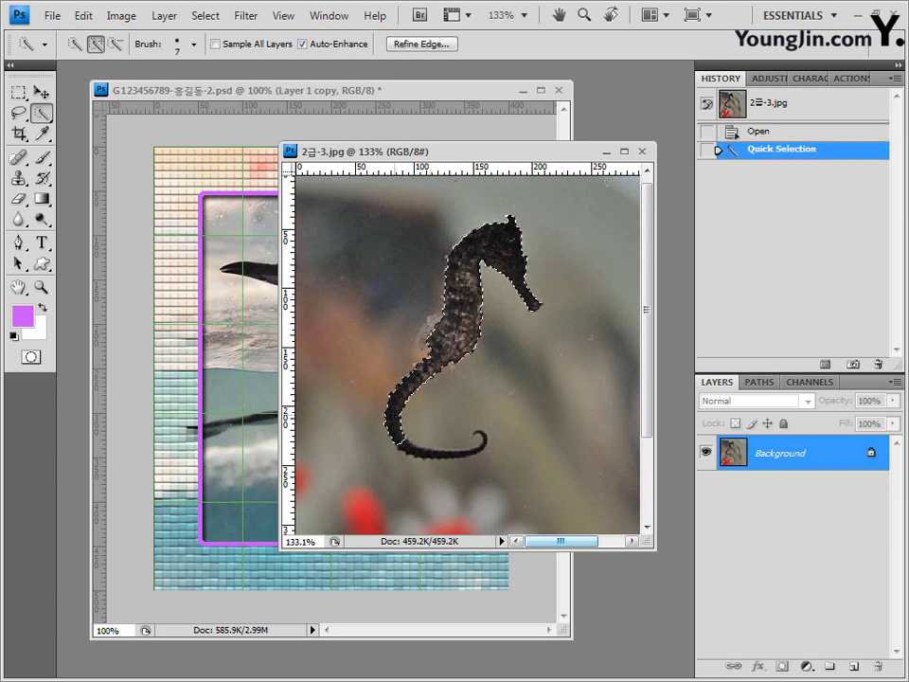
left_click_drag(416, 431, 388, 390)
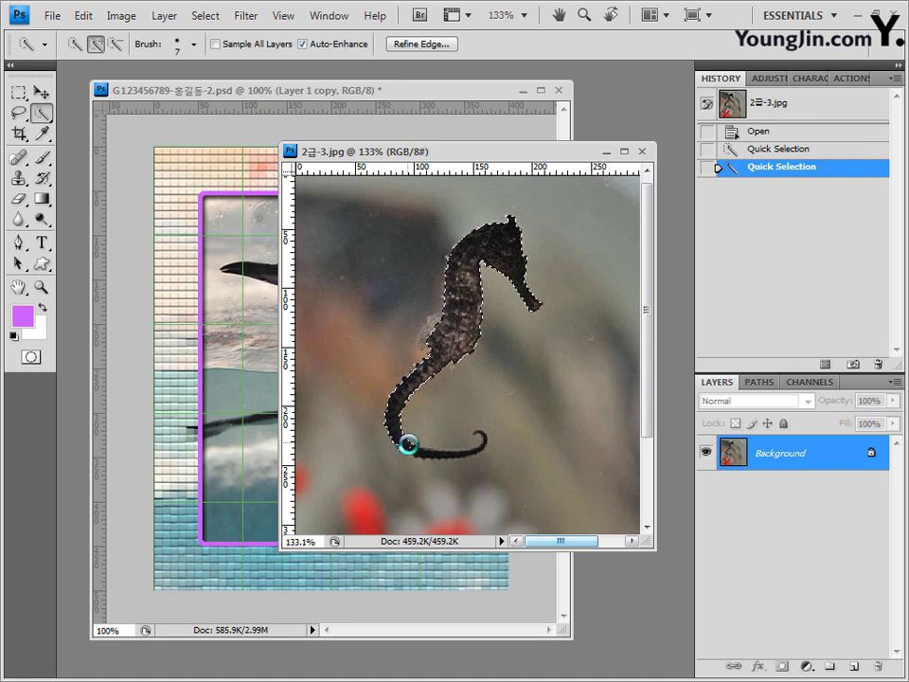
left_click_drag(405, 440, 485, 437)
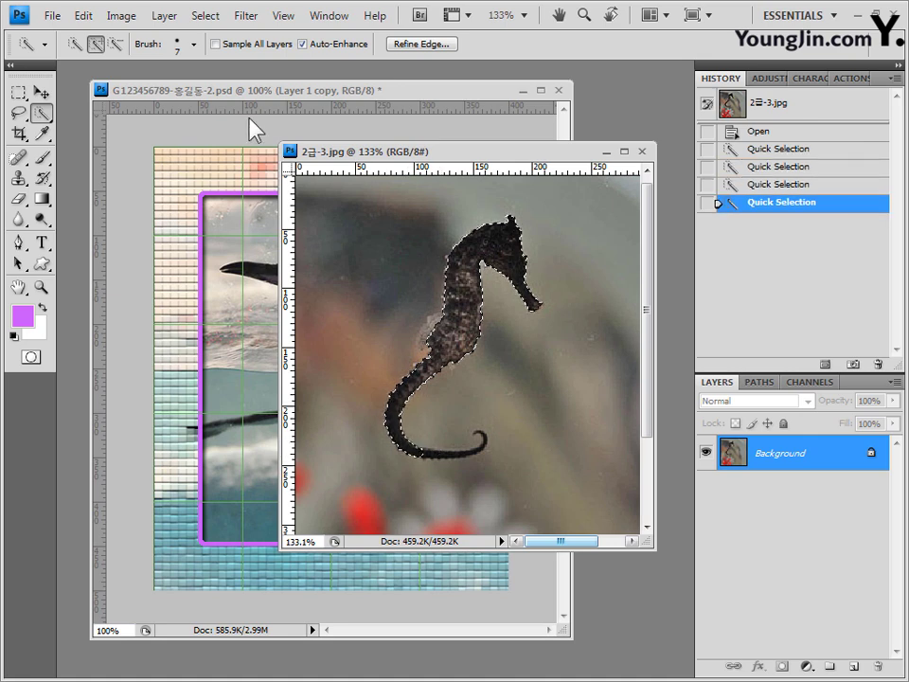
- Reduce the Quick Selection brush to 3 px and extend the selection along the thin lower part of the seahorse's tail
left_click(194, 44)
left_click(103, 90)
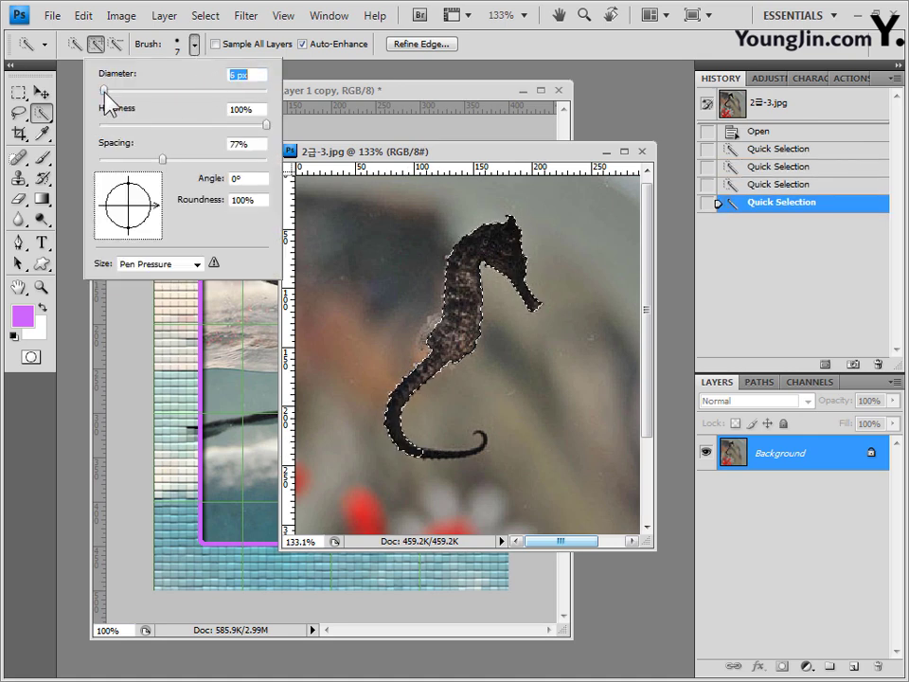
left_click_drag(103, 90, 101, 90)
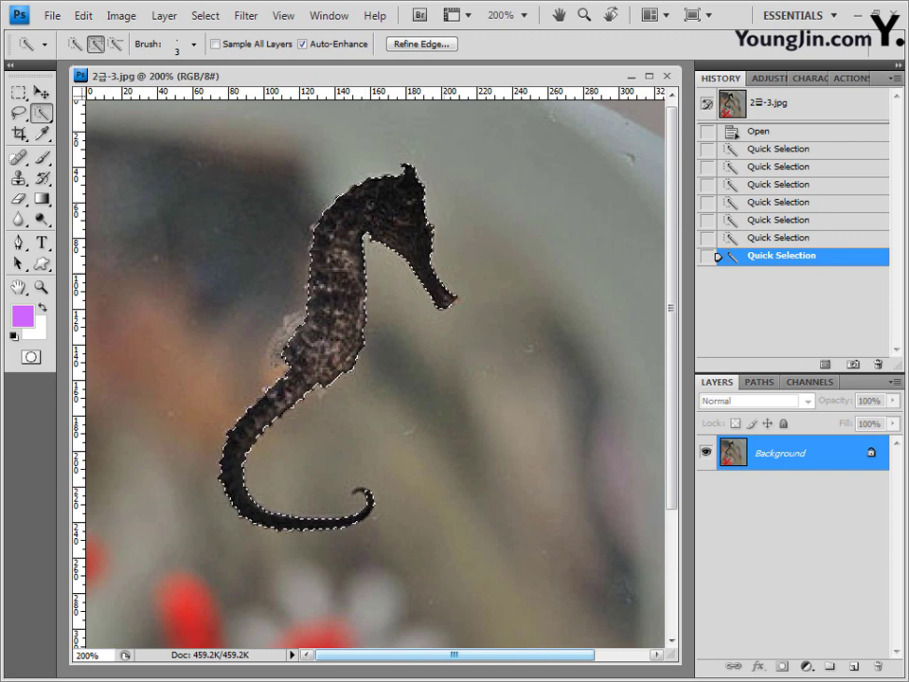
left_click(194, 44)
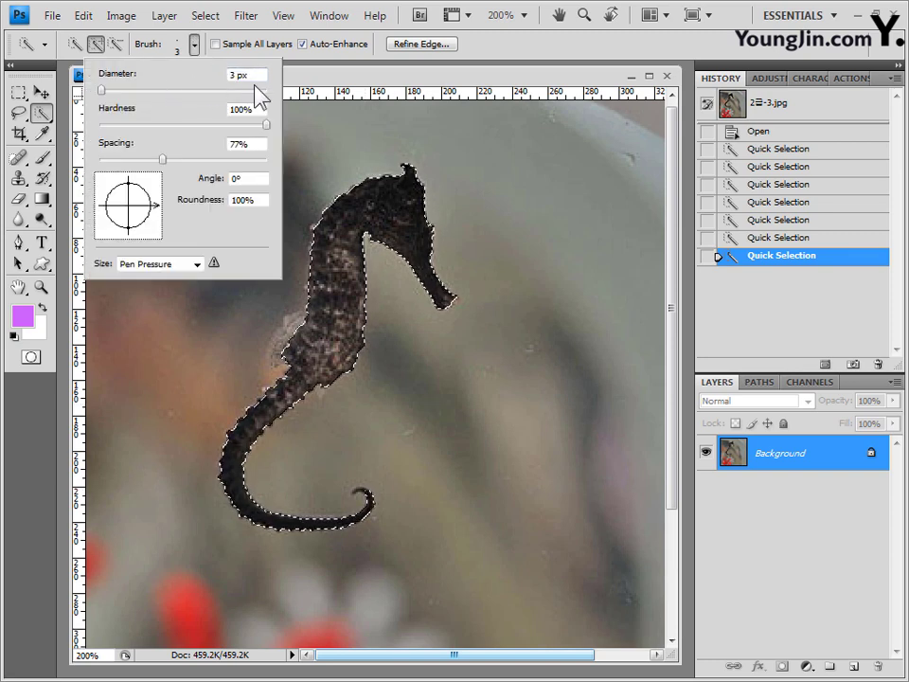
left_click(268, 284)
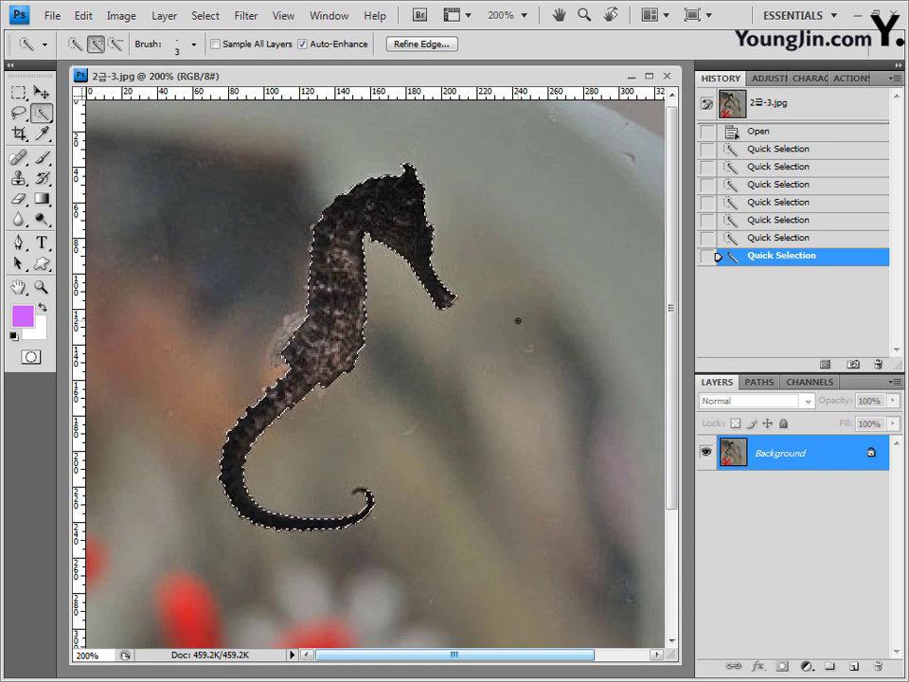
- Add the curled tip of the seahorse's tail to the selection with a 2 px Quick Selection brush
key("bracketleft")
key("bracketleft")
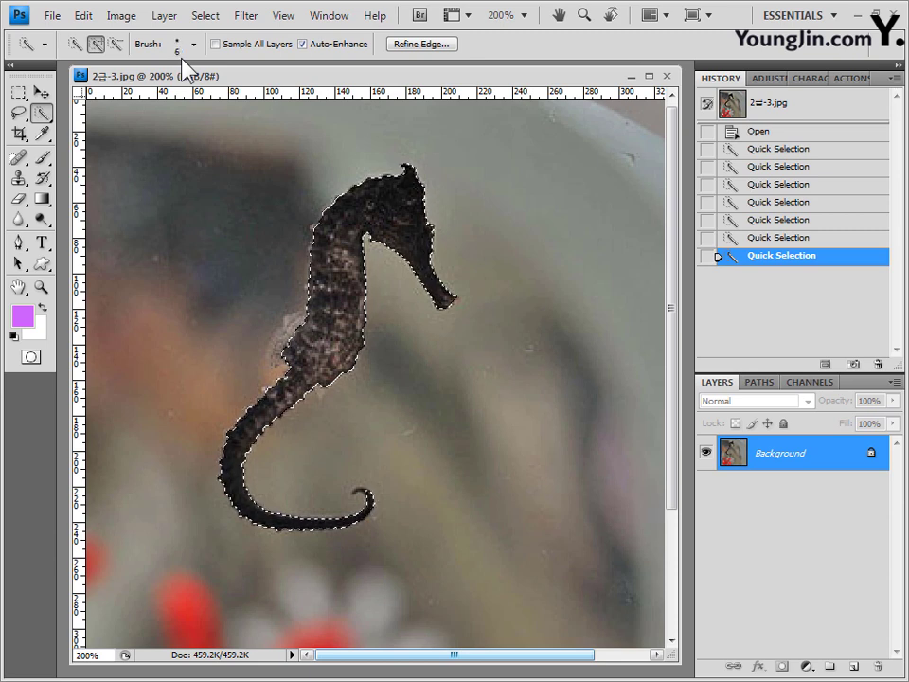
key("bracketleft")
key("bracketleft")
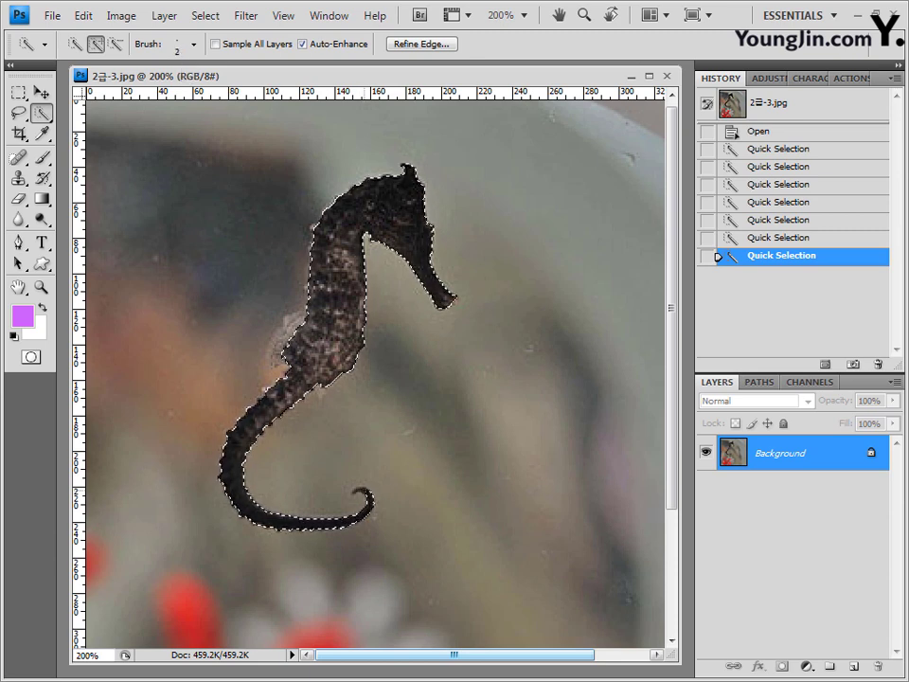
left_click(346, 496)
left_click_drag(356, 489, 381, 492)
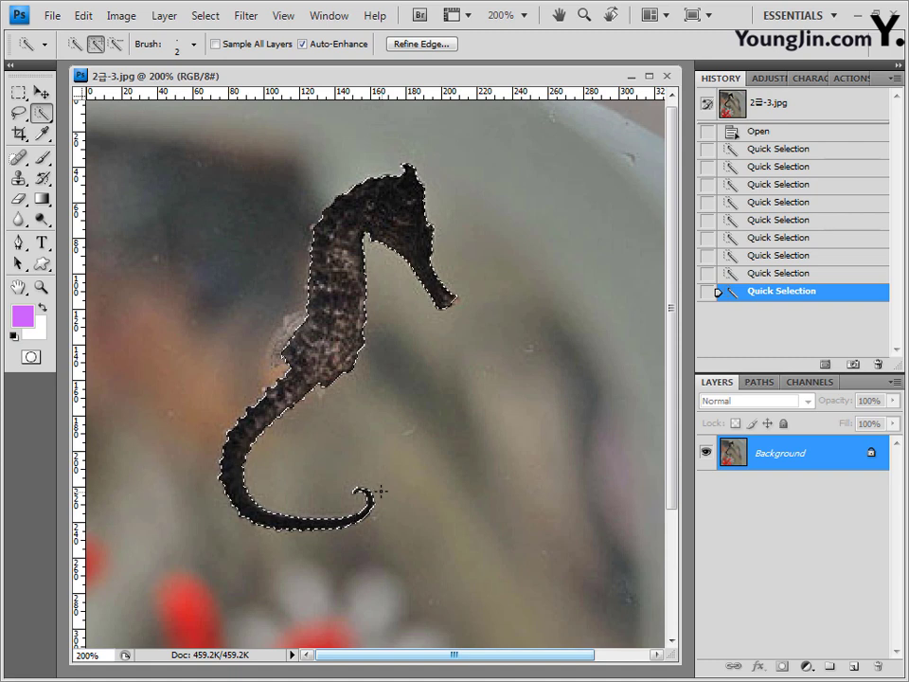
- Copy the selected seahorse and paste it into the penguin document as a new layer
scroll(533, 437, "down", 4)
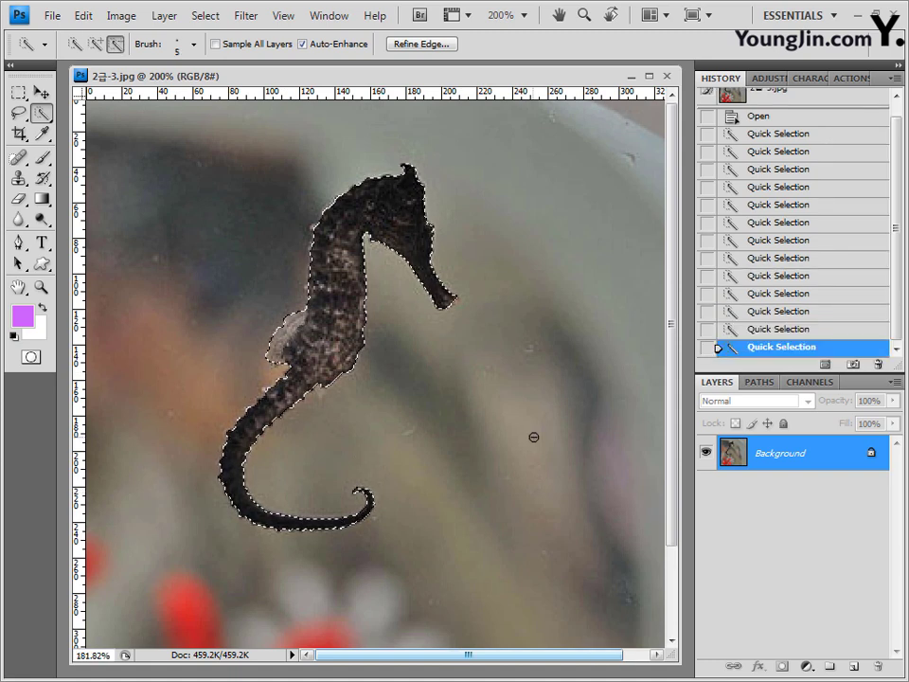
scroll(534, 436, "down", 2)
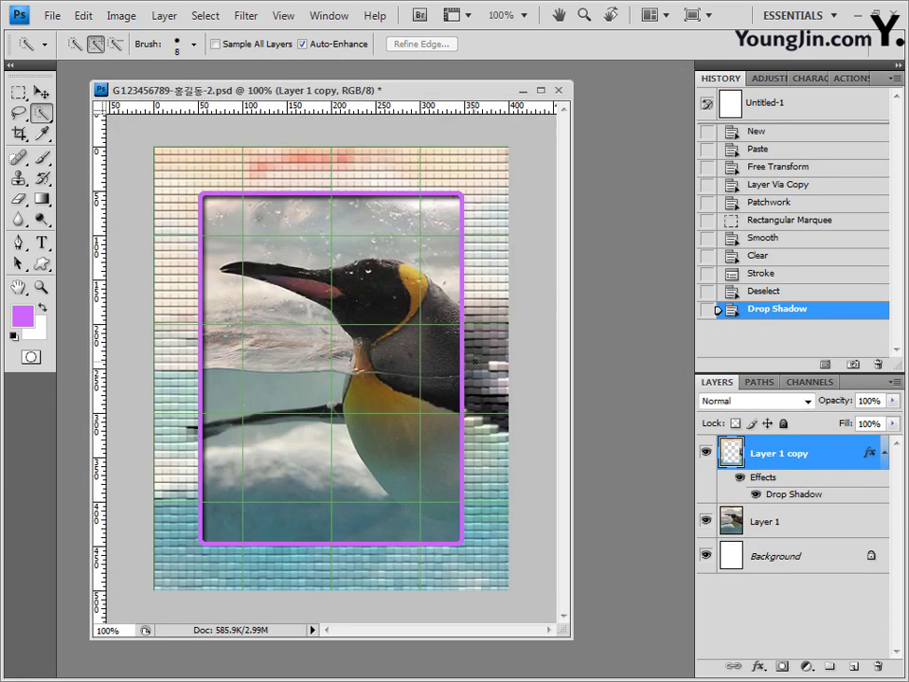
key("ctrl+v")
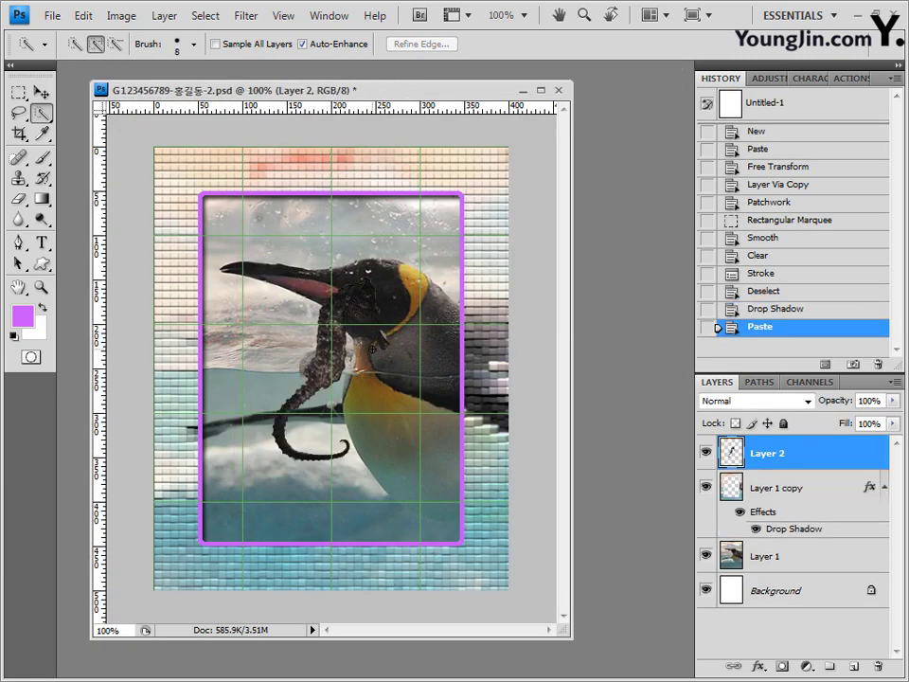
- Free Transform the seahorse: flip it horizontally, scale it to about 75.5% and place it over the lower-right part of the purple frame
key("ctrl+t")
left_click_drag(342, 350, 466, 351)
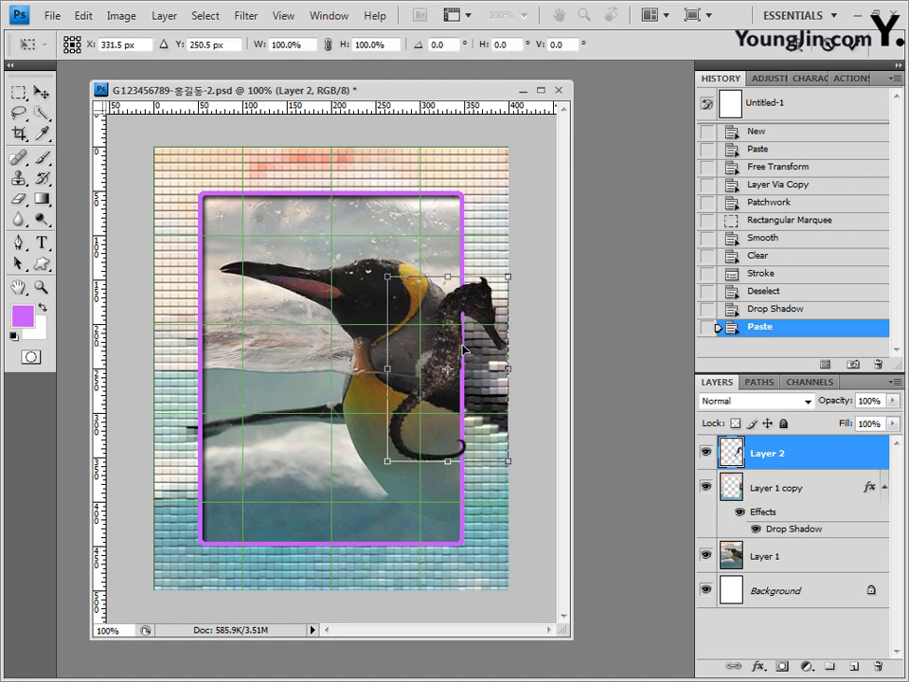
right_click(460, 315)
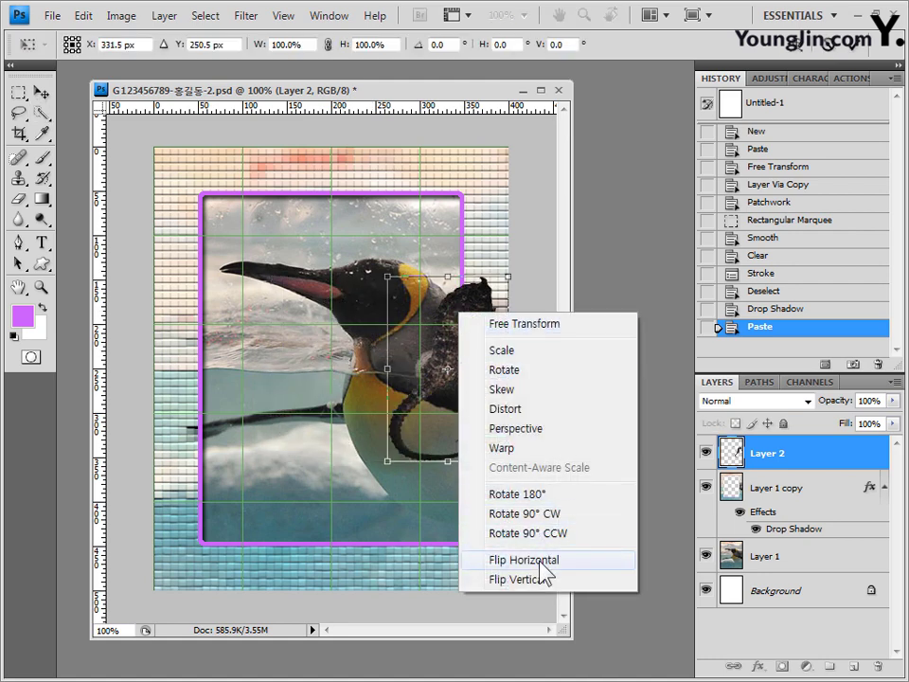
left_click(523, 559)
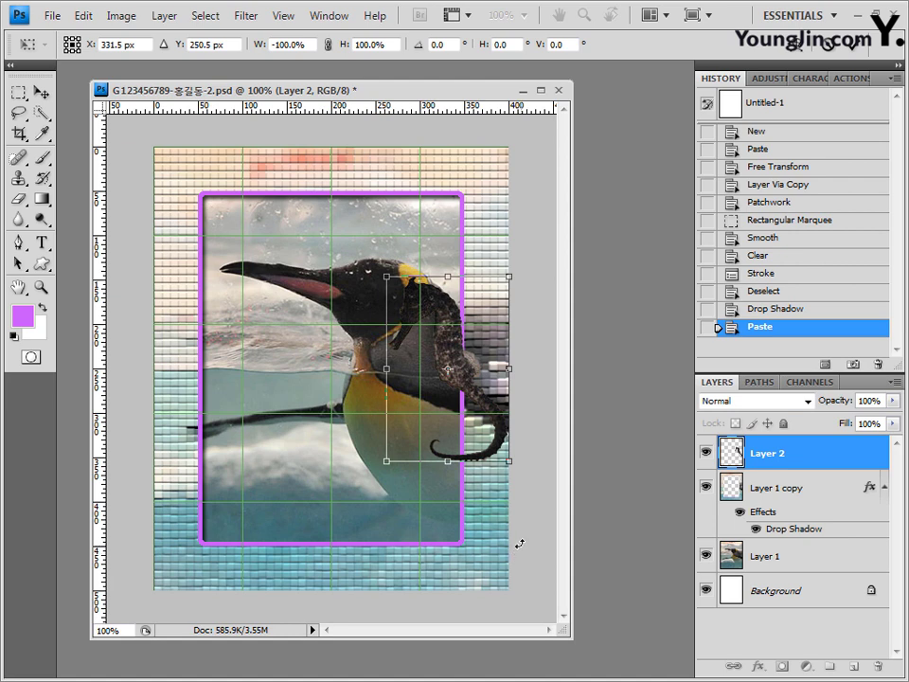
left_click_drag(475, 384, 456, 499)
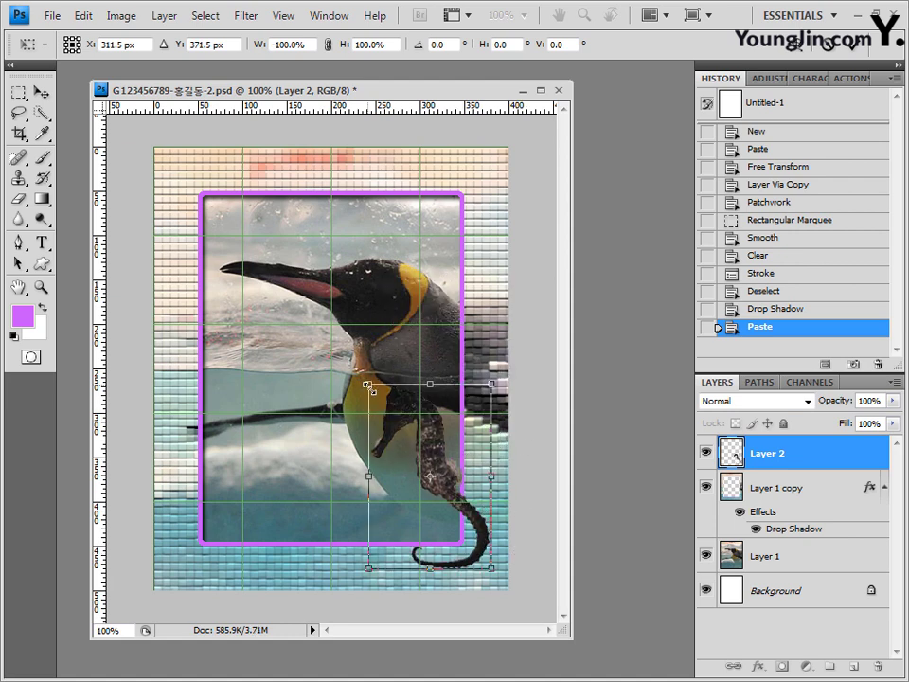
left_click_drag(367, 385, 404, 428)
left_click_drag(452, 483, 406, 480)
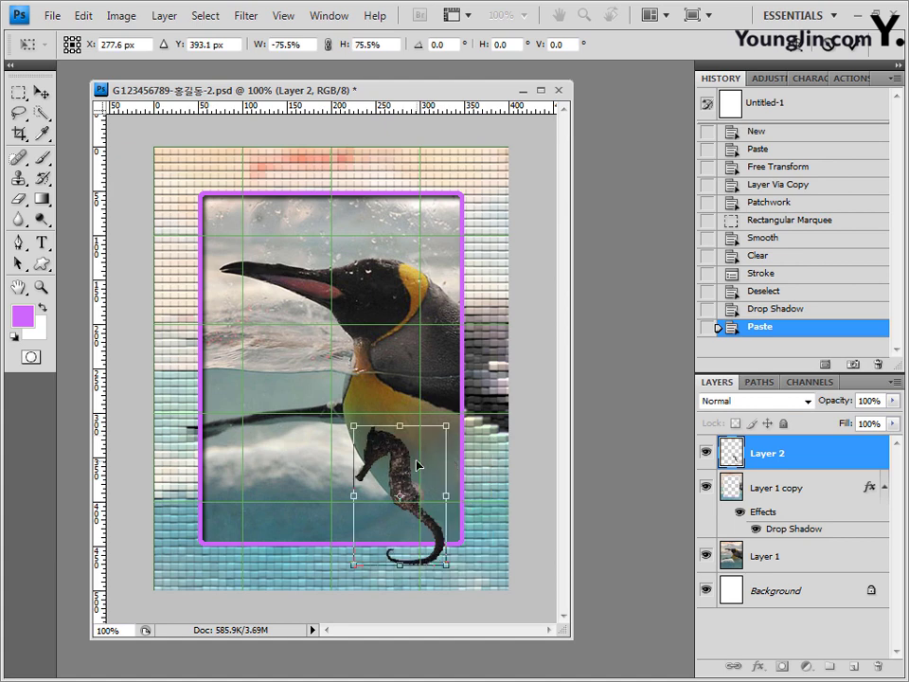
key("Return")
key("w")
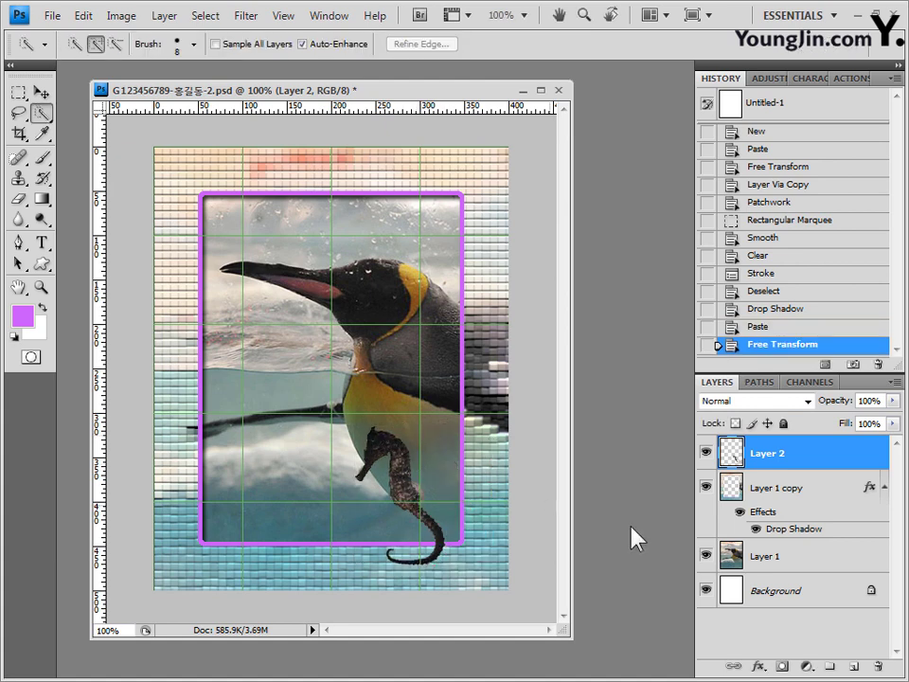
- Add a Drop Shadow layer style with default settings to the seahorse layer, Layer 2
left_click(758, 666)
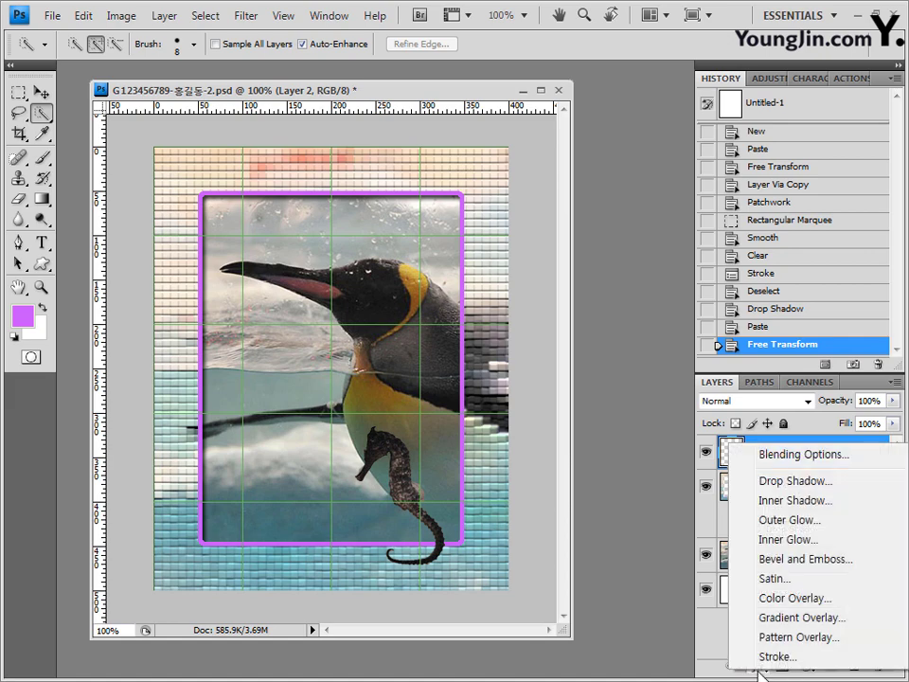
left_click(804, 484)
left_click(649, 211)
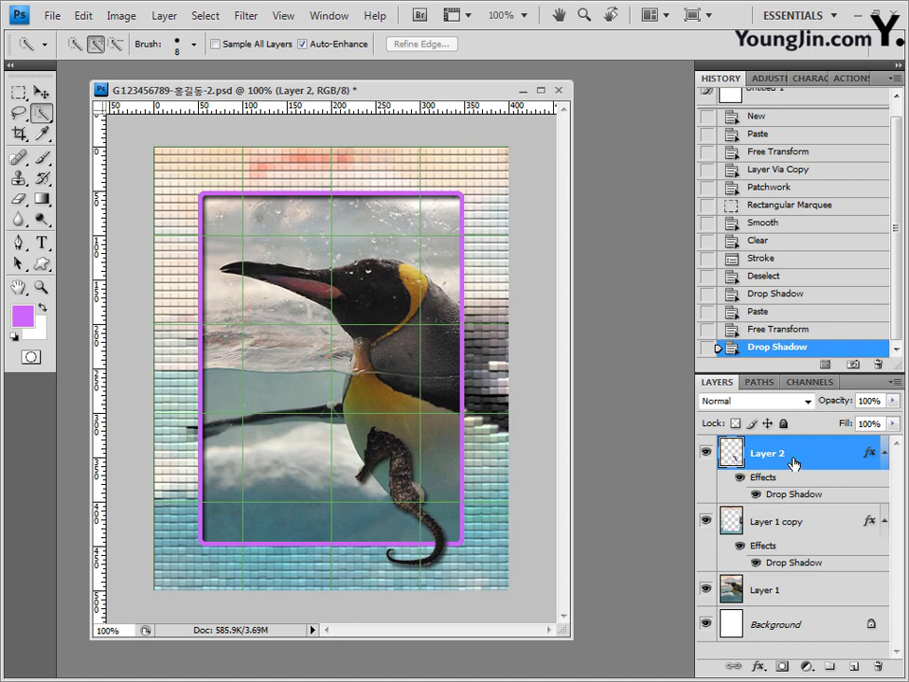
- Load the seahorse's outline from Layer 2 as a selection and create a Hue/Saturation adjustment layer masked to it
left_click(732, 457, "ctrl")
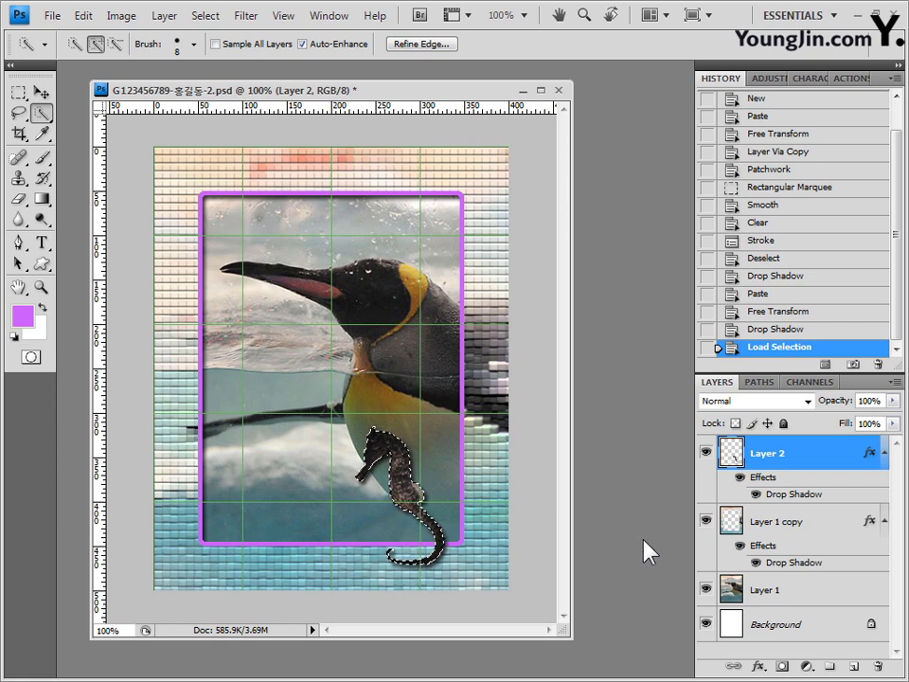
left_click(806, 668)
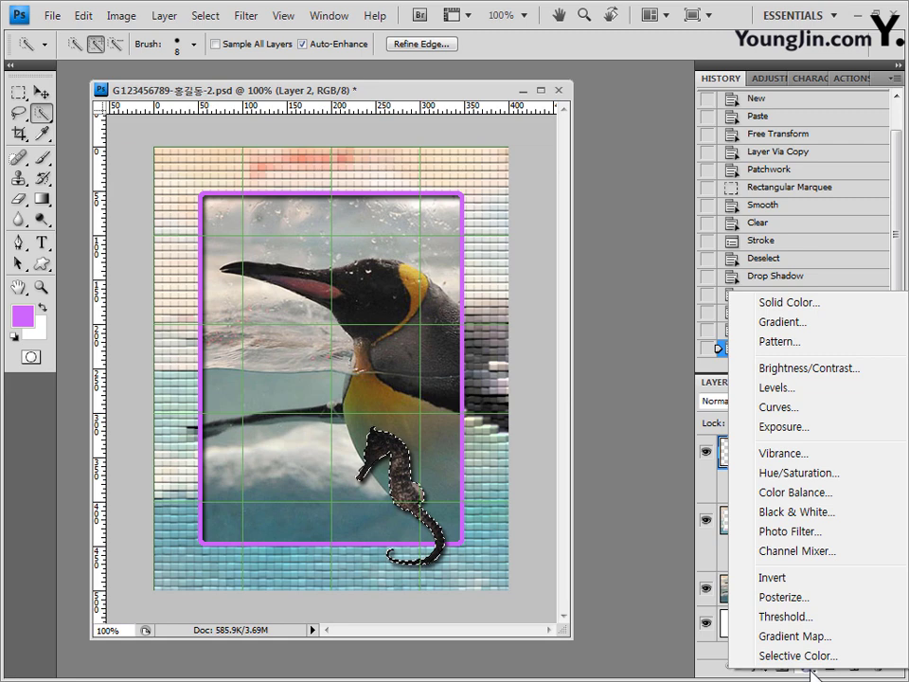
left_click(833, 474)
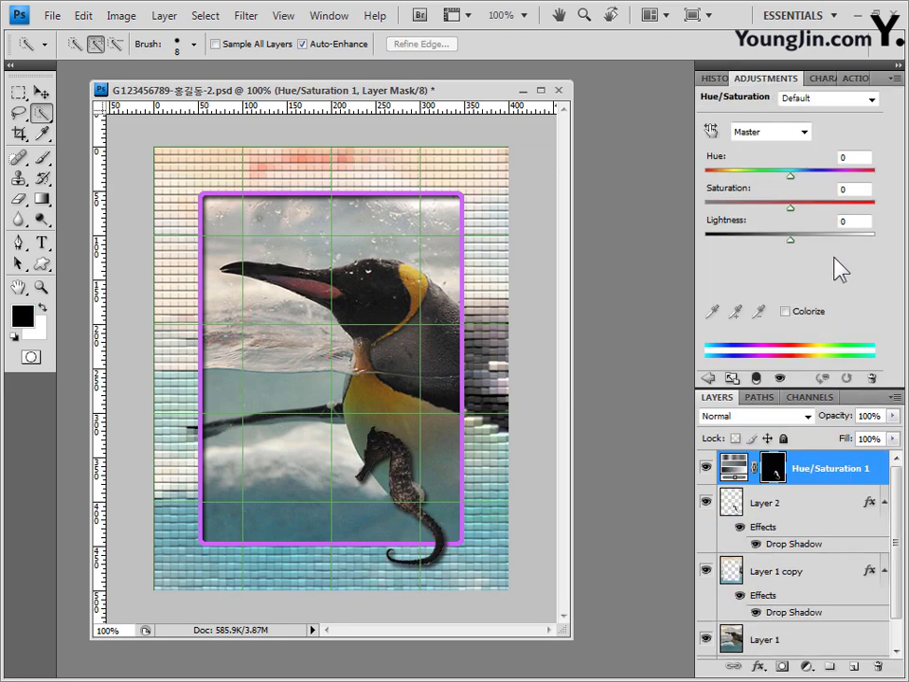
- Colorize the seahorse red in the Hue/Saturation adjustment, with Hue 0 and Saturation 50
left_click(785, 310)
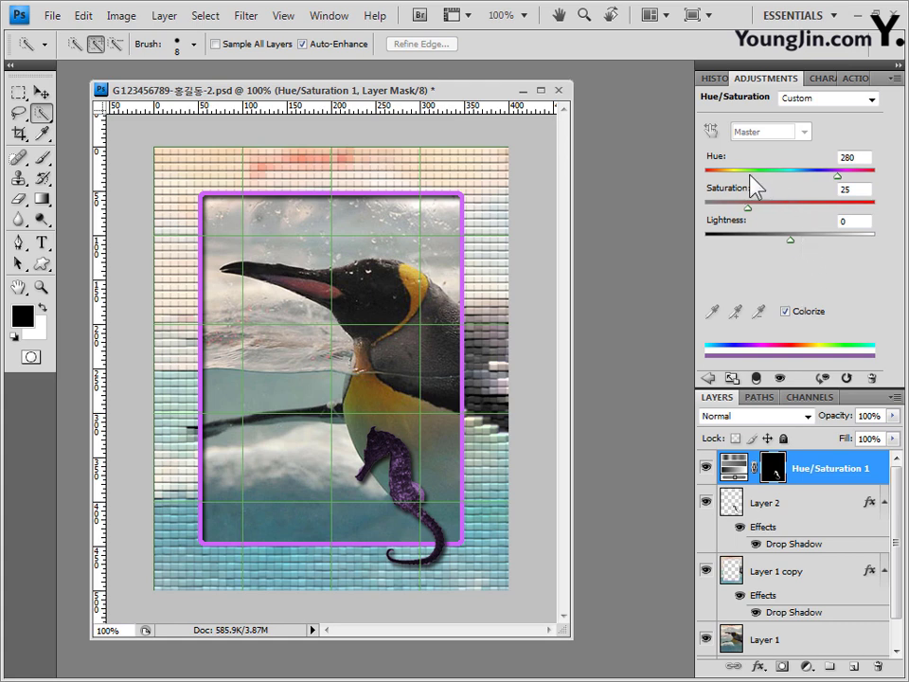
left_click_drag(837, 175, 685, 179)
left_click_drag(749, 207, 791, 205)
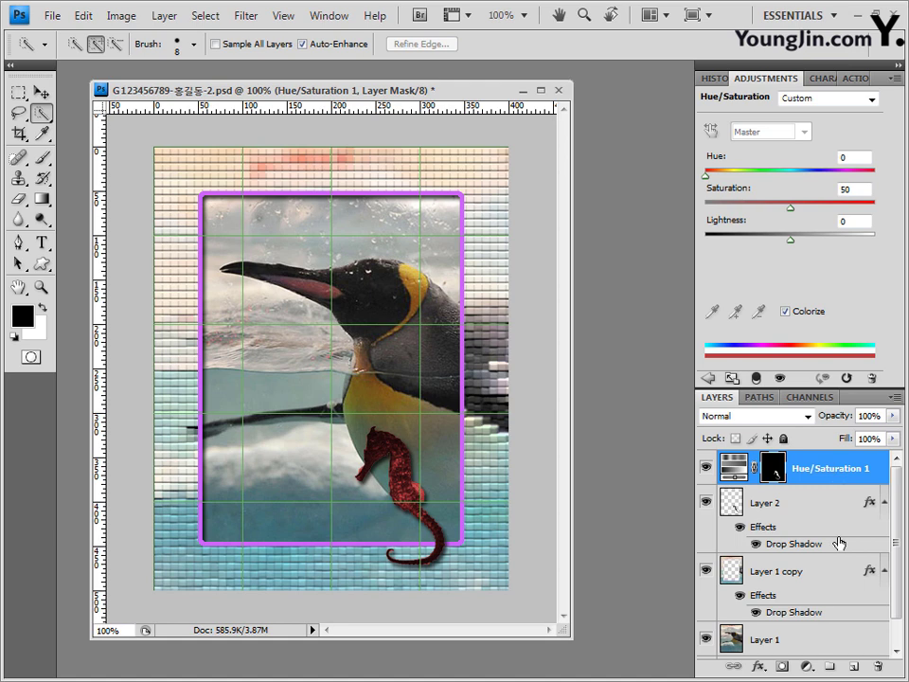
- Move the mosaic frame layer, Layer 1 copy, above the Hue/Saturation 1 adjustment layer so the frame covers the seahorse's tail
left_click(824, 573)
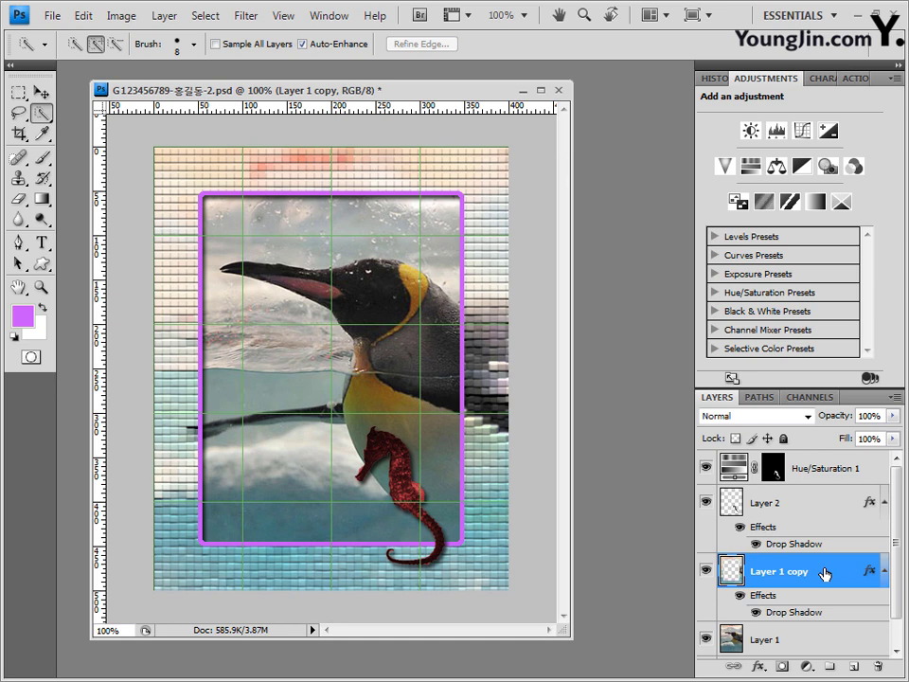
key("ctrl+bracketright")
key("ctrl+bracketright")
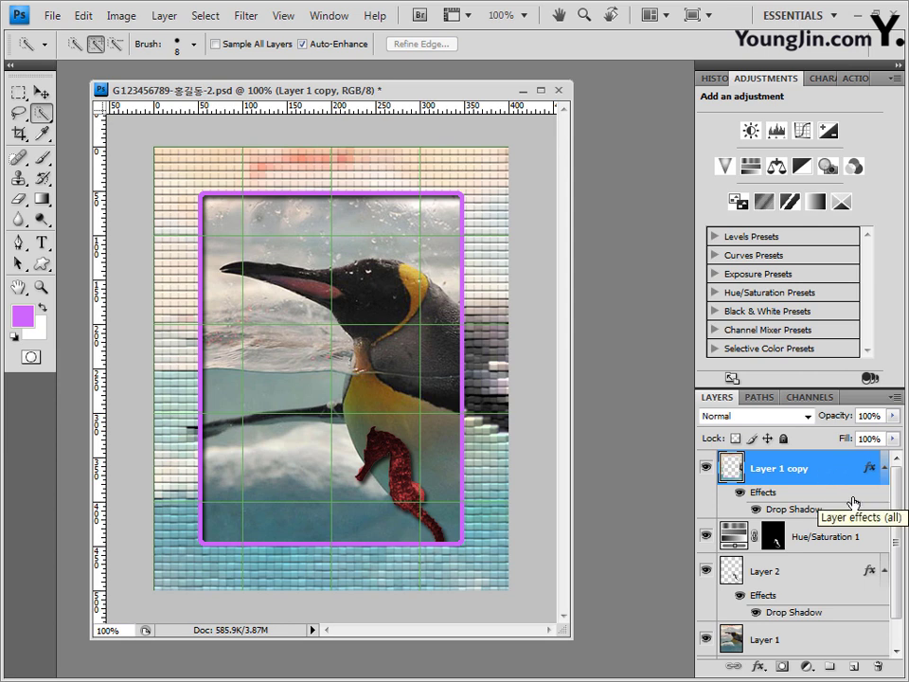
left_click_drag(833, 479, 818, 452)
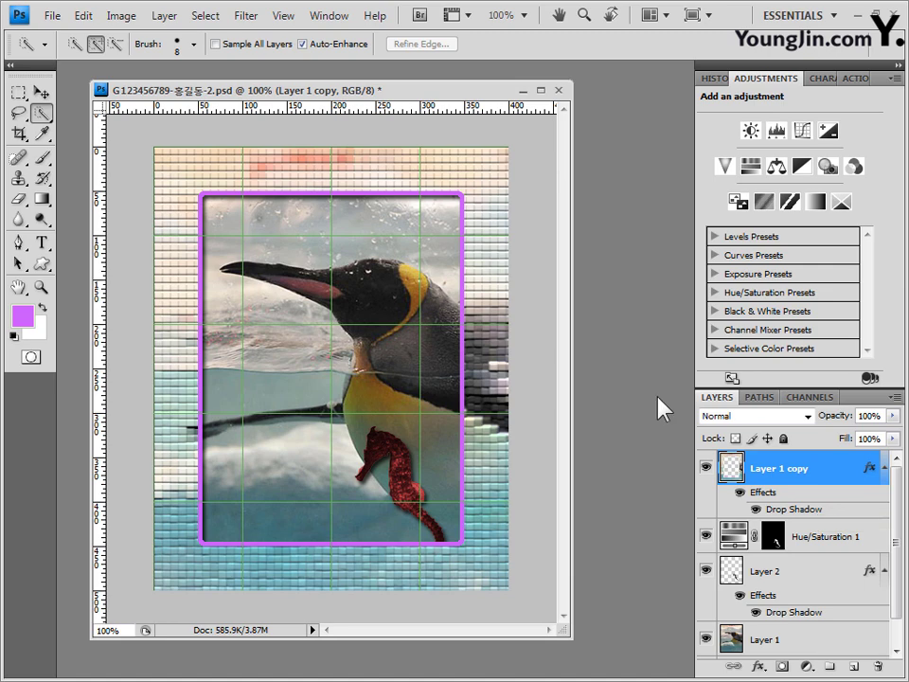
- Open the image 2급-4.jpg from the file explorer in its own window and hide its grid
key("alt+Tab")
left_click_drag(779, 412, 645, 242)
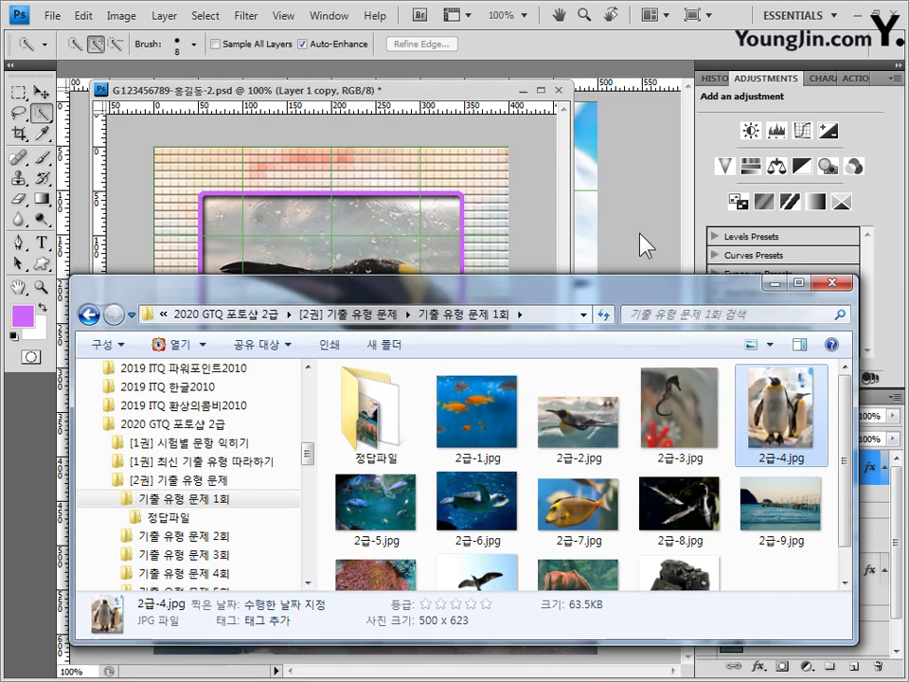
left_click_drag(149, 72, 376, 83)
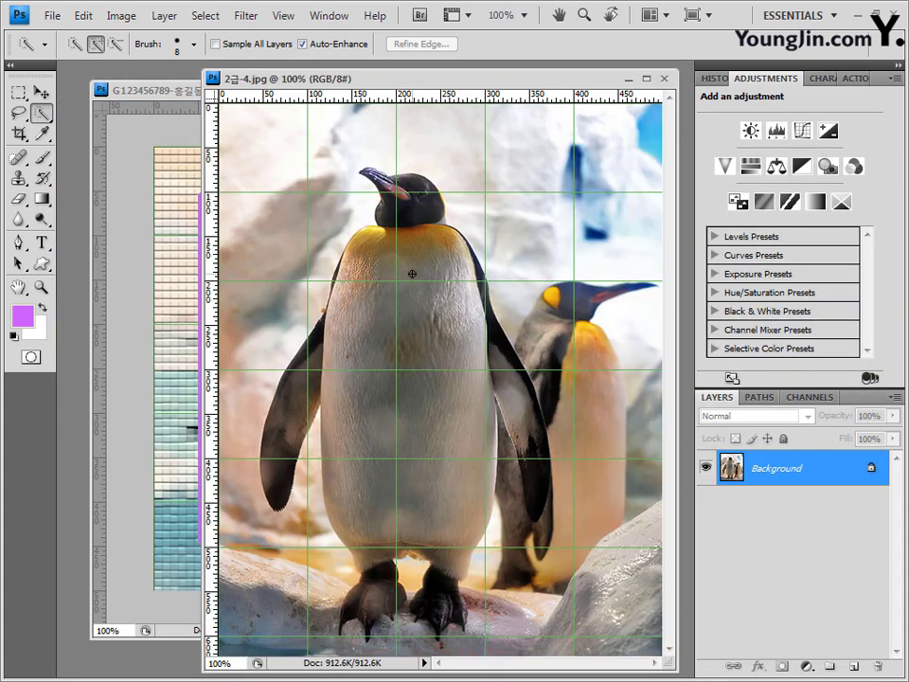
key("ctrl+apostrophe")
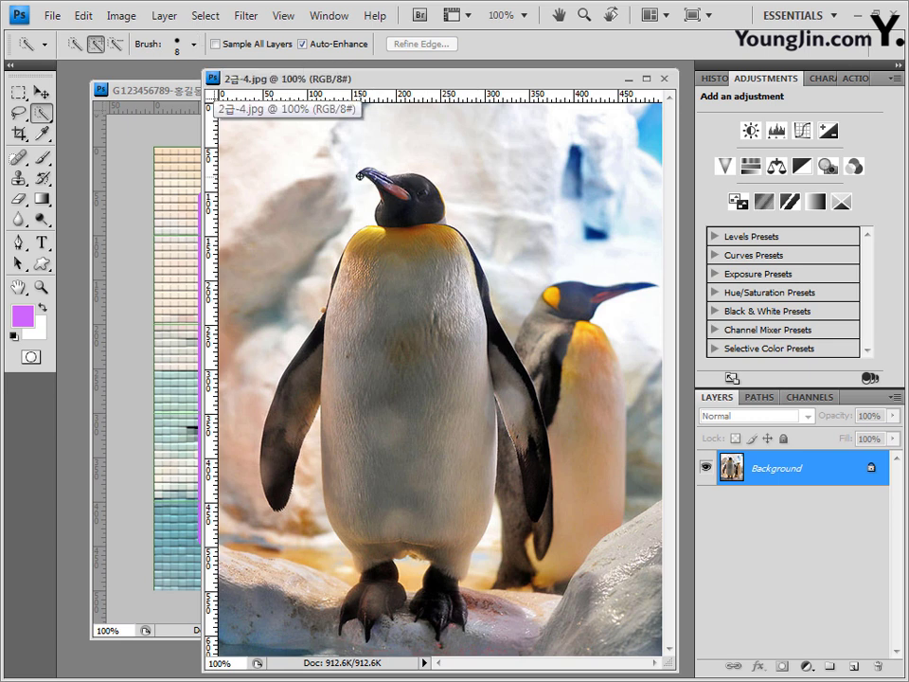
- Select the front penguin in 2급-4.jpg with the Quick Selection tool, including its head, body, both flippers and feet
mouse_move(392, 186)
left_mouse_down()
mouse_move(430, 230)
mouse_move(443, 386)
left_mouse_up()
left_click_drag(284, 398, 287, 426)
left_click_drag(474, 389, 547, 481)
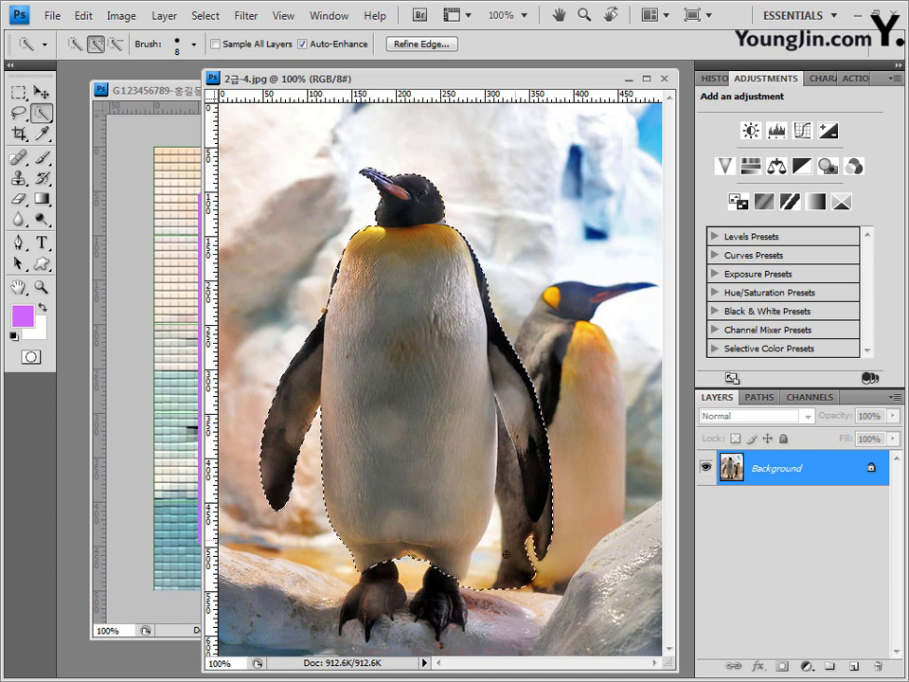
left_click_drag(487, 559, 519, 568)
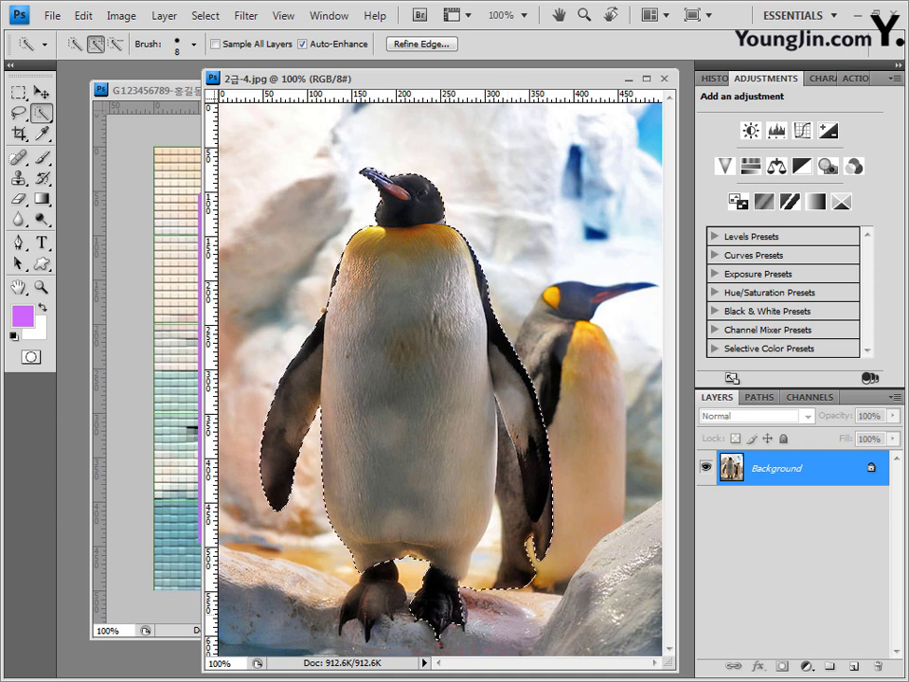
mouse_move(463, 619)
left_mouse_down()
mouse_move(379, 591)
mouse_move(363, 611)
mouse_move(391, 598)
left_mouse_up()
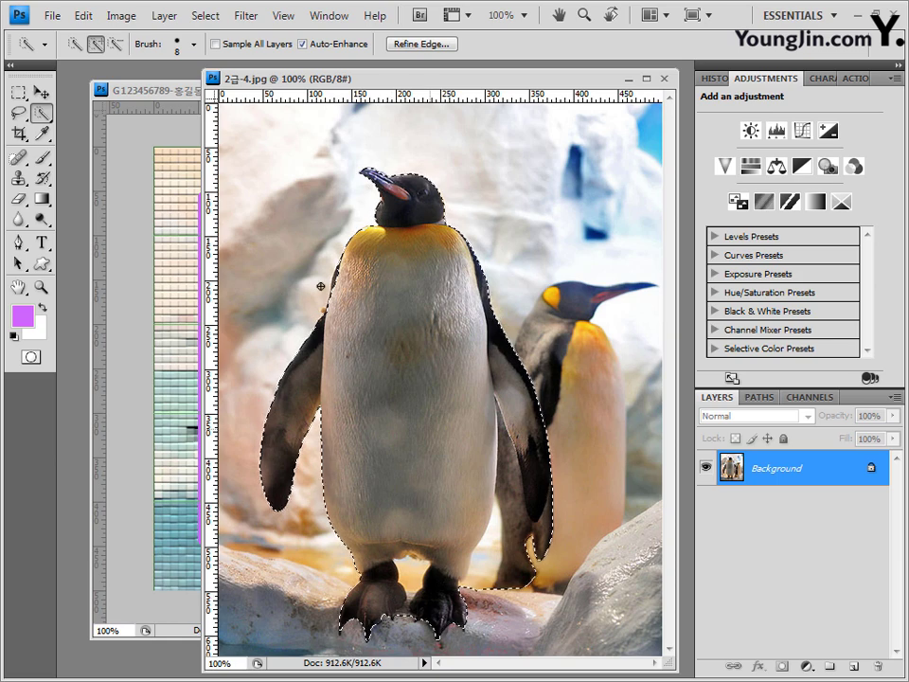
- Subtract the rear penguin's areas beside and below the front penguin's flipper from the selection
left_click(116, 45)
left_click(516, 533)
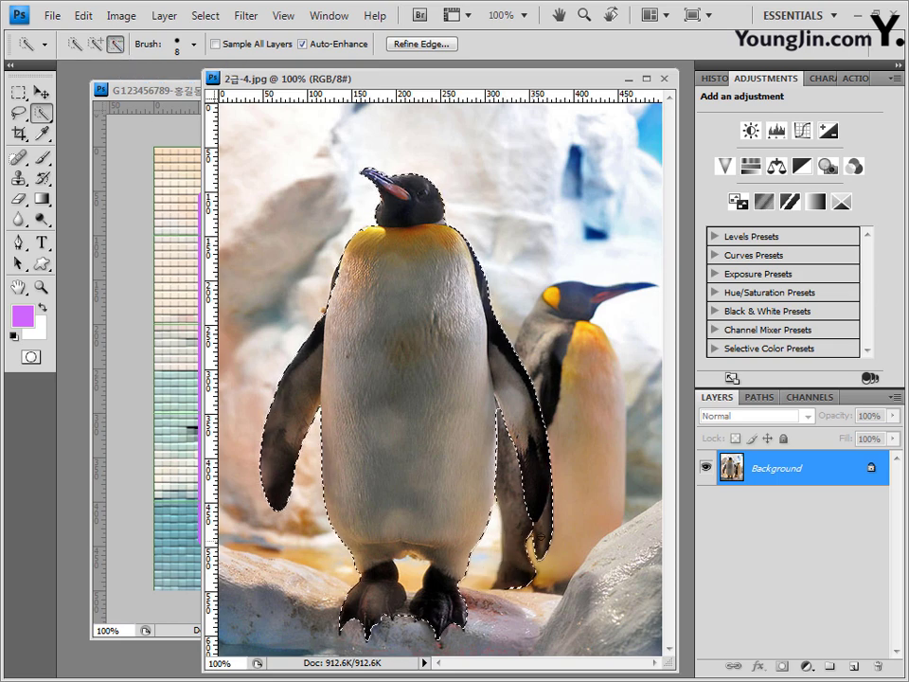
left_click(554, 533)
left_click(489, 294)
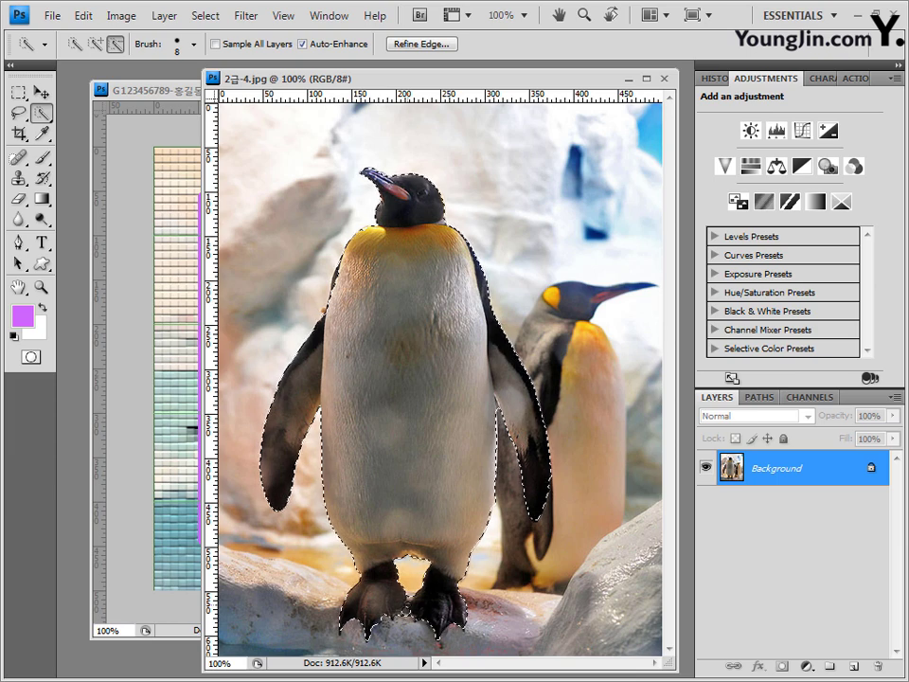
- Reduce the Quick Selection brush to 5 and add the missed dark edge at the front penguin's shoulder to the selection
key("bracketleft")
key("bracketleft")
left_click(96, 44)
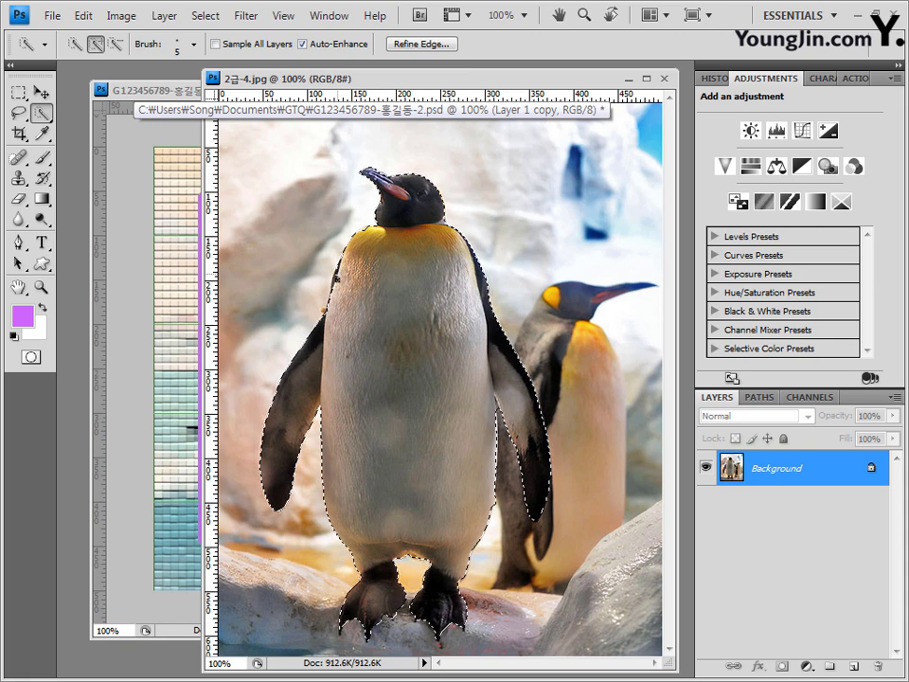
left_click(326, 308)
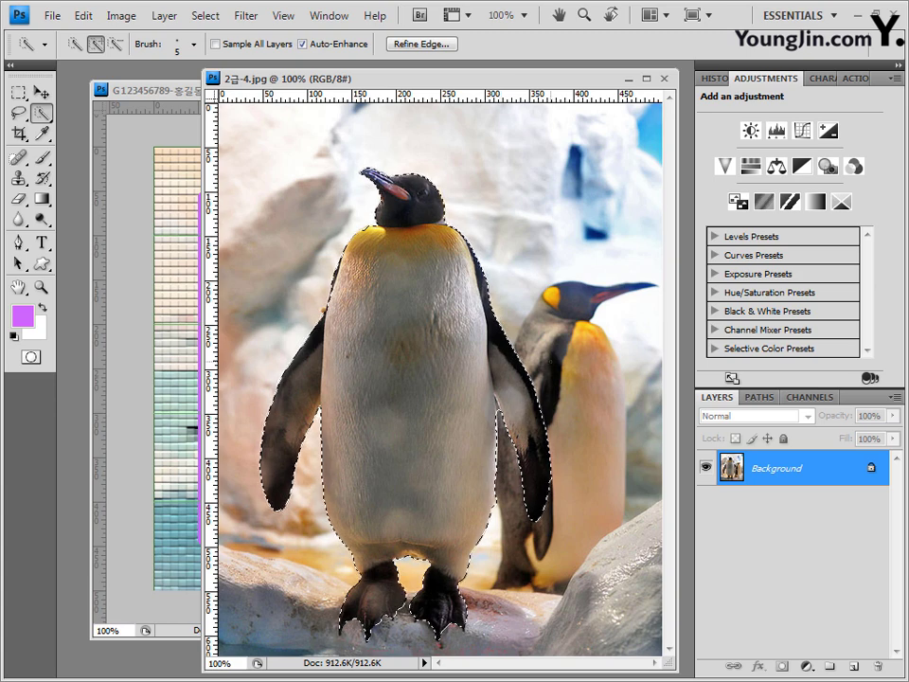
- Copy the selected penguin into the composite document as a new layer and close 2급-4.jpg
key("ctrl+Tab")
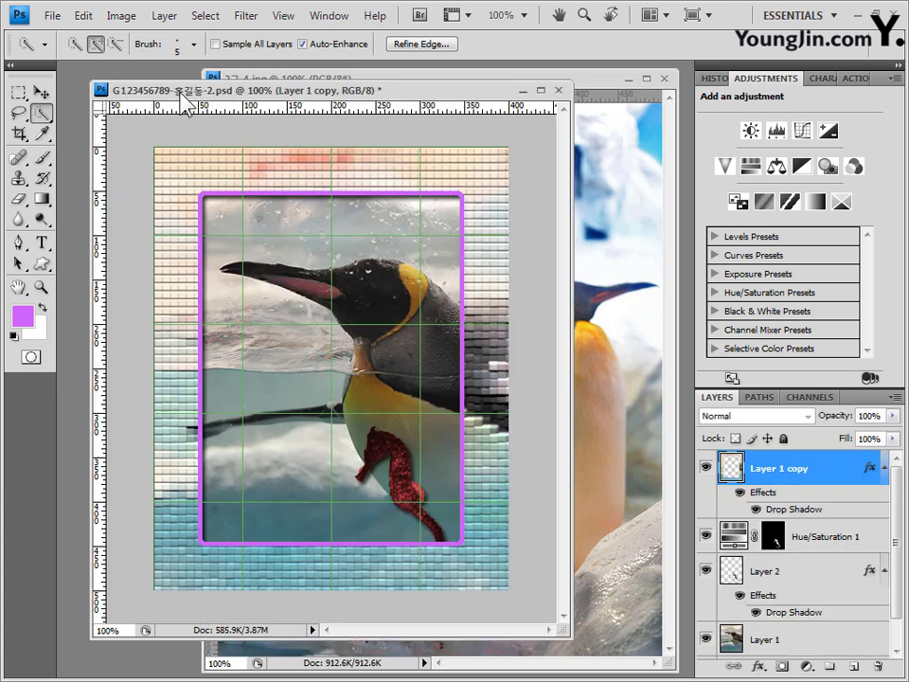
key("ctrl+v")
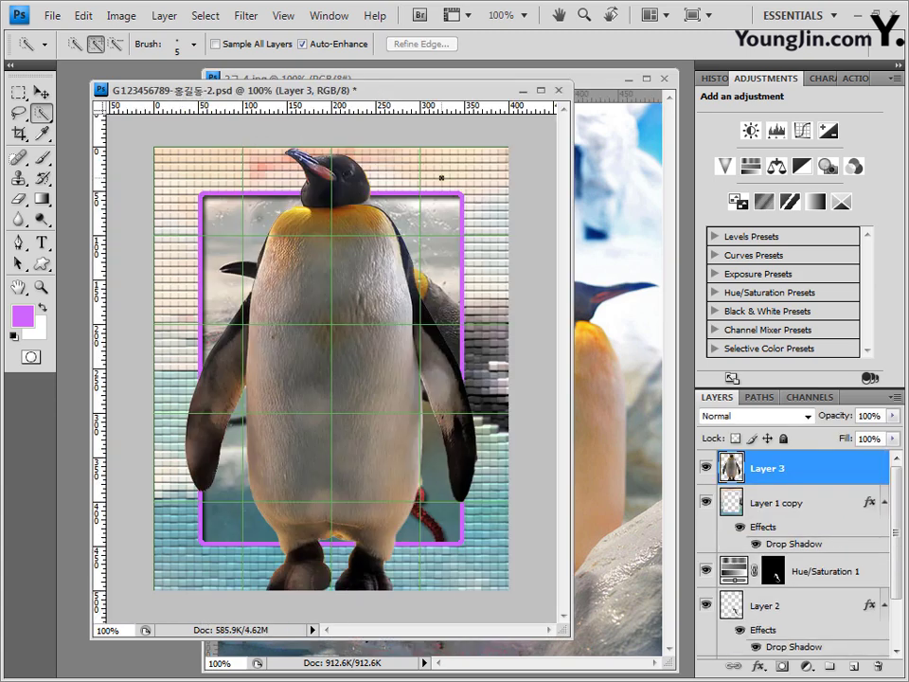
left_click(658, 99)
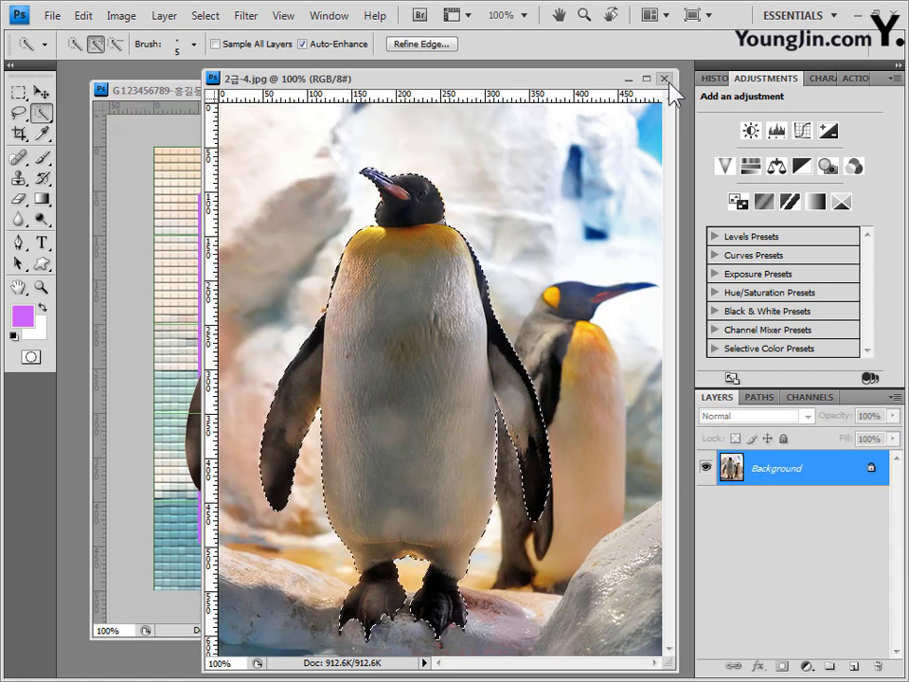
left_click(663, 78)
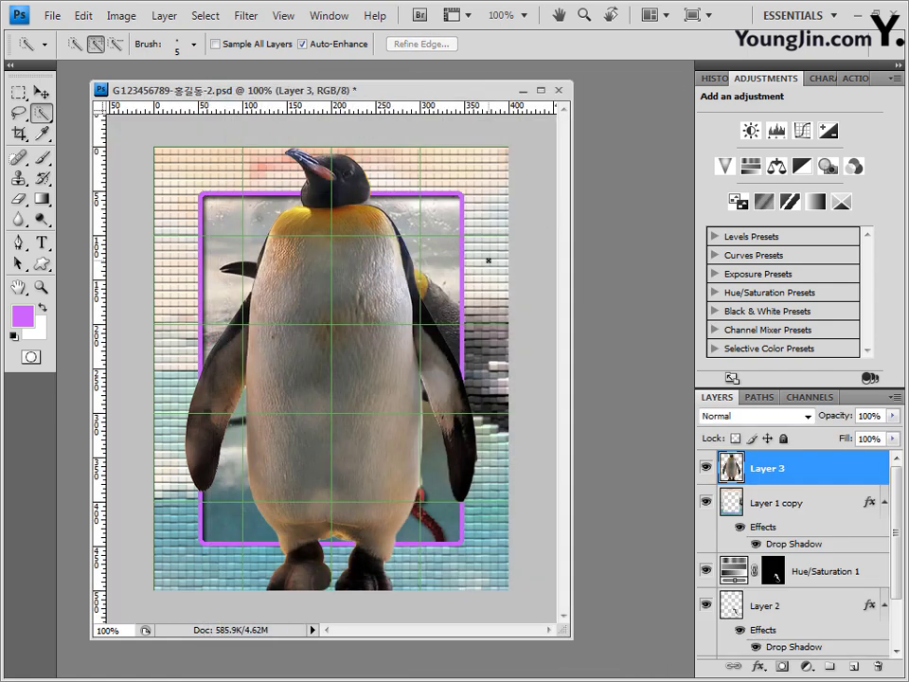
- Free Transform the pasted penguin: flip it horizontally, scale it to about 34.8% and place it over the purple frame's lower-left corner
key("ctrl+t")
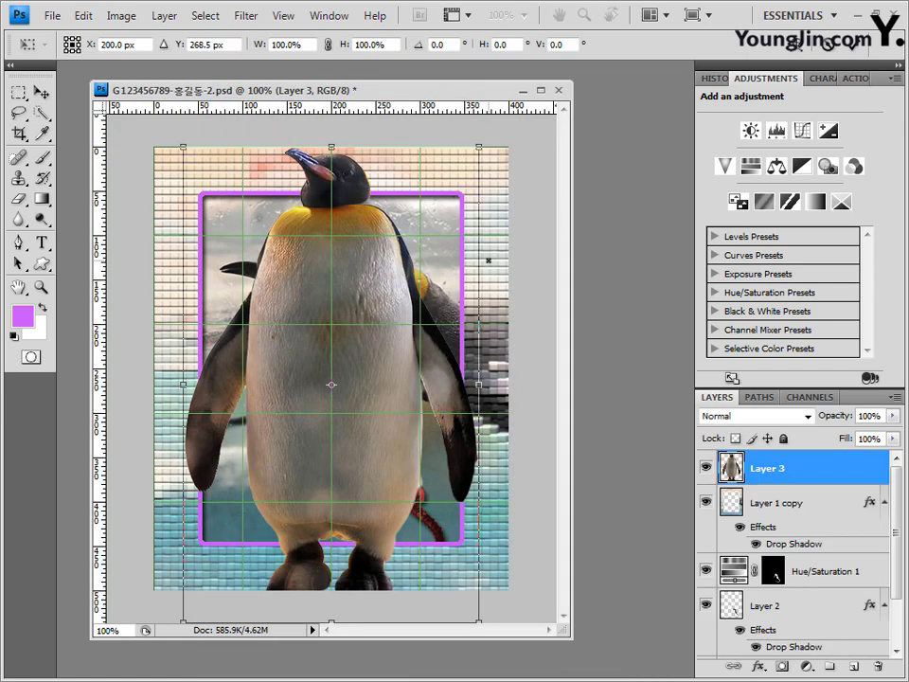
right_click(384, 217)
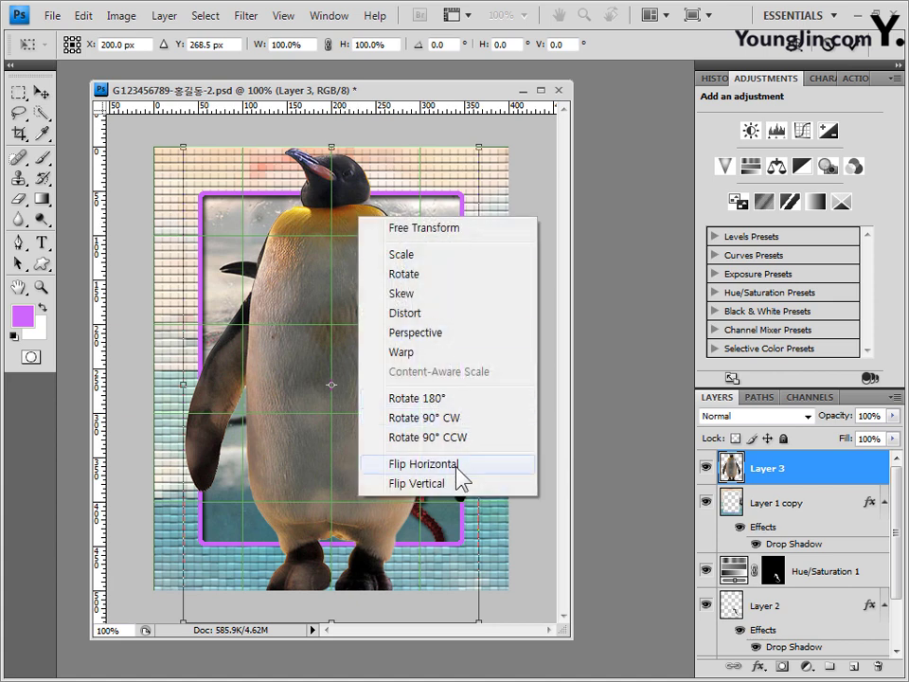
left_click(426, 465)
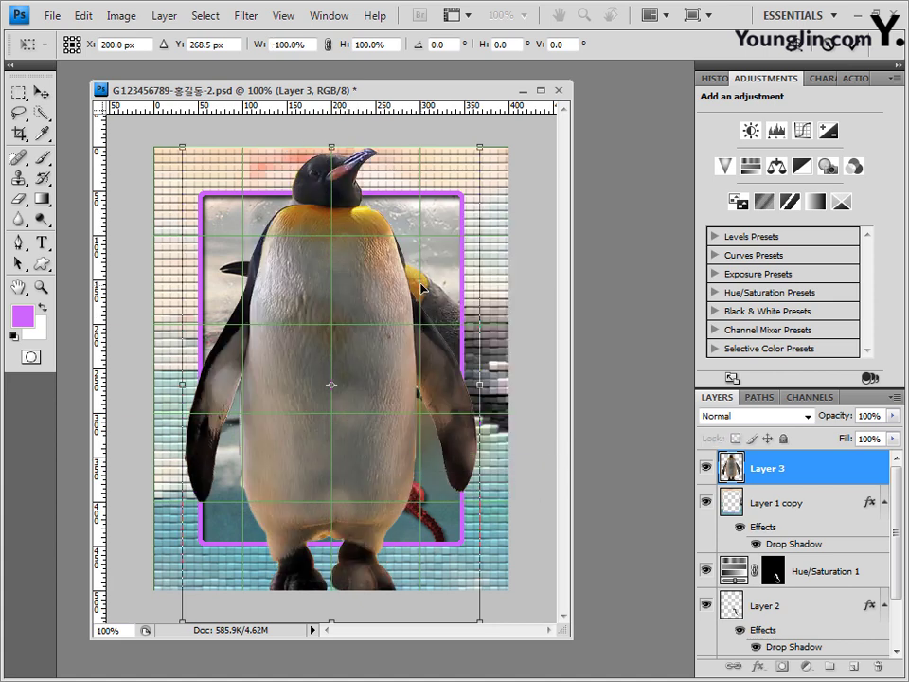
left_click_drag(488, 161, 348, 442)
left_click_drag(247, 463, 232, 414)
left_click_drag(296, 363, 276, 399)
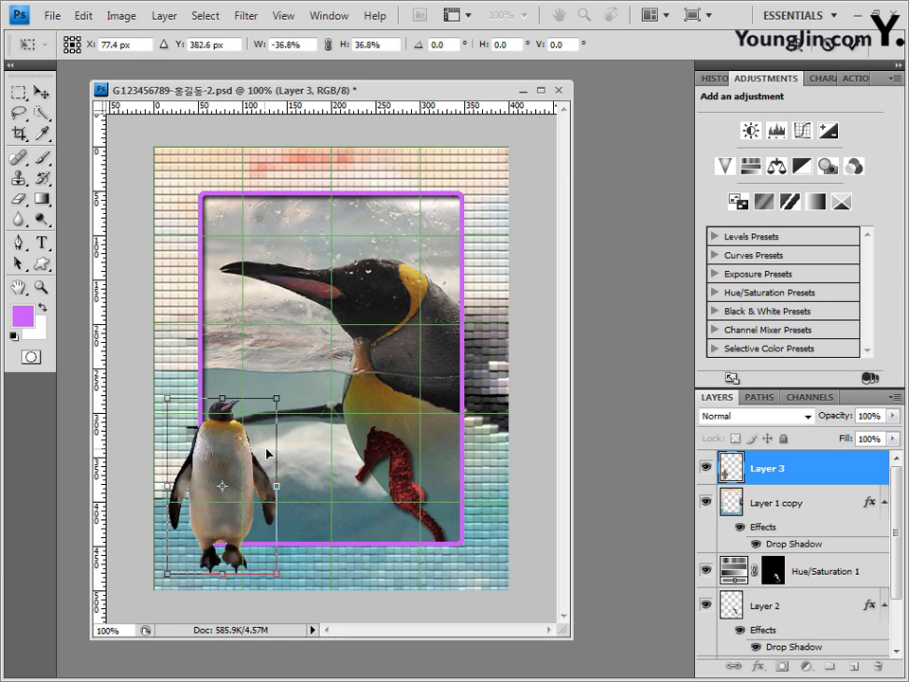
left_click_drag(168, 398, 174, 405)
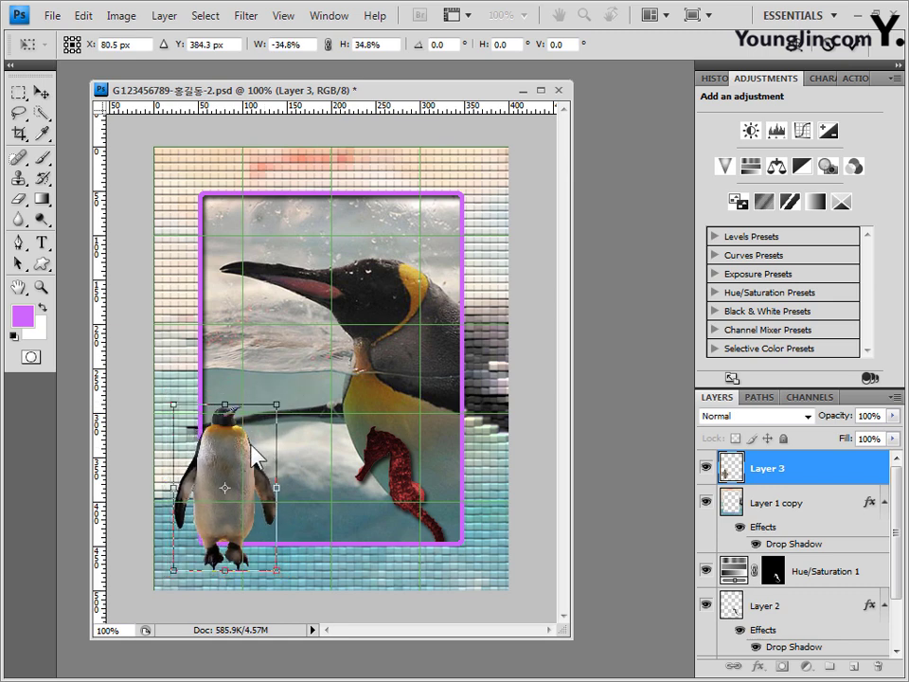
key("Return")
key("w")
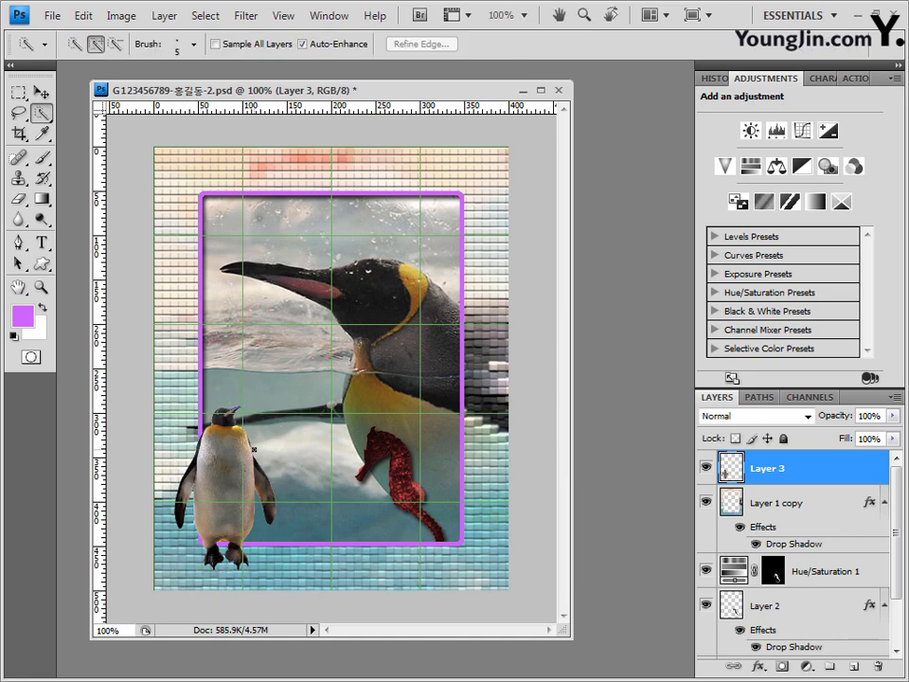
- Add a Bevel and Emboss layer style with default settings to the small penguin's layer, Layer 3
left_click(758, 666)
left_click(805, 555)
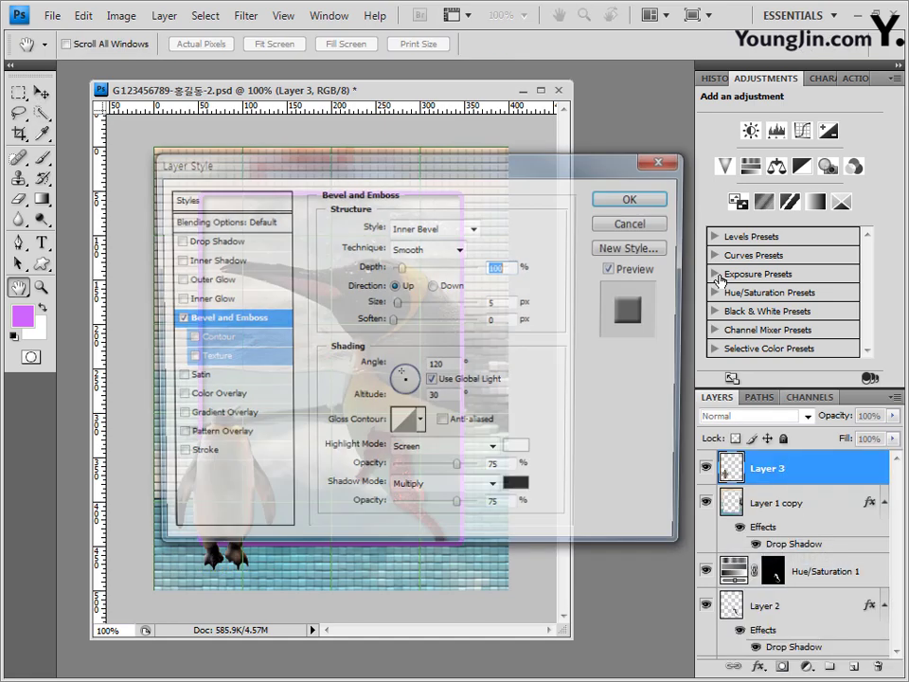
key("Return")
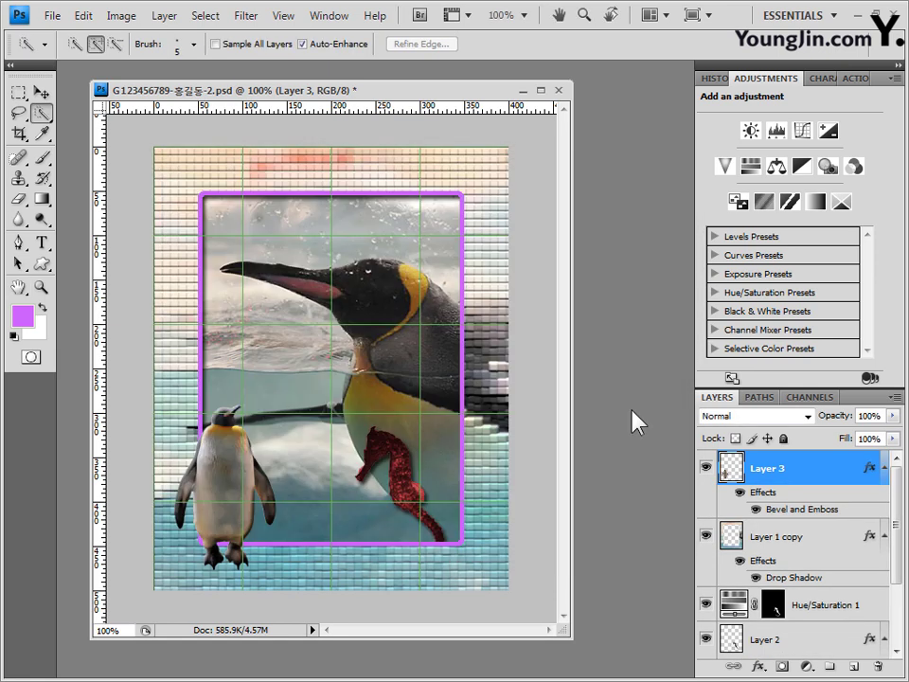
- Activate the Type tool and set the font to 돋움 and the size to 35 pt
left_click(41, 242)
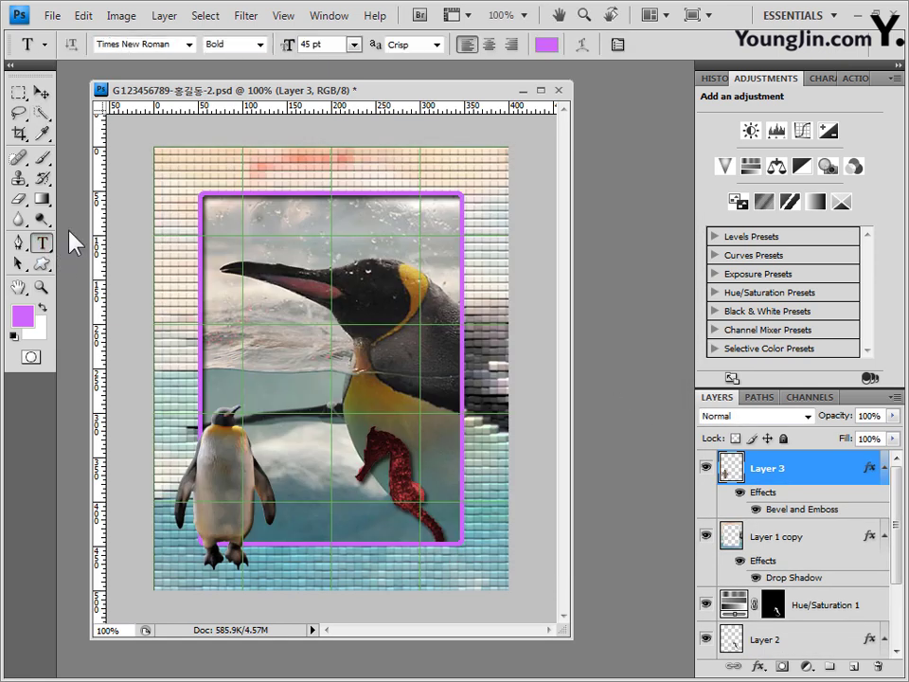
left_click(151, 45)
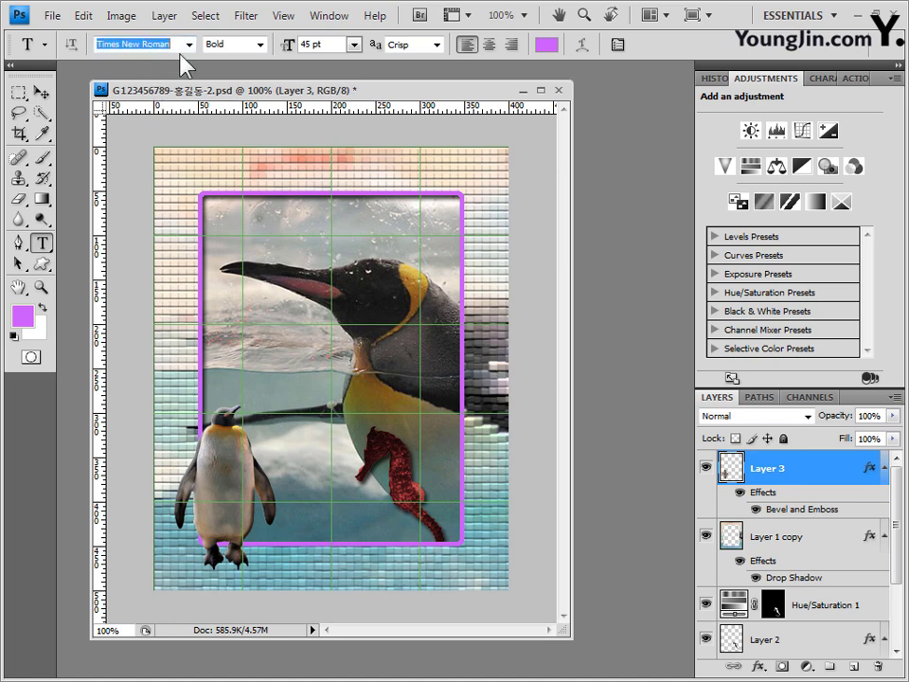
type("드서운체")
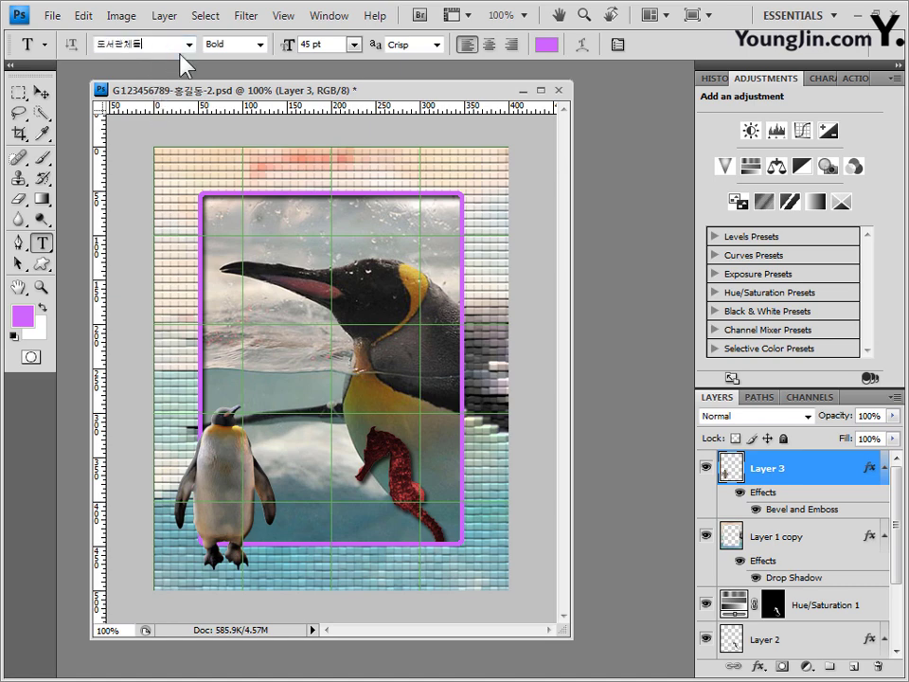
key("Return")
left_click(189, 45)
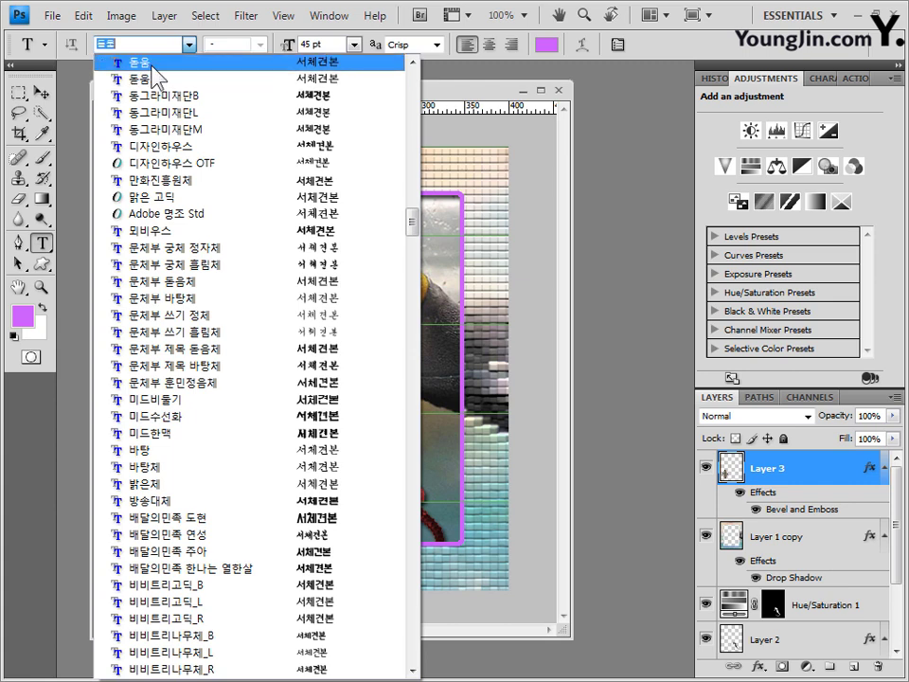
left_click(151, 63)
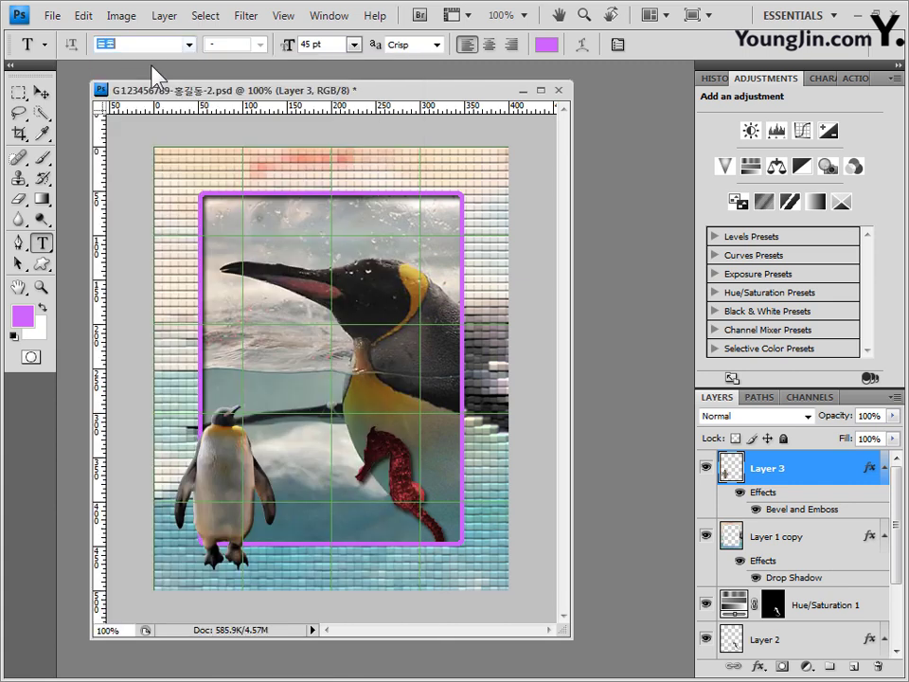
left_click(331, 47)
type("35")
- Set the text colour to the pale yellow #ffffcc
left_click(547, 46)
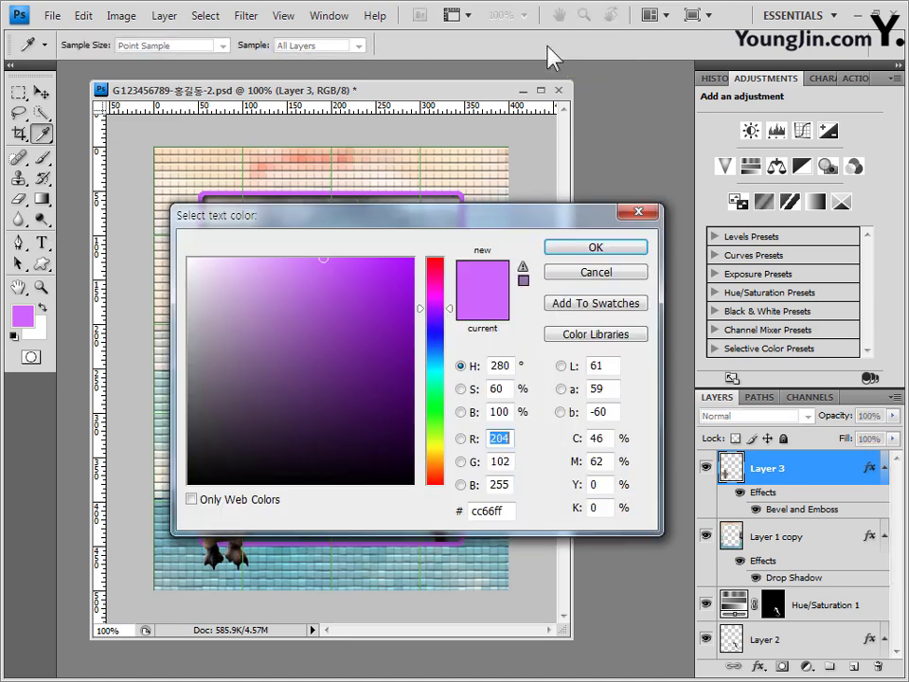
left_click(509, 511)
key("ctrl+a")
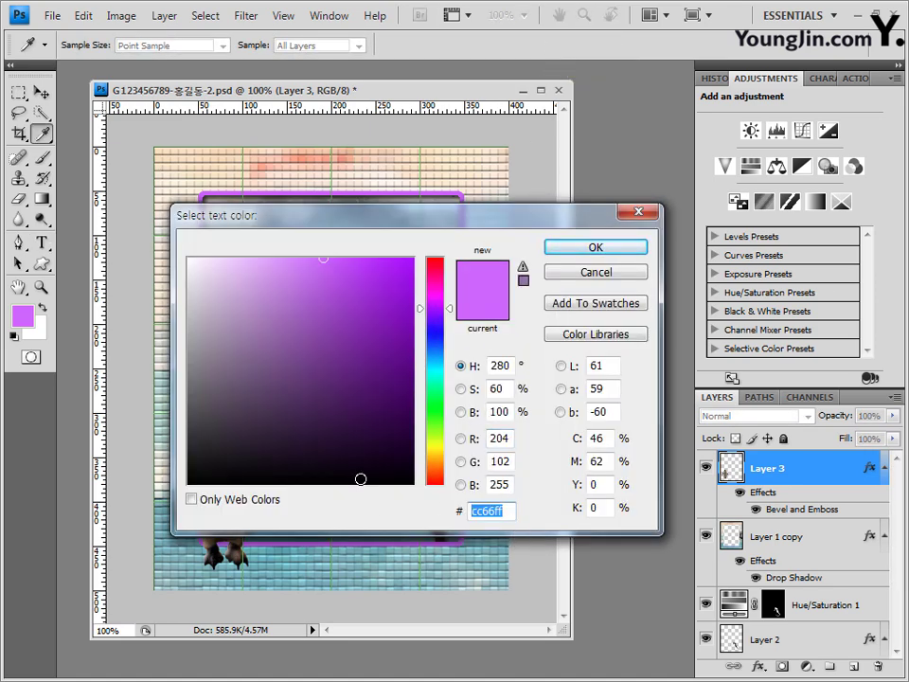
type("ffff")
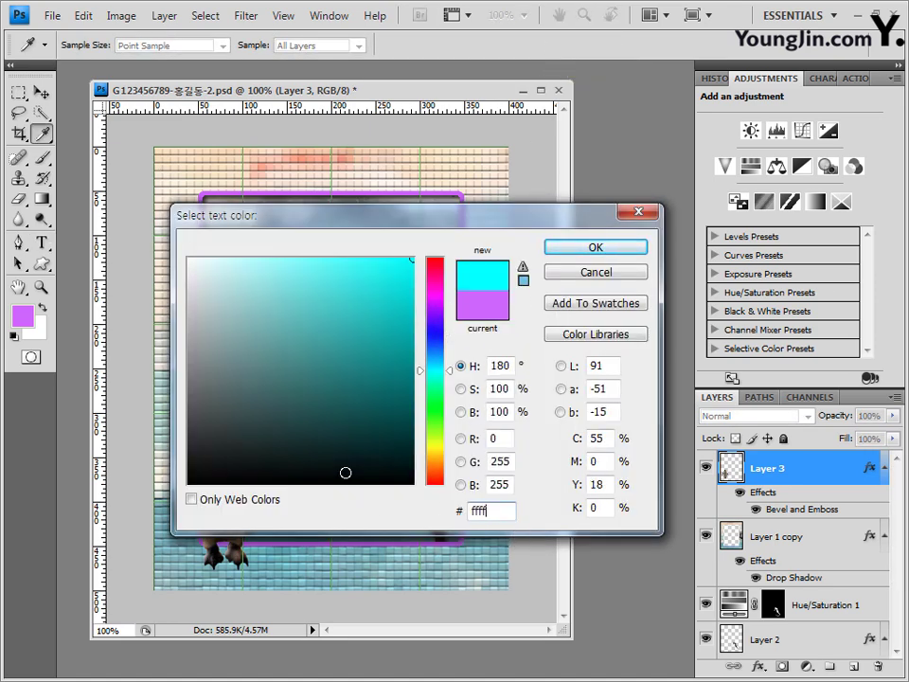
type("cc")
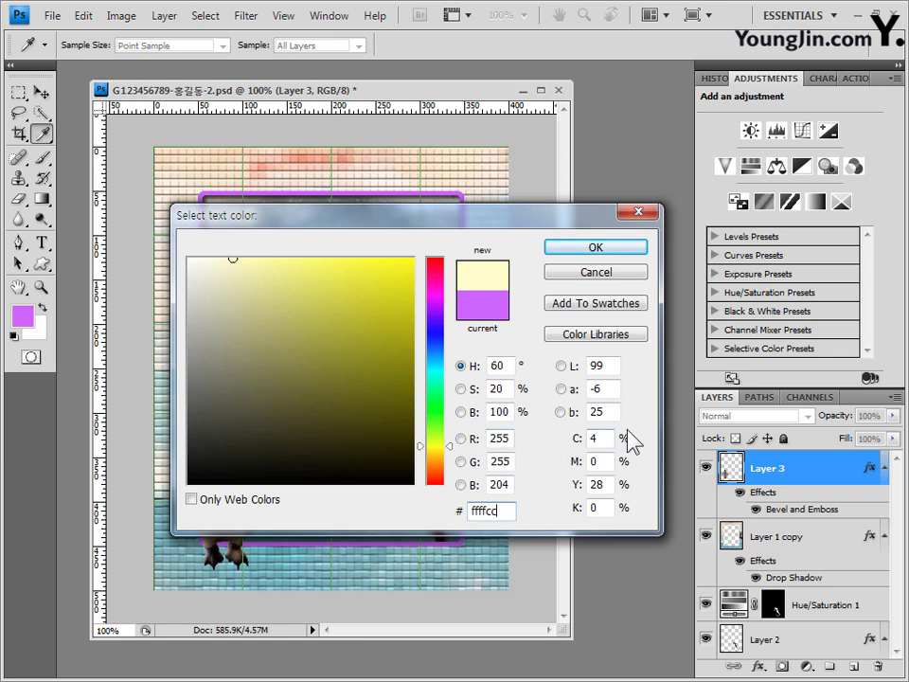
left_click(623, 249)
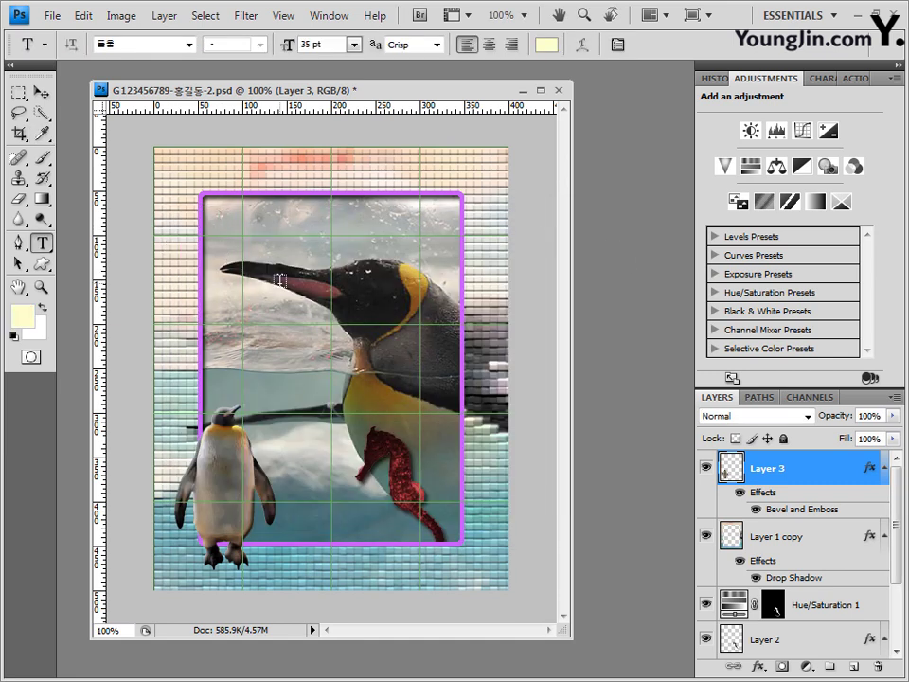
- Add the text 남극의 마스코트 펭귄 below the large penguin's beak, with 펭귄 on a second line
left_click(228, 309)
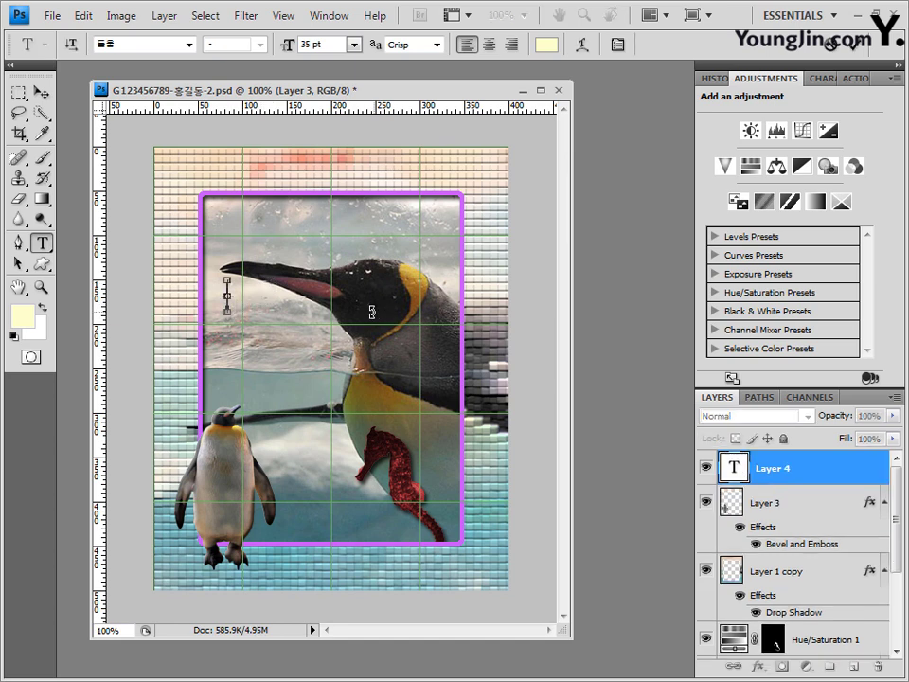
type("남극의 마스코트 펭귄")
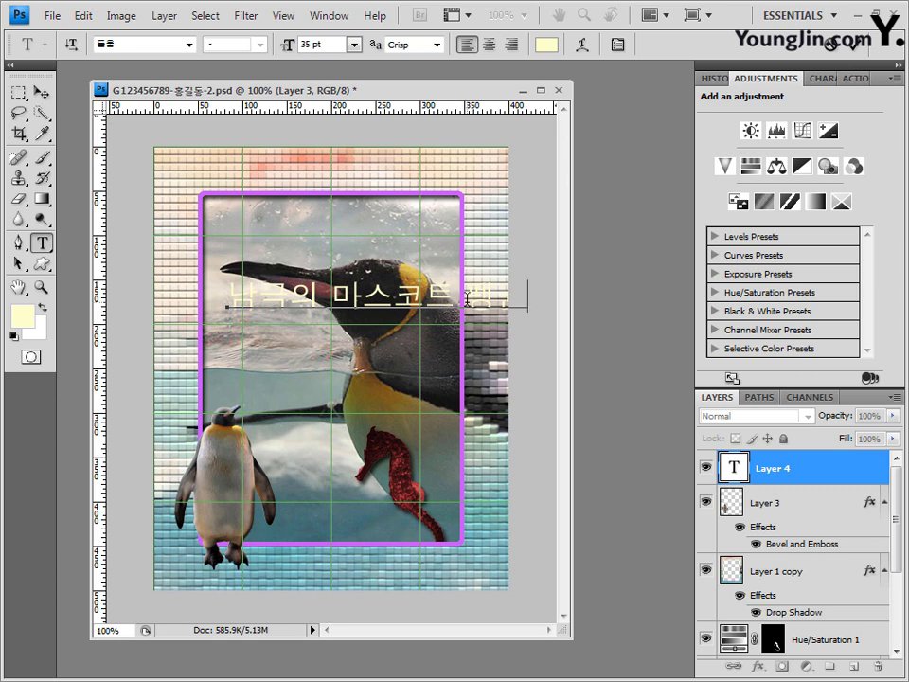
key("BackSpace")
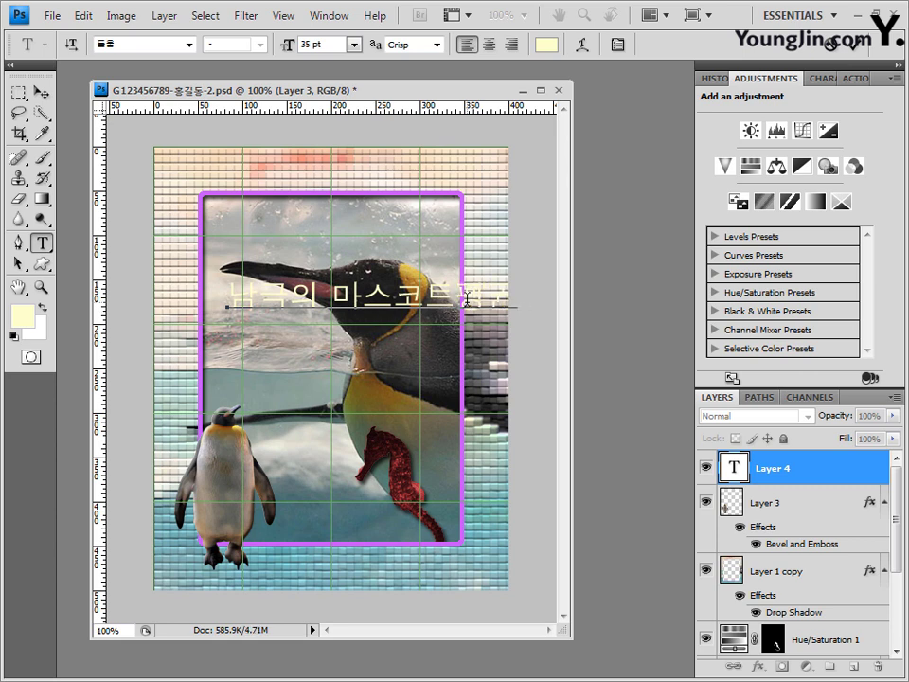
key("BackSpace")
key("BackSpace")
key("Return")
type("펭귄")
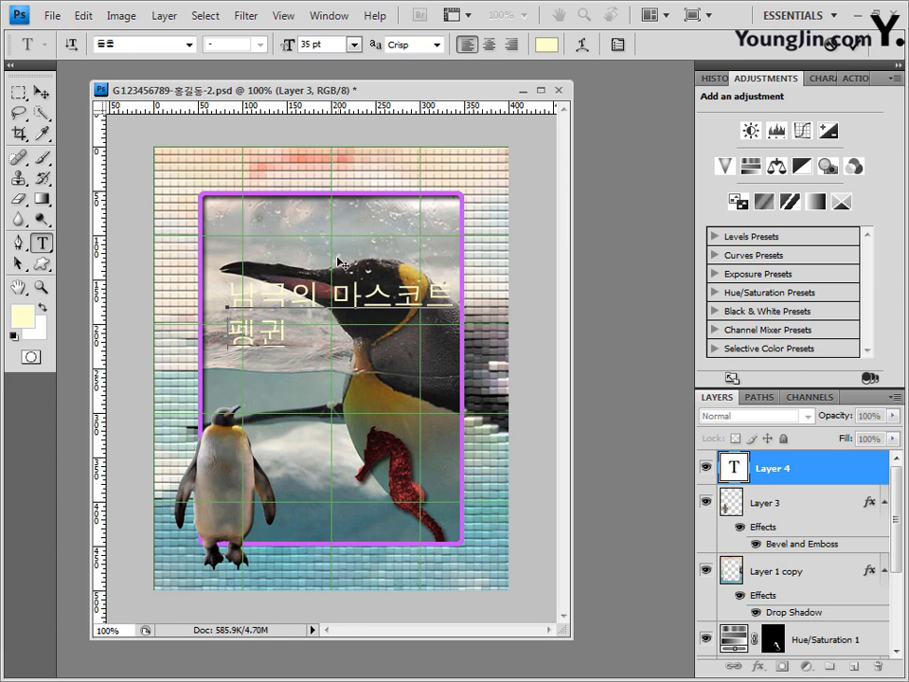
- Centre-align both lines of the text, move them horizontally into the middle of the purple frame and commit the text
key("ctrl+a")
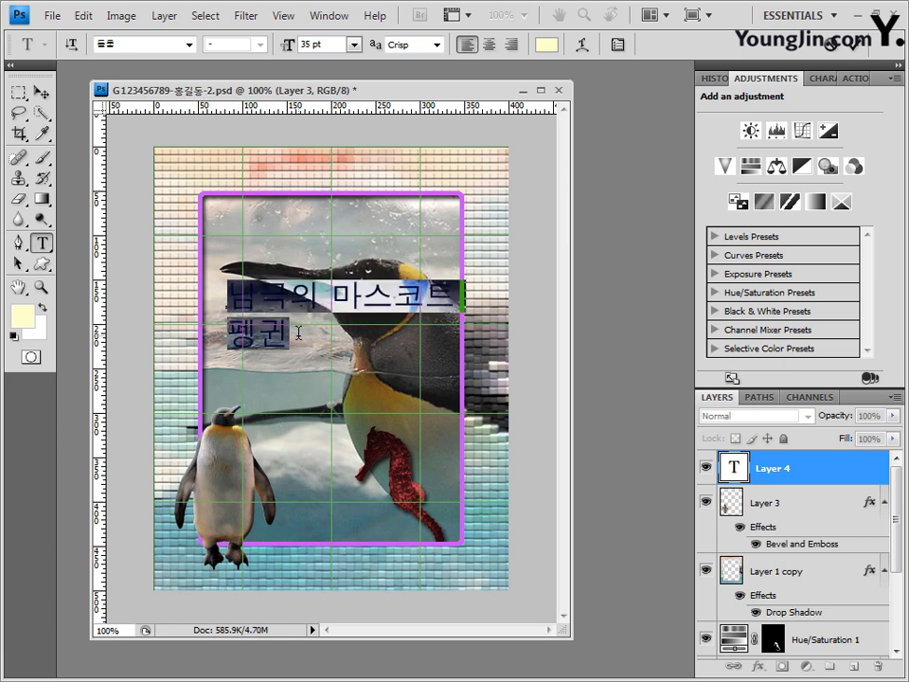
left_click(489, 47)
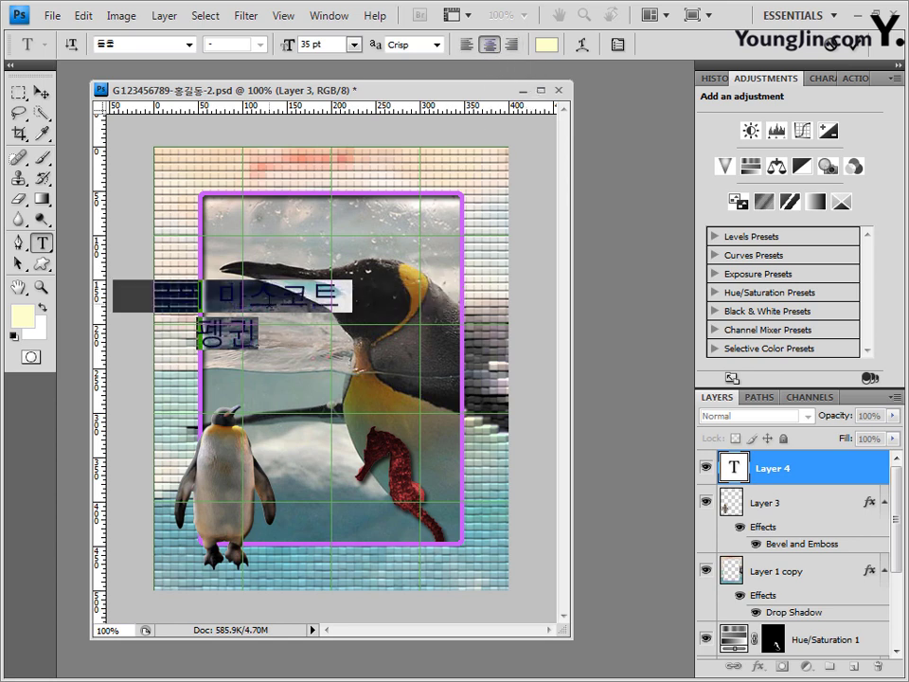
left_click_drag(272, 409, 386, 409)
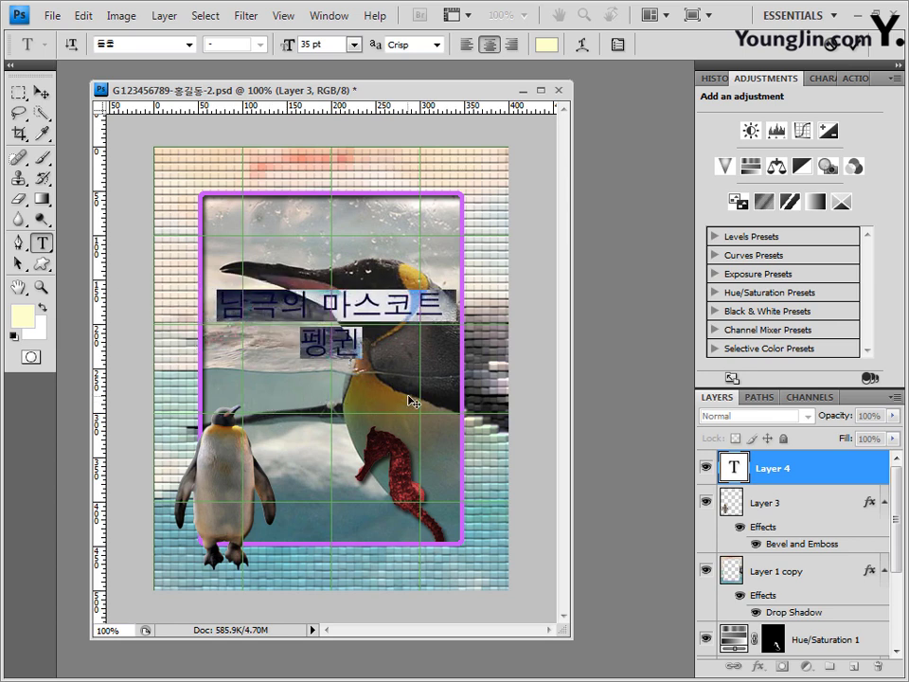
left_click(822, 471)
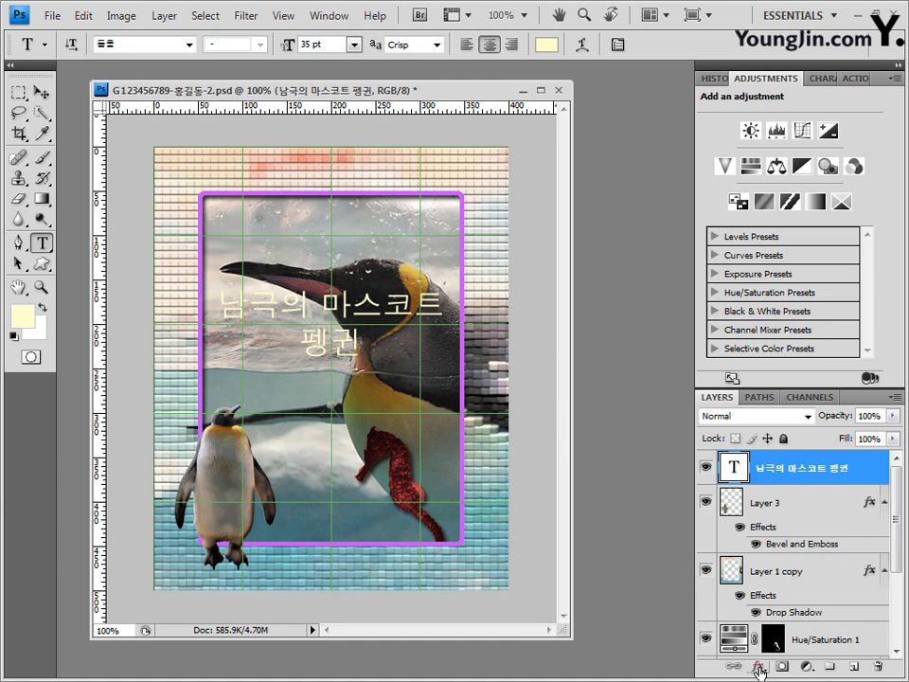
- Add a 2 px outside Stroke layer style in colour #333399 to the text layer
left_click(758, 666)
left_click(777, 653)
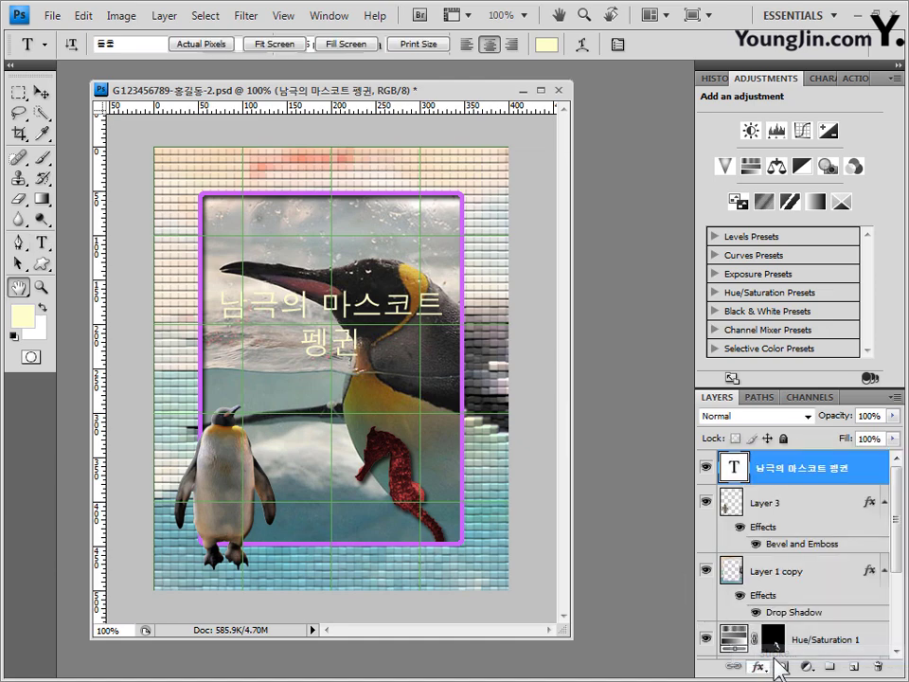
type("2")
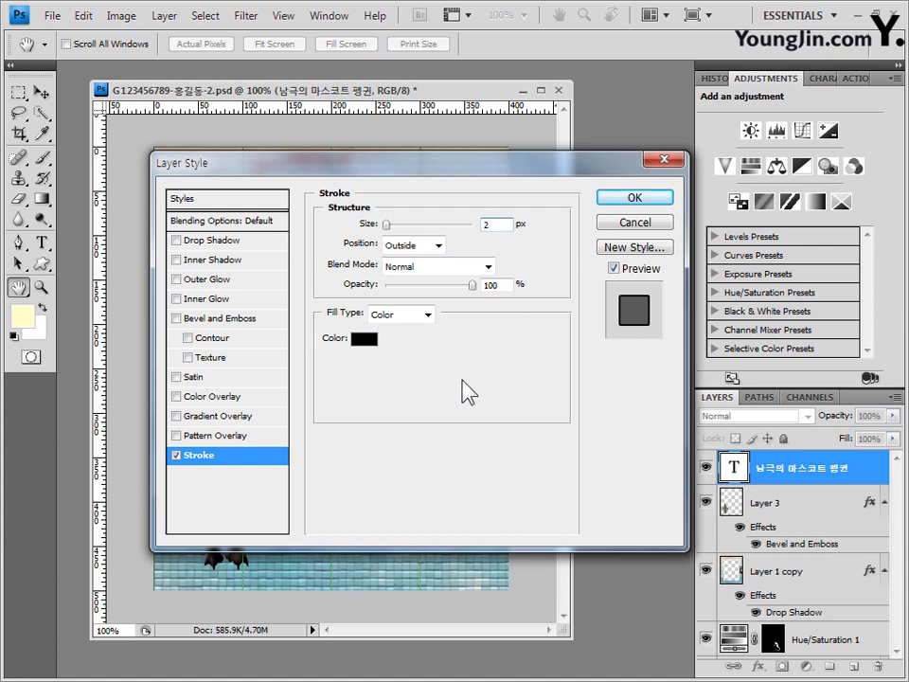
left_click(366, 341)
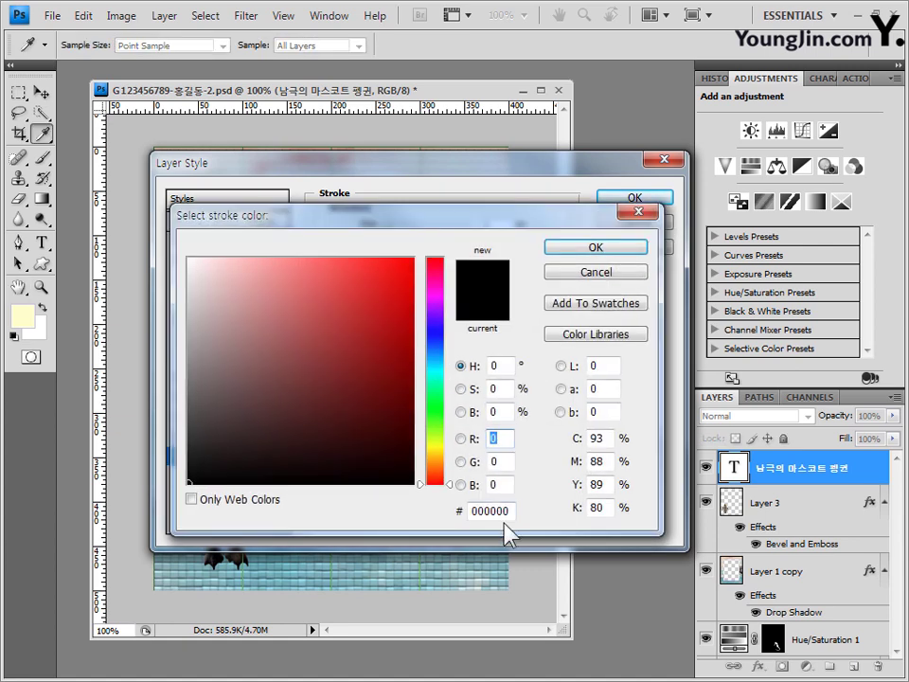
left_click_drag(512, 511, 444, 503)
type("333399")
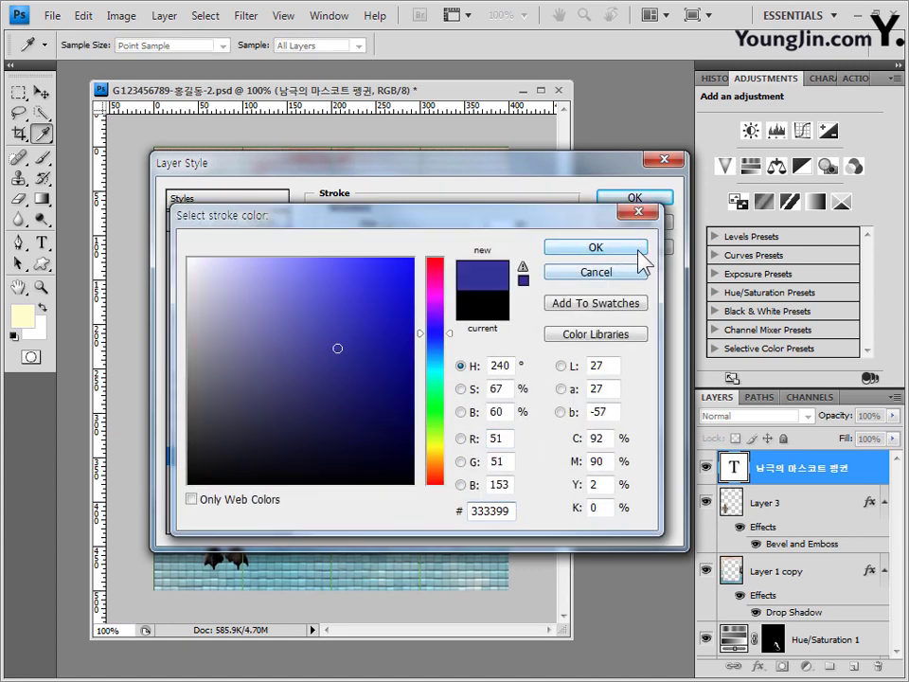
left_click(641, 251)
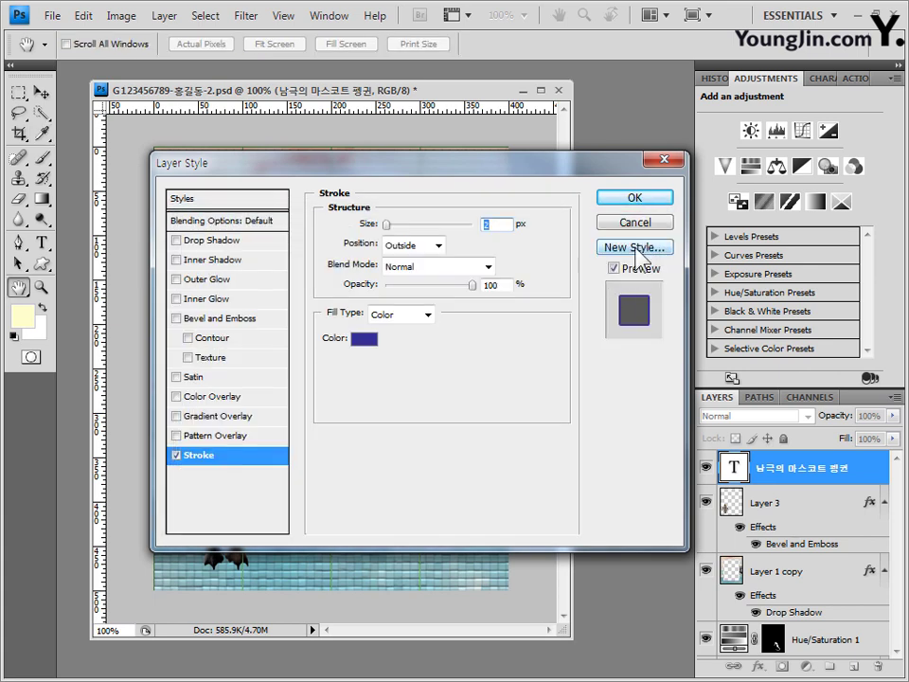
left_click(635, 198)
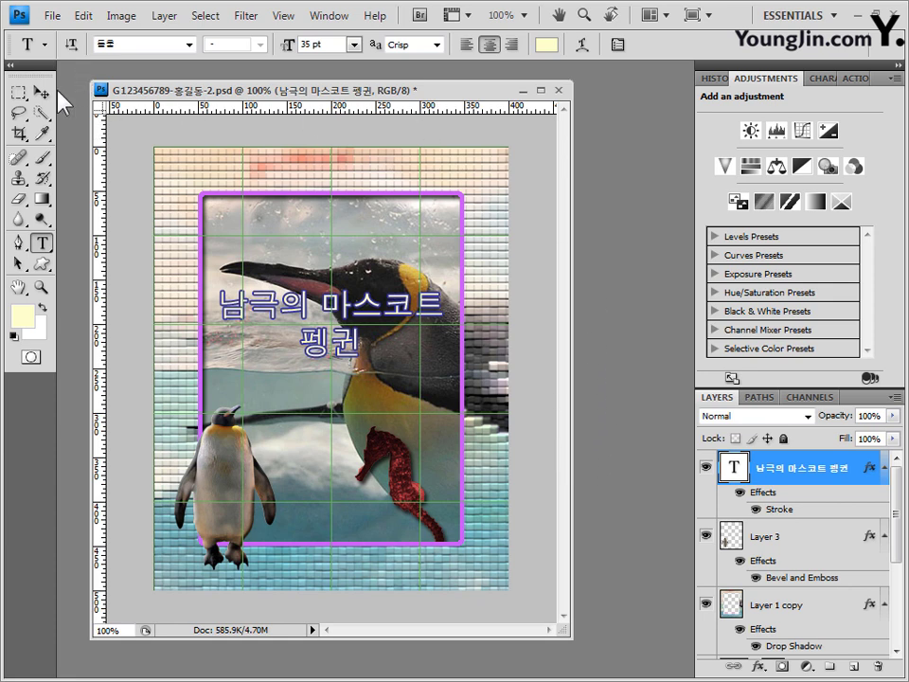
- Warp the text with the horizontal Arc Upper style at +35% bend and move it slightly lower within the frame
left_click(583, 48)
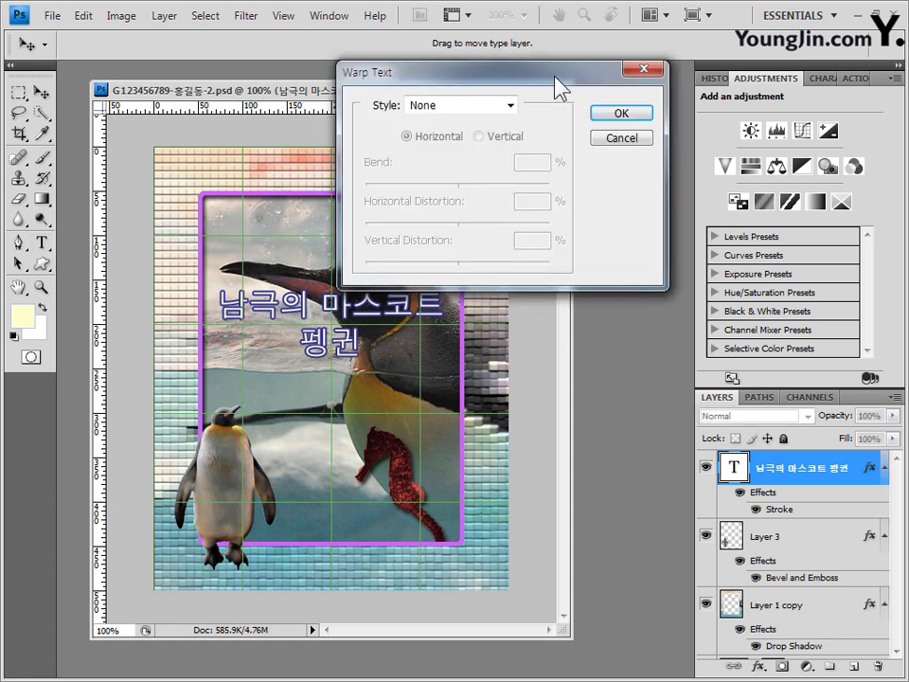
left_click_drag(554, 76, 585, 144)
left_click(527, 175)
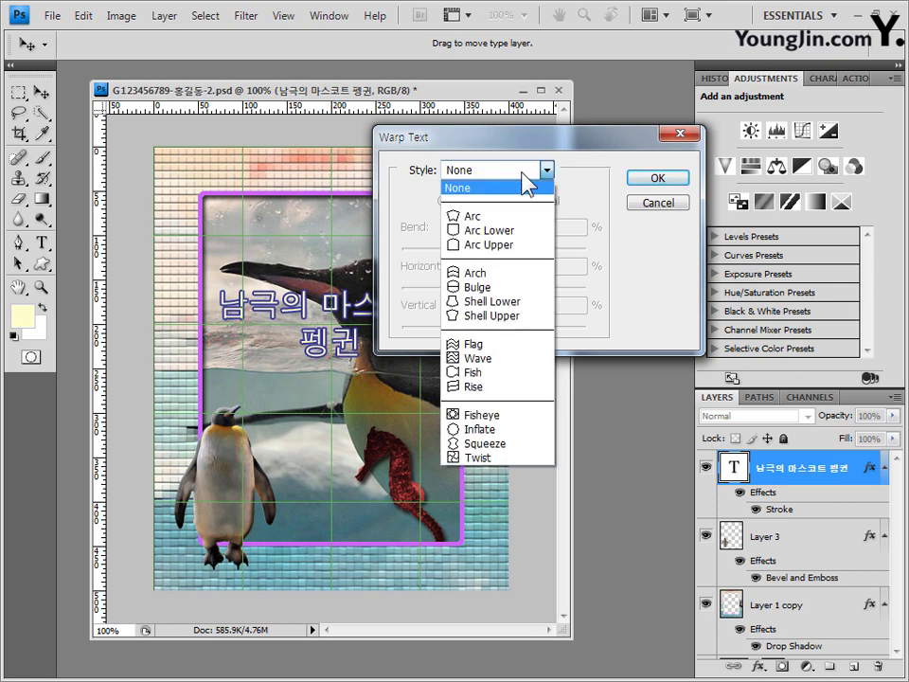
left_click(501, 247)
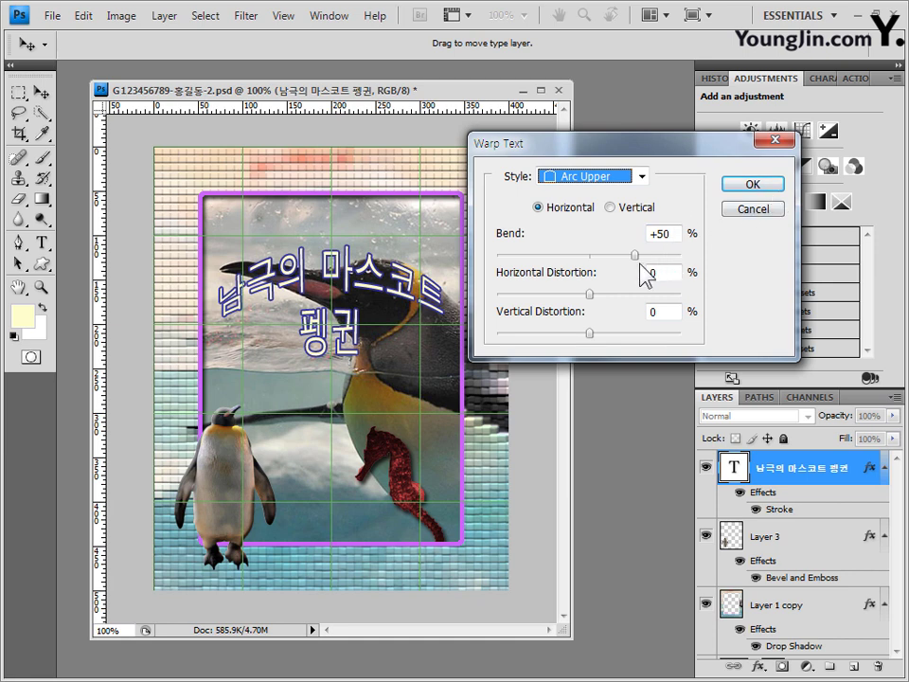
left_click_drag(635, 256, 621, 253)
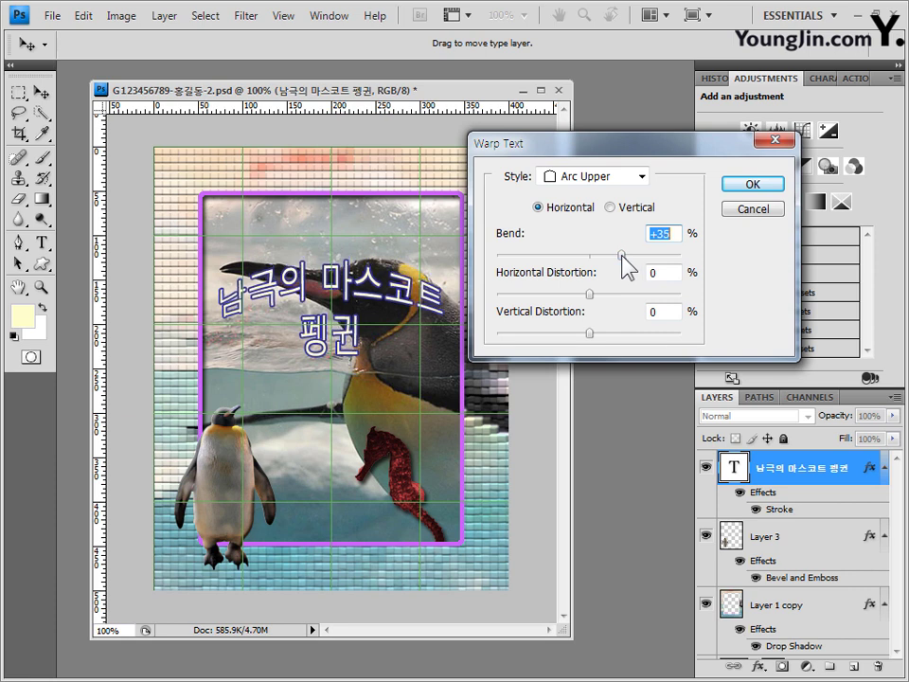
left_click(781, 185)
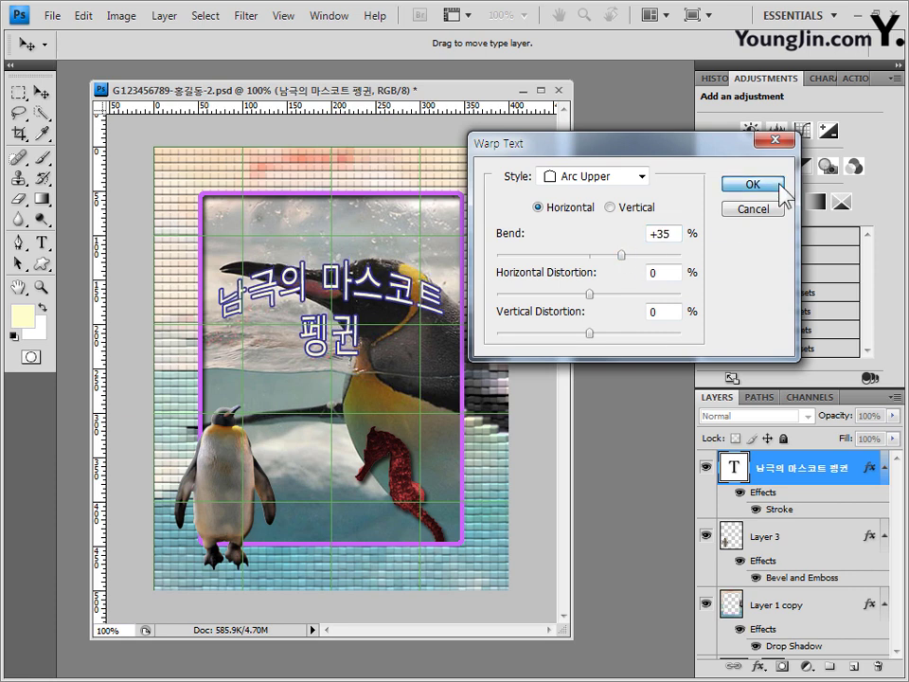
left_click(40, 96)
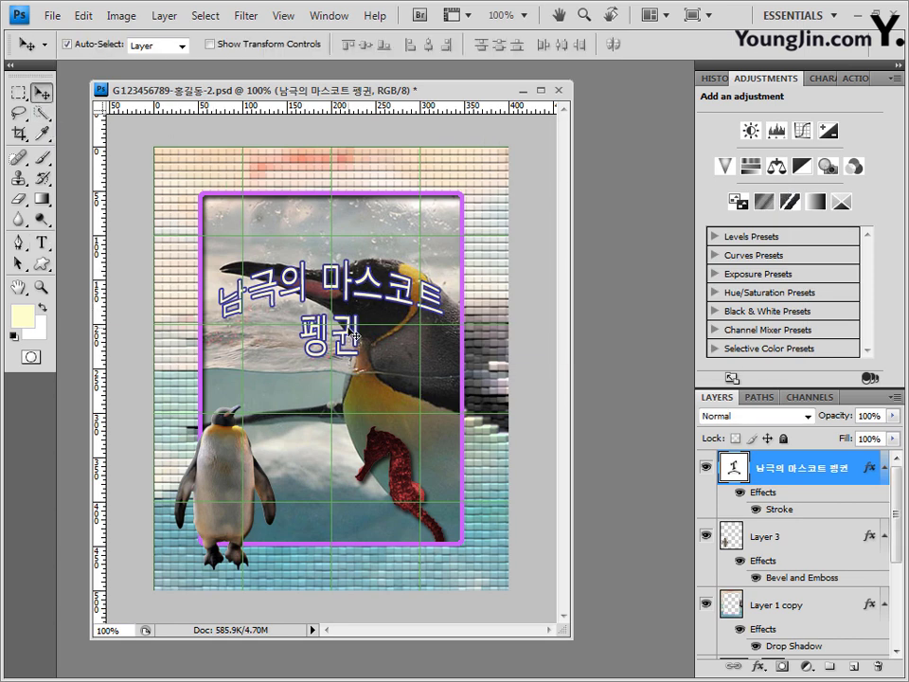
left_click_drag(354, 336, 343, 378)
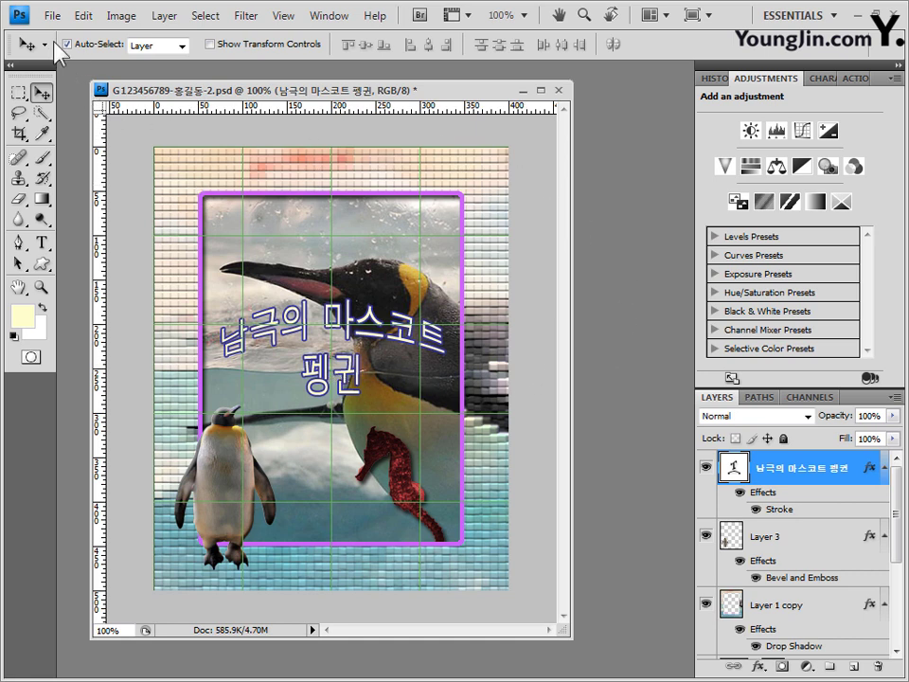
- Save a JPEG copy of the composite in the GTQ folder under its existing name, at Maximum quality 12 with Baseline ("Standard") format
left_click(50, 16)
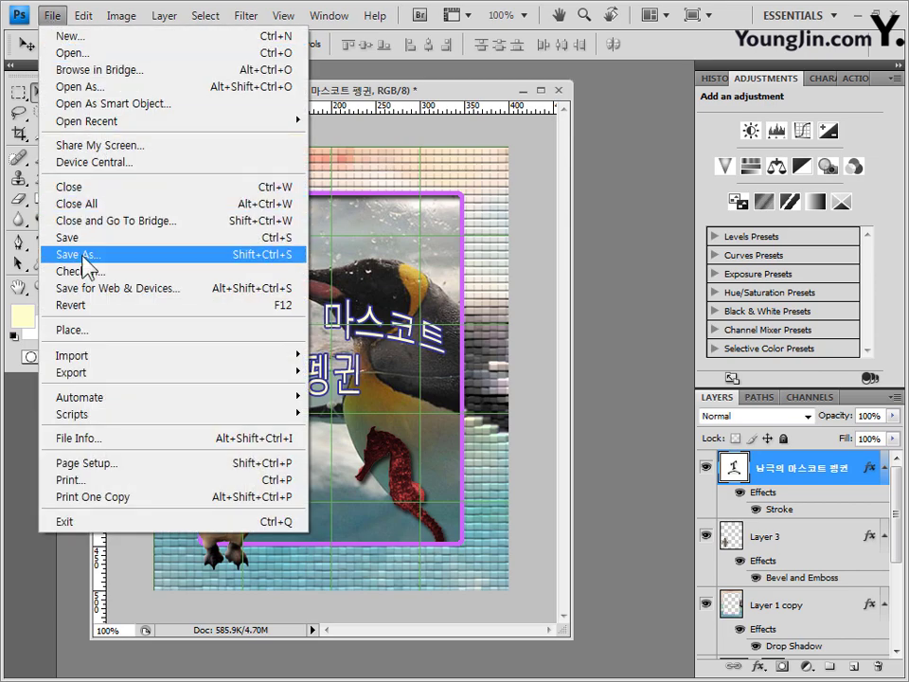
left_click(88, 254)
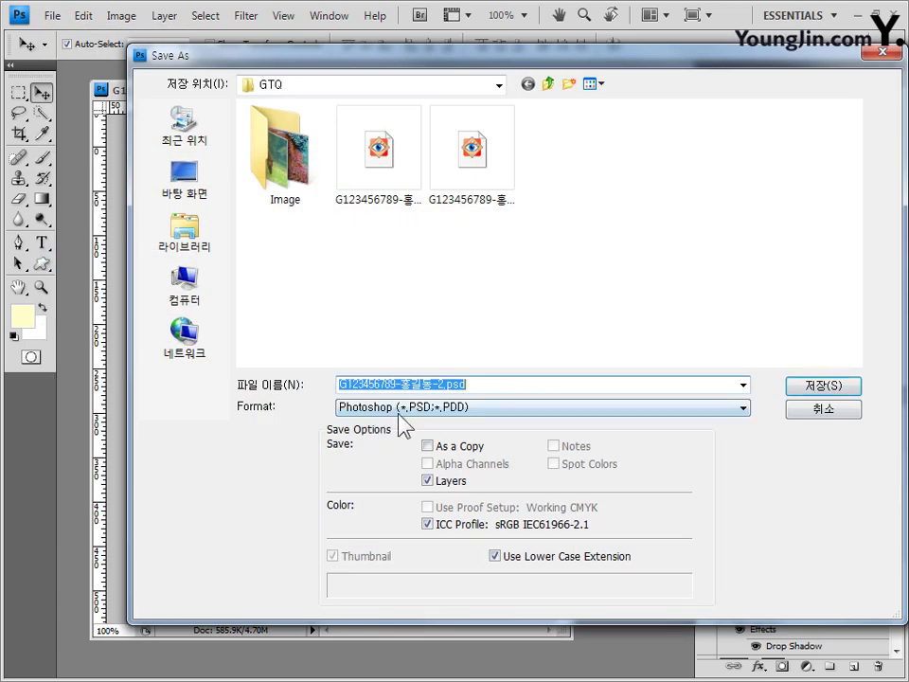
left_click(405, 409)
left_click(407, 507)
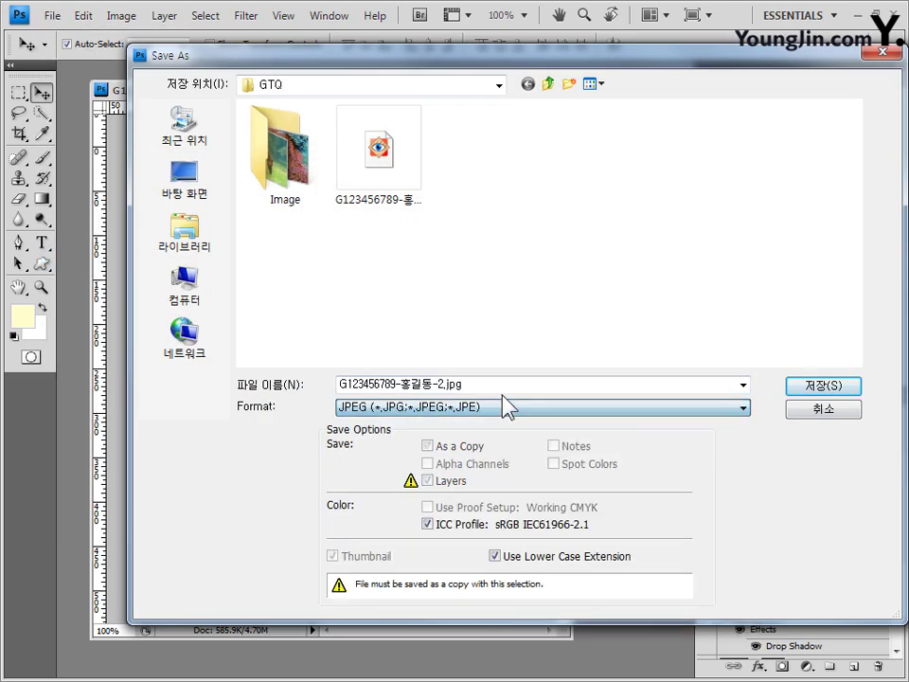
left_click(850, 389)
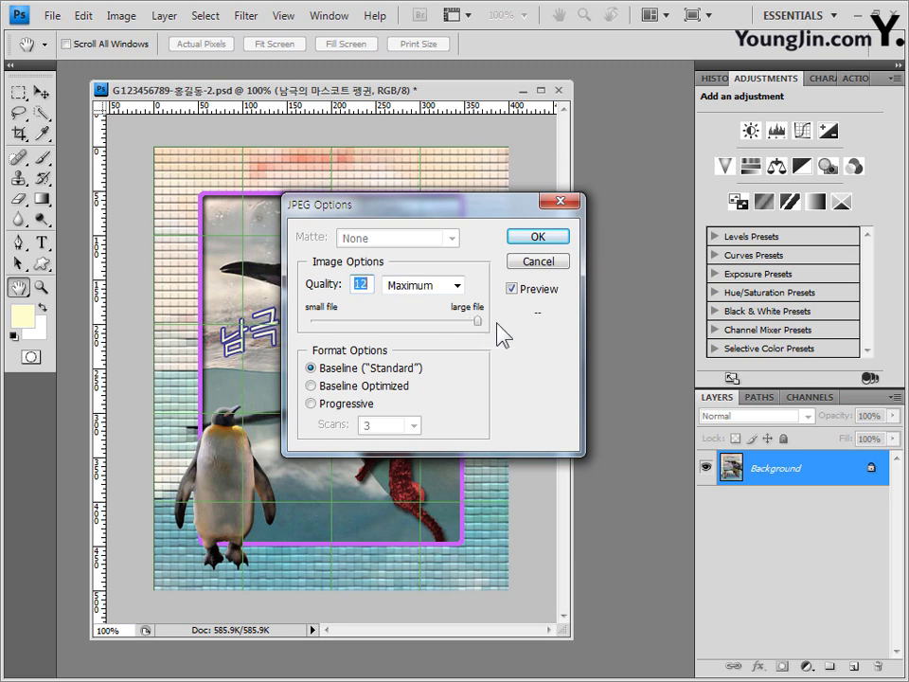
left_click(549, 237)
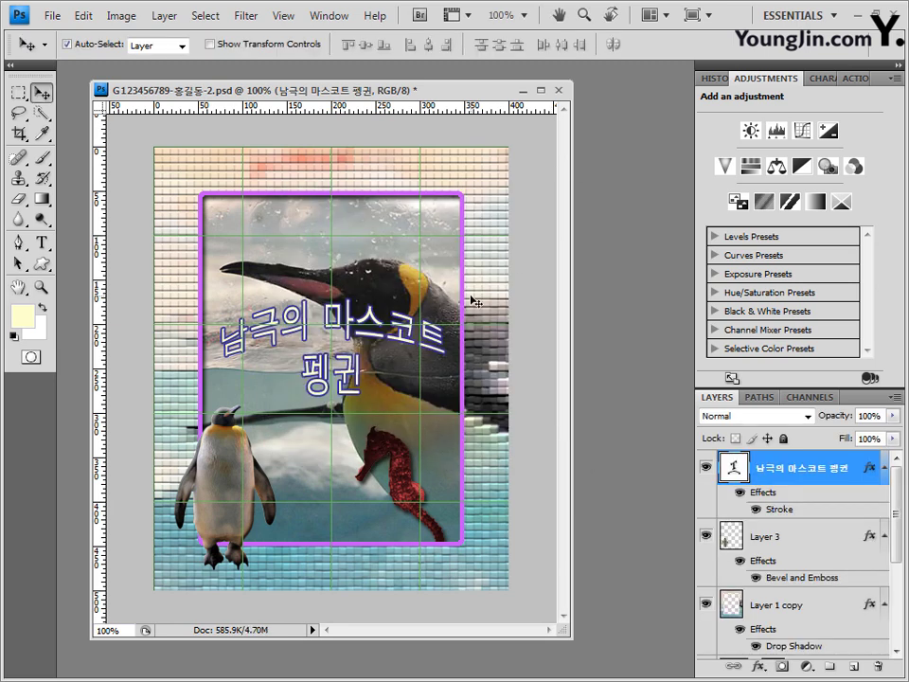
- Resize the composite image to 40 × 50 pixels with proportions constrained and Scale Styles off
left_click(122, 15)
left_click(154, 144)
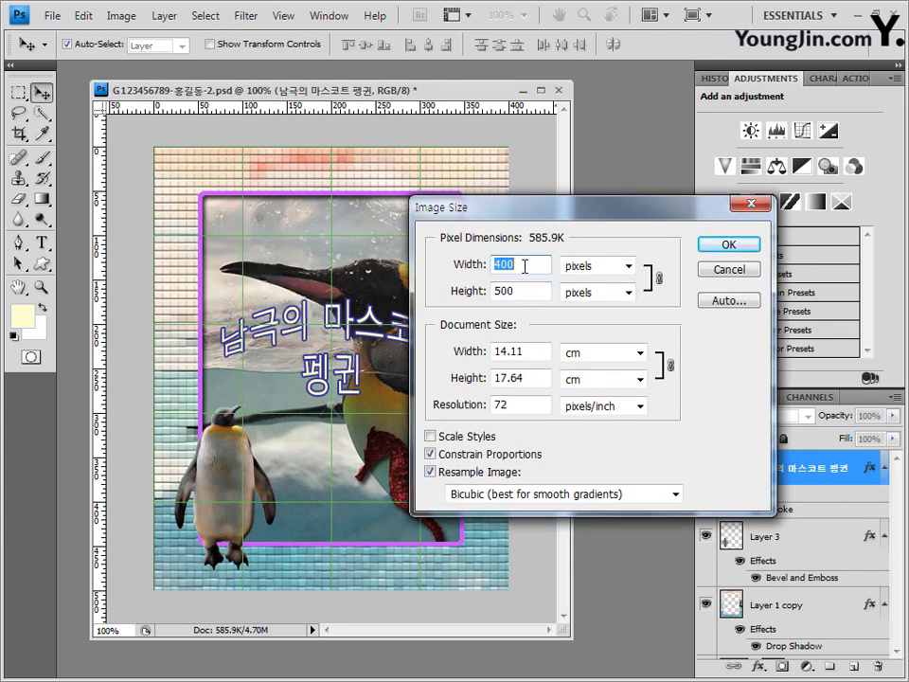
type("40")
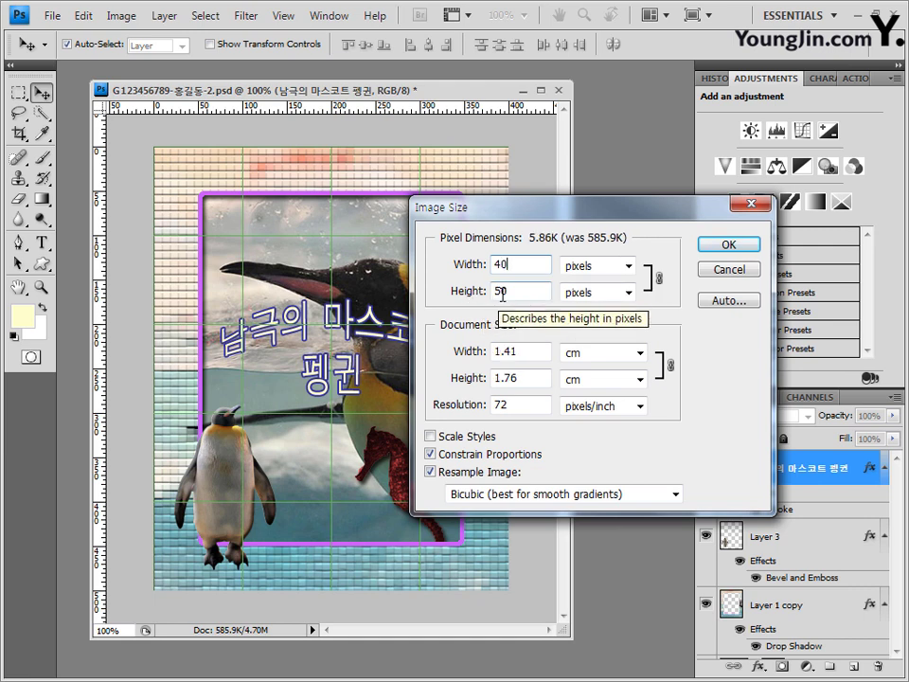
key("Tab")
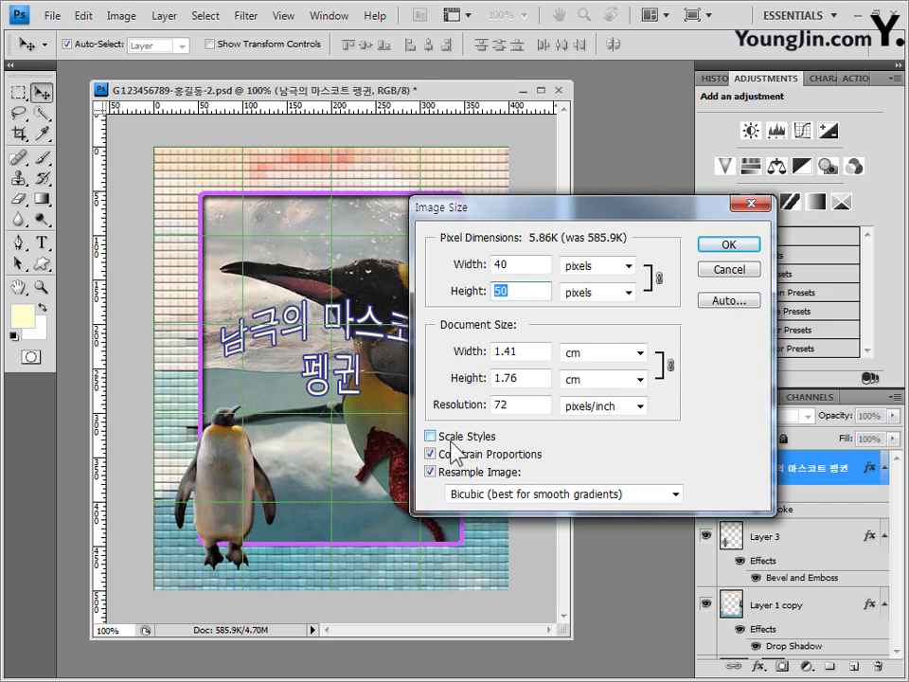
left_click(746, 252)
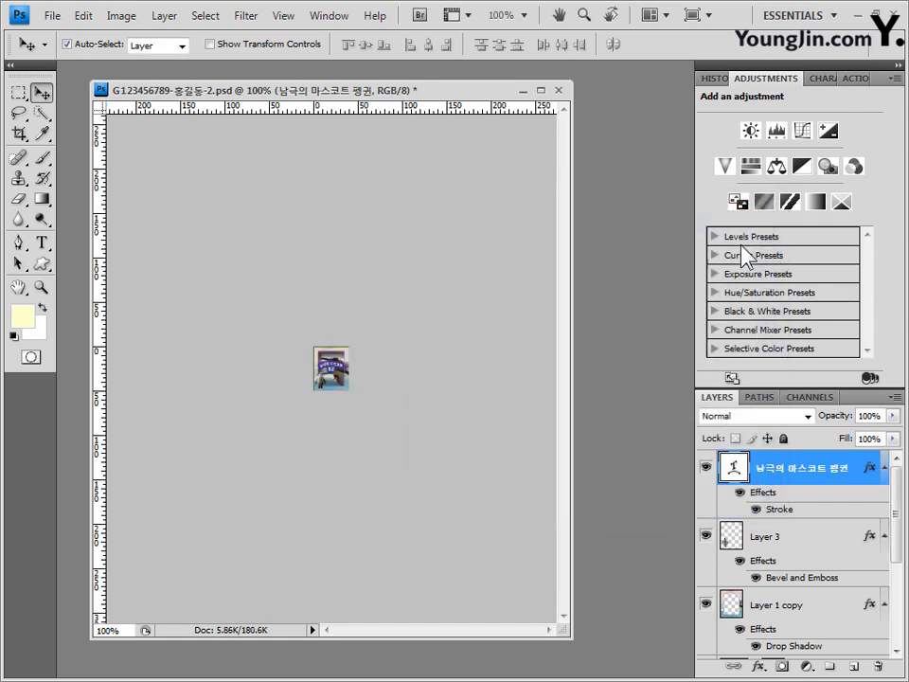
- Save the resized composite in Photoshop format in the GTQ folder, replacing the existing PSD whose name ends in -2
left_click(52, 15)
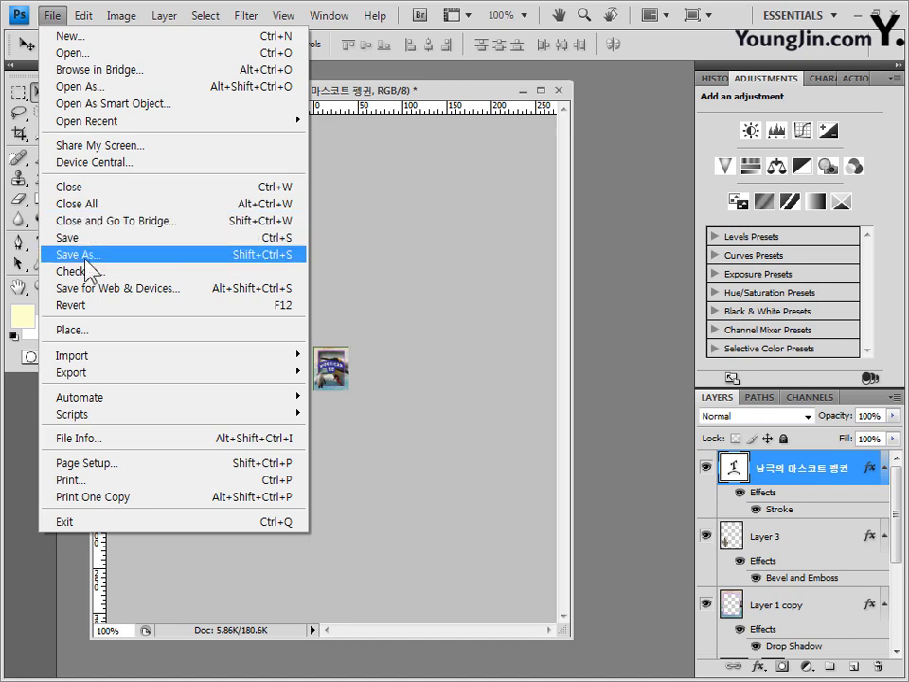
left_click(87, 258)
left_click(473, 161)
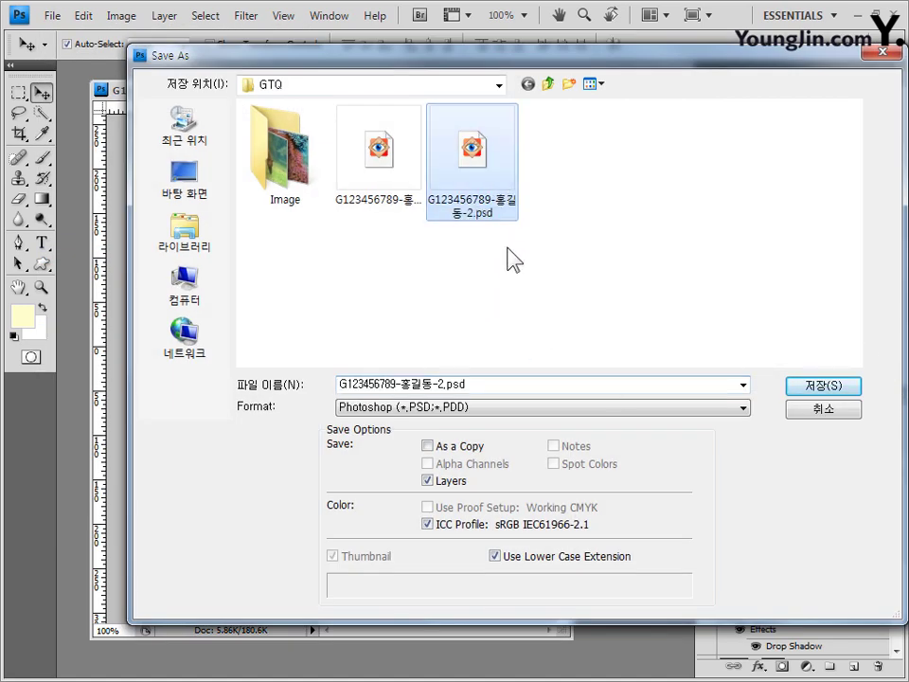
left_click(820, 387)
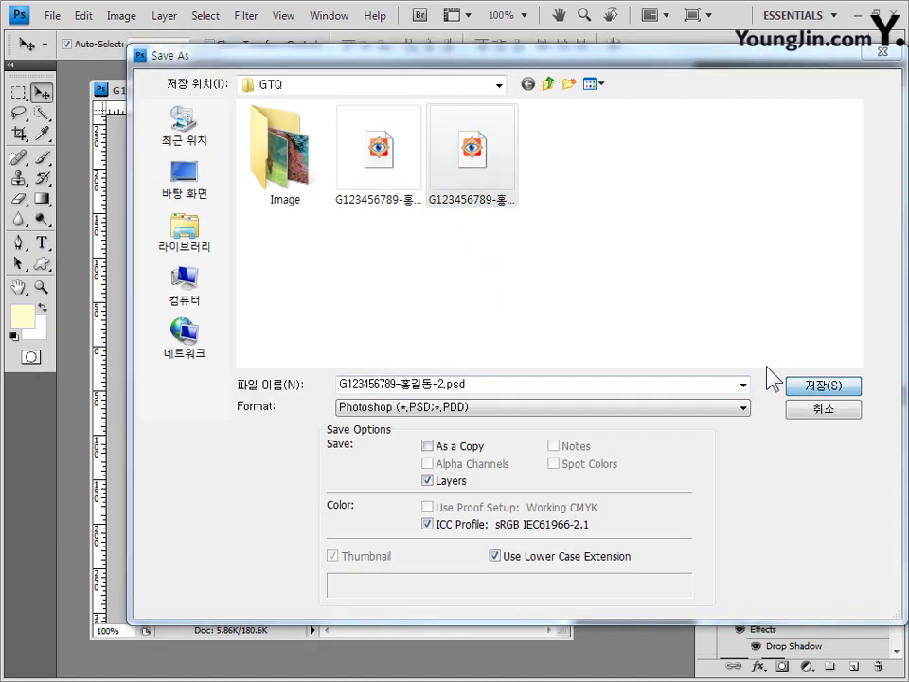
left_click(341, 254)
left_click(629, 274)
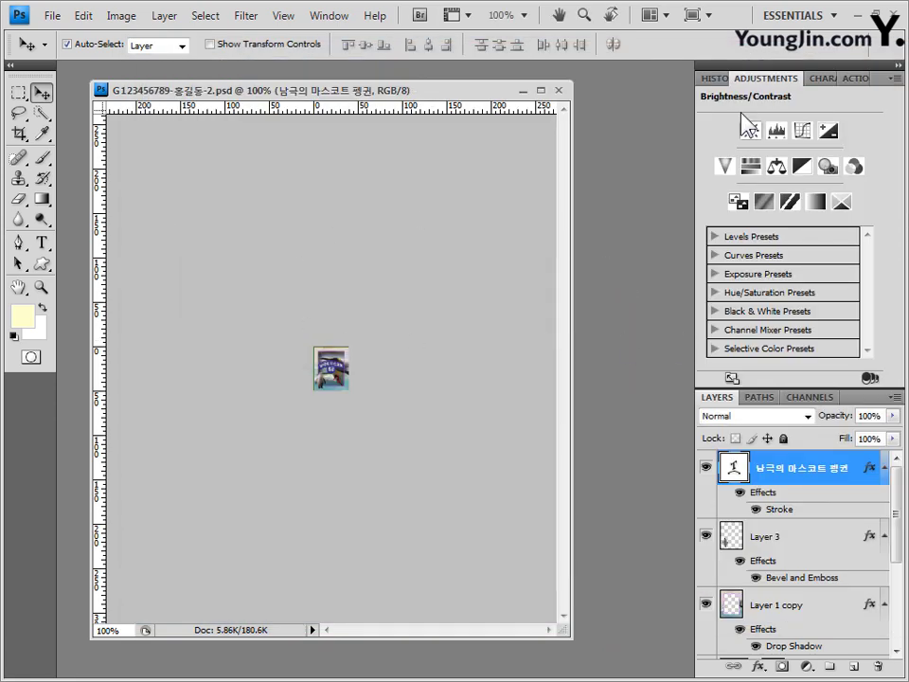
- Restore the composite to the Move history state and save it as a separate PSD, removing the hyphen before the 2 in its name
left_click(715, 78)
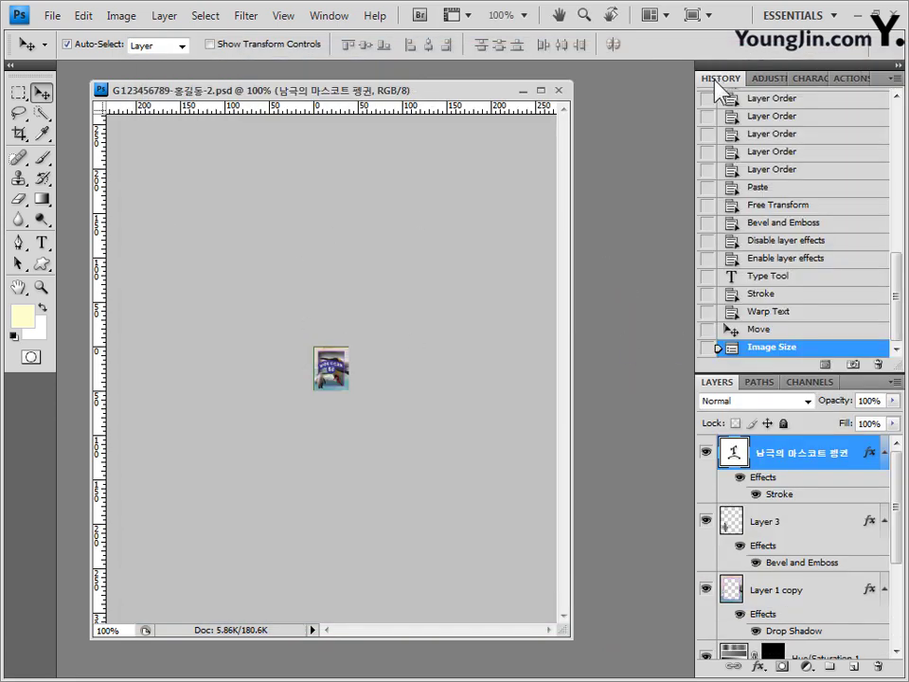
left_click(767, 331)
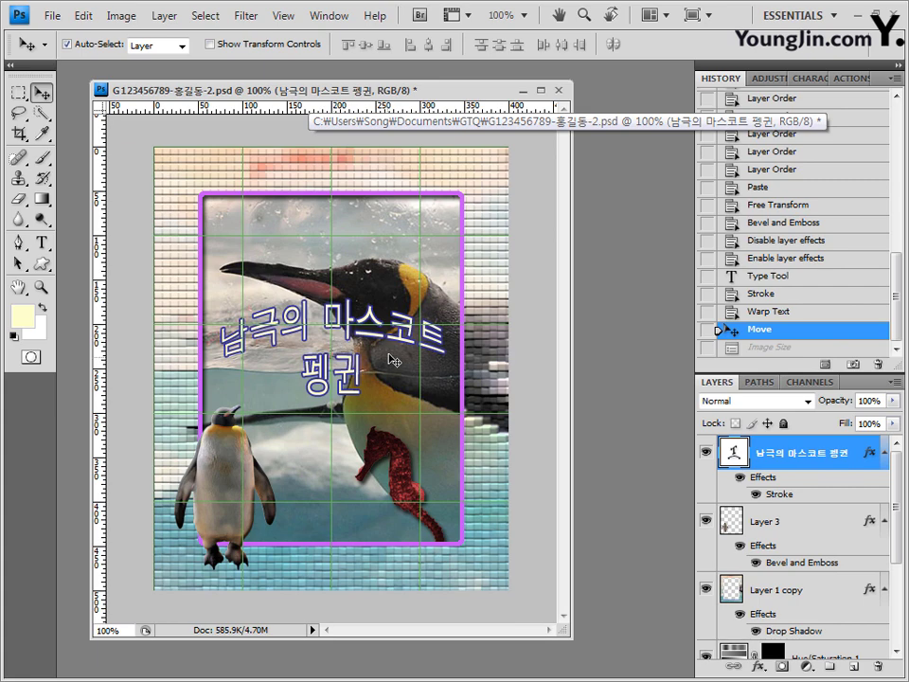
left_click(55, 17)
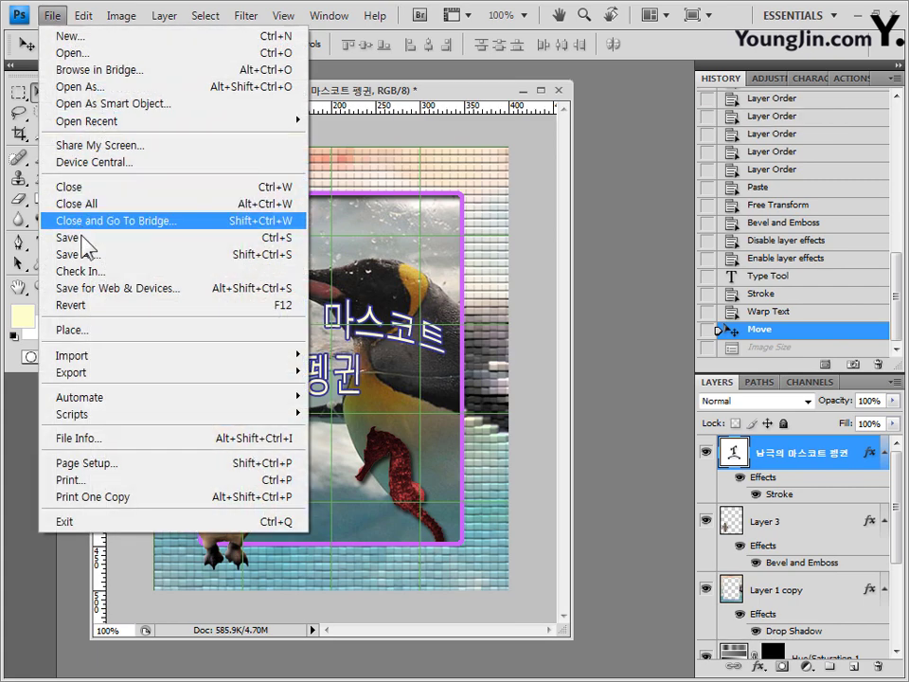
left_click(84, 254)
left_click(438, 386)
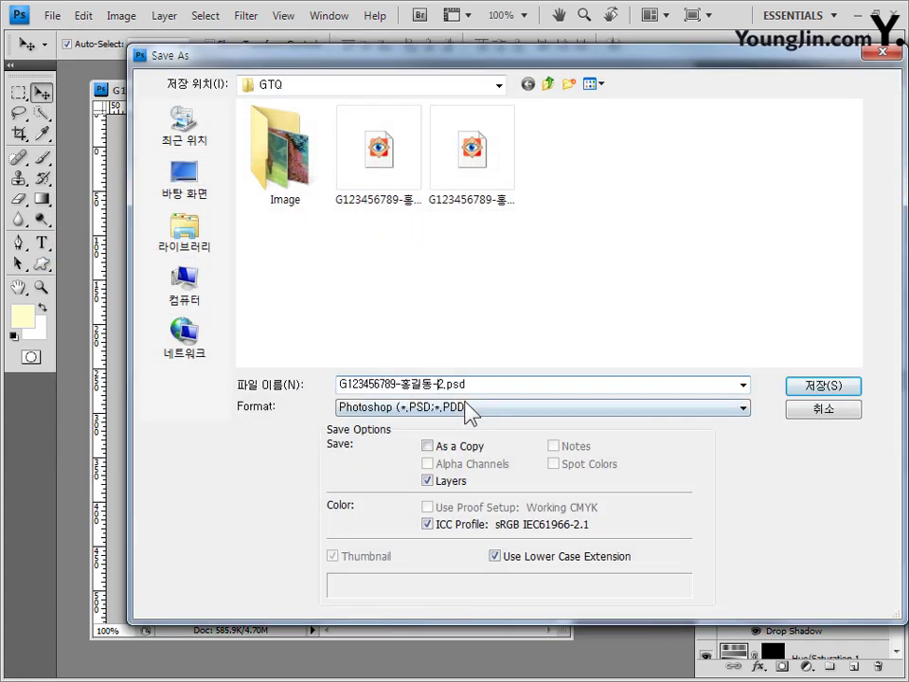
key("BackSpace")
key("Return")
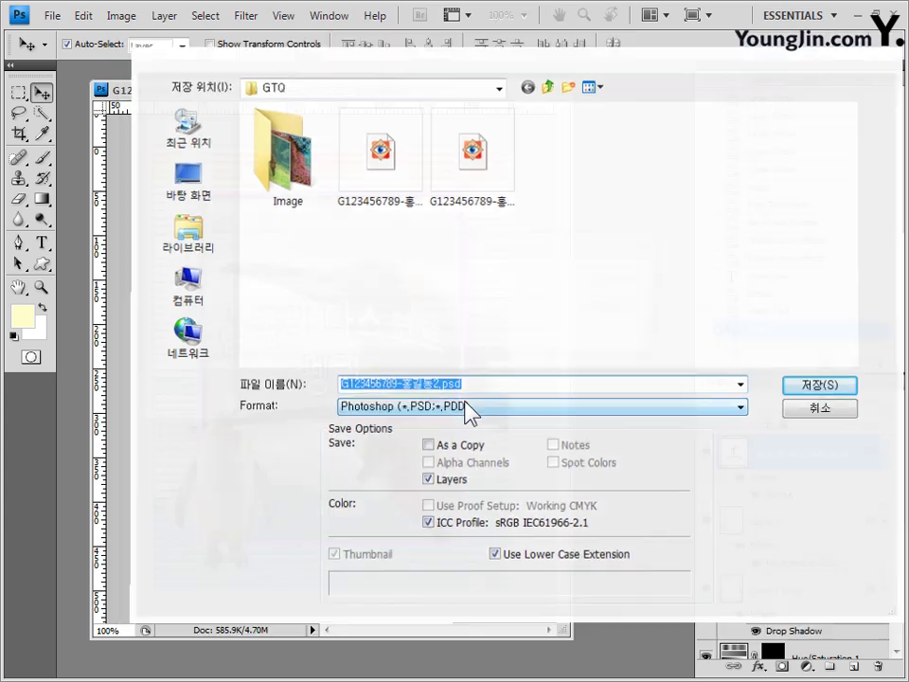
key("Return")
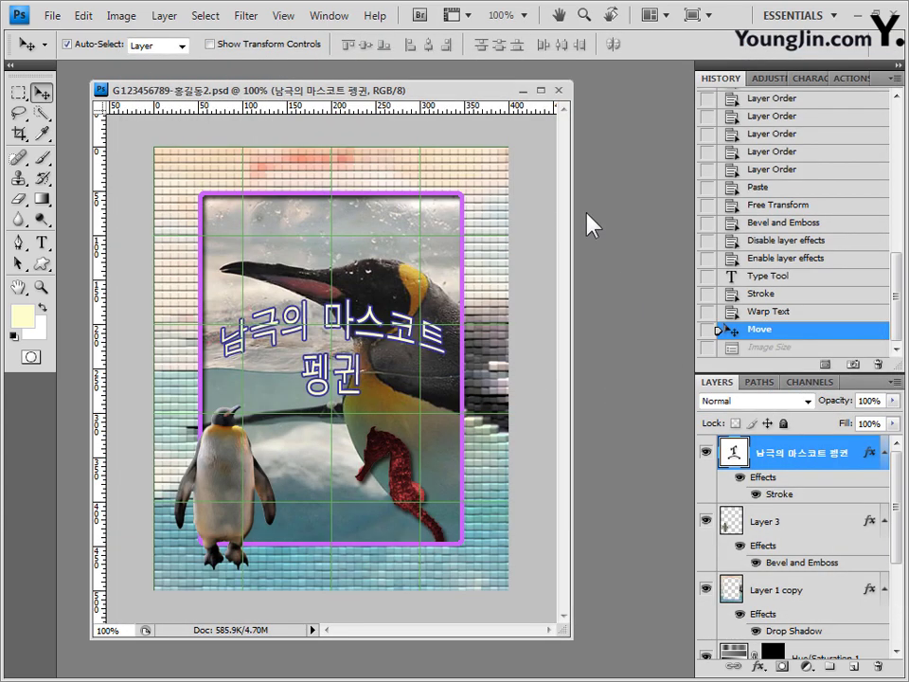
- Close the composite and create a new 600 × 400 pixel document at 72 pixels/inch, RGB Color 8 bit, with white background contents
left_click(559, 90)
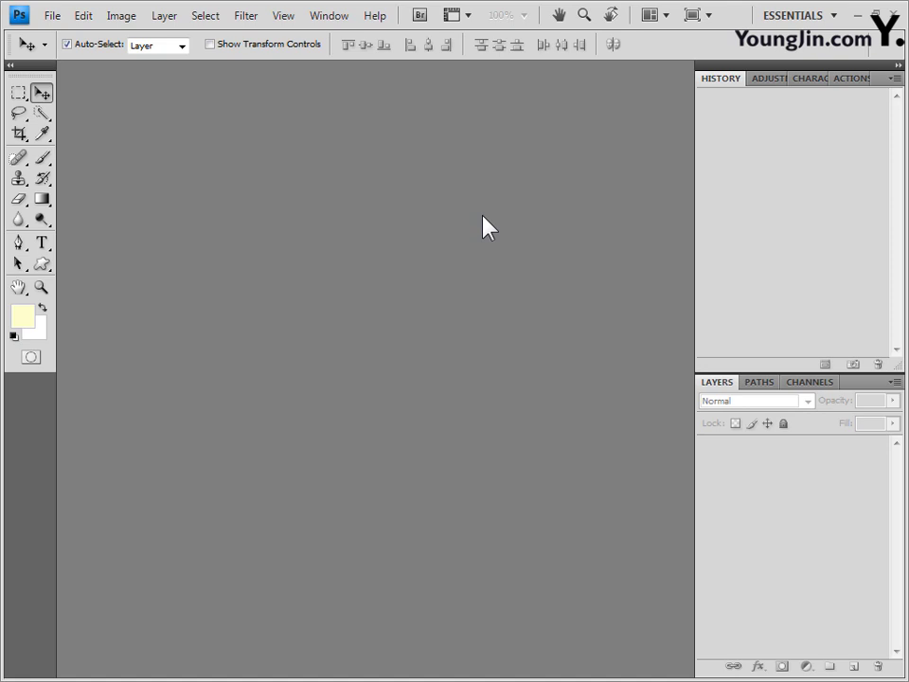
left_click(52, 15)
left_click(65, 35)
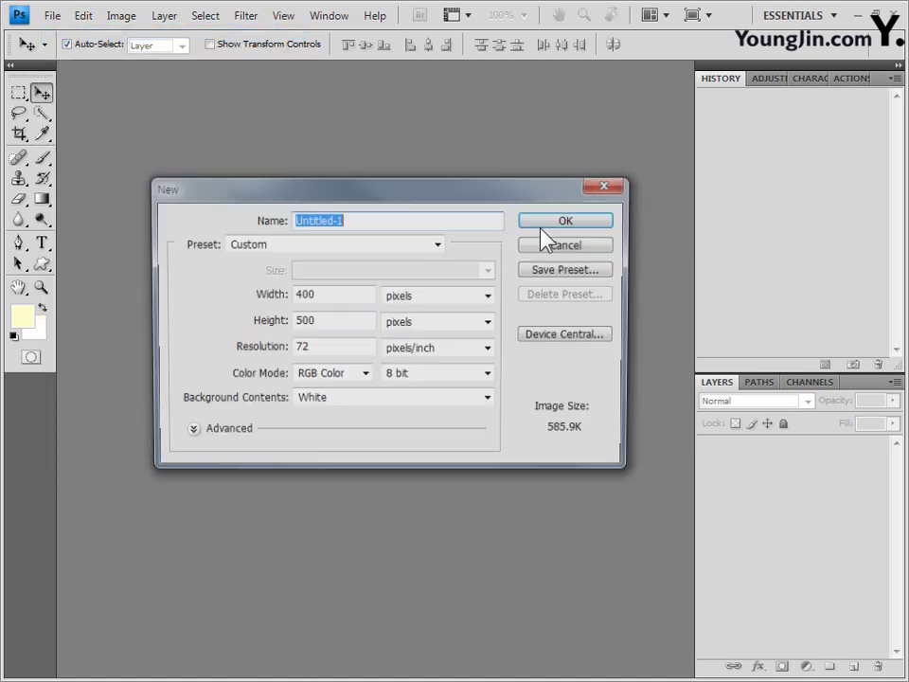
left_click_drag(527, 197, 559, 216)
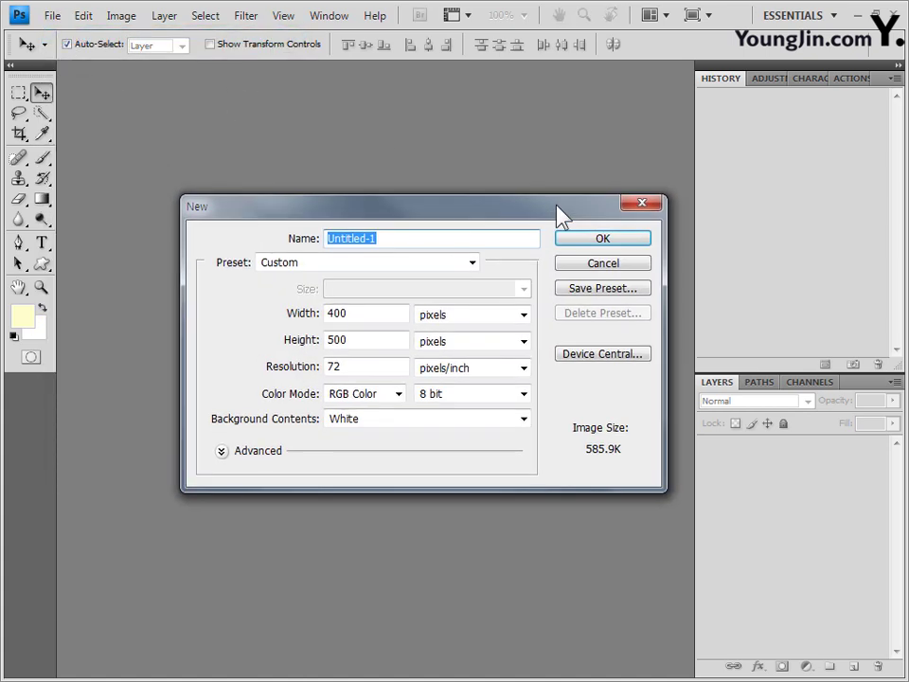
double_click(365, 317)
type("60")
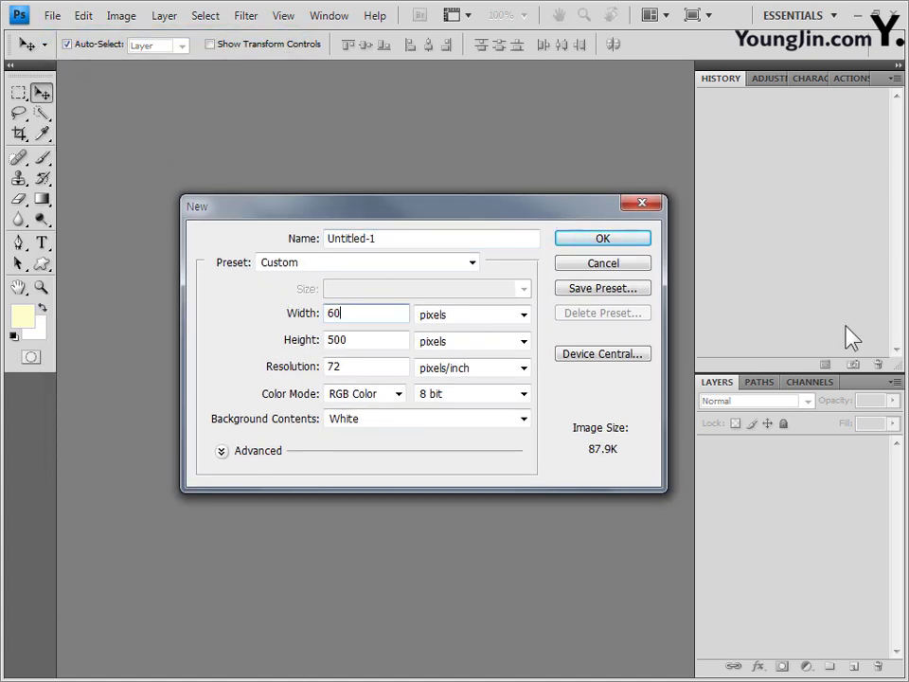
type("0")
key("Tab")
key("Tab")
type("40")
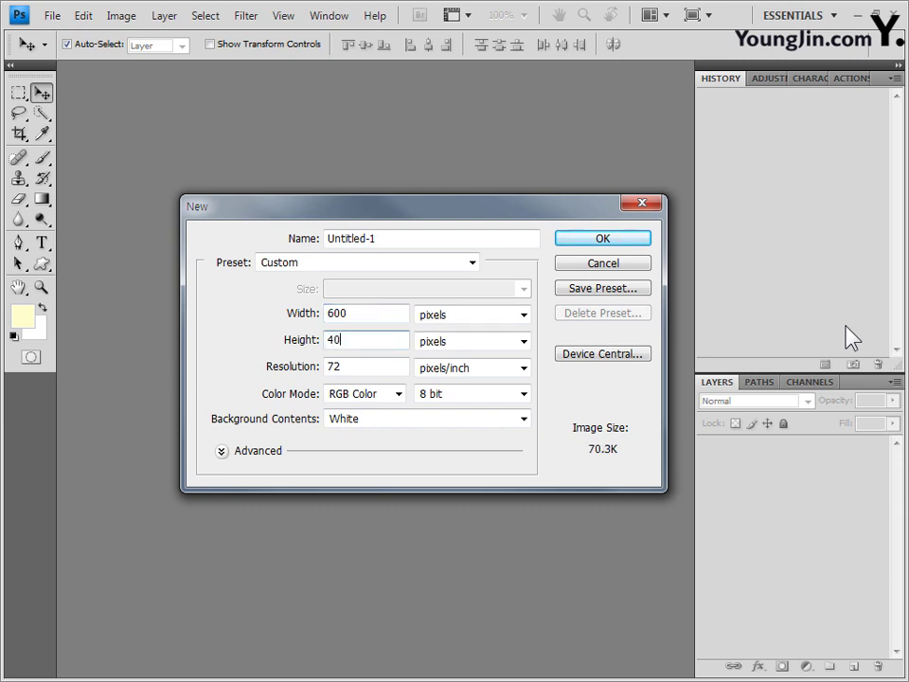
type("0")
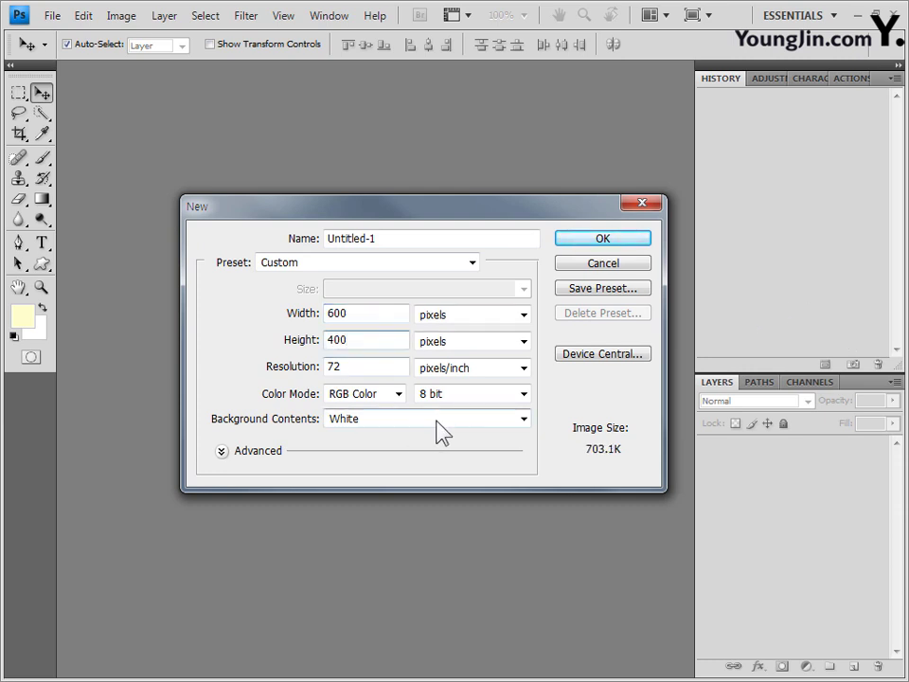
left_click(630, 244)
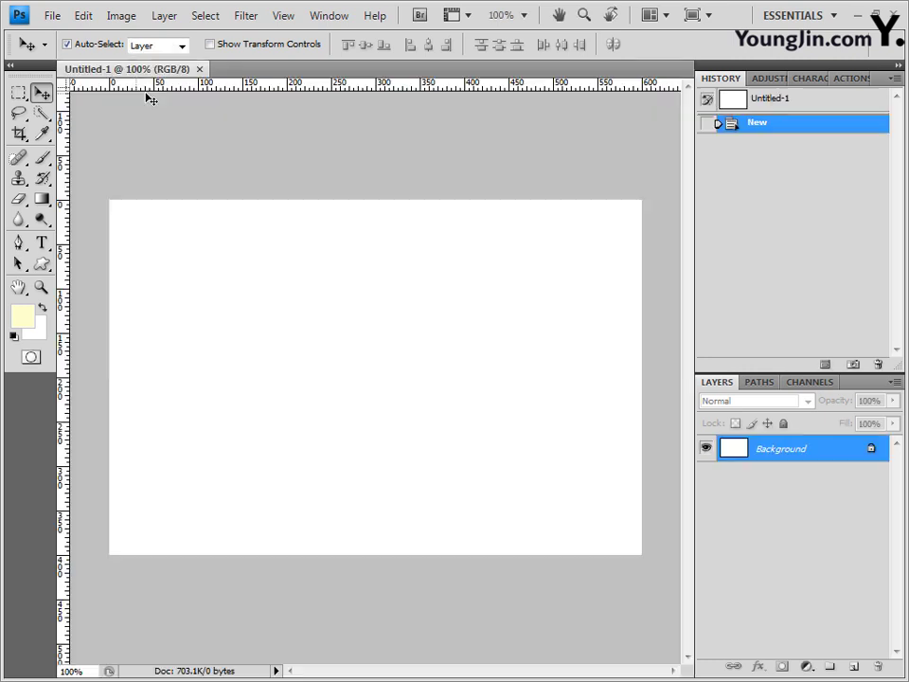
- Float the new blank document in its own window and show the grid over its canvas
left_click_drag(170, 76, 165, 114)
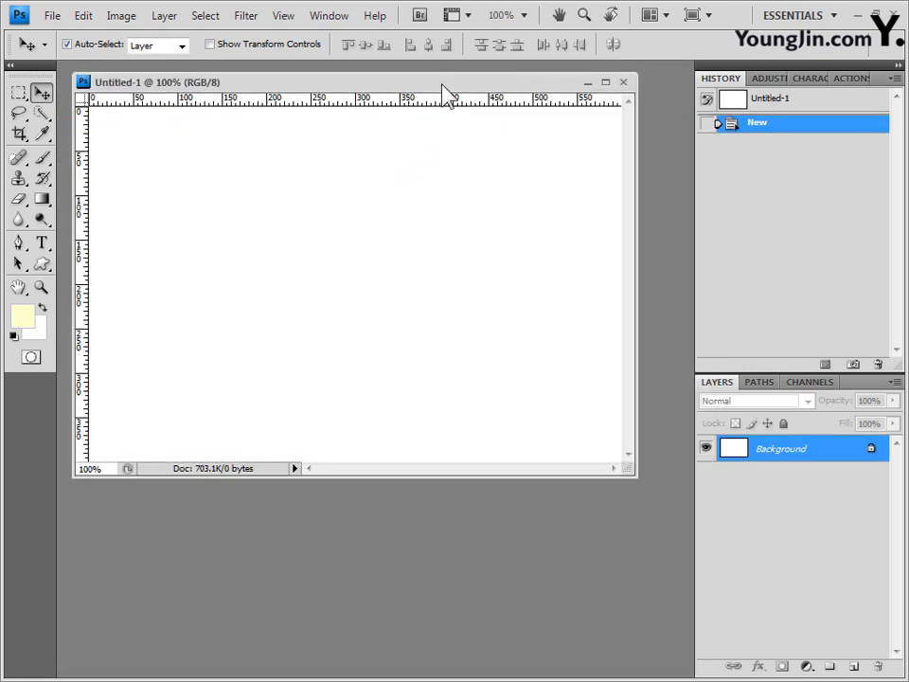
left_click_drag(442, 89, 441, 162)
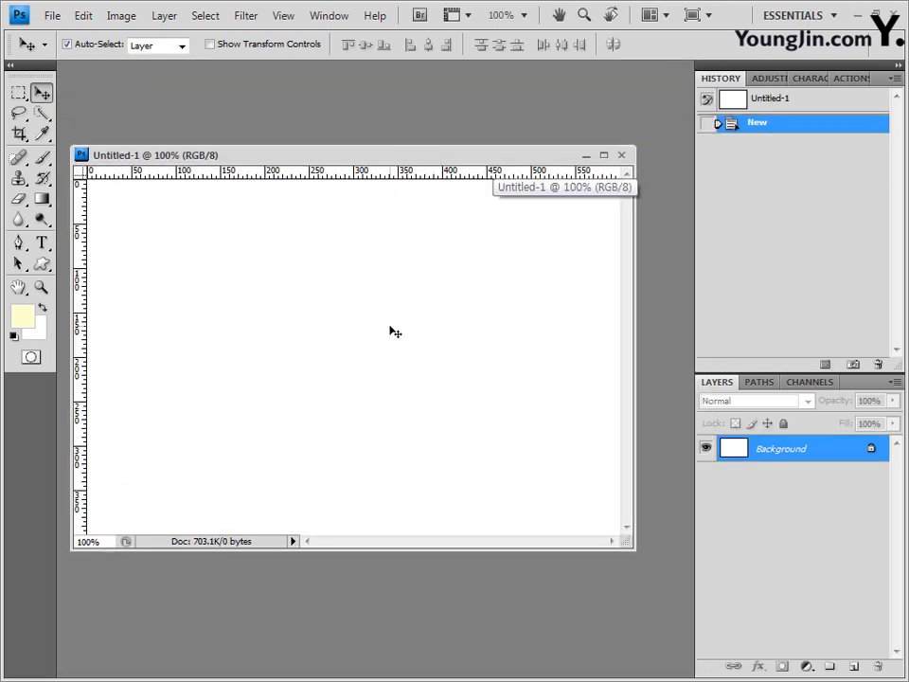
key("ctrl+apostrophe")
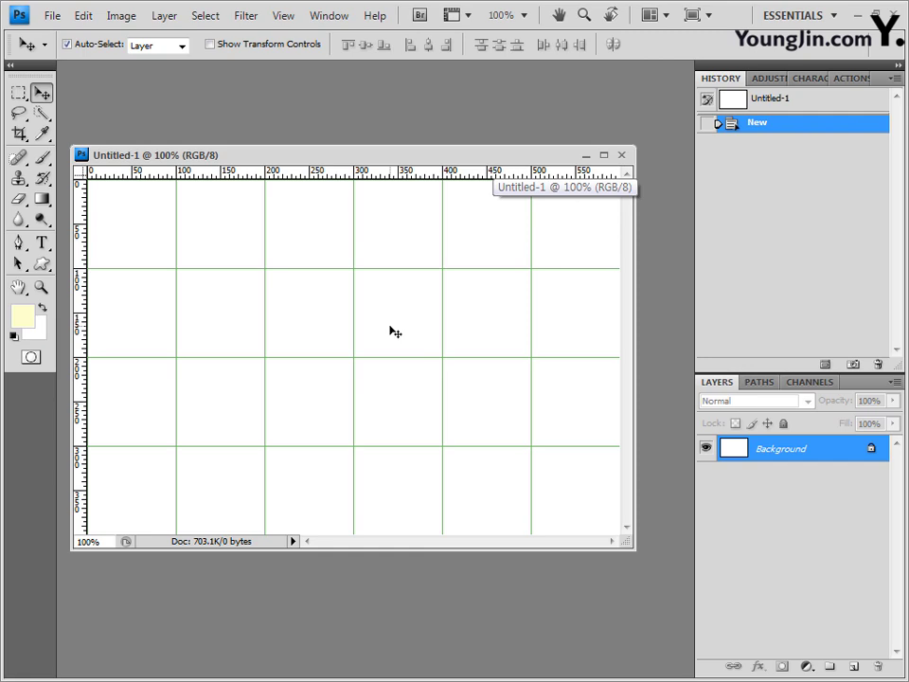
- Save the blank document as a PSD in the GTQ folder, named with the examinee number and name followed by -3
left_click(52, 19)
left_click(86, 255)
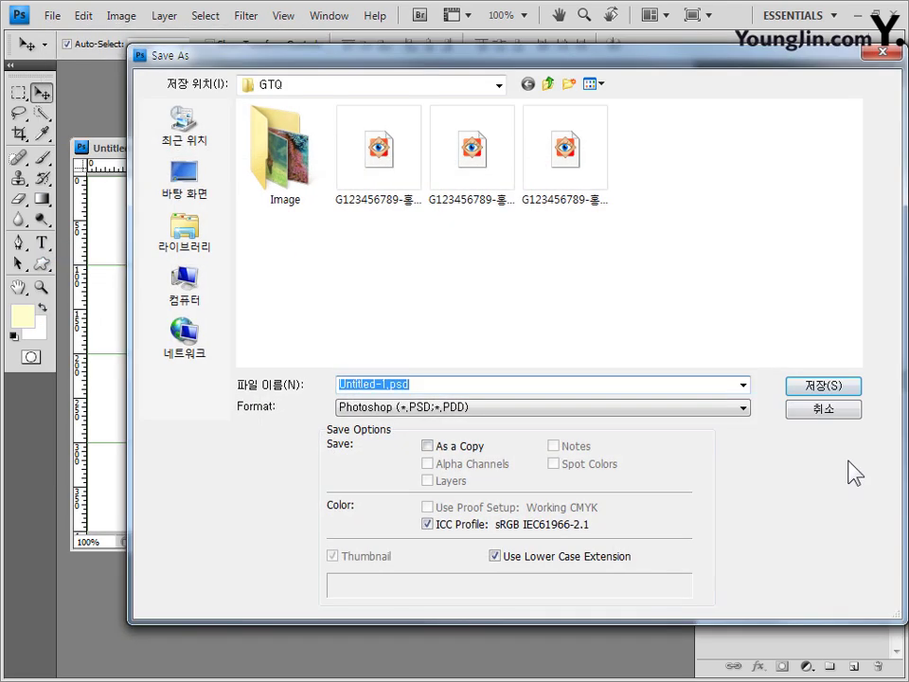
type("G123456789-홍길동-")
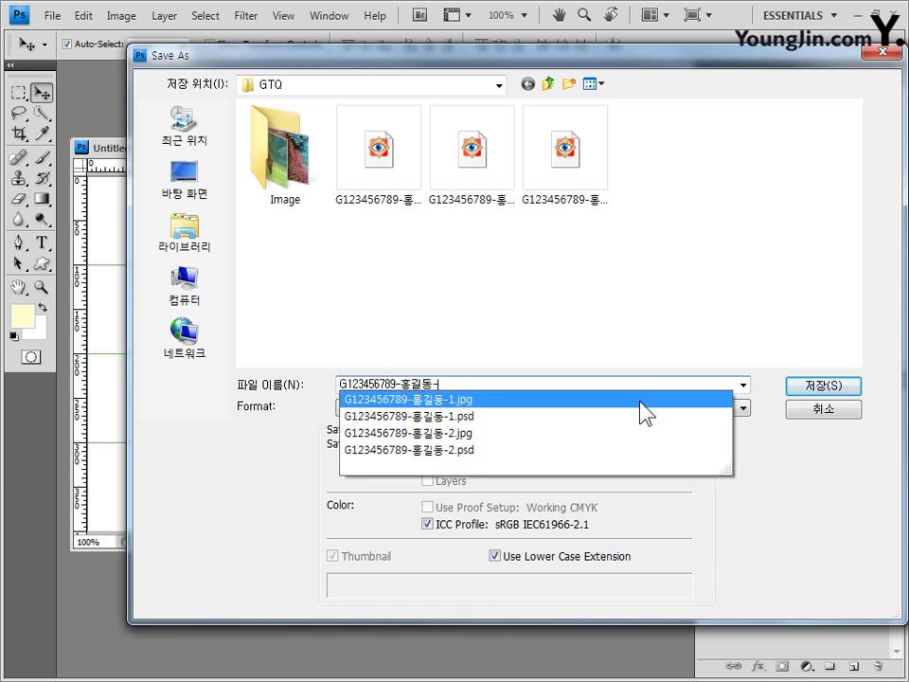
type("3")
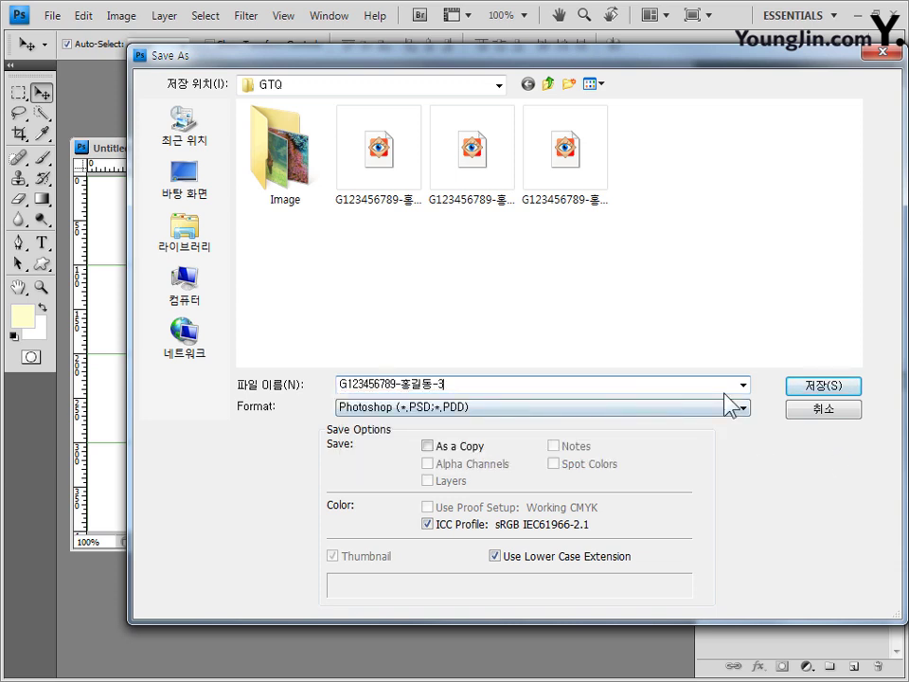
left_click(841, 385)
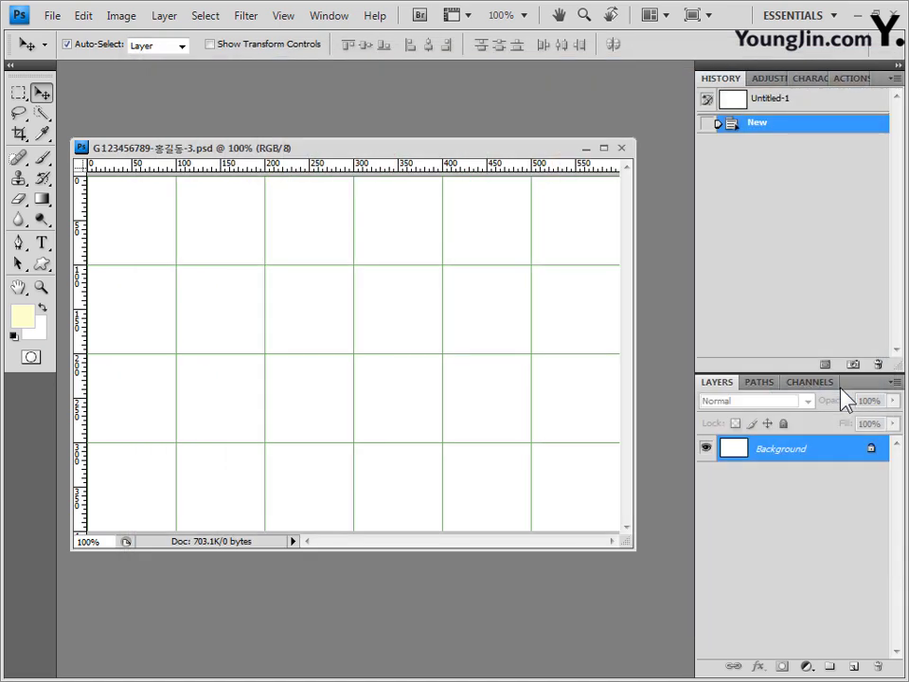
- Set the foreground color to #6699cc and fill the Background layer with it
left_click(24, 320)
left_click_drag(436, 234, 396, 260)
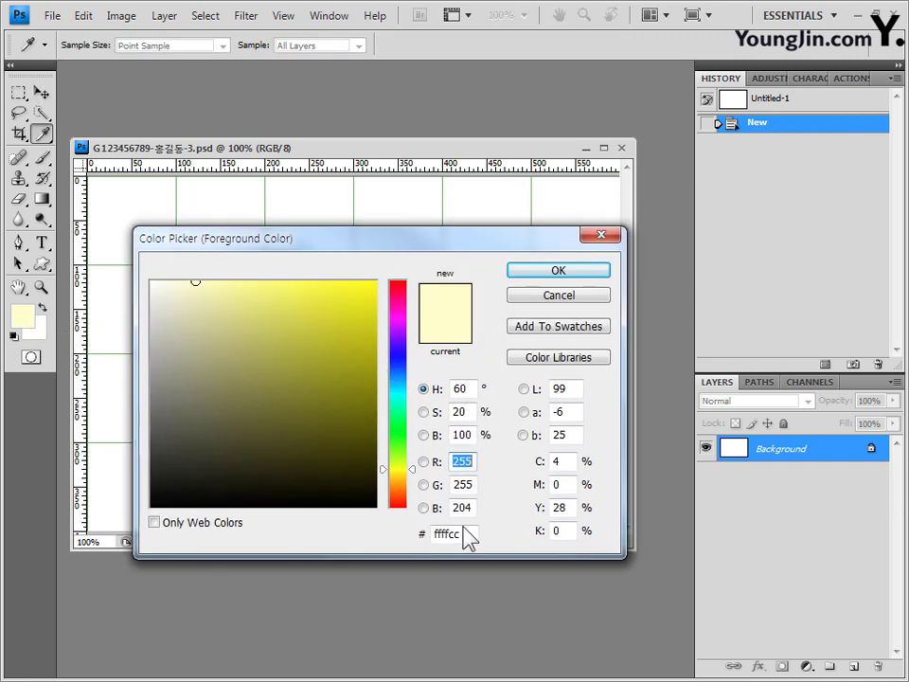
left_click_drag(468, 536, 394, 538)
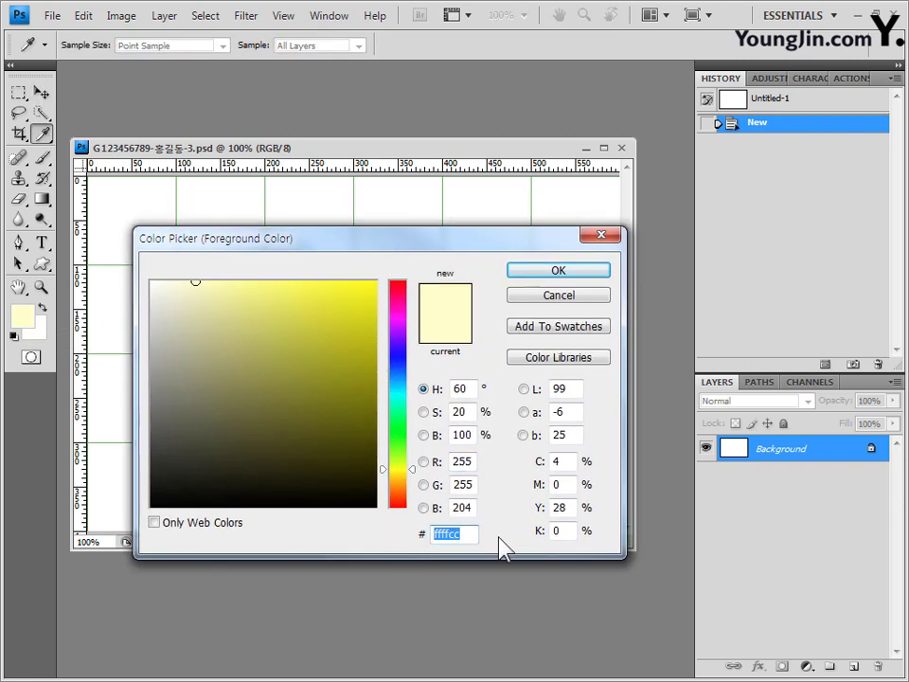
type("6699cc")
left_click(607, 274)
key("v")
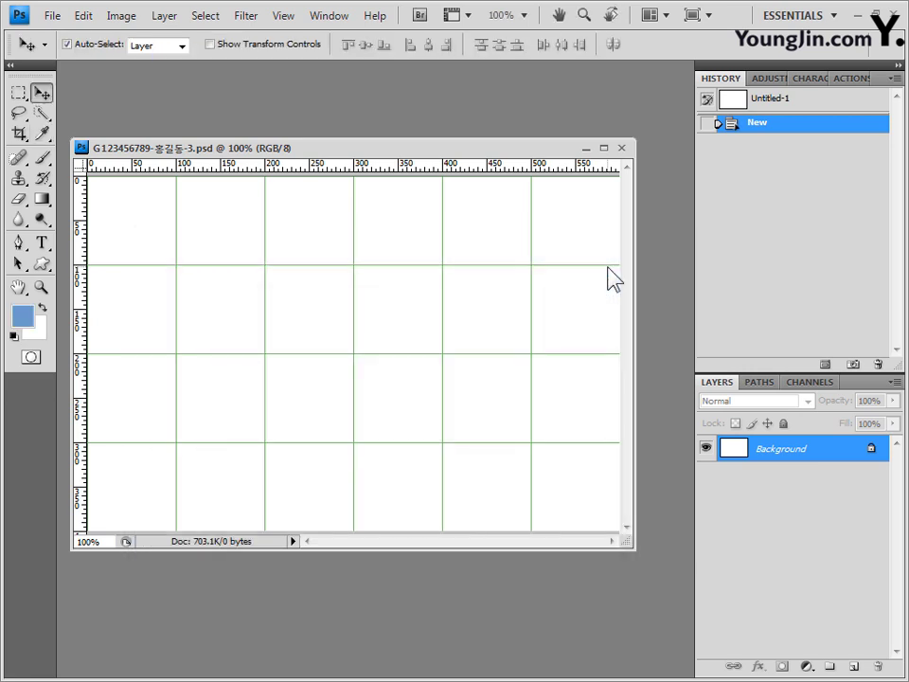
key("alt+BackSpace")
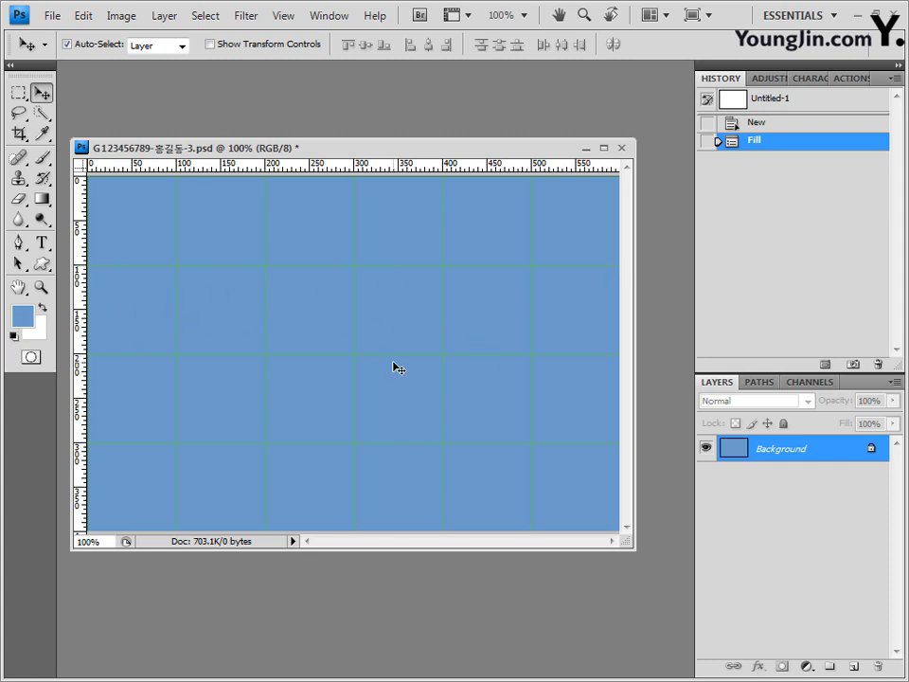
- Open 2급-5.jpg from the source image folder in a floating window over the blue document
key("alt+Tab")
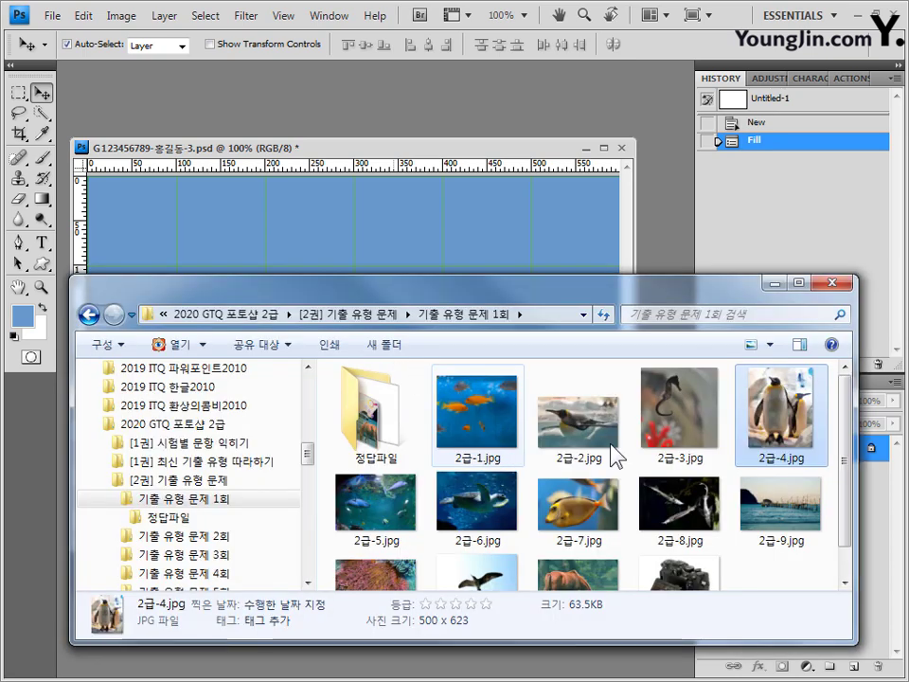
left_click_drag(336, 516, 587, 138)
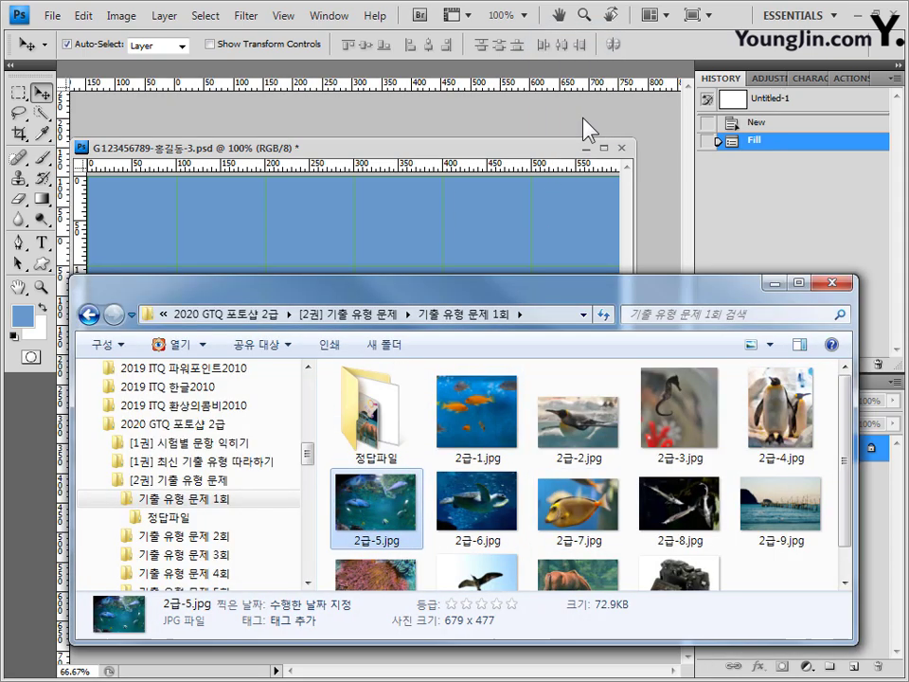
left_click_drag(132, 69, 508, 257)
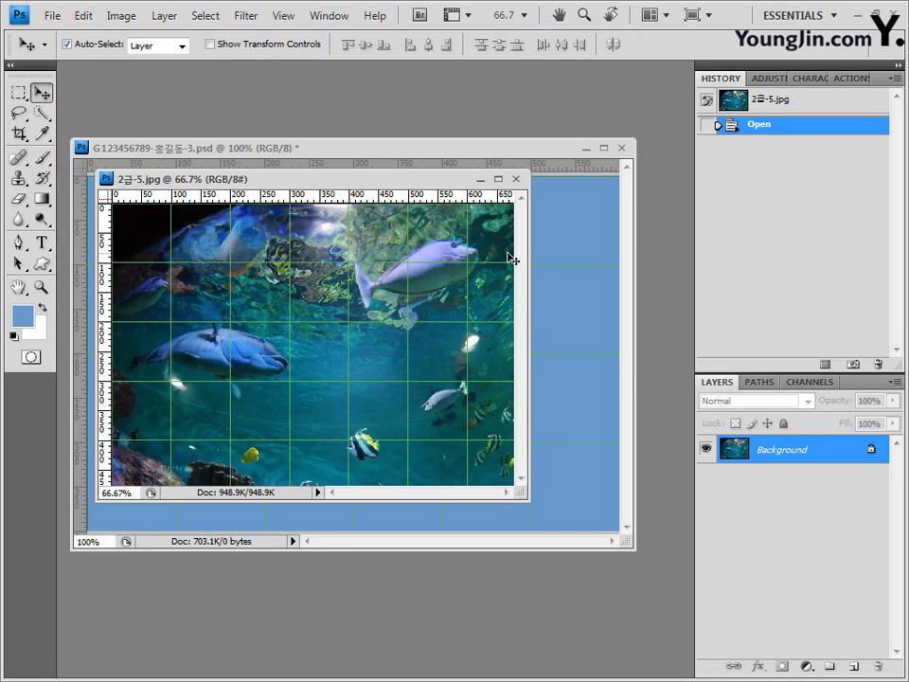
left_click_drag(458, 183, 550, 229)
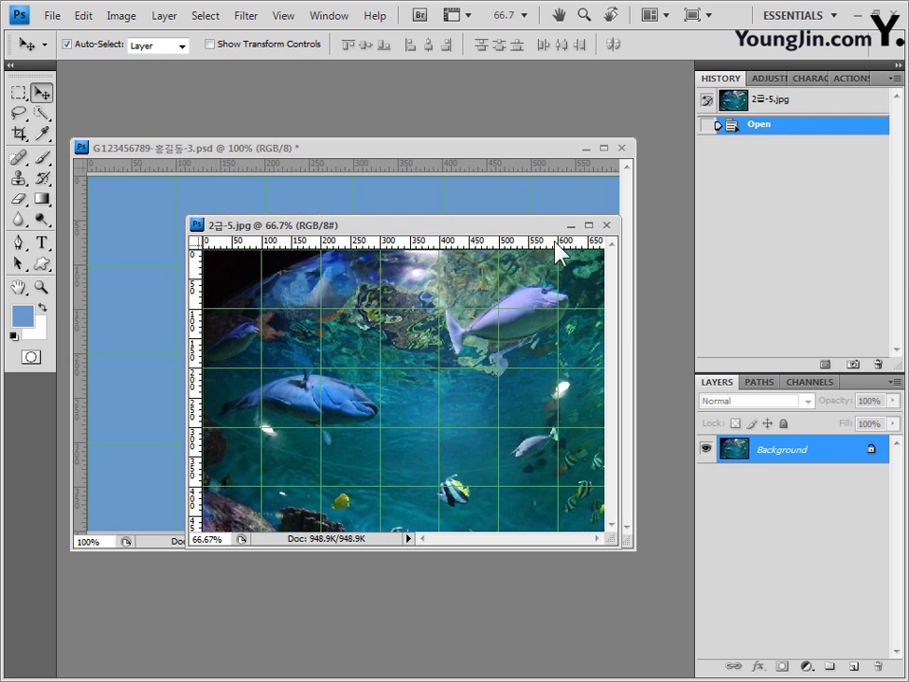
- Copy the entire 2급-5.jpg image into the blue document as a new layer and scale it down with Free Transform to cover the canvas
key("ctrl+a")
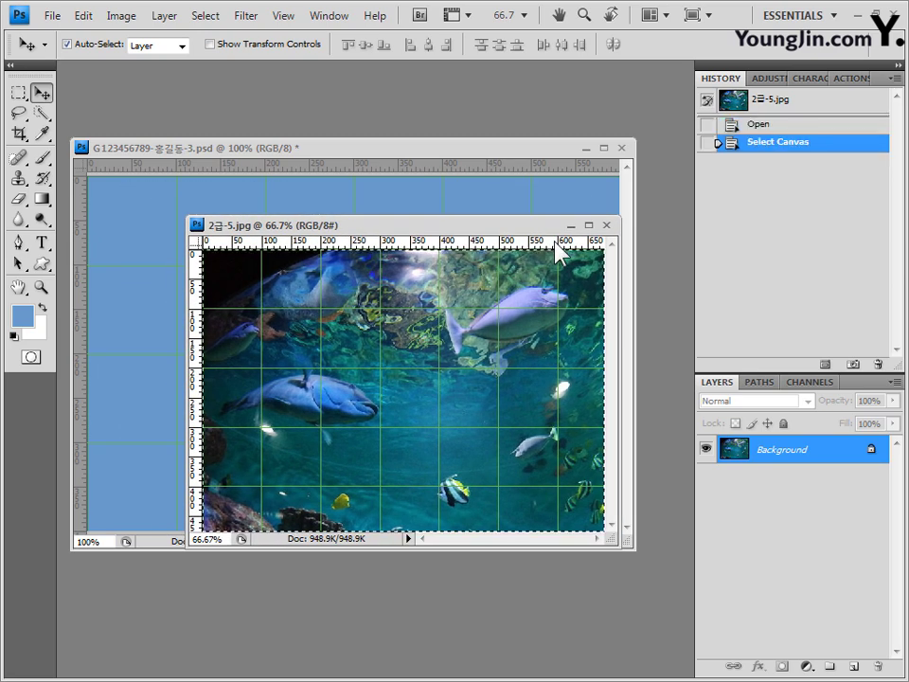
left_click(607, 227)
key("ctrl+v")
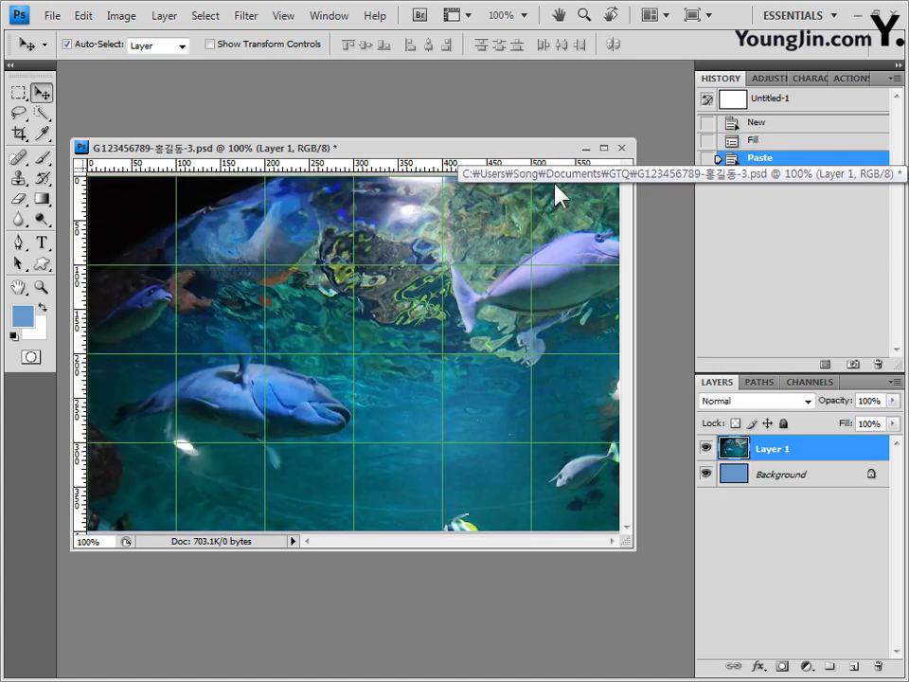
key("ctrl+0")
key("ctrl+minus")
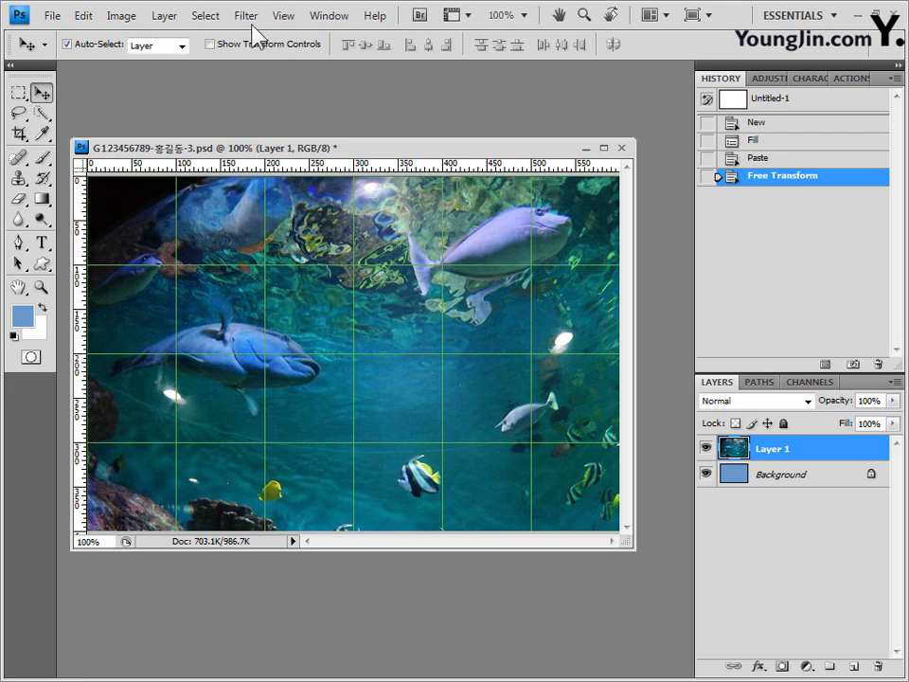
- Apply the Texturizer filter to Layer 1 with the Canvas texture, 100% scaling, relief 4 and light from the top
left_click(247, 15)
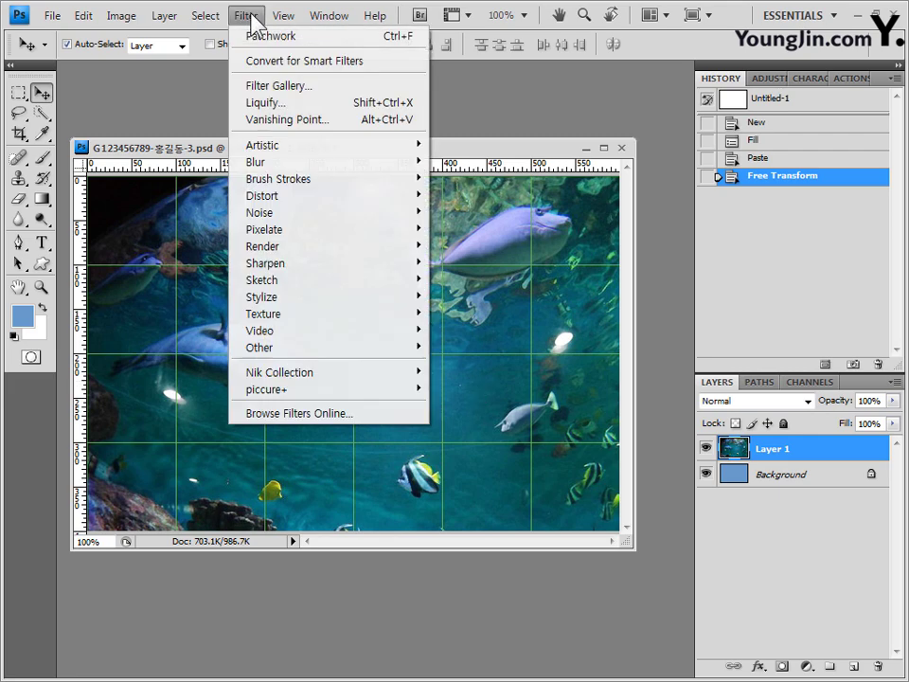
mouse_move(278, 315)
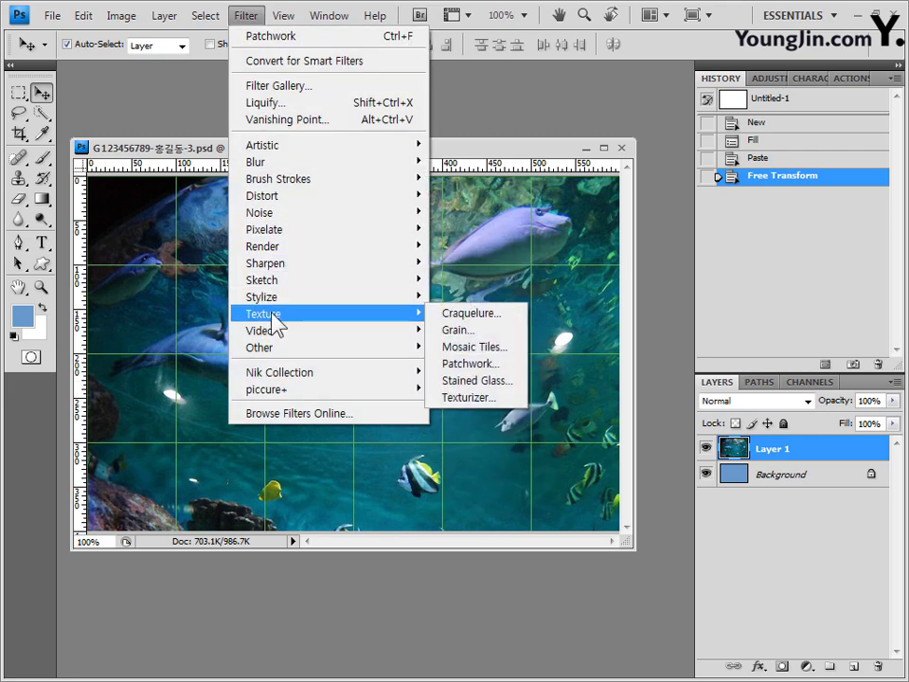
left_click(490, 398)
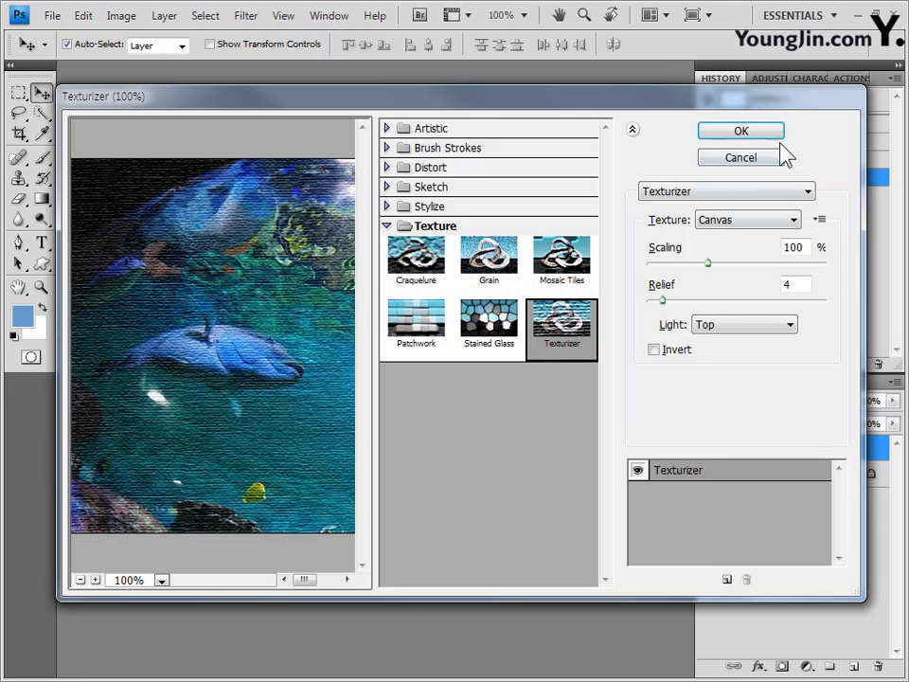
left_click(776, 136)
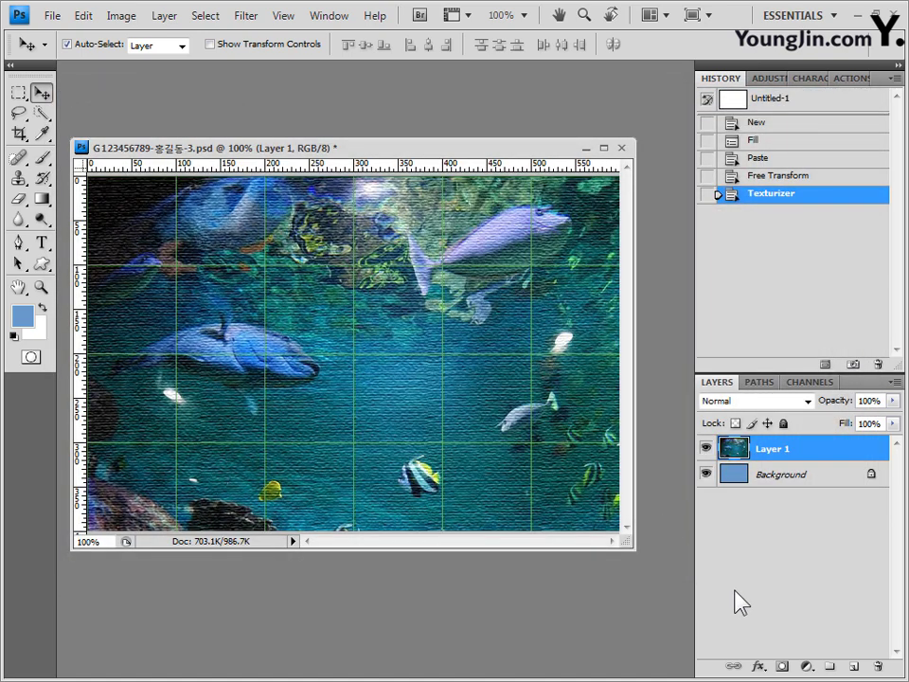
- Add a layer mask to Layer 1 and set the Gradient tool to a linear black-to-white gradient with Reverse off
left_click(782, 667)
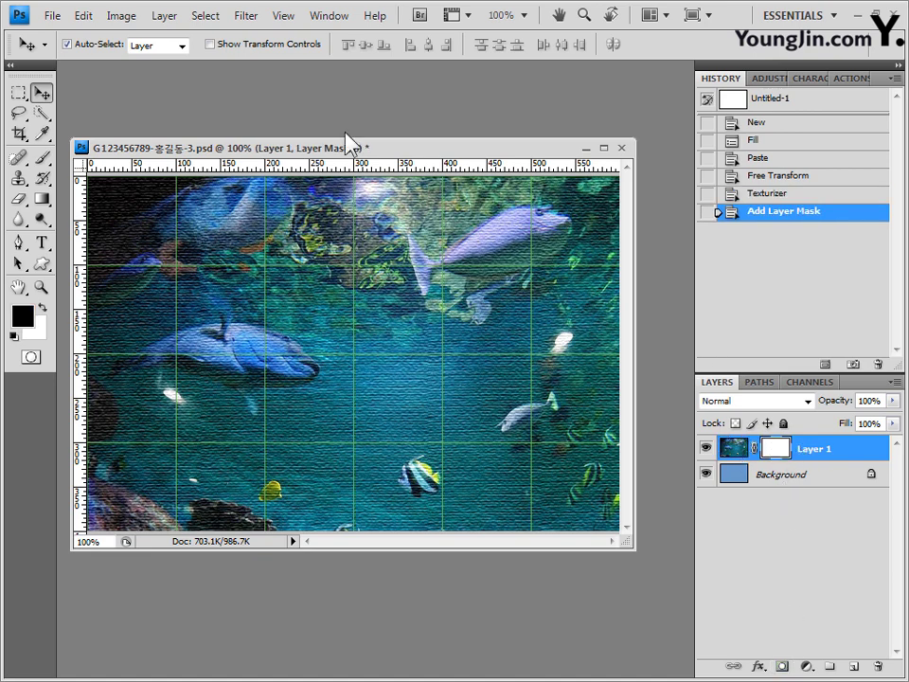
left_click(41, 201)
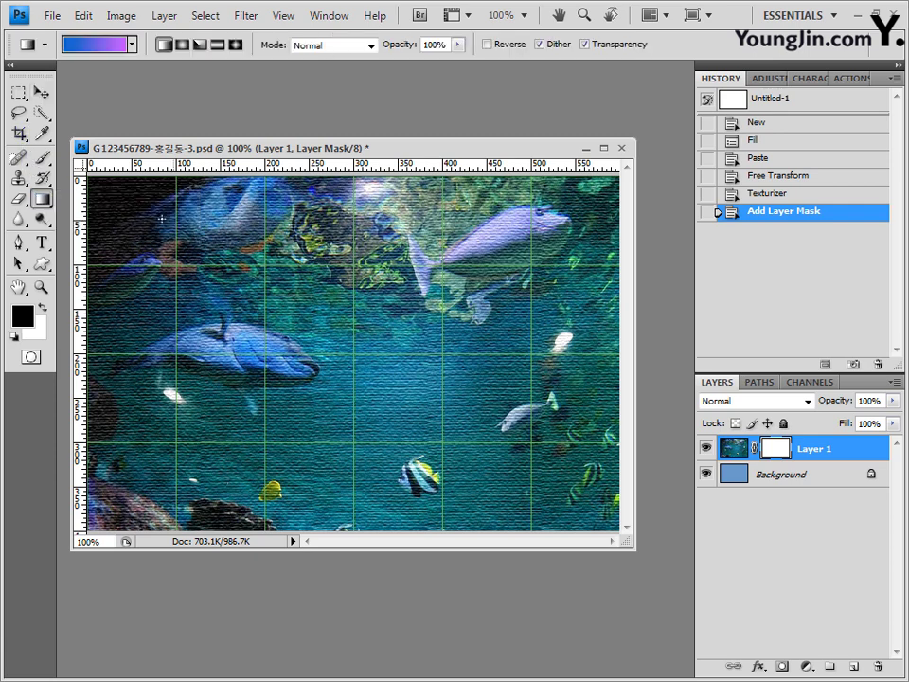
left_click(133, 43)
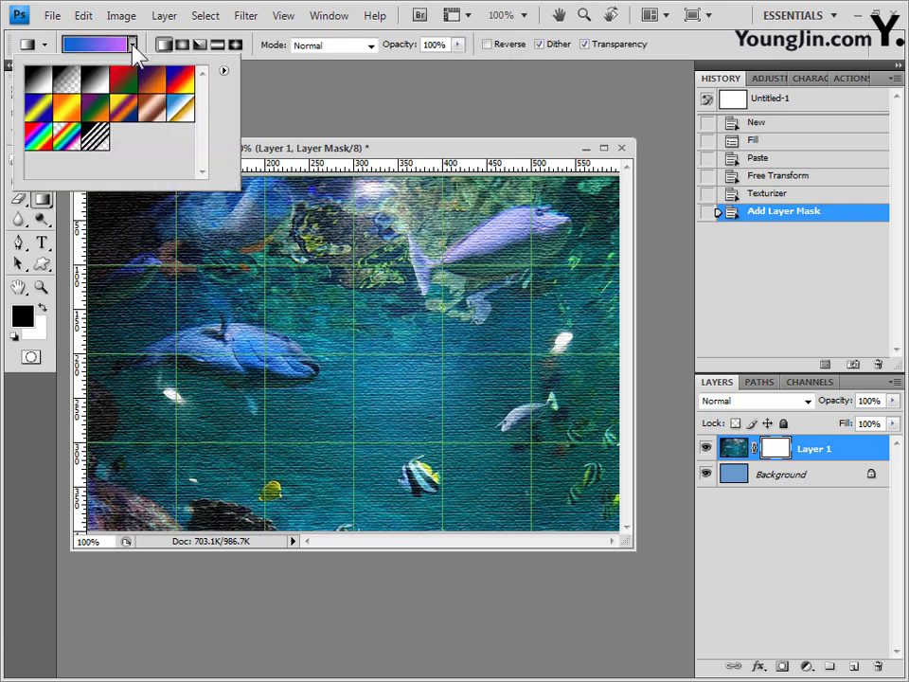
left_click(91, 89)
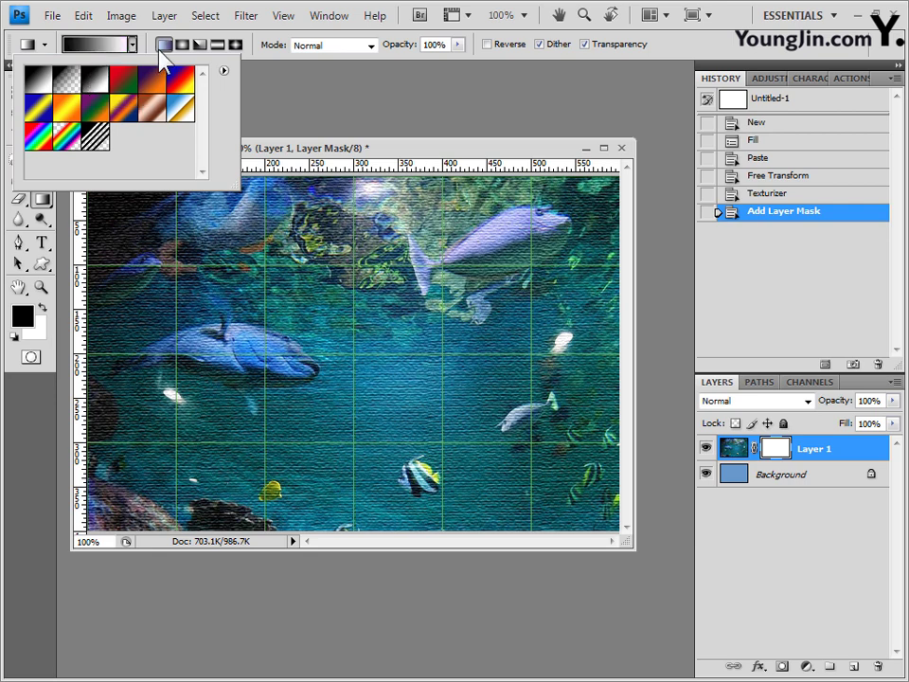
left_click(145, 47)
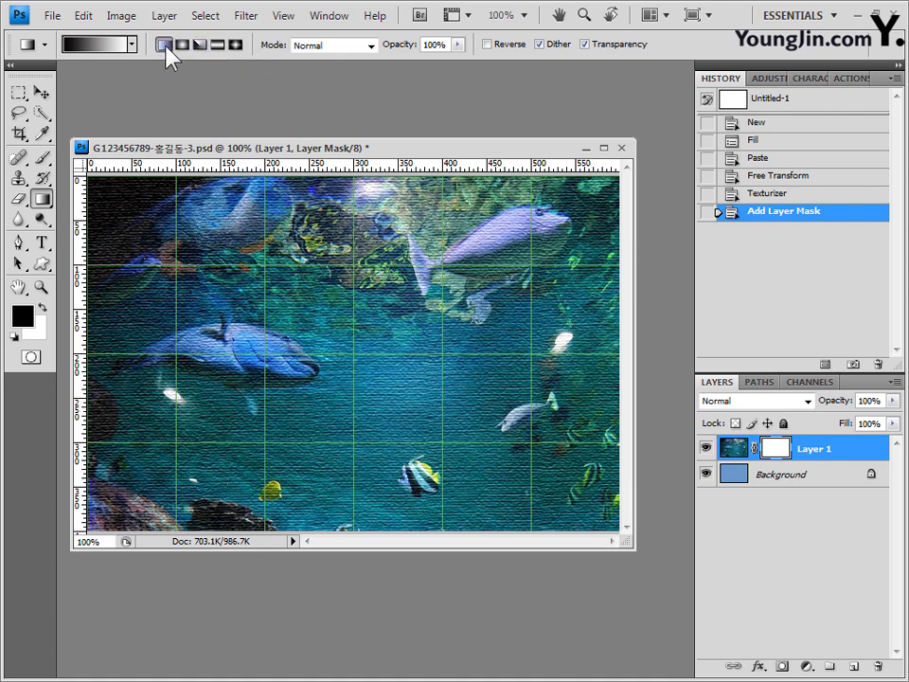
left_click(486, 44)
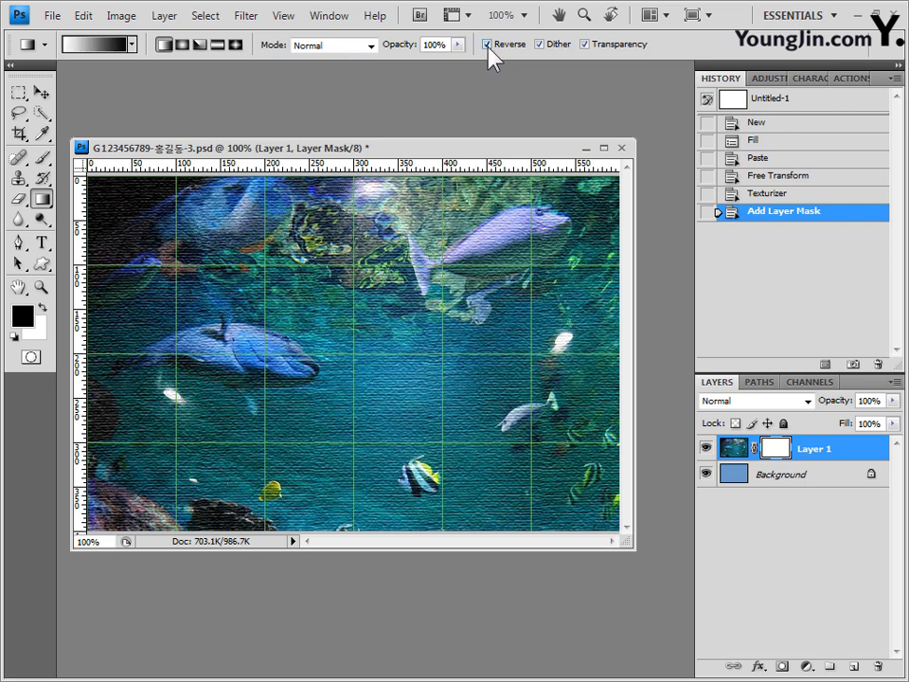
left_click(487, 45)
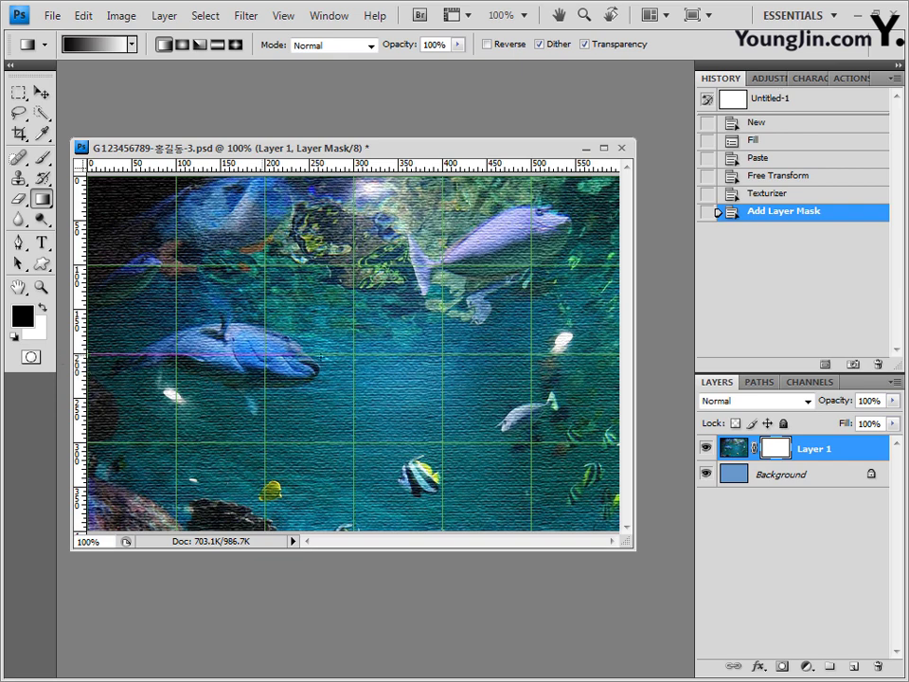
- Try horizontal gradients on the Layer 1 mask from the canvas's left edge and from its centre, undoing each one
left_click_drag(87, 355, 177, 355)
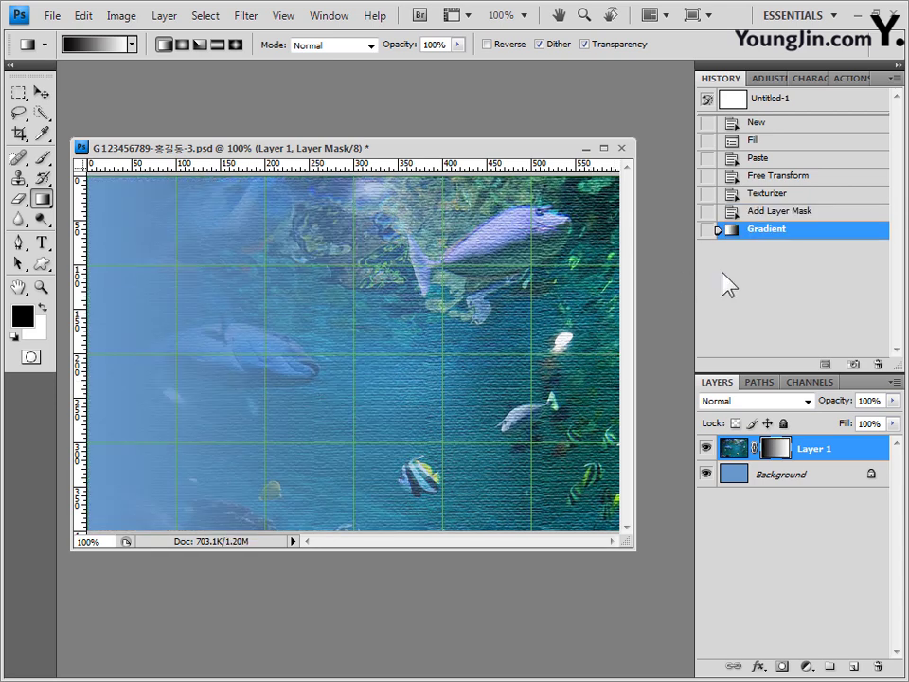
left_click(783, 214)
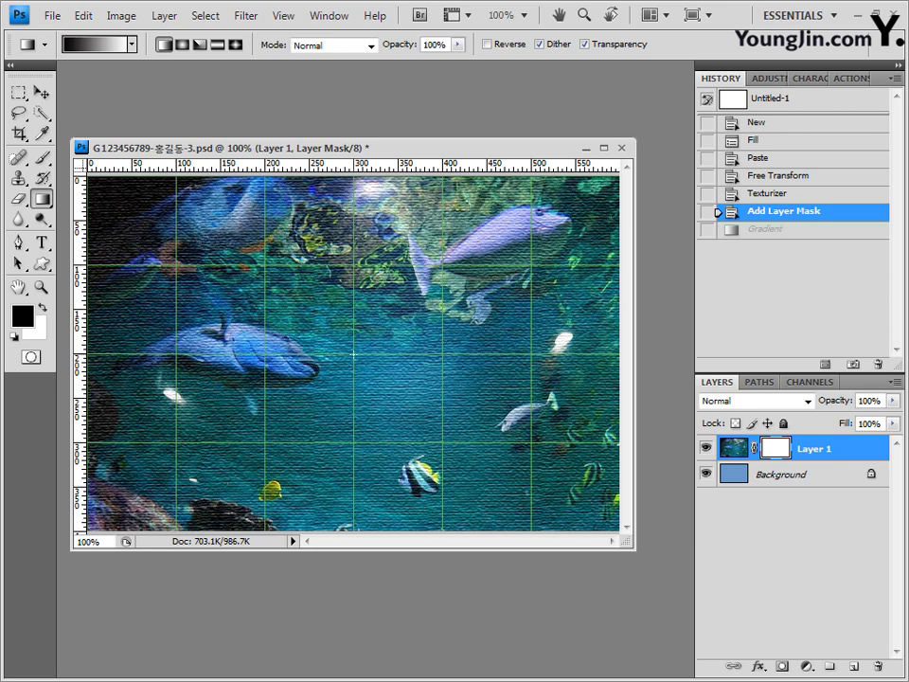
left_click_drag(353, 354, 473, 354)
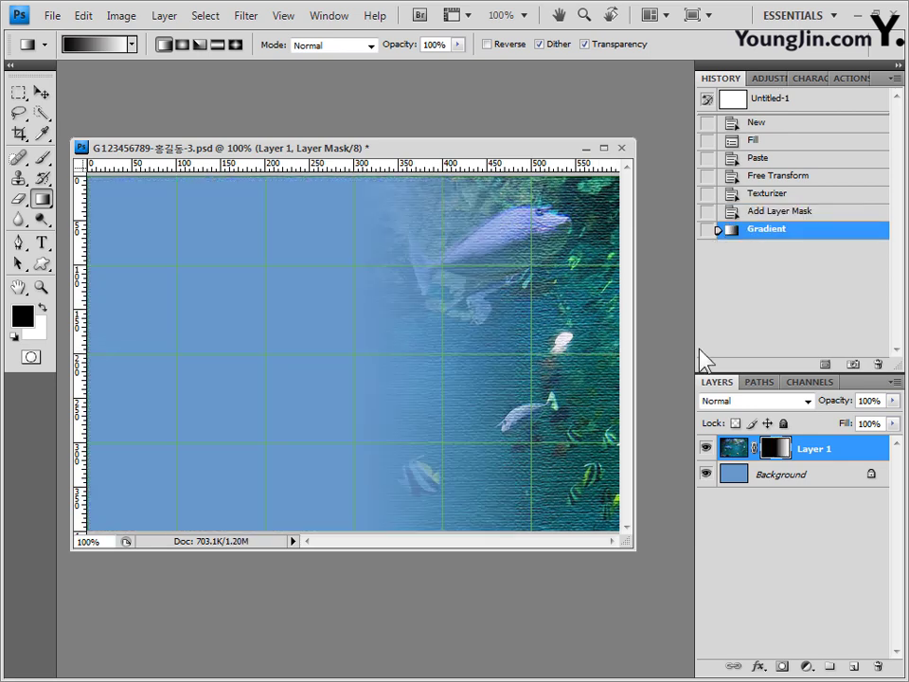
left_click(782, 211)
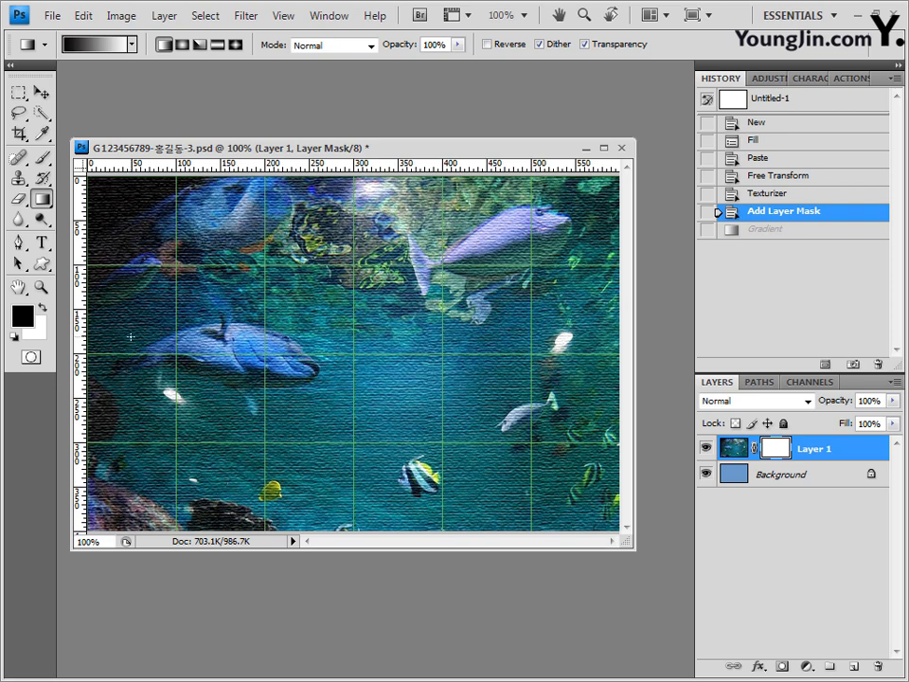
- Draw a horizontal gradient on the Layer 1 mask starting about 50 px from the canvas's left edge to fade that side into blue
left_click_drag(131, 337, 274, 336)
left_click_drag(130, 336, 184, 336)
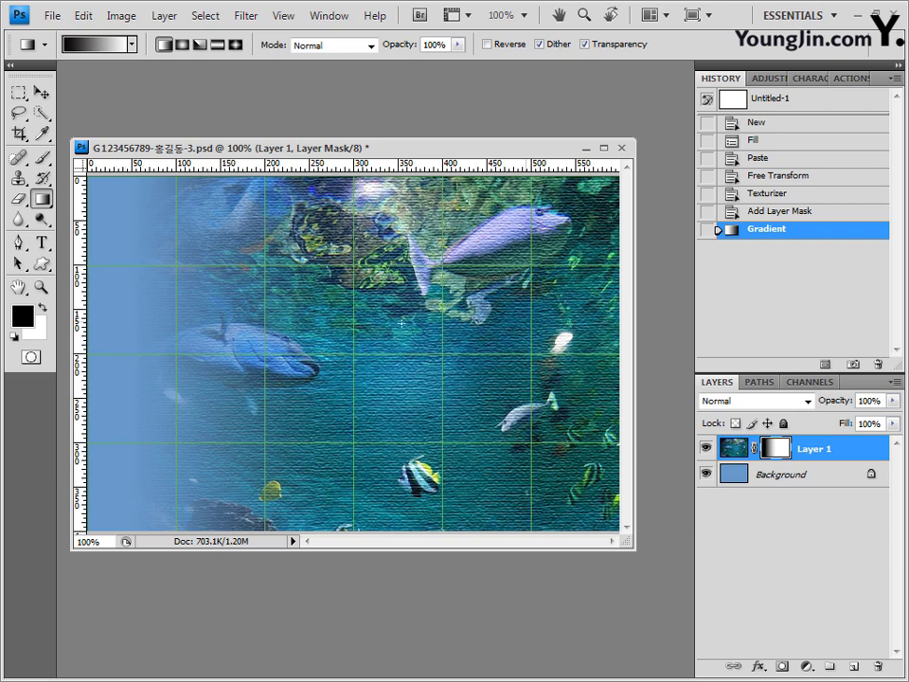
- Open 2급-6.jpg from the source image folder in a floating window and hide its grid
key("alt+Tab")
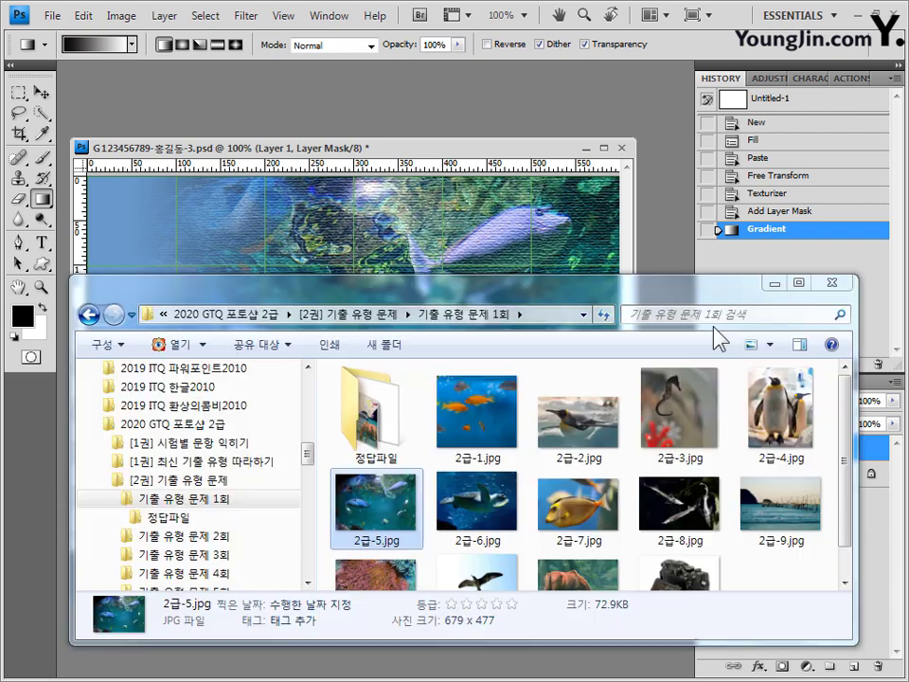
left_click_drag(487, 519, 653, 254)
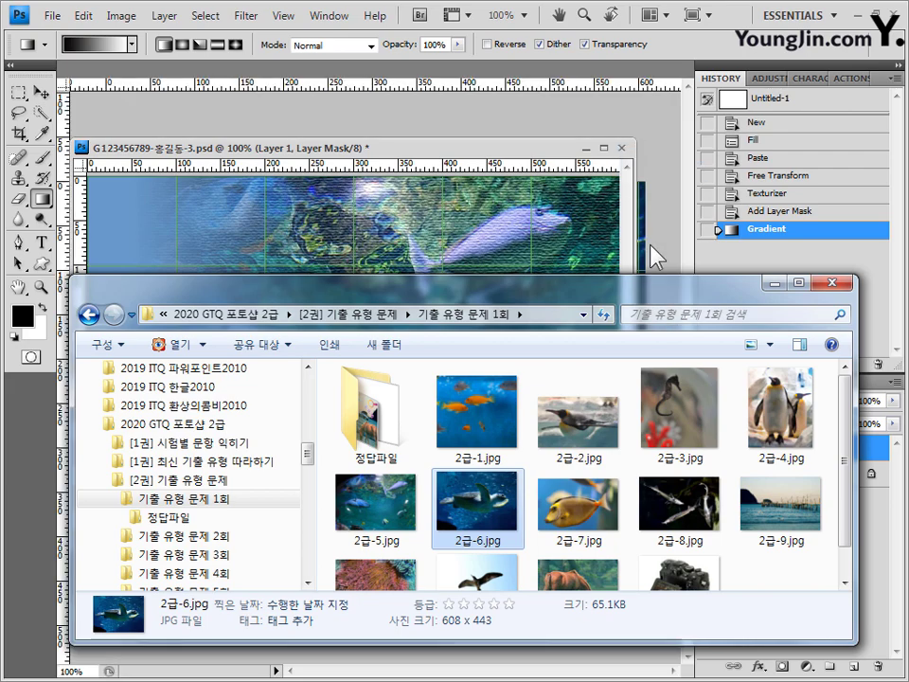
left_click_drag(183, 64, 343, 107)
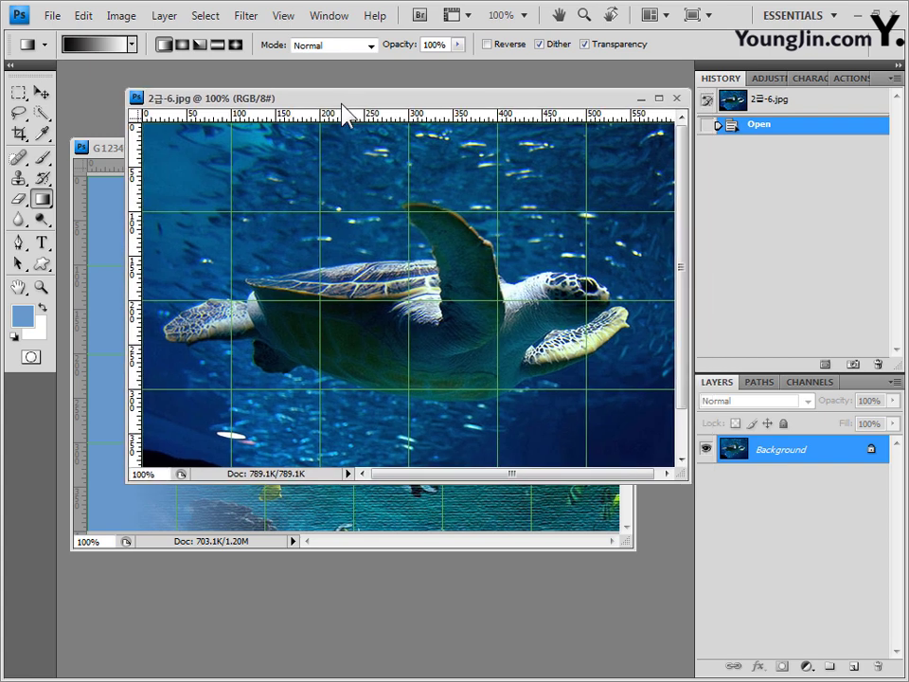
key("ctrl+apostrophe")
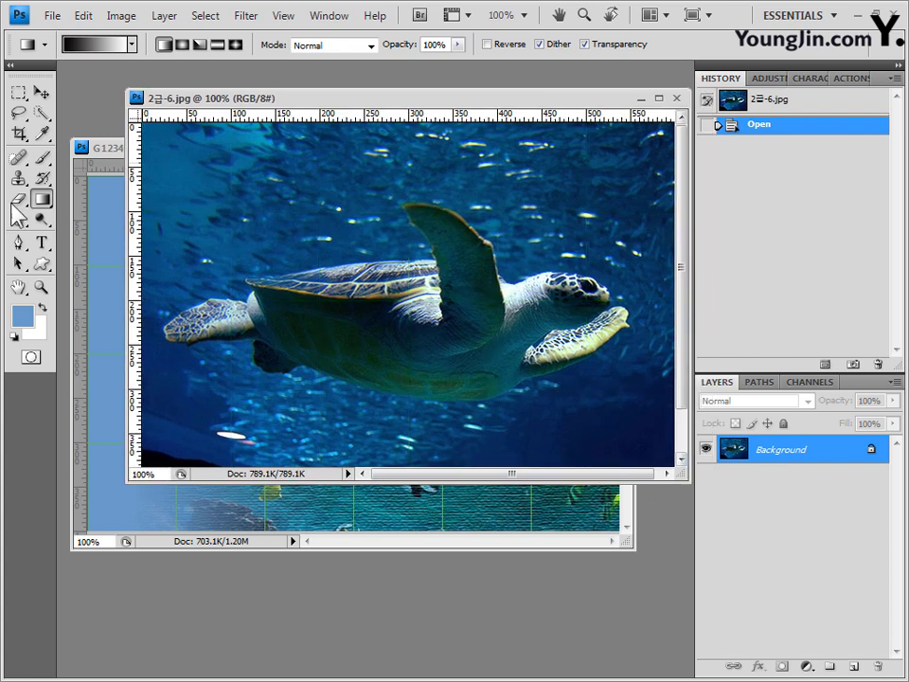
- Select the whole turtle in 2급-6.jpg with the Quick Selection tool, using an 11 px brush
left_click(43, 114)
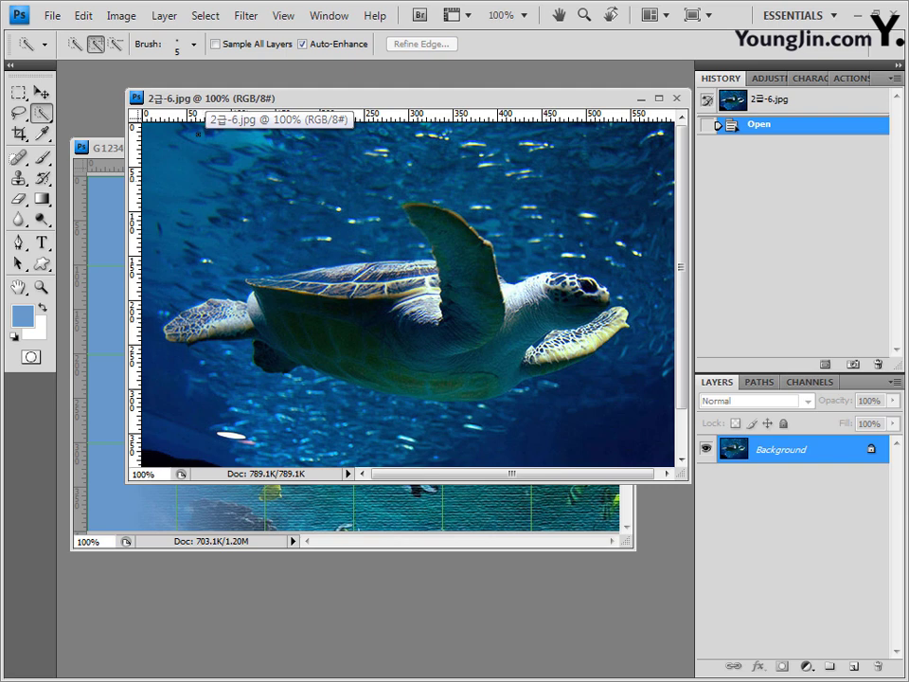
left_click(194, 44)
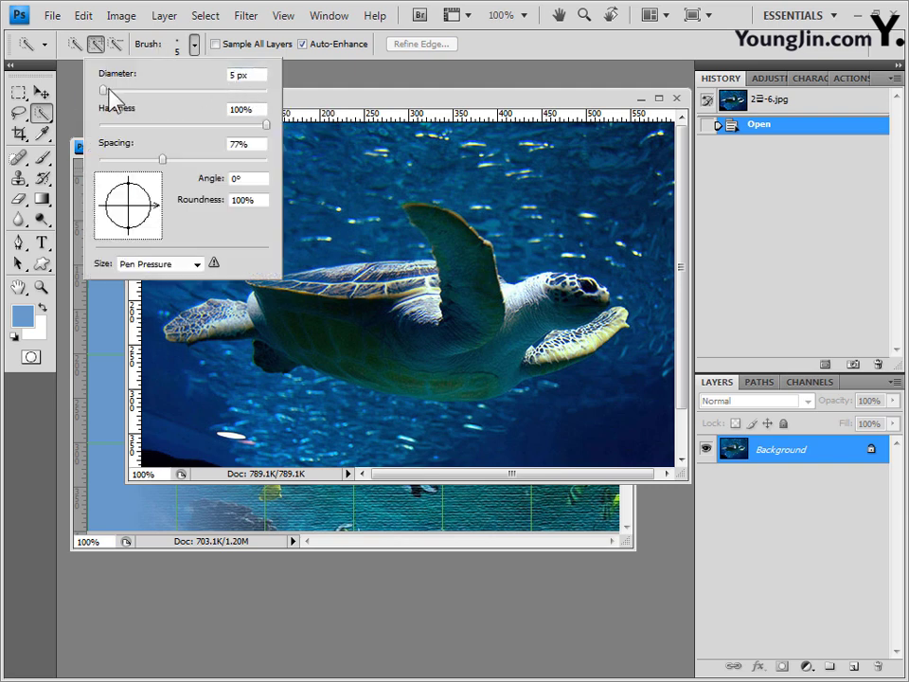
left_click_drag(103, 90, 108, 90)
left_click(341, 108)
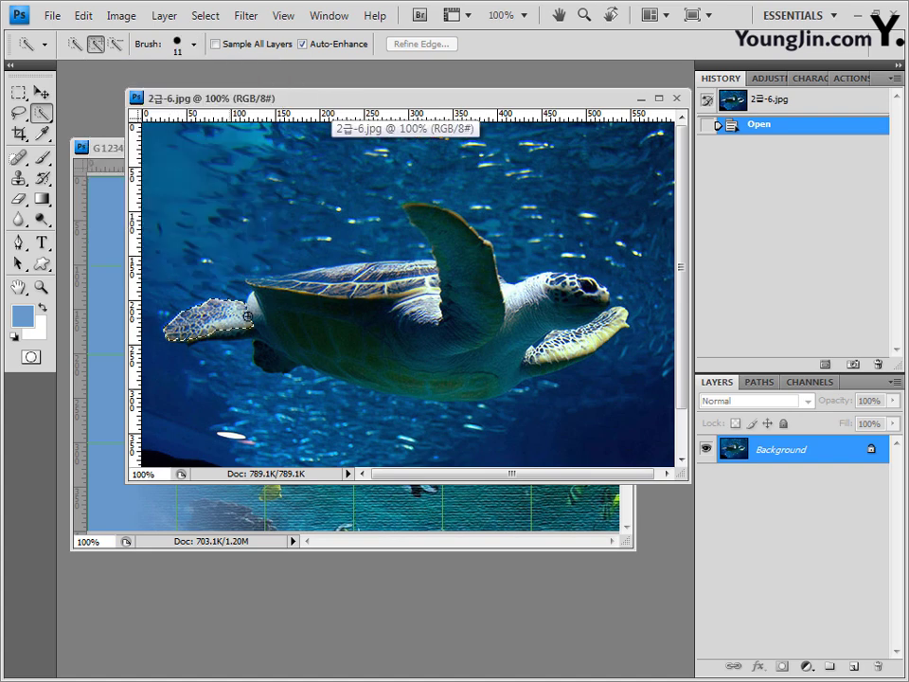
mouse_move(288, 328)
left_mouse_down()
mouse_move(379, 303)
mouse_move(445, 237)
left_mouse_up()
left_click_drag(530, 313, 578, 331)
left_click(542, 368)
left_click(537, 296)
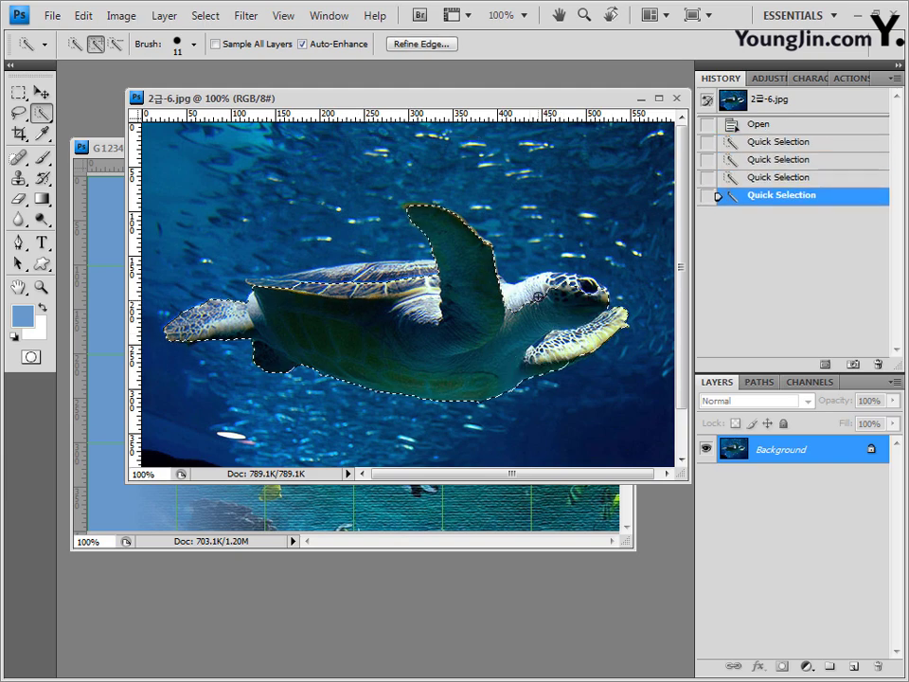
left_click_drag(523, 289, 206, 270)
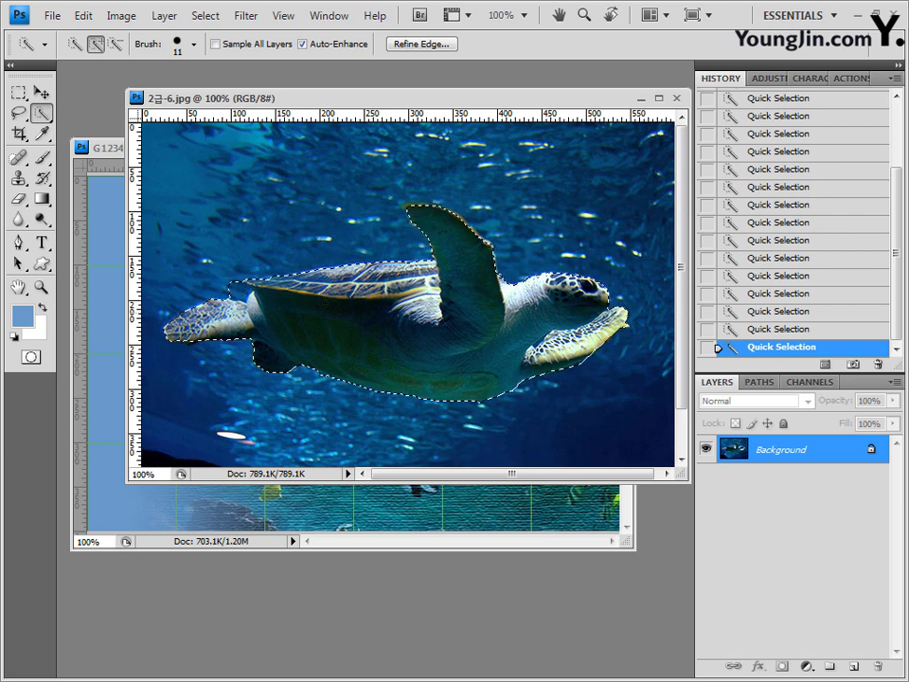
- Subtract the stray water area between the turtle's shell and rear flipper from the selection
left_click(115, 44)
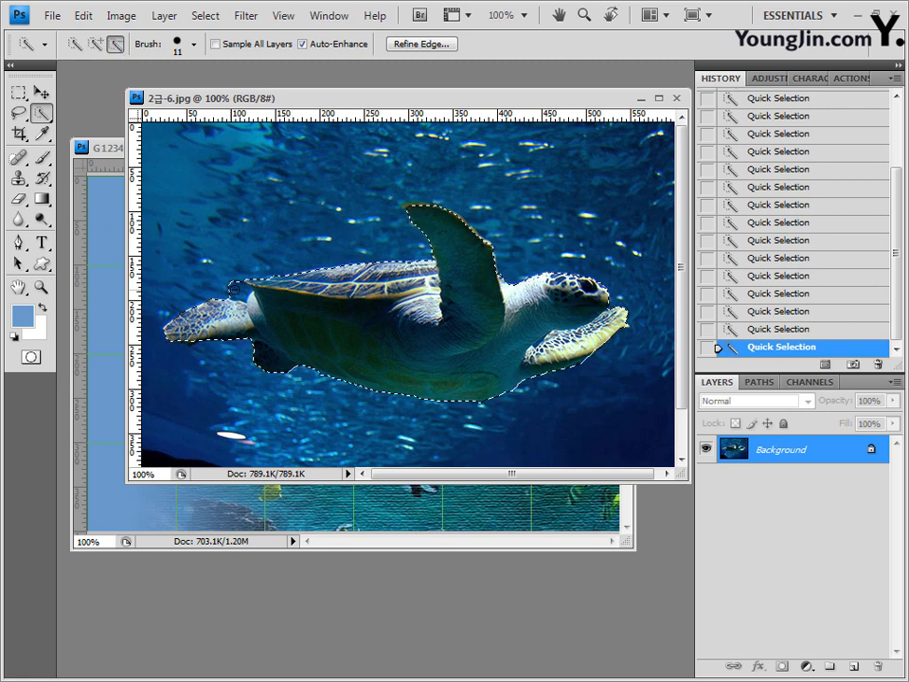
left_click(240, 288)
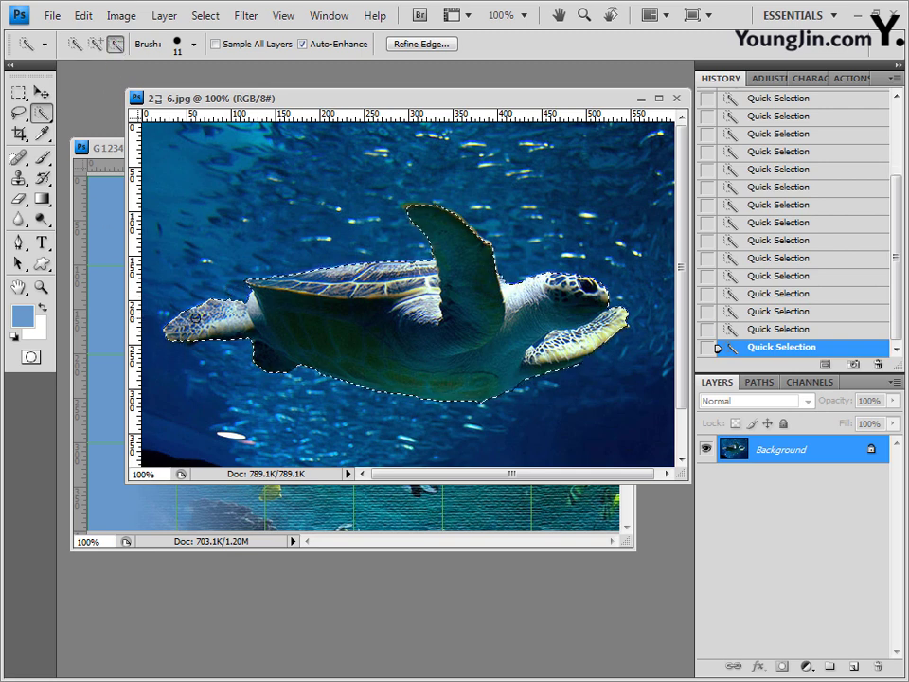
key("shift")
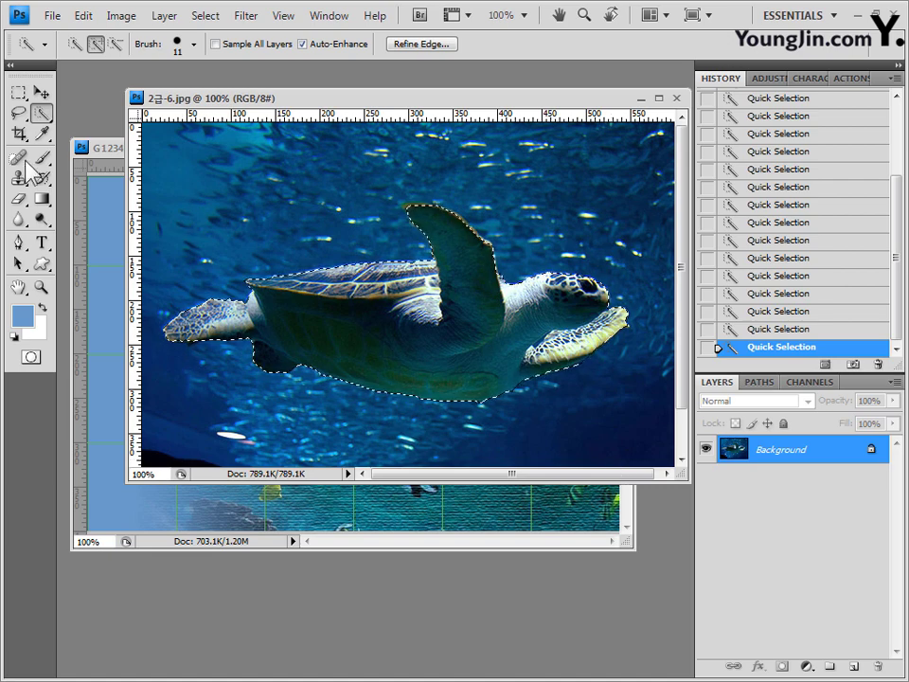
- Copy the selected turtle into the -3.psd composite as a new layer and close 2급-6.jpg
left_click(110, 150)
key("ctrl+v")
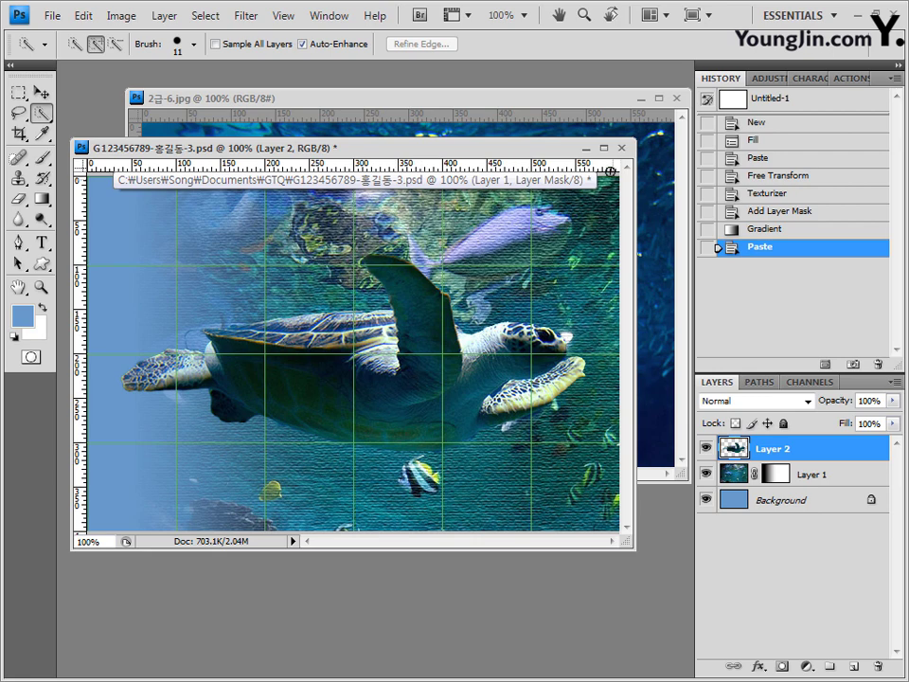
left_click(603, 95)
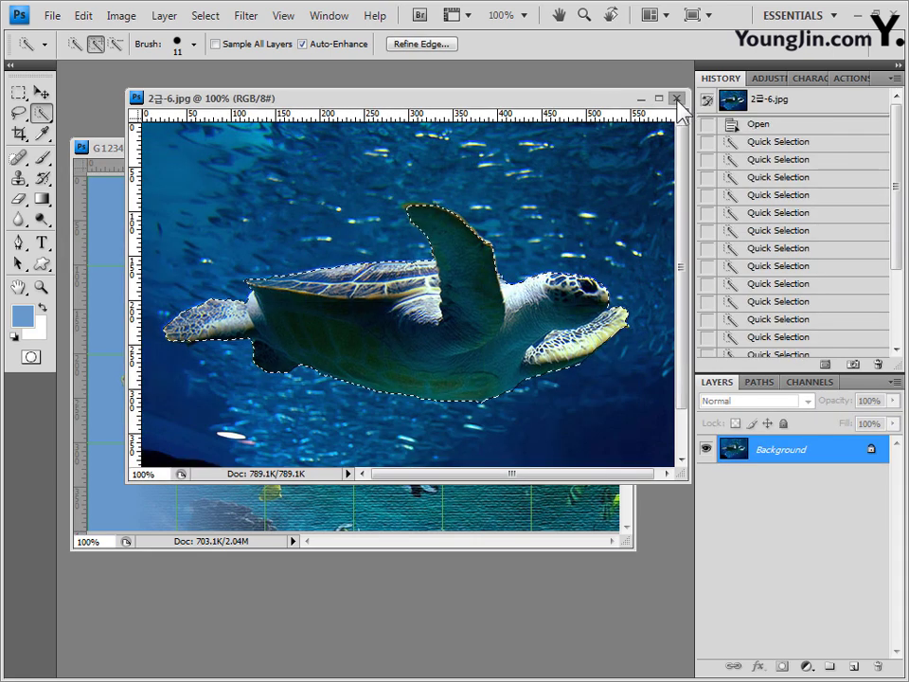
left_click(677, 99)
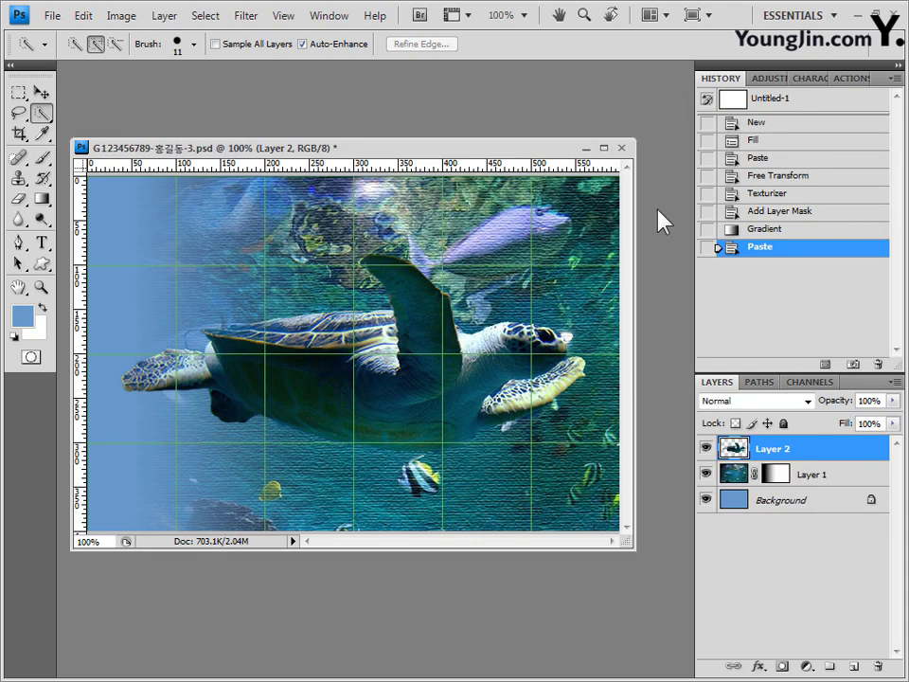
- Flip the turtle horizontally, scale it to about 58 × 52%, rotate it about 14° and place it in the composite's lower-right area
key("ctrl+t")
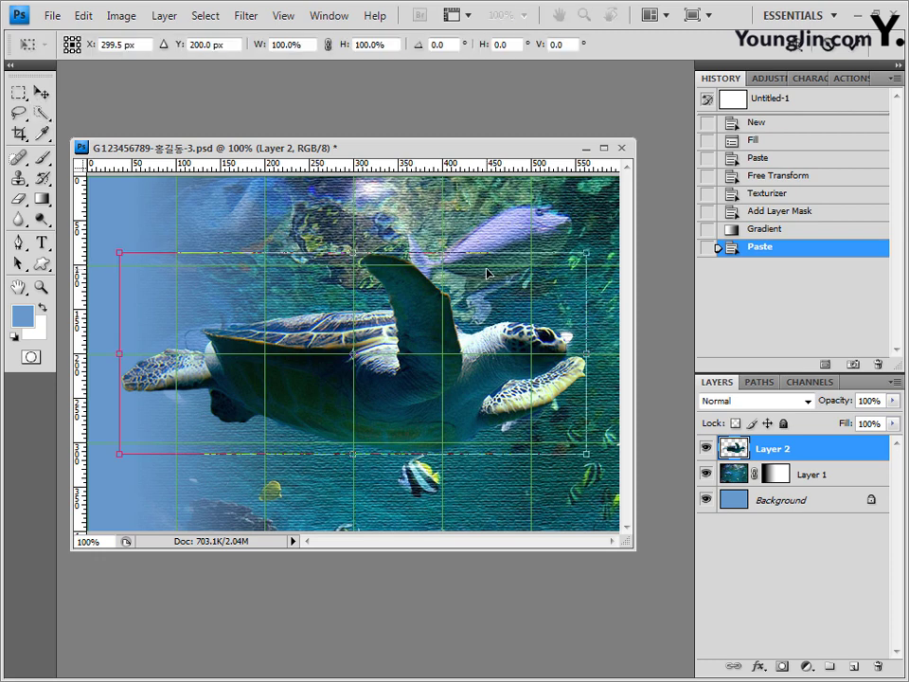
right_click(487, 271)
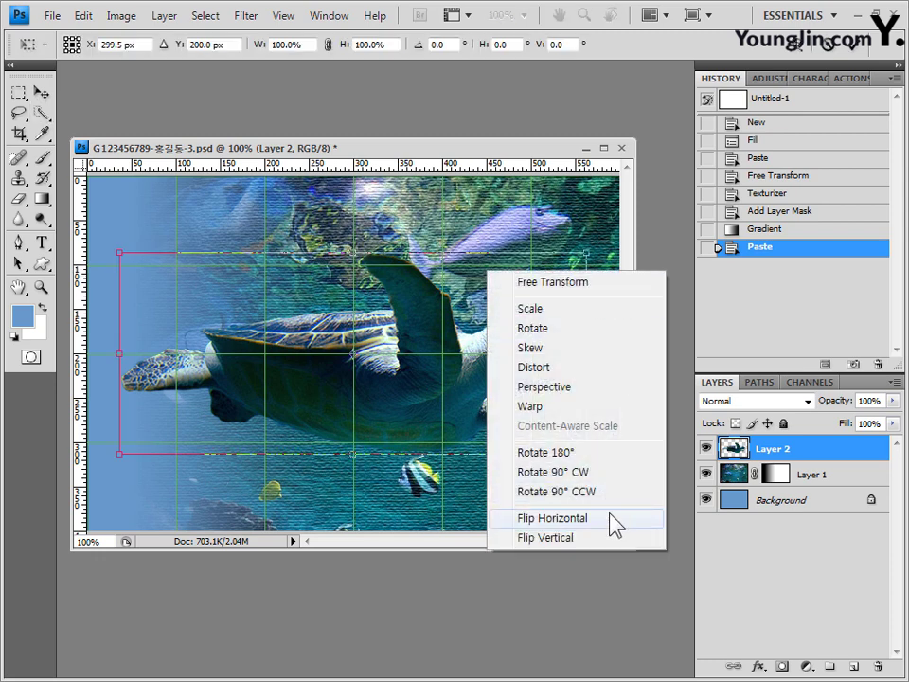
left_click(615, 527)
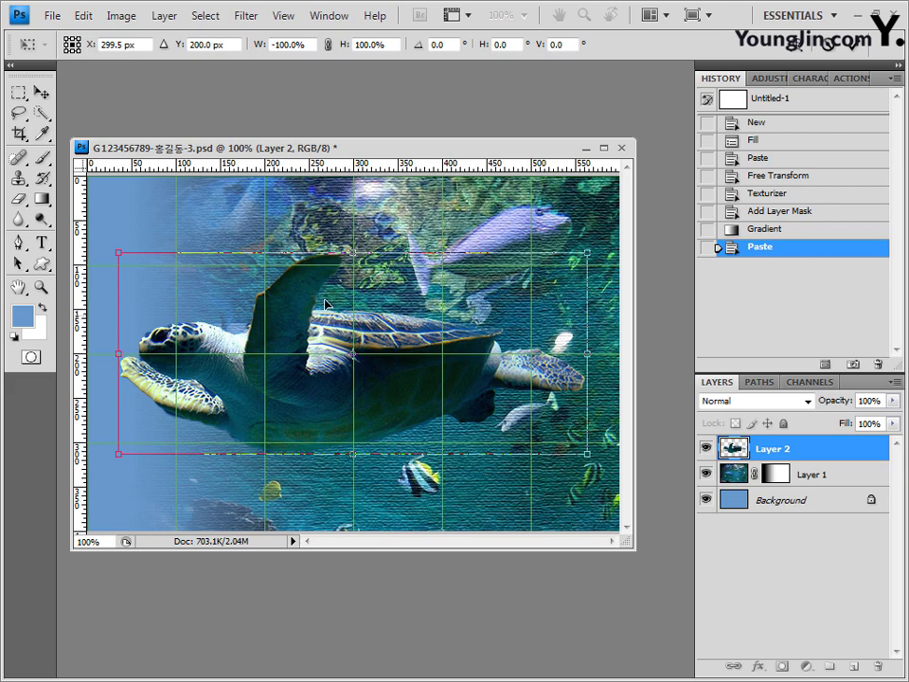
left_click_drag(119, 253, 284, 324)
left_click_drag(530, 412, 552, 468)
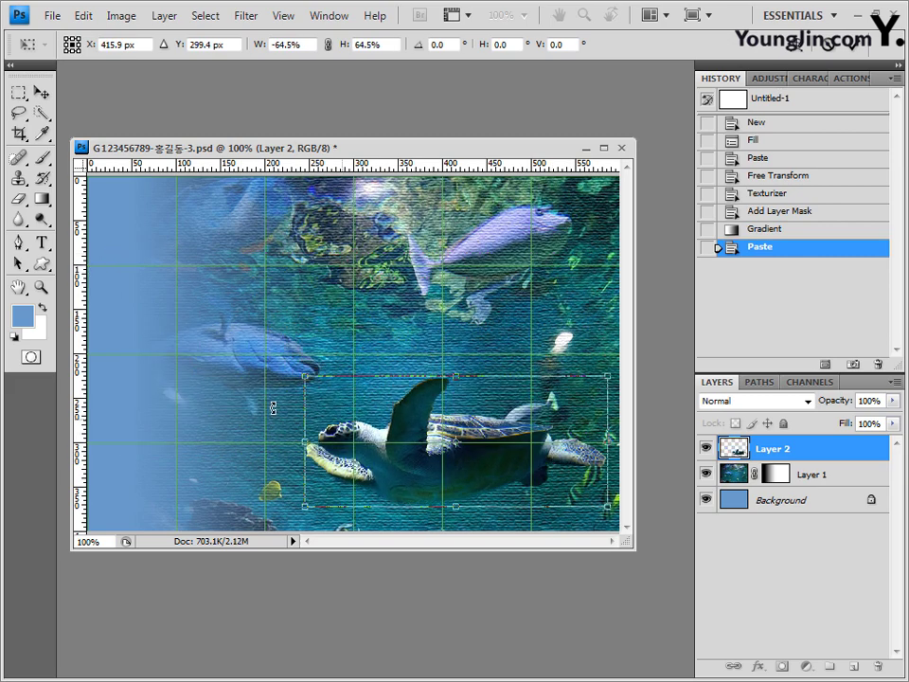
left_click_drag(305, 376, 315, 383)
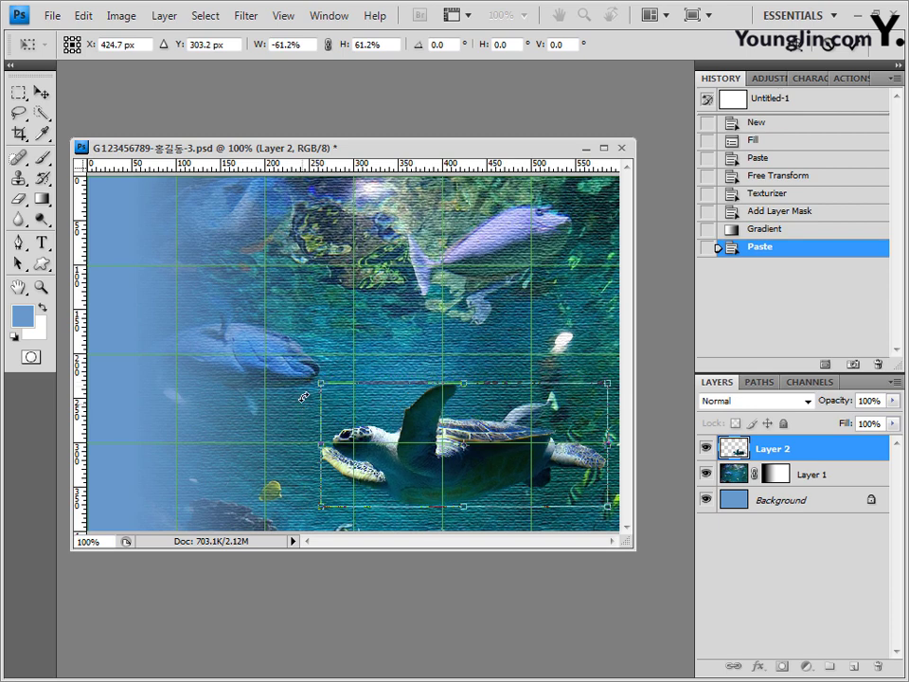
left_click_drag(303, 395, 384, 380)
left_click_drag(511, 478, 512, 467)
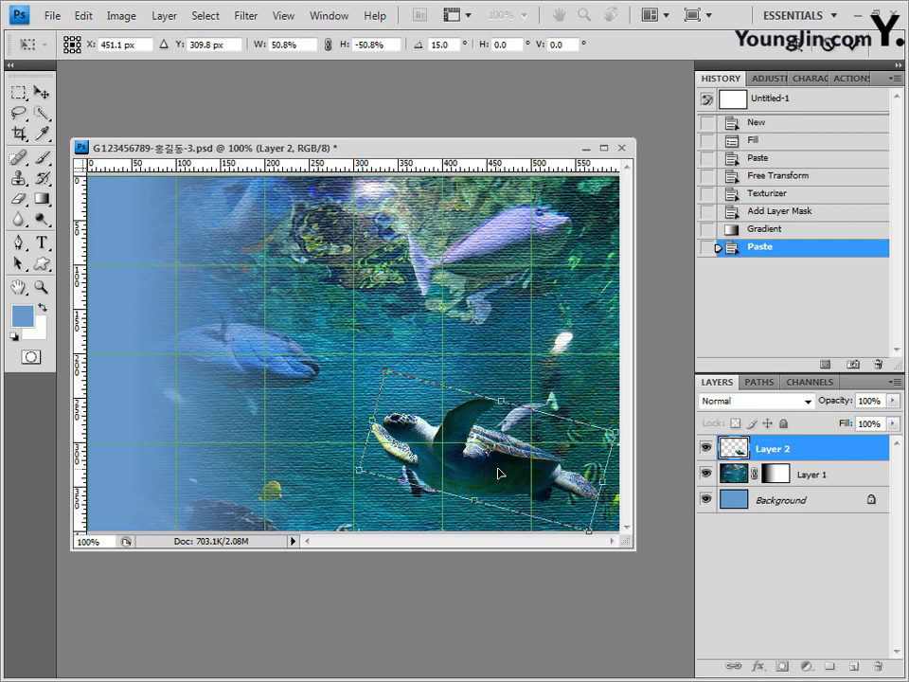
left_click_drag(372, 420, 339, 424)
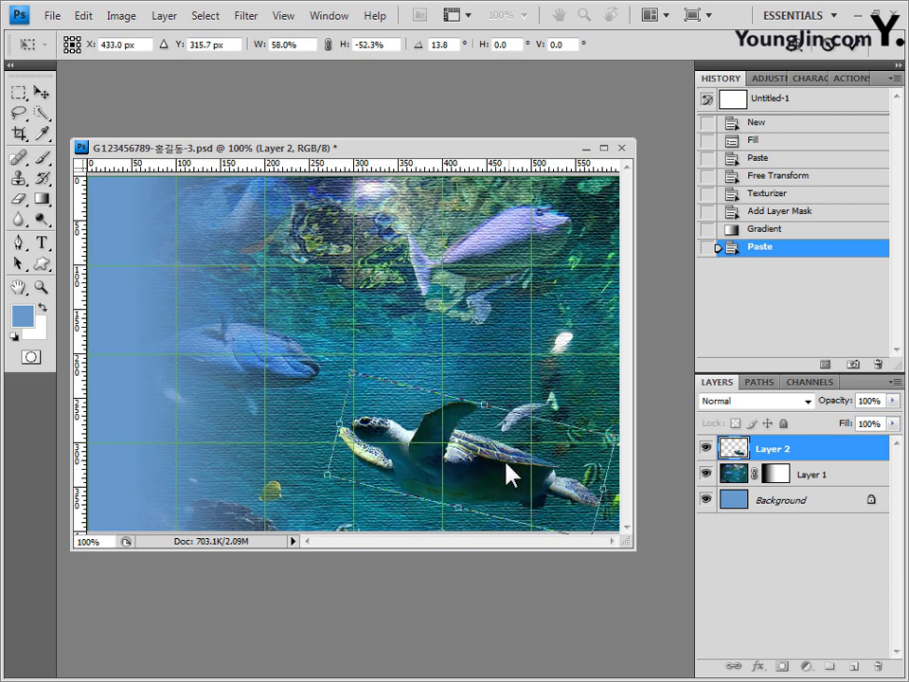
key("Return")
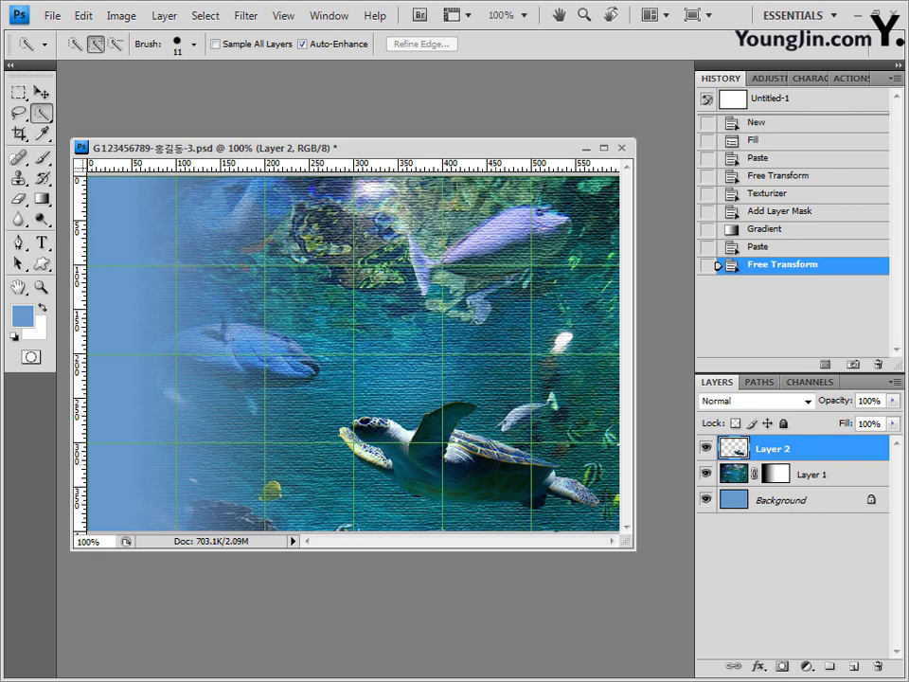
- Add a Drop Shadow to the turtle layer with its angle set to 120°
left_click(767, 672)
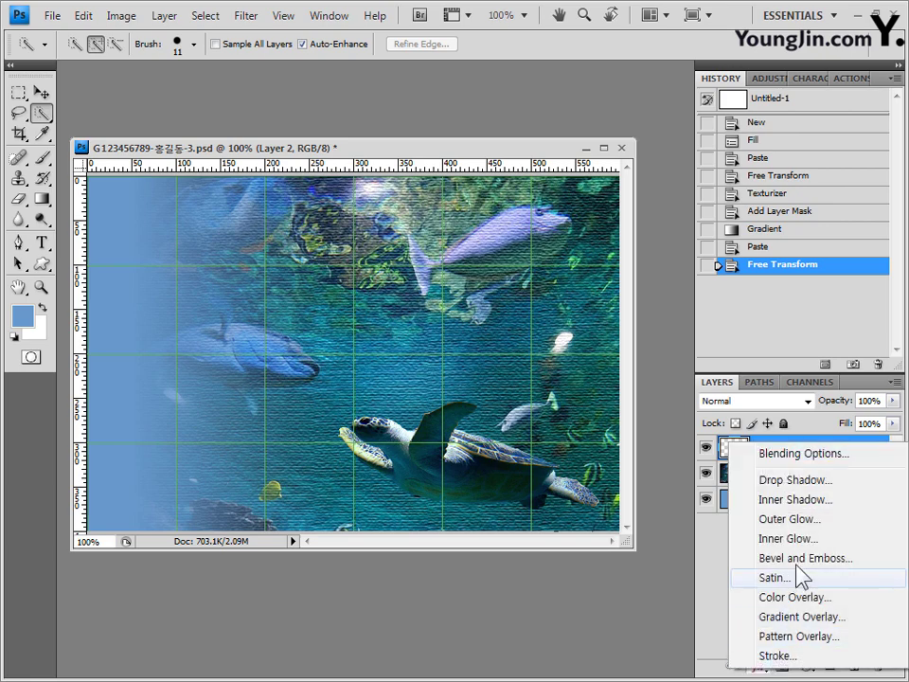
left_click(804, 481)
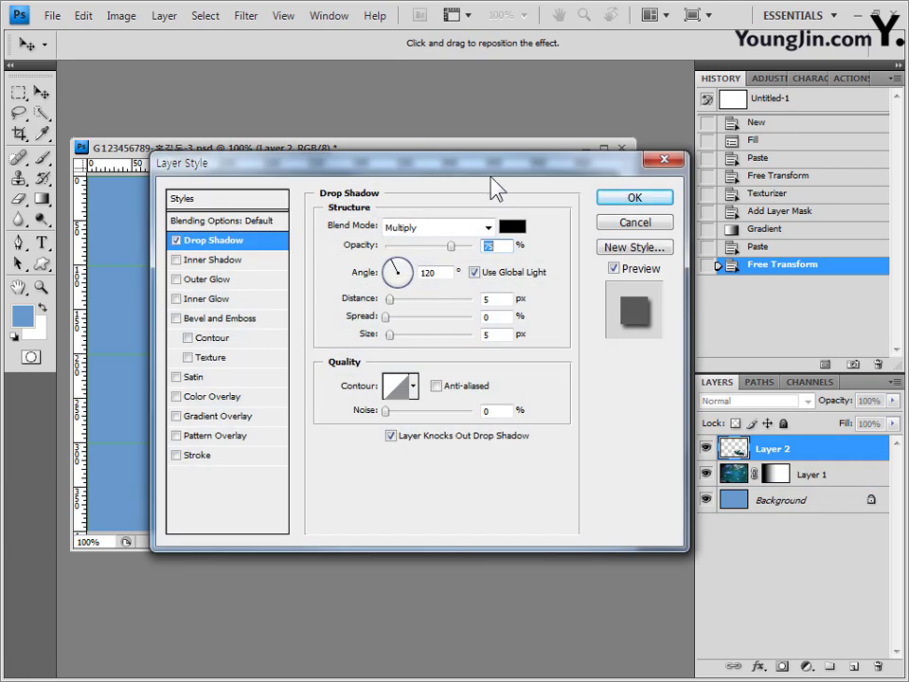
left_click_drag(488, 173, 432, 70)
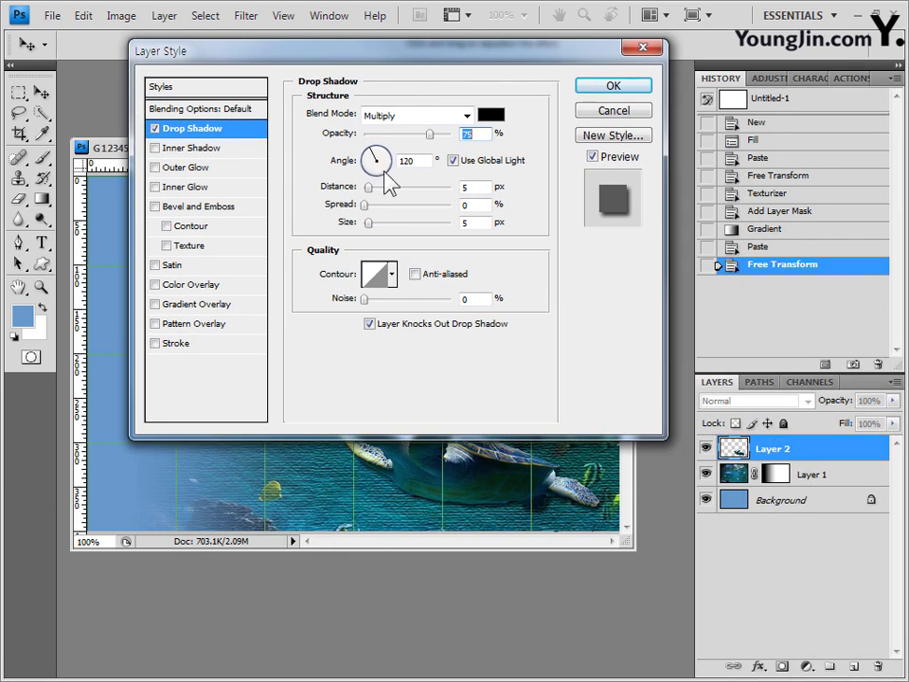
mouse_move(386, 183)
left_mouse_down()
mouse_move(369, 180)
mouse_move(390, 151)
mouse_move(397, 185)
left_mouse_up()
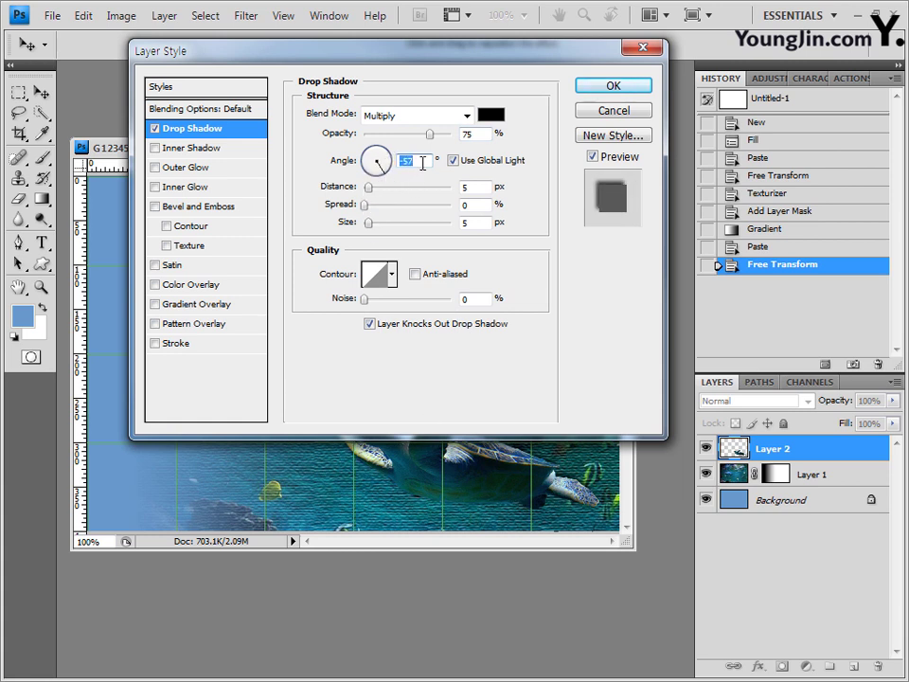
type("120")
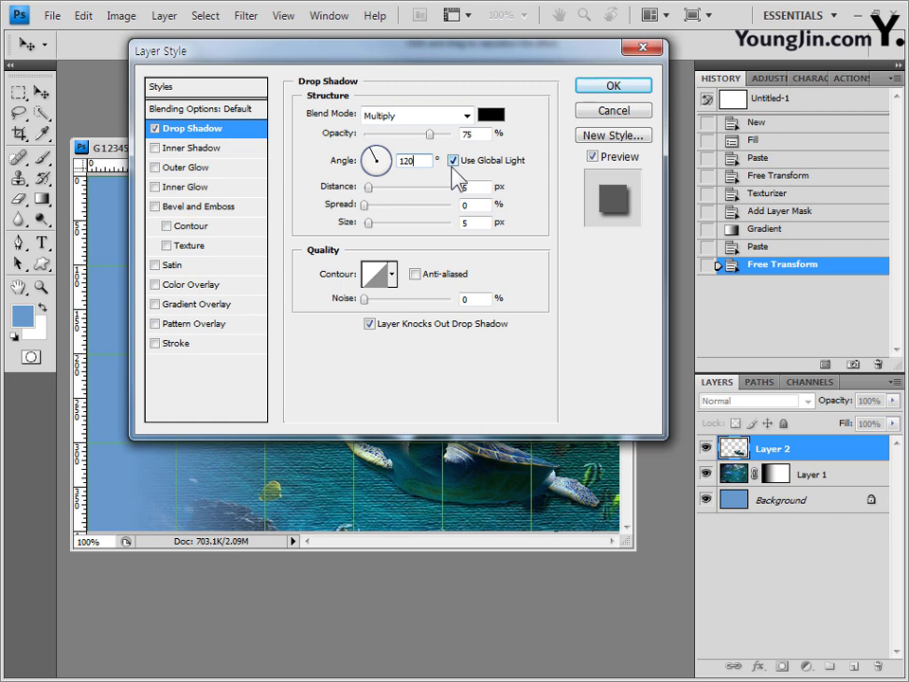
left_click(154, 148)
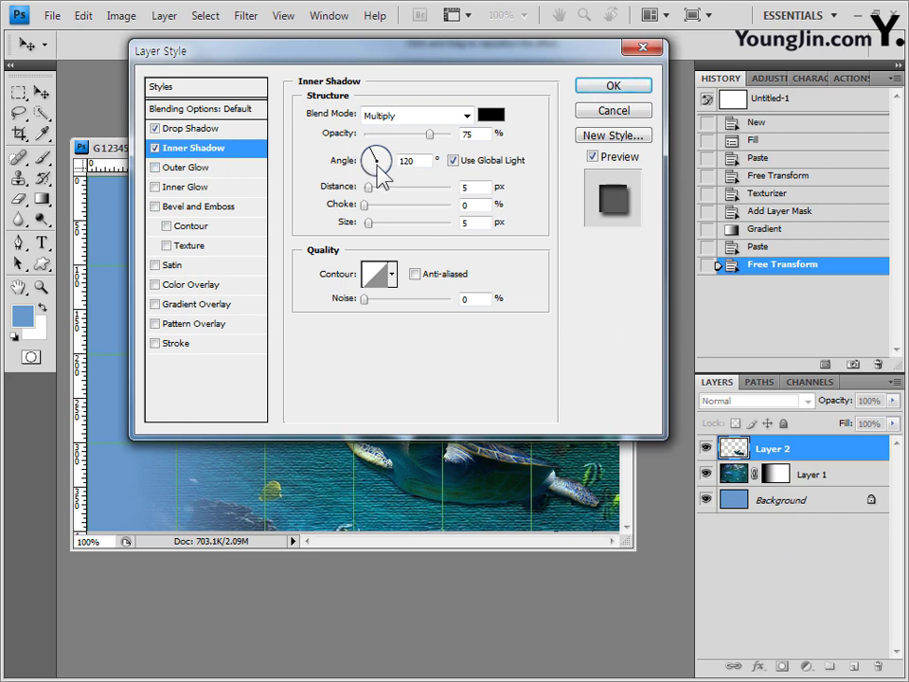
left_click(453, 161)
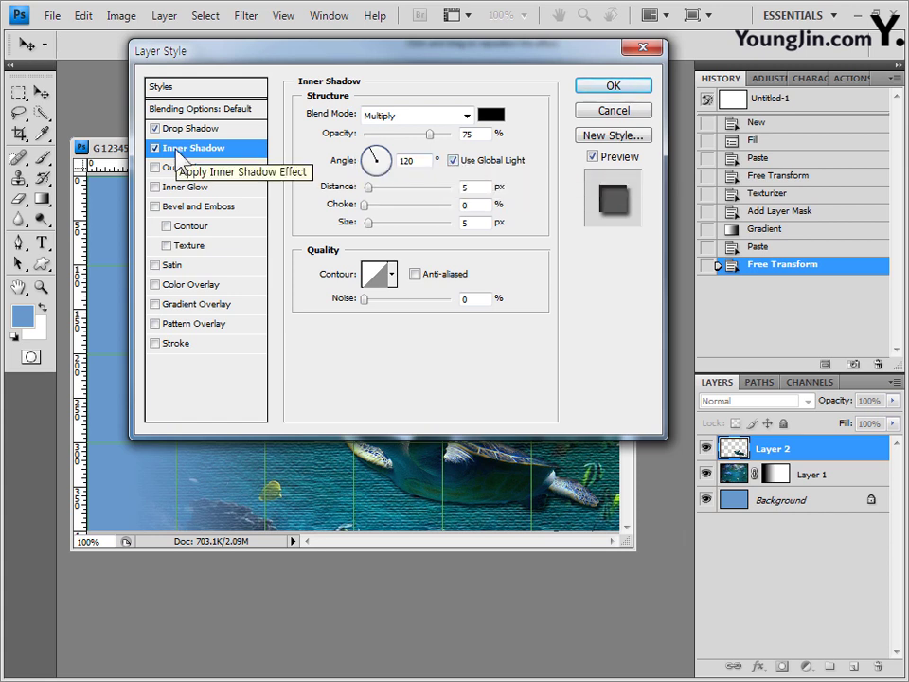
left_click(194, 128)
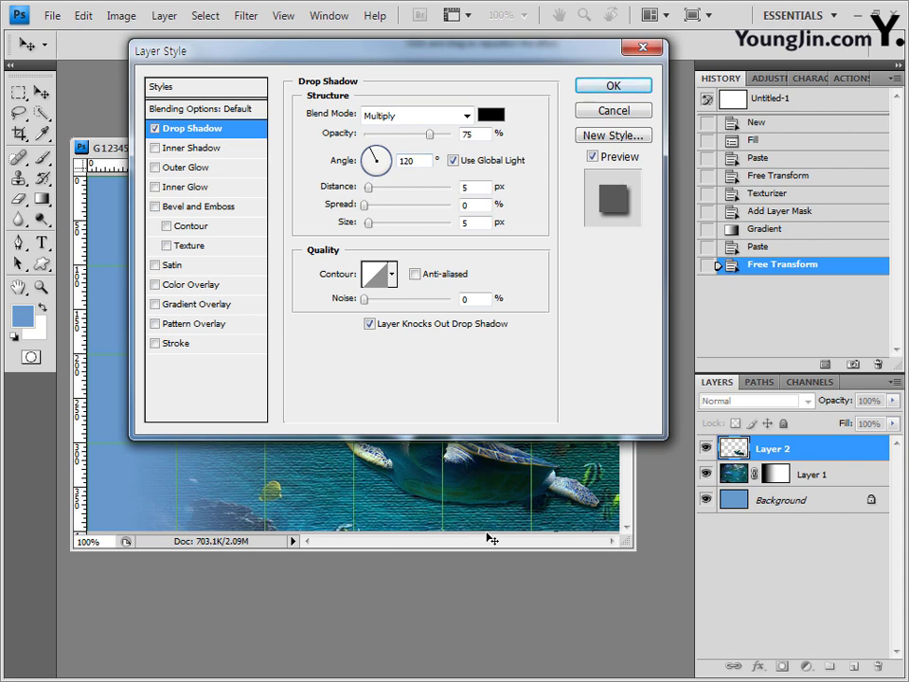
- Turn off Use Global Light for the turtle's Drop Shadow and apply the layer style
left_click_drag(528, 57, 532, 167)
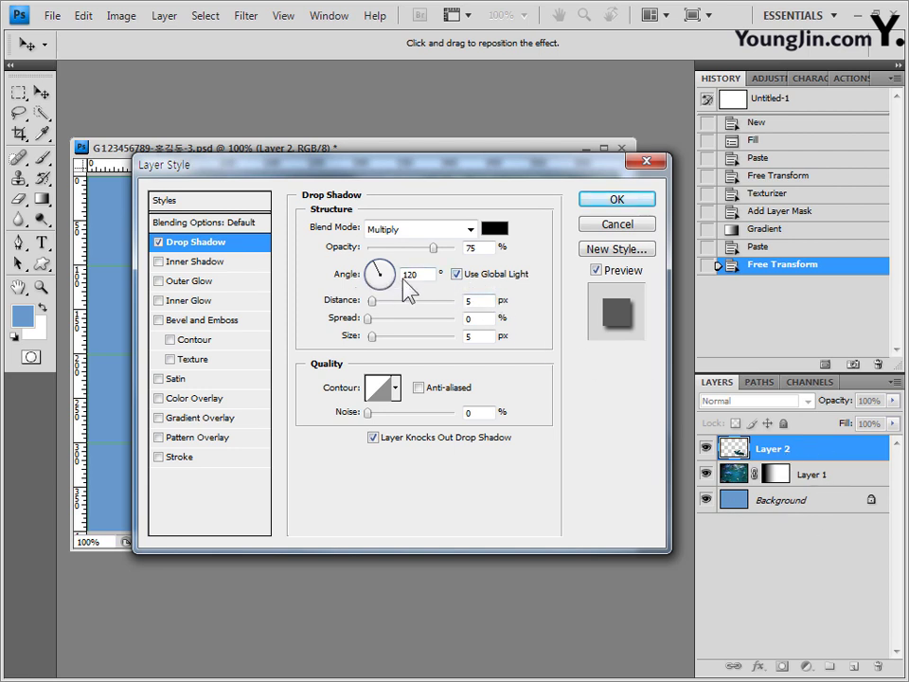
left_click(456, 275)
left_click(458, 275)
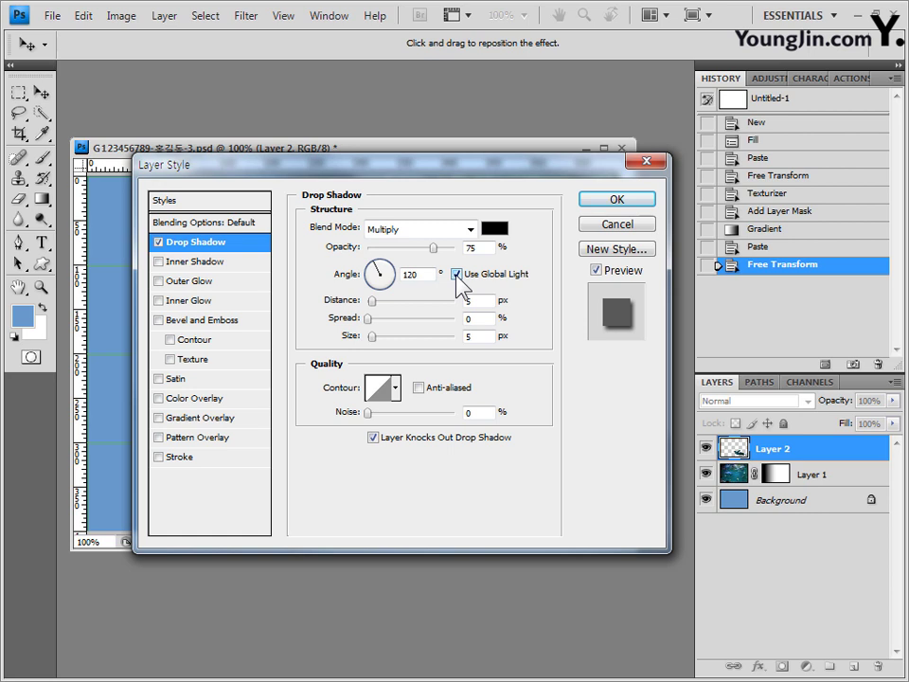
left_click(458, 275)
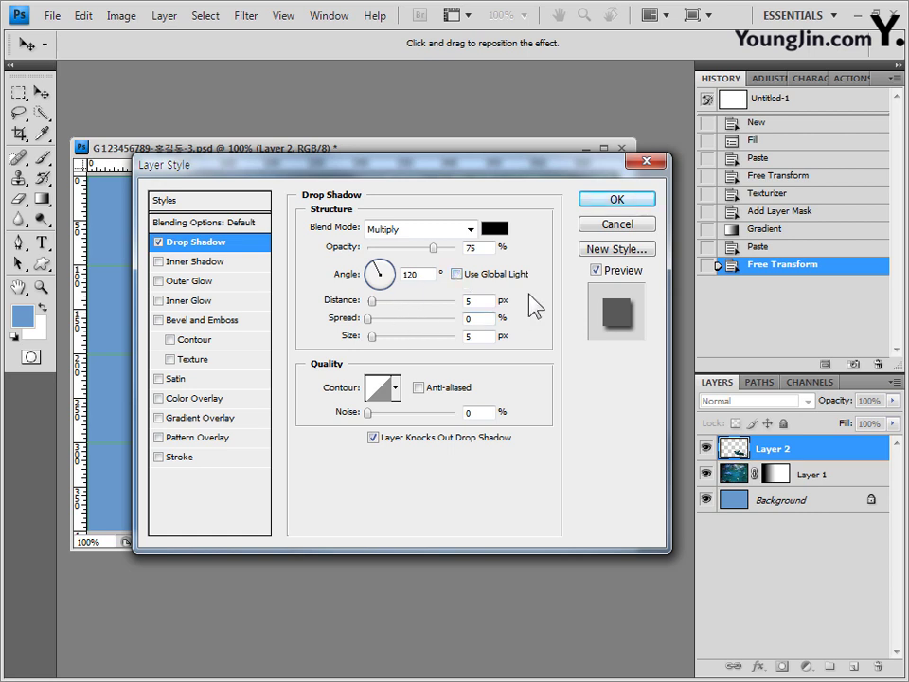
left_click(636, 205)
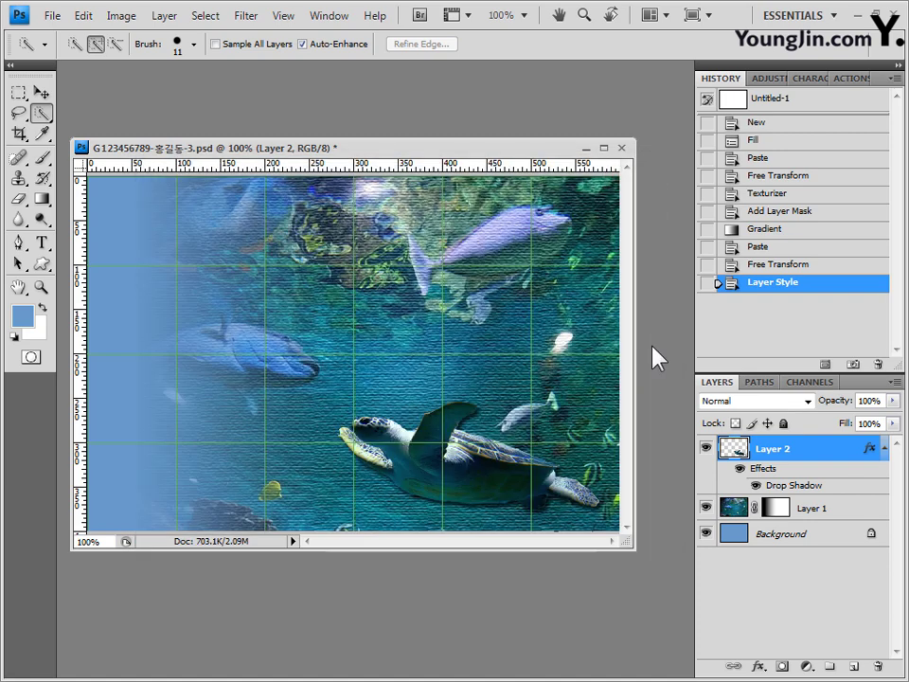
- Open 2급-7.jpg from the source image folder in a floating window above the composite
key("alt+Tab")
left_click_drag(603, 511, 676, 117)
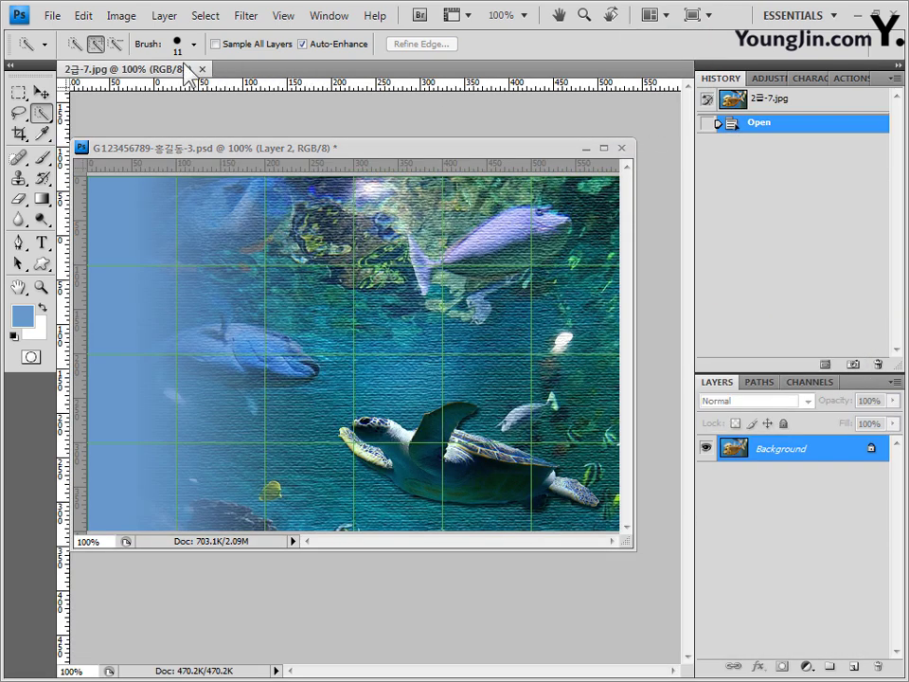
left_click_drag(142, 63, 294, 66)
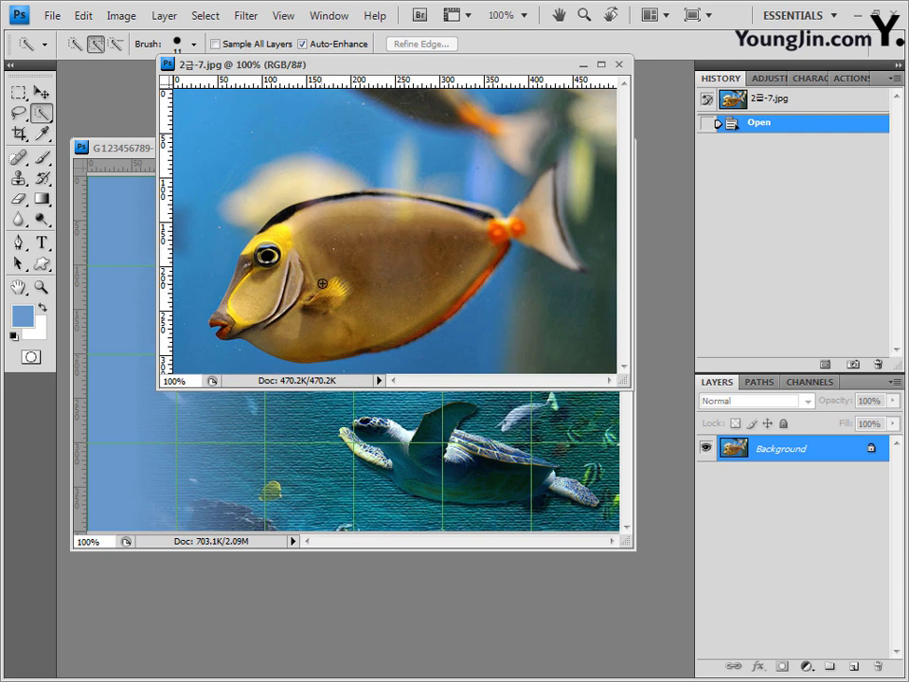
left_click_drag(224, 76, 226, 121)
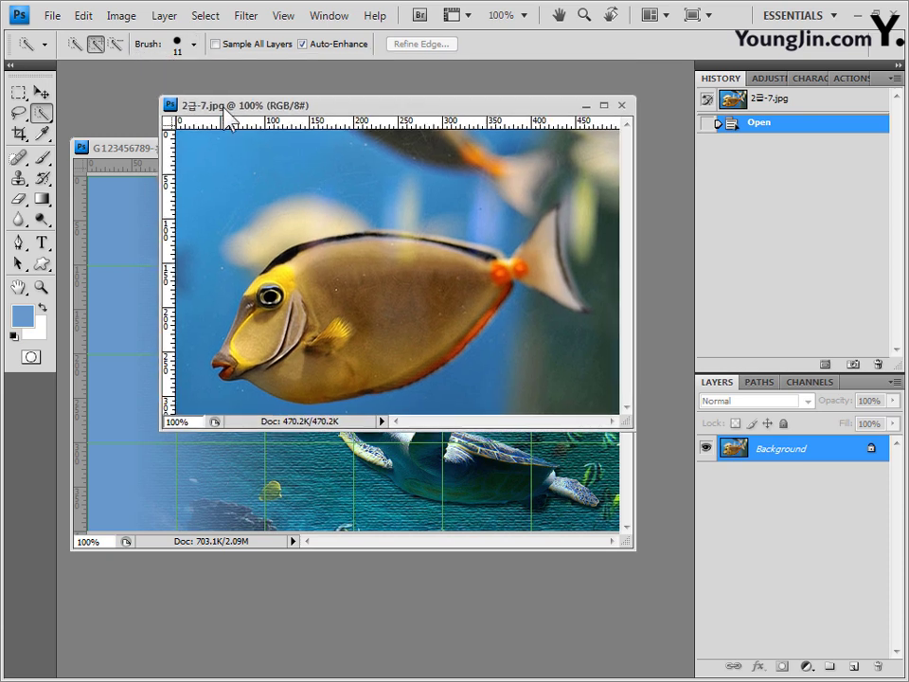
- Select the yellow-headed fish's body and tail in 2급-7.jpg with the Quick Selection tool, using a 6 px brush
left_click(194, 43)
left_click(241, 76)
left_click_drag(242, 75, 186, 76)
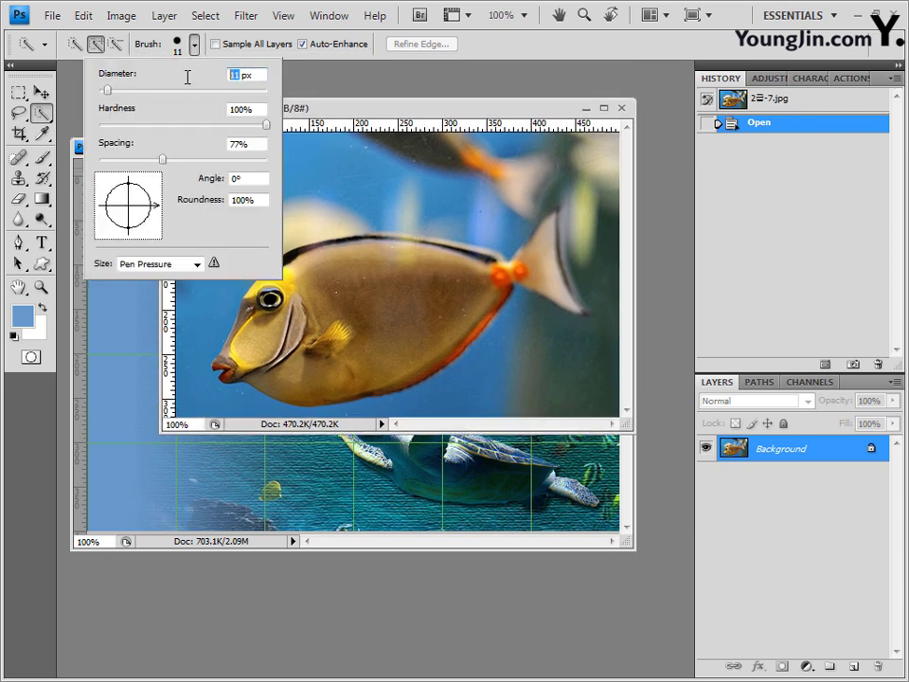
type("6")
left_click(654, 104)
mouse_move(232, 364)
left_mouse_down()
mouse_move(232, 352)
mouse_move(303, 284)
mouse_move(398, 312)
mouse_move(511, 275)
left_mouse_up()
mouse_move(531, 246)
left_mouse_down()
mouse_move(558, 251)
mouse_move(587, 318)
left_mouse_up()
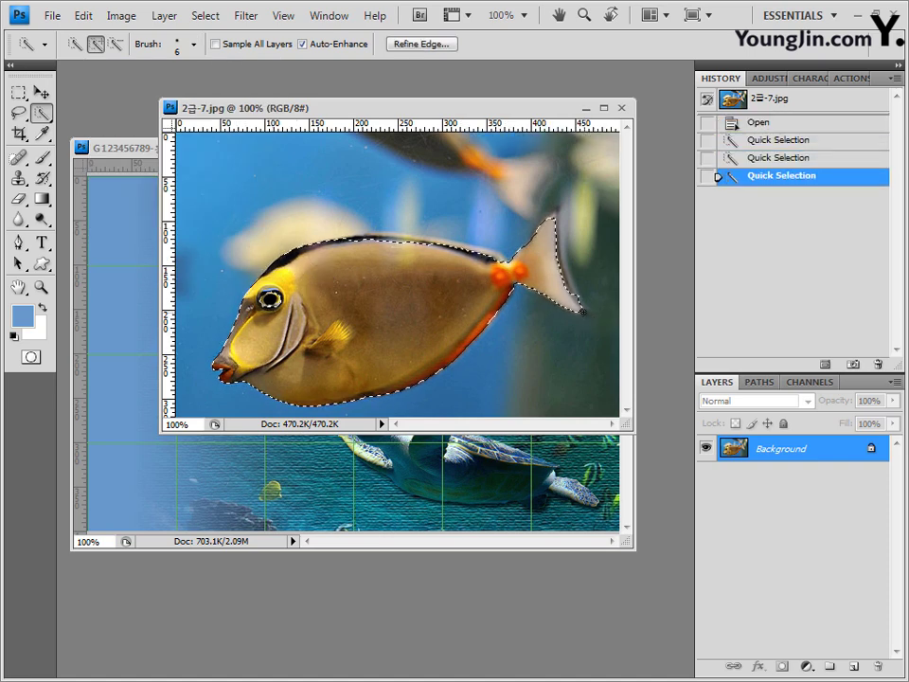
- Extend the fish selection over the tail fin's tips and dark edge, the eye and the dark dorsal edge
left_click(571, 297)
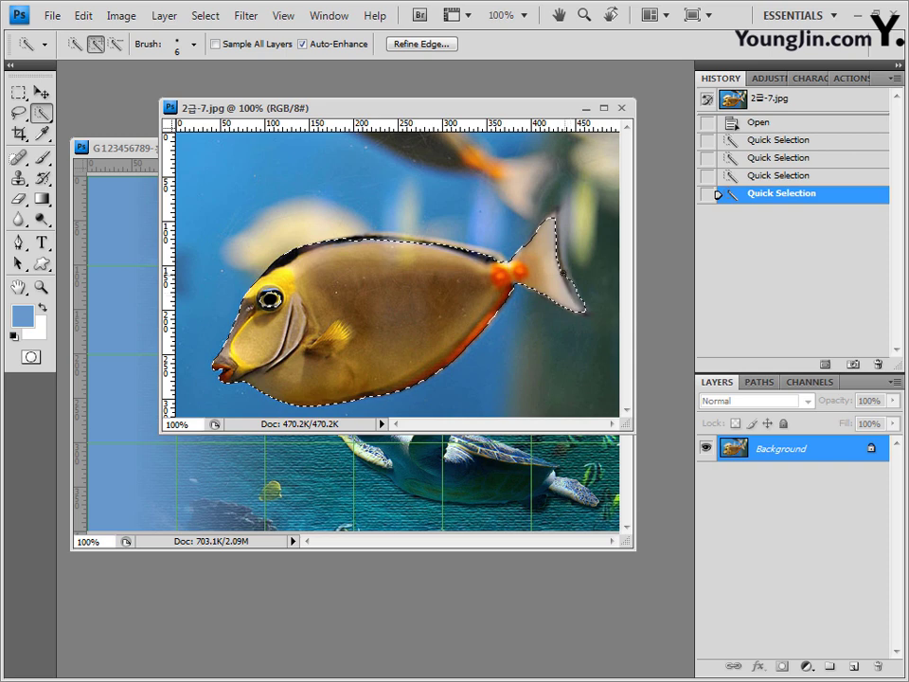
left_click(556, 218)
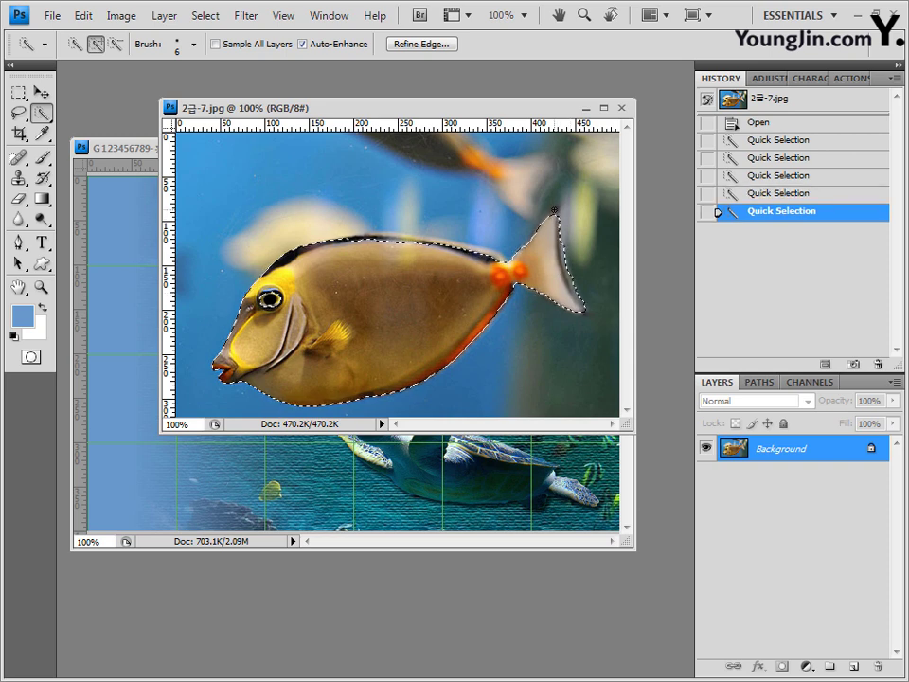
left_click_drag(555, 210, 545, 242)
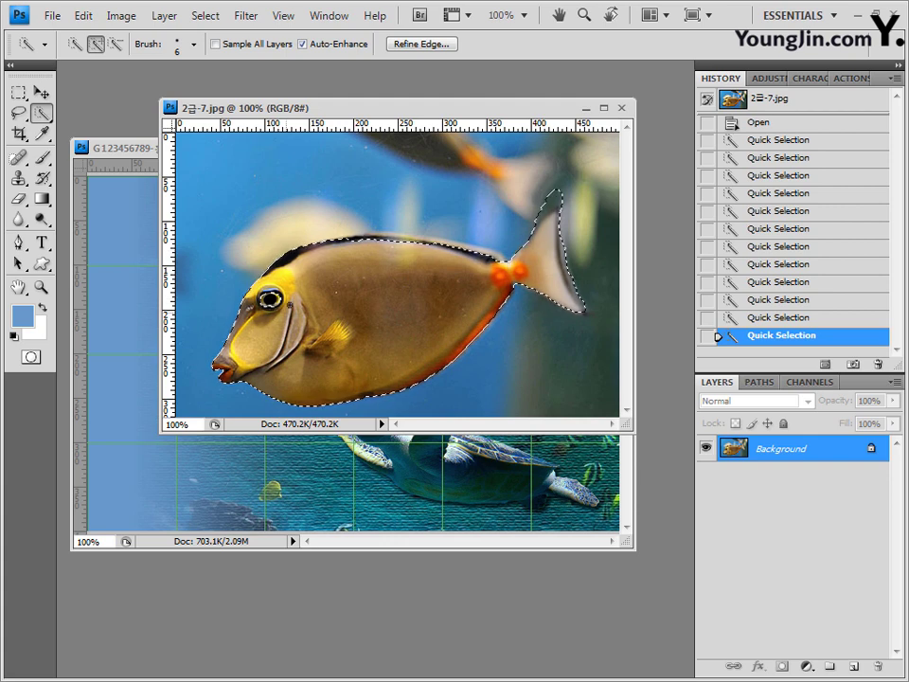
left_click(381, 305)
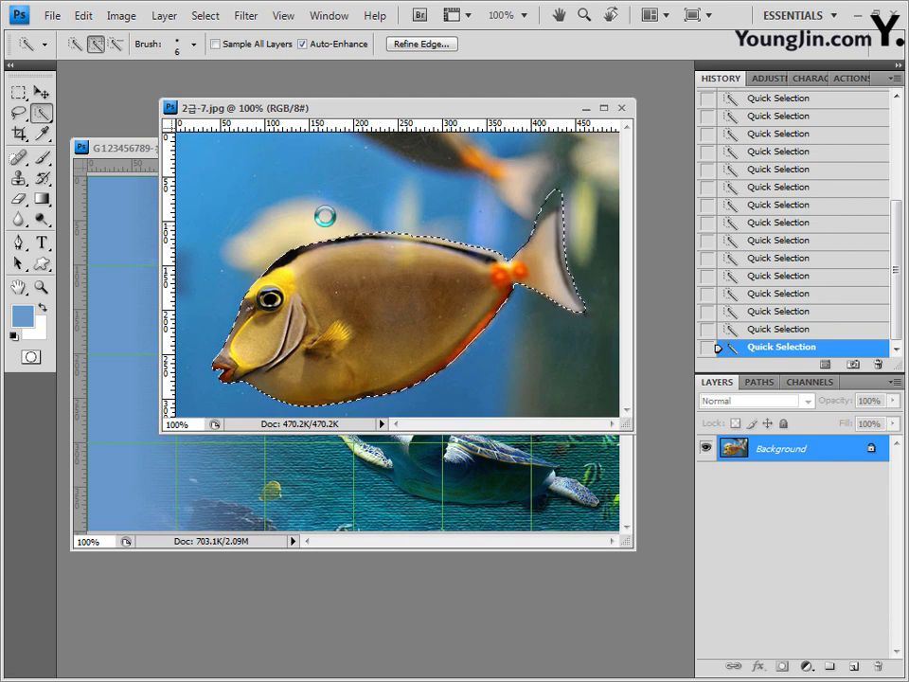
- Copy the selected fish into the -3.psd composite as a new layer and close 2급-7.jpg
left_click(139, 151)
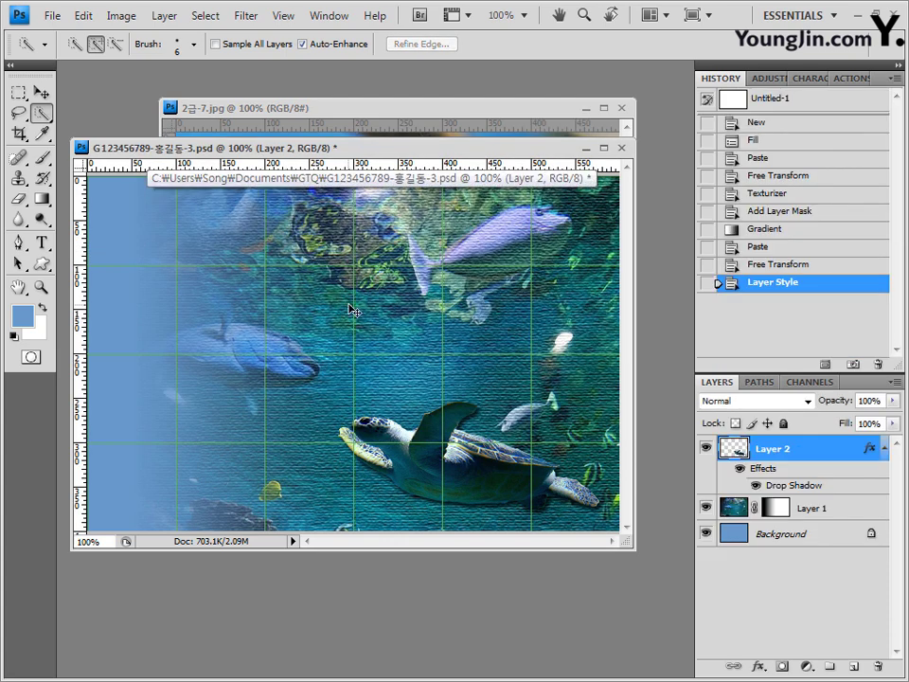
key("ctrl+v")
left_click(527, 115)
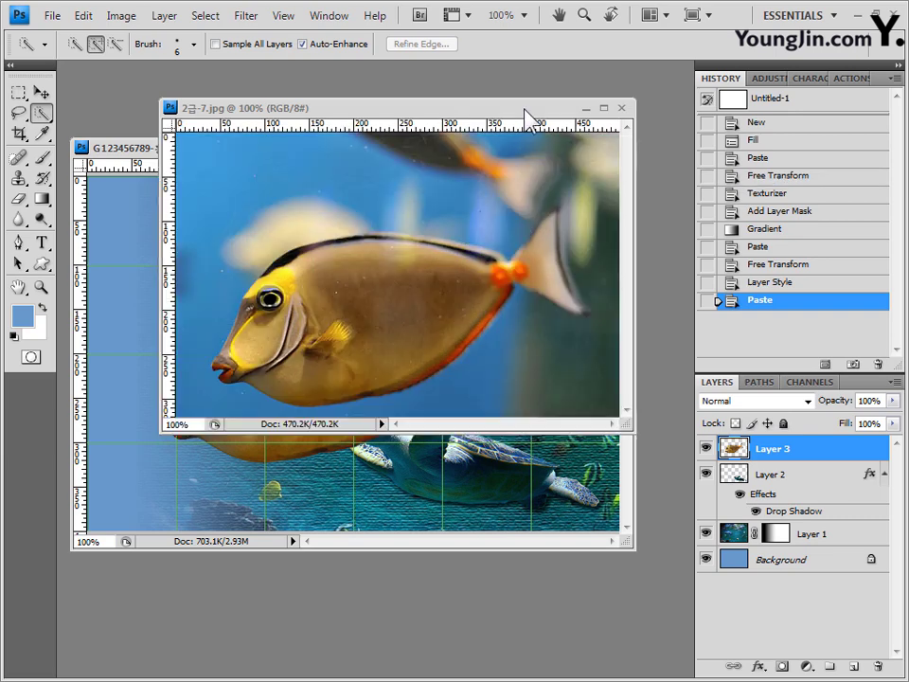
left_click(622, 108)
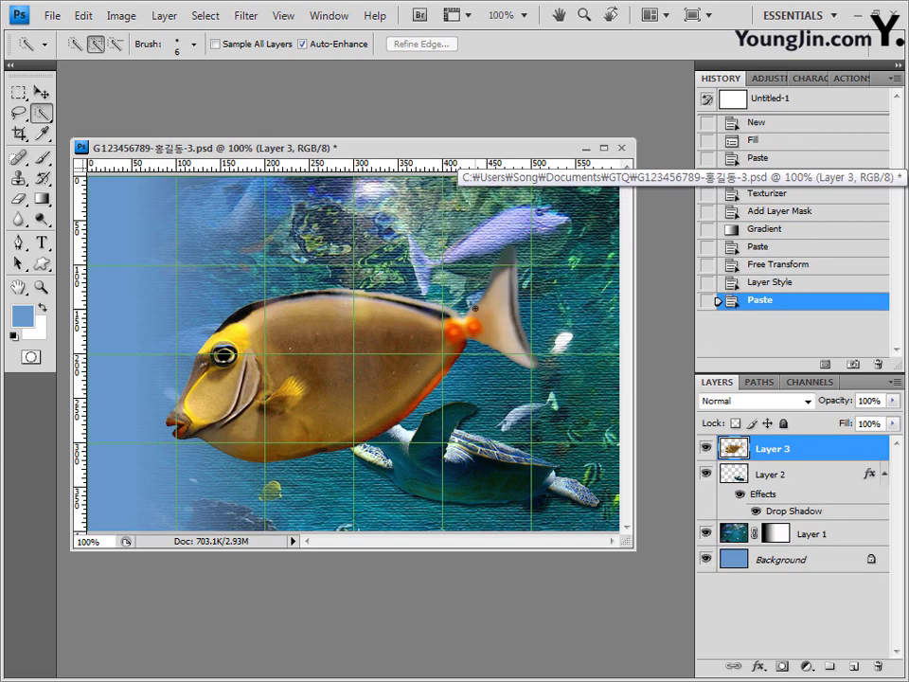
- Flip the pasted fish horizontally, scale it to about 52%, tilt it slightly and place it above the middle of the canvas's left side
key("ctrl+t")
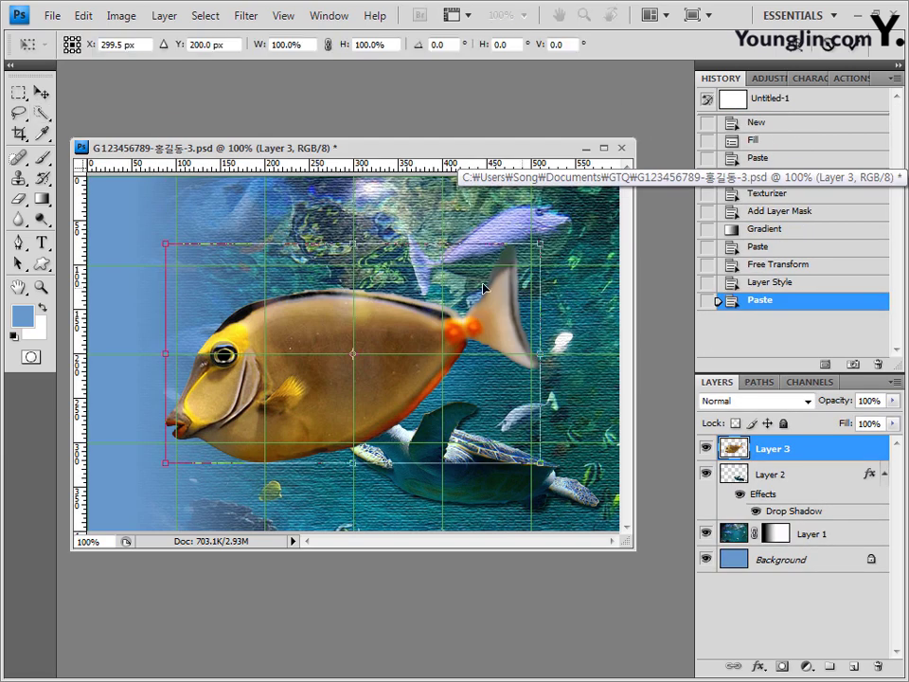
right_click(503, 256)
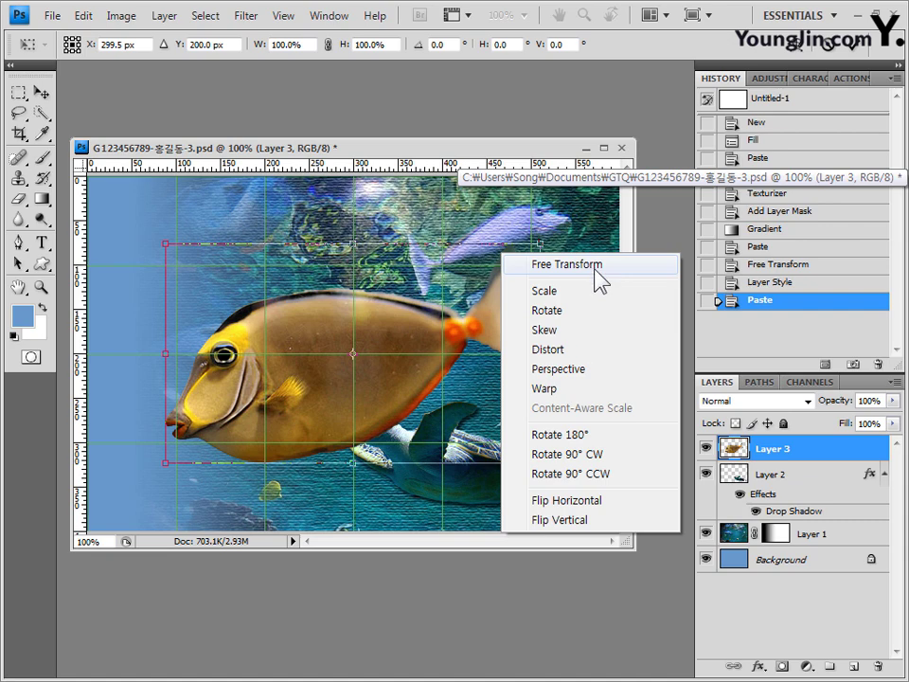
left_click(565, 501)
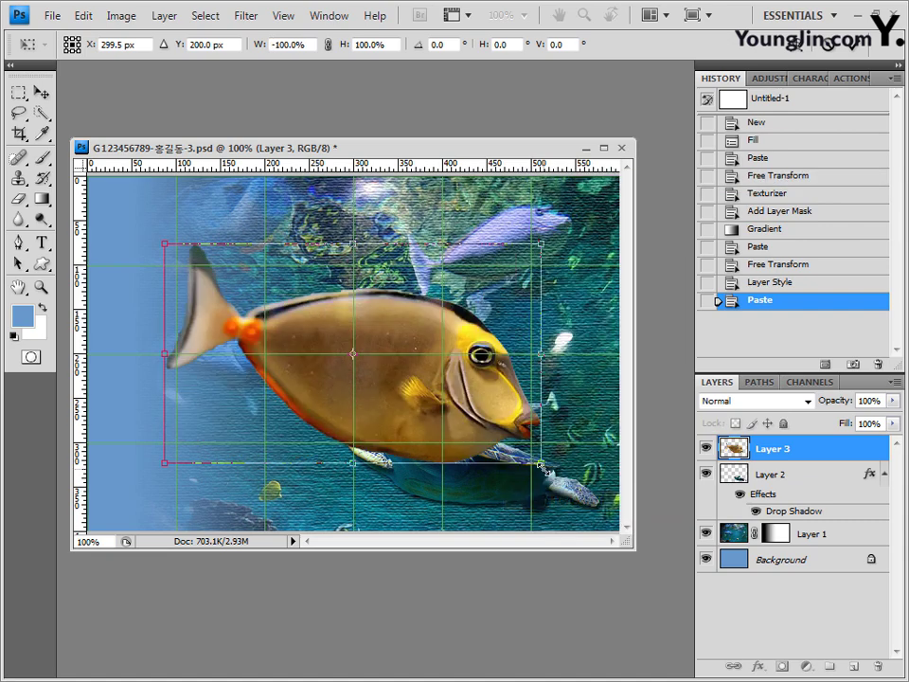
left_click_drag(545, 467, 387, 373)
left_click_drag(335, 346, 317, 328)
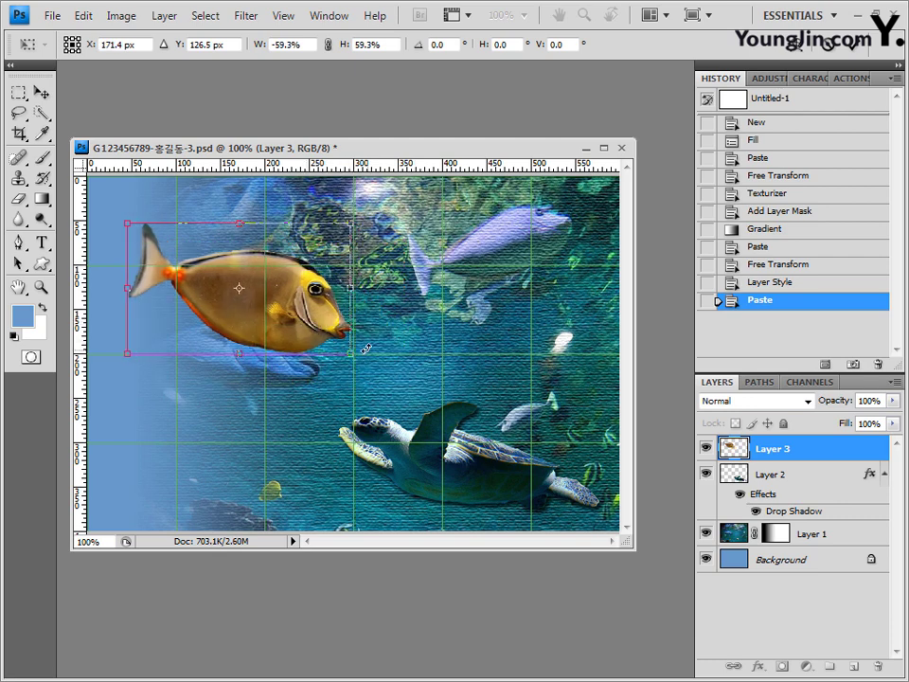
left_click_drag(366, 348, 349, 342)
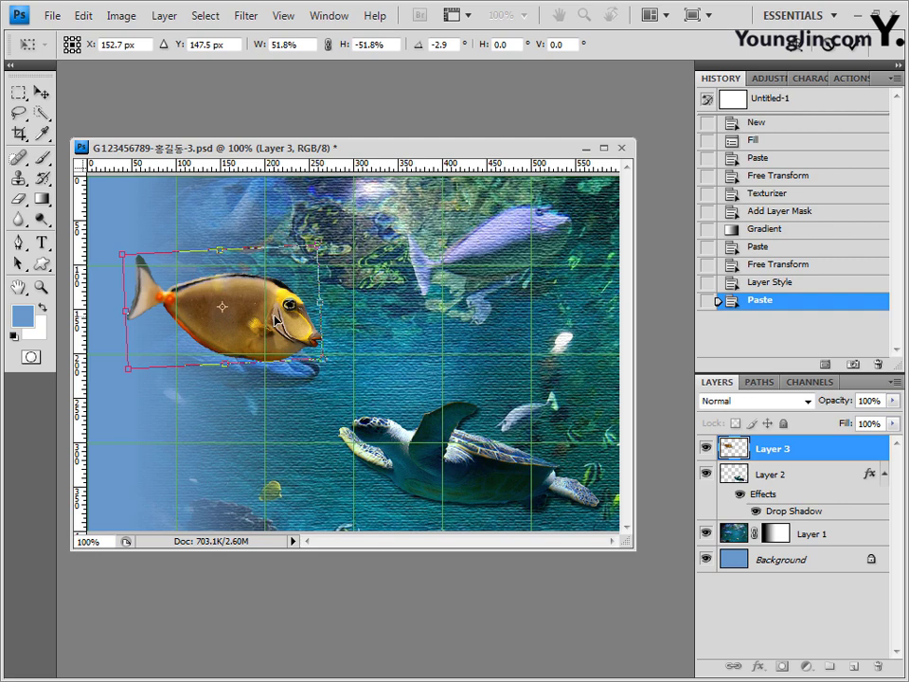
key("Return")
key("w")
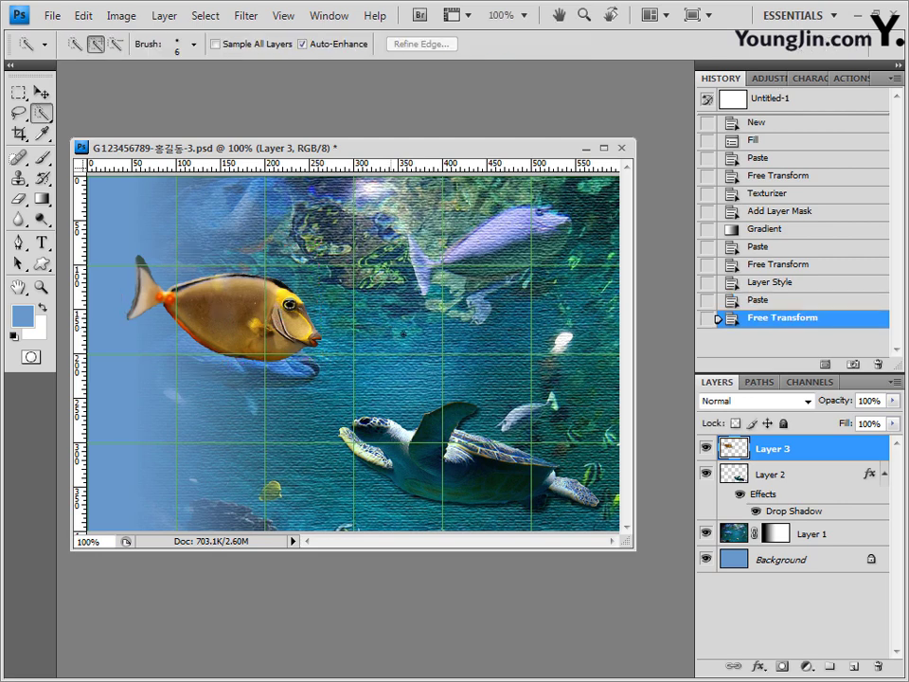
- Apply an Outer Glow layer style with the default settings to the fish on Layer 3
left_click(758, 665)
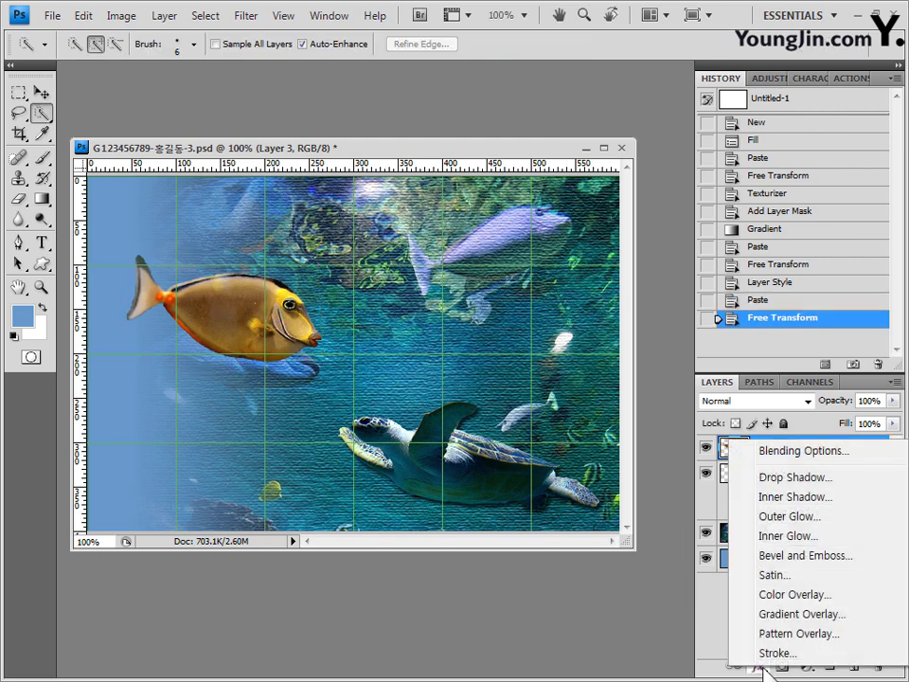
left_click(785, 516)
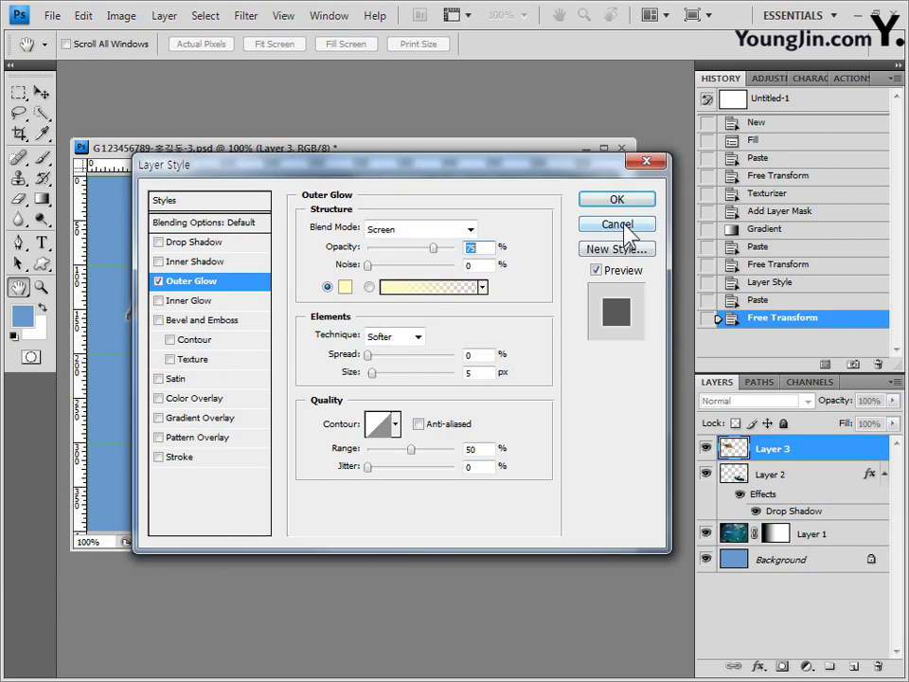
left_click(617, 200)
- Open 2급-8.jpg from the source image folder in a floating window above the composite
key("alt+Tab")
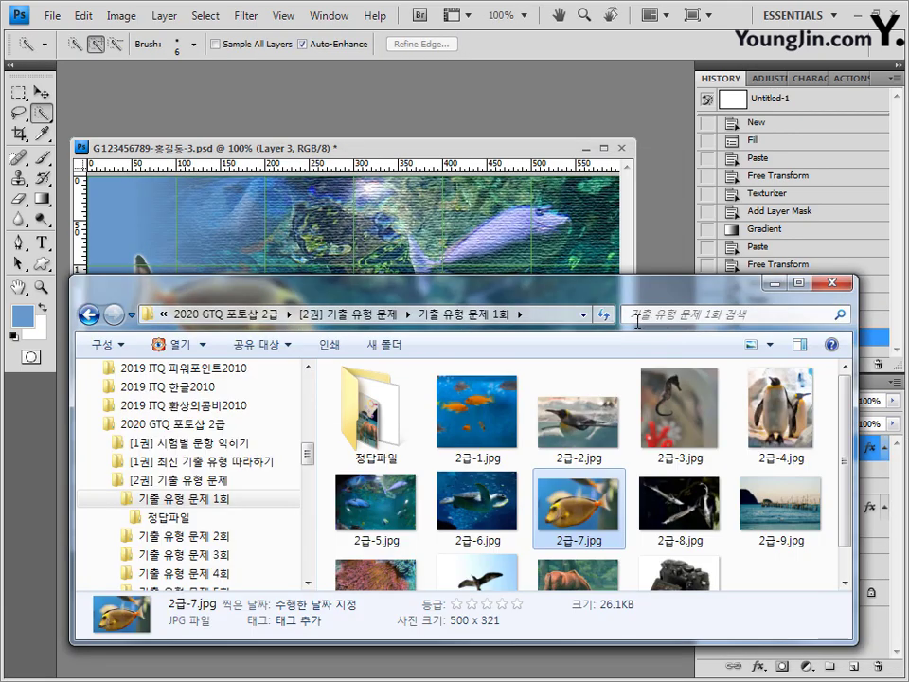
left_click_drag(678, 519, 680, 258)
left_click_drag(94, 65, 371, 121)
key("ctrl+apostrophe")
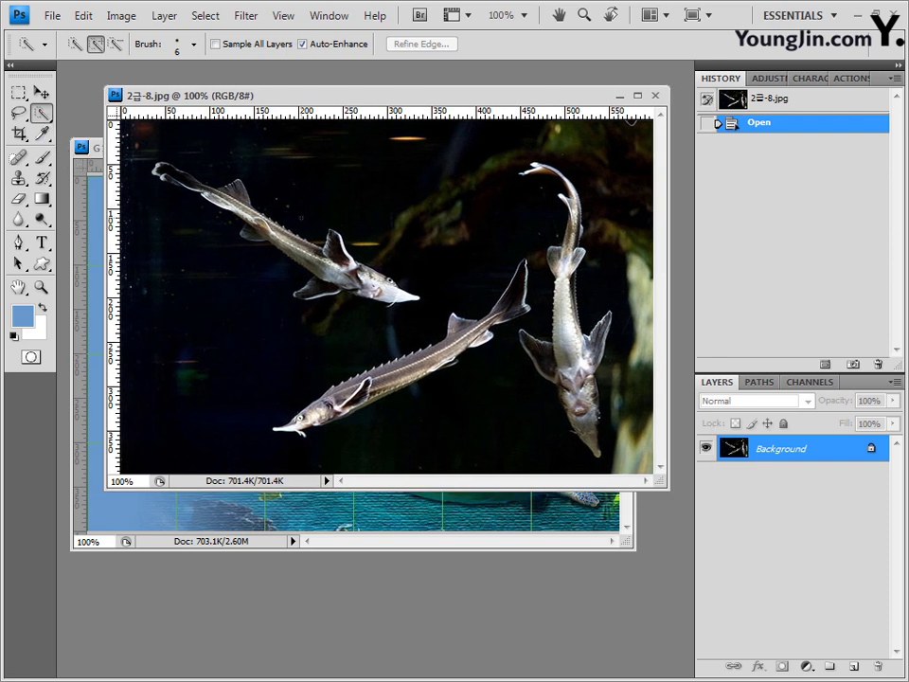
- Select the upper-left and lower-middle sturgeons in 2급-8.jpg with the Quick Selection tool, using a 5 px brush
left_click(194, 43)
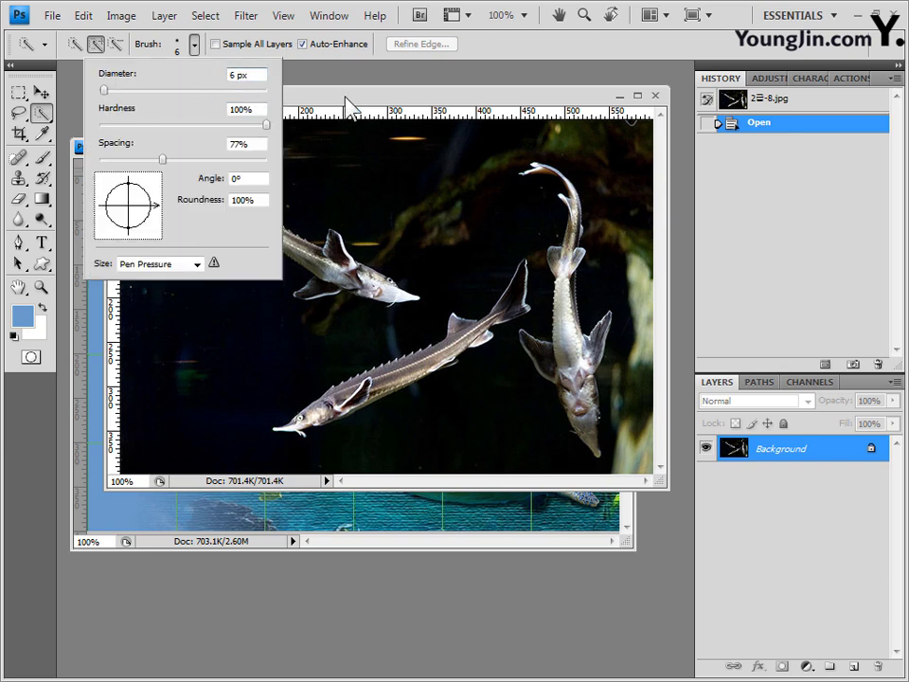
type("5")
key("Return")
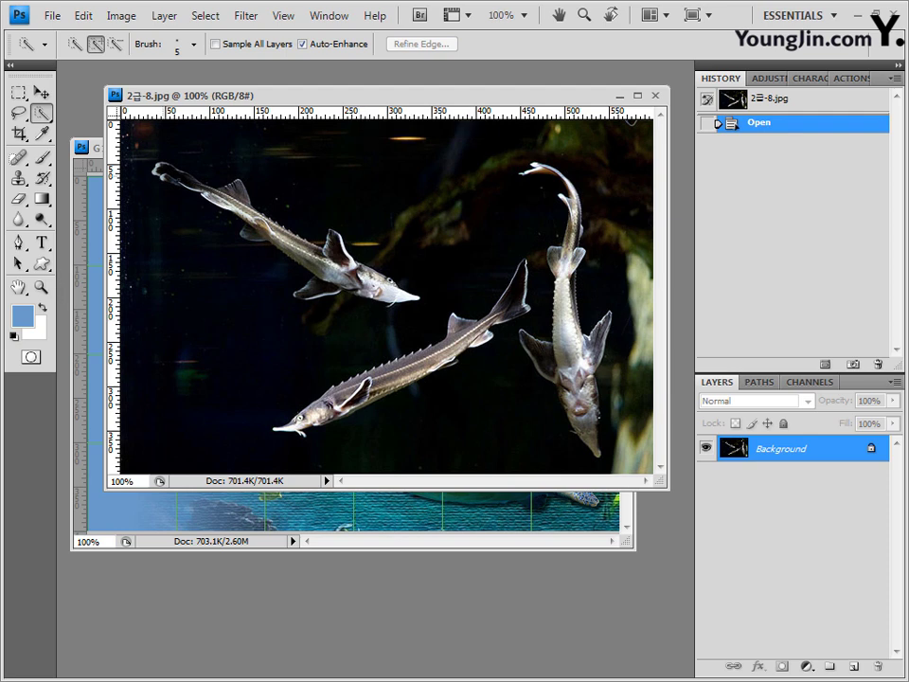
left_click_drag(159, 171, 251, 216)
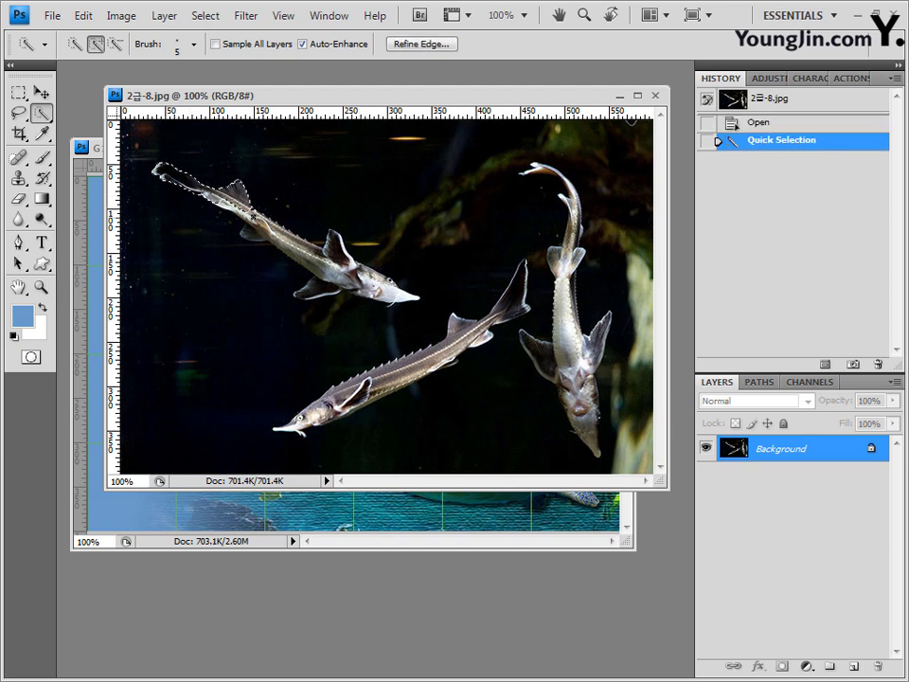
mouse_move(123, 132)
left_mouse_down()
mouse_move(275, 199)
mouse_move(227, 320)
mouse_move(308, 223)
left_mouse_up()
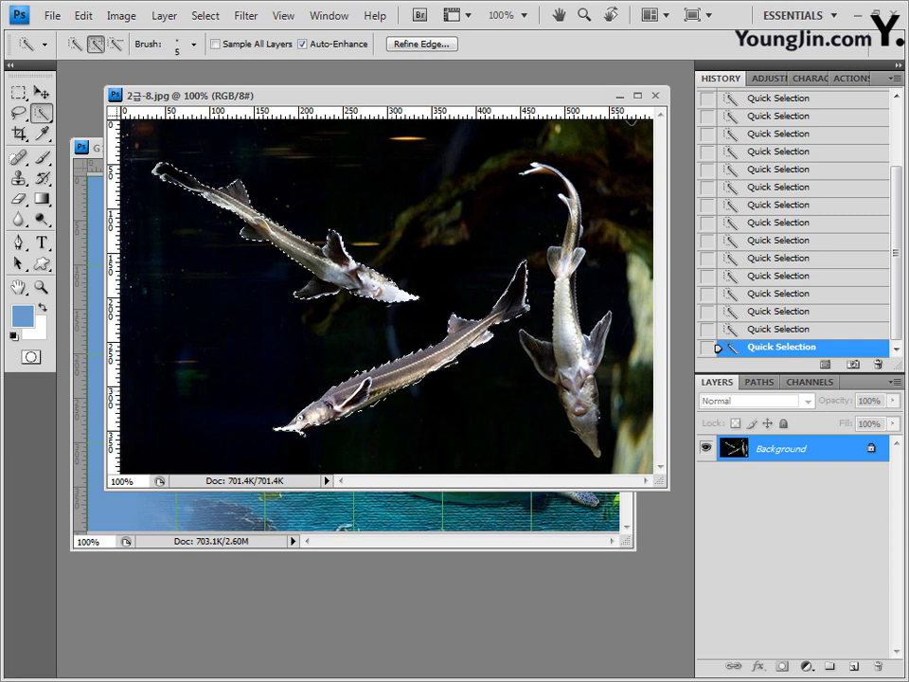
- Refine the sturgeon selection along the lower fish's underside and fins, using a 3 px brush
key("alt")
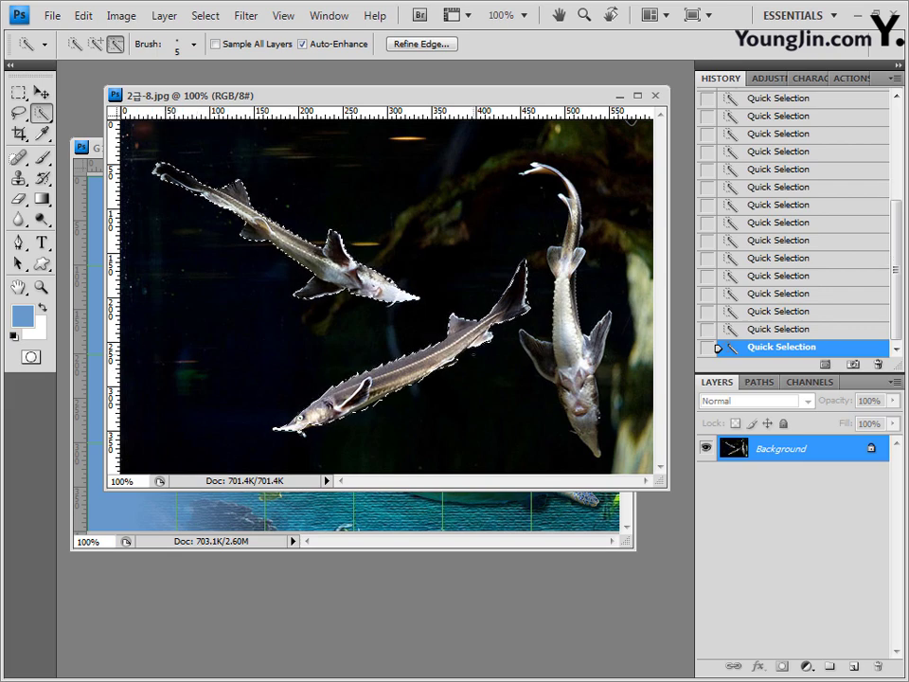
left_click_drag(464, 350, 661, 353)
left_click_drag(497, 481, 463, 495)
scroll(369, 417, "down", 3)
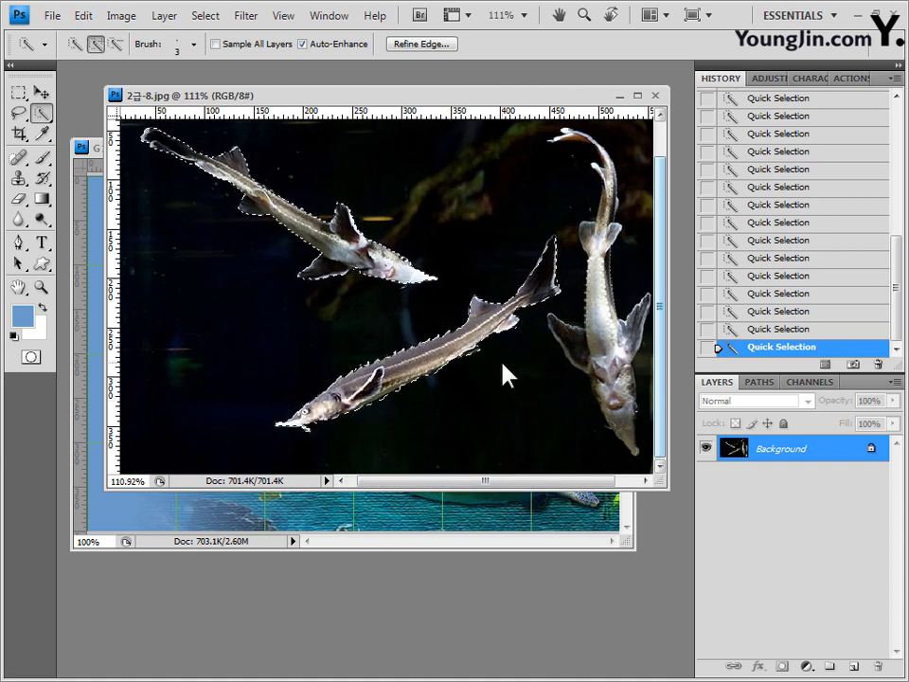
- Paste the two selected sturgeons into the -3.psd composite as a new layer and close 2급-8.jpg
left_click(366, 530)
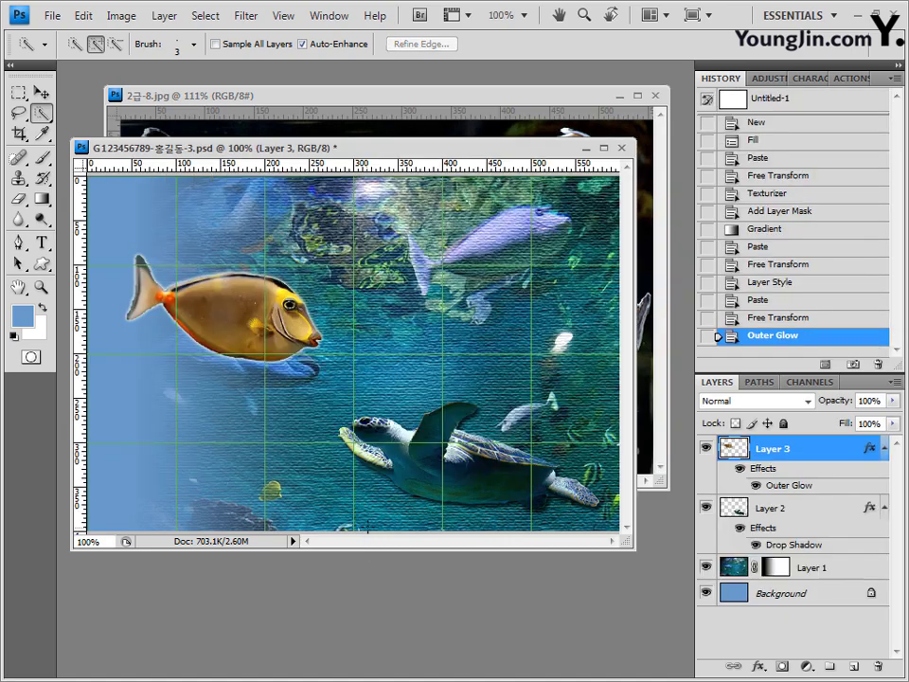
key("ctrl+v")
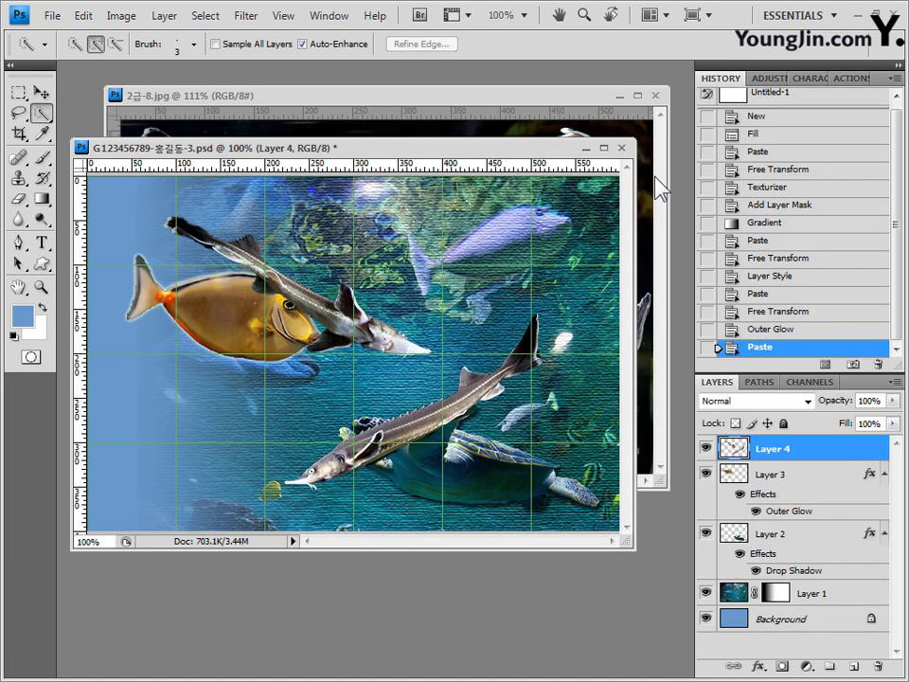
left_click(654, 96)
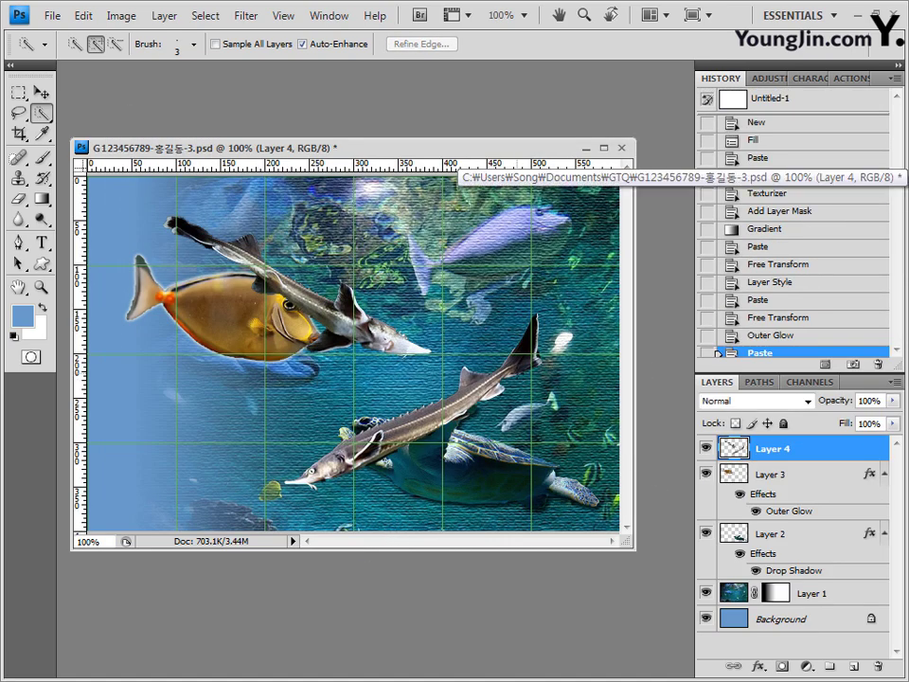
- Flip the pasted sturgeons horizontally, scale them down proportionally and place them in the canvas's lower-left area beneath the yellow-headed fish
key("ctrl+t")
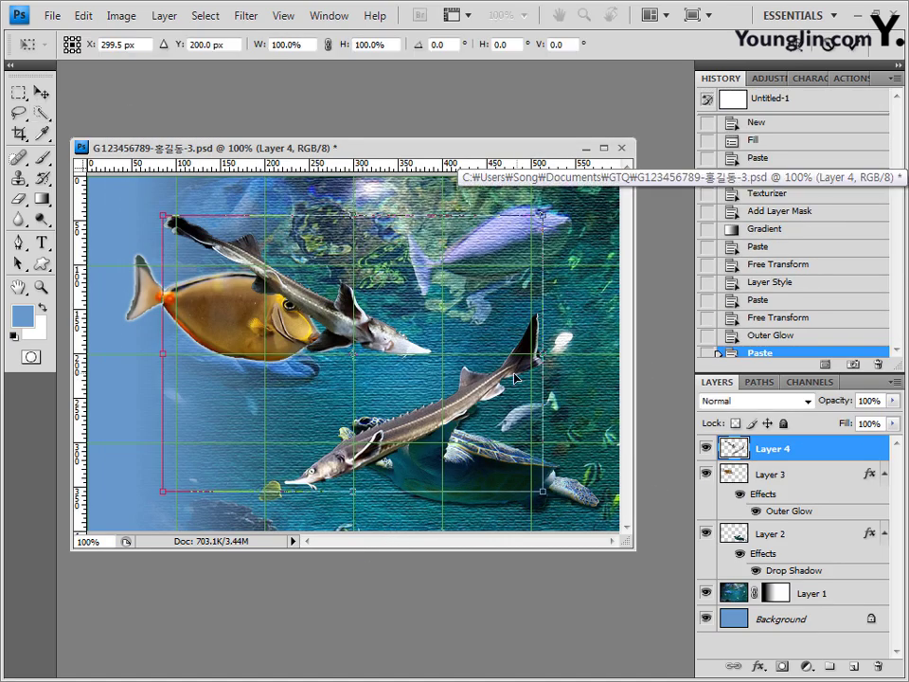
right_click(410, 258)
left_click(499, 503)
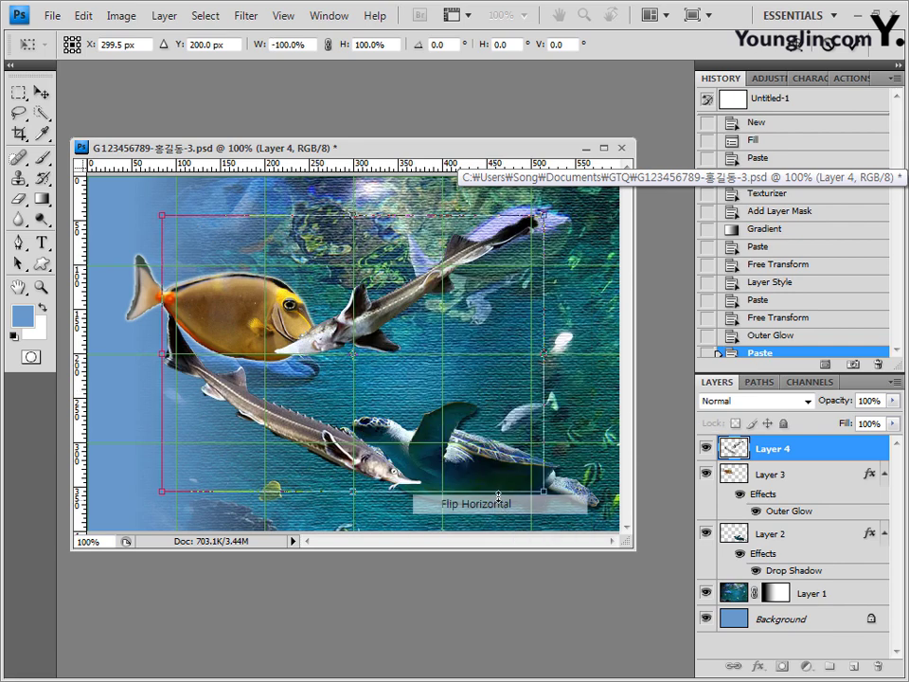
left_click_drag(547, 213, 414, 309)
left_click_drag(350, 428, 310, 428)
key("Return")
key("w")
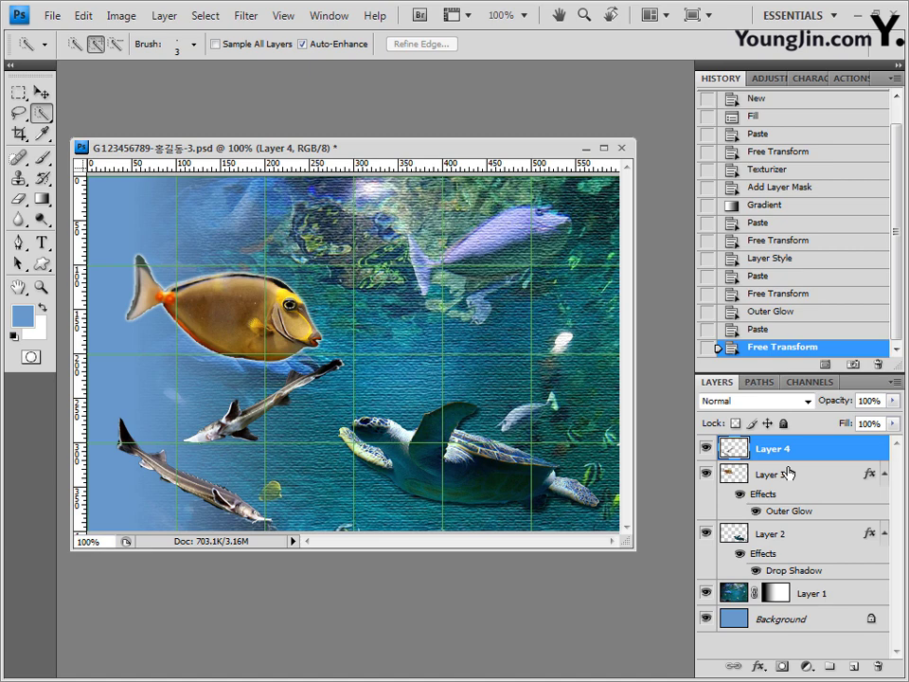
- Apply a Bevel and Emboss layer style to the sturgeons, with an Inner Bevel at 100% depth and 5 px size
left_click(760, 669)
left_click(805, 555)
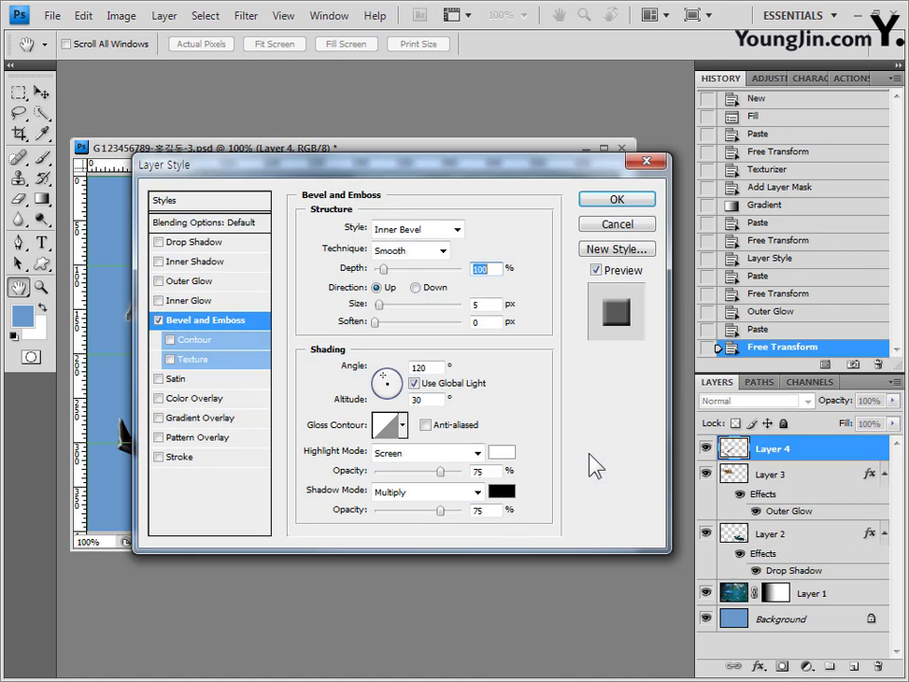
left_click(616, 199)
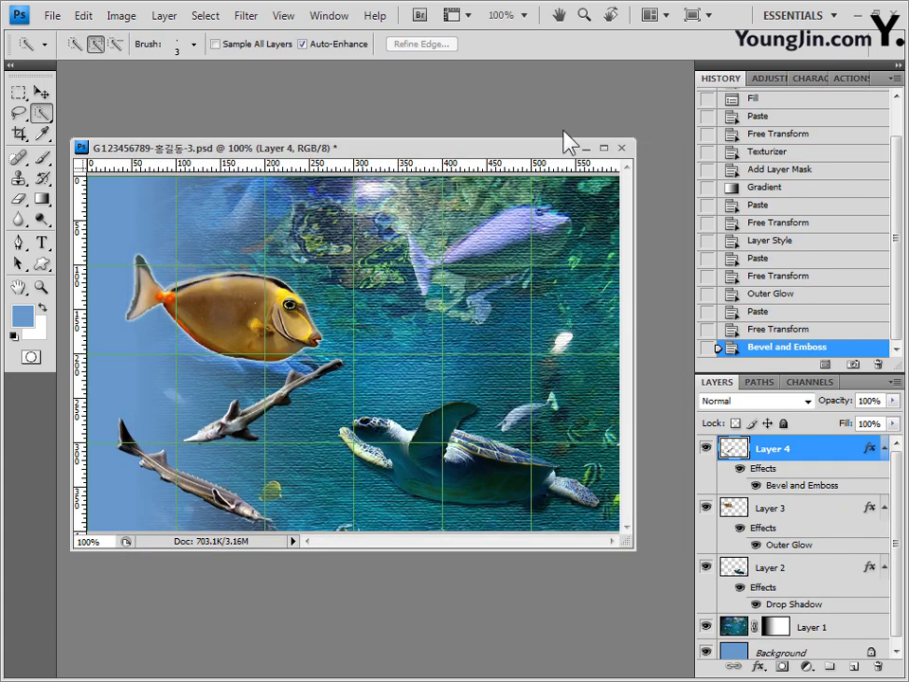
- Replace the custom shape library with the Shapes set and choose the outlined five-lobed blob for the Custom Shape tool
left_click(42, 263)
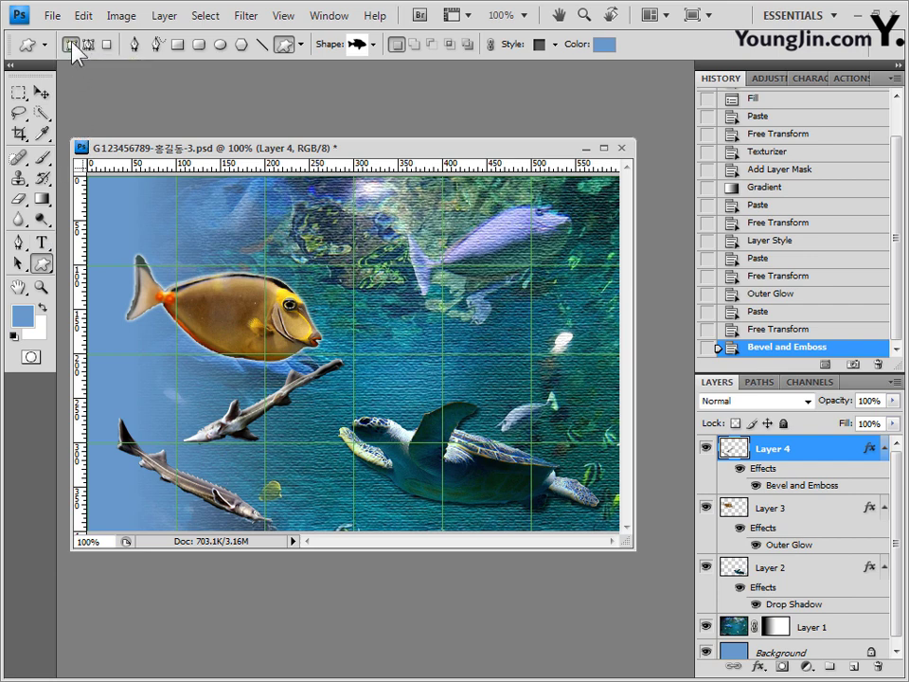
left_click(374, 45)
left_click(467, 74)
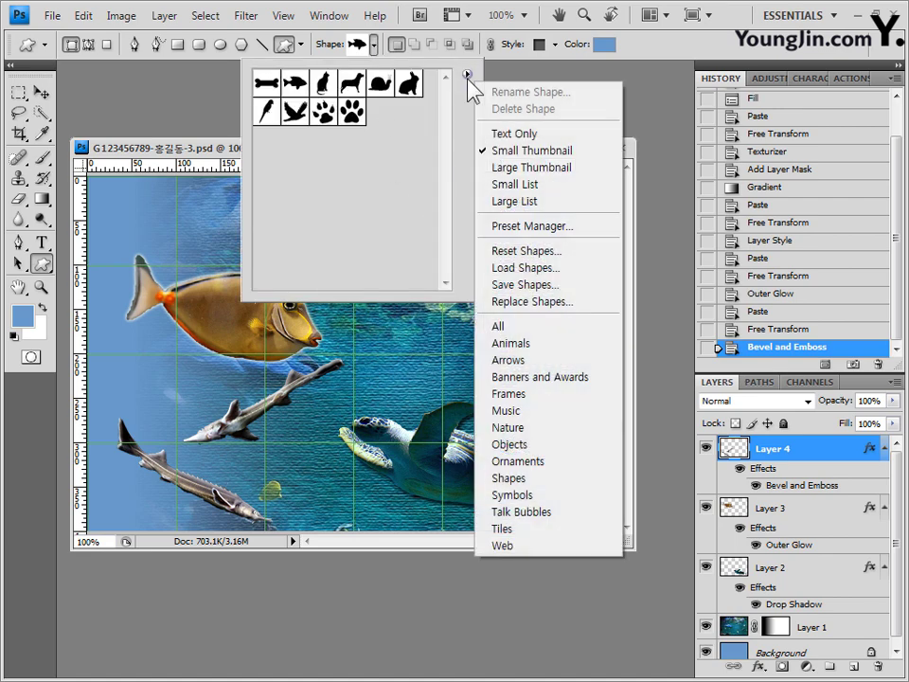
left_click(538, 479)
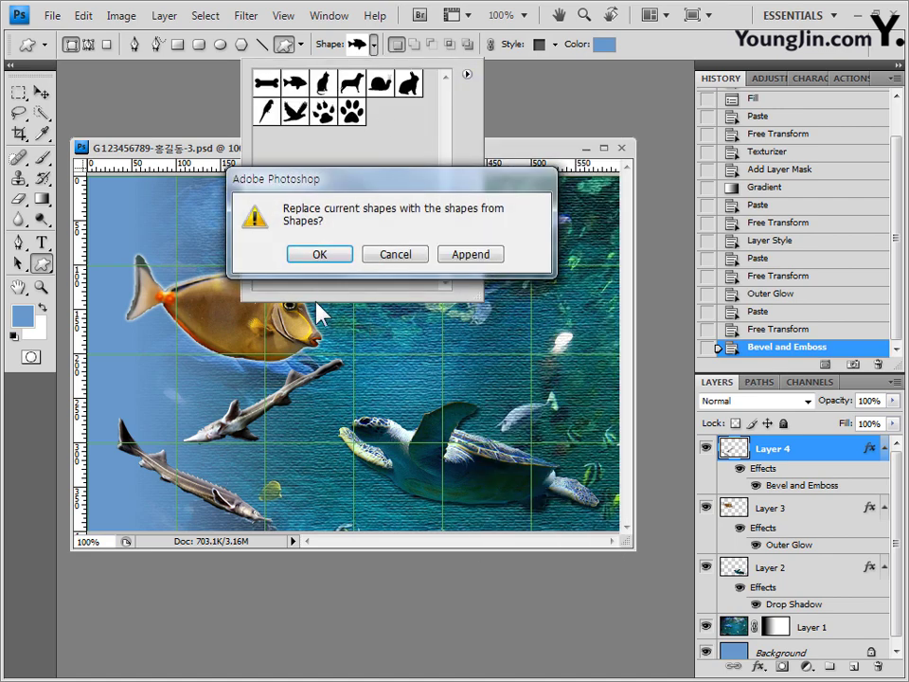
left_click(341, 256)
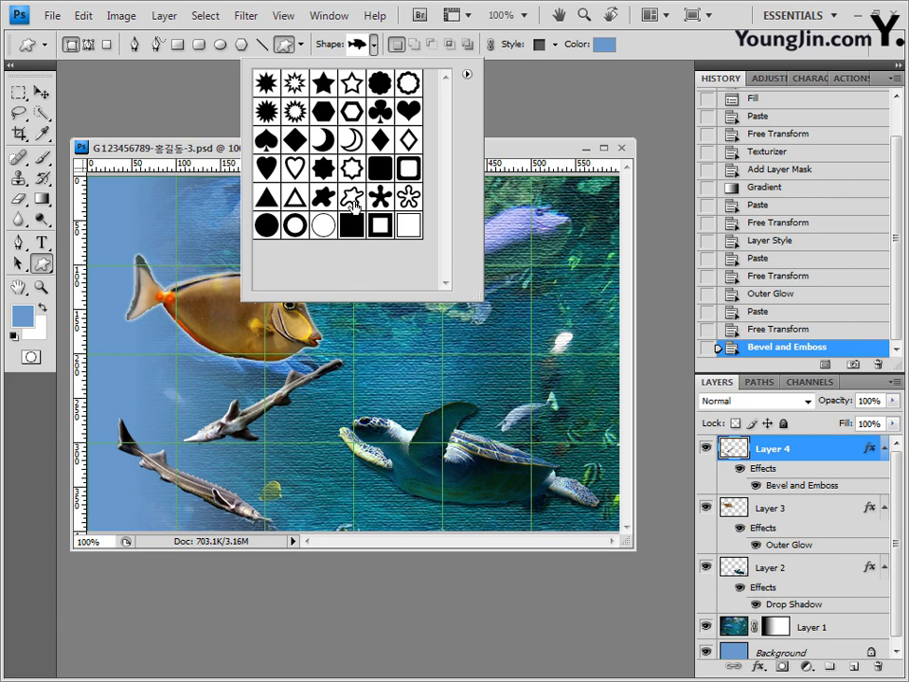
left_click(352, 201)
- Set the custom shape's style to none and its color to #ffff99
left_click(556, 45)
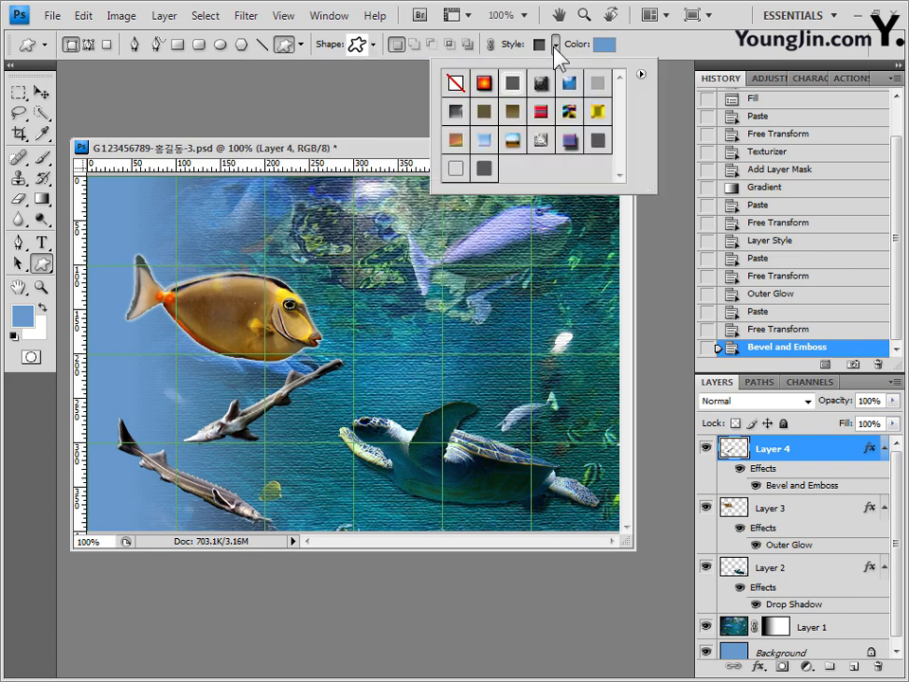
left_click(457, 84)
left_click(605, 47)
left_click_drag(467, 537, 407, 534)
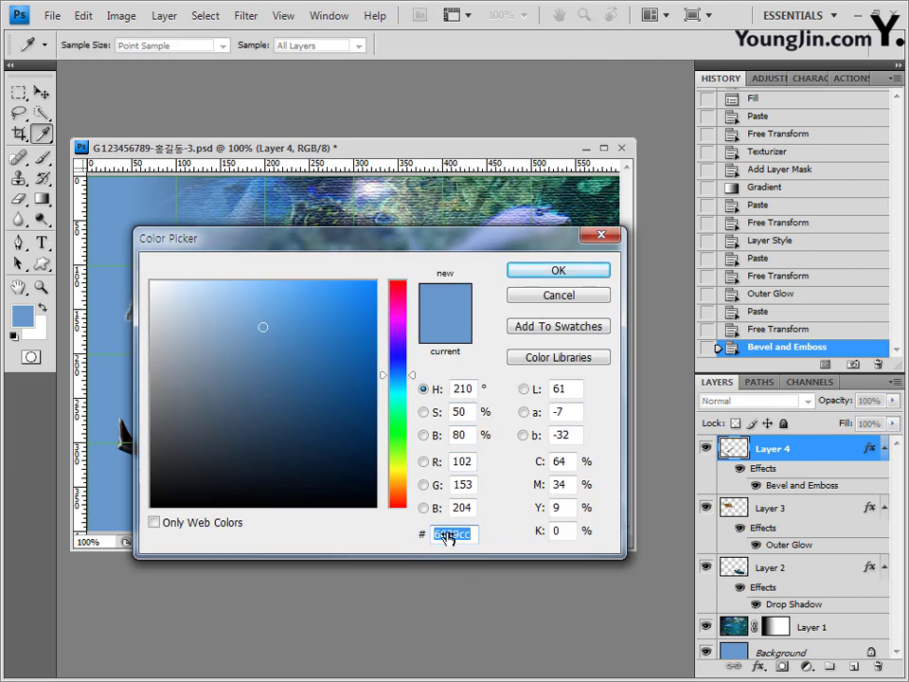
type("ffff99")
left_click(585, 273)
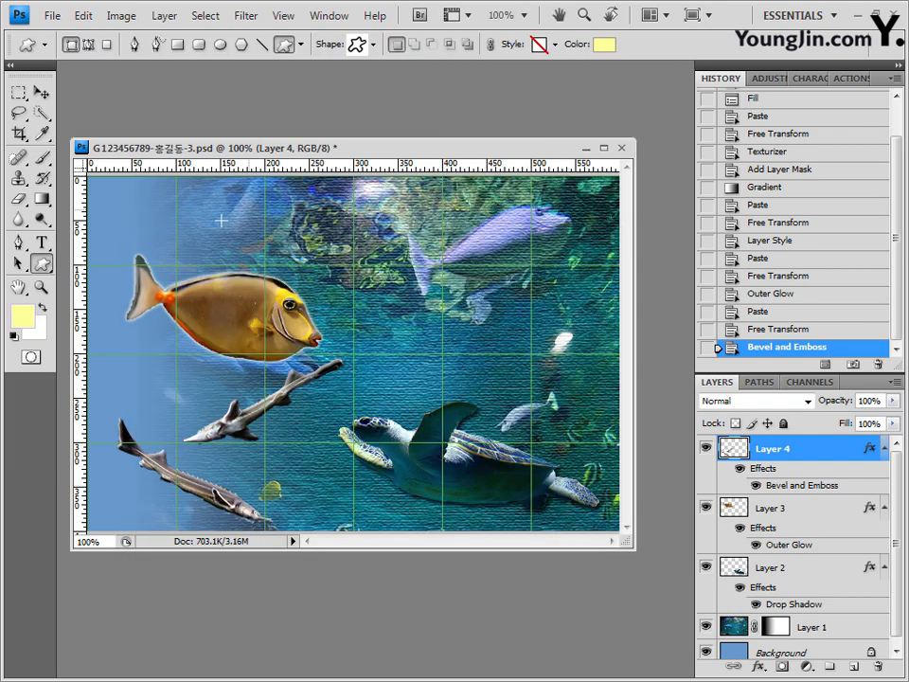
- Draw the outlined blob in the canvas's upper-left corner, enlarge it to about 120% and center it at about X 72, Y 53 px
left_click_drag(148, 204, 224, 266)
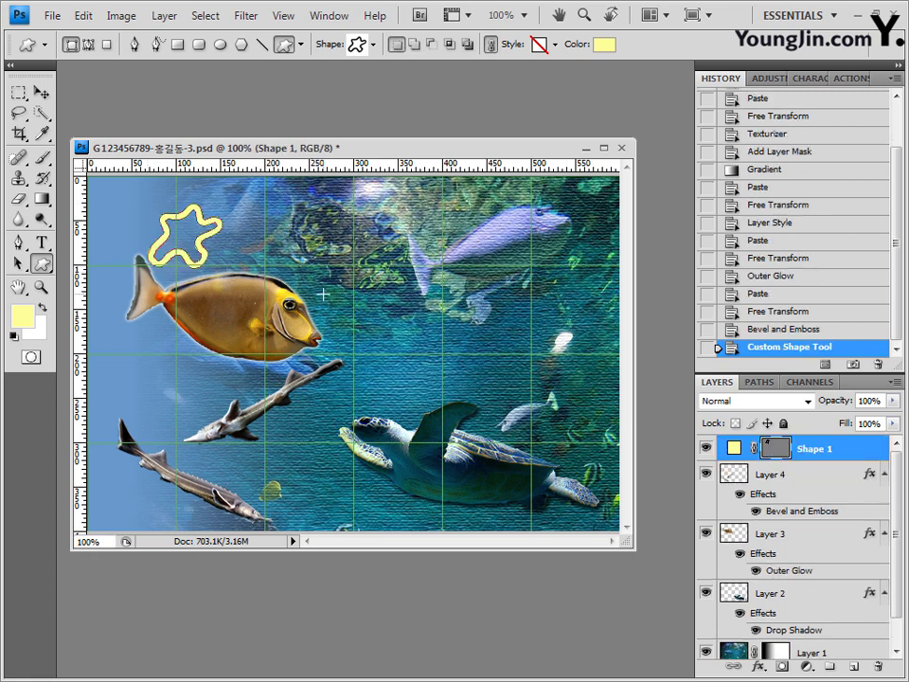
key("ctrl+t")
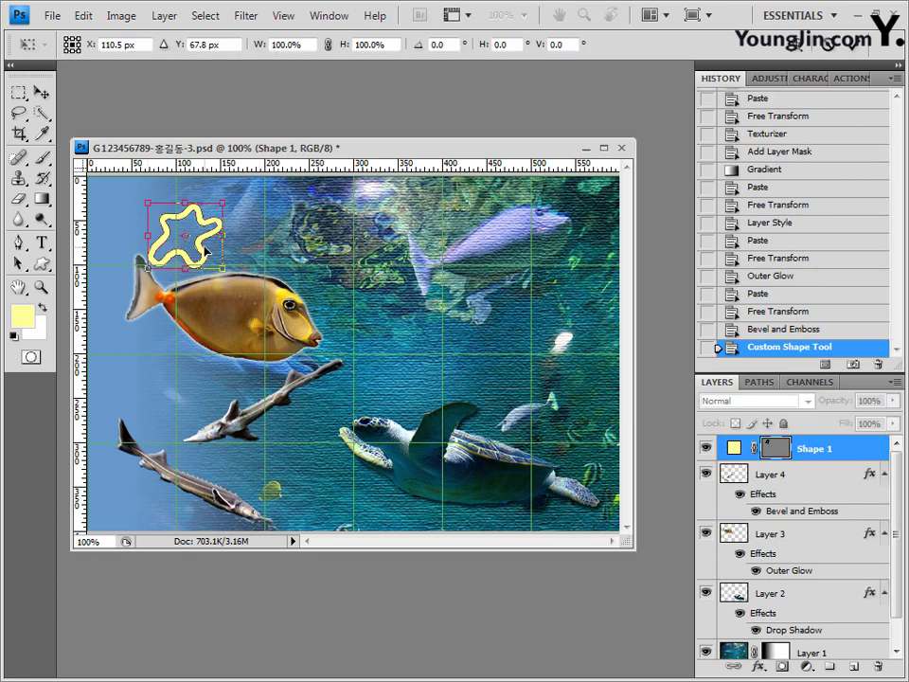
left_click_drag(204, 250, 176, 240)
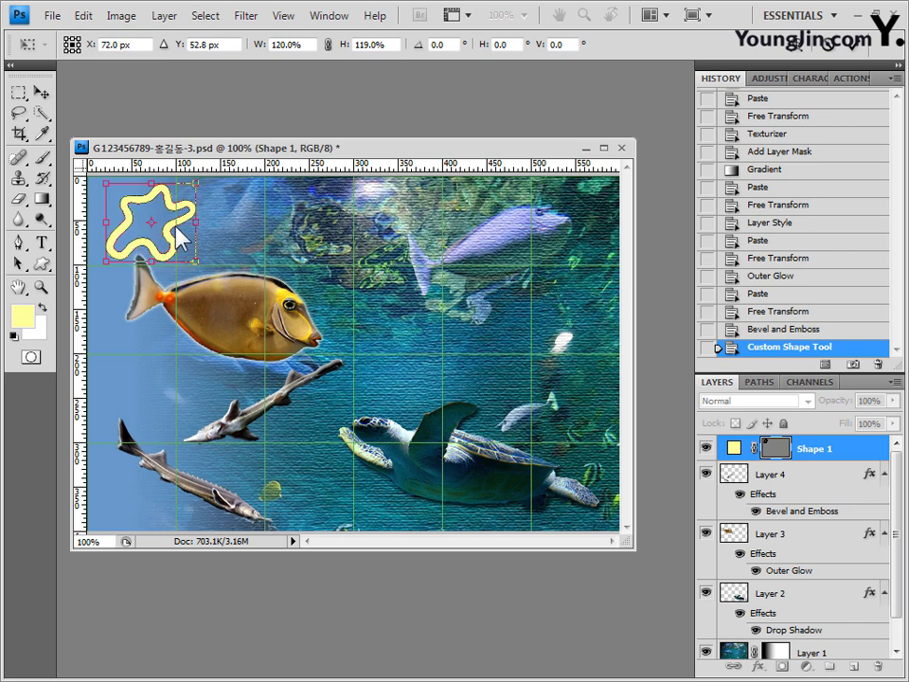
key("Return")
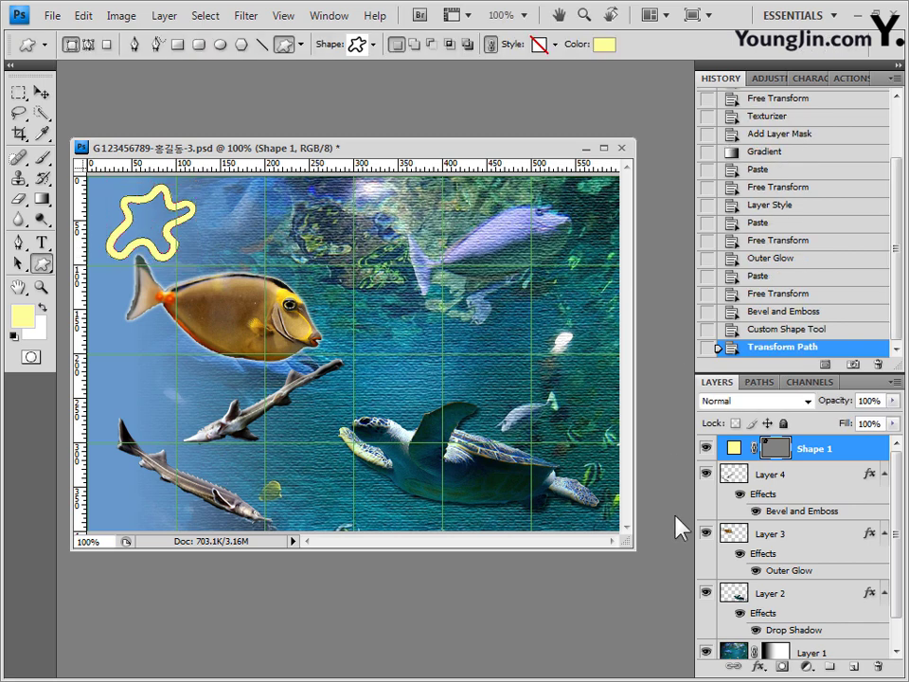
- Apply an Inner Shadow layer style with the default settings to the yellow blob shape
left_click(758, 666)
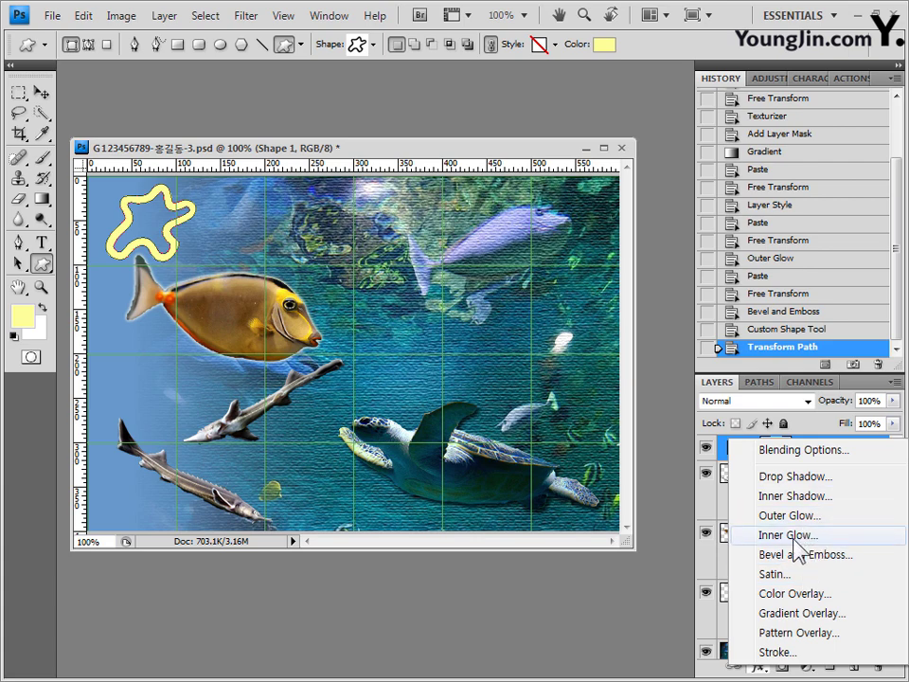
left_click(805, 498)
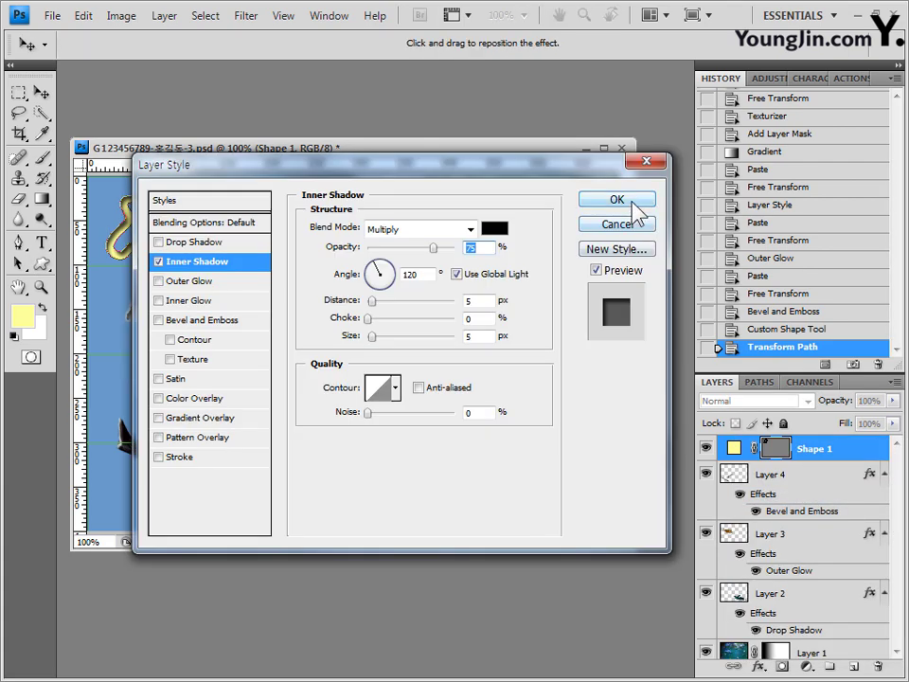
left_click(617, 200)
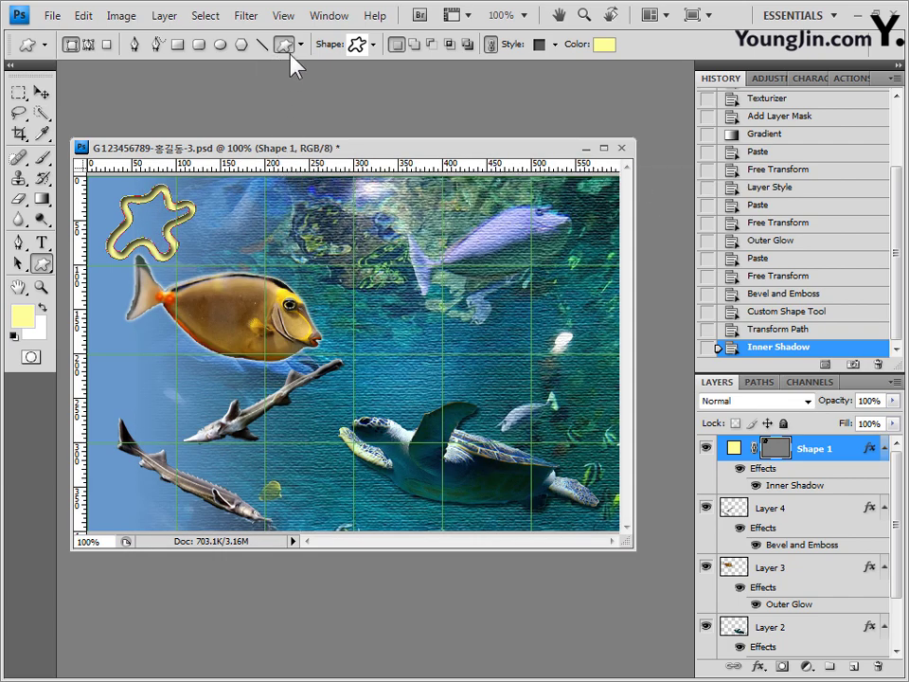
- Replace the custom shape library with the Nature set and choose the broad-bladed grass shape
left_click(374, 45)
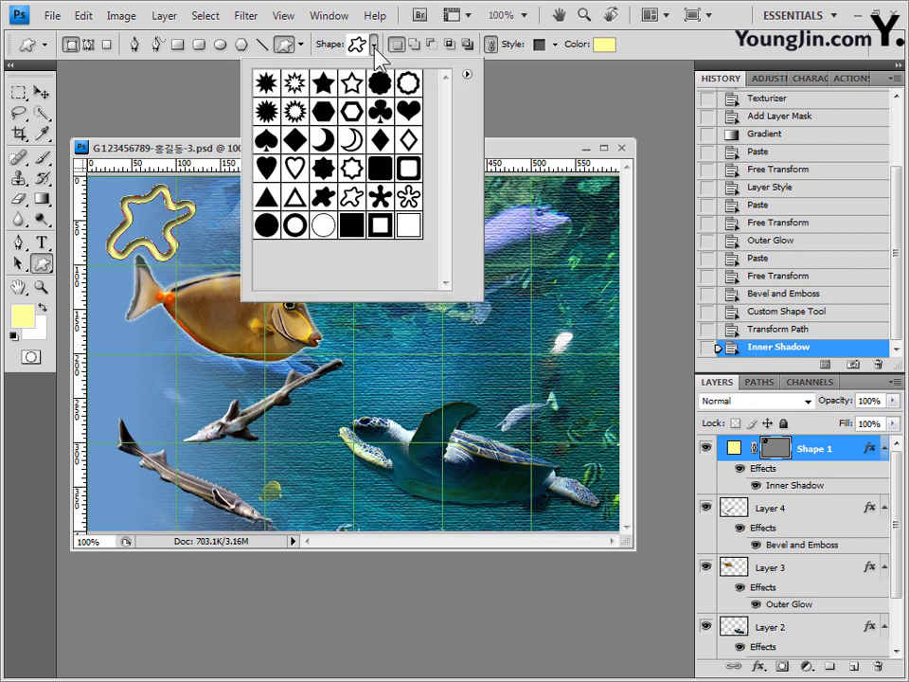
left_click(467, 74)
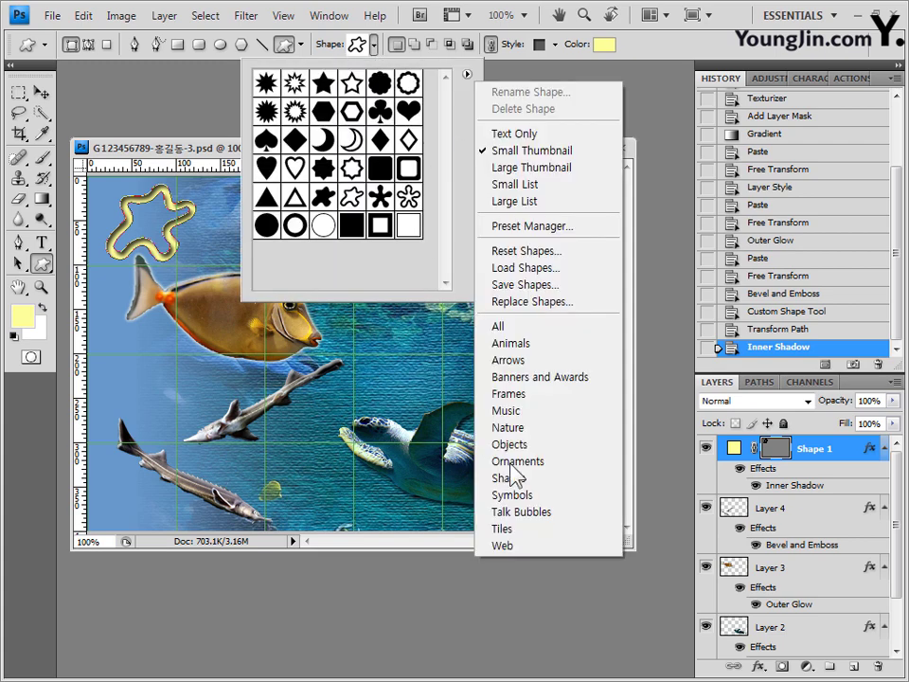
left_click(572, 429)
left_click(343, 254)
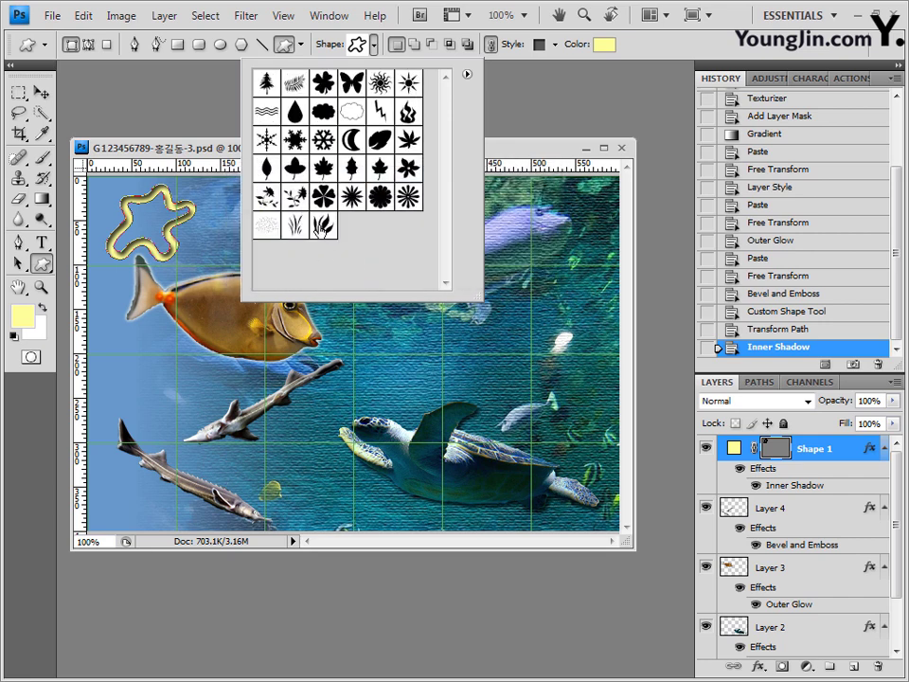
left_click(323, 228)
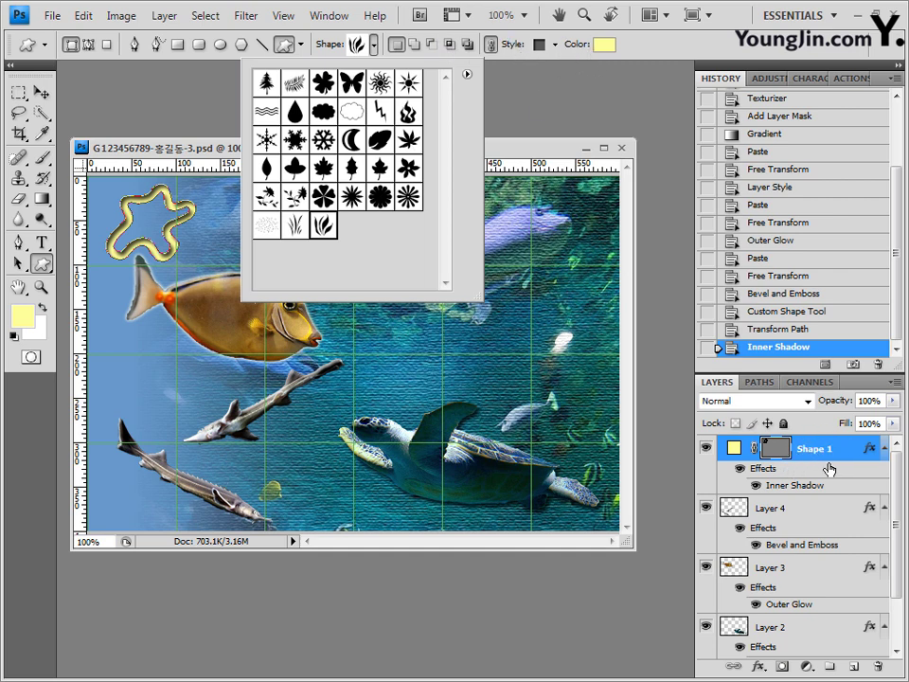
- Unlink the shape options from the blob's layer and set the color for the new shape to #33cc00
left_click(493, 51)
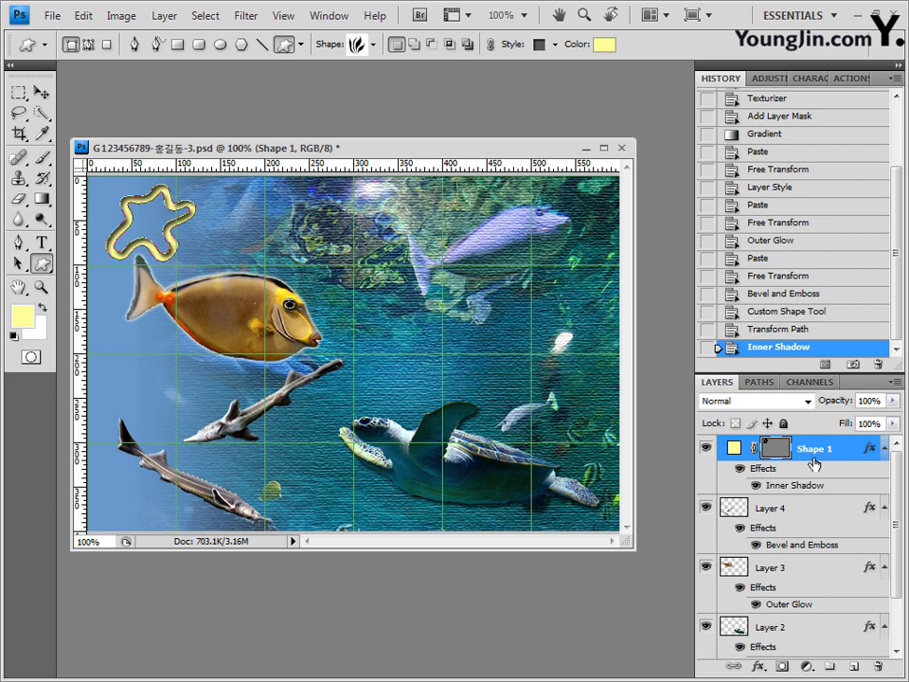
left_click(556, 45)
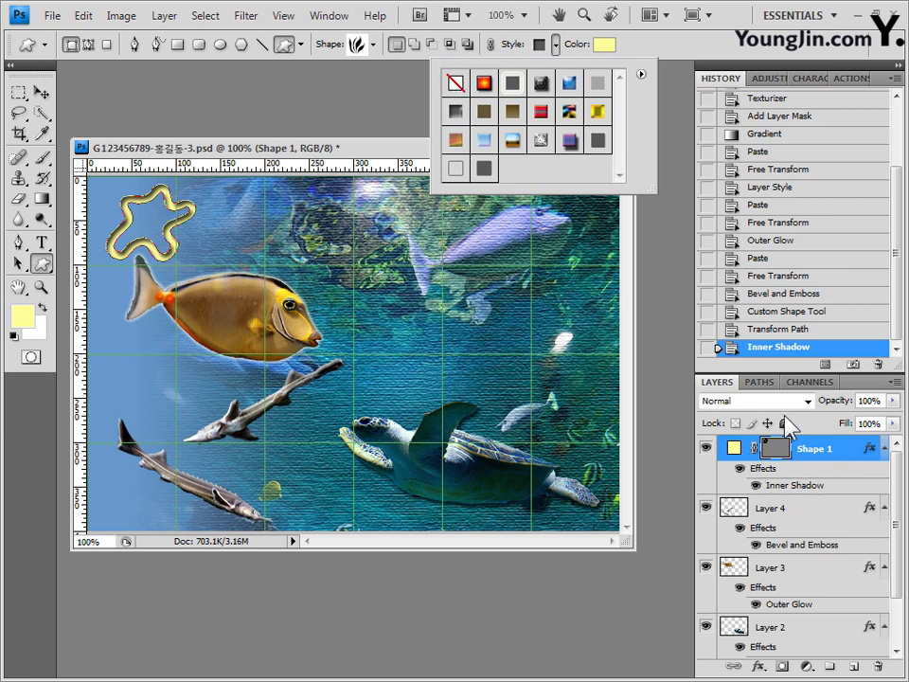
left_click(674, 44)
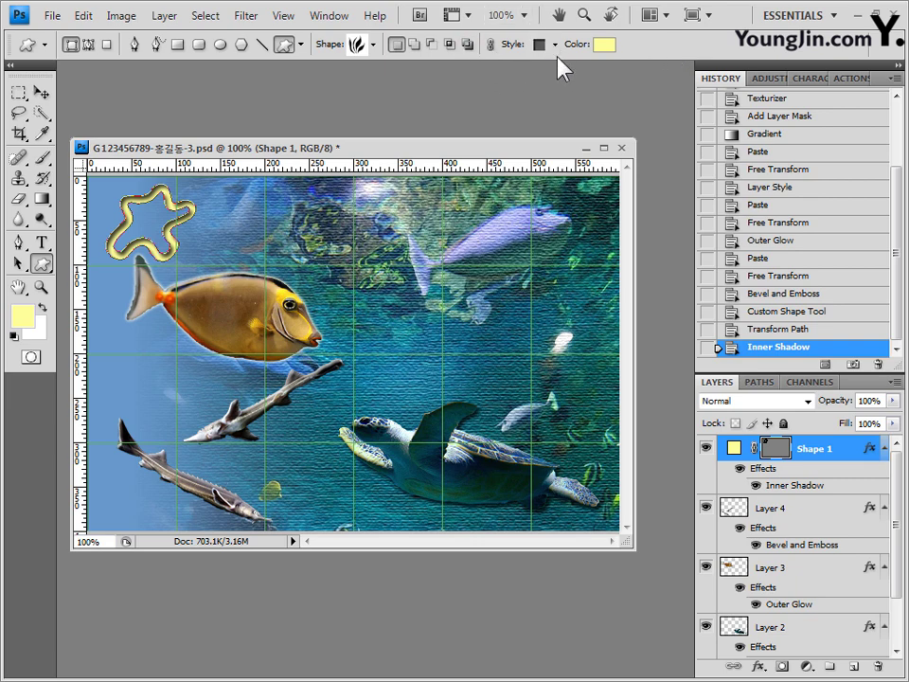
left_click(603, 47)
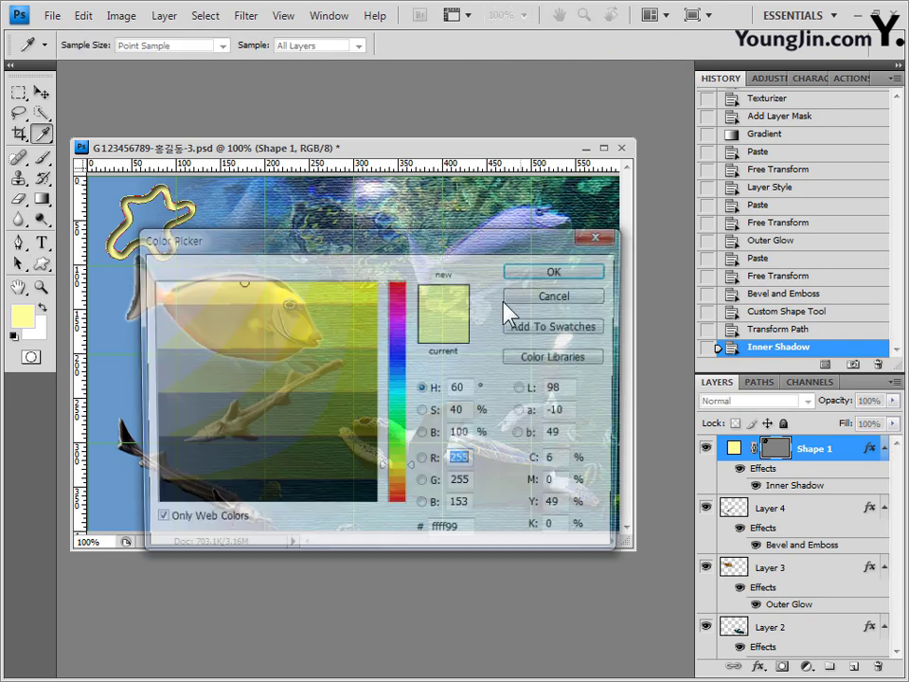
type("33cc00")
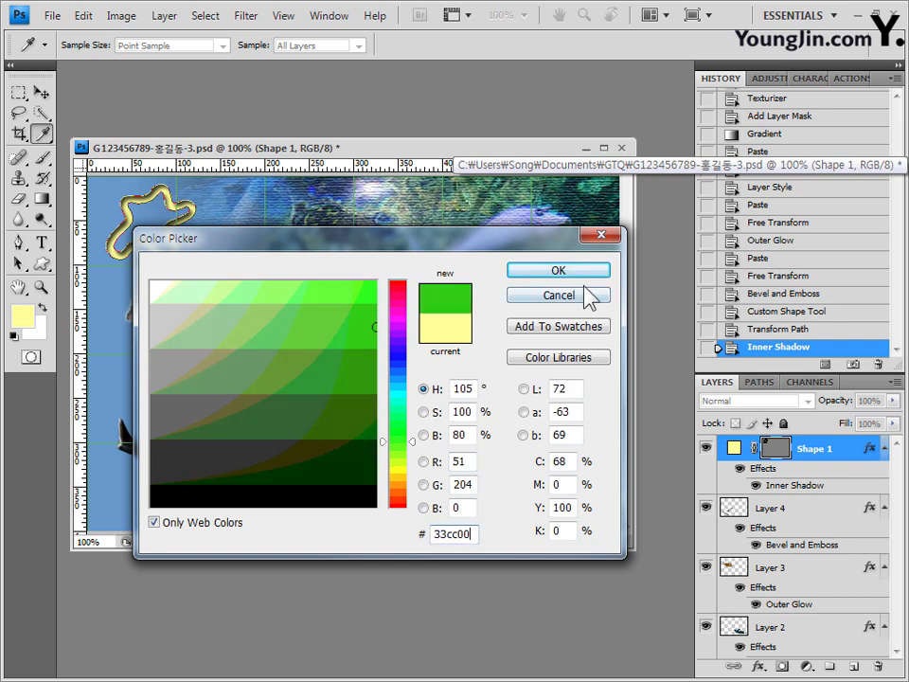
left_click(589, 273)
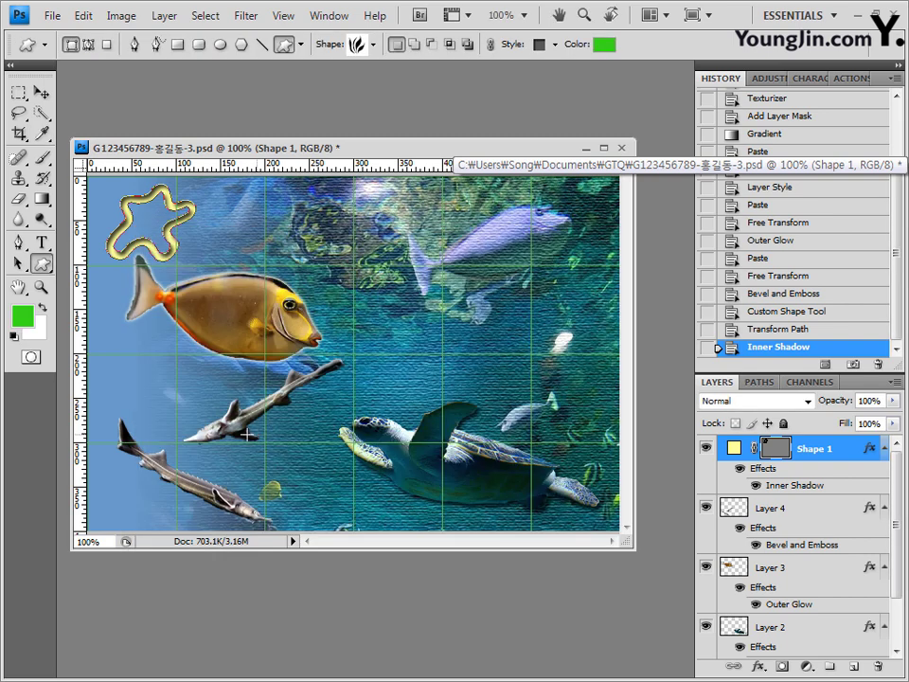
- Draw the green grass shape about 178 px wide at the canvas's lower edge, layered above the yellow fish and beneath the sturgeons
left_click(814, 572)
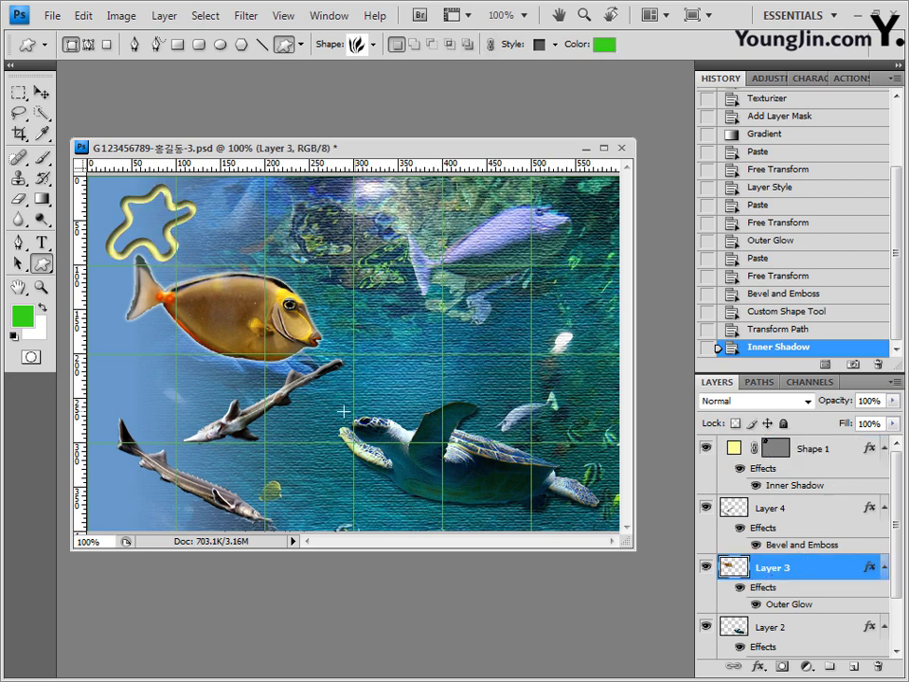
left_click(704, 509)
left_click(703, 509)
left_click_drag(218, 414, 376, 539)
left_click_drag(376, 539, 376, 539)
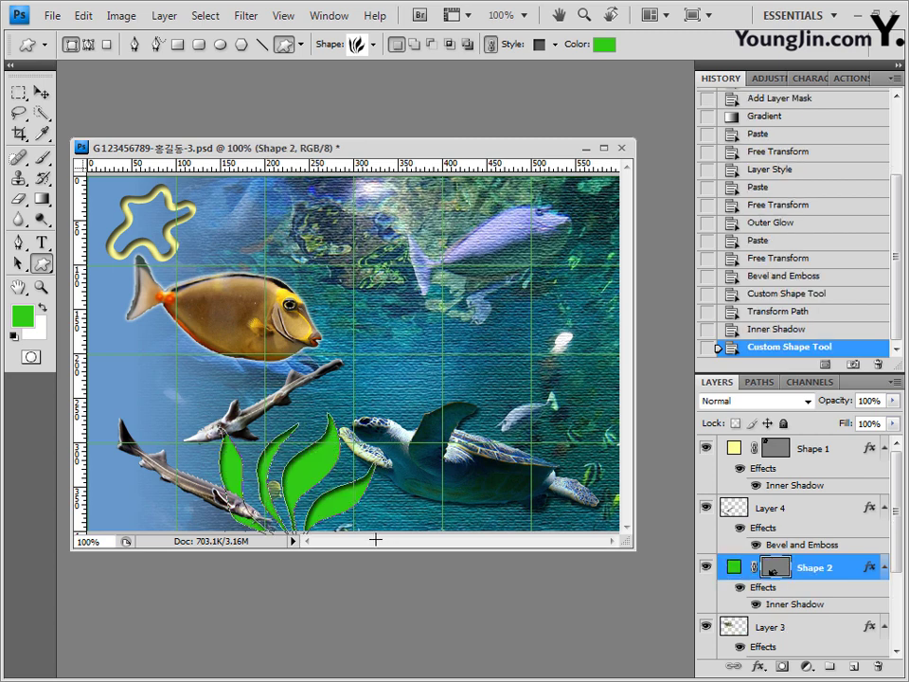
- Transform the green grass shape to 93.8% width and 109.2% height, centered at X 235.5, Y 331.5 px
key("ctrl+t")
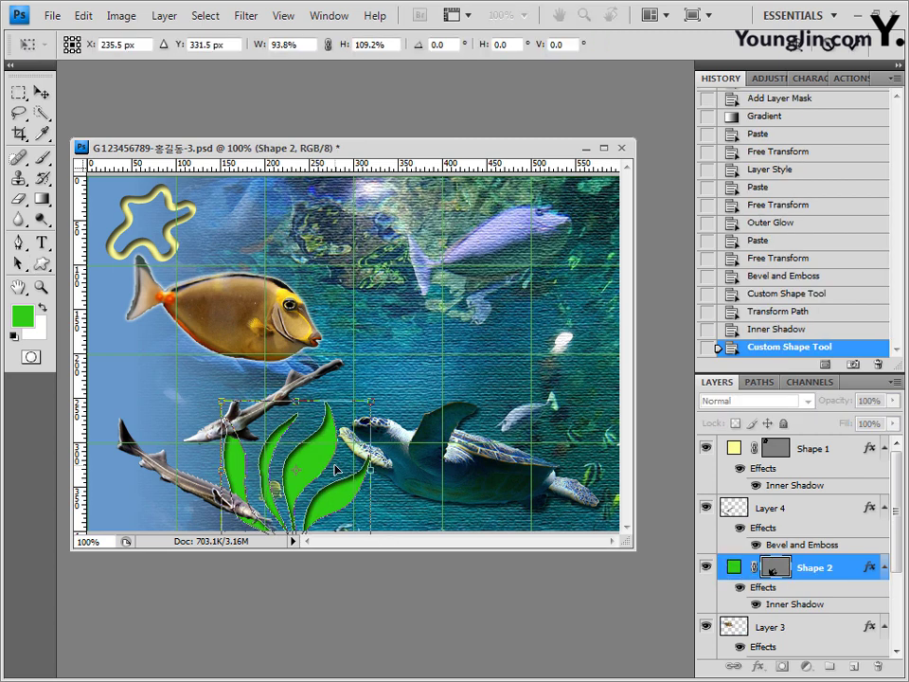
key("Return")
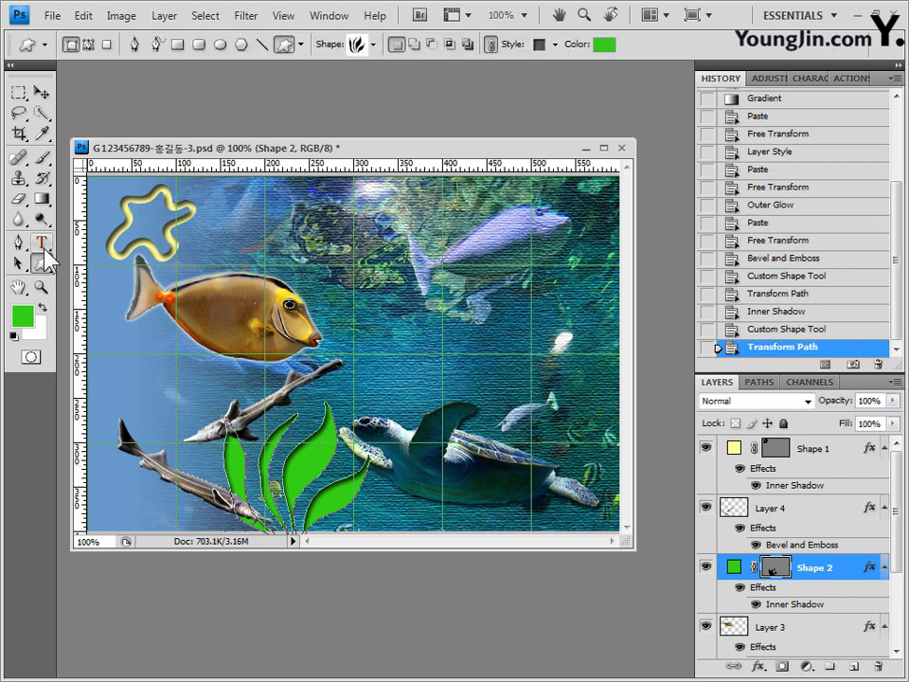
- Set the Type tool's font size to 16 pt and its text color to white (#ffffff)
left_click(42, 245)
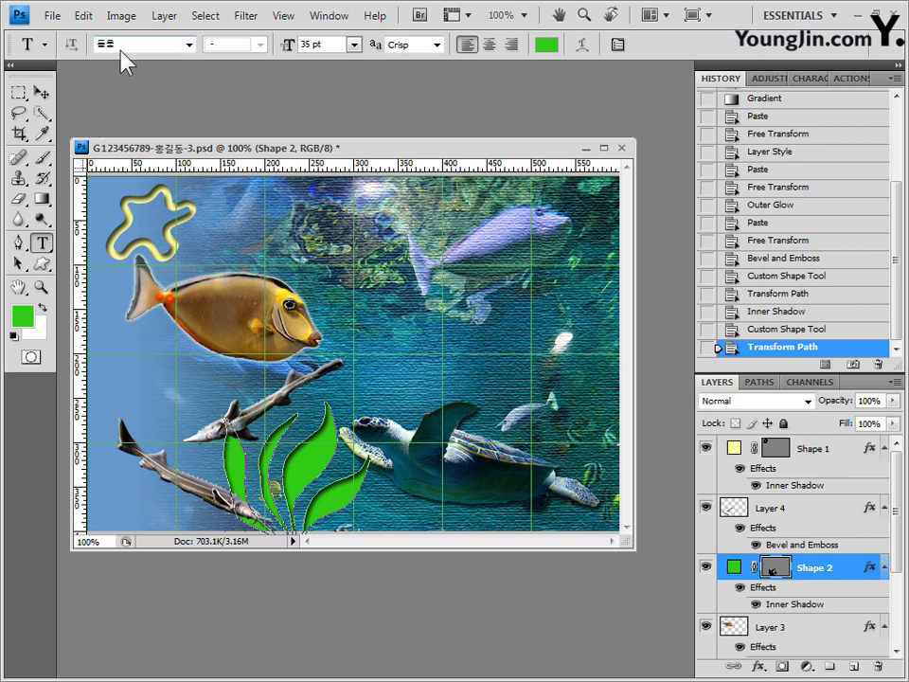
left_click(320, 45)
type("16")
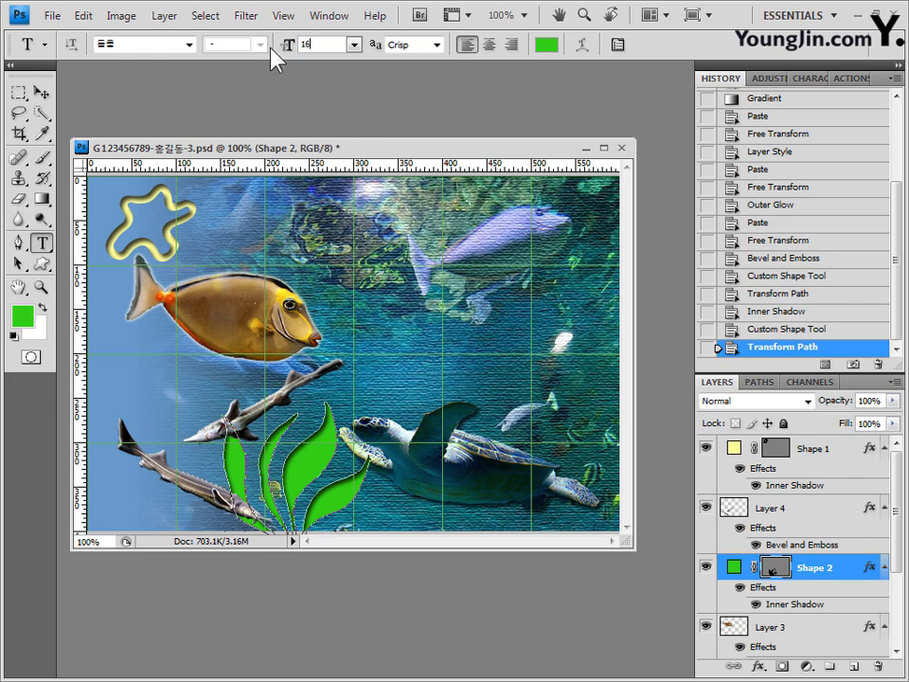
key("Return")
left_click(546, 47)
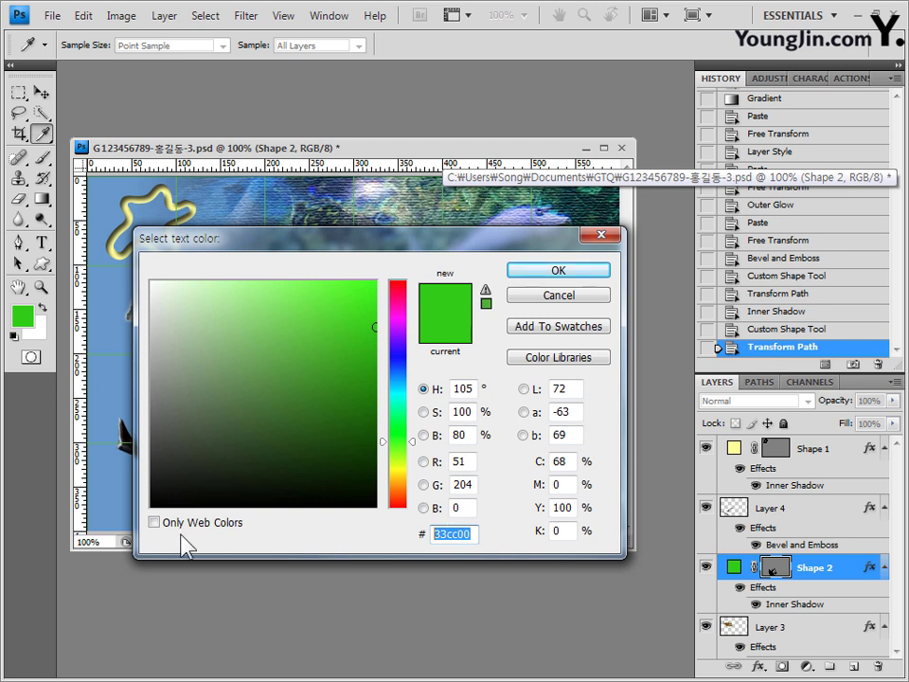
left_click(153, 523)
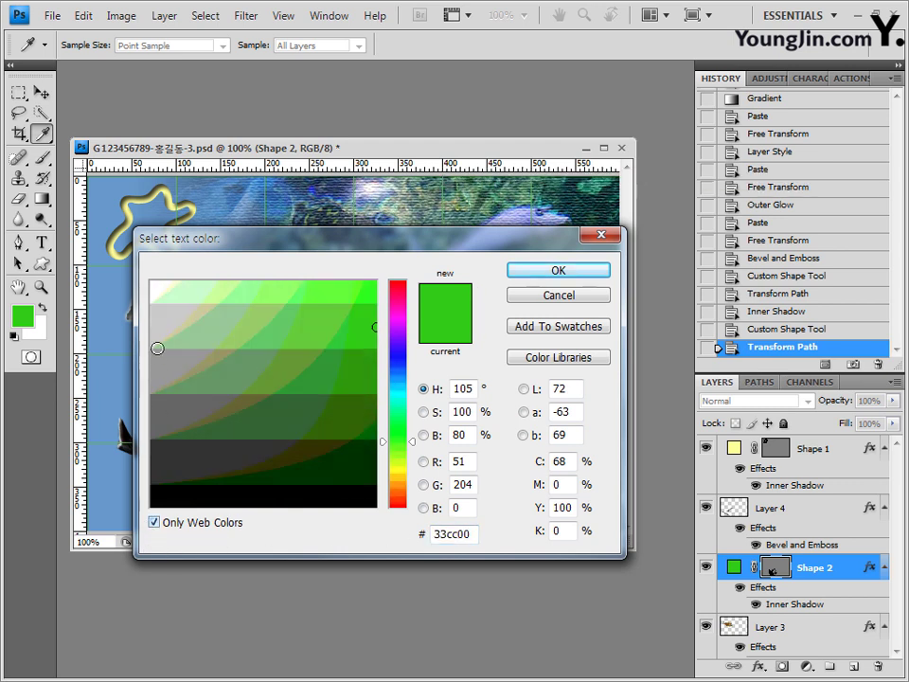
left_click(157, 286)
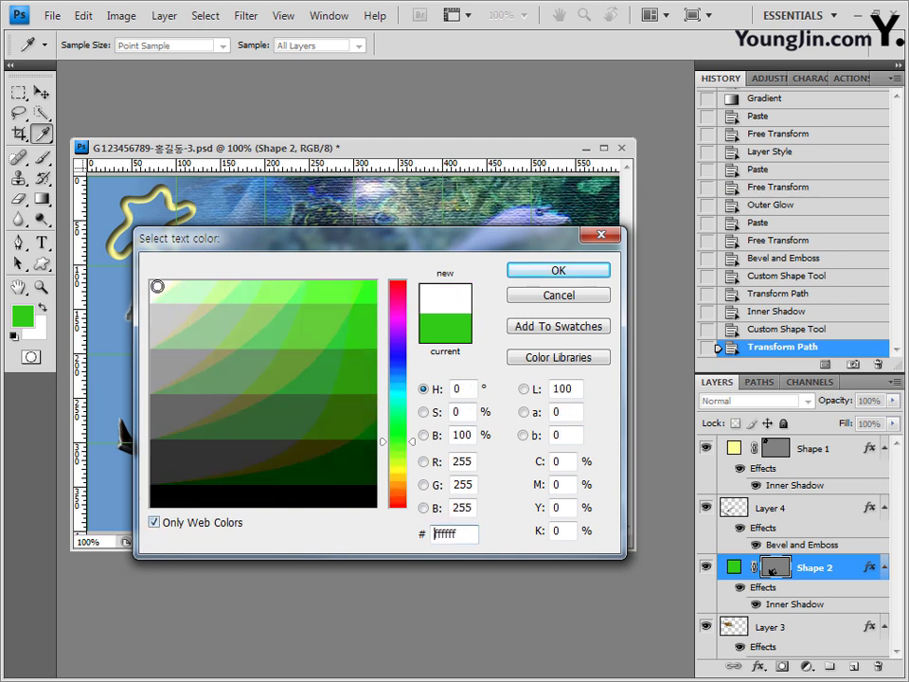
left_click(569, 276)
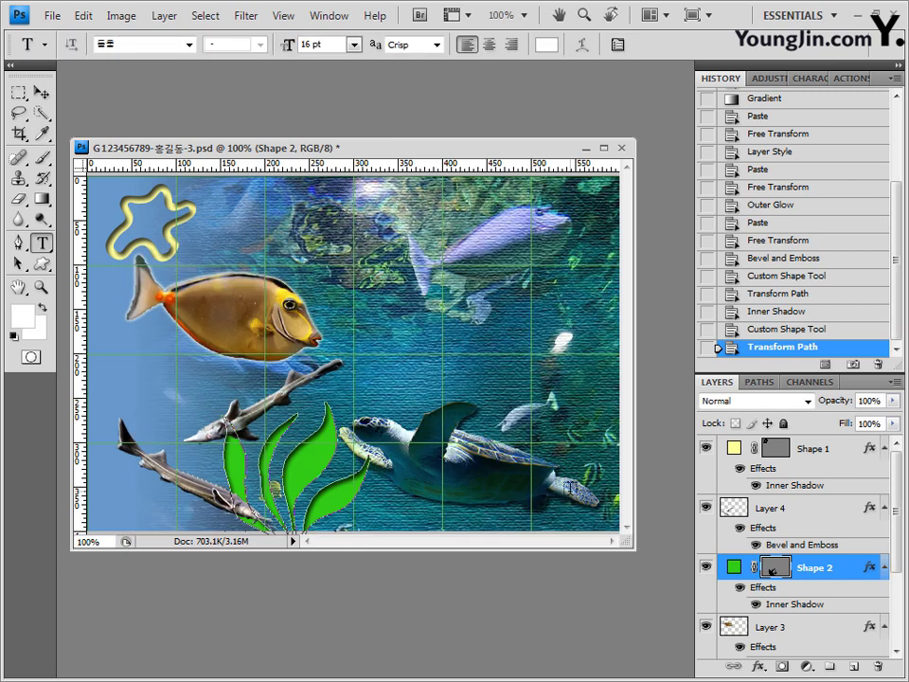
- Undo the last transform of the green grass shape
key("ctrl+z")
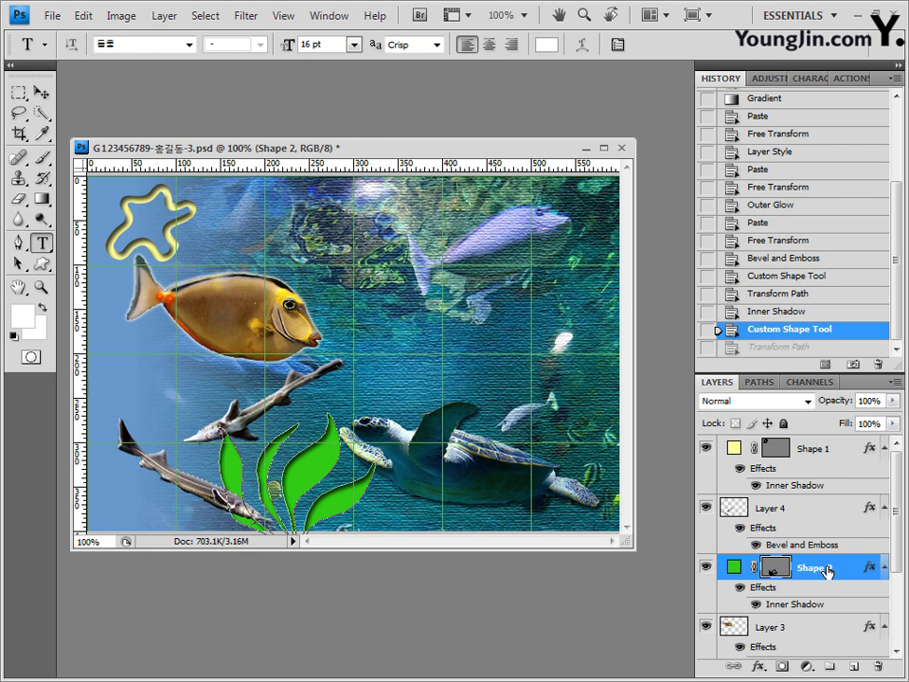
- Add the text "신비하고 아름다운" below the yellow fish, on a new layer above the blob shape
left_click(822, 448)
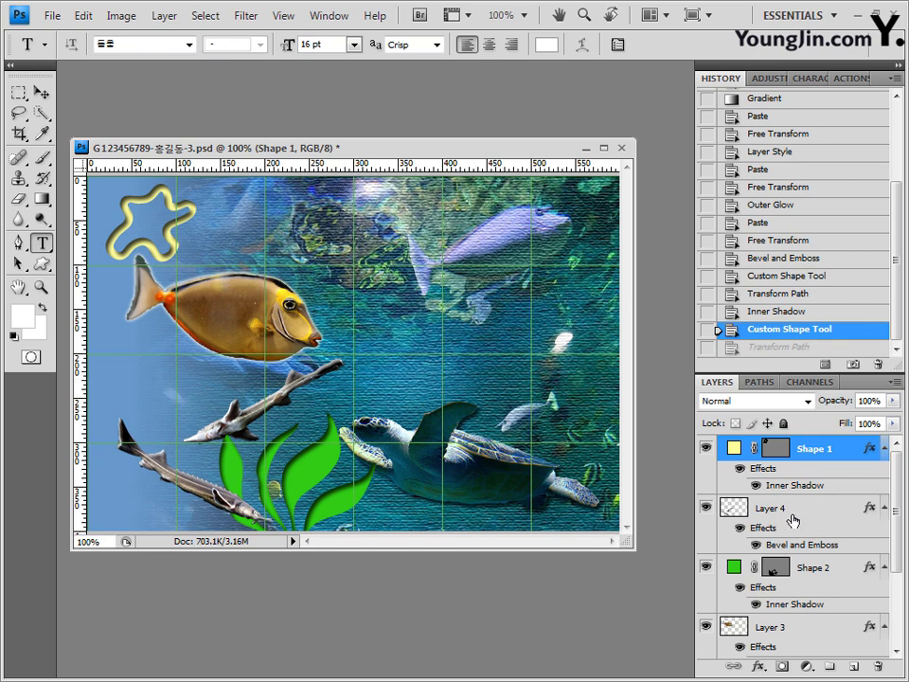
left_click(123, 372)
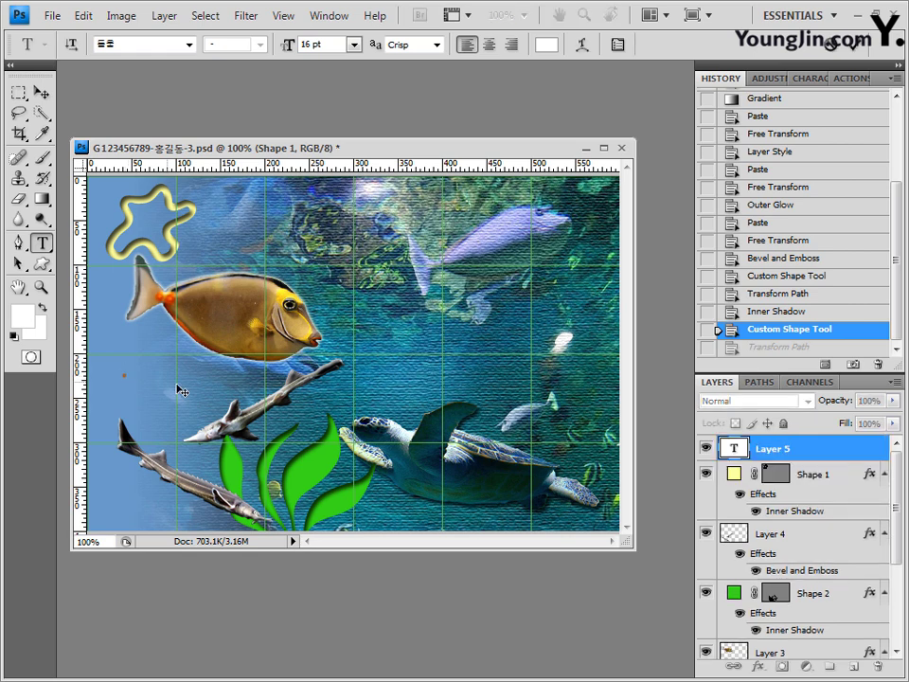
type("신비하고 아름다우")
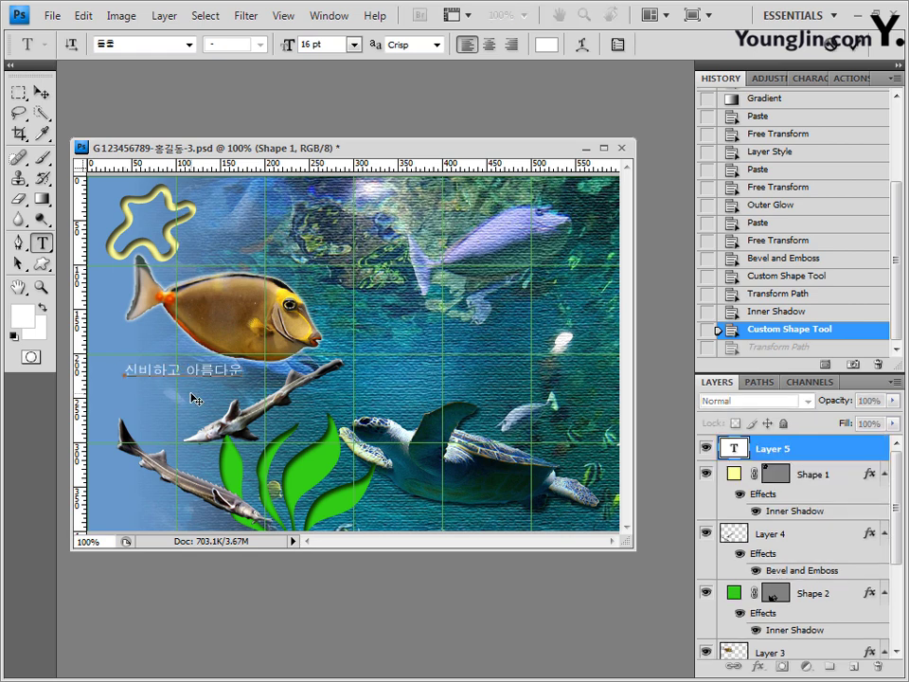
type("ㄴ")
left_click(846, 455)
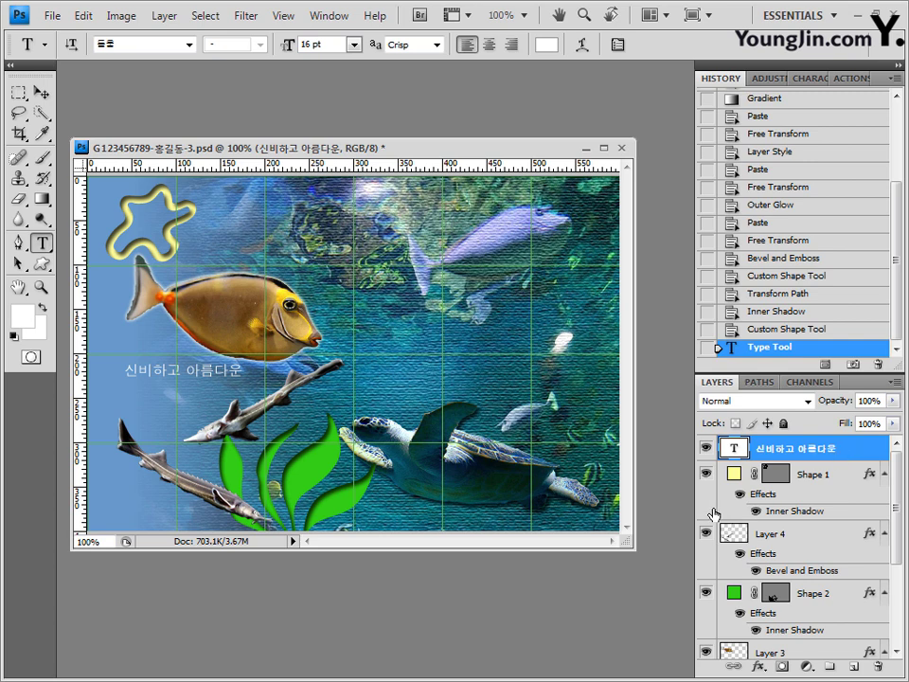
- Apply a Drop Shadow layer style to the "신비하고 아름다운" text
left_click(760, 669)
left_click(761, 483)
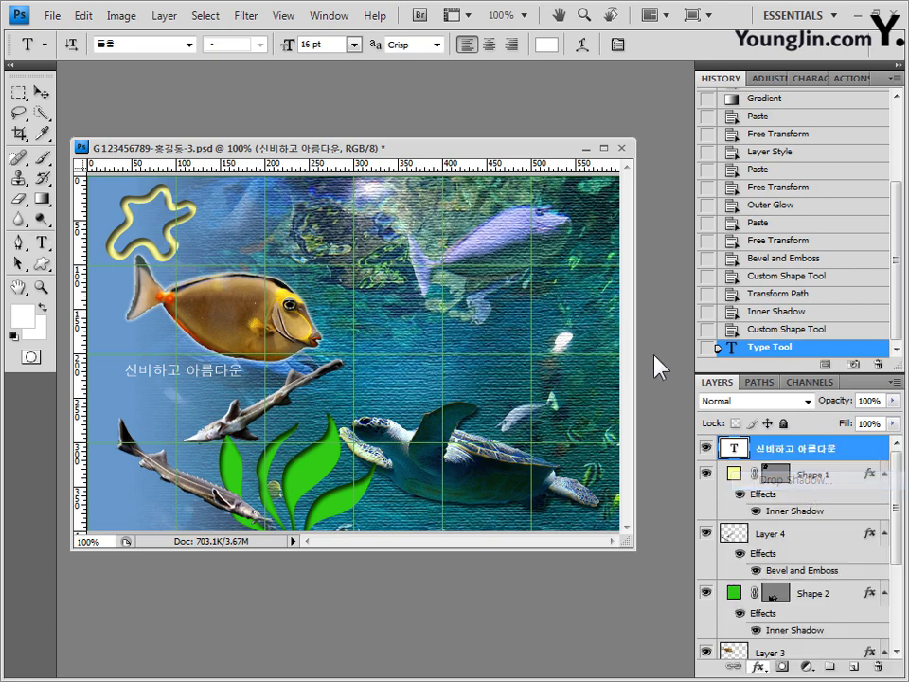
left_click(641, 201)
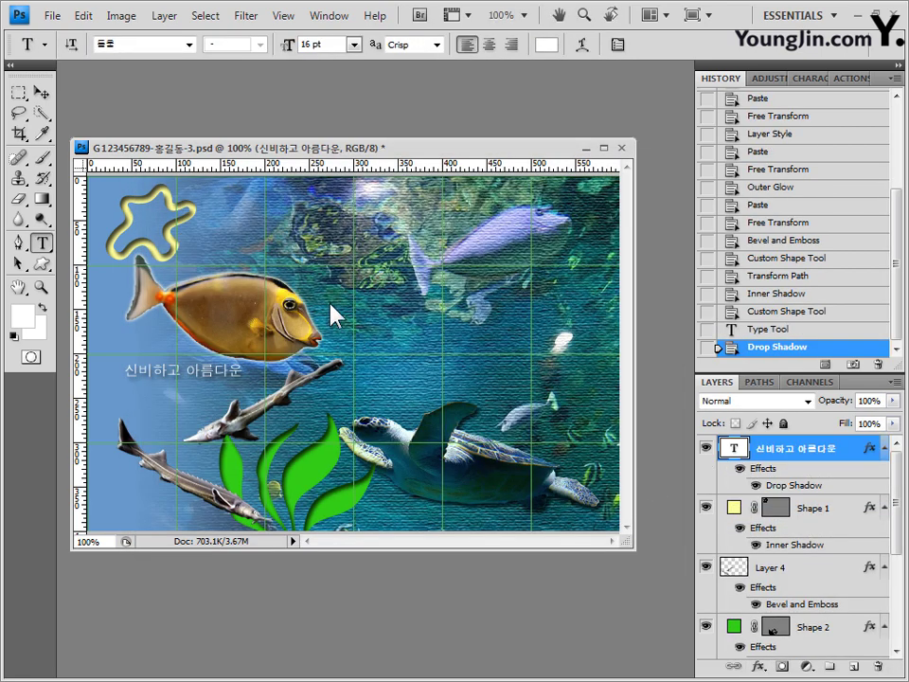
- Move the "신비하고 아름다운" text about 10 px down, between the yellow fish and the sturgeons
left_click(41, 91)
mouse_move(158, 374)
left_mouse_down()
mouse_move(147, 382)
mouse_move(147, 374)
left_mouse_up()
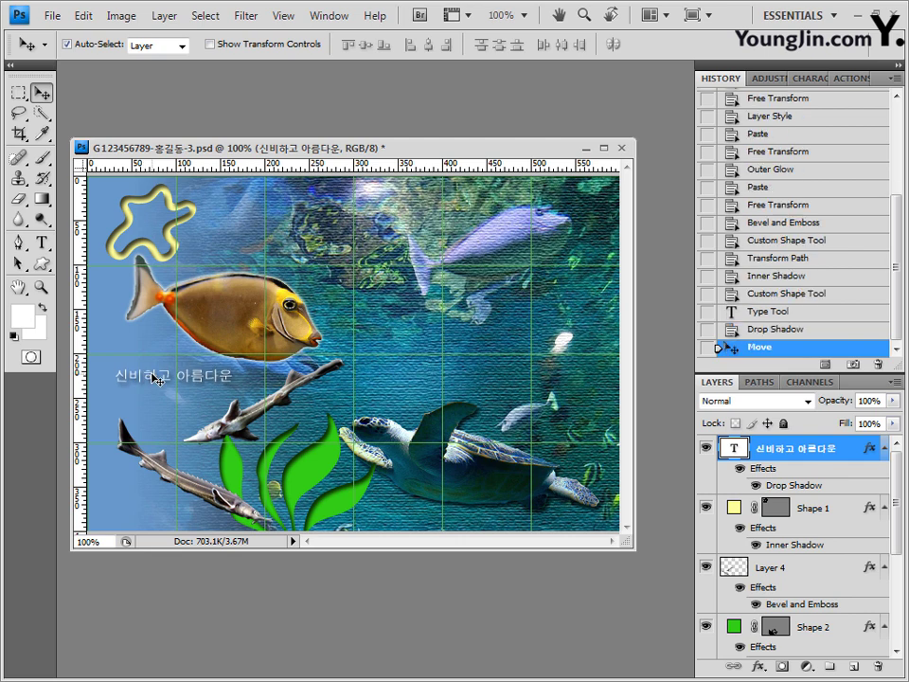
left_click_drag(146, 374, 159, 378)
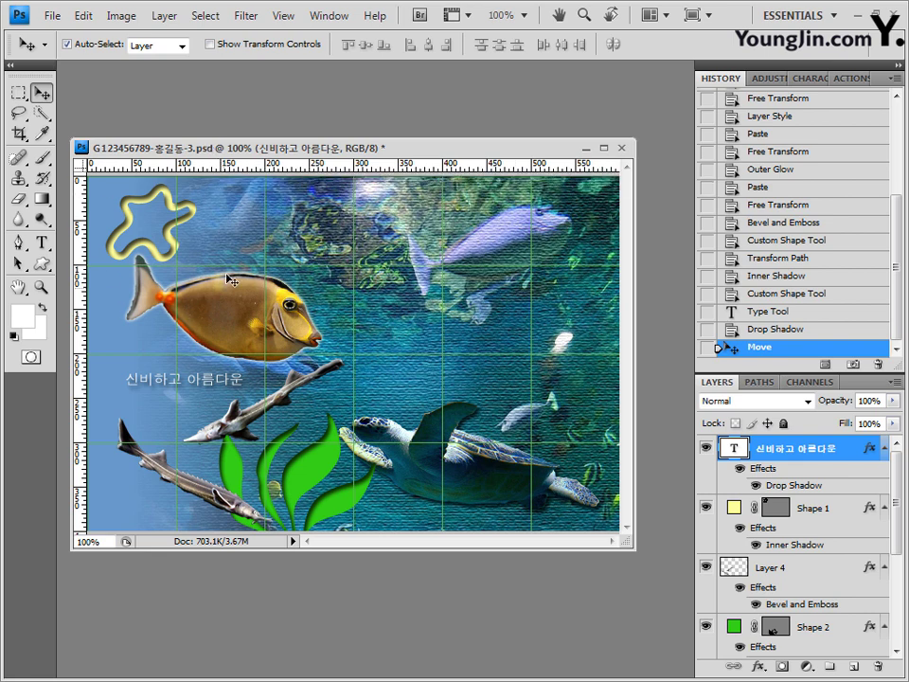
- Activate the Type tool and select the green grass shape's layer
left_click(42, 244)
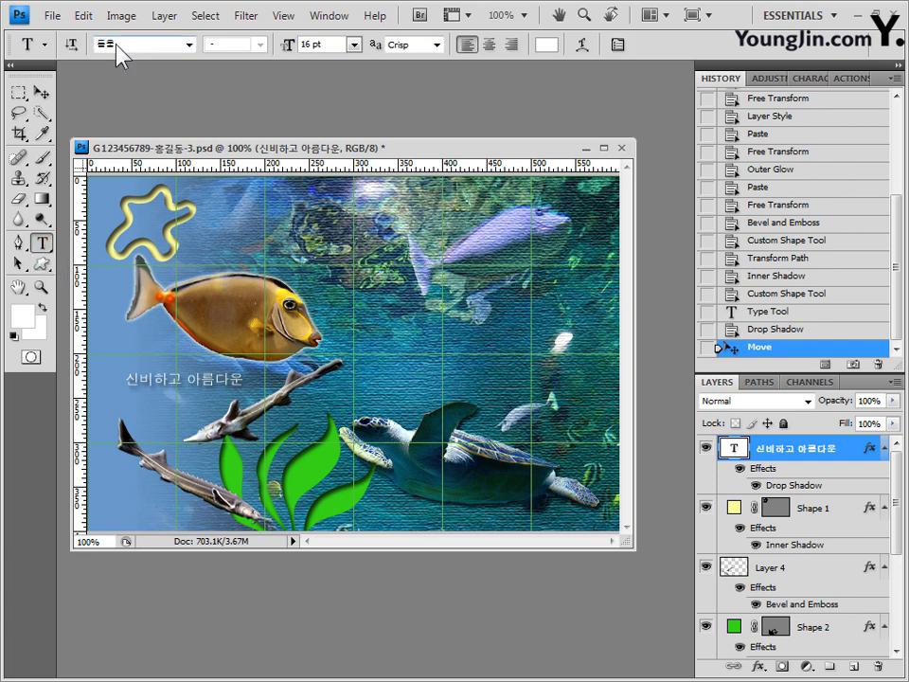
left_click(816, 632)
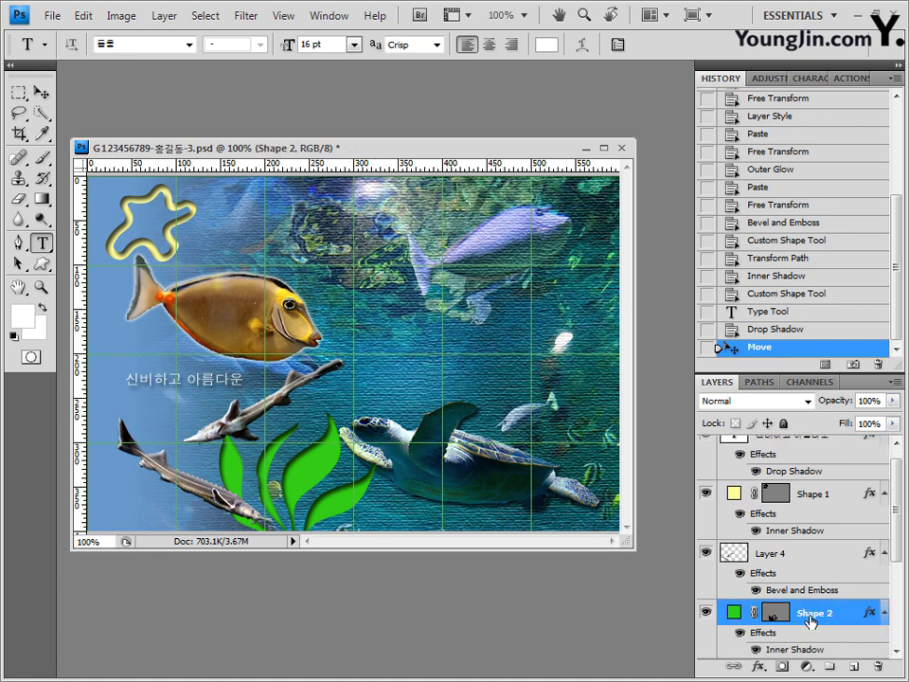
- Add the text "바다 생물의 세계" on a new layer above the "신비하고 아름다운" text layer
left_click(41, 263)
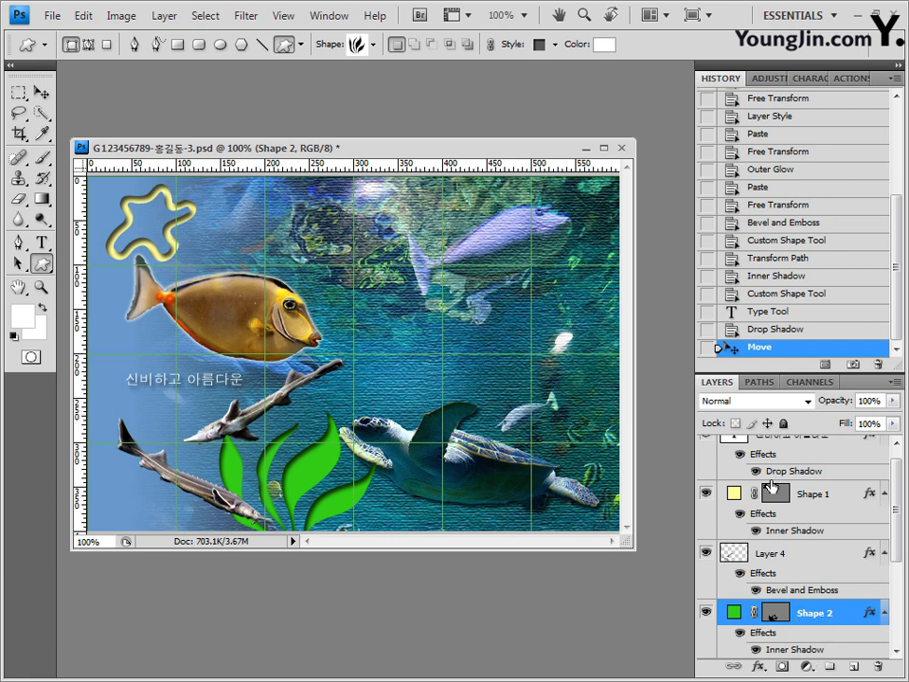
scroll(869, 522, "up", 1)
left_click(786, 455)
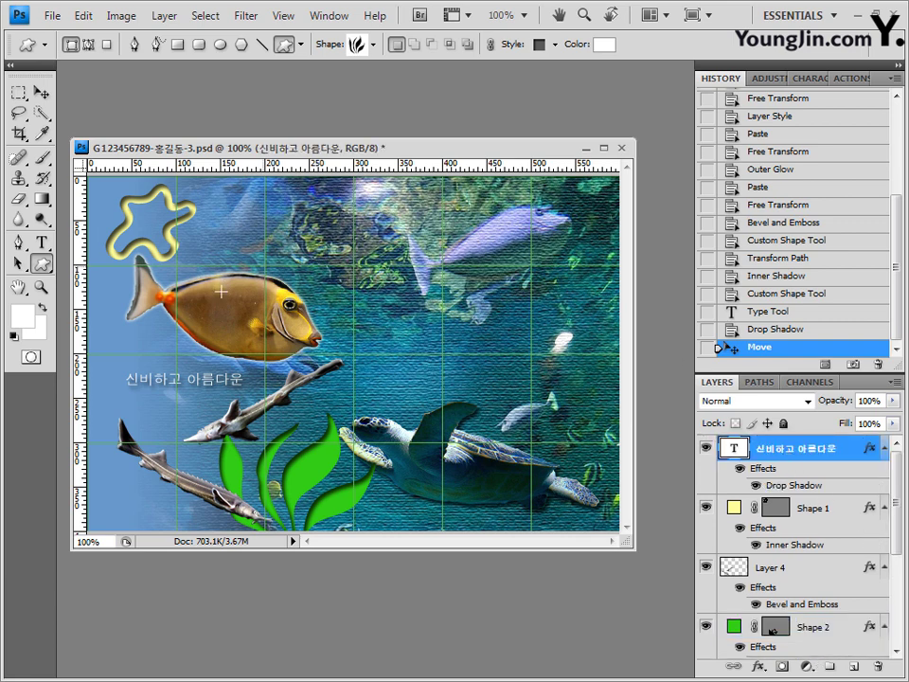
left_click(41, 242)
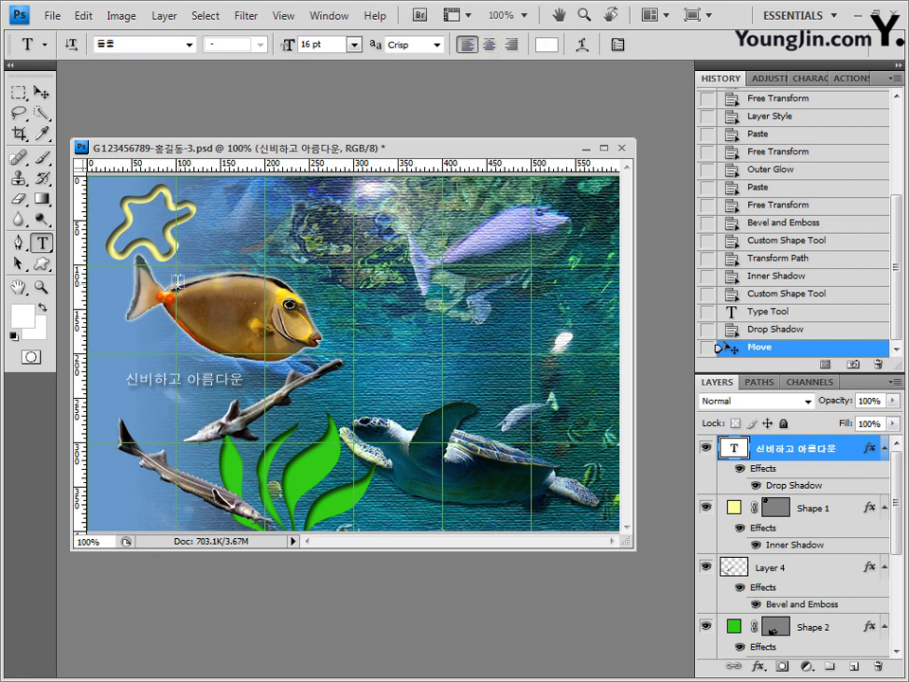
left_click(133, 209)
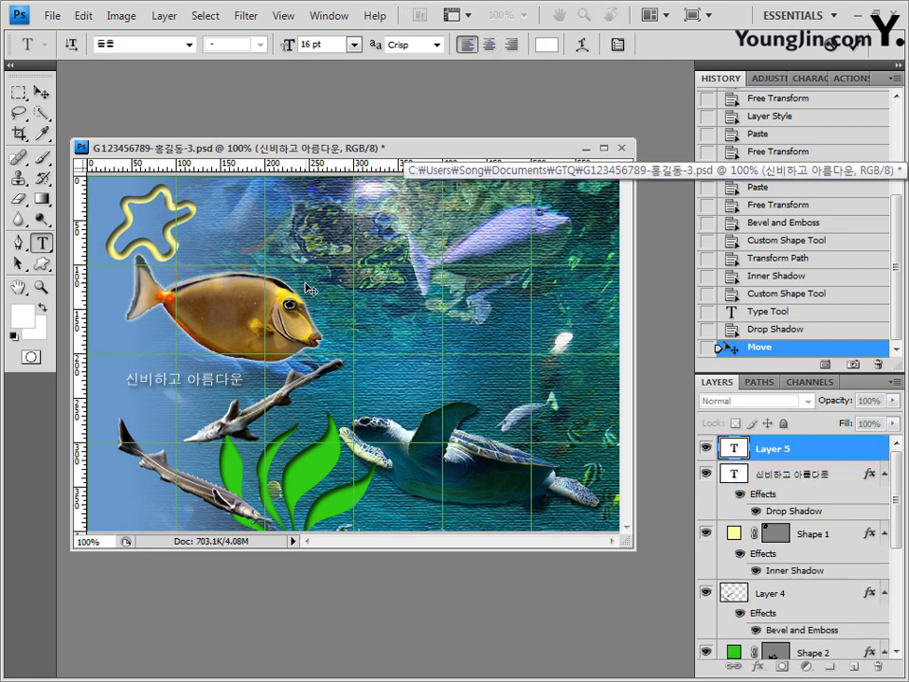
type("바다 생물의 세계")
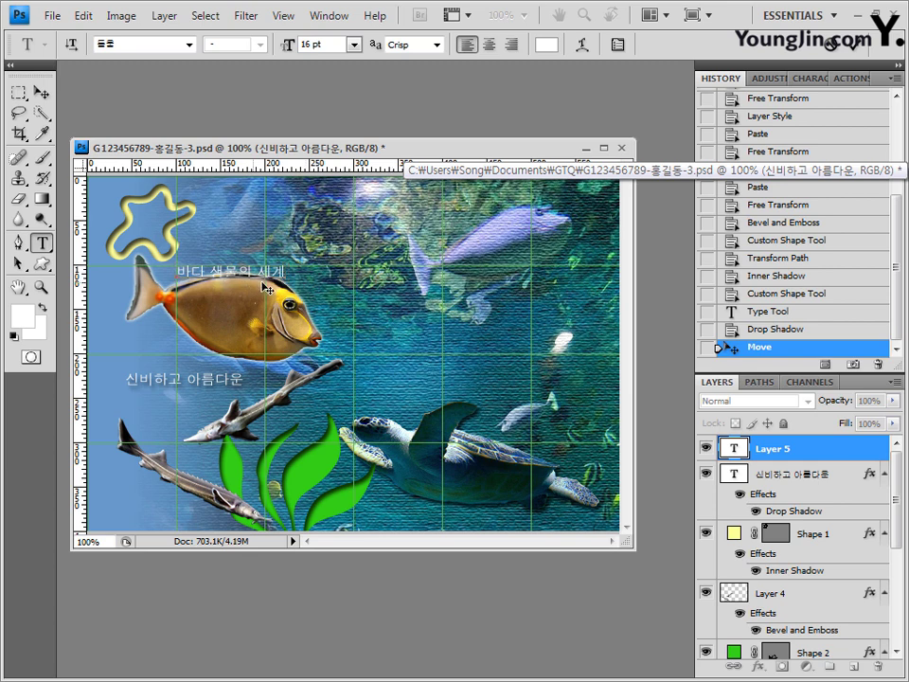
left_click_drag(283, 272, 111, 266)
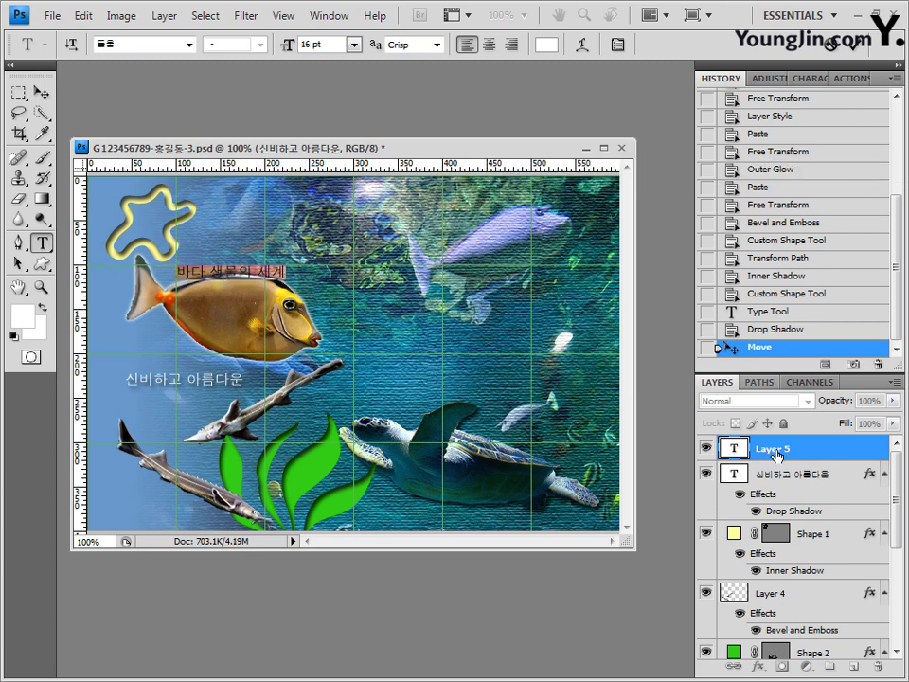
key("ctrl+Return")
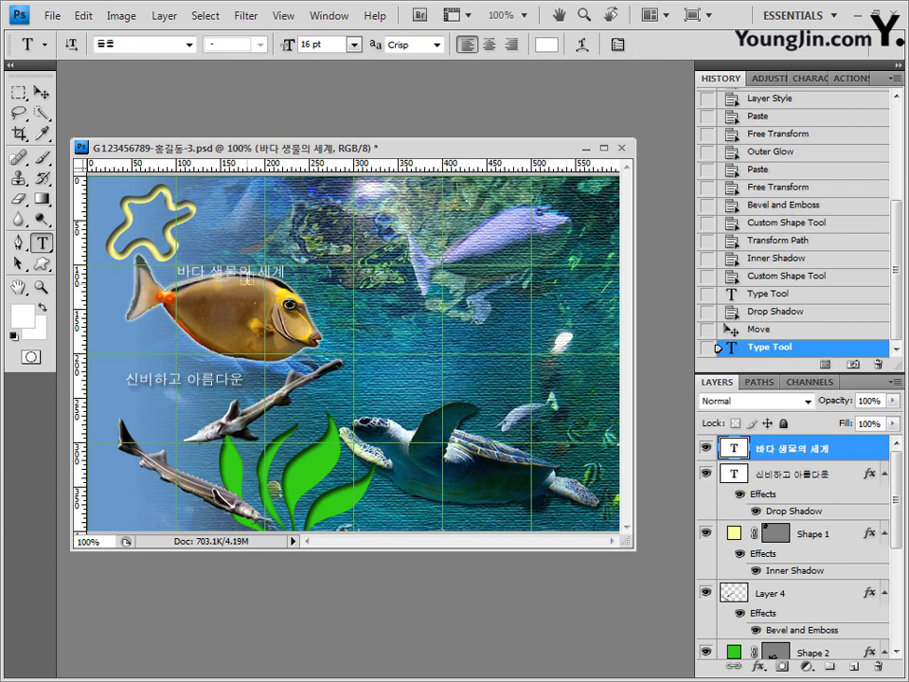
- Set the "바다 생물의 세계" text to the 굴림 font at 55 pt
left_click(137, 45)
left_click(190, 46)
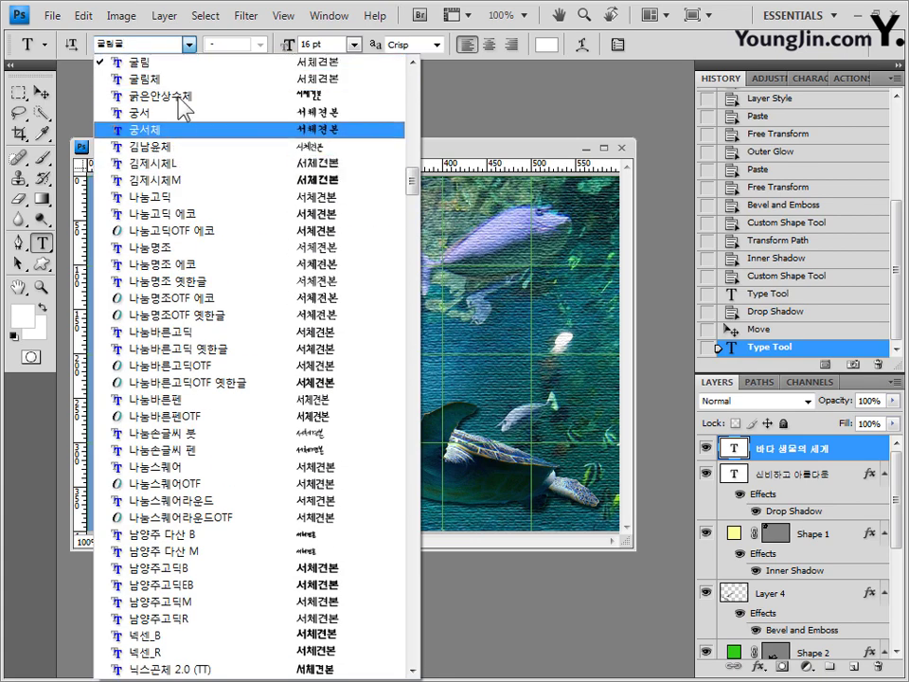
left_click(193, 63)
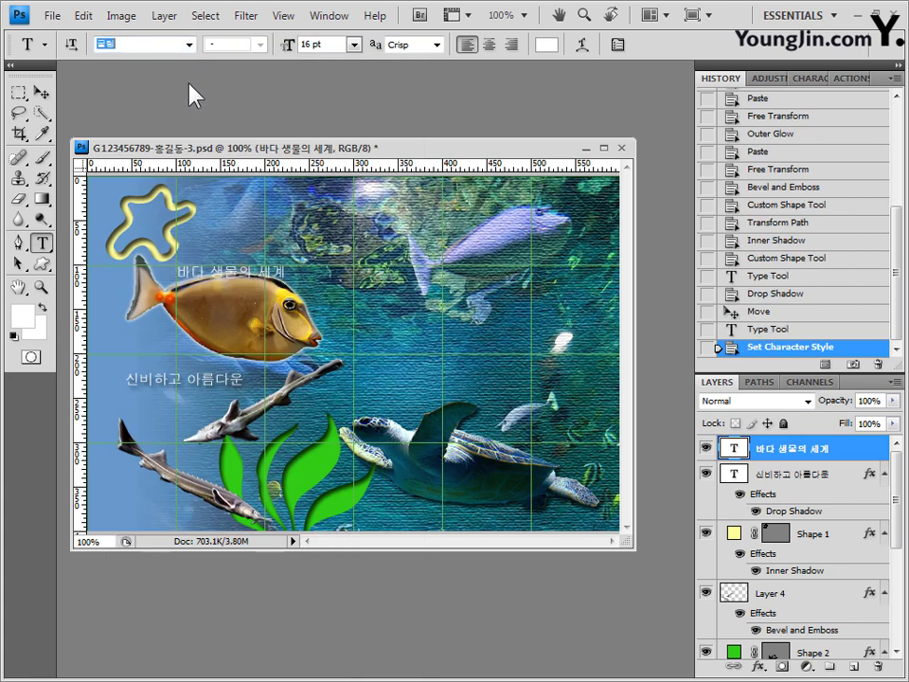
type("55")
key("Return")
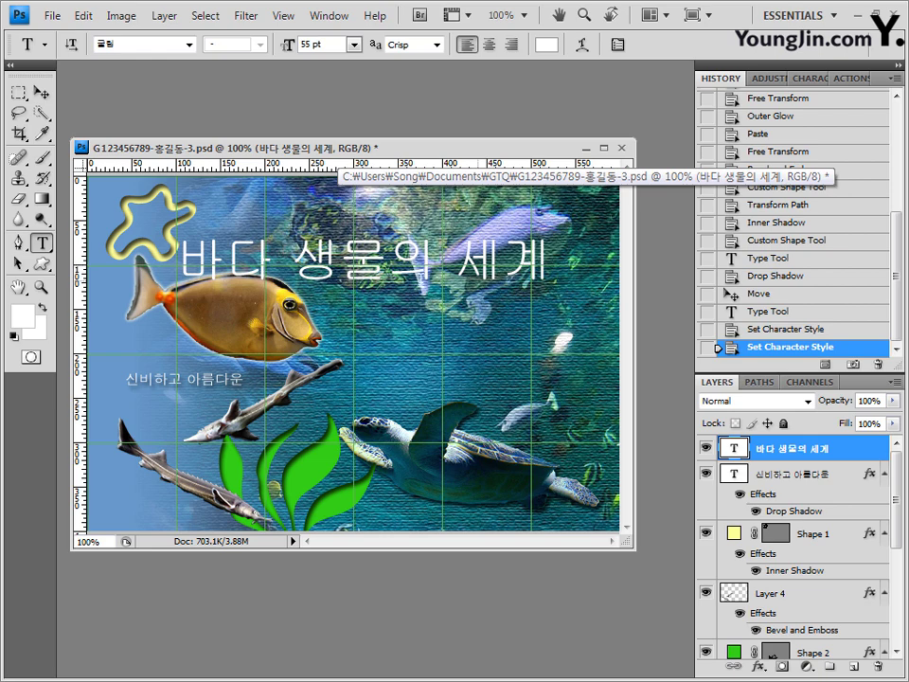
- Warp the title text with a horizontal Arc Upper style at +30% bend and place it across the upper part of the image
left_click(584, 45)
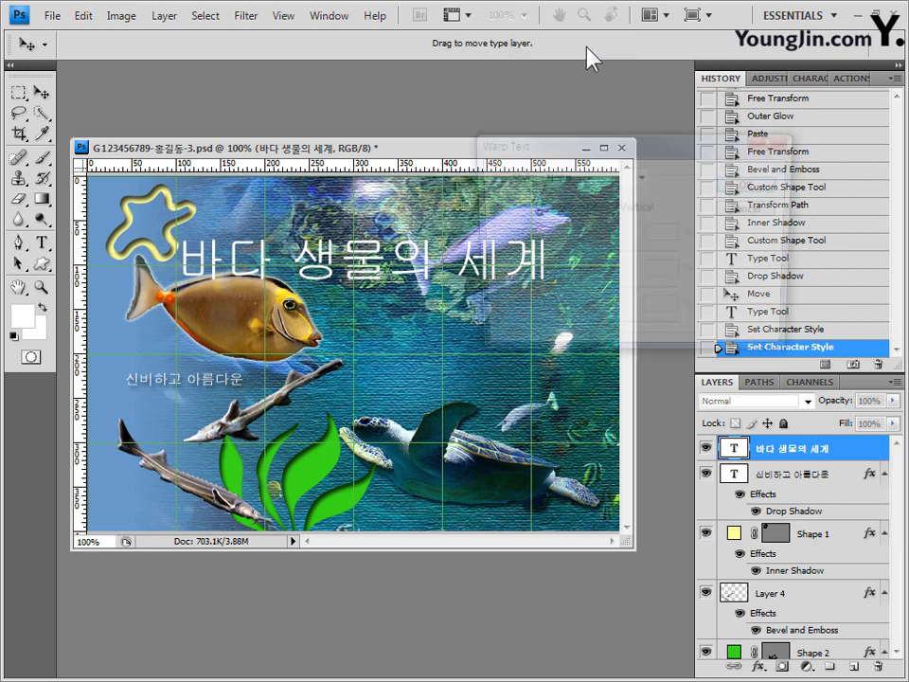
left_click_drag(629, 148, 574, 163)
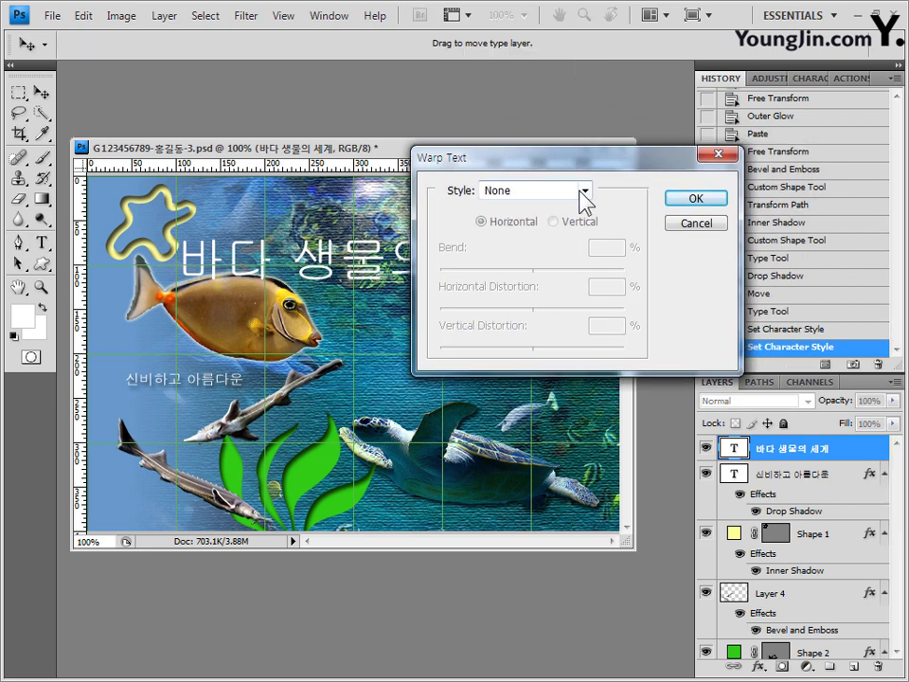
left_click(583, 192)
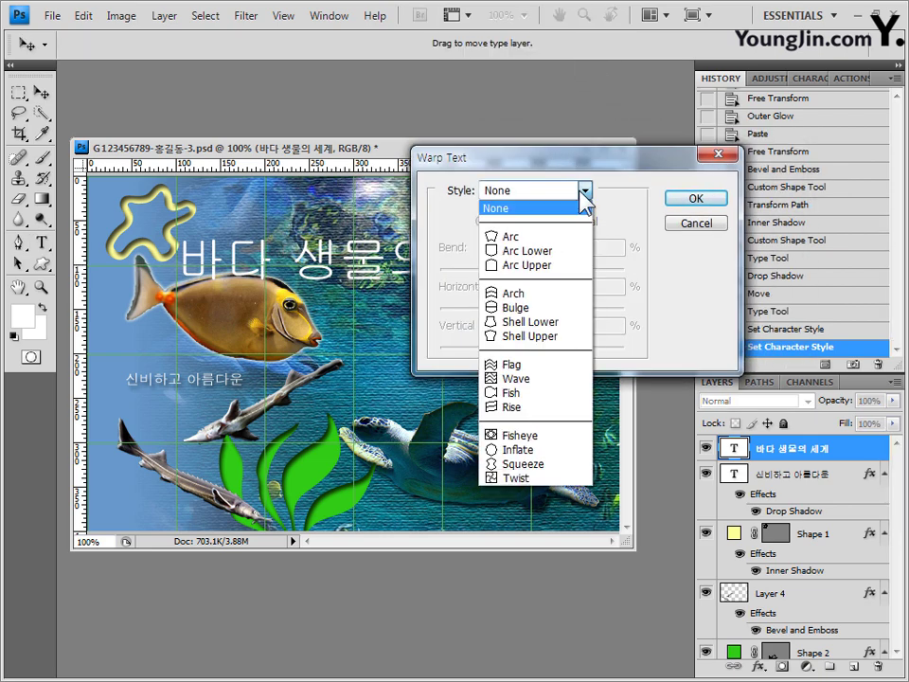
left_click(550, 268)
left_click_drag(445, 157, 516, 167)
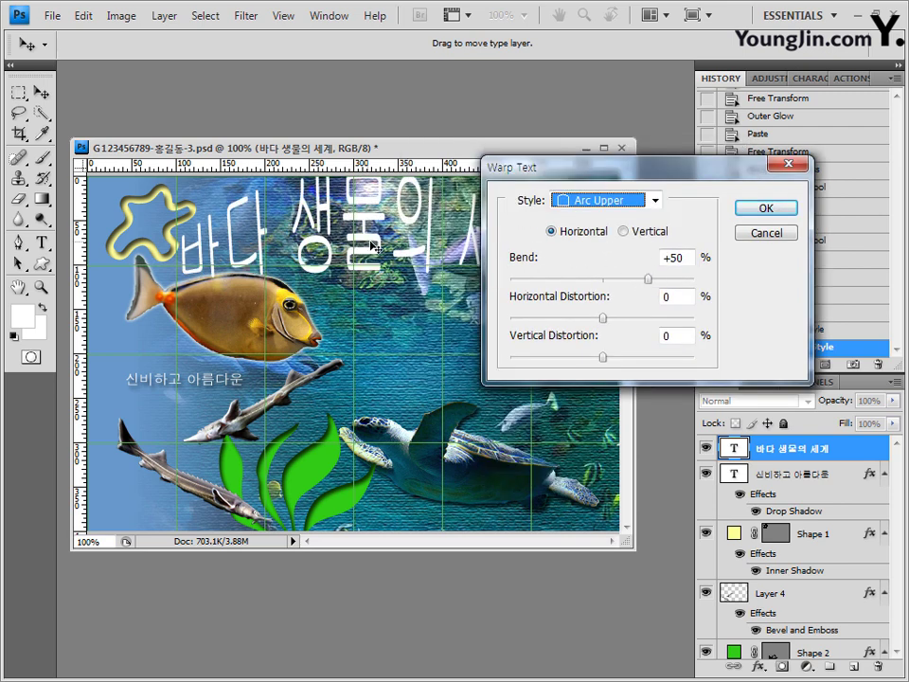
left_click_drag(373, 253, 351, 305)
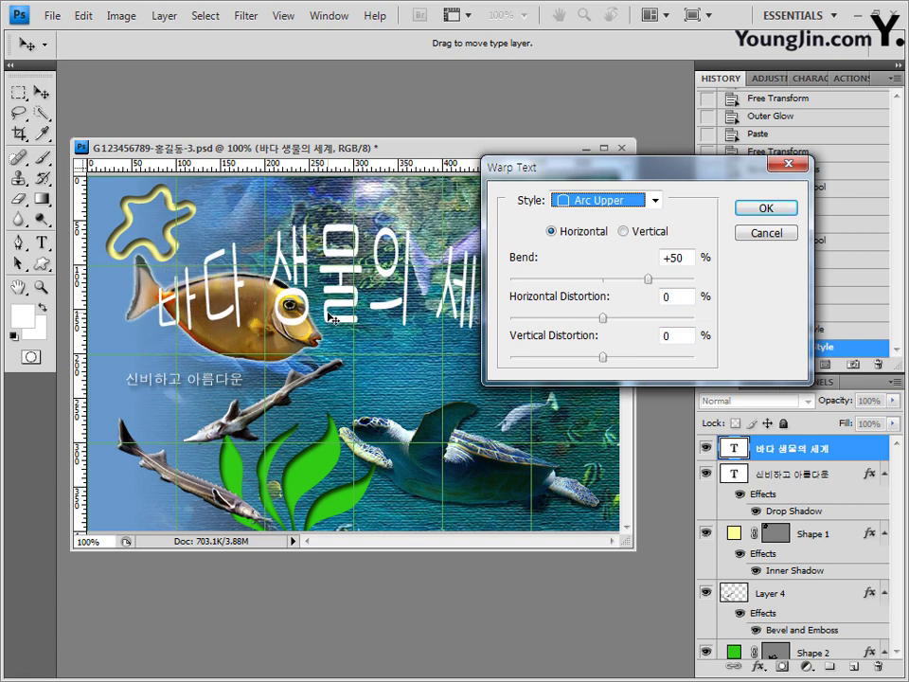
left_click_drag(646, 279, 629, 280)
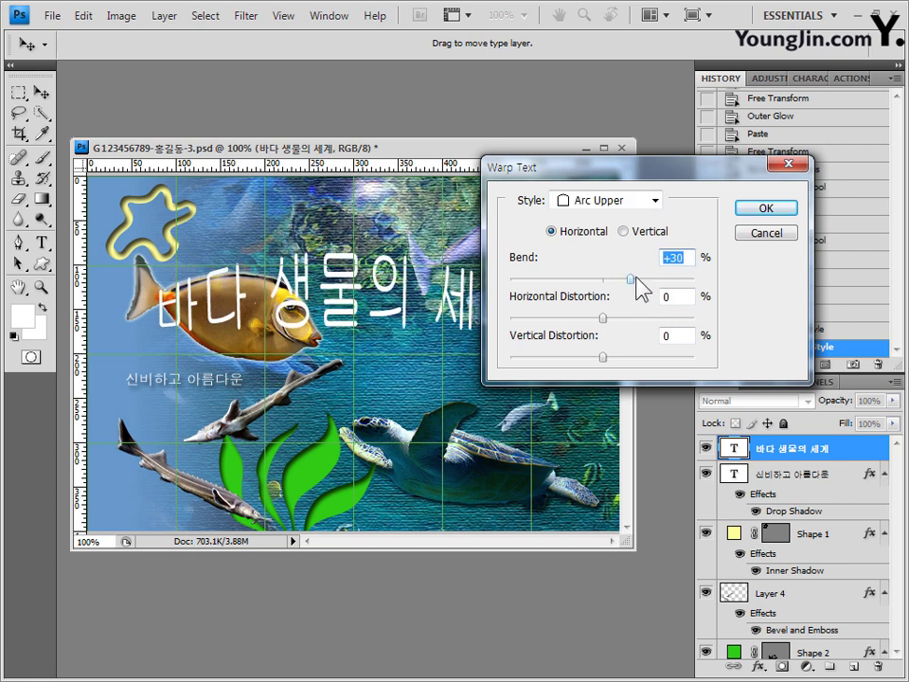
left_click(766, 208)
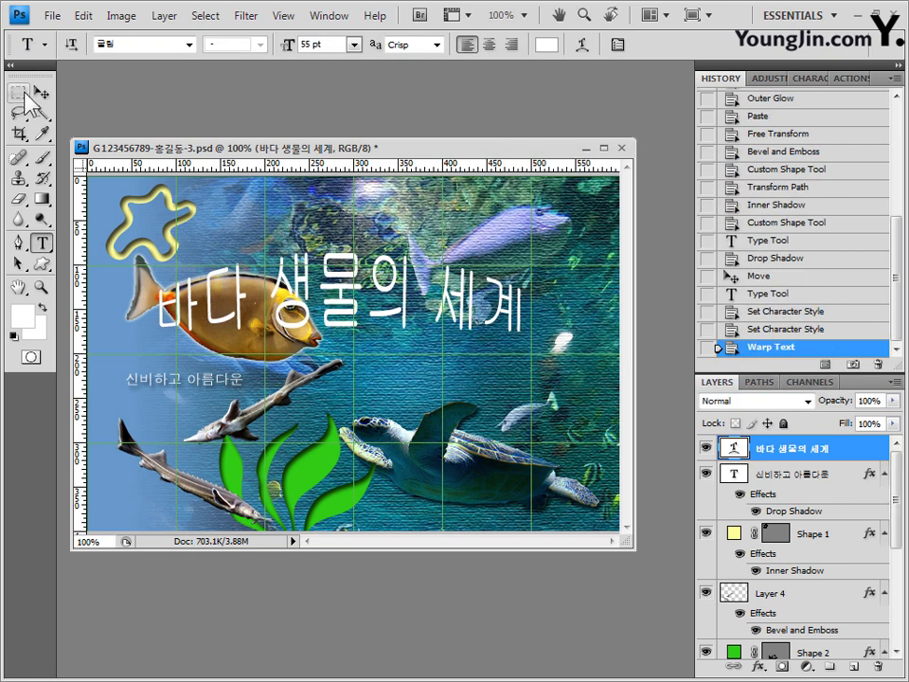
left_click(42, 92)
left_click_drag(338, 309, 338, 261)
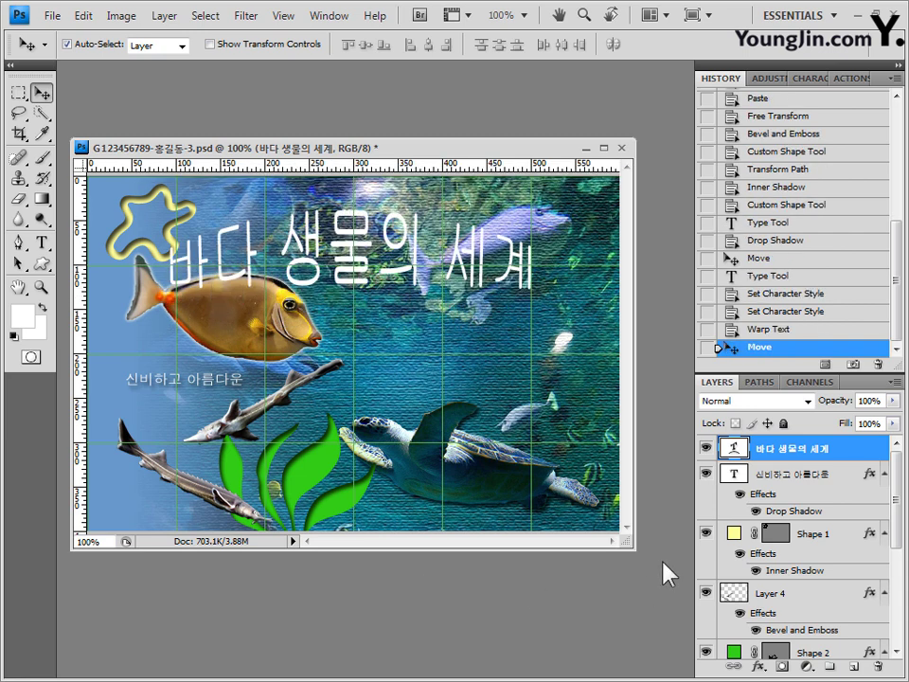
- Add Outer Glow and Gradient Overlay effects to the "바다 생물의 세계" text layer
left_click(758, 667)
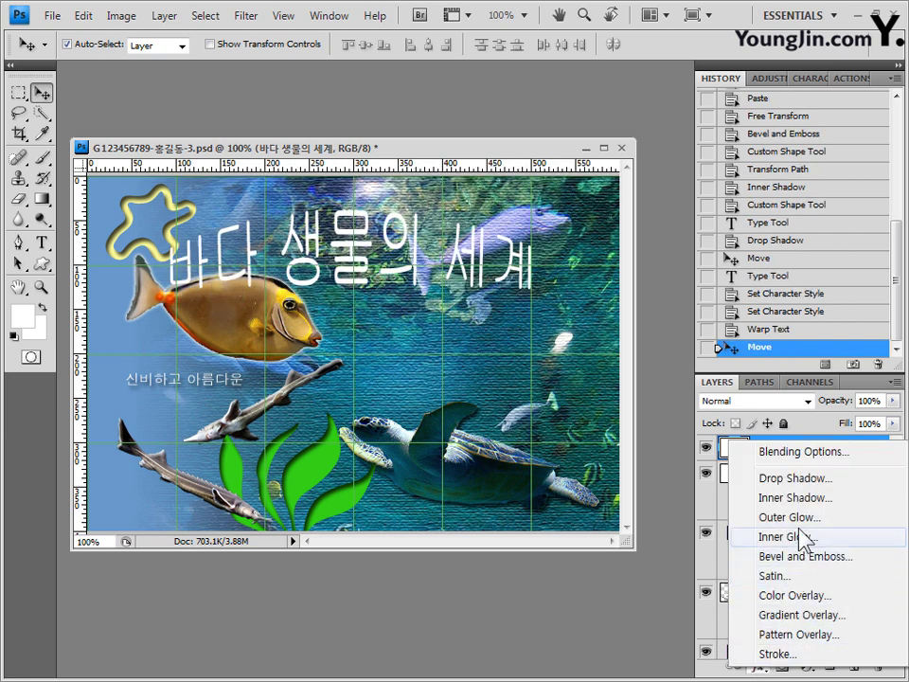
left_click(799, 518)
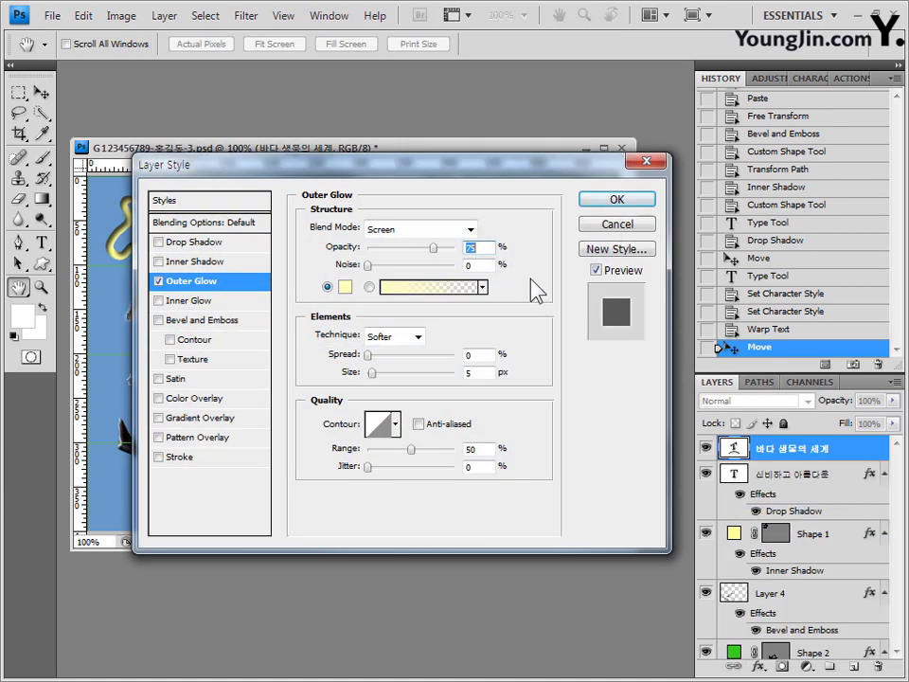
left_click(192, 419)
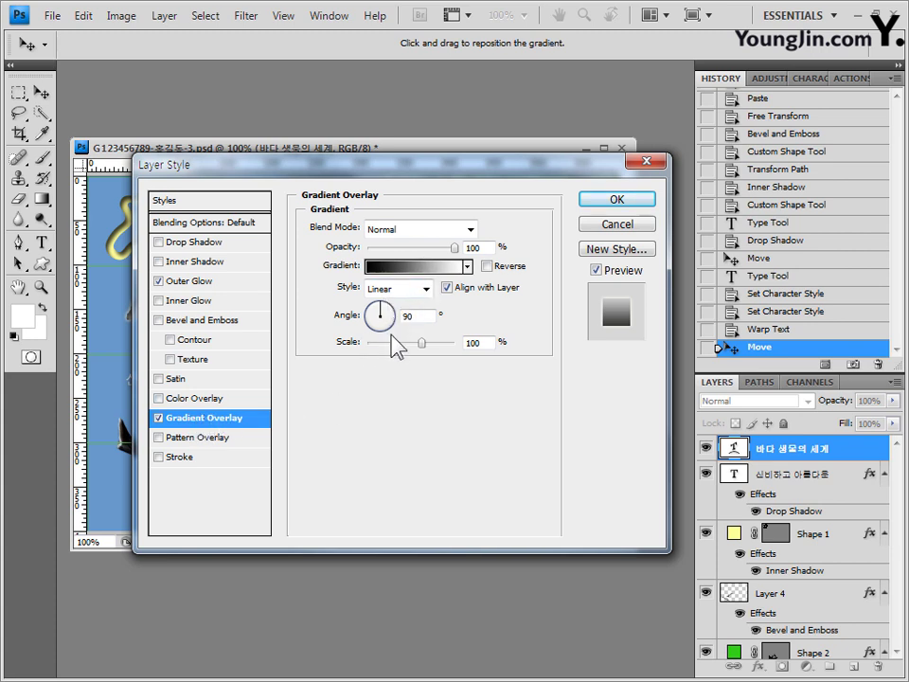
- Set the title's overlay gradient to run from 003366 to 3399ff, starting from the black-to-white preset, and apply the layer style
left_click(435, 267)
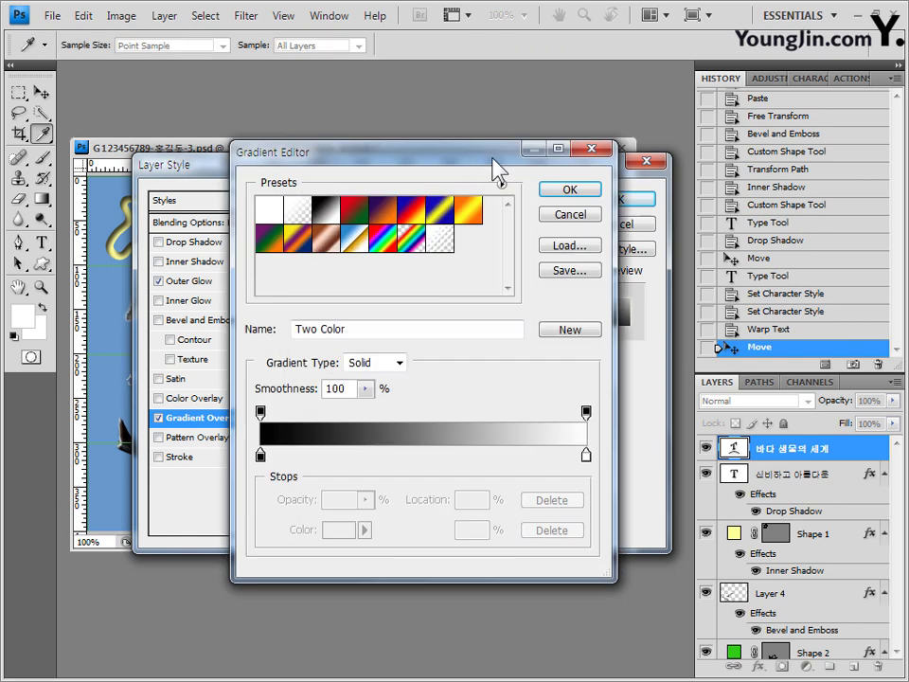
left_click_drag(493, 158, 563, 149)
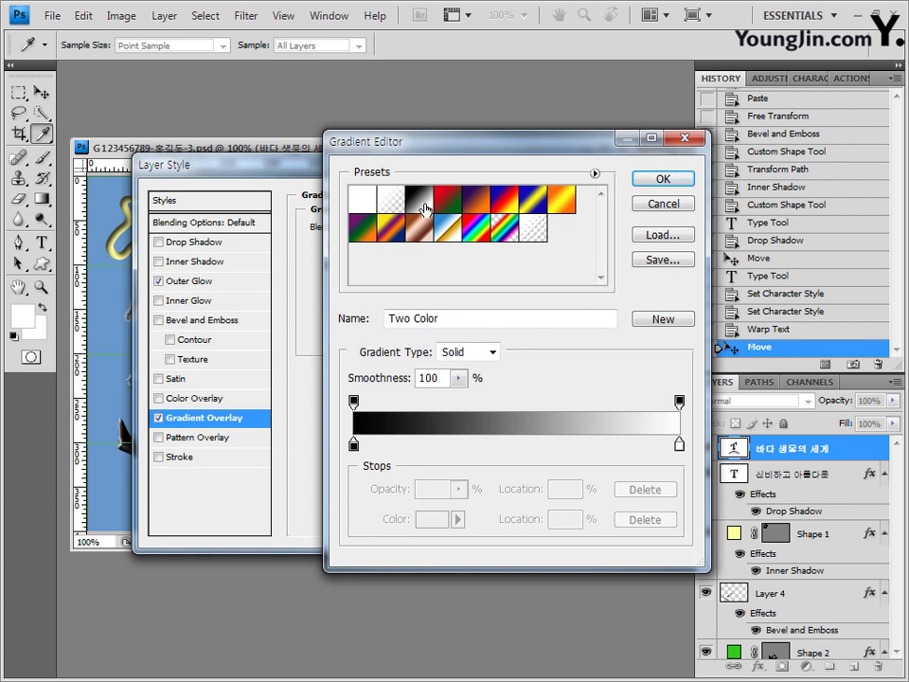
left_click(424, 209)
double_click(353, 445)
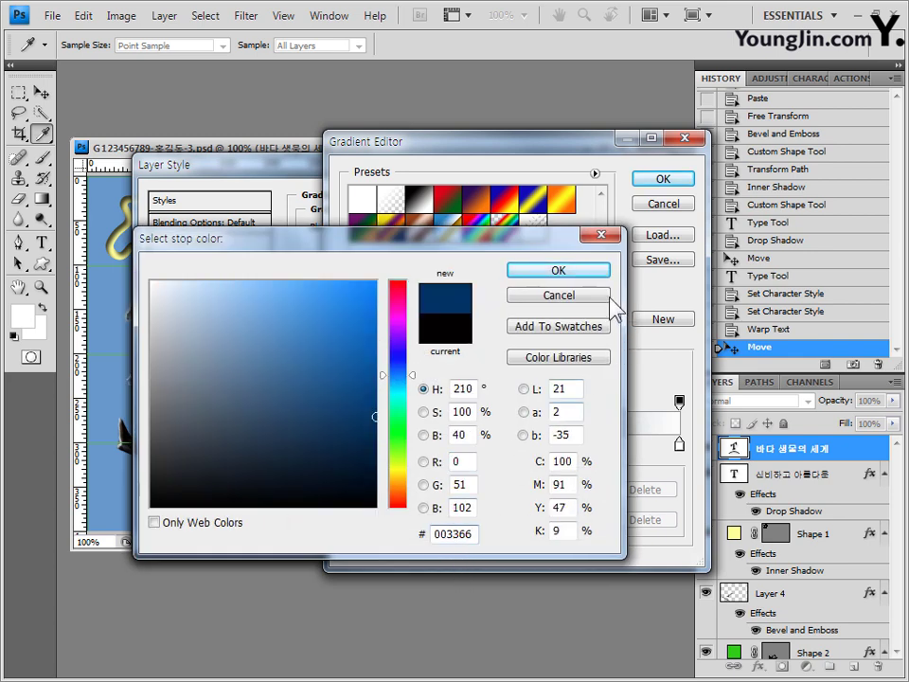
left_click(596, 273)
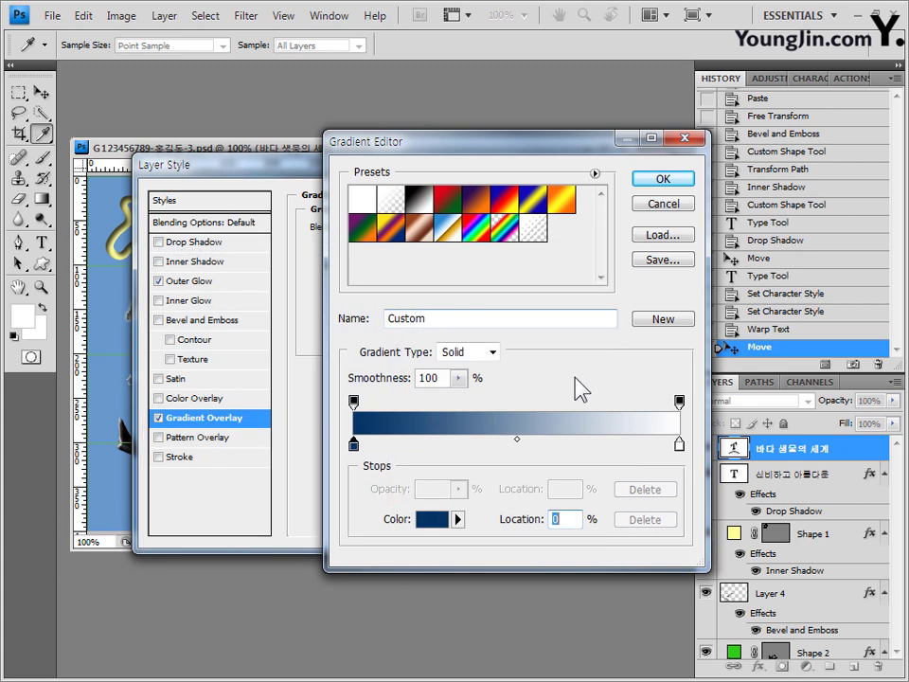
double_click(679, 445)
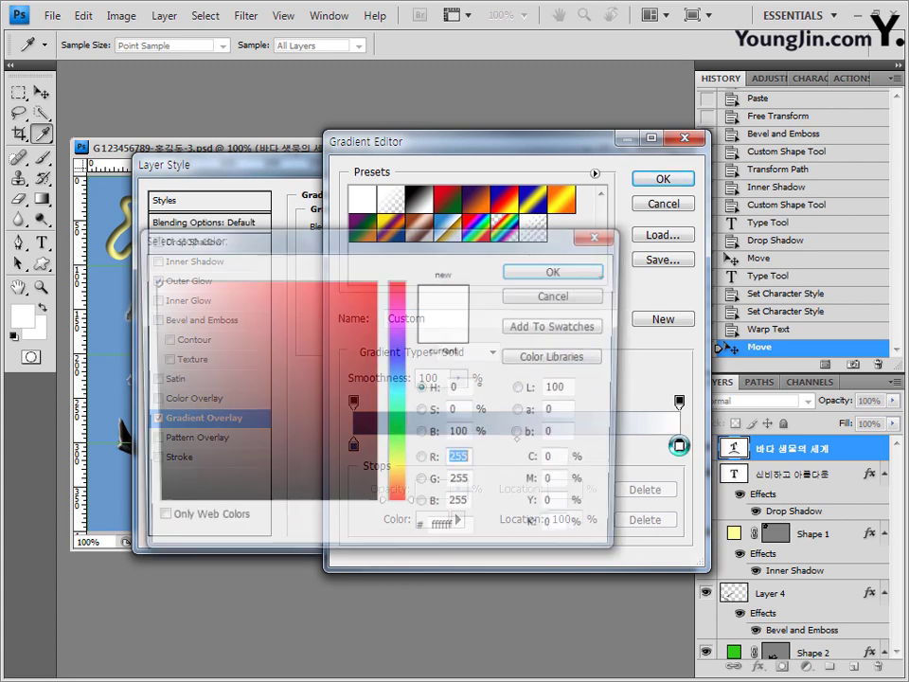
type("3399ff")
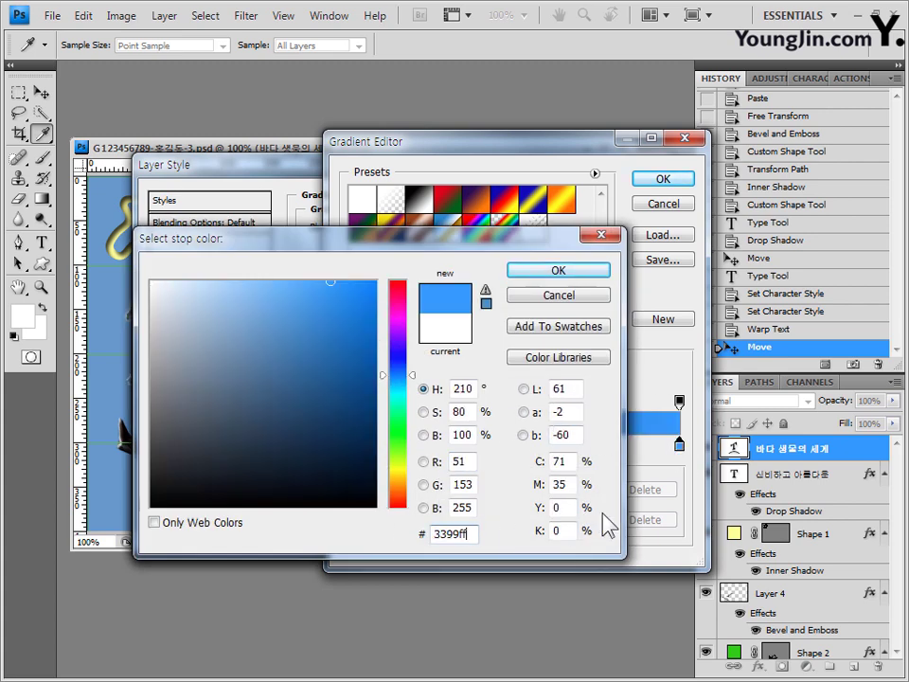
left_click(590, 273)
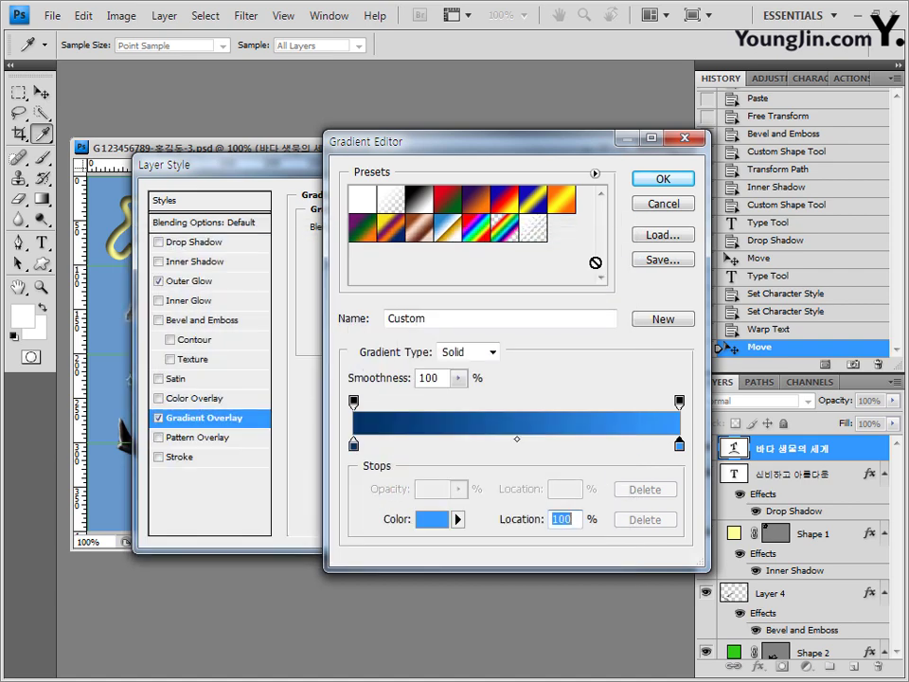
left_click(658, 182)
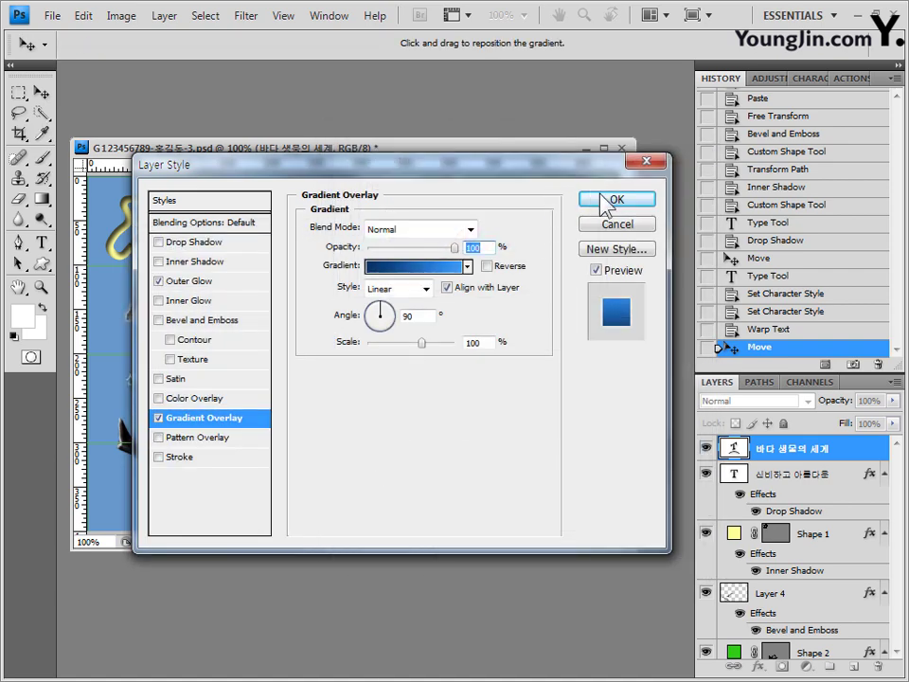
left_click(617, 202)
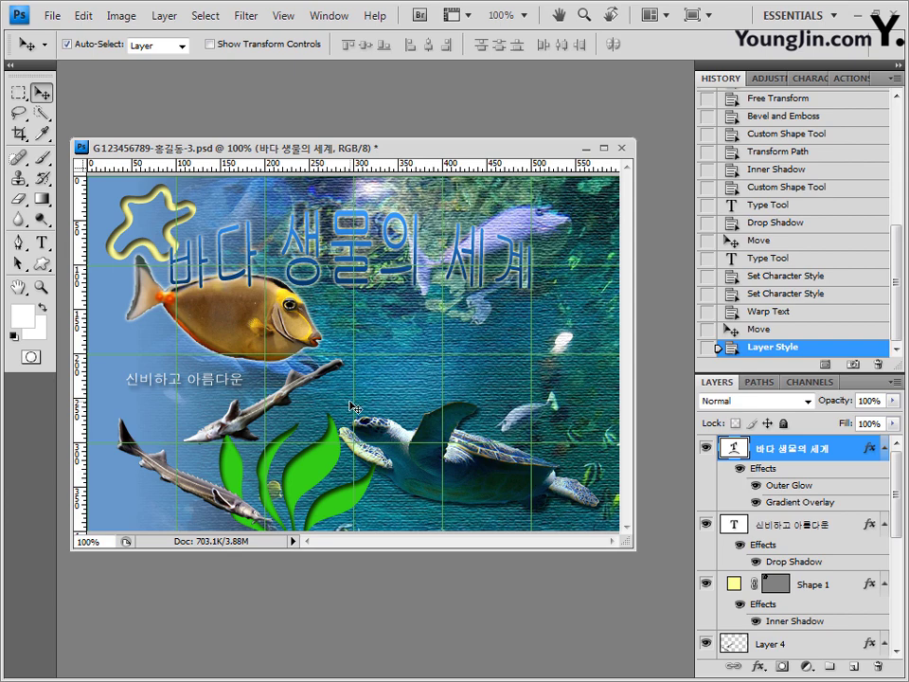
- Save a JPEG copy of the image in the GTQ folder with Maximum quality 12 and Baseline ("Standard") format
left_click(55, 17)
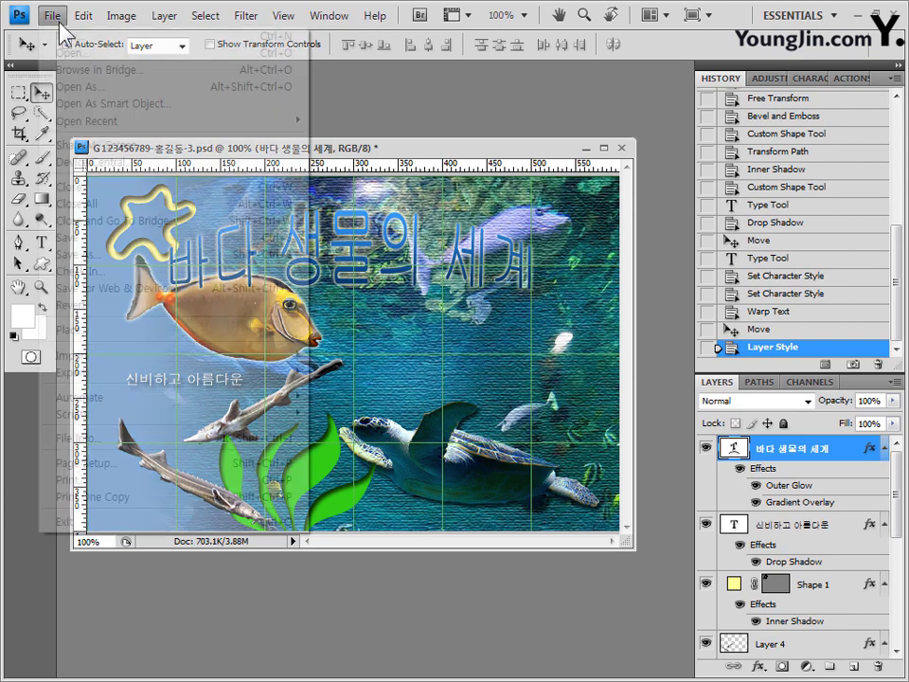
left_click(100, 259)
left_click(451, 407)
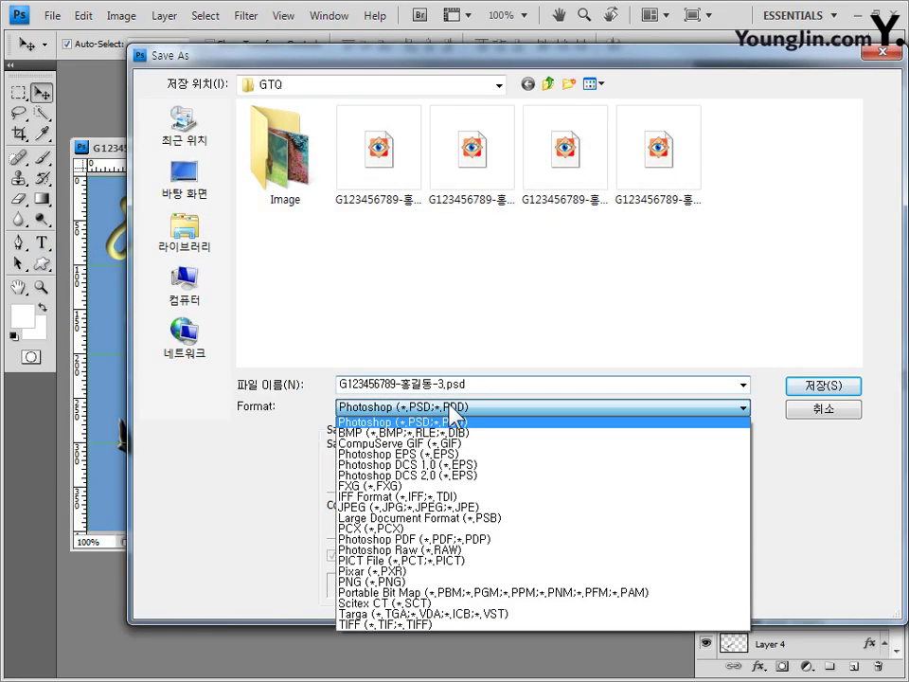
left_click(451, 509)
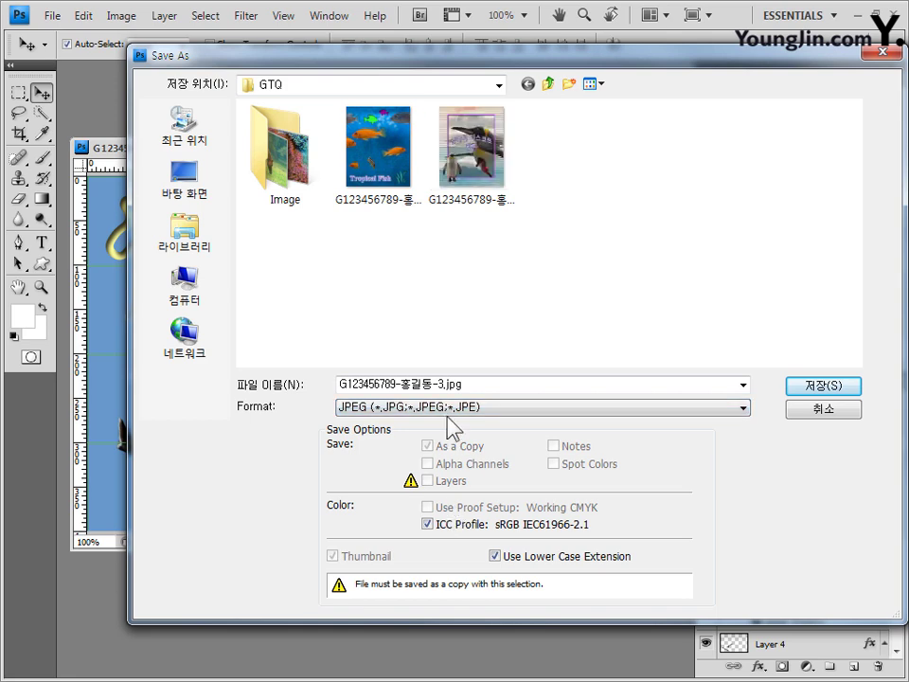
left_click(822, 386)
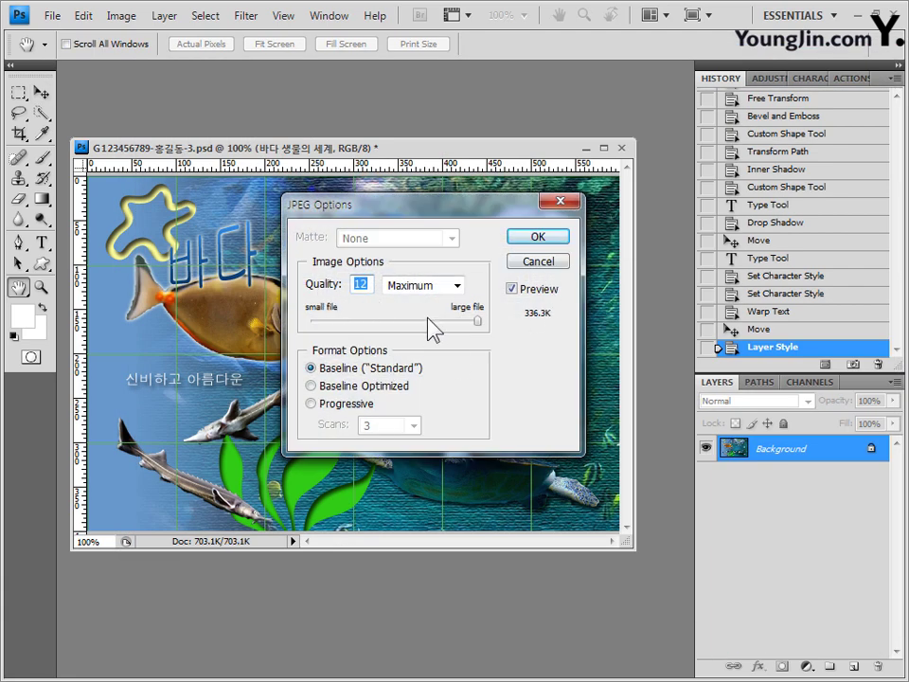
left_click(547, 240)
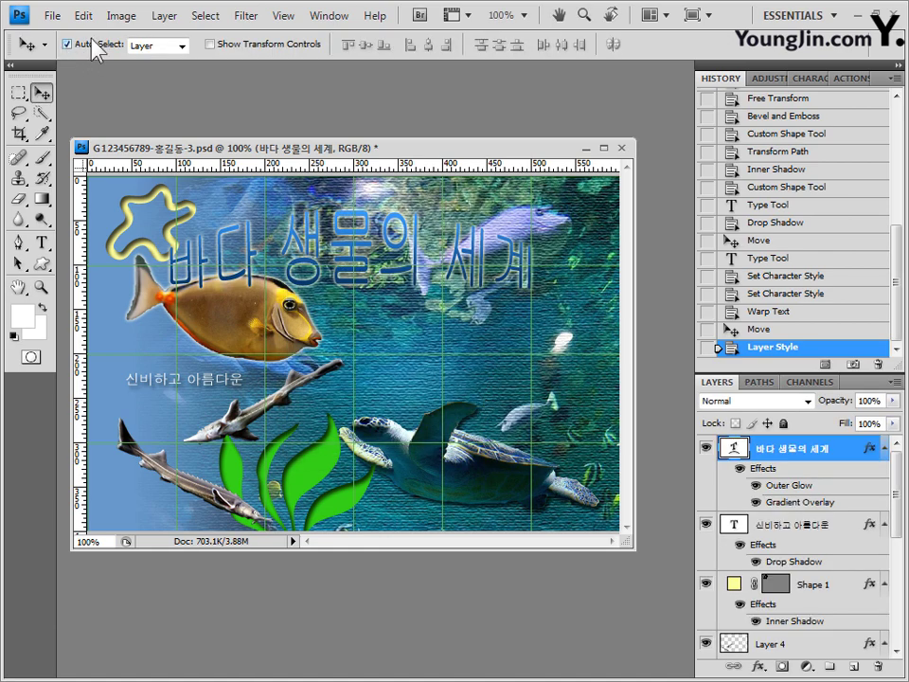
- Resize the image to 60 by 40 pixels with proportions constrained
left_click(121, 16)
left_click(152, 144)
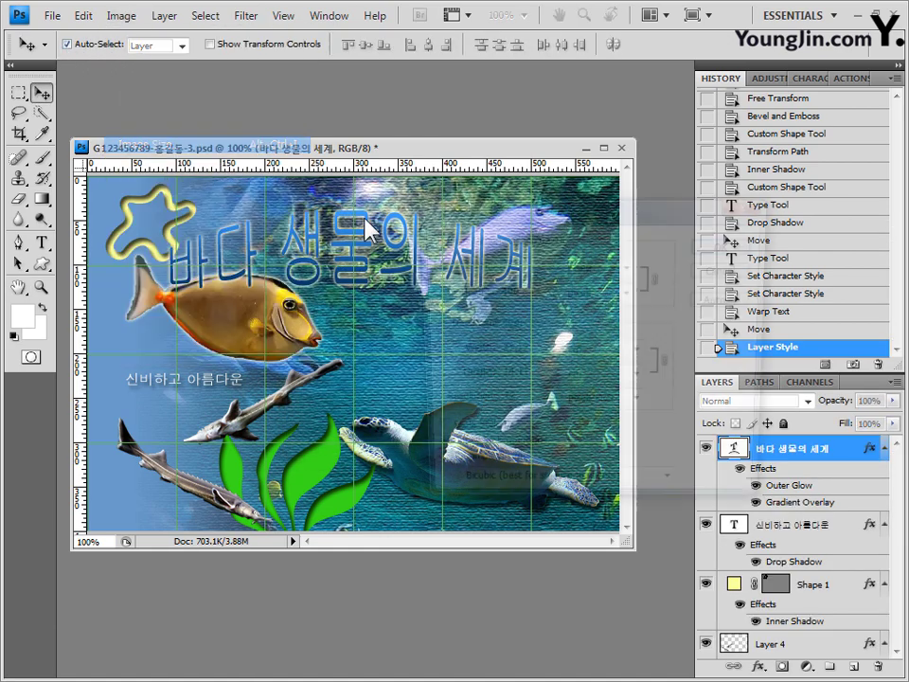
type("60")
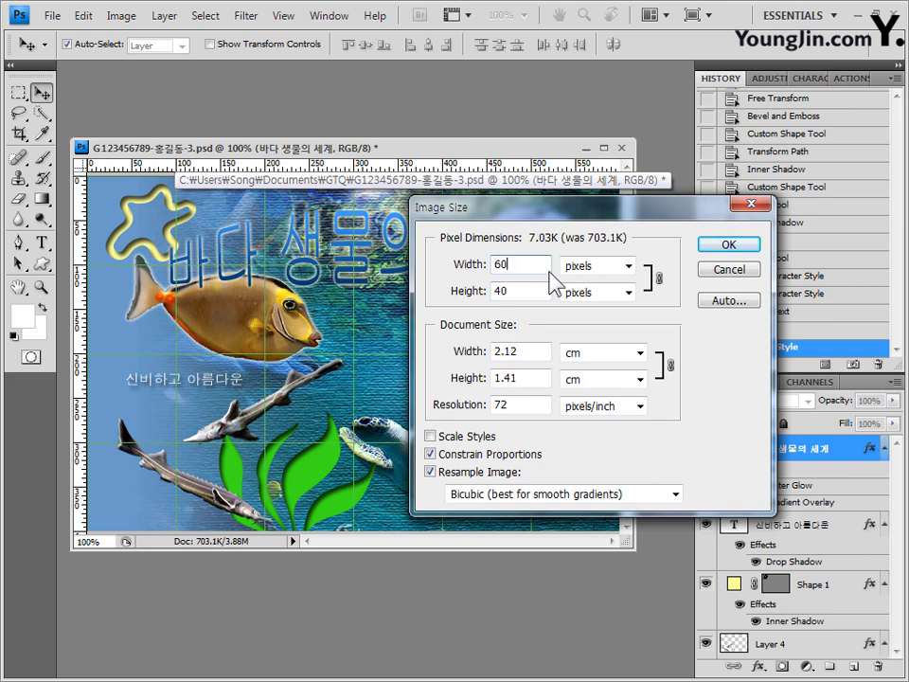
left_click(737, 248)
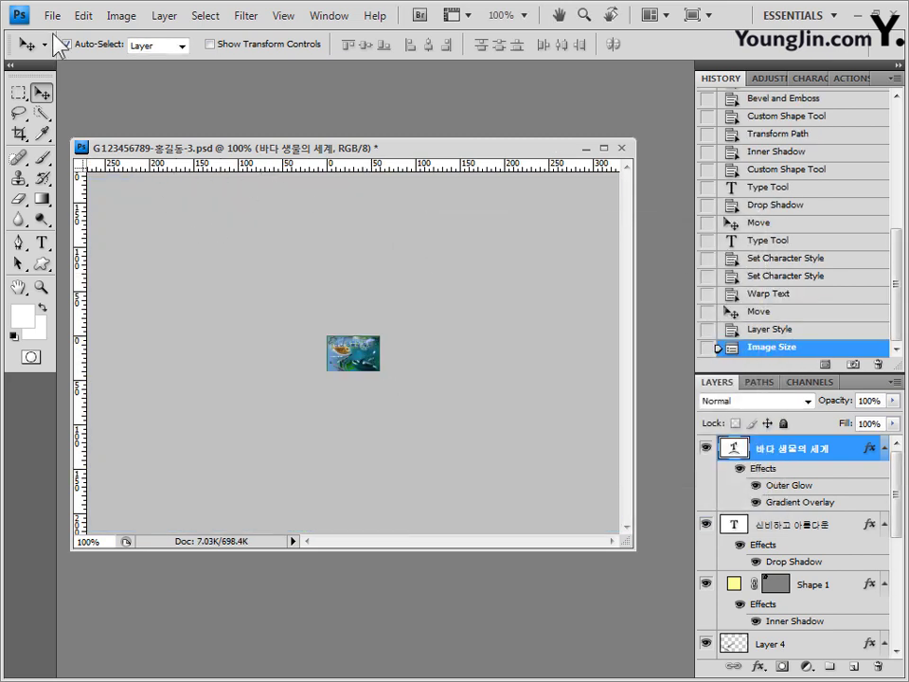
- Save the reduced image in Photoshop format in the GTQ folder, replacing the existing PSD of the same name
left_click(51, 15)
left_click(87, 254)
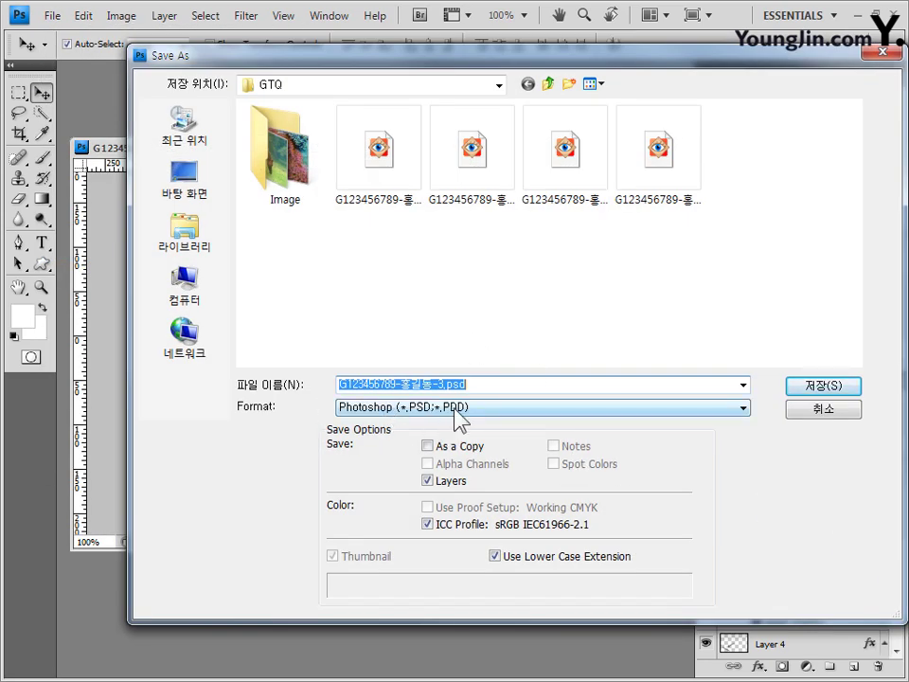
left_click(451, 385)
left_click(821, 388)
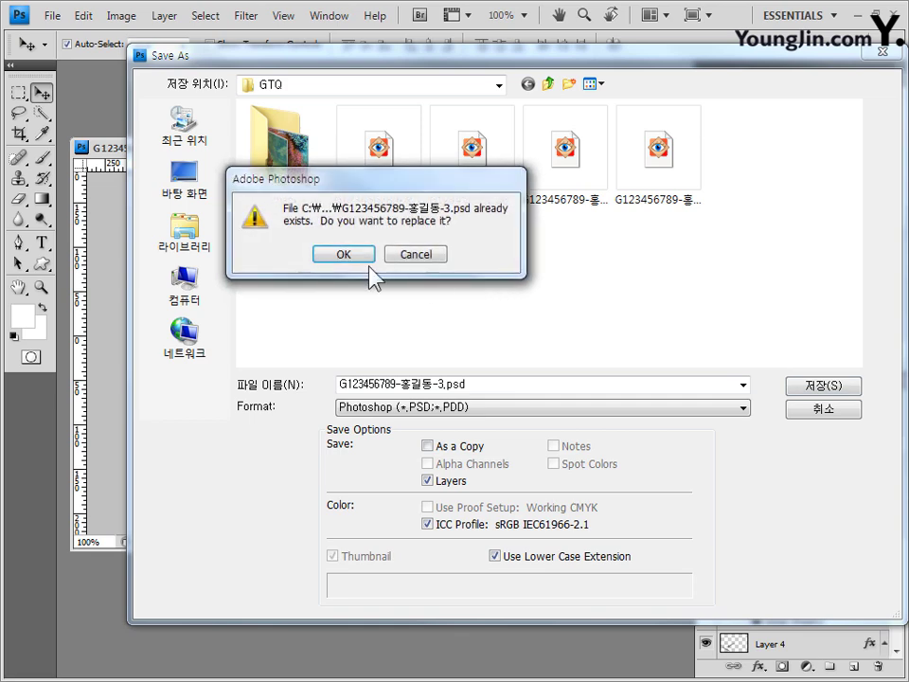
left_click(346, 253)
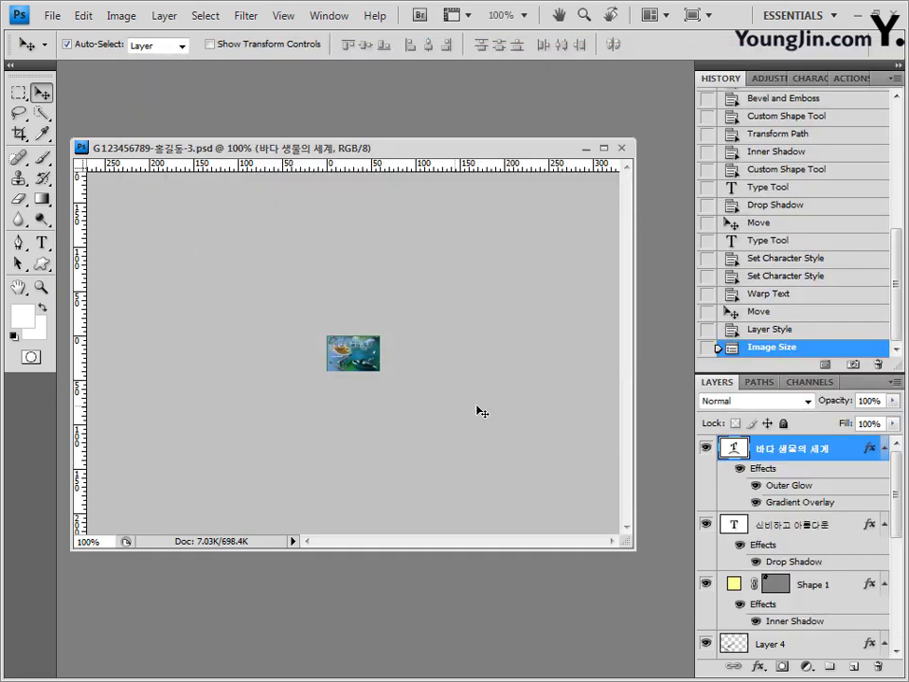
- Restore the full-size Layer Style history state and save it as a separate PSD, removing the hyphen before the 3 in its file name
left_click(799, 334)
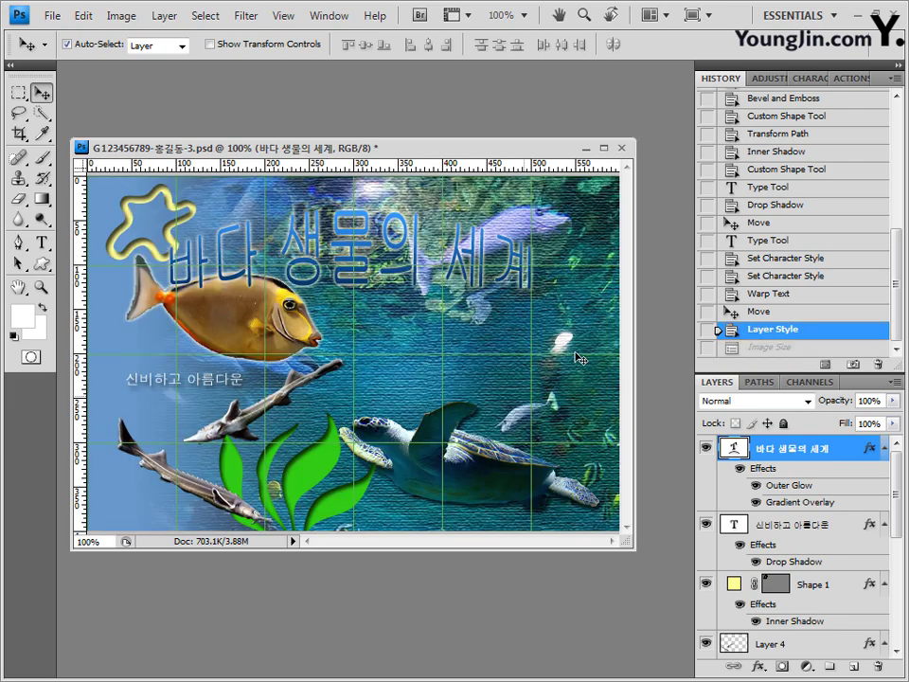
left_click(56, 16)
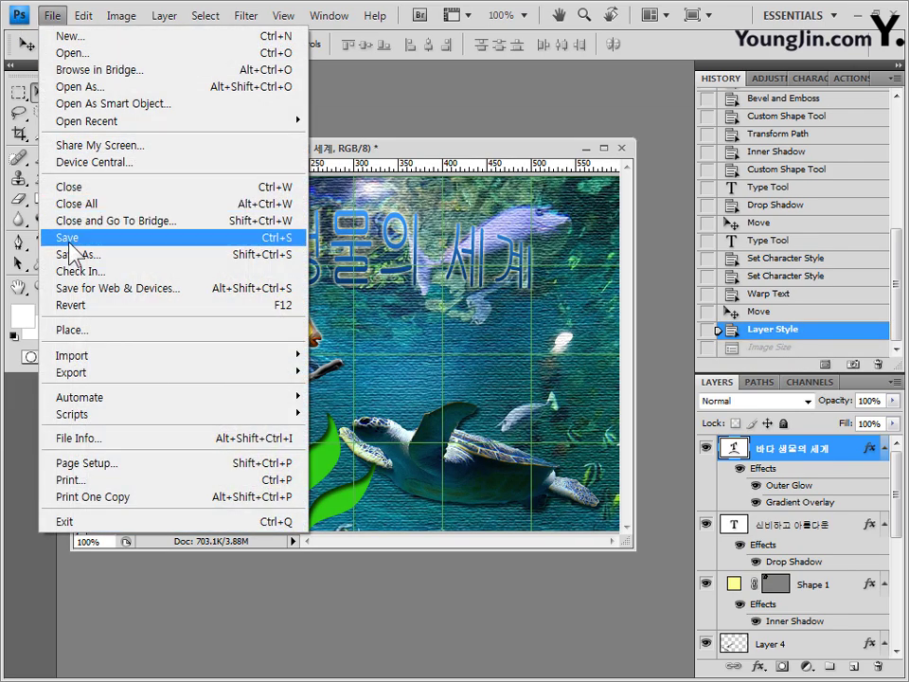
left_click(77, 256)
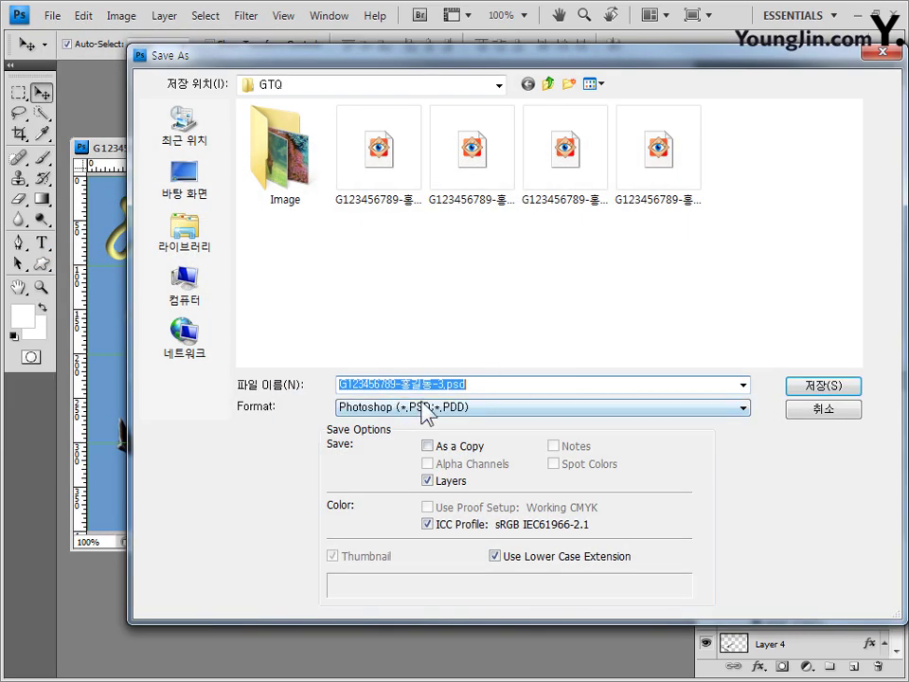
left_click(449, 386)
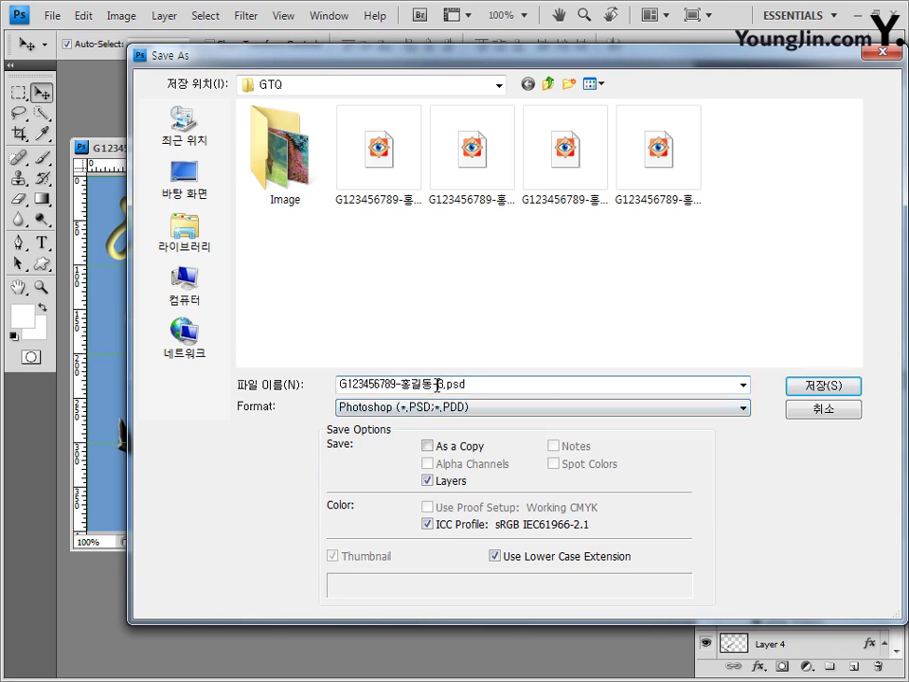
key("BackSpace")
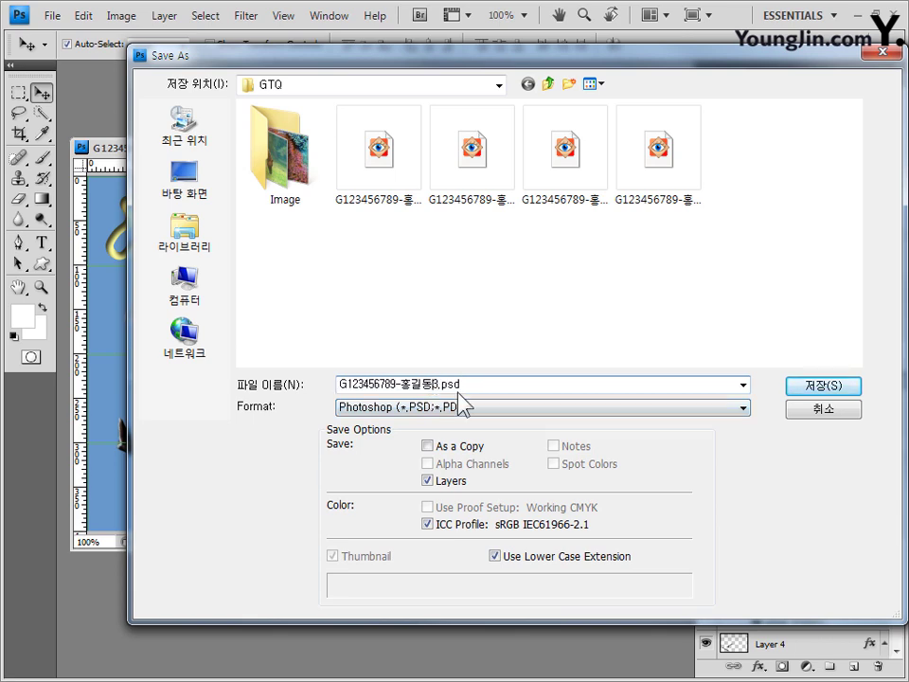
left_click(855, 394)
left_click(611, 282)
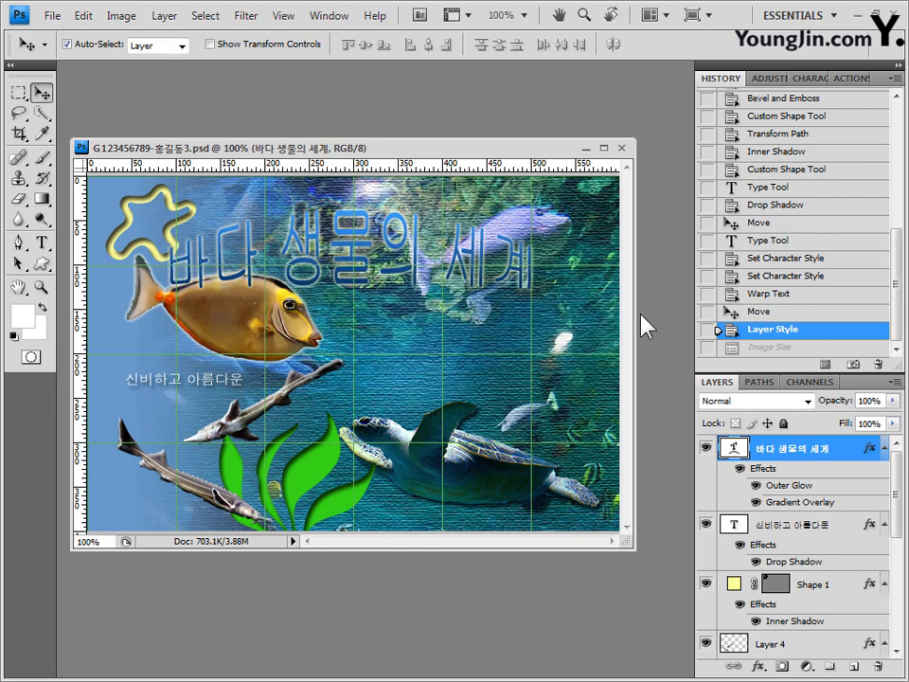
- Close the sea-life document and create a new 600 by 400 pixel RGB document at 72 pixels/inch with a white background
left_click(621, 149)
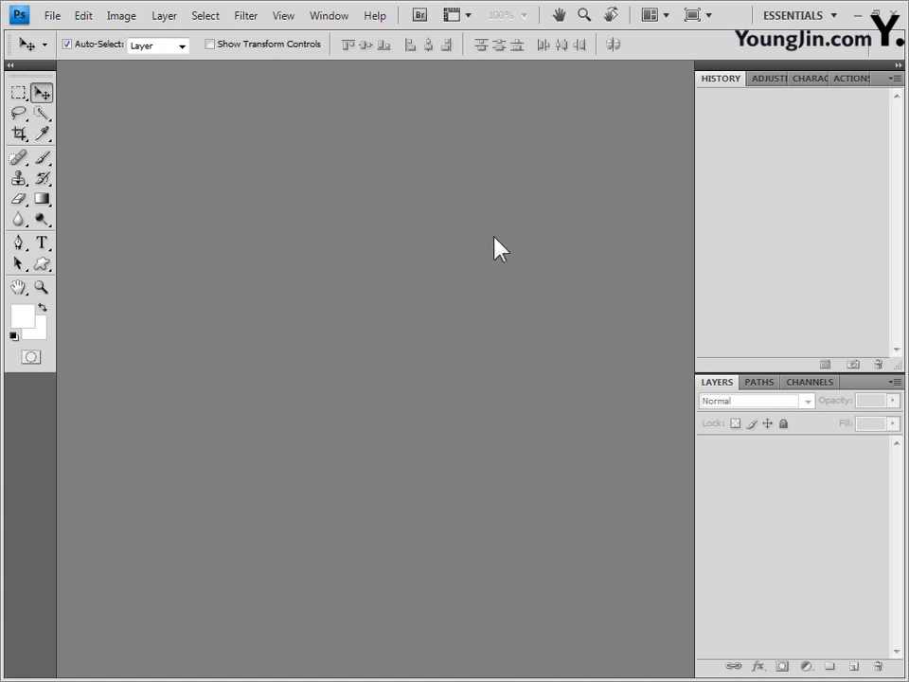
left_click(50, 16)
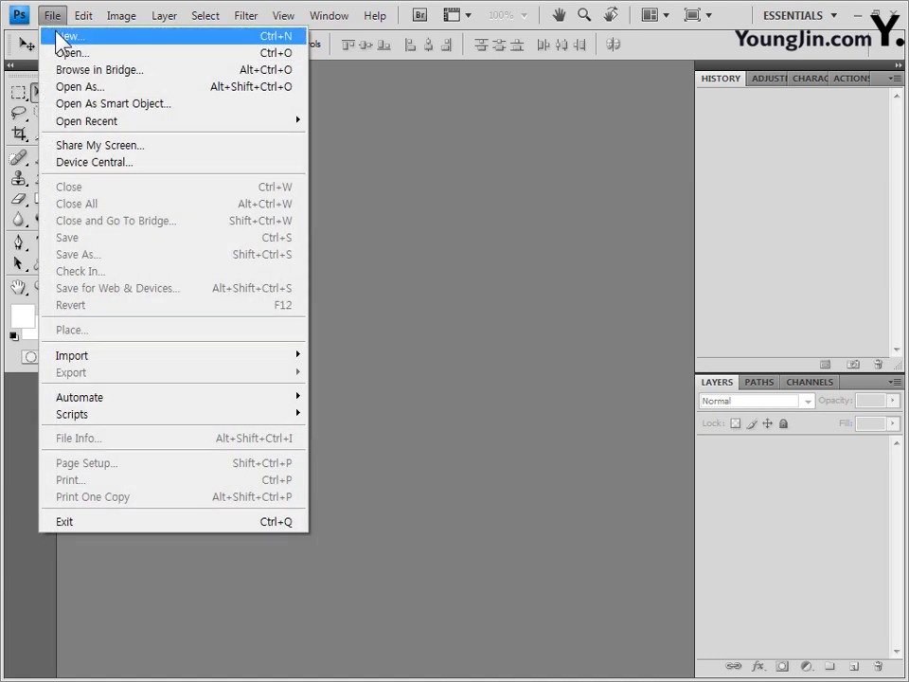
left_click(61, 34)
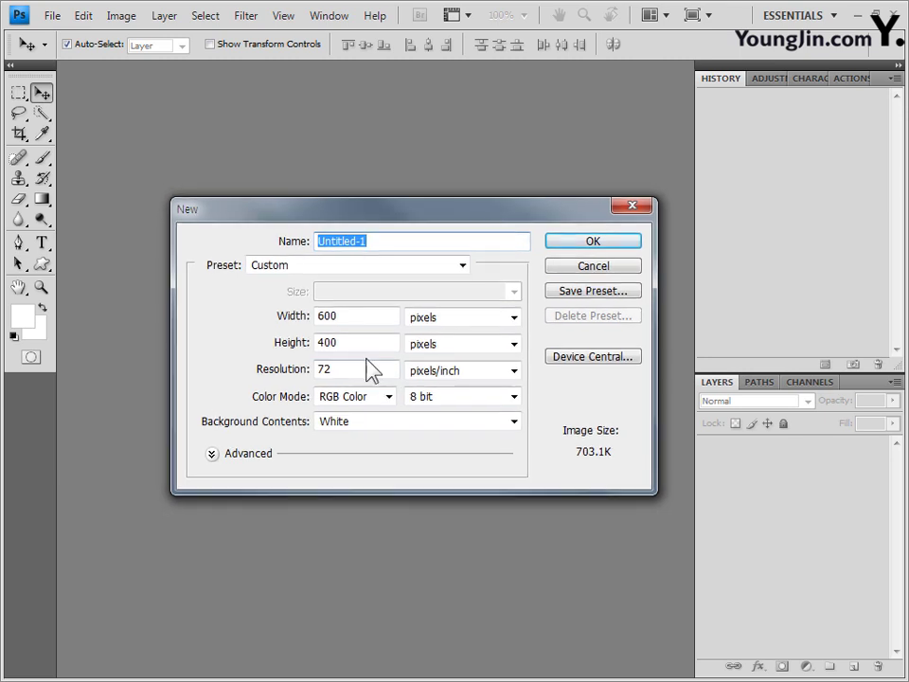
left_click(627, 242)
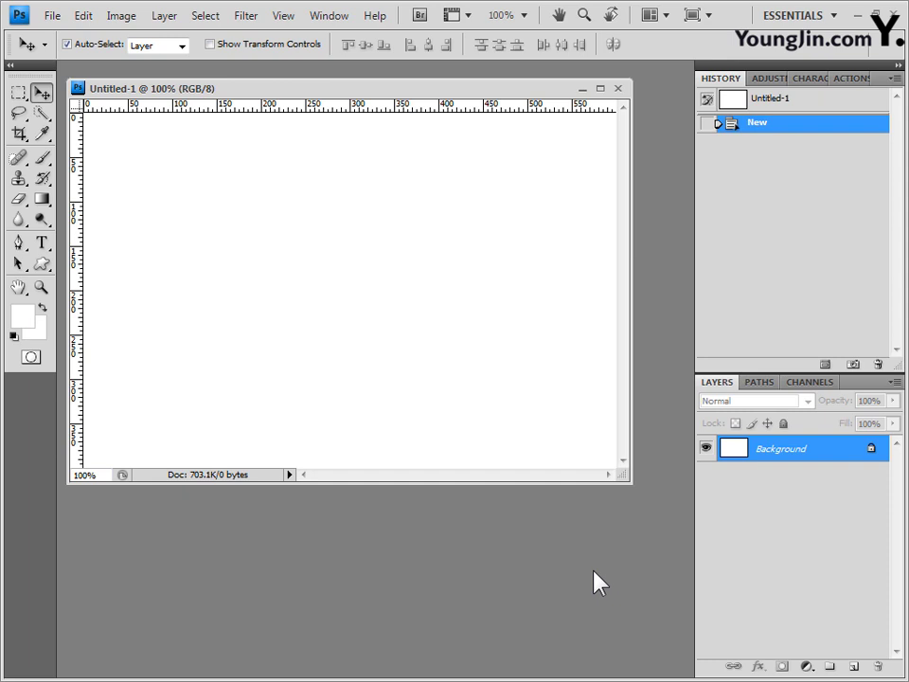
- Show the grid and save the blank document as a PSD in the GTQ folder, named with the examinee number, name and suffix -4
key("ctrl+apostrophe")
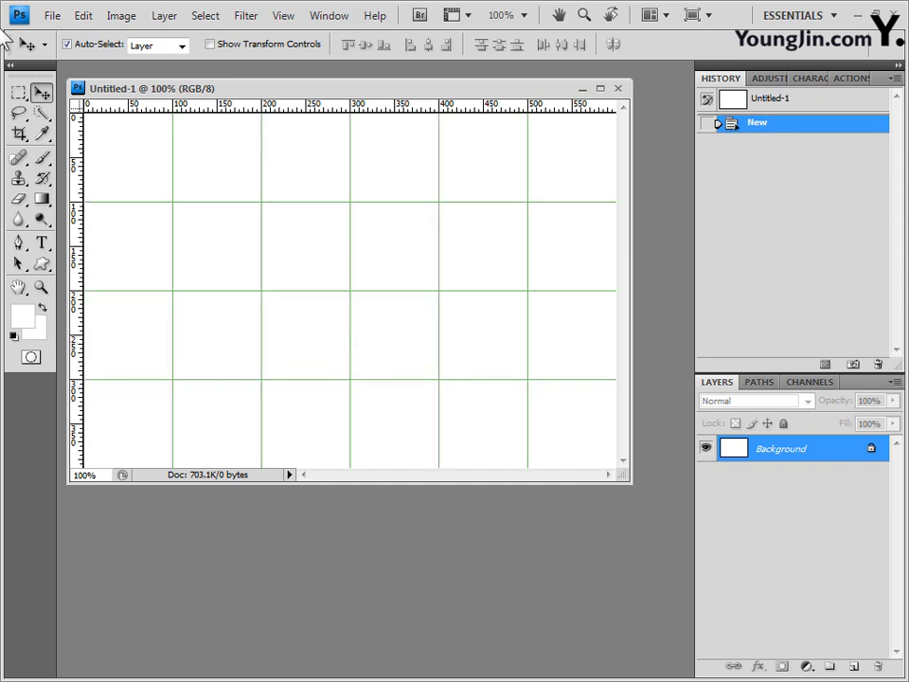
left_click(53, 17)
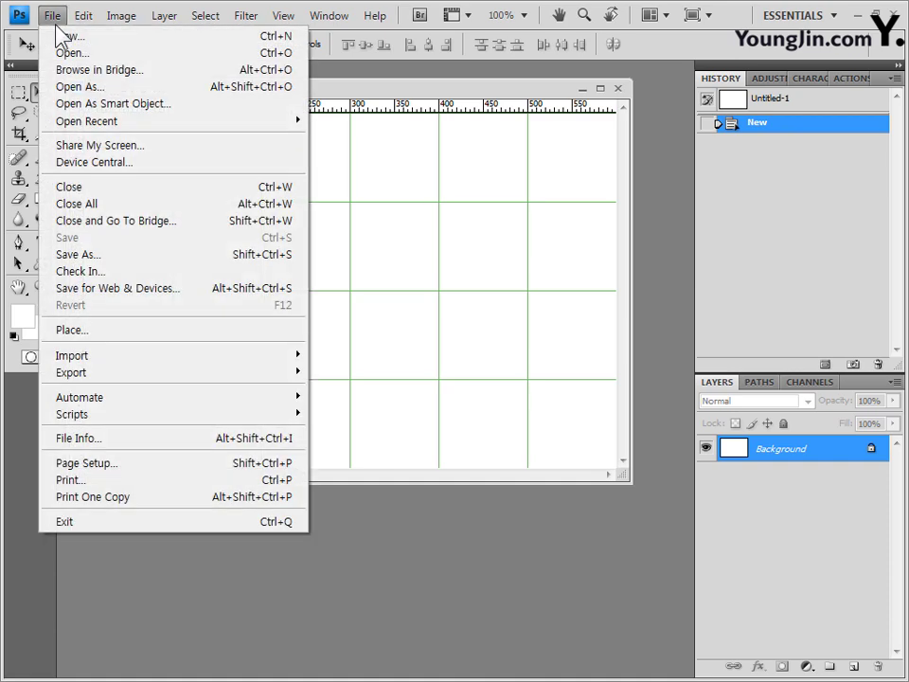
left_click(92, 256)
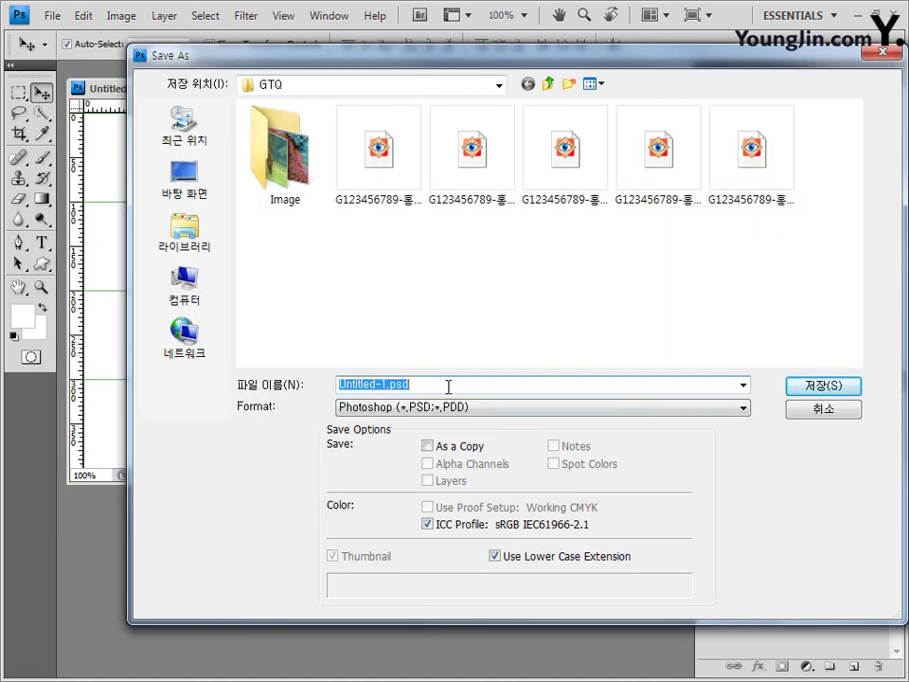
type("G123456789-홍길동-")
type("4")
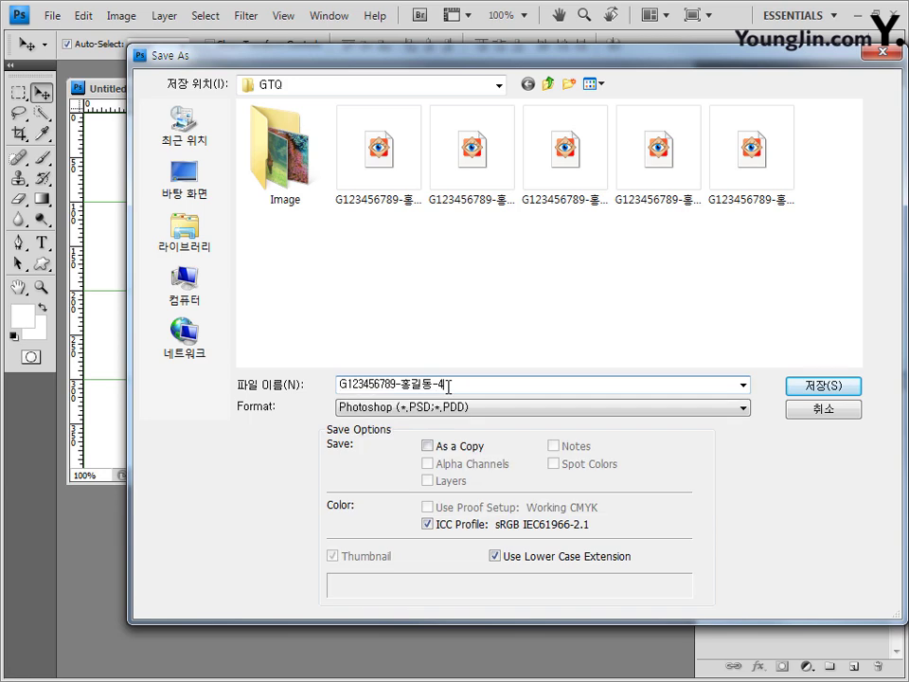
left_click(831, 390)
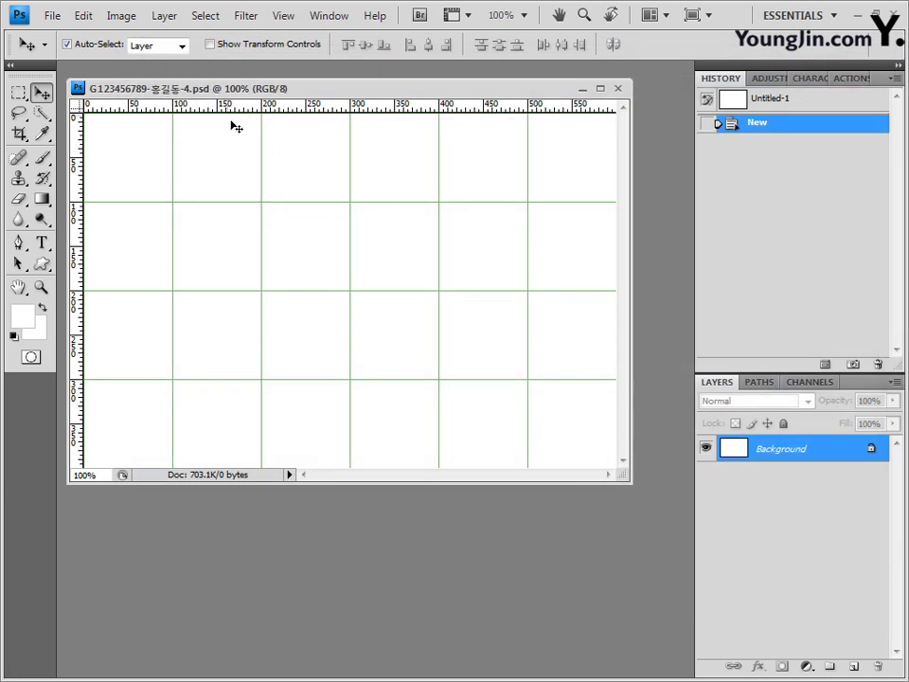
- Open 2급-9.jpg from the 기출 유형 문제 1회 folder and copy the whole picture into the new document as a layer
key("alt+Tab")
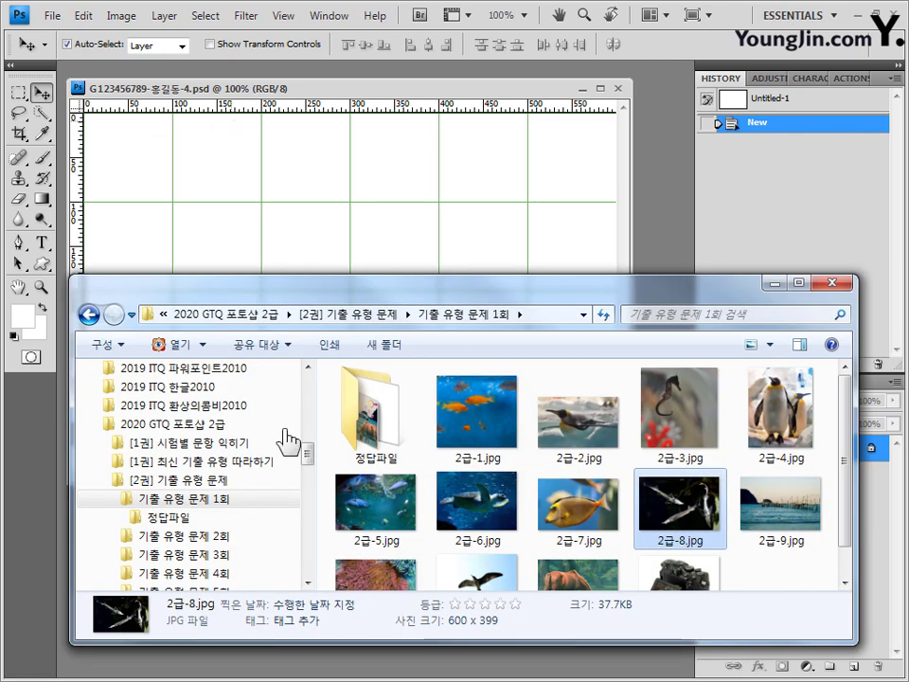
left_click_drag(812, 528, 668, 251)
left_click_drag(487, 74, 539, 211)
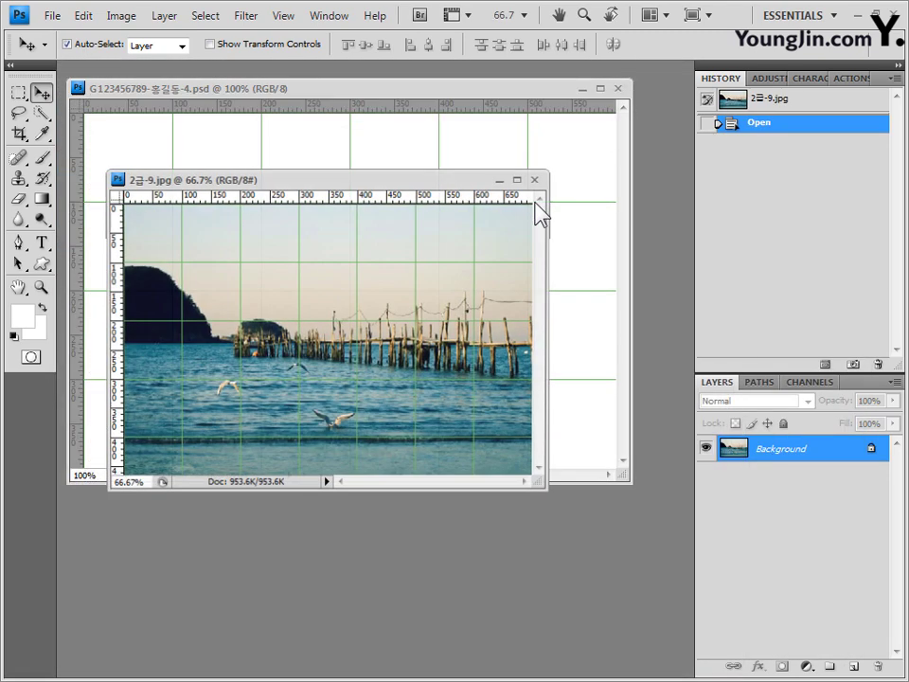
key("ctrl+a")
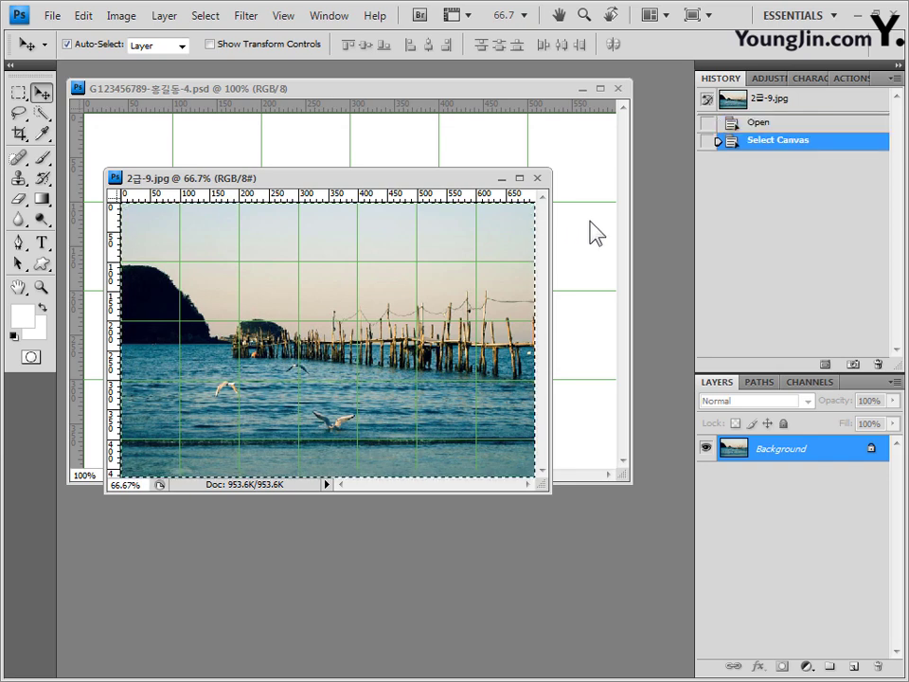
left_click(537, 179)
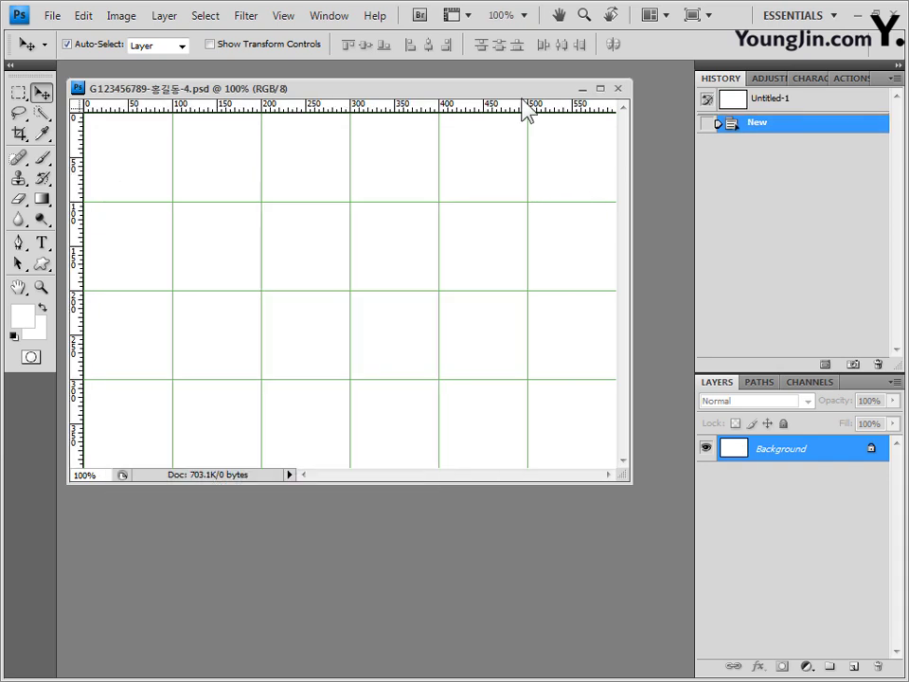
key("ctrl+v")
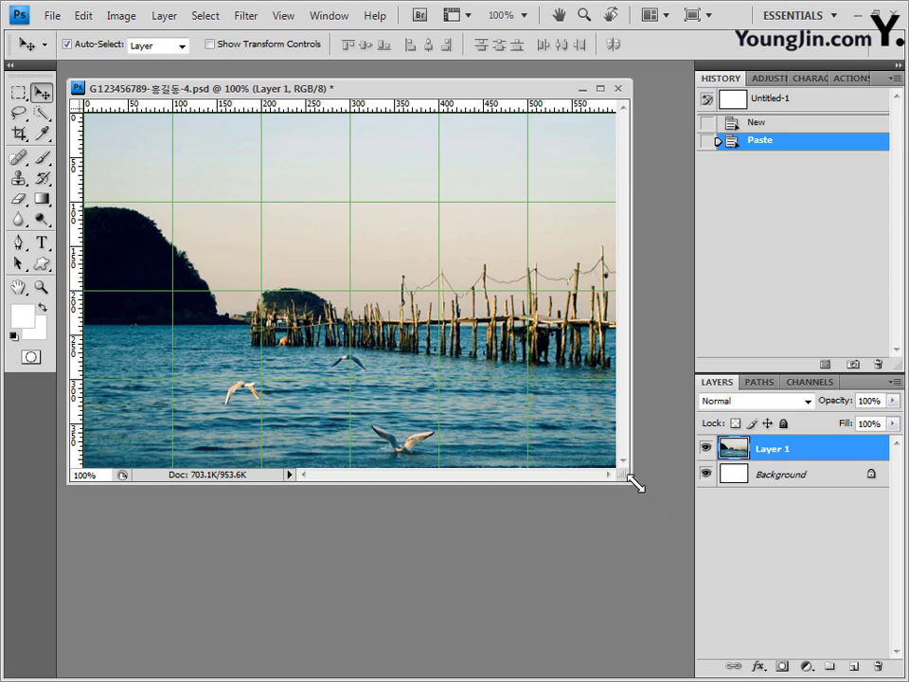
- Flip the pasted seascape horizontally and position it at X 325 px, Y 167.5 px with Free Transform
key("alt+F9")
key("ctrl+t")
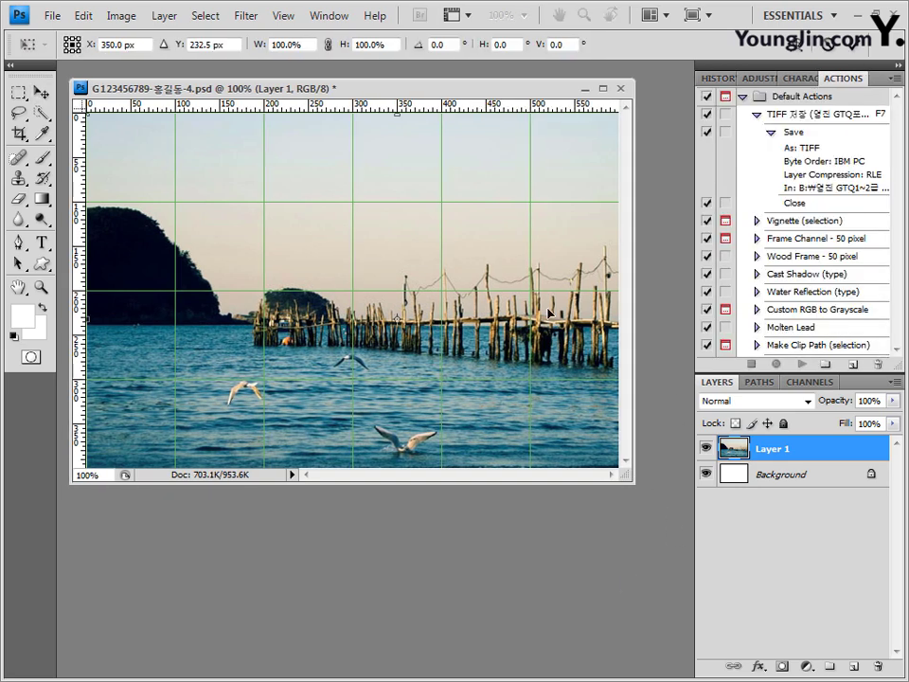
right_click(478, 229)
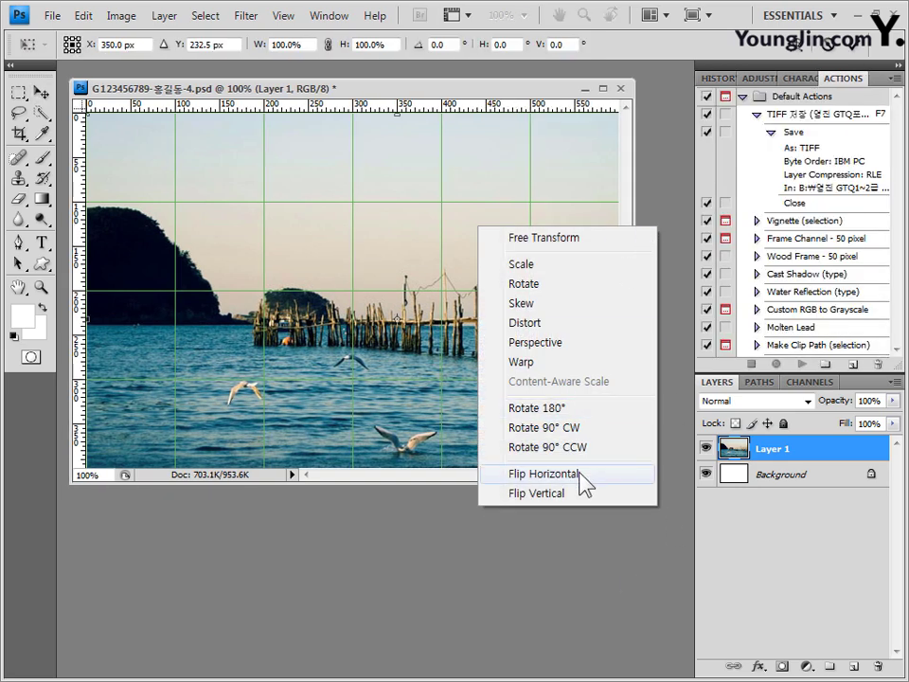
left_click(531, 474)
left_click_drag(635, 482, 712, 630)
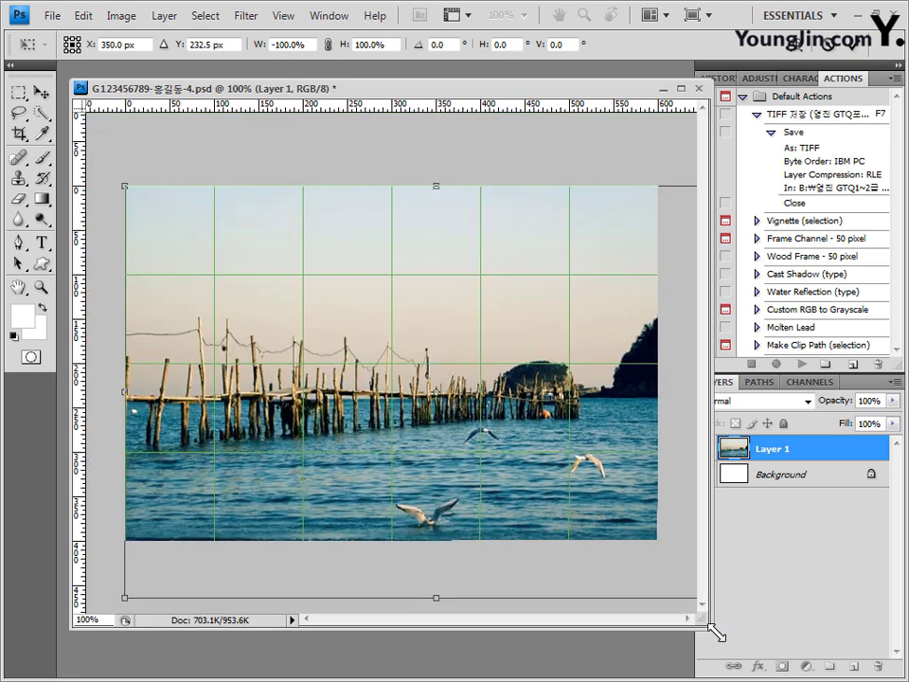
left_click_drag(620, 441, 569, 388)
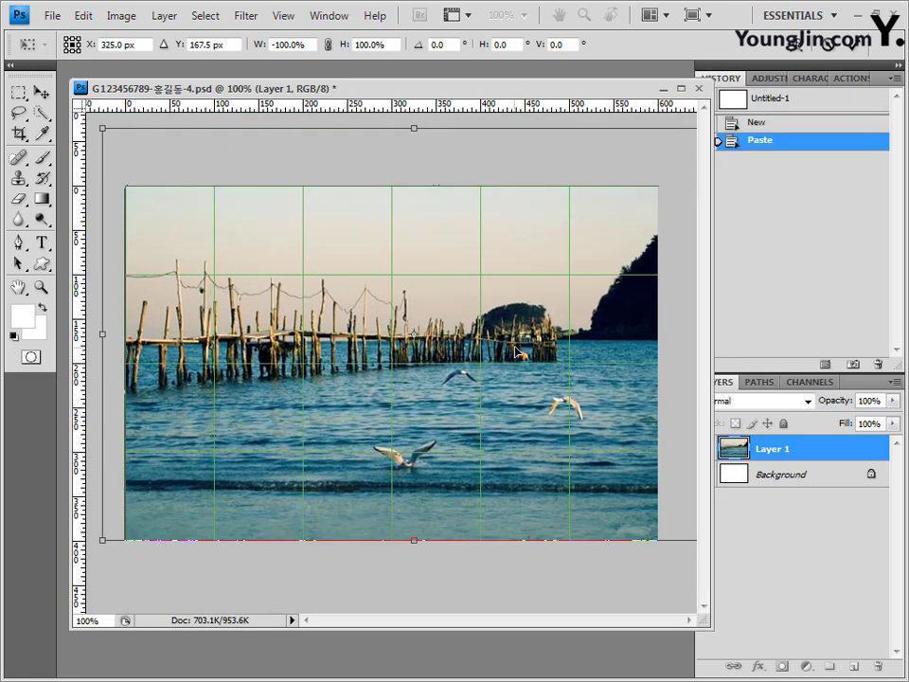
key("Return")
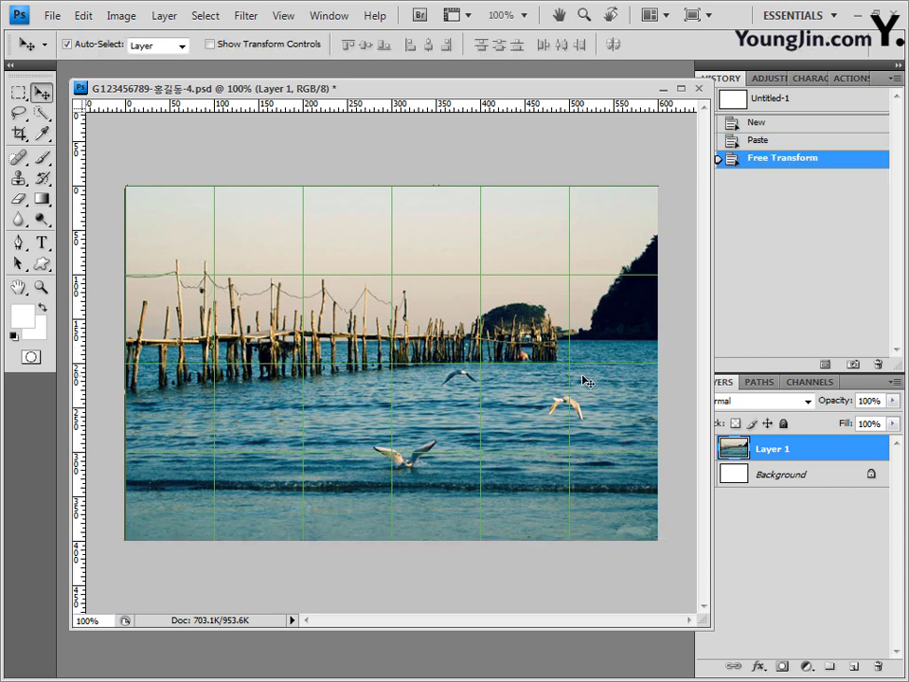
- Apply the Facet pixelate filter to the flipped seascape layer
key("ctrl+minus")
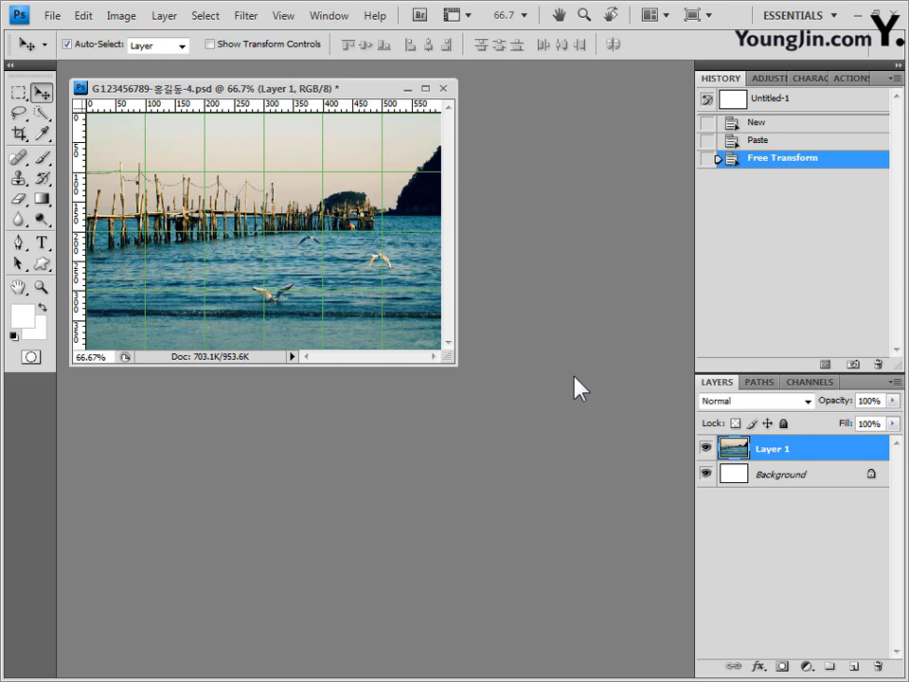
key("ctrl+plus")
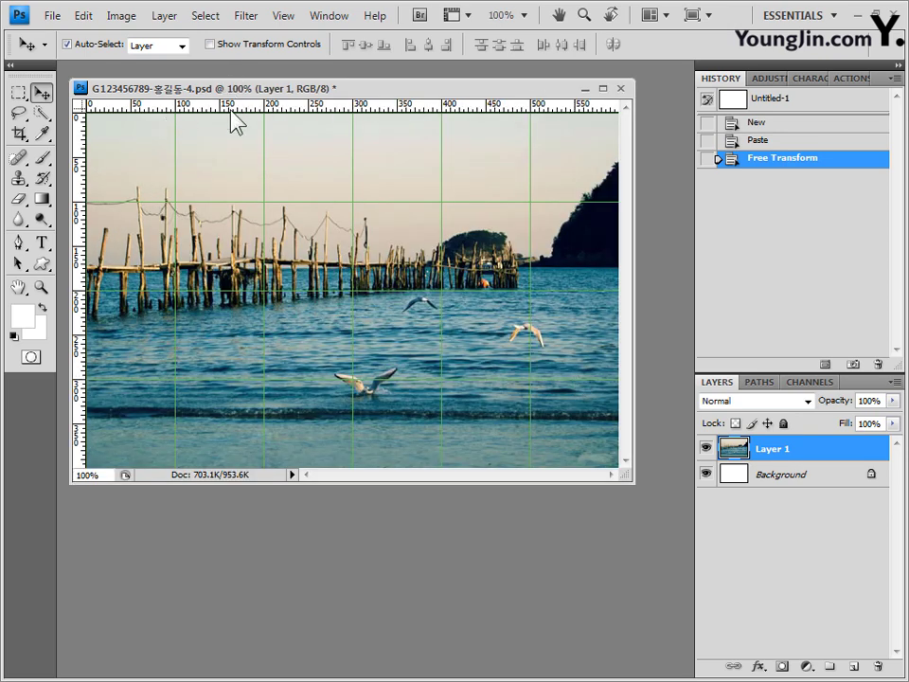
left_click(248, 16)
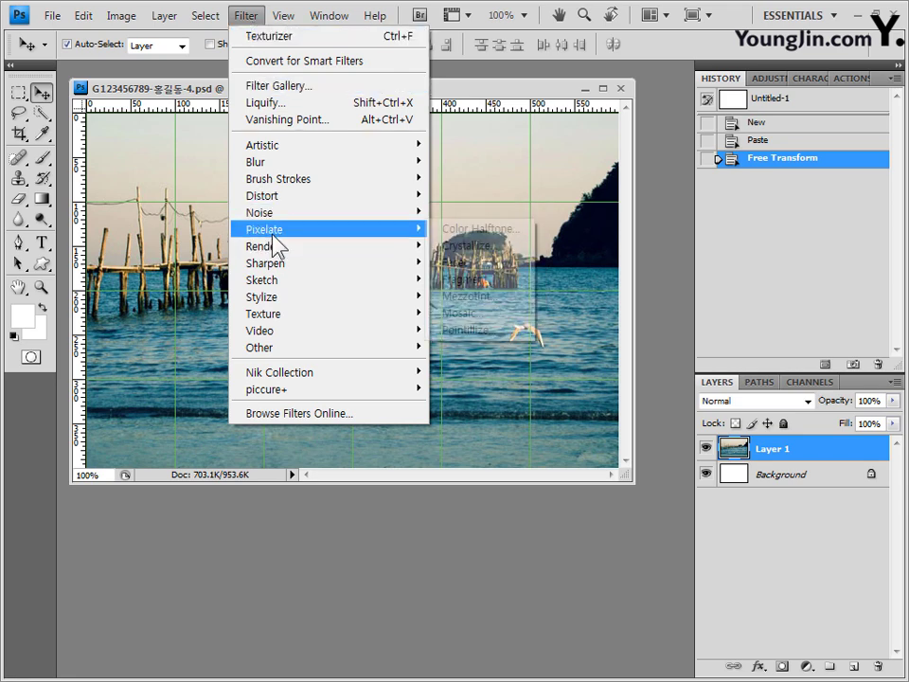
mouse_move(388, 232)
left_click(488, 263)
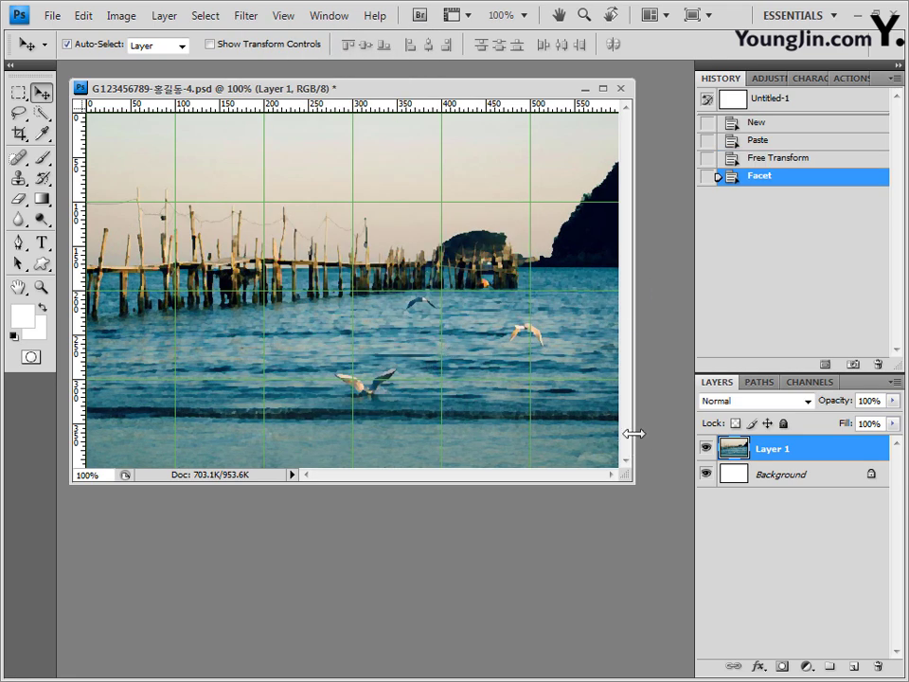
- Open 2급-10.jpg from the 기출 유형 문제 1회 folder, copy the whole picture into the composite as a layer and close the source
key("alt+Tab")
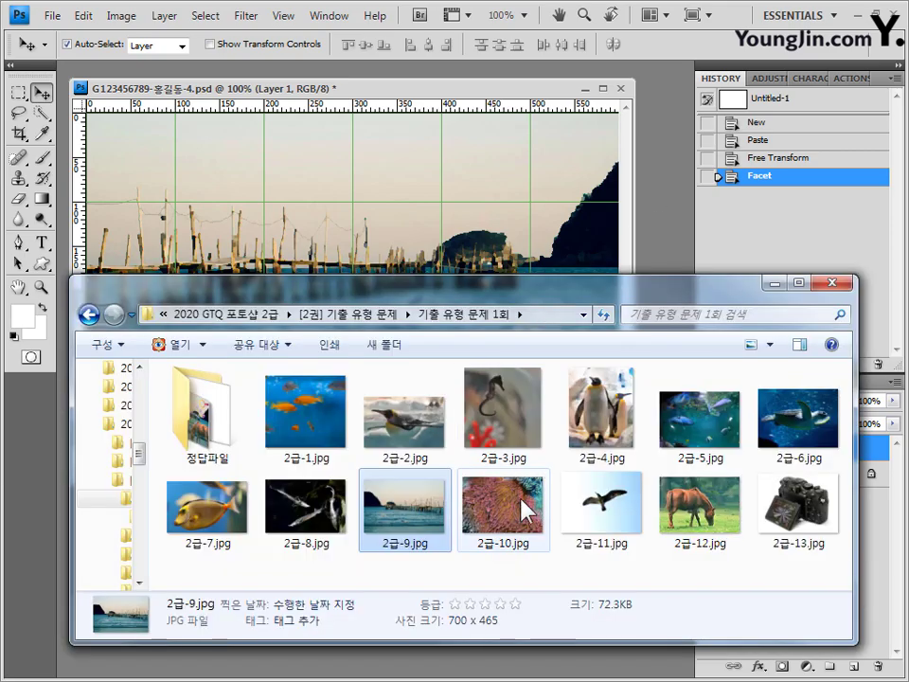
left_click_drag(516, 525, 673, 241)
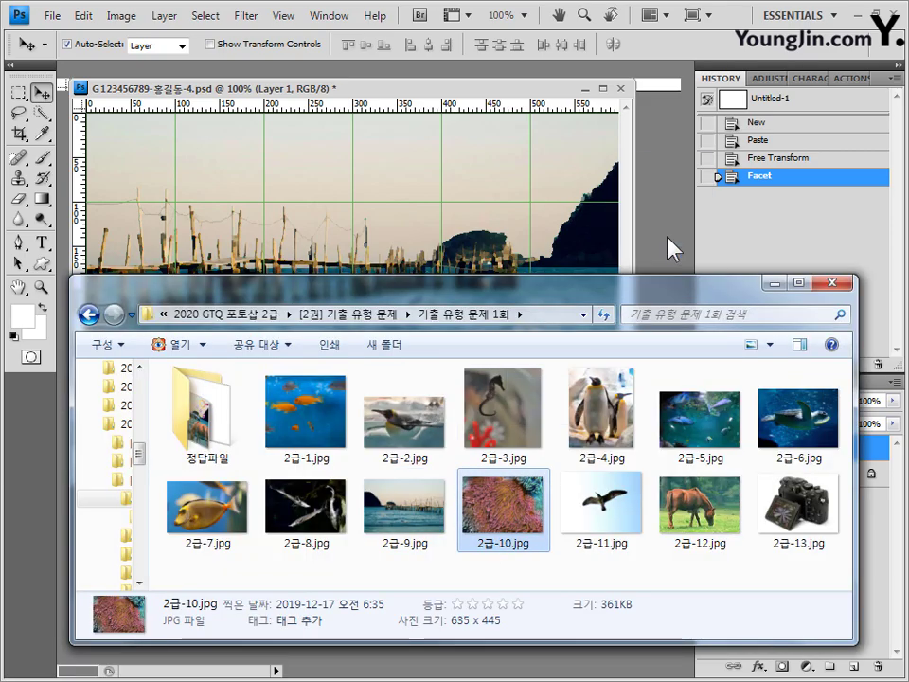
key("ctrl+a")
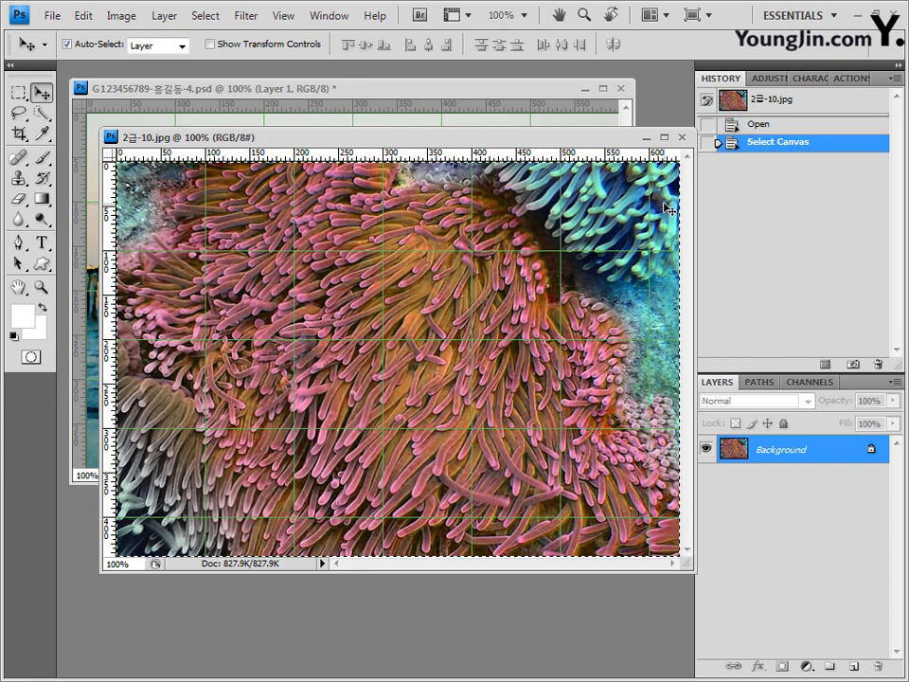
left_click(546, 85)
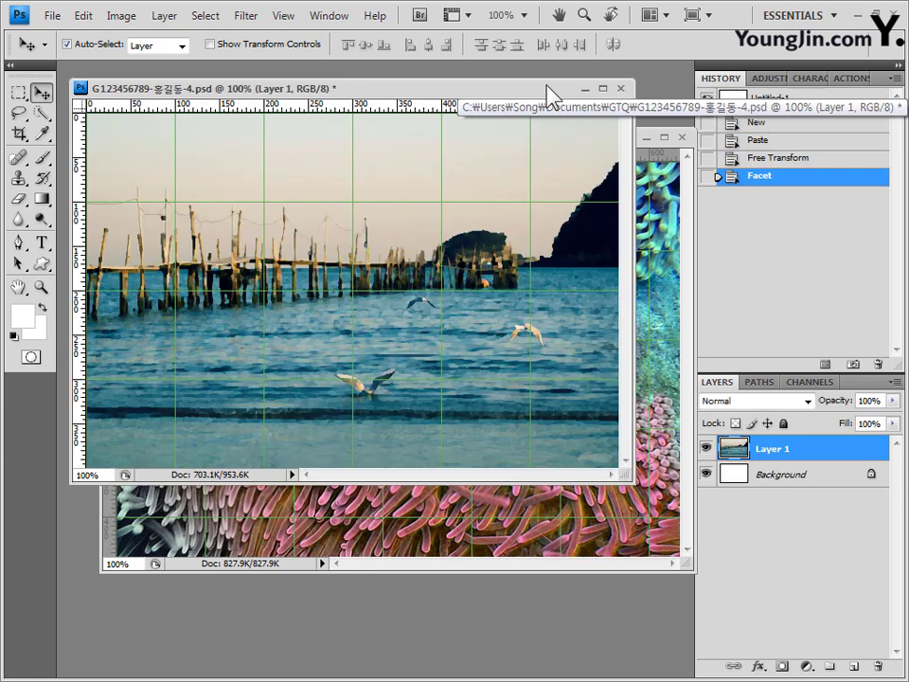
key("ctrl+v")
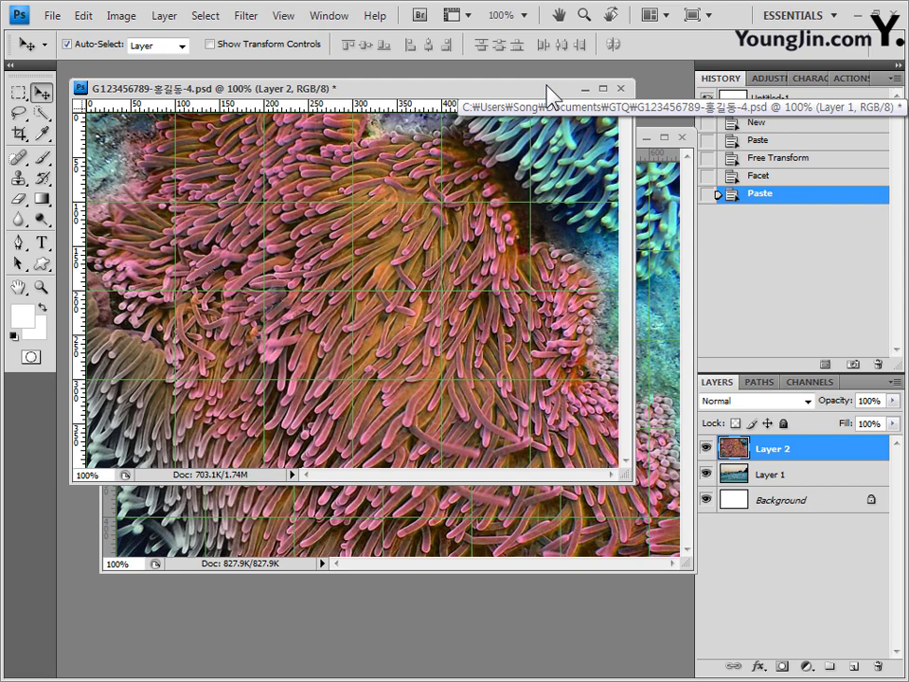
left_click(681, 137)
- Flip the pasted coral picture horizontally and position it at X 121 px, Y 177.5 px with Free Transform
key("ctrl+t")
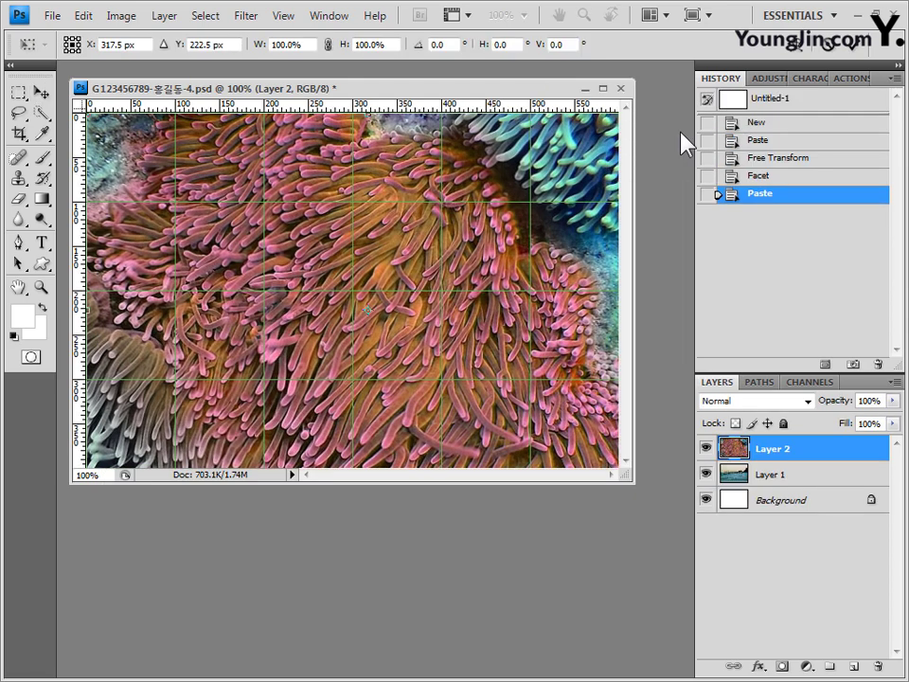
right_click(483, 154)
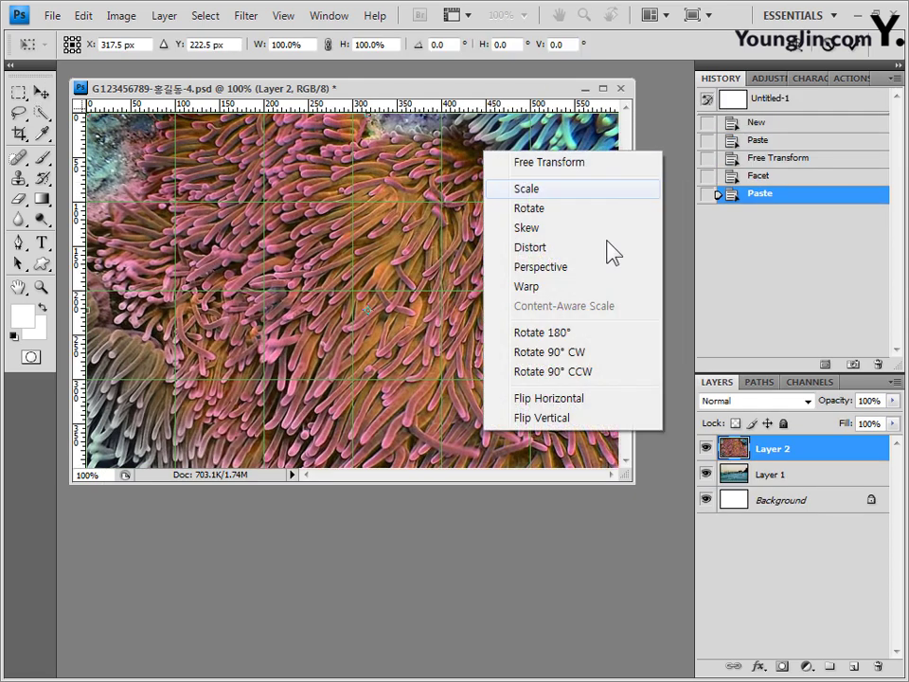
left_click(601, 398)
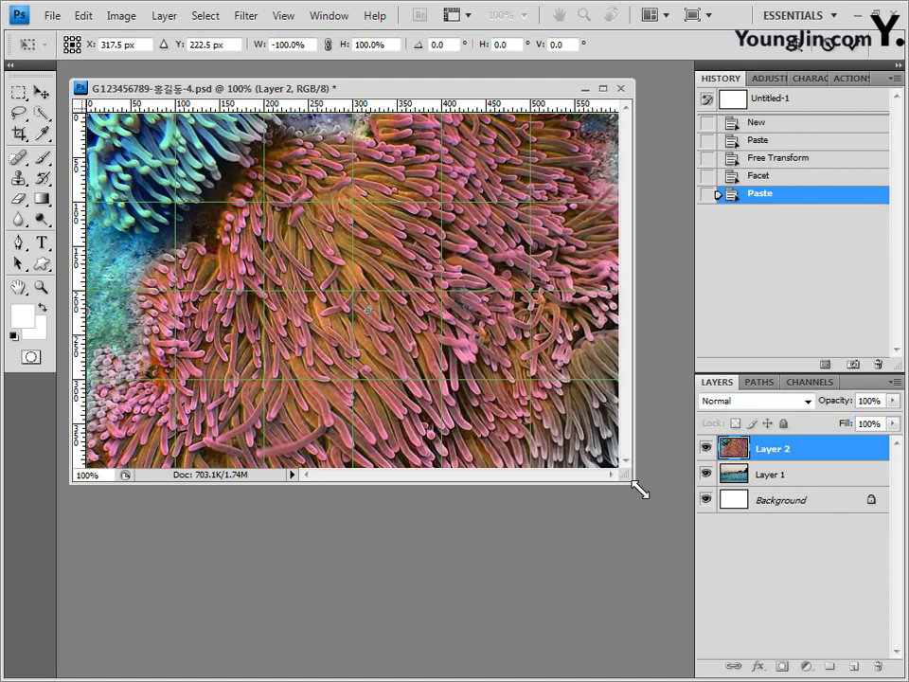
left_click_drag(634, 482, 721, 642)
left_click_drag(579, 458, 455, 418)
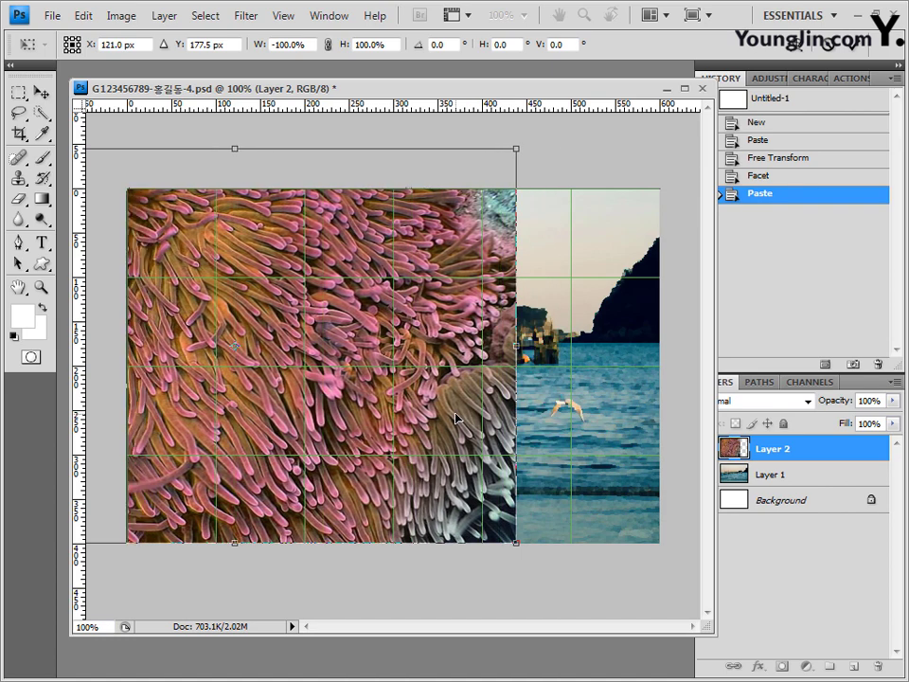
key("Return")
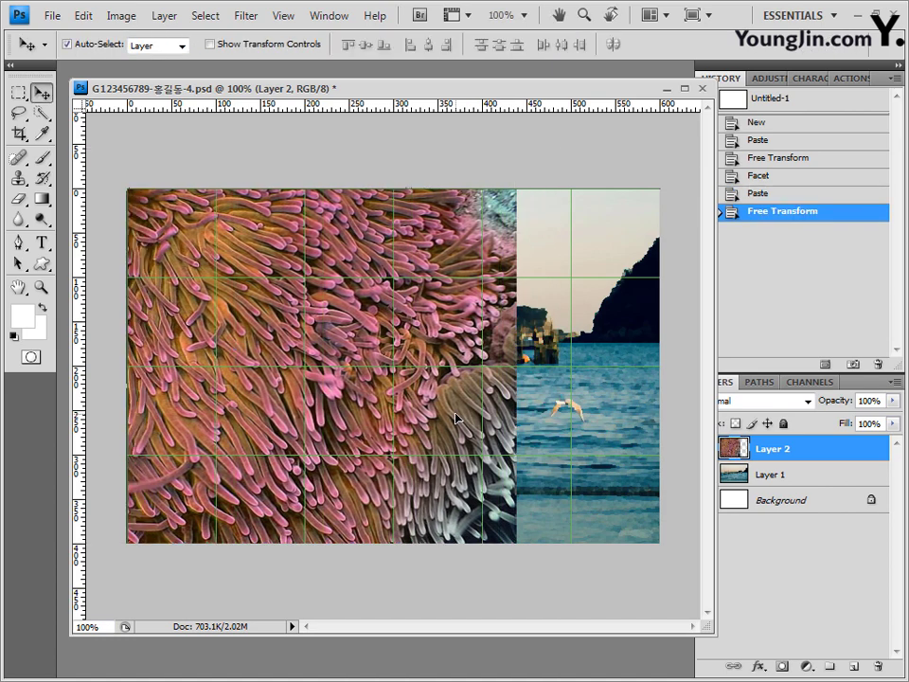
- Apply the artistic Paint Daubs filter to the flipped coral layer
left_click(247, 15)
mouse_move(295, 156)
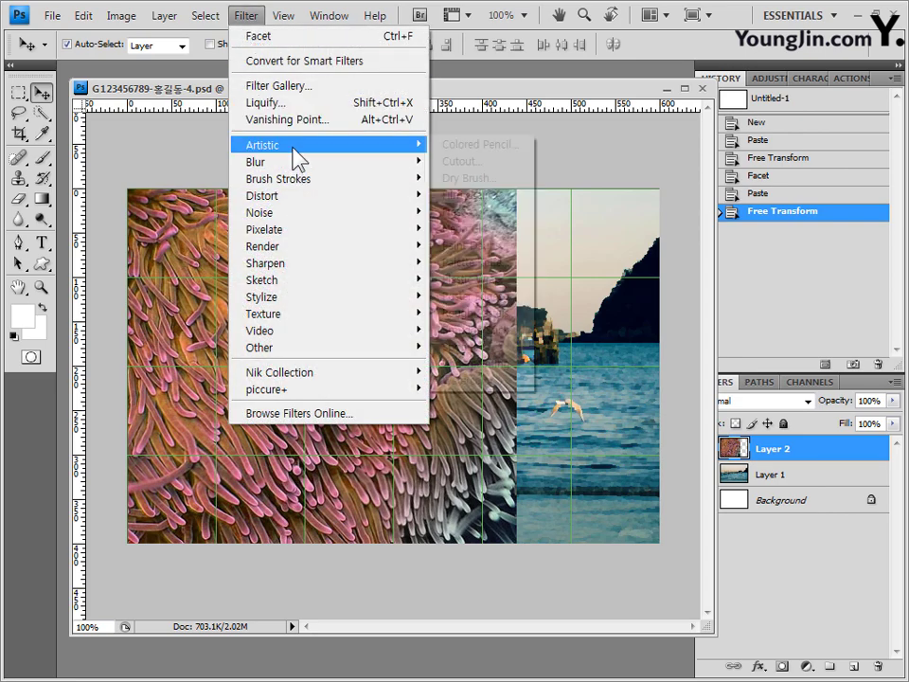
left_click(523, 246)
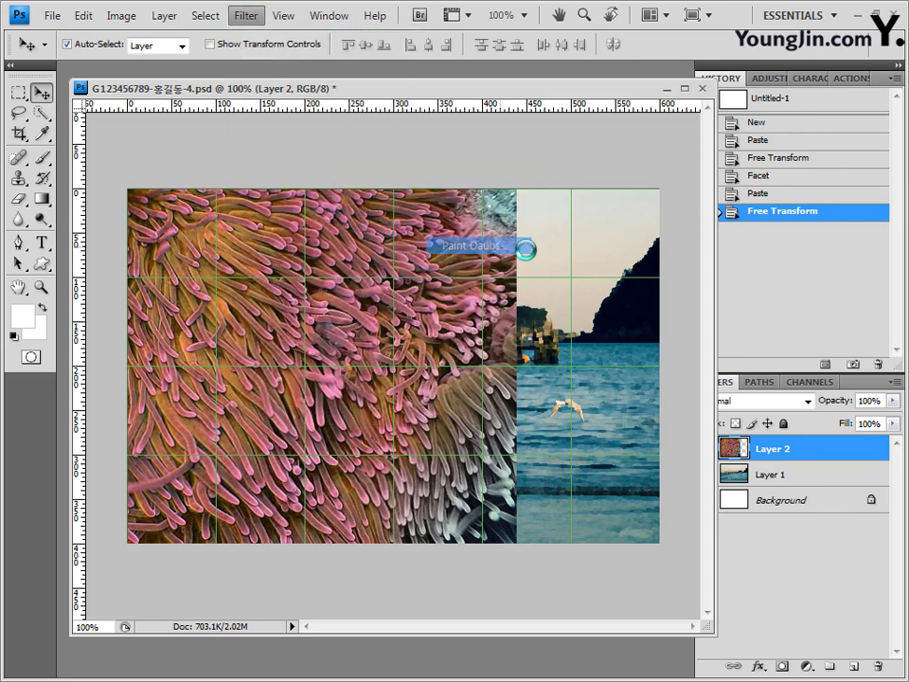
left_click(708, 132)
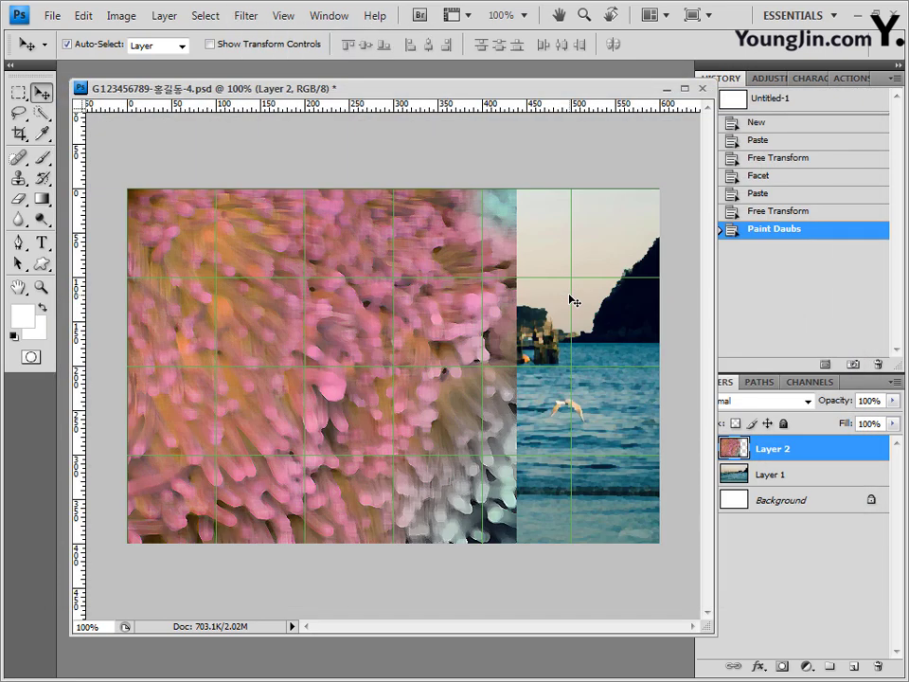
- Add a layer mask to the coral layer and fade it diagonally toward the image's lower right with a linear black-to-white gradient
left_click_drag(714, 628, 653, 567)
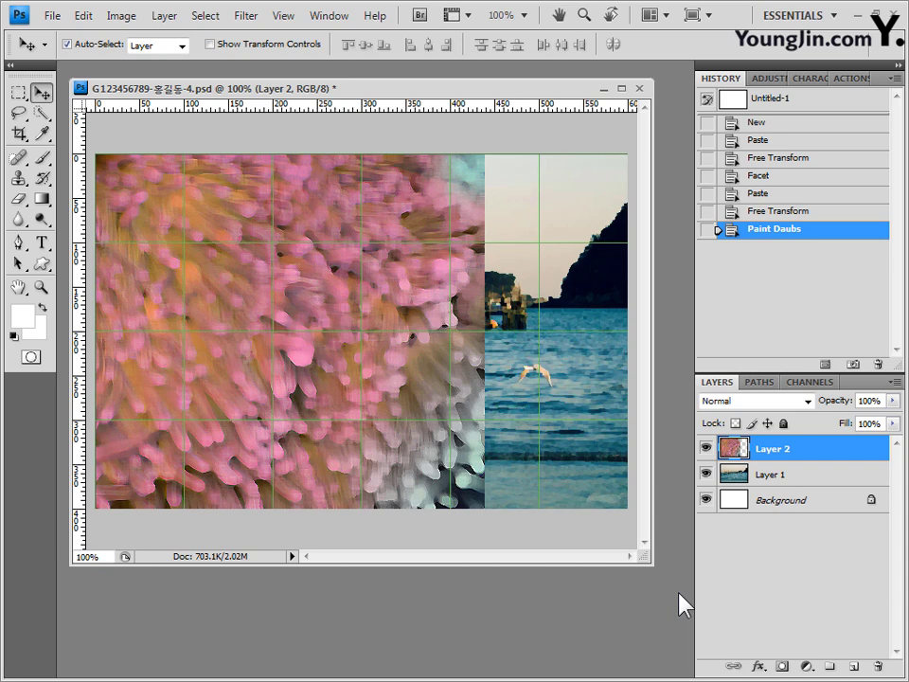
left_click(783, 667)
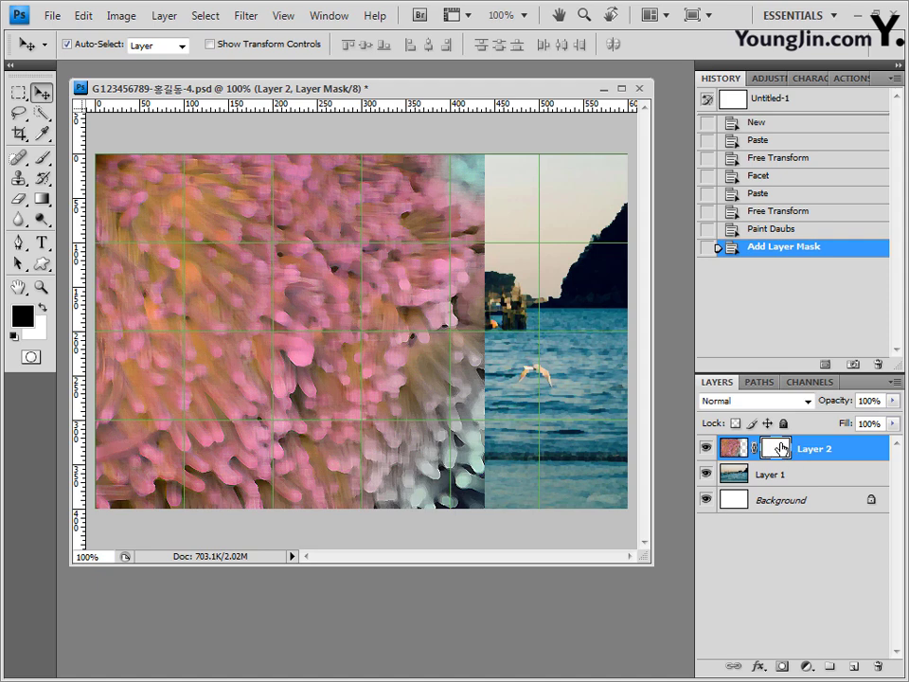
left_click(40, 200)
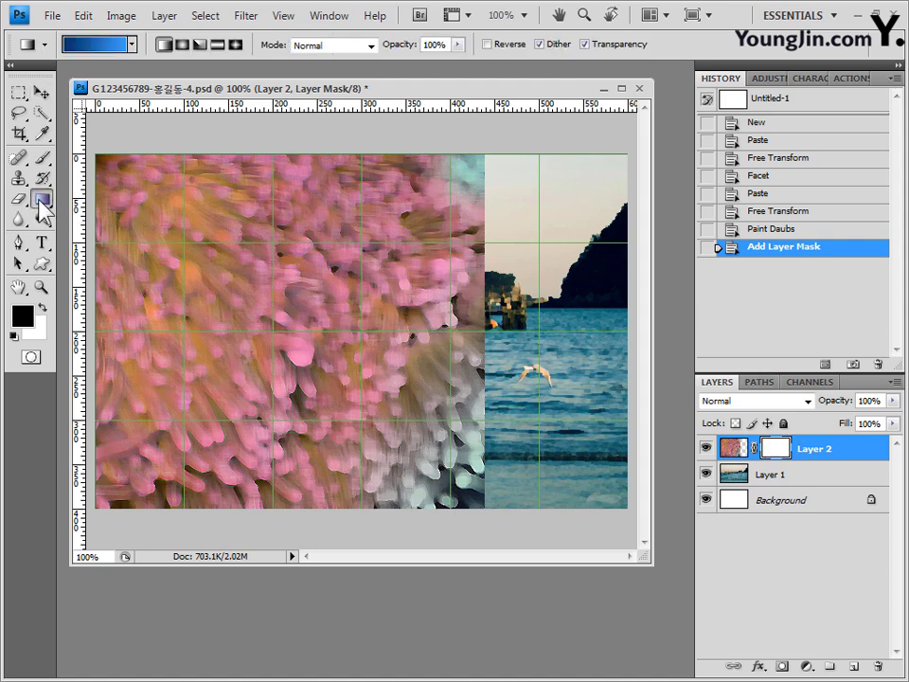
left_click(132, 45)
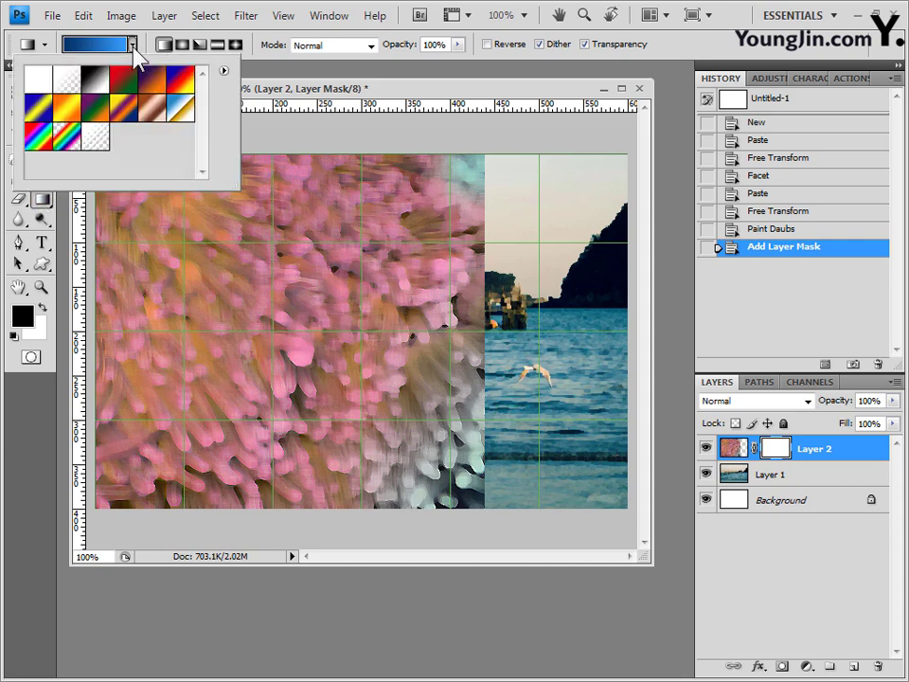
left_click(98, 87)
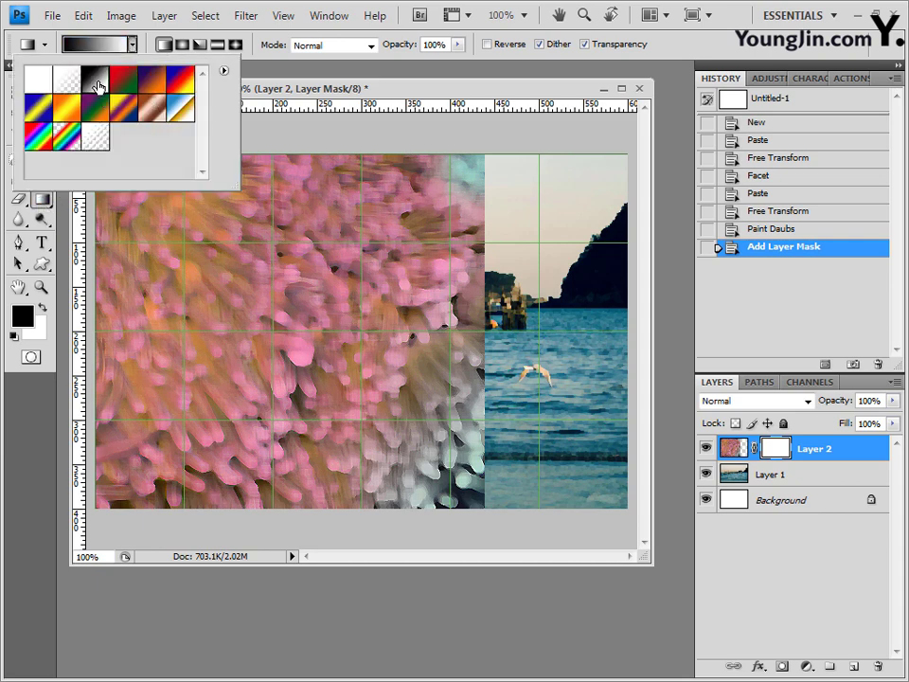
left_click(239, 79)
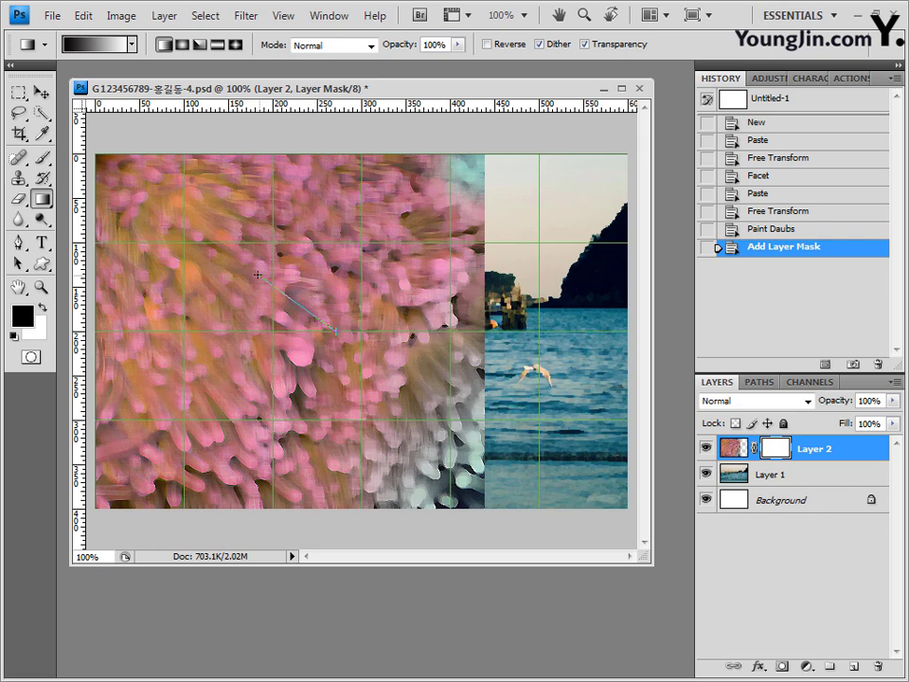
left_click_drag(256, 275, 184, 197)
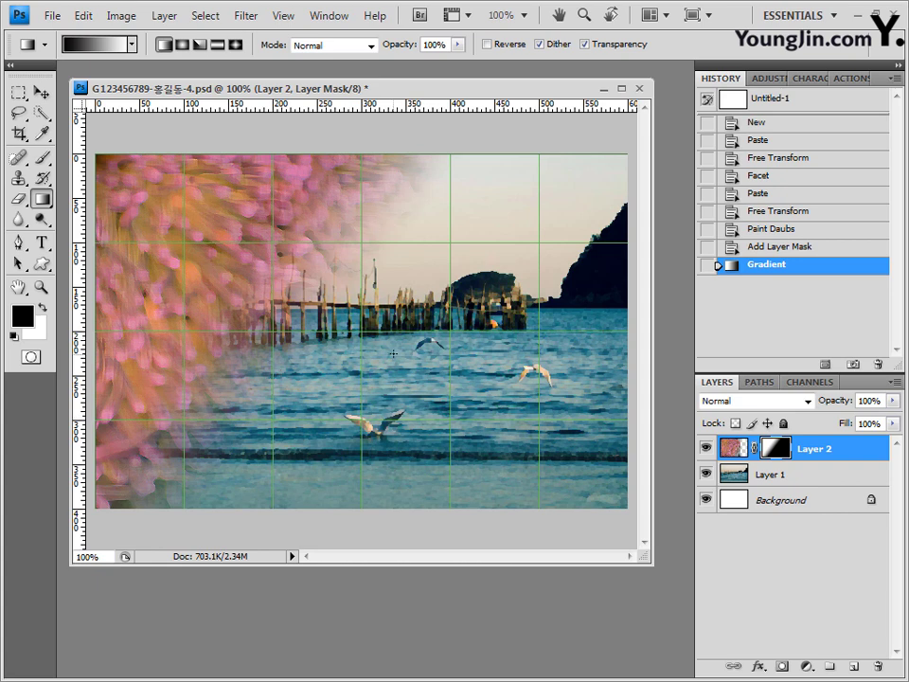
left_click(783, 248)
left_click(785, 267)
- Open 2급-11.jpg from the 기출 유형 문제 1회 folder in its own window and hide the grid on it
key("alt+Tab")
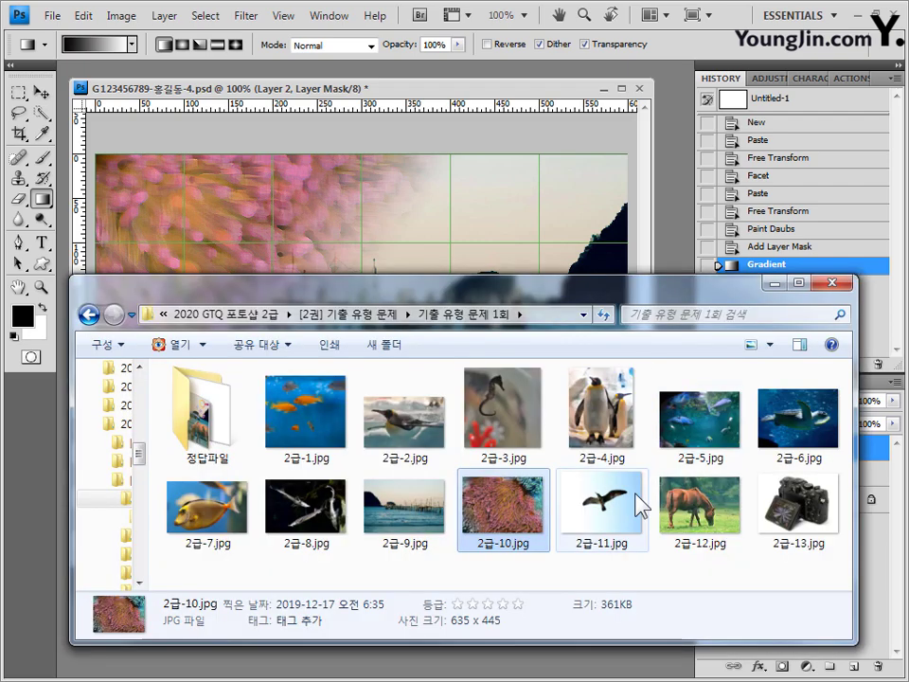
left_click_drag(640, 502, 674, 257)
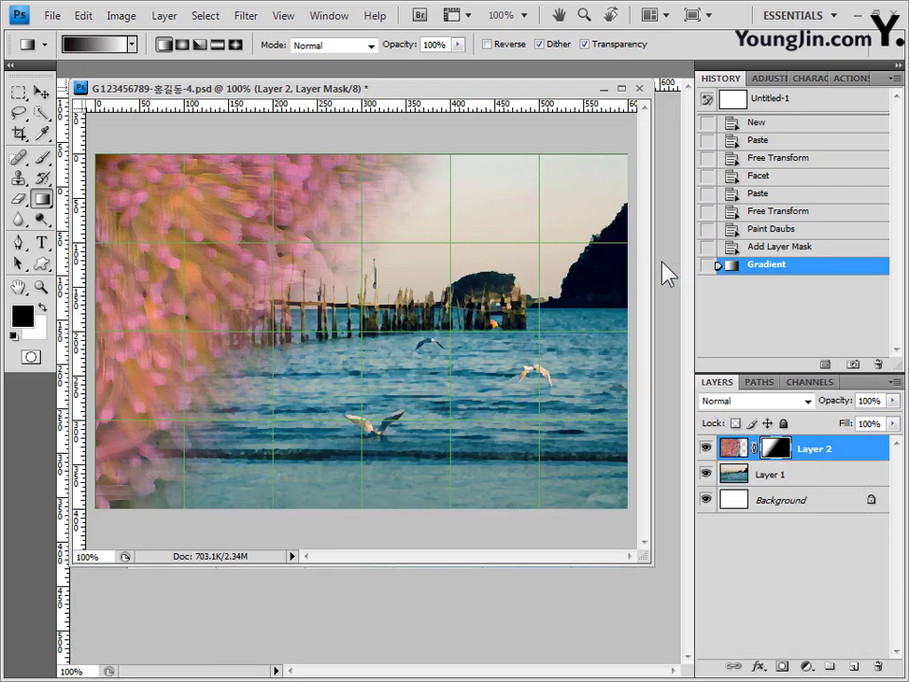
left_click_drag(197, 64, 324, 215)
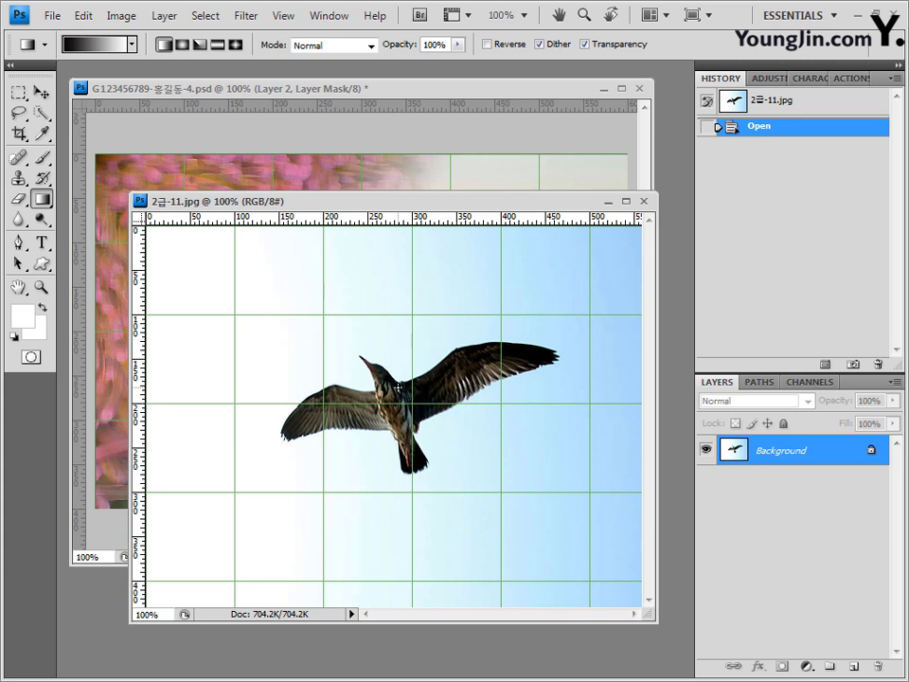
key("ctrl+apostrophe")
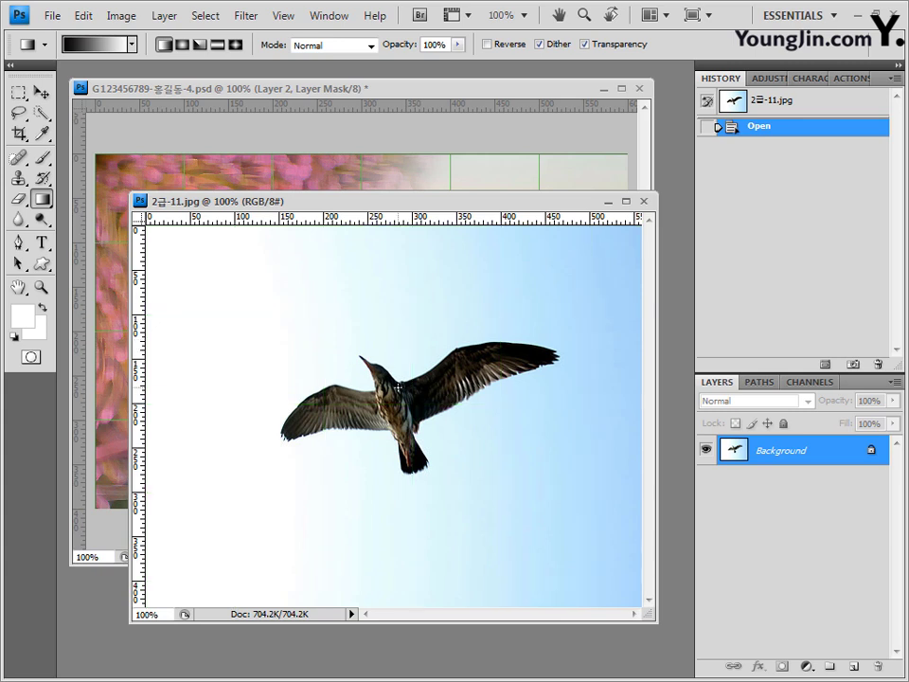
- Select the whole flying bird using Quick Selection with a 9 px brush and copy it into the composite as a layer
left_click(43, 114)
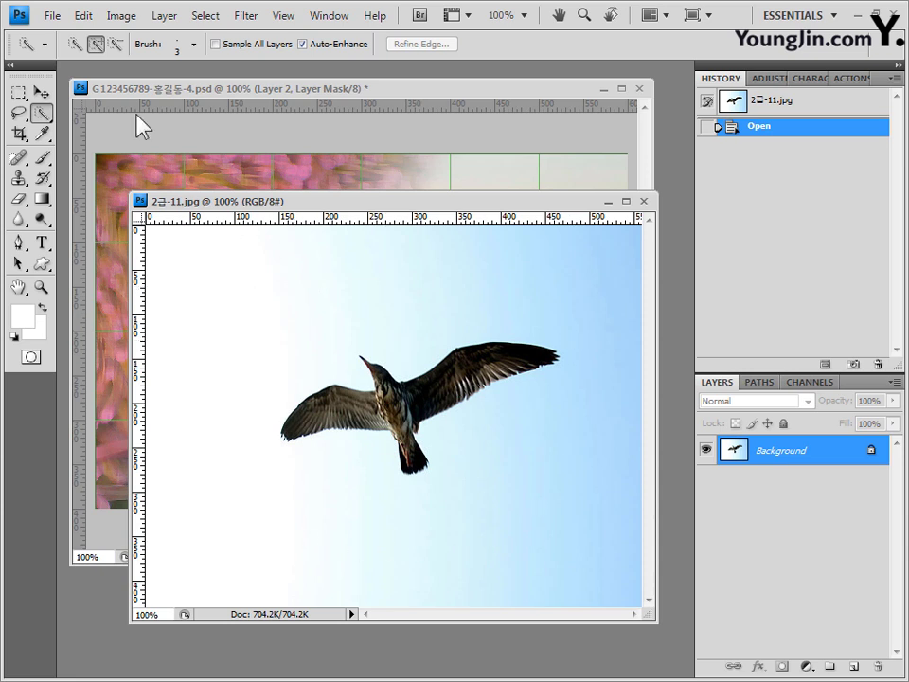
left_click(195, 44)
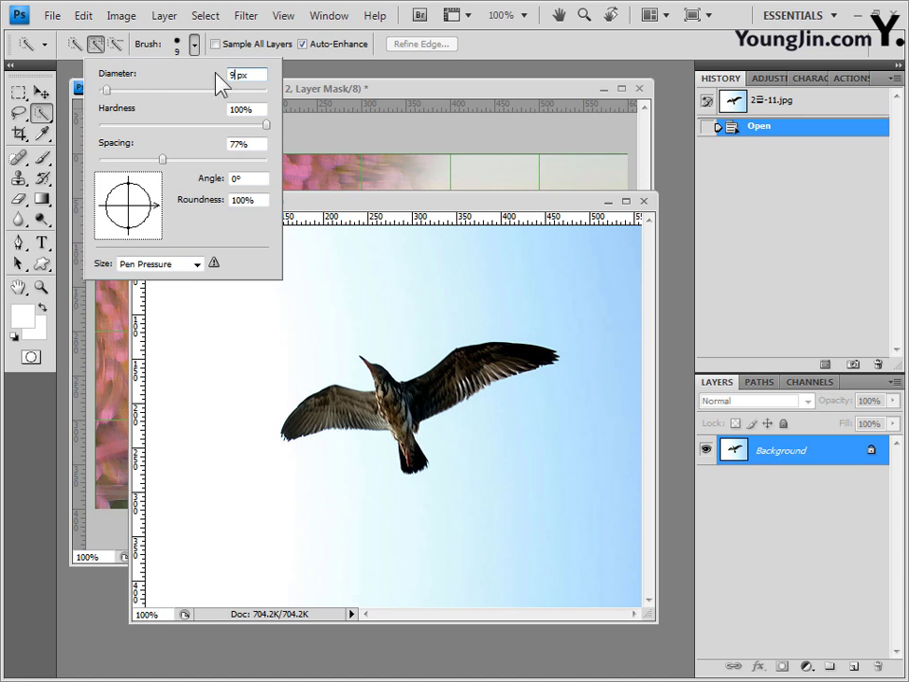
left_click(474, 75)
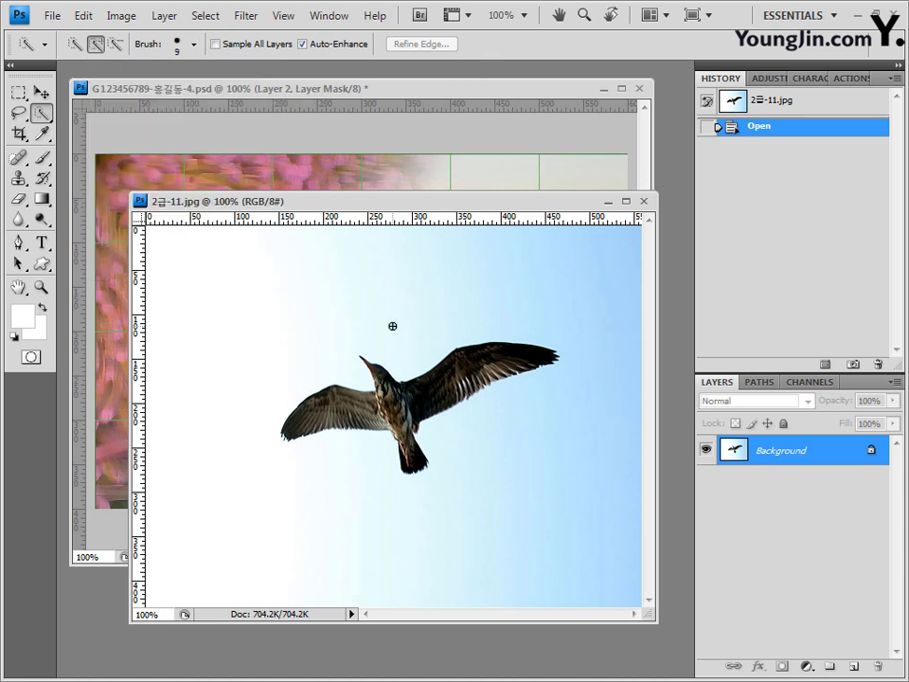
left_click_drag(371, 368, 413, 462)
mouse_move(312, 409)
left_mouse_down()
mouse_move(530, 360)
mouse_move(484, 439)
left_mouse_up()
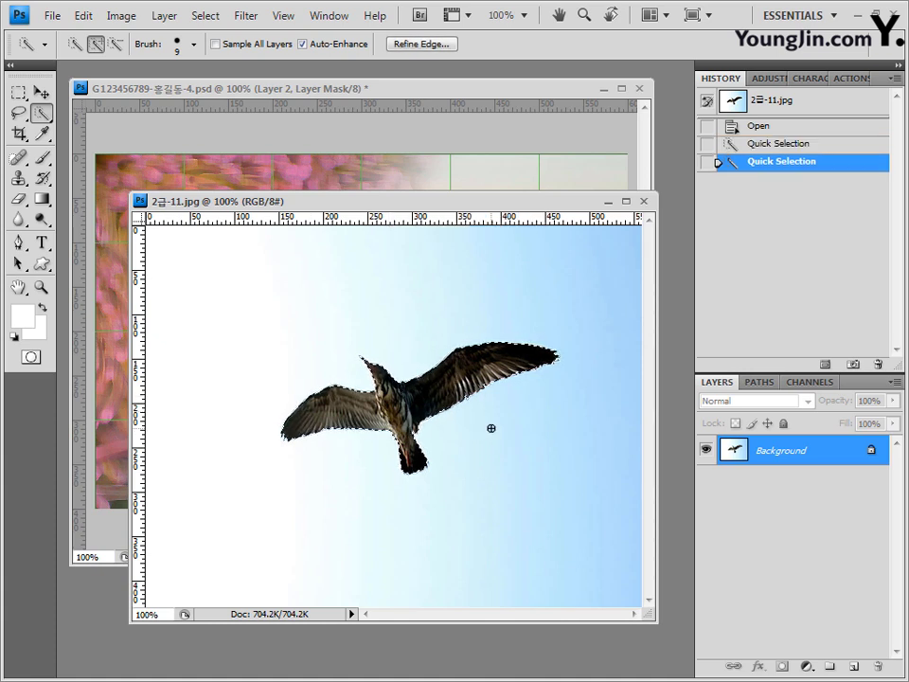
left_click(525, 96)
key("ctrl+v")
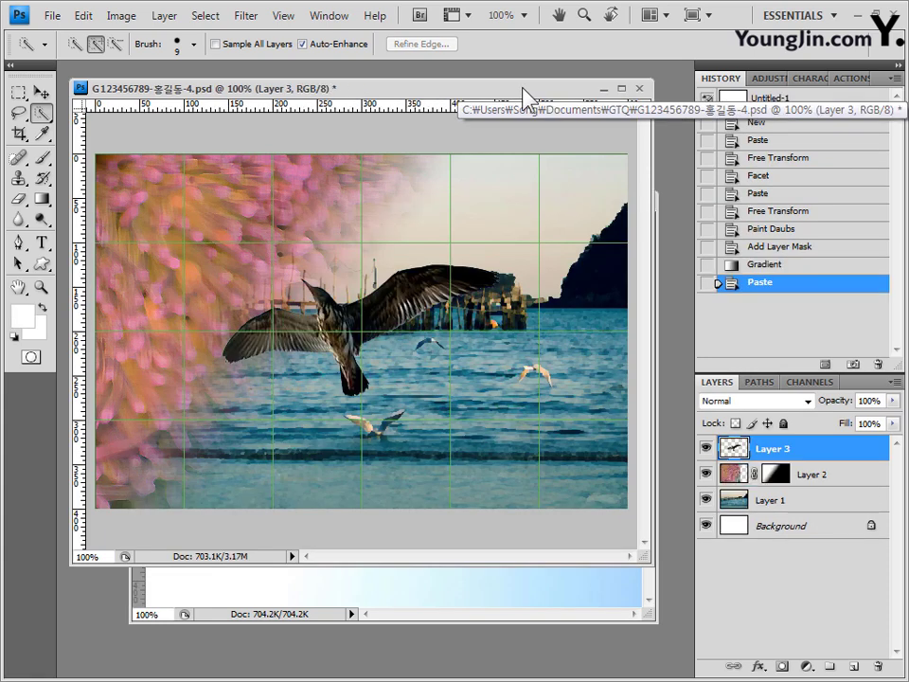
- Flip the bird horizontally, scale it to about 70%, rotate it about 31° clockwise and place it at about X 194 px, Y 133 px
key("ctrl+t")
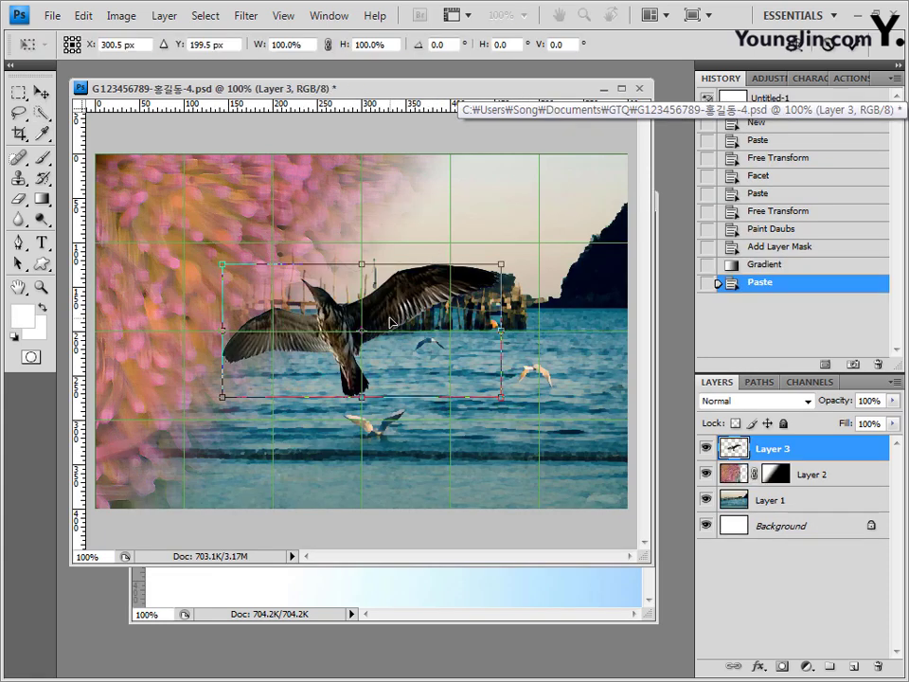
right_click(409, 303)
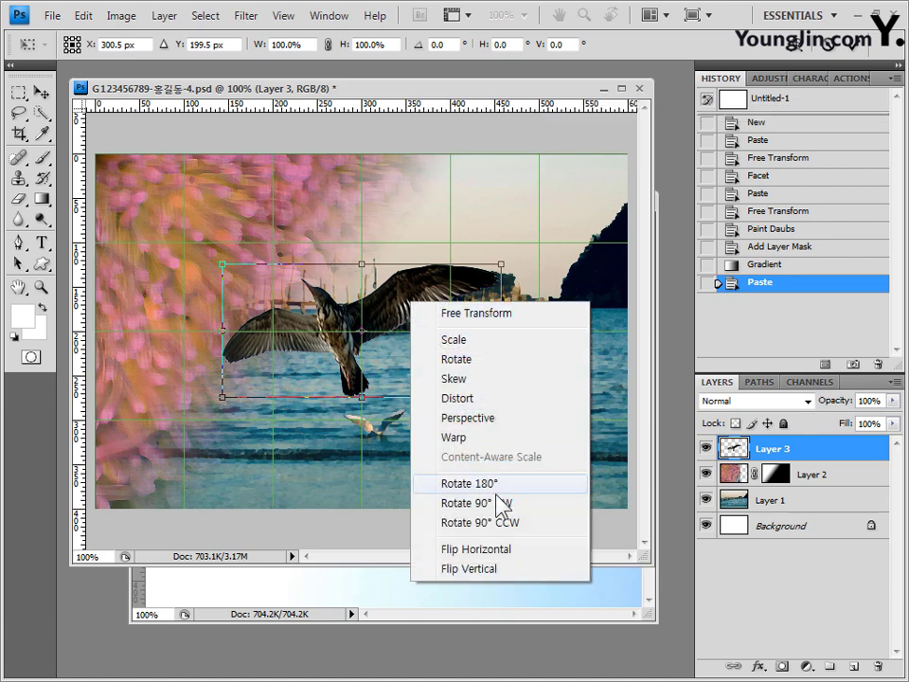
left_click(497, 552)
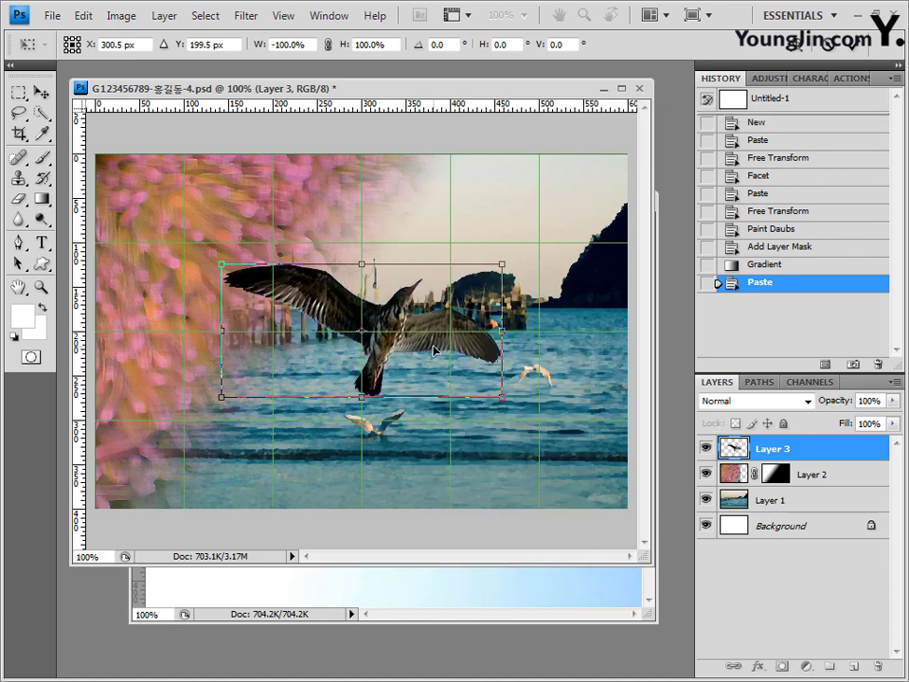
left_click_drag(433, 349, 338, 350)
left_click_drag(458, 332, 450, 385)
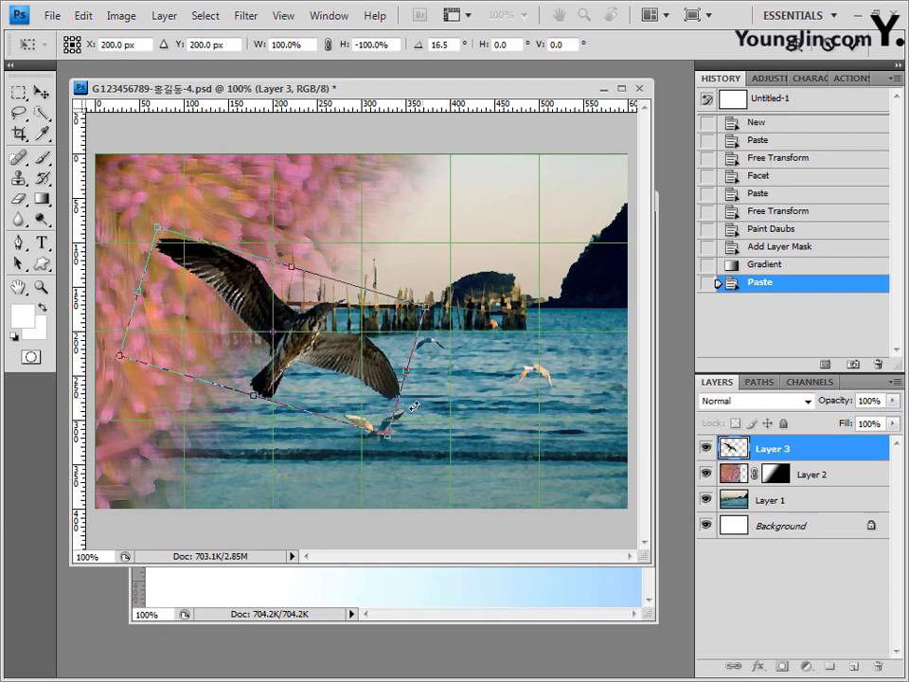
left_click_drag(389, 435, 426, 396)
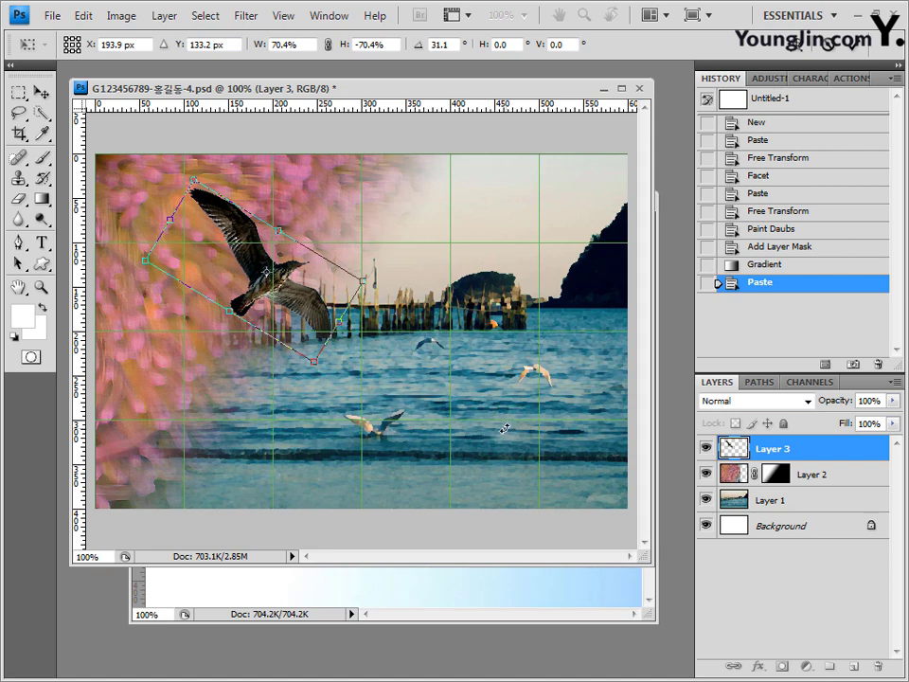
key("Return")
key("w")
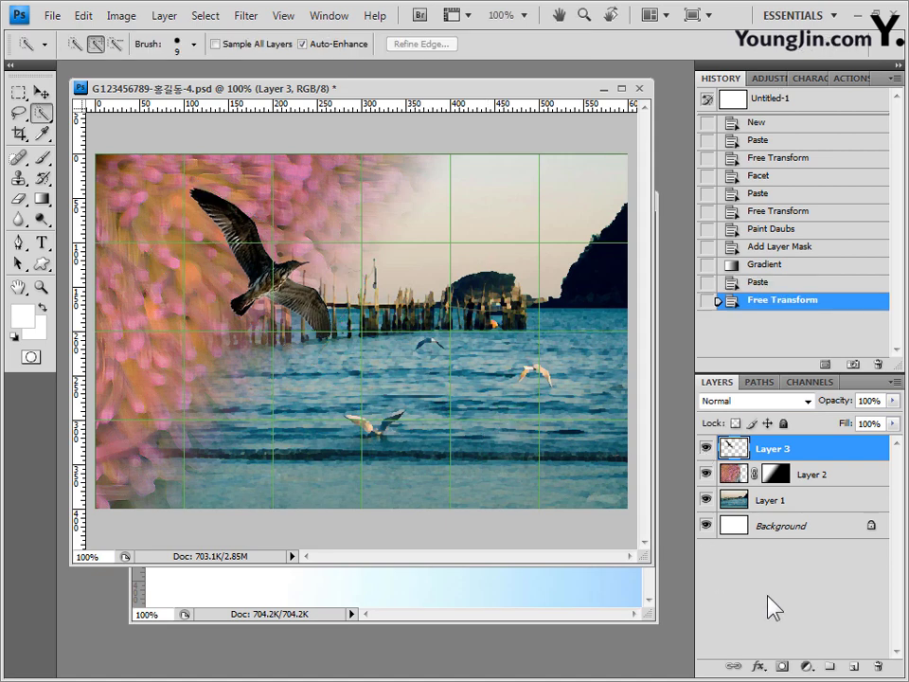
- Give the bird layer an Outer Glow with 75% opacity and 5 px size, and close 2급-11.jpg
left_click(758, 666)
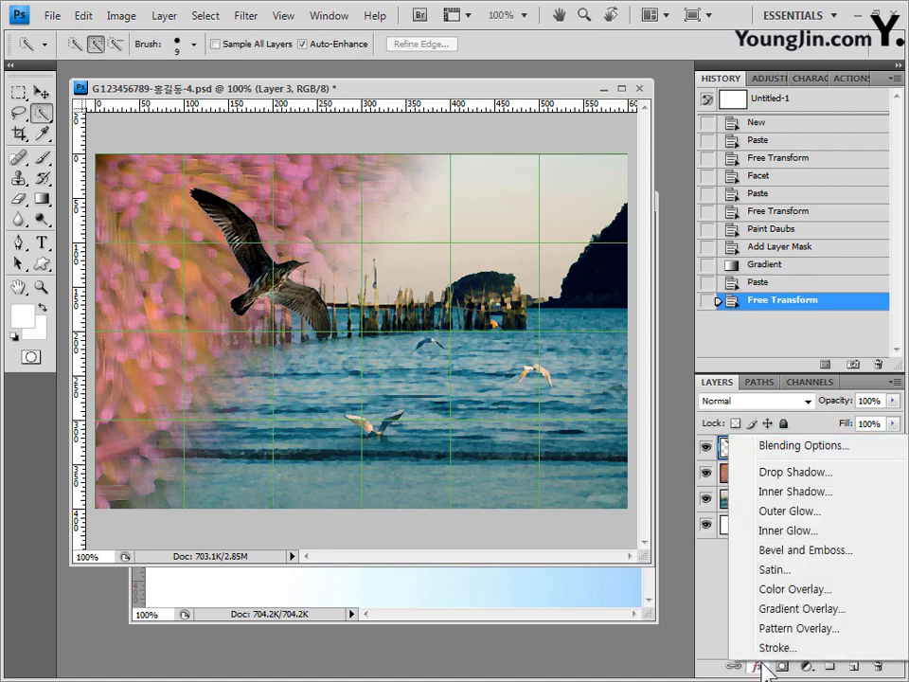
left_click(794, 512)
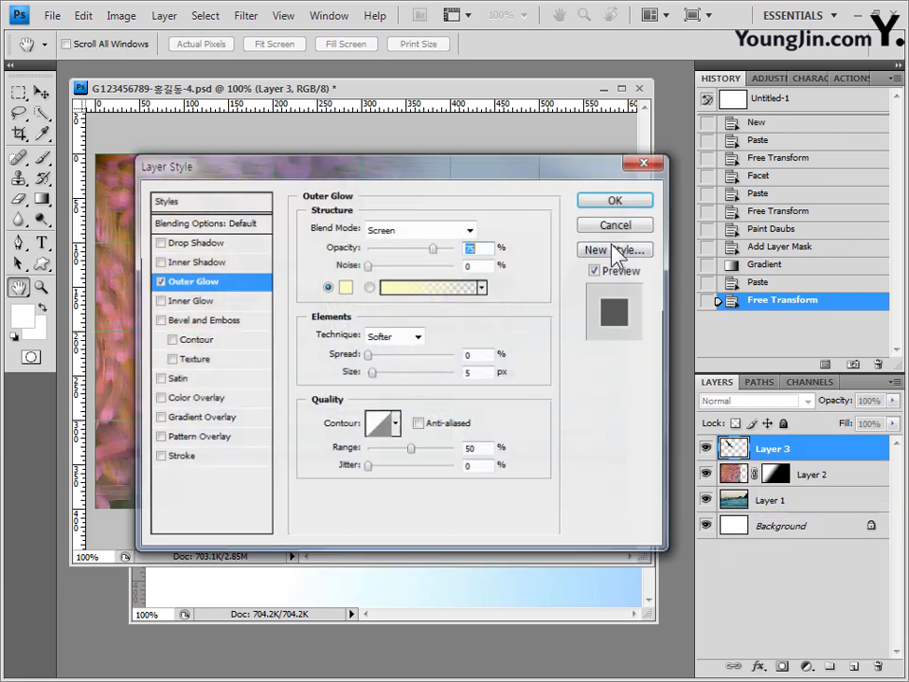
left_click(642, 209)
left_click(653, 615)
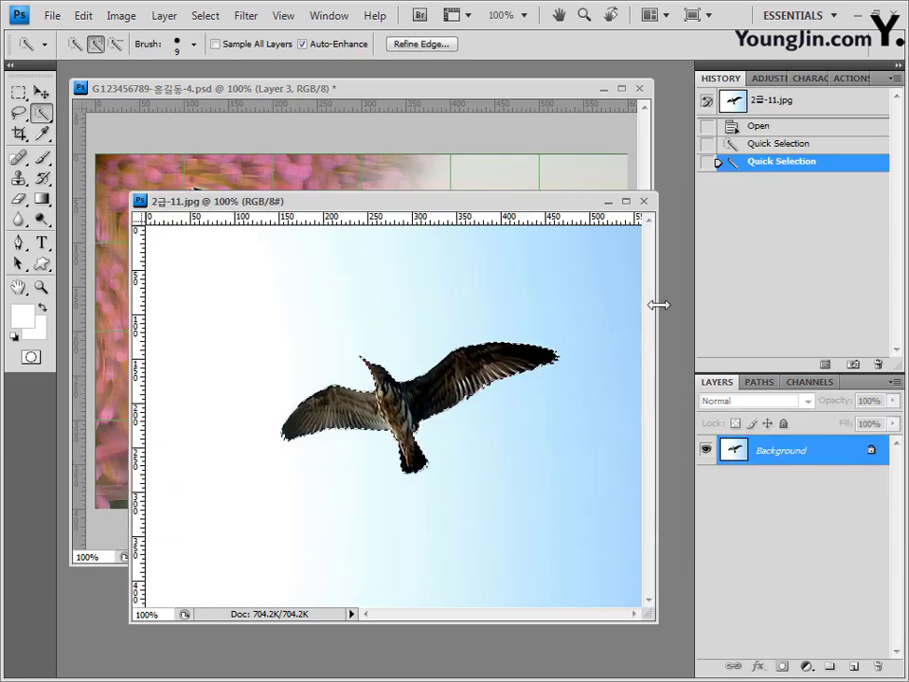
left_click(645, 201)
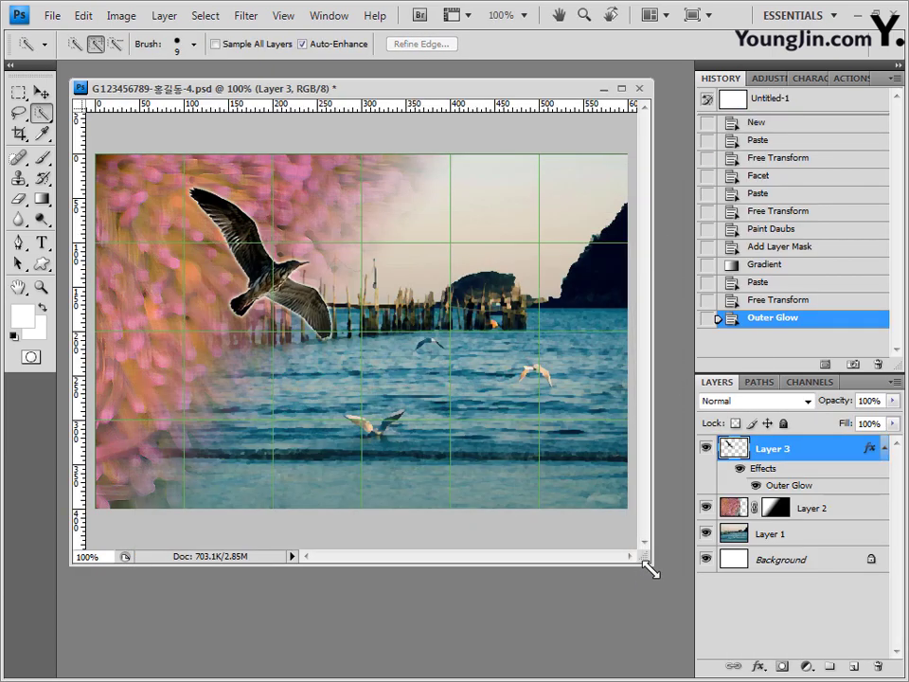
- Open the horse photo 2급-12.jpg in its own window and hide the grid on it
key("alt+Tab")
left_click_drag(677, 517, 299, 184)
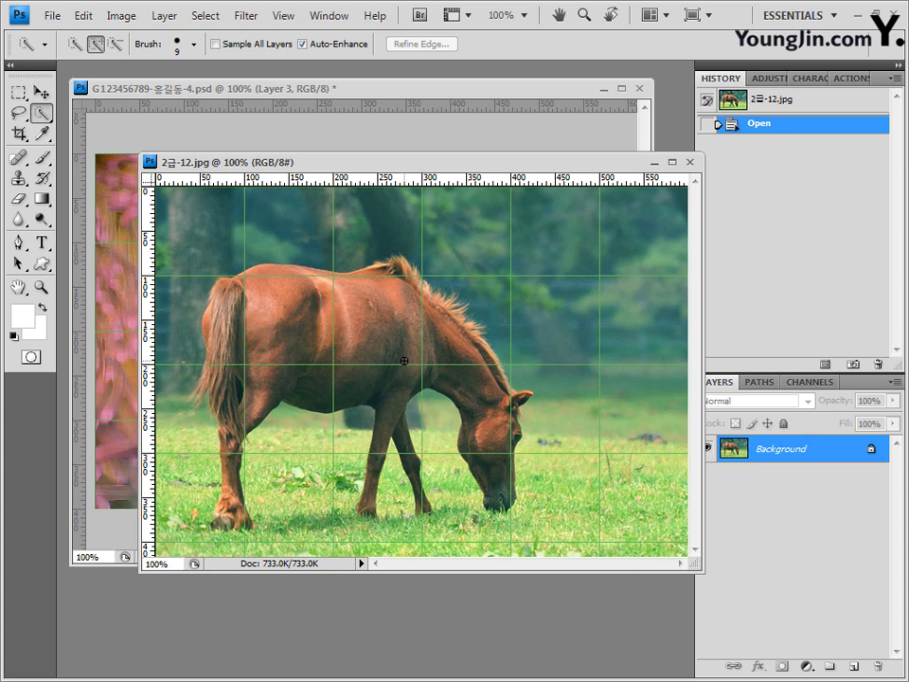
key("ctrl+apostrophe")
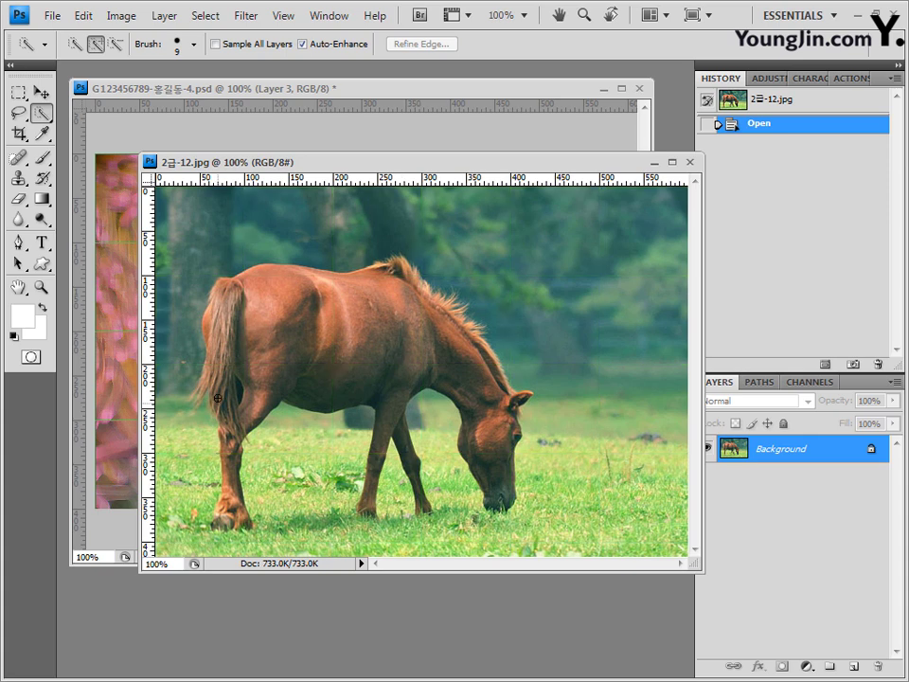
- Select the whole horse, including its legs and tail, using Quick Selection and copy it into the composite as a layer
mouse_move(217, 399)
left_mouse_down()
mouse_move(223, 318)
mouse_move(277, 307)
mouse_move(469, 334)
mouse_move(482, 359)
mouse_move(478, 392)
mouse_move(492, 417)
left_mouse_up()
mouse_move(378, 374)
left_mouse_down()
mouse_move(387, 438)
mouse_move(364, 527)
left_mouse_up()
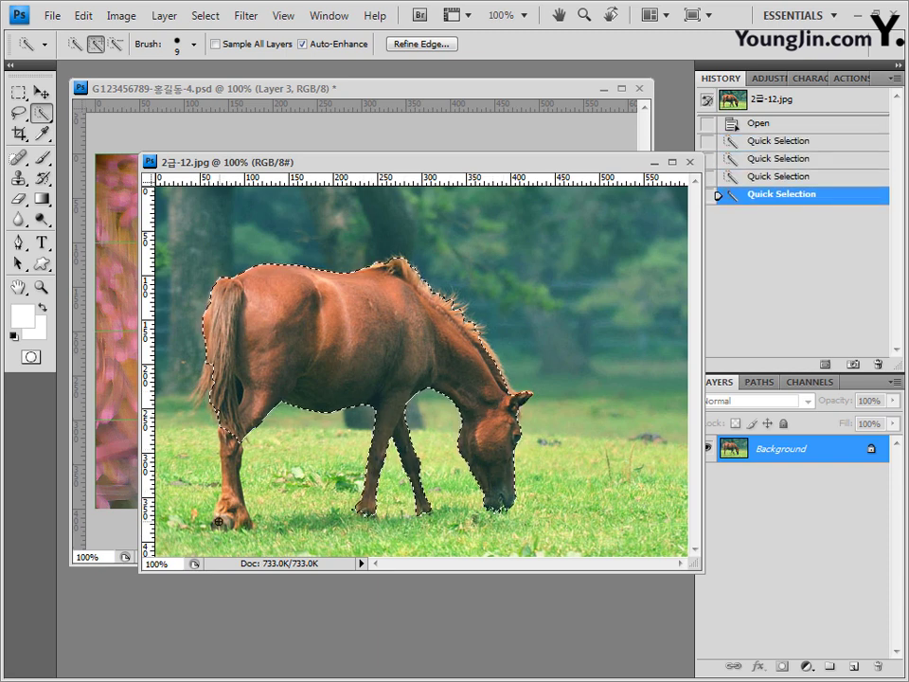
mouse_move(217, 522)
left_mouse_down()
mouse_move(223, 356)
mouse_move(201, 391)
mouse_move(221, 358)
mouse_move(195, 403)
left_mouse_up()
left_click(280, 376)
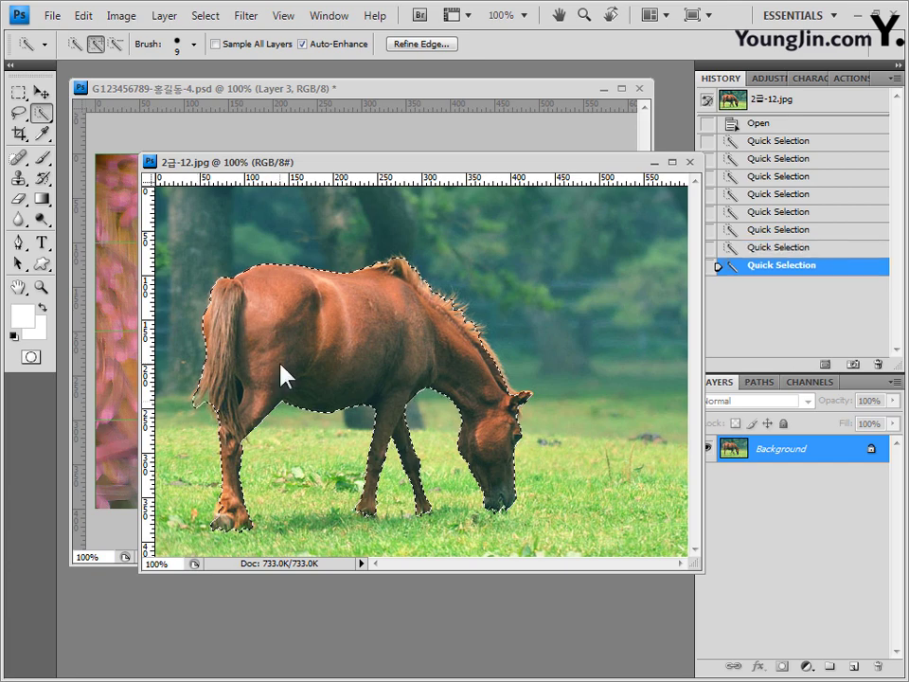
left_click(503, 400)
left_click(517, 417)
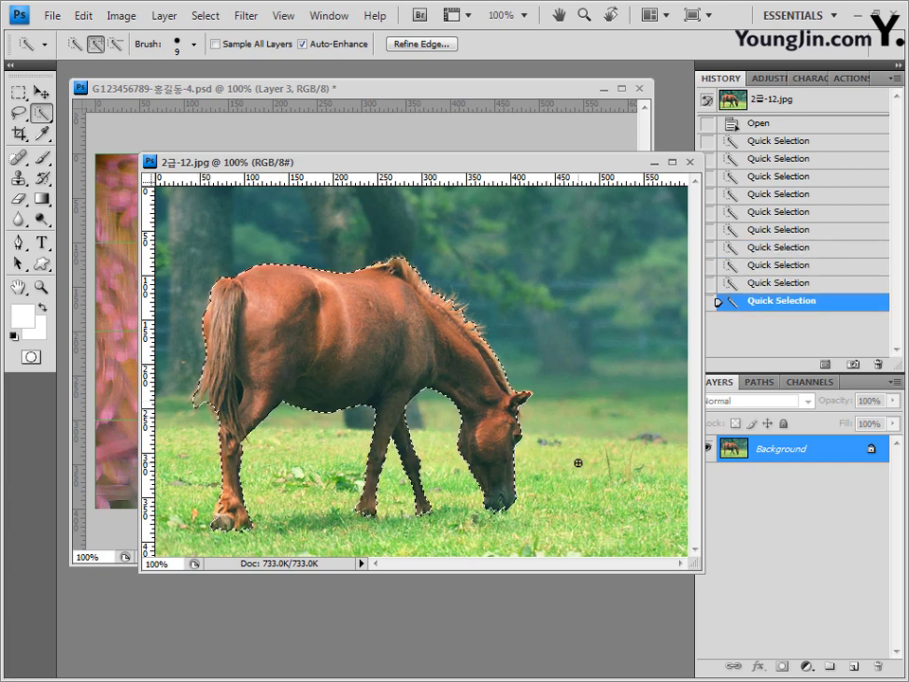
left_click(511, 91)
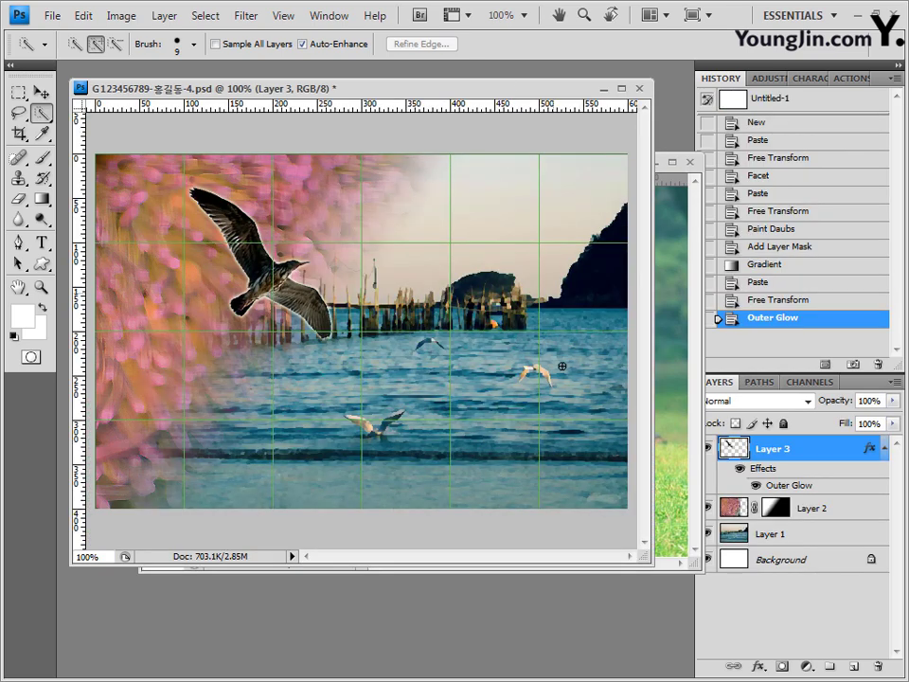
key("ctrl+v")
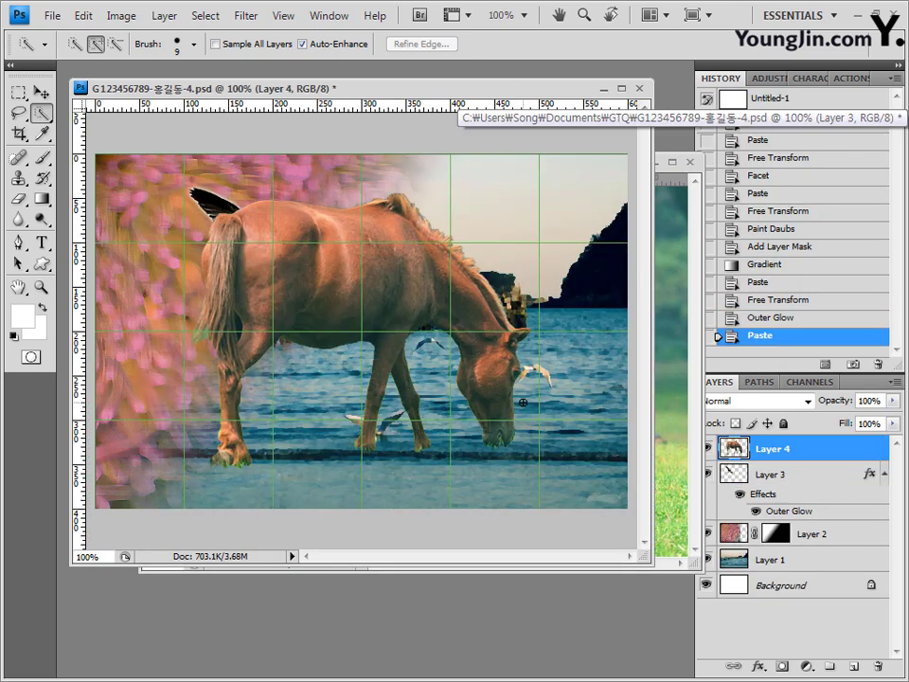
- Flip the horse horizontally, scale it to about 68%, place it at about X 492 px, Y 317 px, and close 2급-12.jpg
key("ctrl+t")
right_click(424, 279)
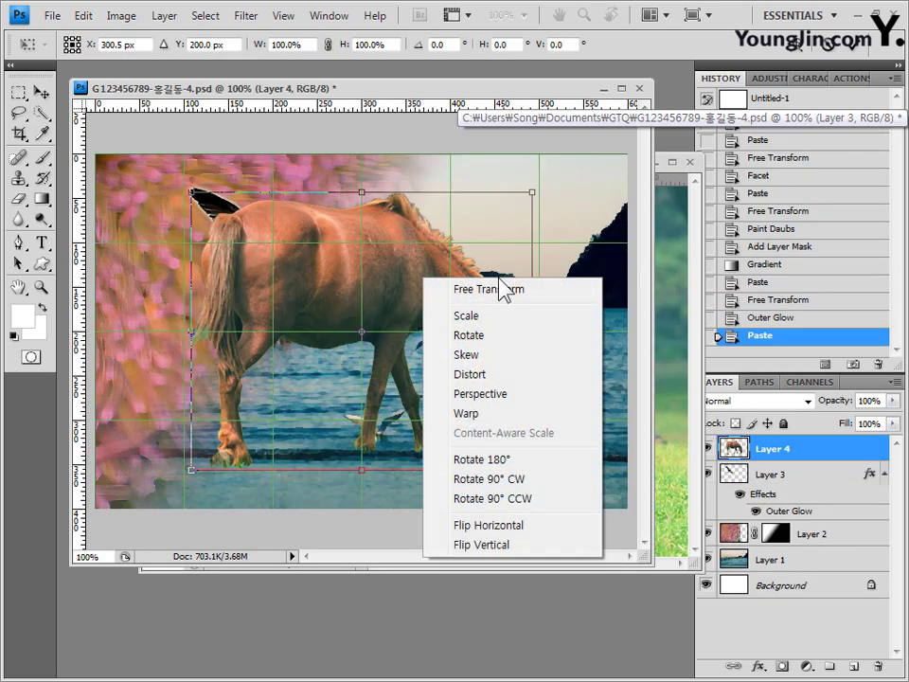
left_click(507, 526)
left_click_drag(380, 284, 502, 338)
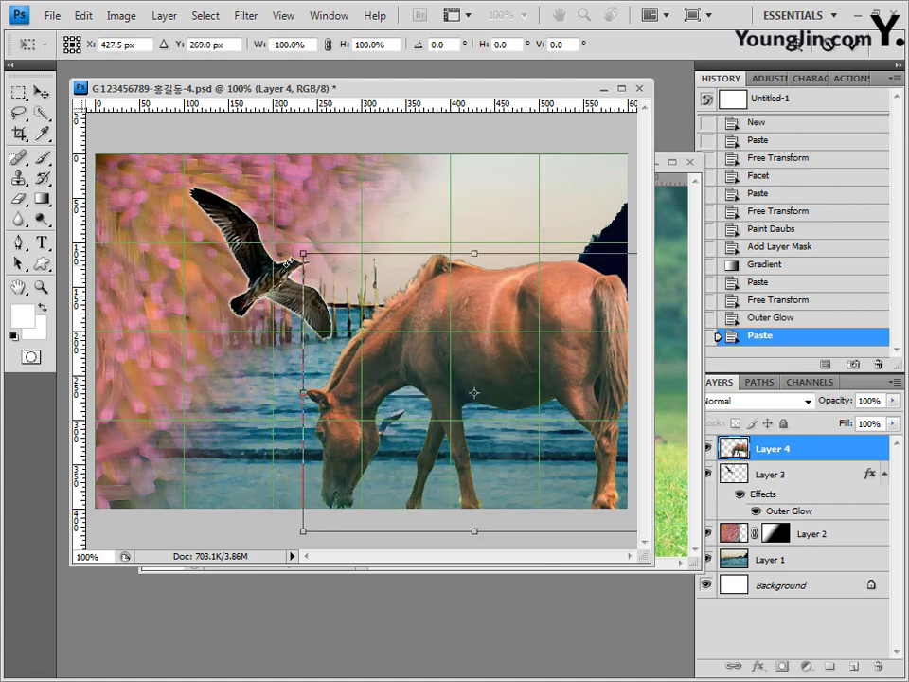
left_click_drag(303, 254, 441, 346)
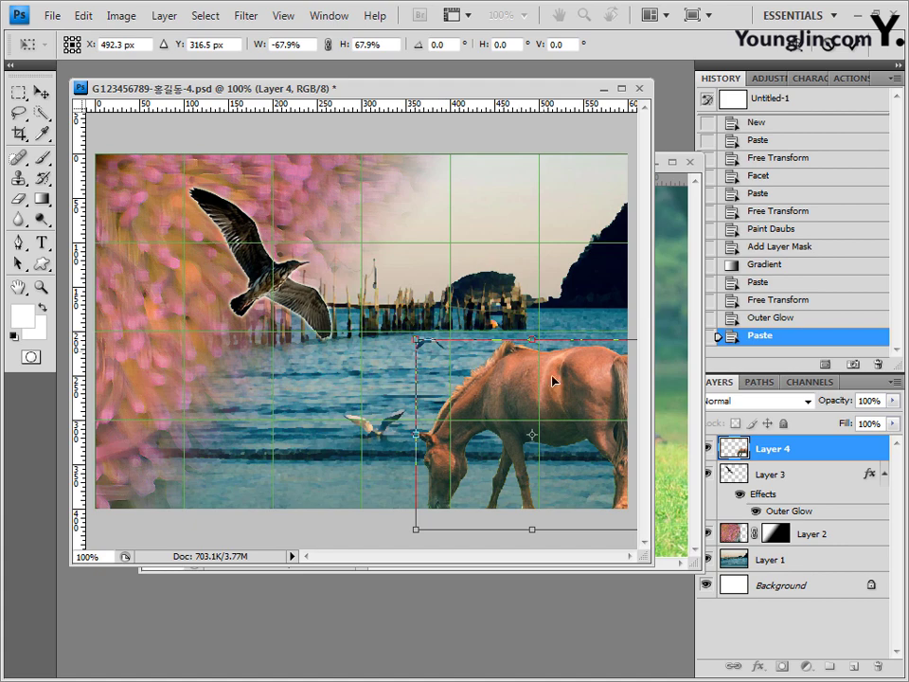
key("Return")
key("w")
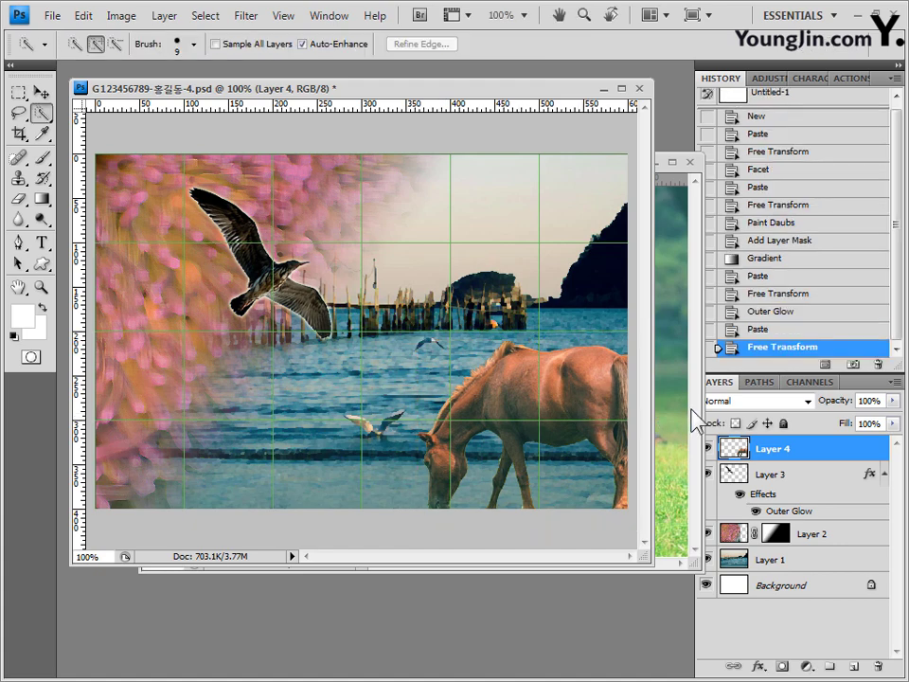
left_click(694, 419)
left_click(690, 162)
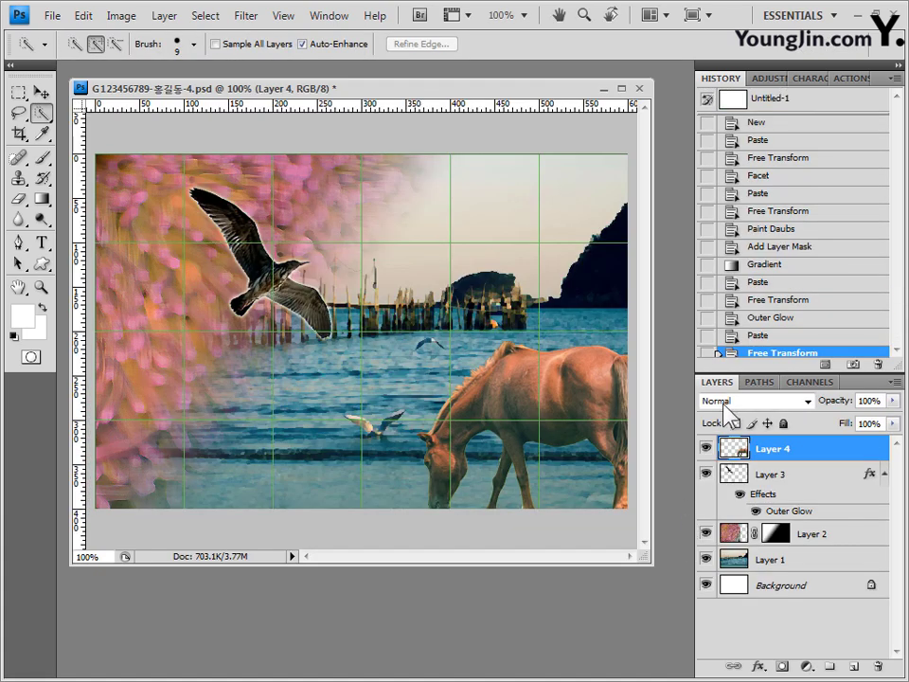
- Give the horse layer a 120° Drop Shadow and an Inner Glow, both at 75% opacity and 5 px size
left_click(758, 667)
left_click(784, 481)
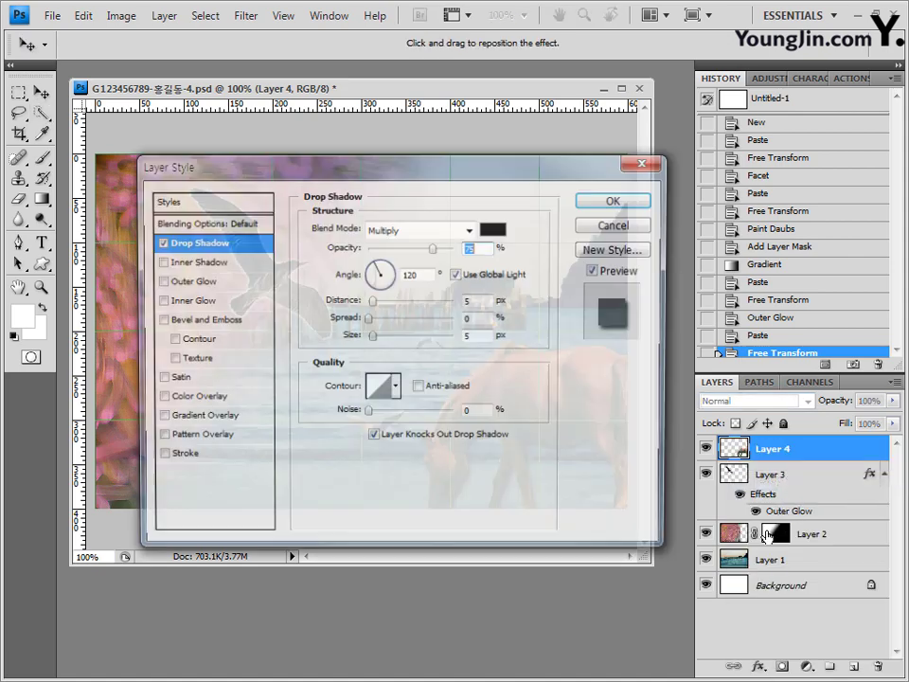
left_click(194, 262)
left_click(223, 244)
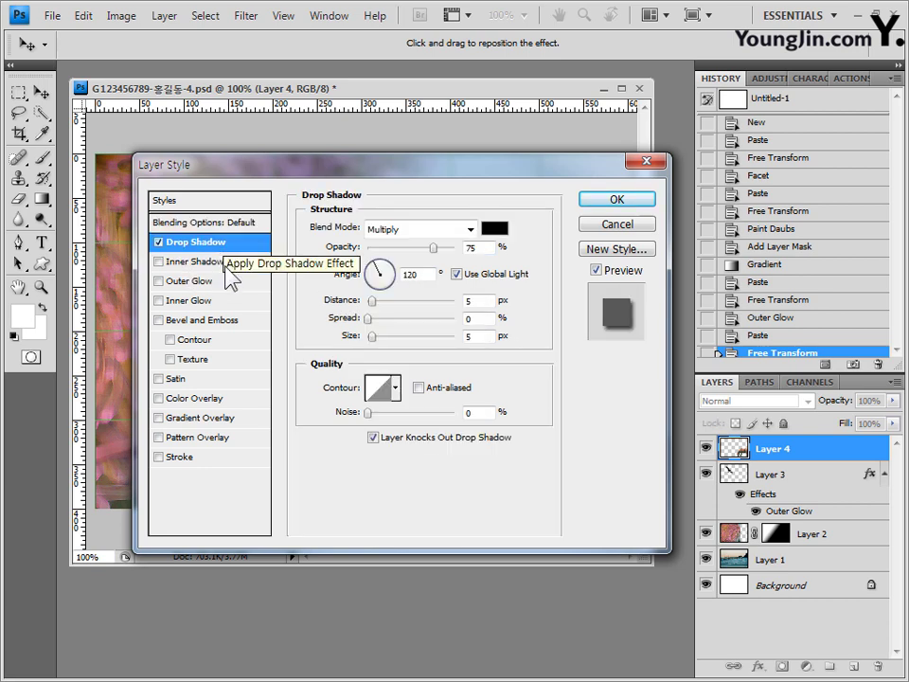
left_click(194, 301)
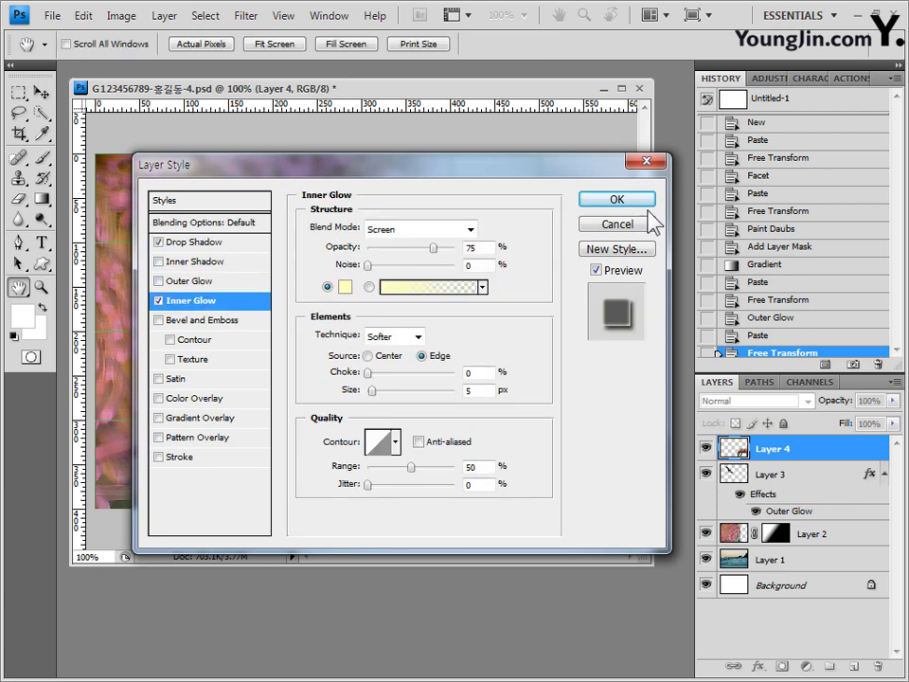
left_click(650, 206)
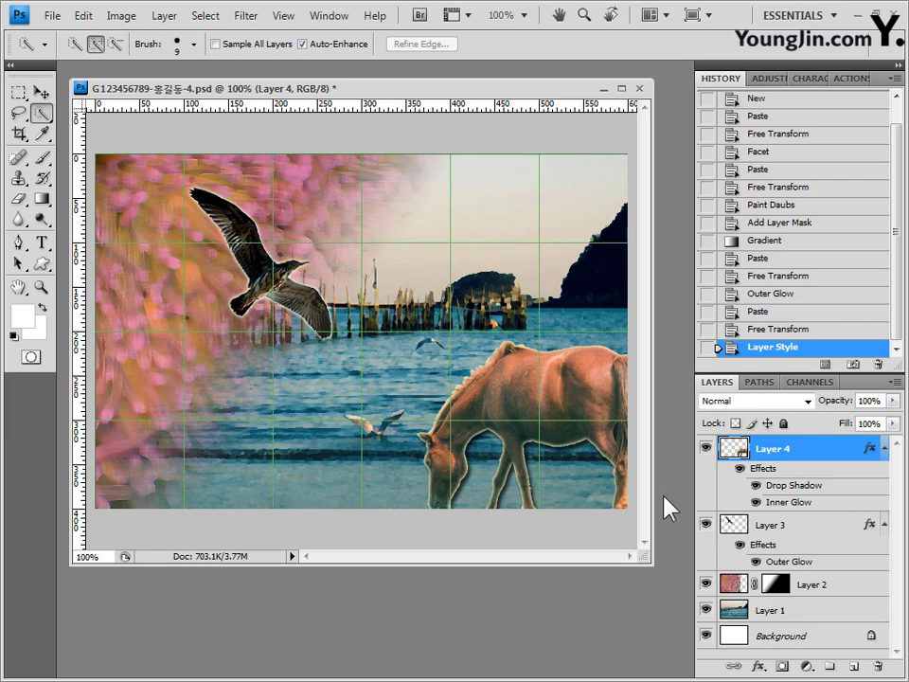
- Open the camera photo 2급-13.jpg in its own window and hide the grid on it
key("alt+Tab")
left_click_drag(797, 506, 515, 243)
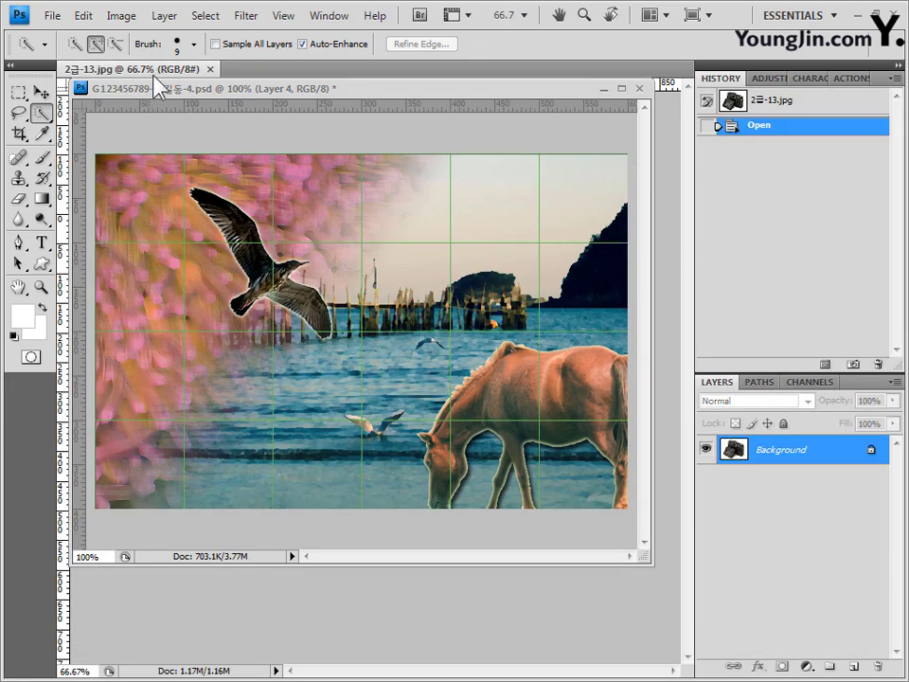
left_click_drag(115, 56, 230, 120)
left_click_drag(439, 119, 455, 169)
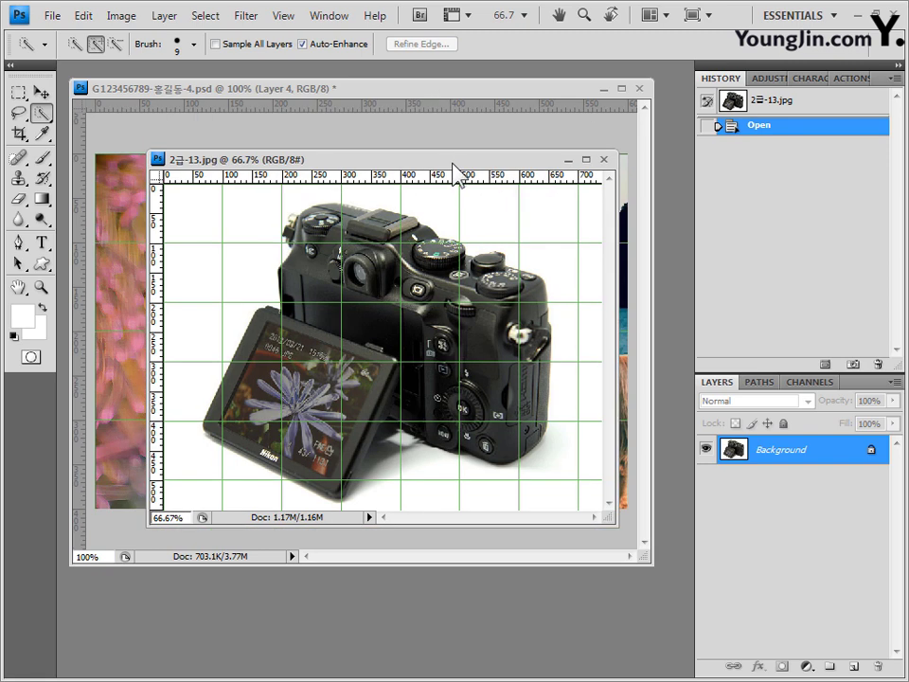
key("ctrl+apostrophe")
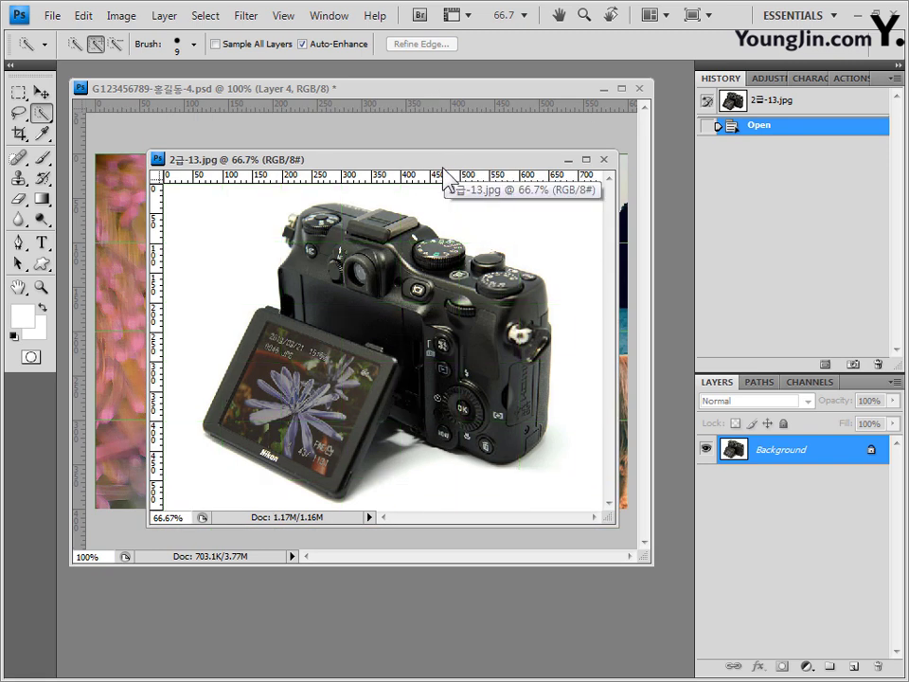
left_click_drag(423, 163, 423, 224)
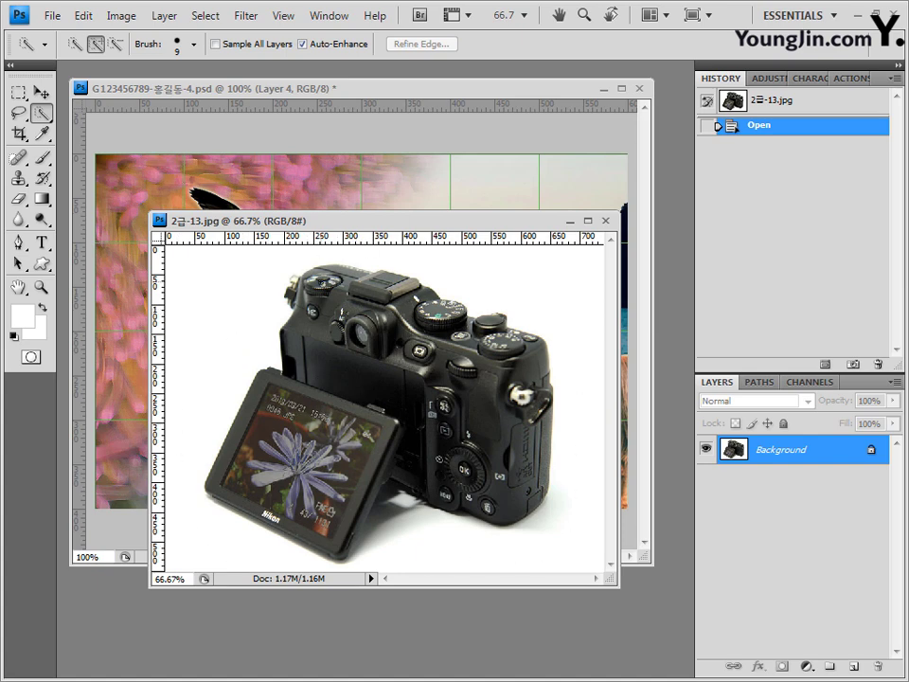
- Select the camera with its flip-out screen using Quick Selection, copy it into the composite as a layer, and close 2급-13.jpg
mouse_move(313, 228)
left_mouse_down()
mouse_move(398, 279)
mouse_move(383, 352)
mouse_move(401, 375)
mouse_move(381, 367)
left_mouse_up()
left_click_drag(322, 407, 257, 467)
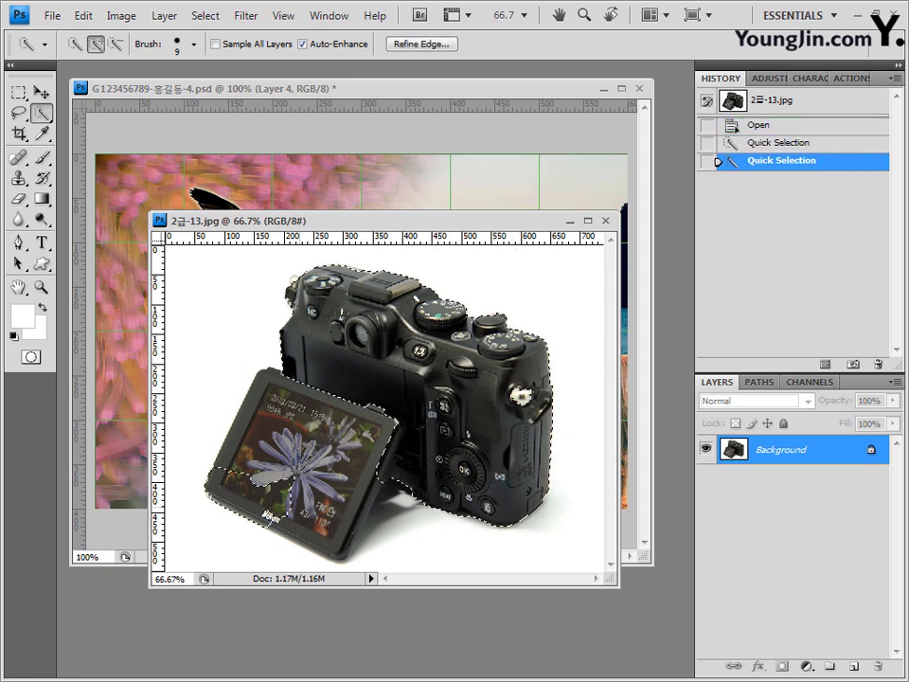
left_click_drag(257, 466, 407, 494)
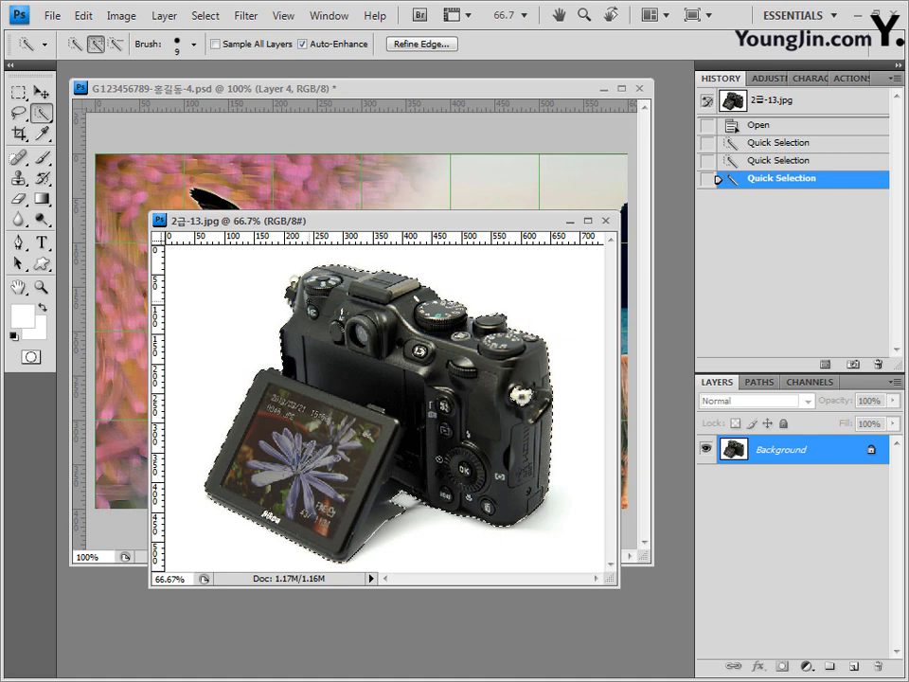
left_click(540, 471)
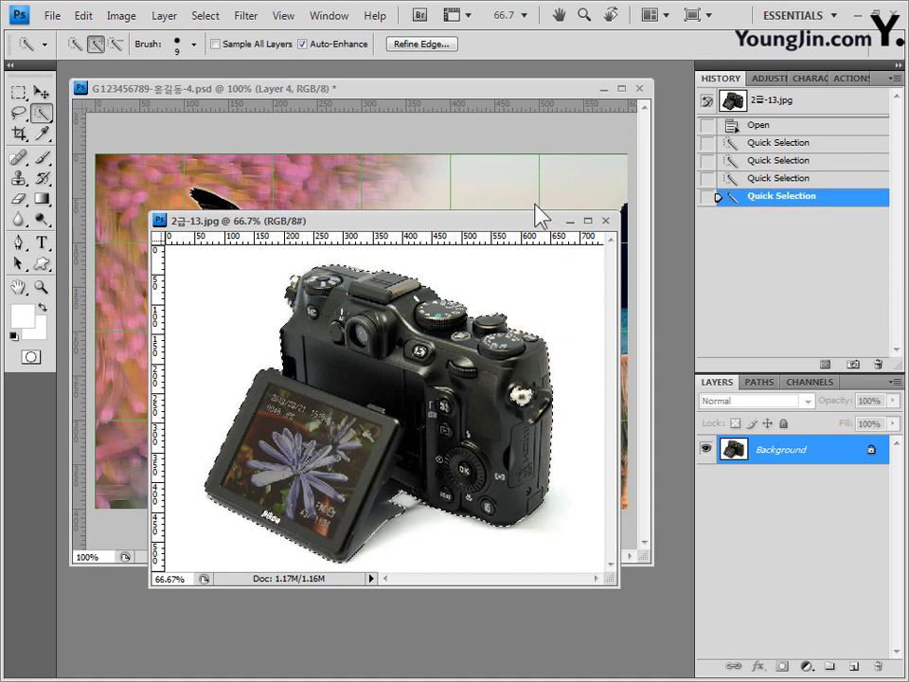
left_click(524, 86)
key("ctrl+v")
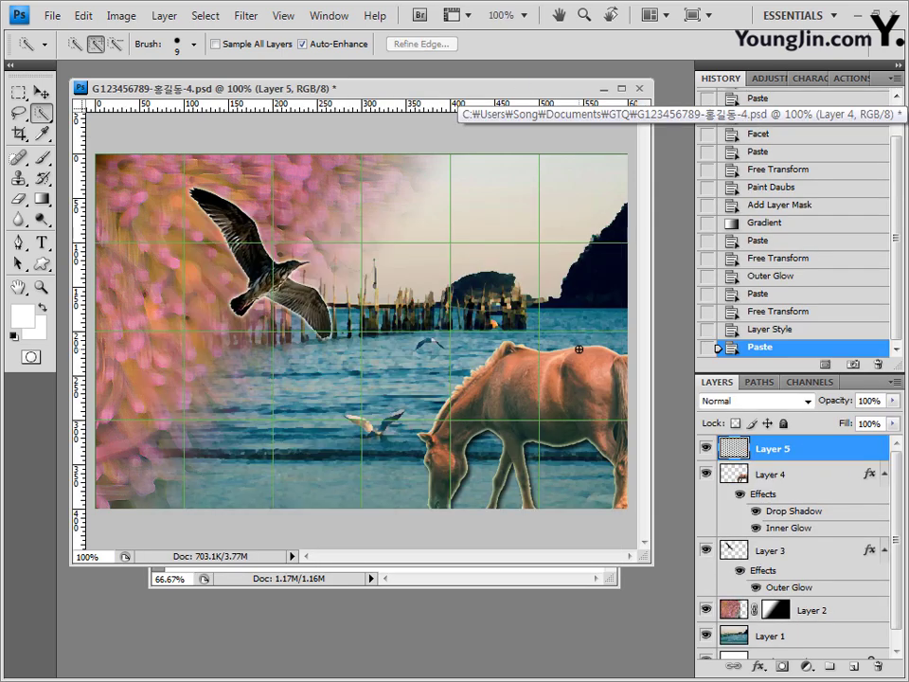
left_click(587, 591)
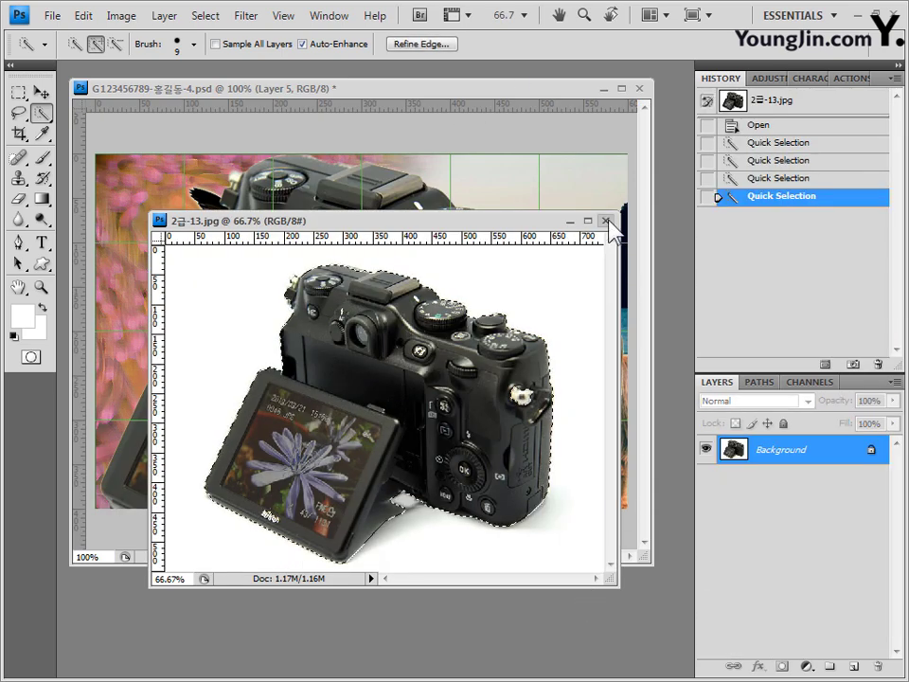
left_click(606, 161)
- Scale the camera to about 44% and place it in the image's lower-left corner at about X 102 px, Y 355 px
key("ctrl+t")
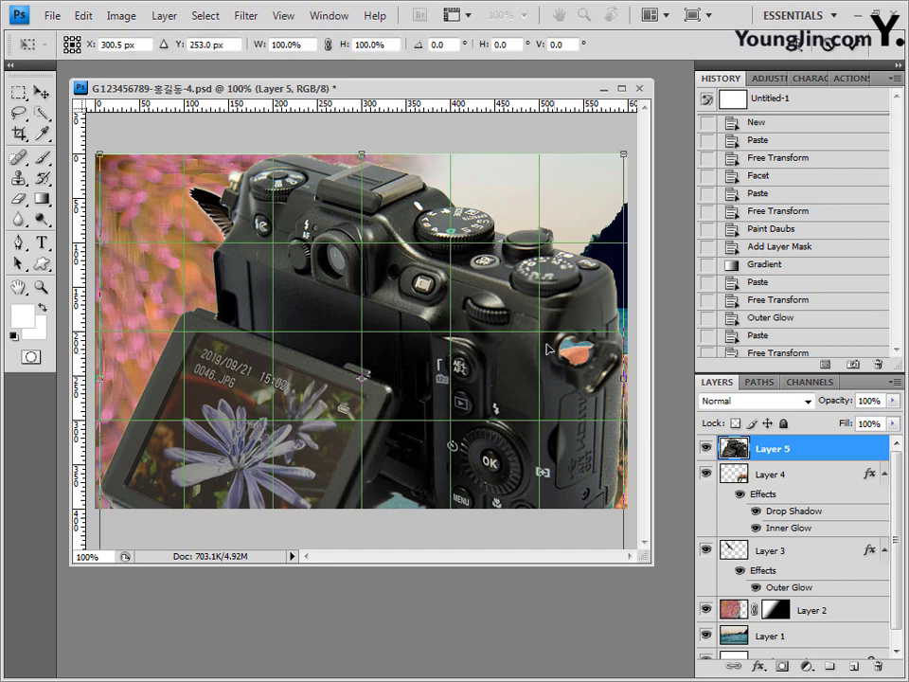
left_click_drag(97, 154, 413, 411)
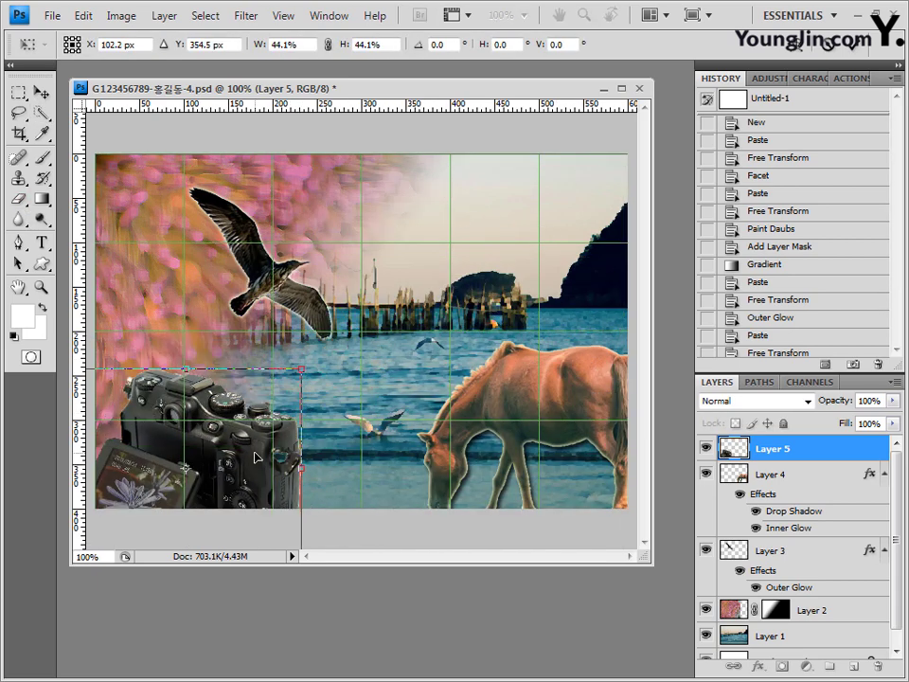
key("Return")
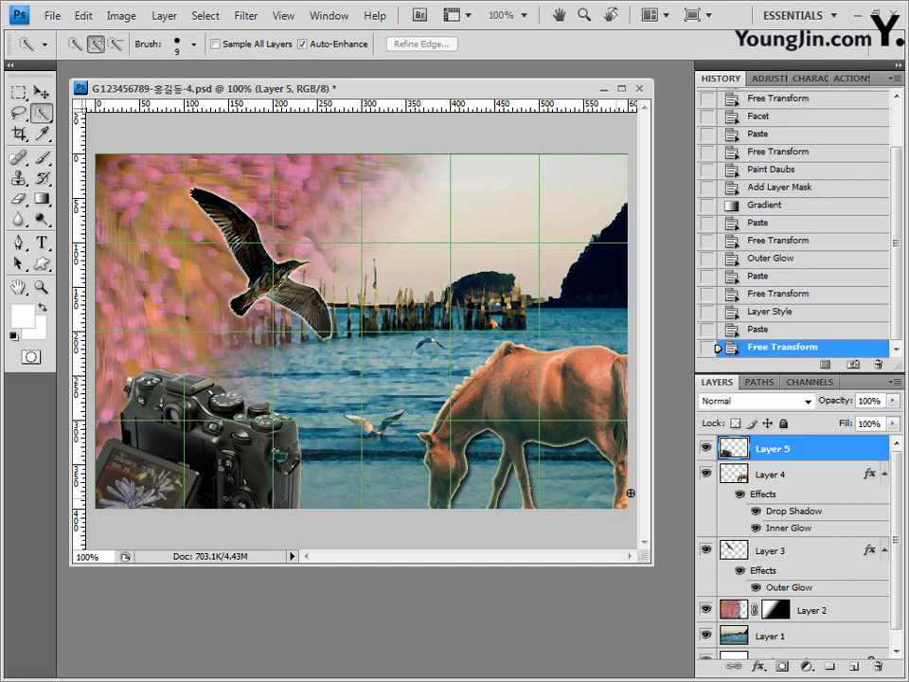
- Give the camera layer a Drop Shadow with 75% opacity, 120° angle, 5 px distance and 5 px size
left_click(757, 666)
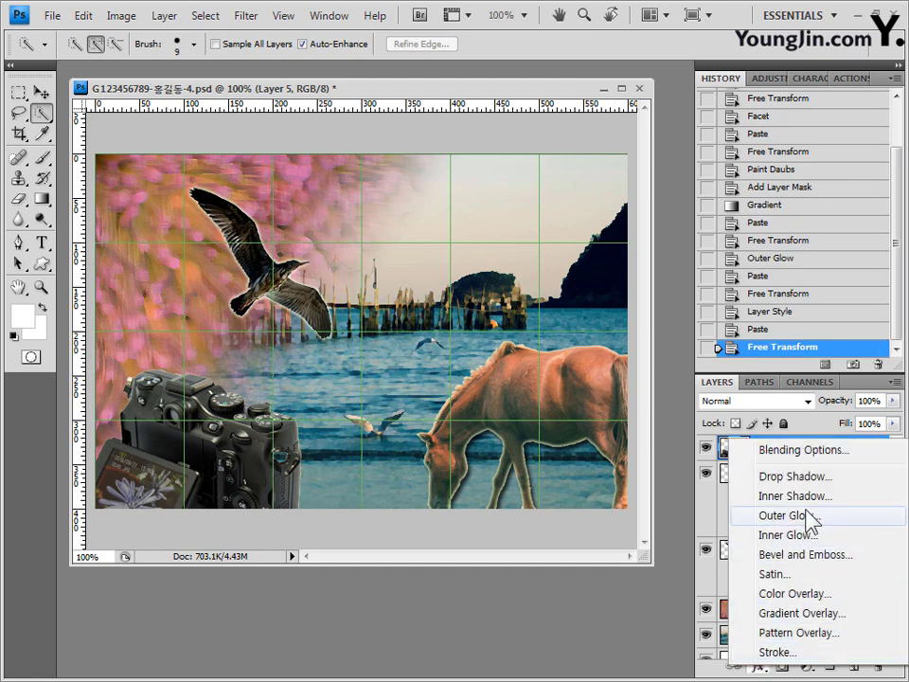
left_click(790, 477)
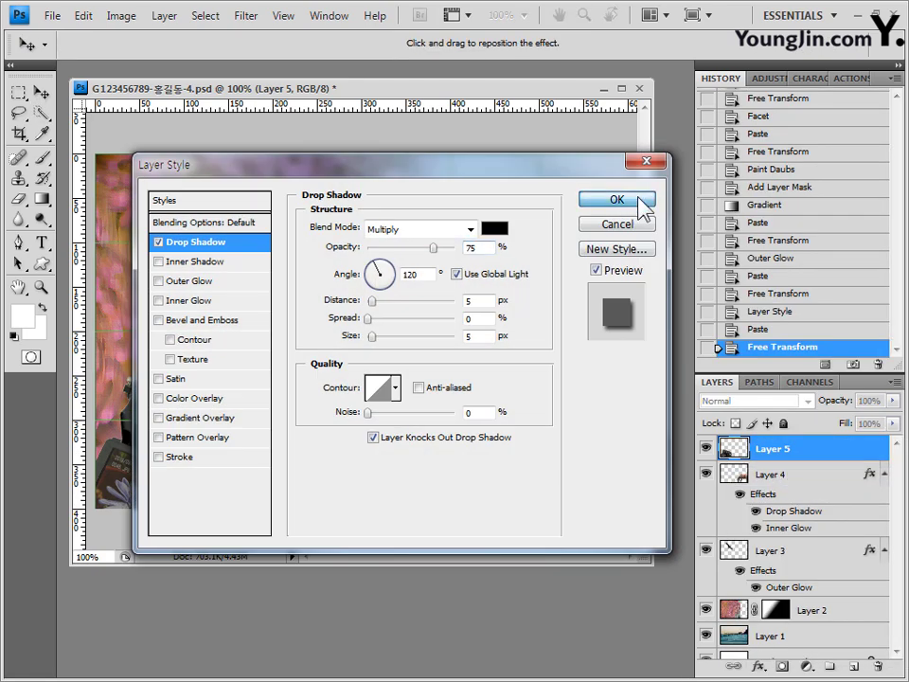
left_click(640, 202)
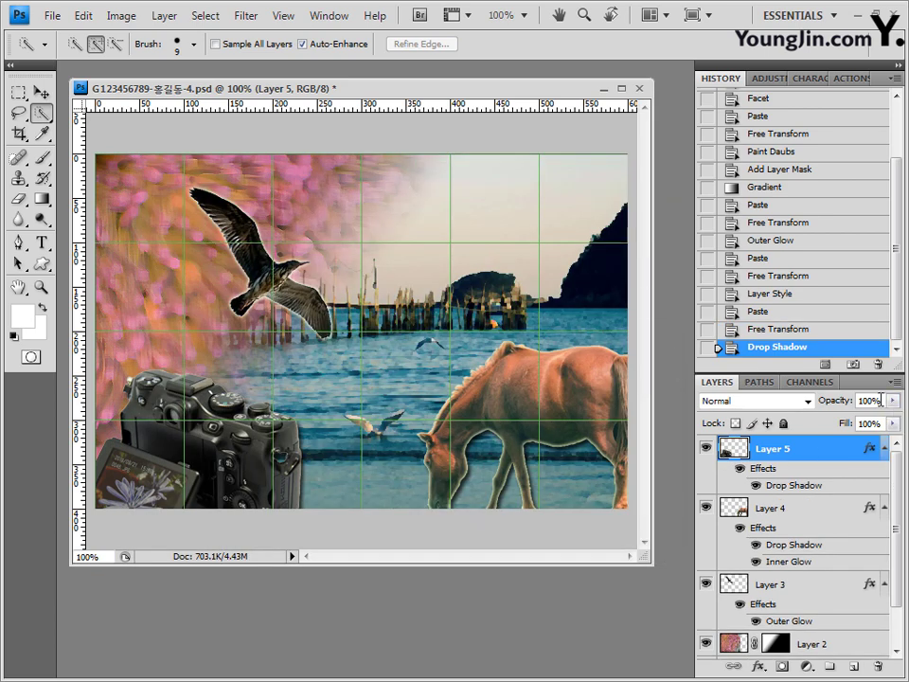
- Set the camera layer's opacity to 80%
left_click(824, 400)
type("80")
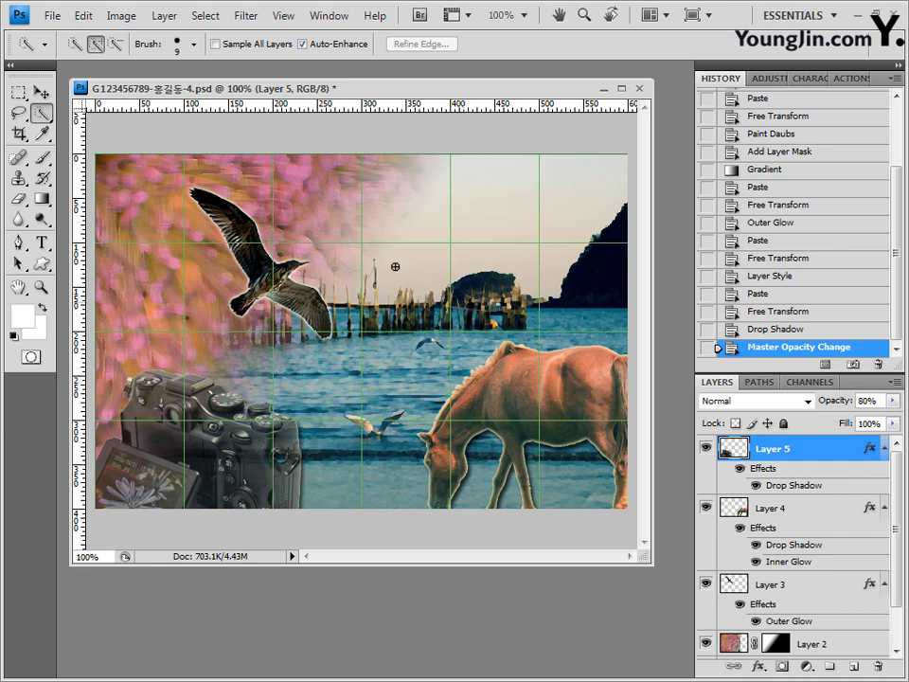
- Replace the available custom shapes with the Objects set and choose the outlined light bulb for the Custom Shape tool
left_click(42, 266)
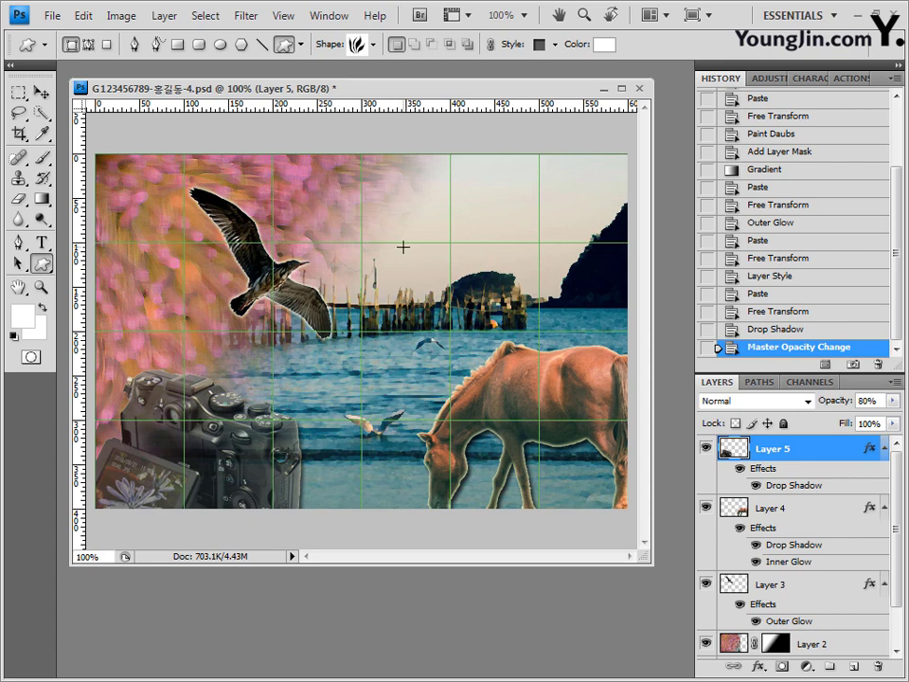
left_click(375, 49)
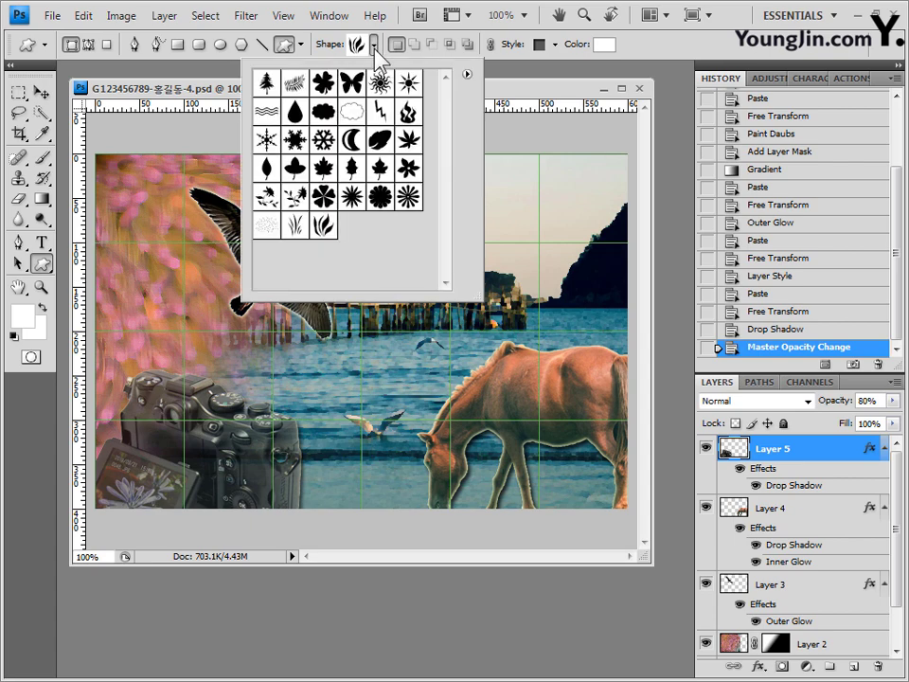
left_click(467, 75)
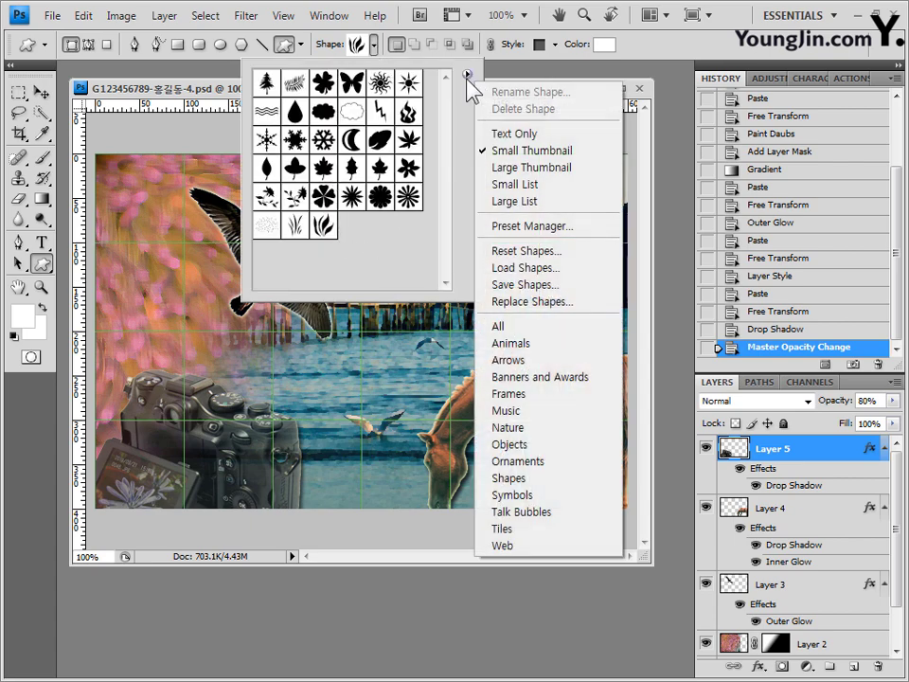
left_click(580, 445)
left_click(325, 256)
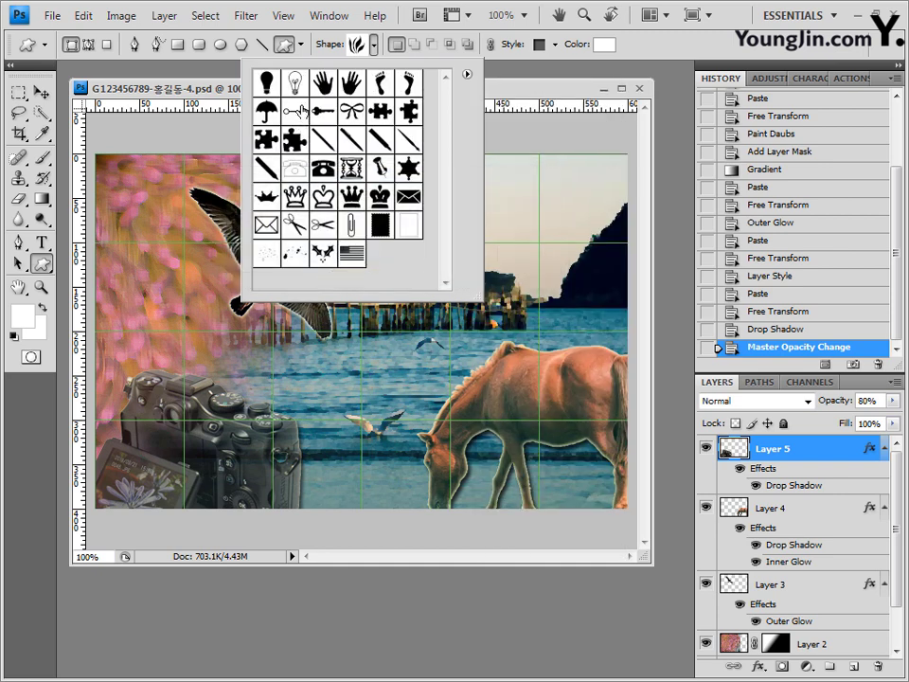
left_click(299, 88)
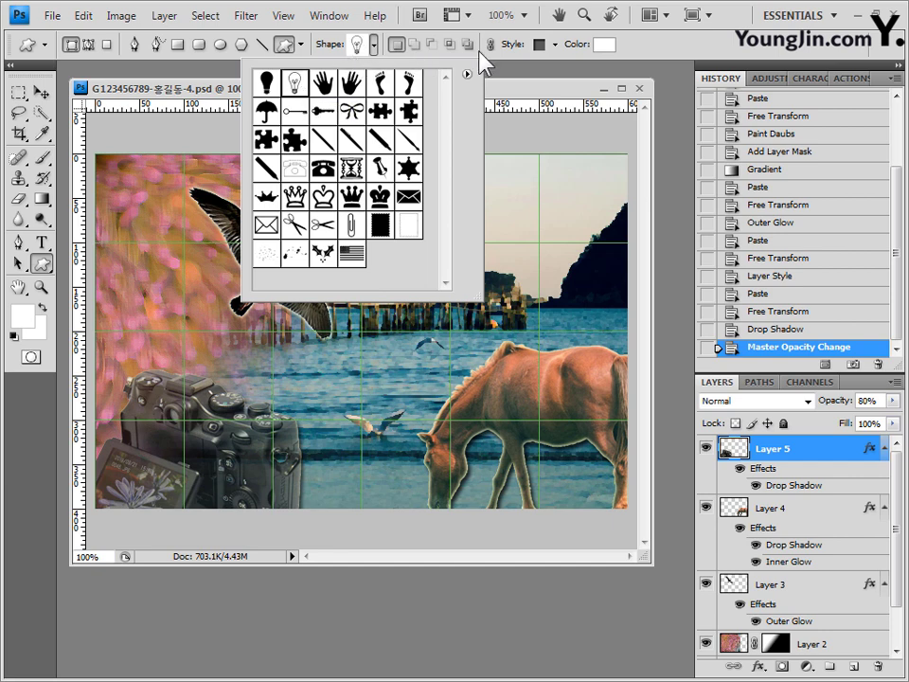
- Set new shapes to have no layer style and the fill colour #99ff00
left_click(555, 45)
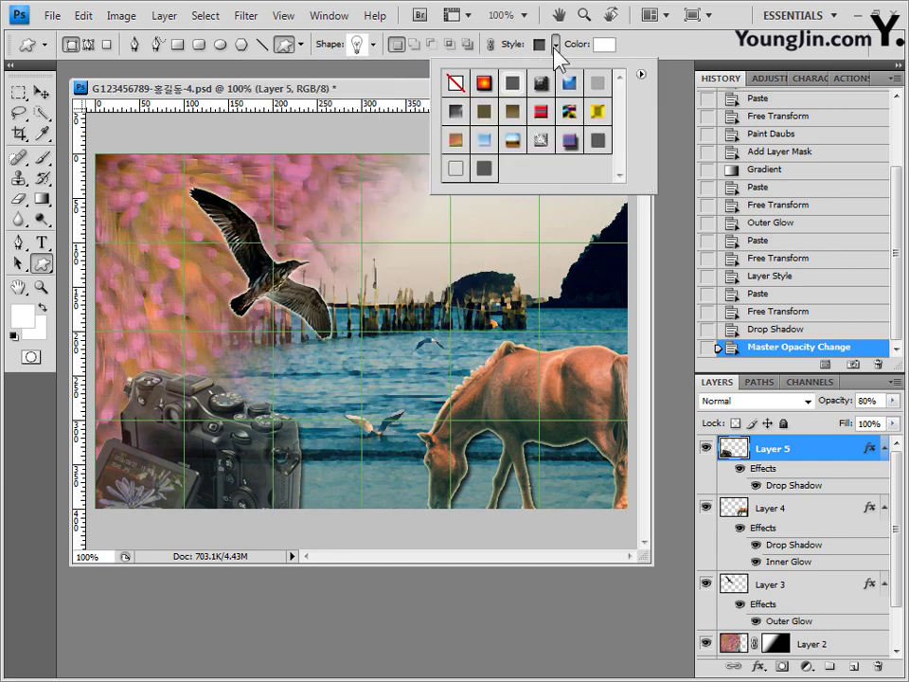
left_click(459, 85)
left_click(602, 59)
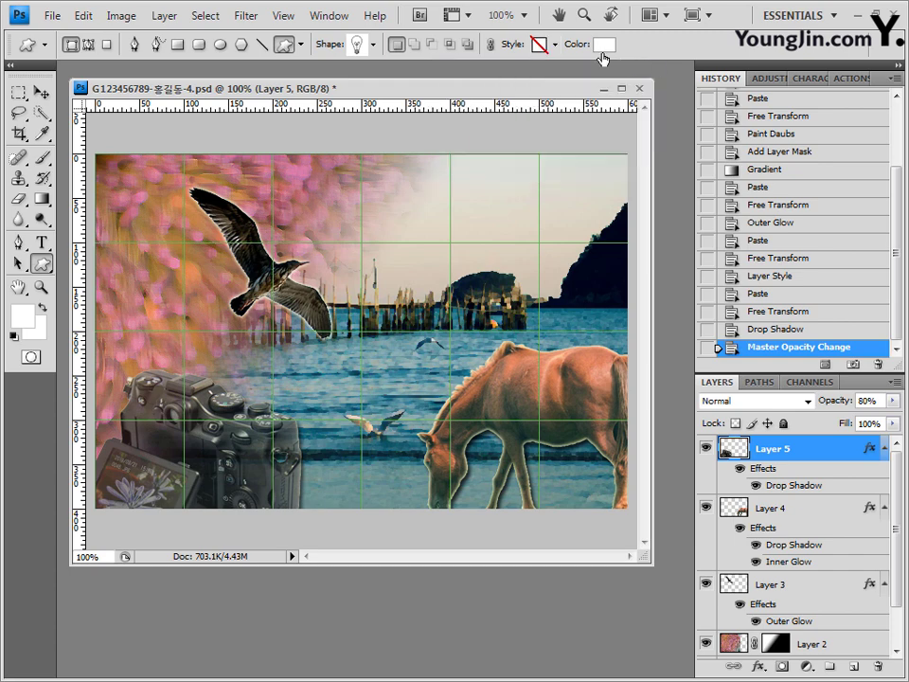
left_click(602, 44)
left_click_drag(473, 534, 400, 536)
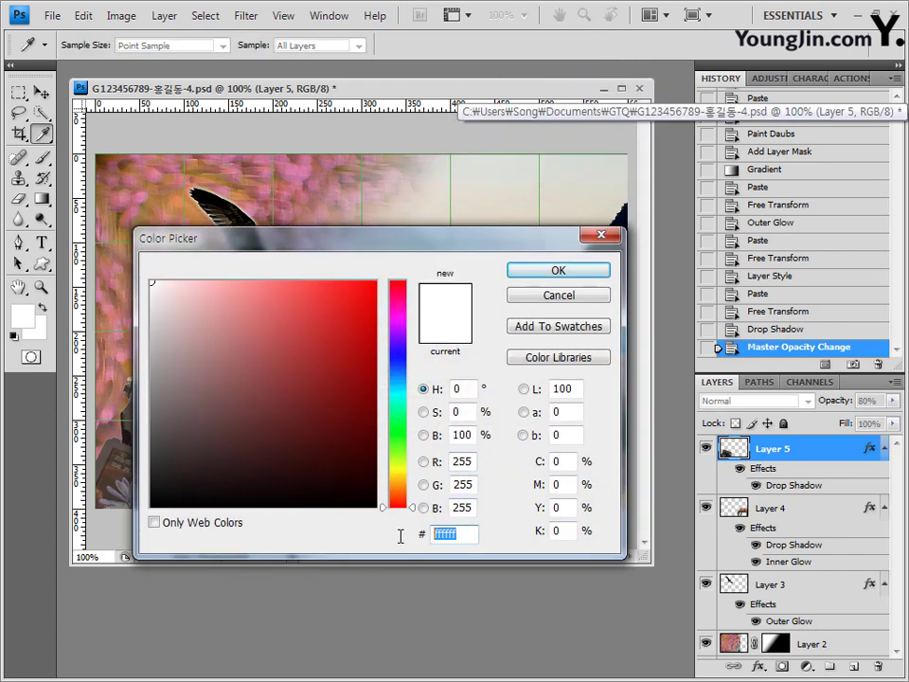
type("99ff00")
left_click(579, 272)
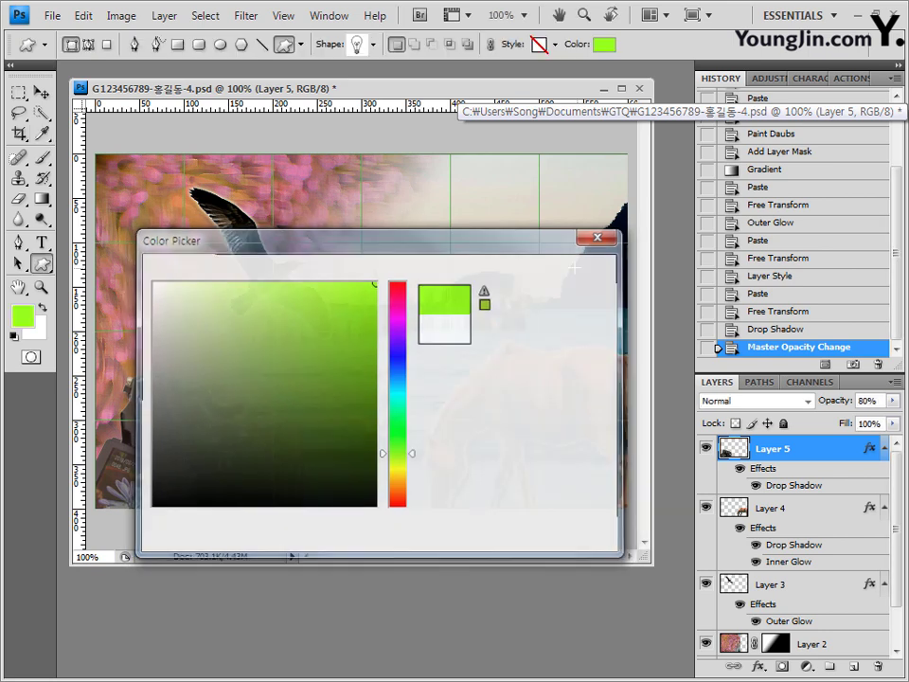
- Draw the light bulb shape about 65 px high in the image's upper-left corner, beside the bird's wing, and free-transform it
left_click_drag(141, 172, 139, 223)
key("ctrl+t")
key("Return")
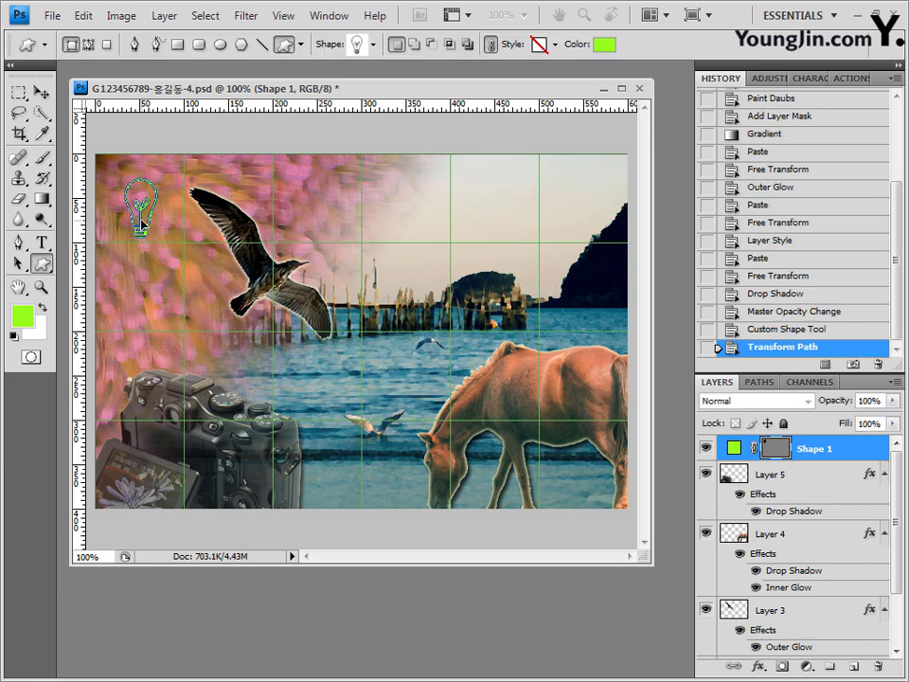
- Give the light bulb shape layer an Outer Glow with the default settings
left_click(759, 668)
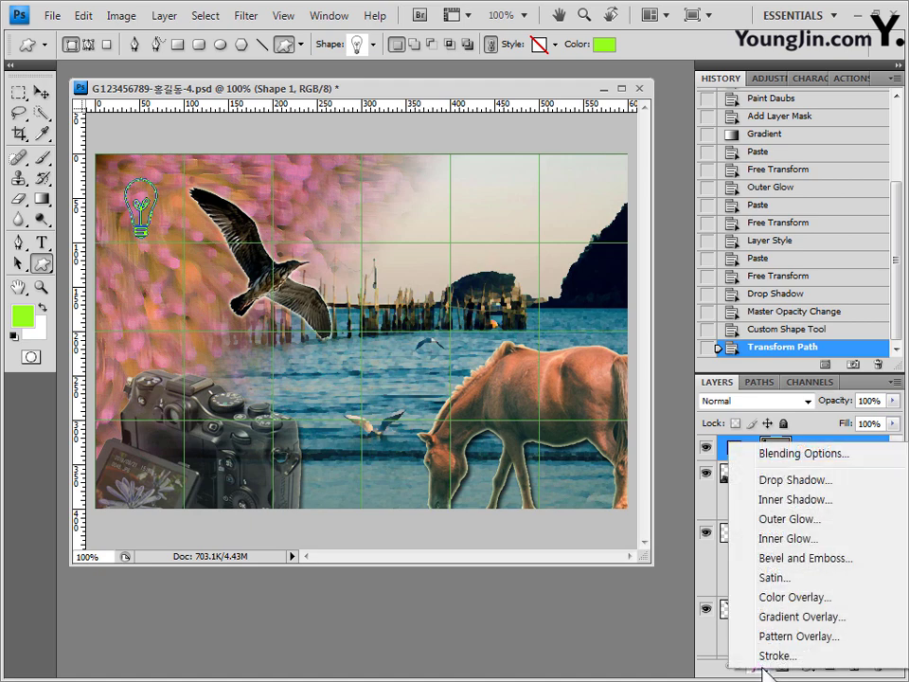
left_click(798, 520)
left_click(642, 203)
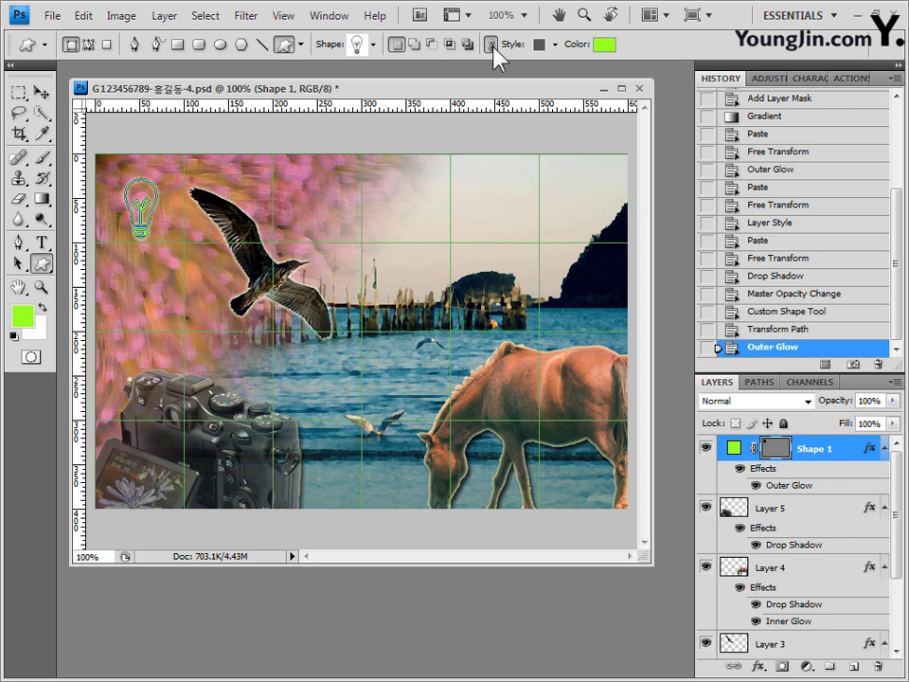
- Unlink the shape options from the light bulb layer and set no style for new shapes
left_click(556, 45)
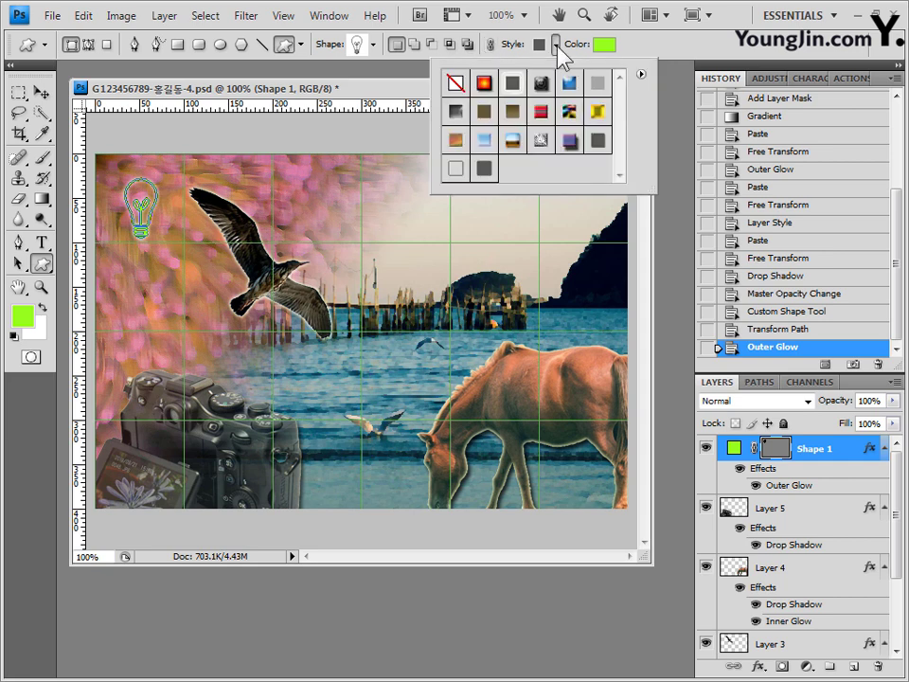
left_click(451, 82)
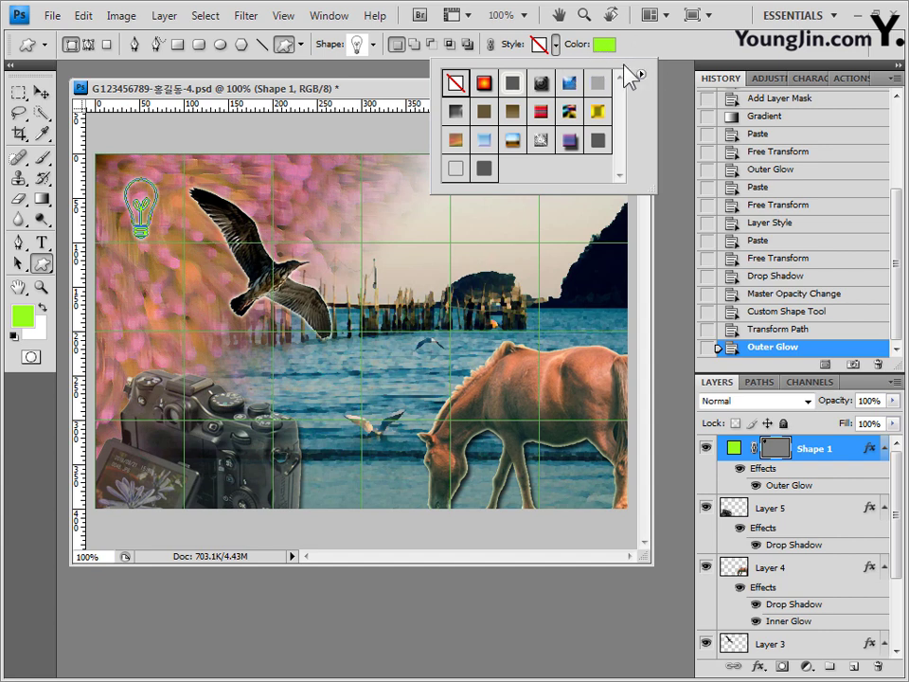
left_click(644, 55)
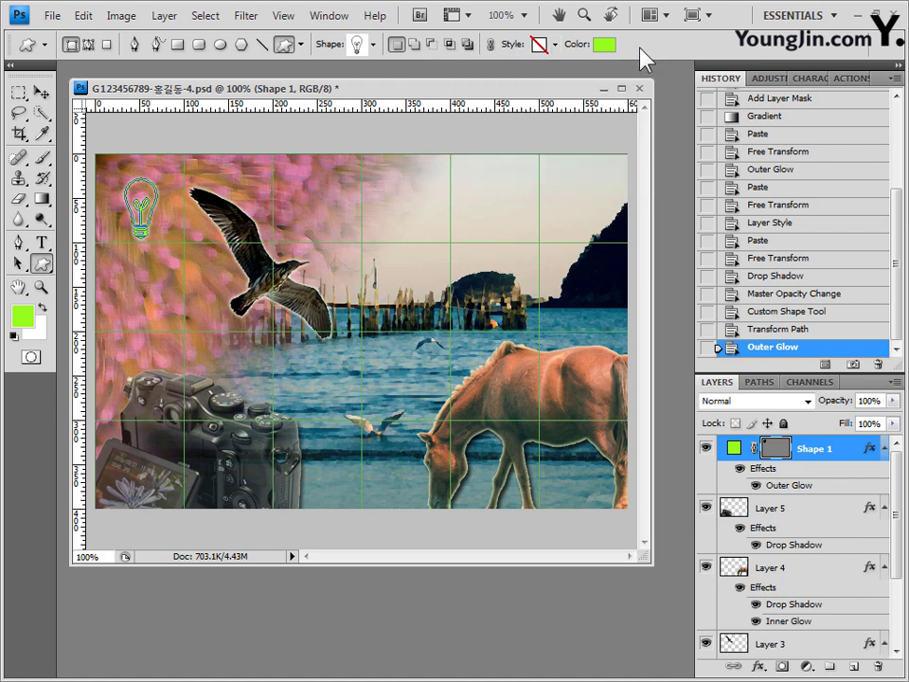
- Replace the available custom shapes with the Web set and choose the Search magnifier shape
left_click(374, 48)
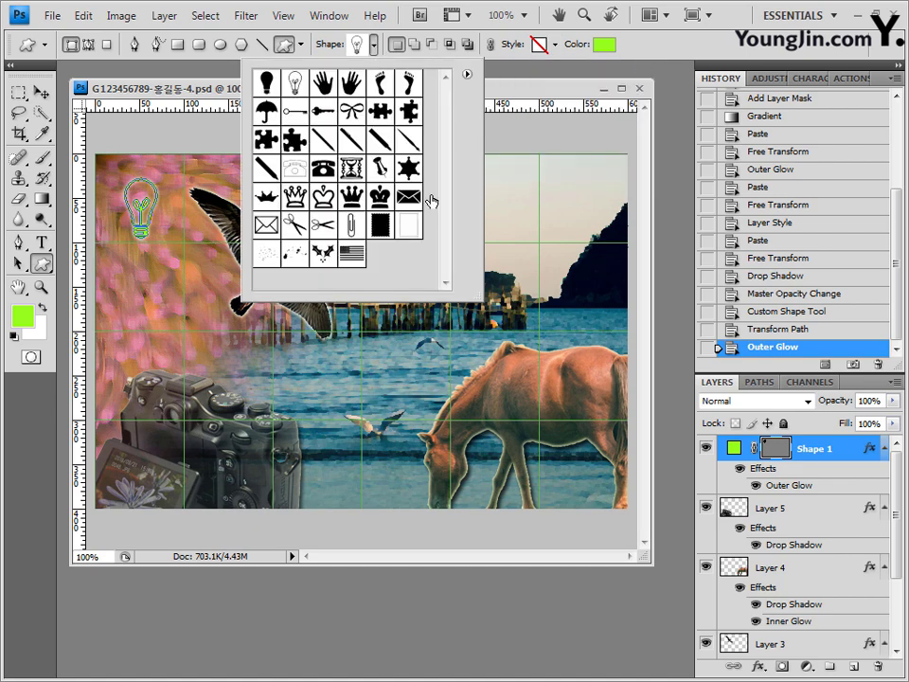
left_click(467, 75)
left_click(536, 546)
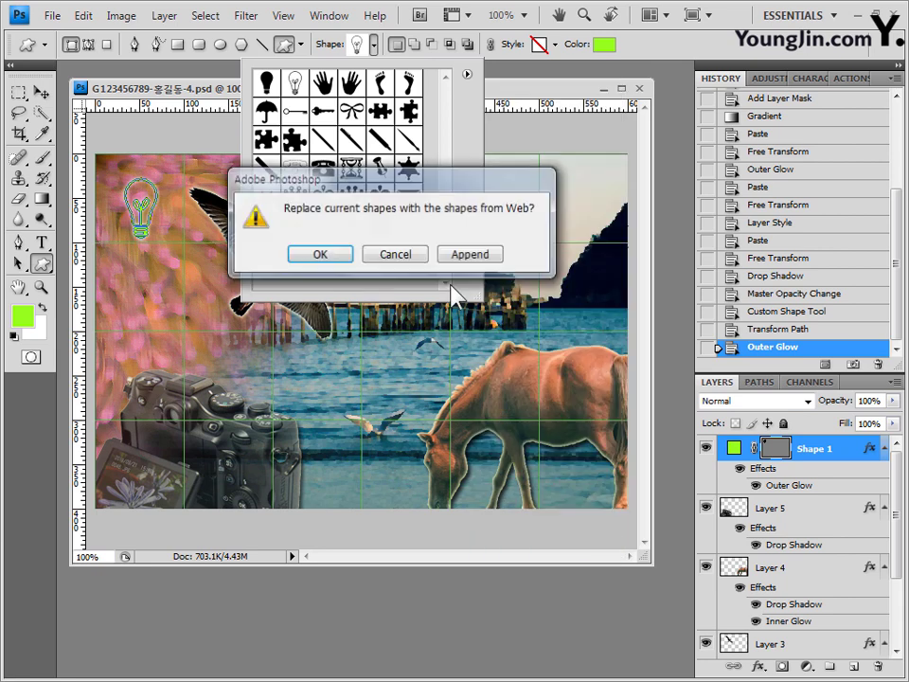
left_click(322, 254)
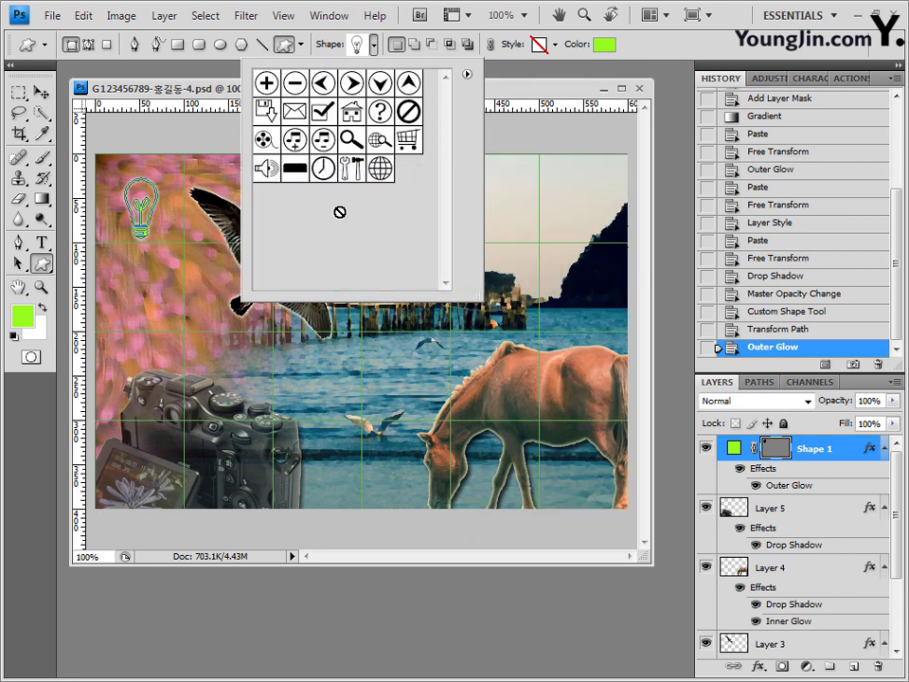
left_click(350, 140)
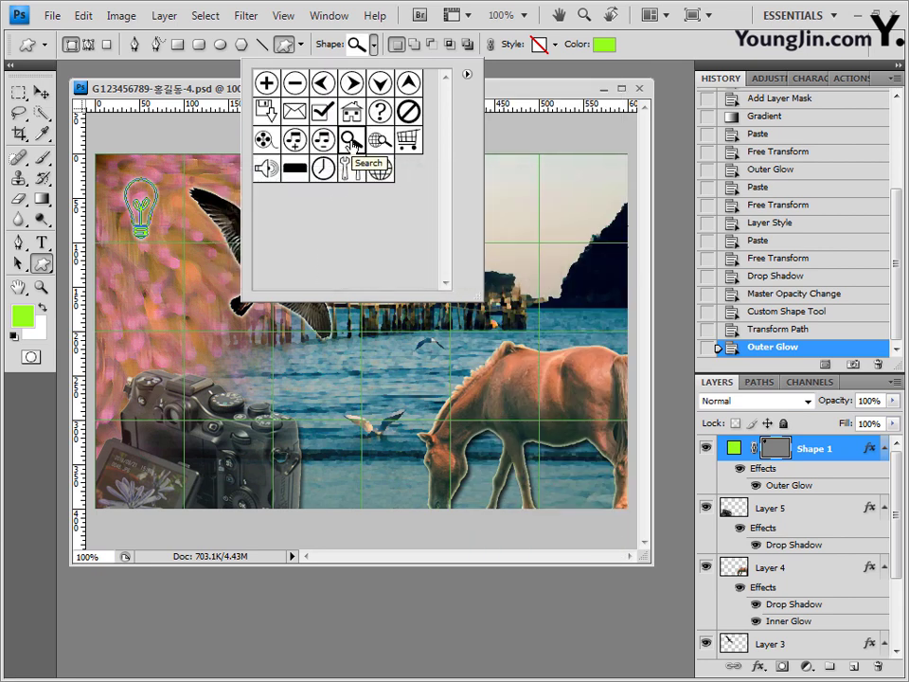
left_click(568, 116)
- Draw the magnifier about 105 px wide in the image's upper-right corner and rotate it counterclockwise so its handle tilts slightly upward
mouse_move(552, 163)
left_mouse_down()
mouse_move(644, 250)
mouse_move(636, 235)
left_mouse_up()
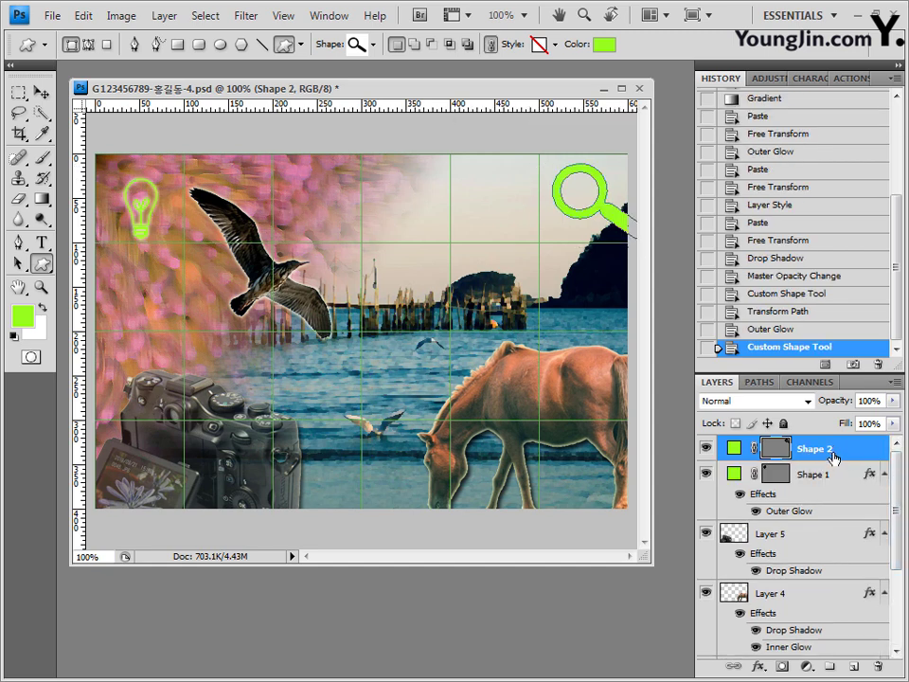
key("ctrl+t")
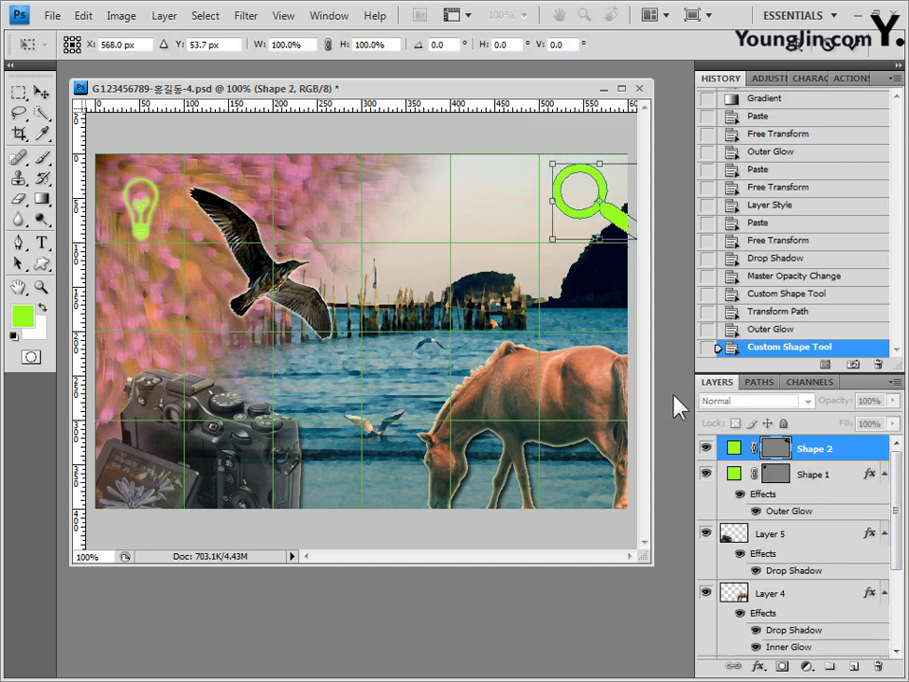
left_click_drag(527, 214, 543, 237)
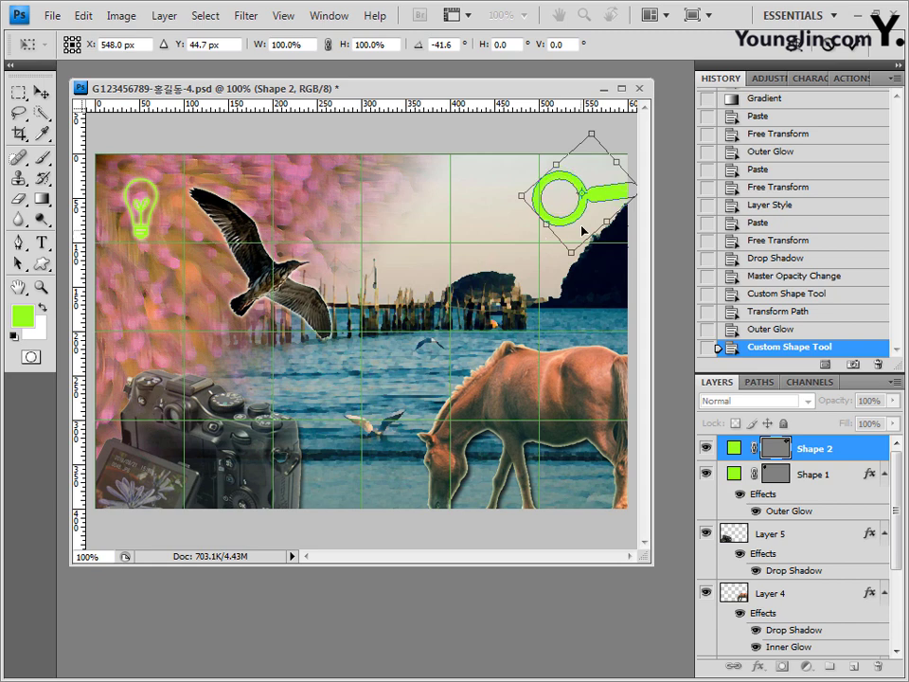
key("Return")
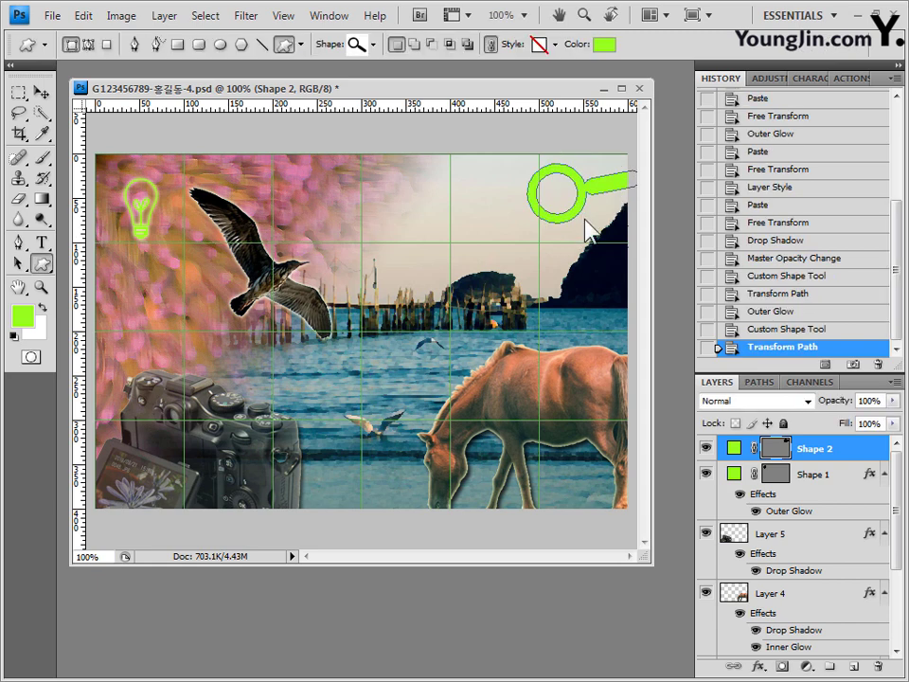
- Give the magnifier layer an Inner Shadow with 75% opacity, 120° angle, 5 px distance and 5 px size, and enable a linear Gradient Overlay at 90°
left_click(761, 667)
left_click(773, 502)
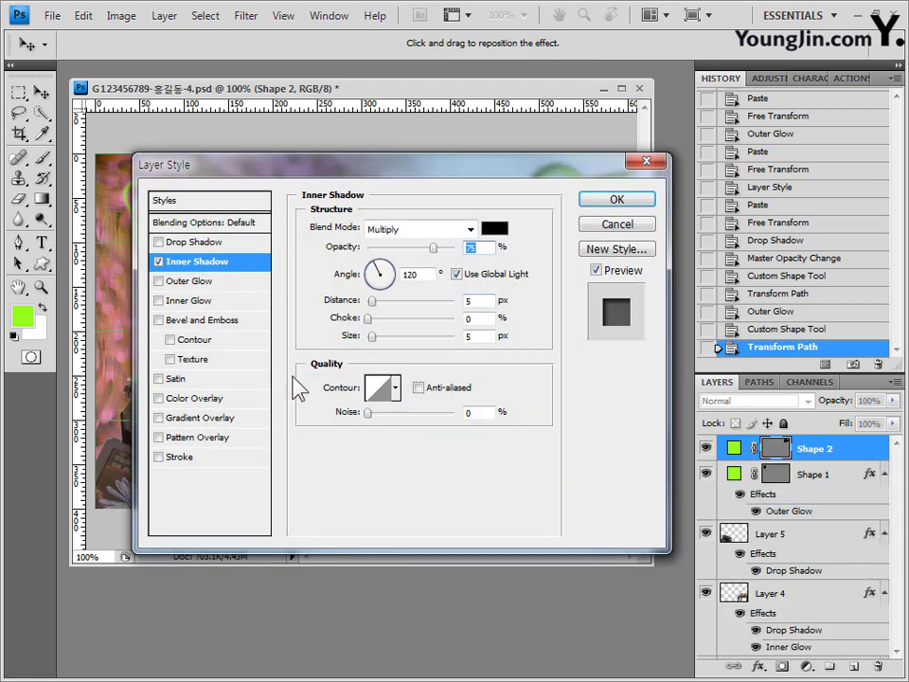
left_click(180, 422)
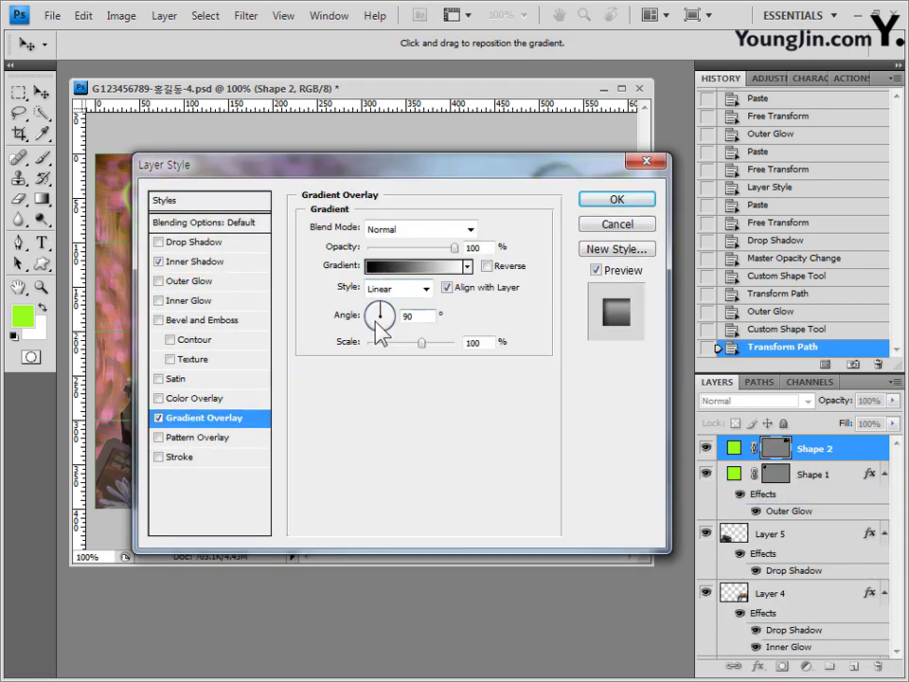
- Set the magnifier's overlay gradient to run from #ffcc33 to #990099, based on the Black, White preset, and apply the layer style
left_click(414, 267)
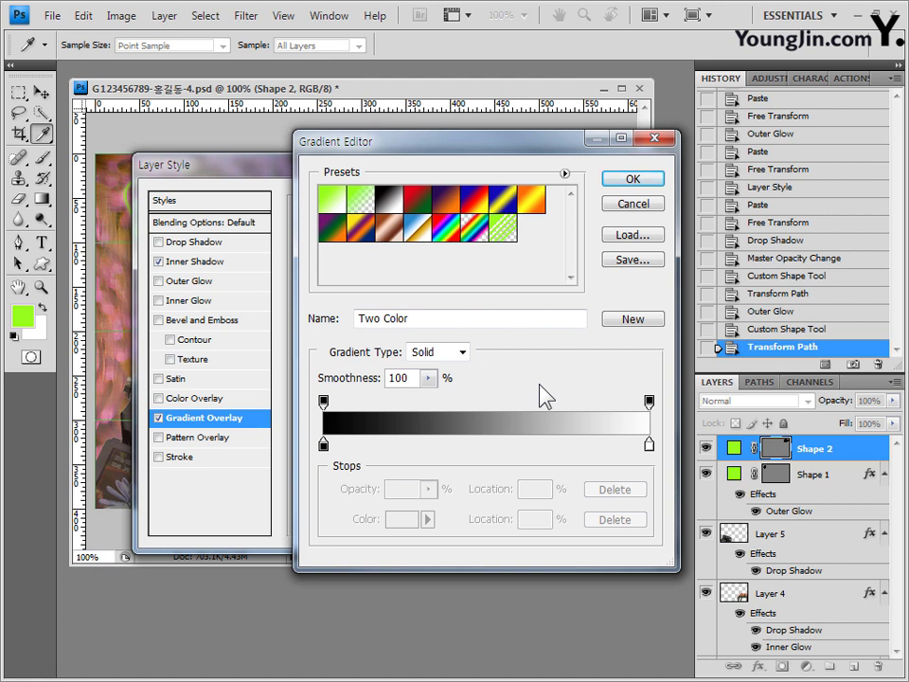
left_click(395, 208)
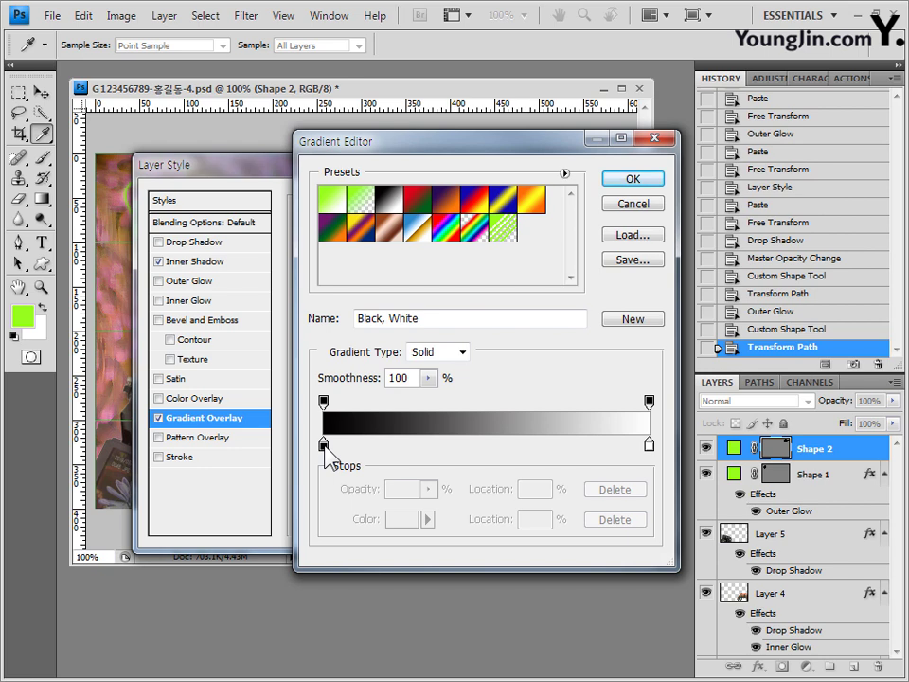
double_click(323, 445)
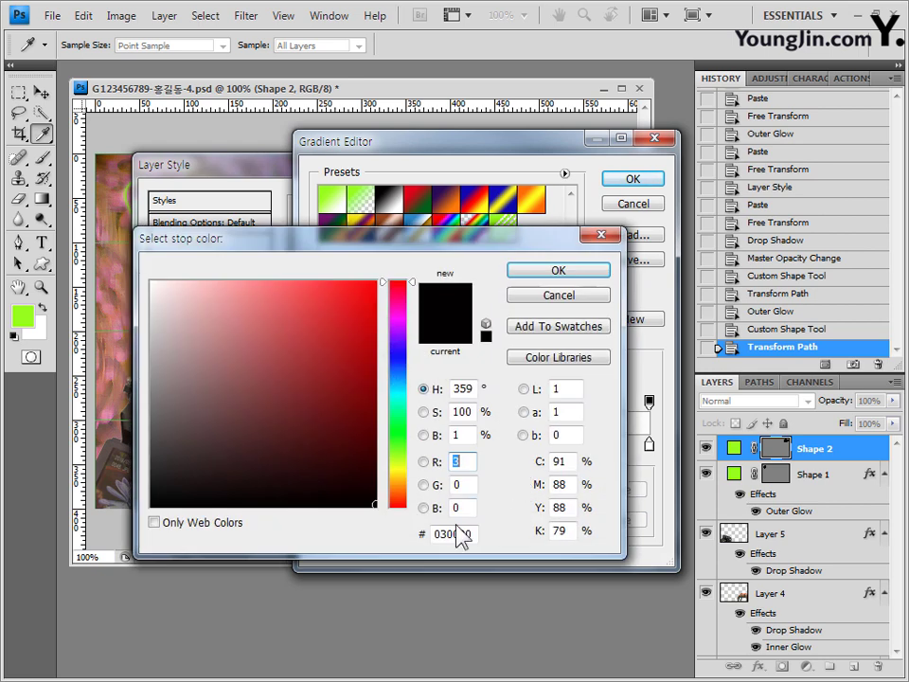
type("ffcc33")
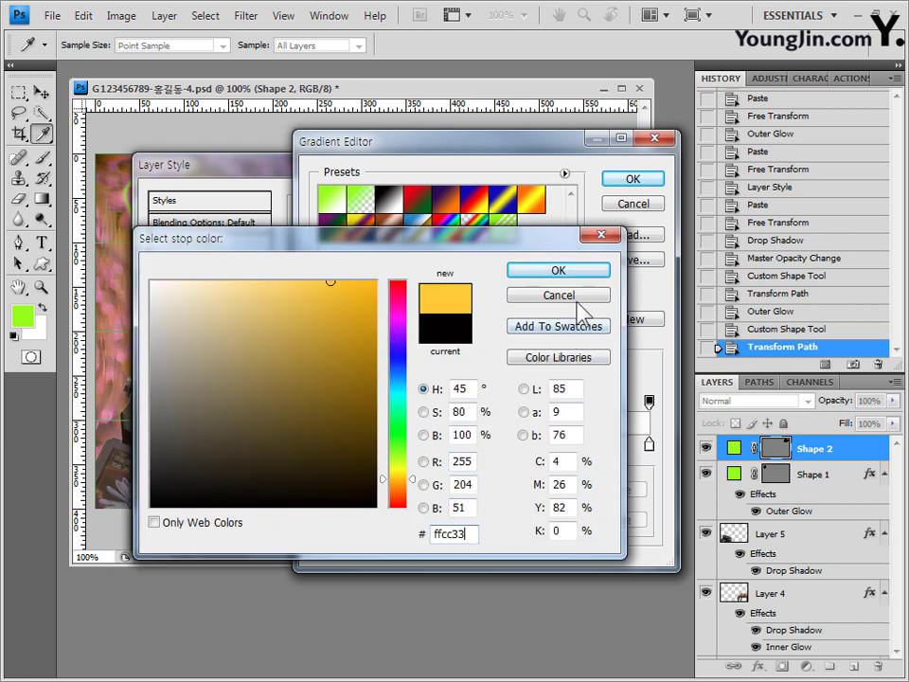
left_click(559, 271)
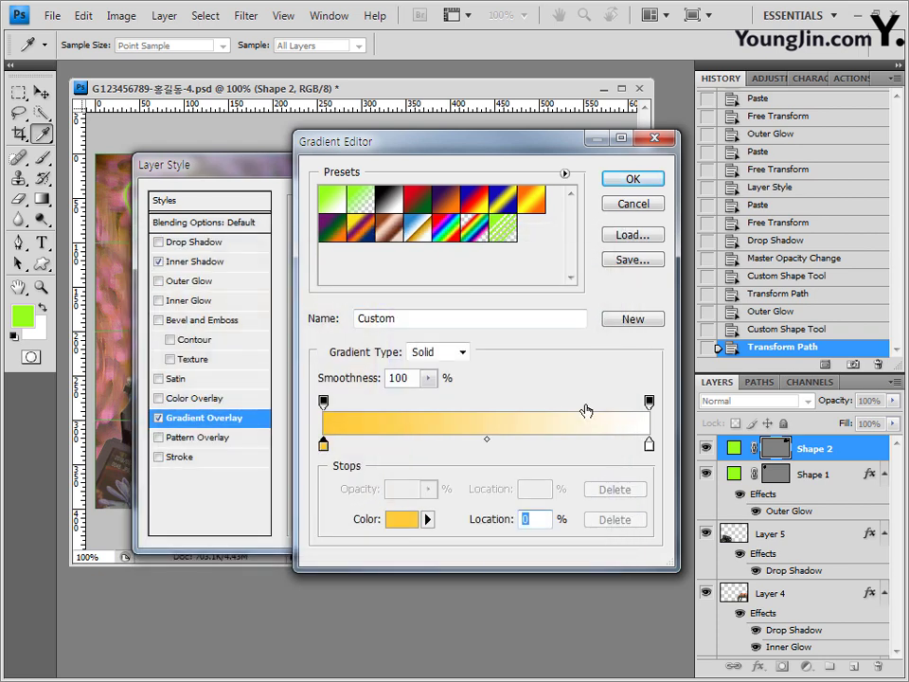
double_click(649, 446)
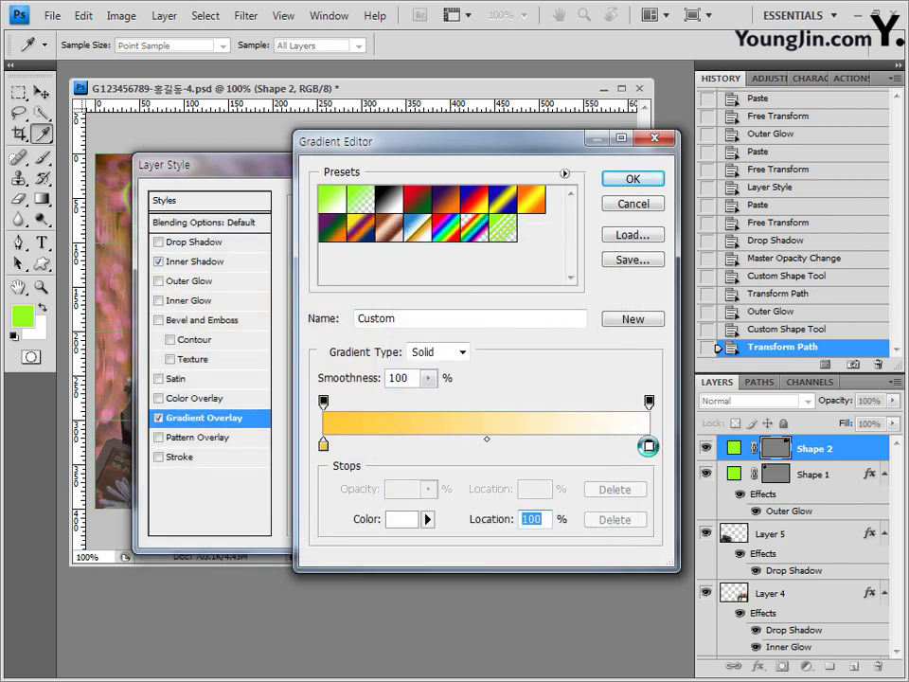
type("990099")
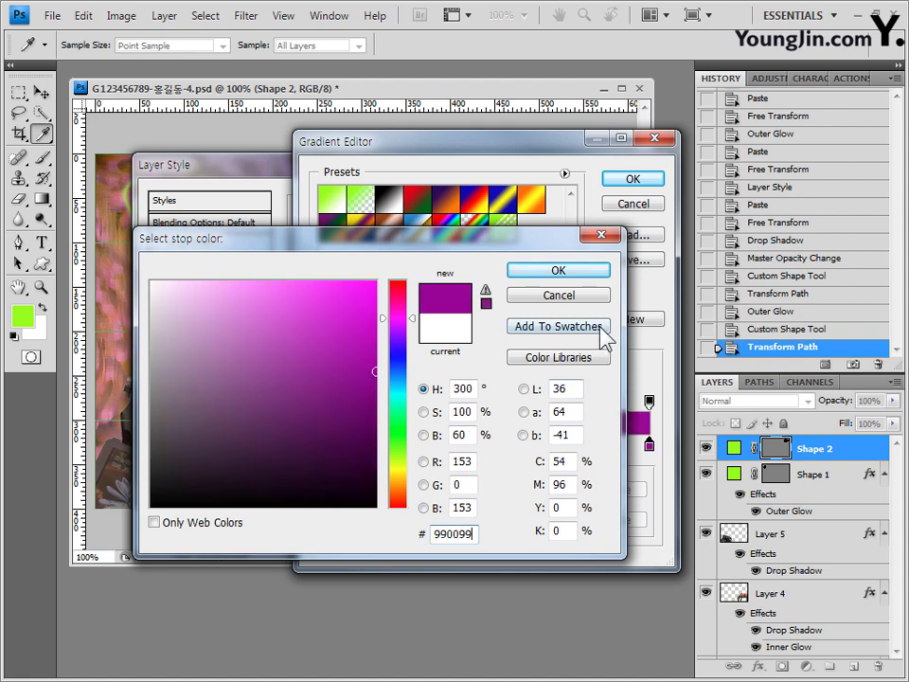
left_click(596, 275)
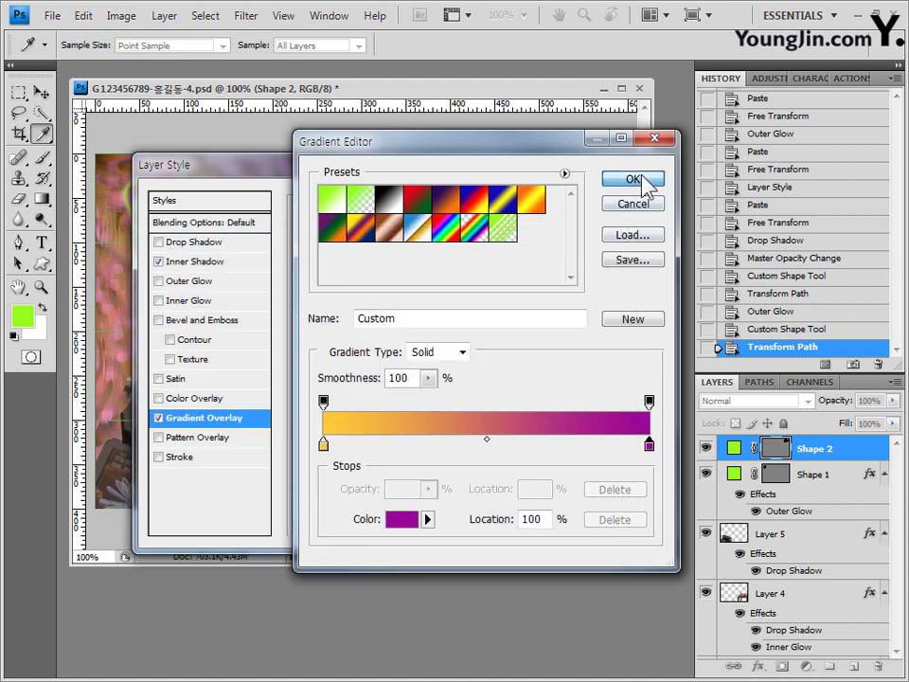
left_click(640, 181)
left_click(642, 200)
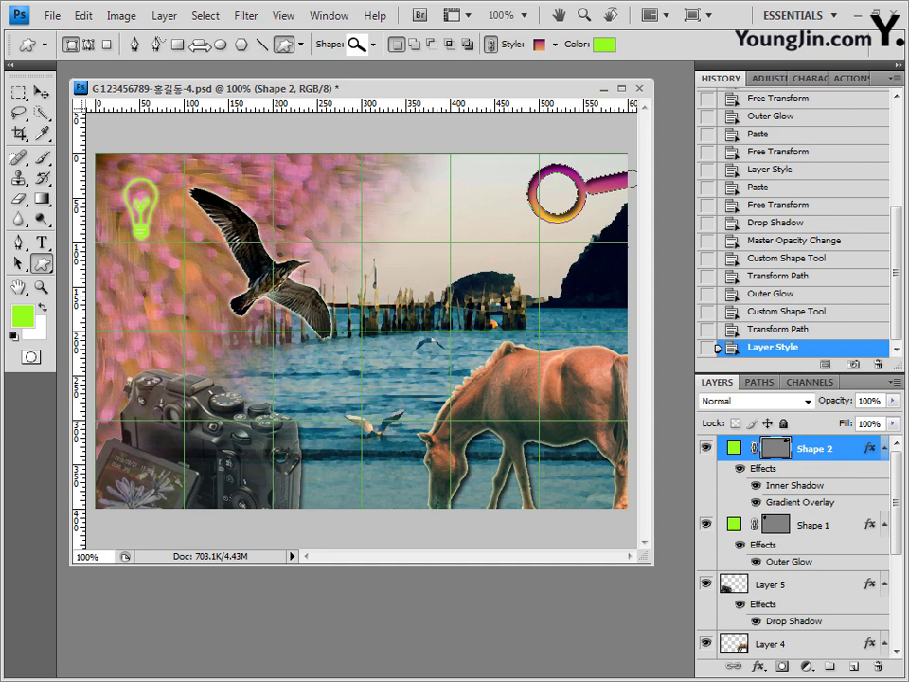
- Set up the Rounded Rectangle tool with a 30 px radius, no layer style and fill color #996600
left_click(198, 43)
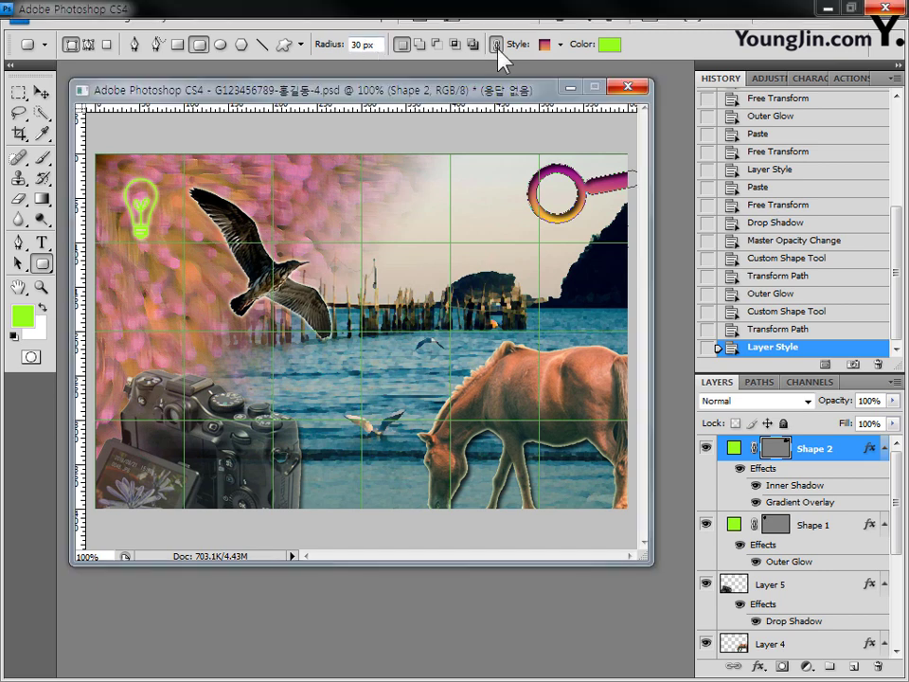
left_click(559, 44)
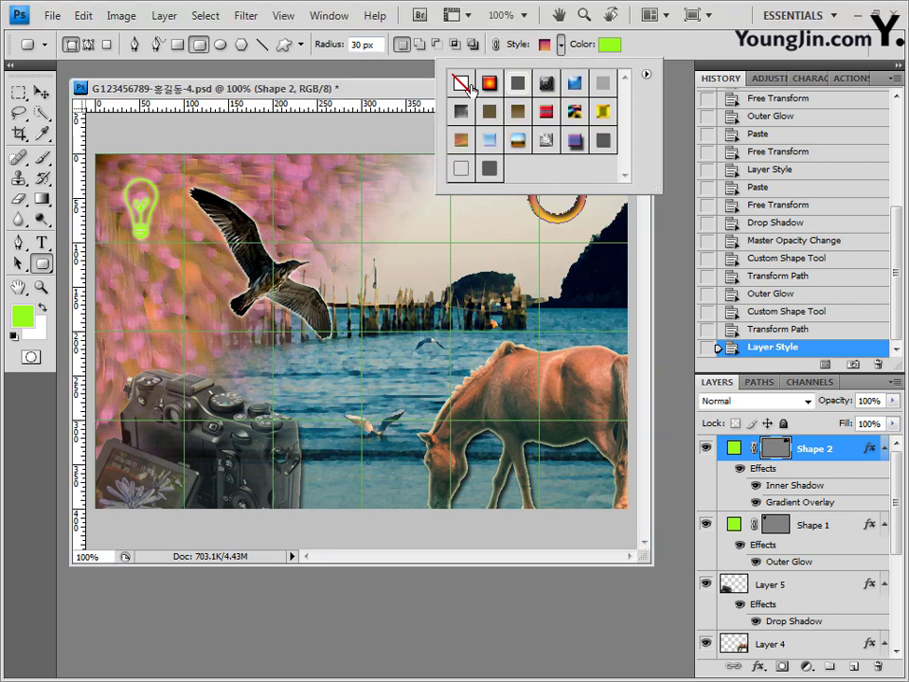
left_click(610, 45)
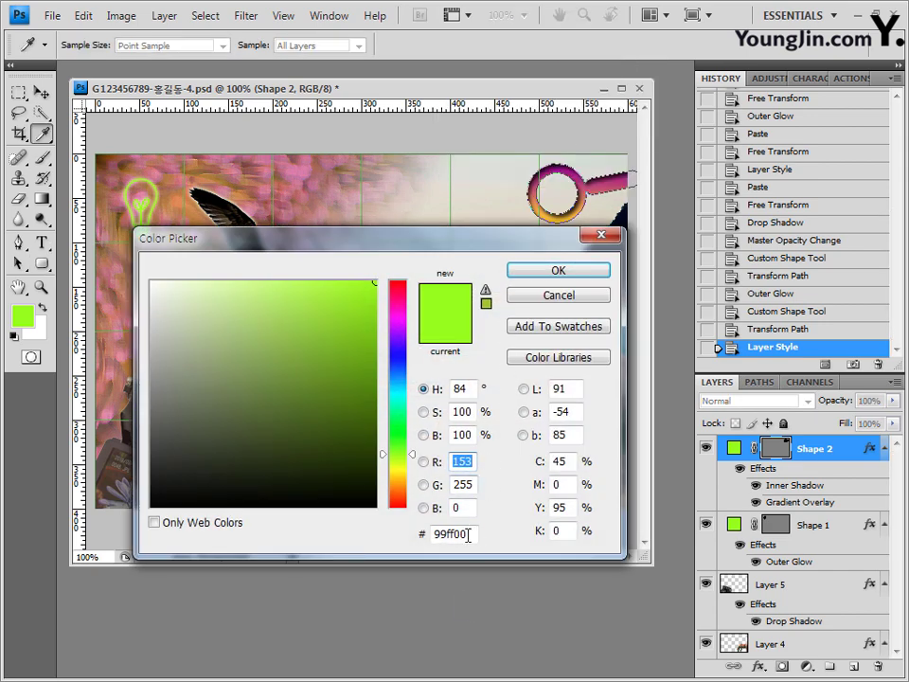
left_click_drag(470, 538, 371, 532)
type("996600")
left_click(563, 271)
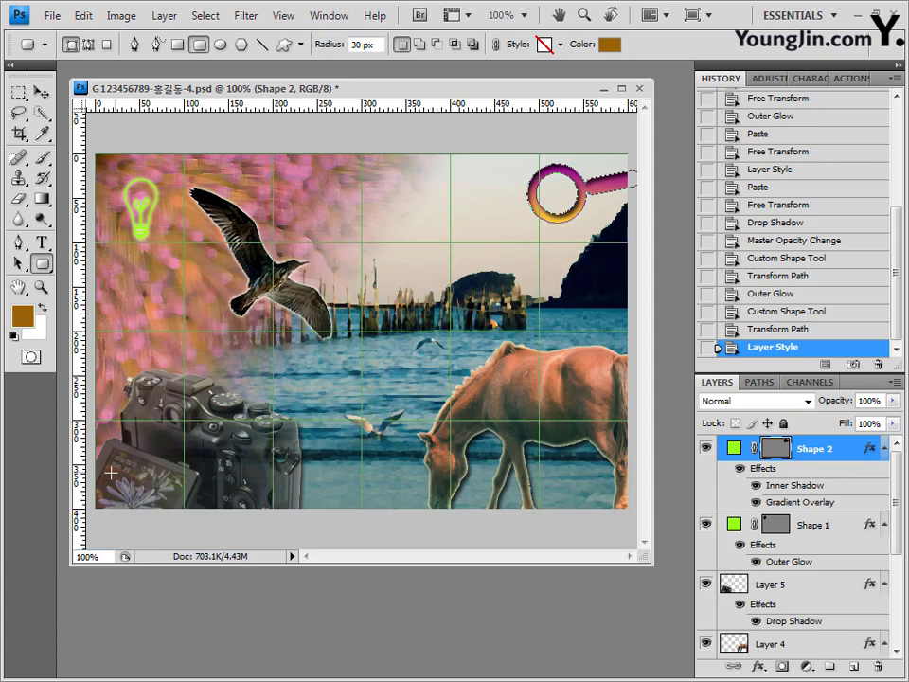
- Draw a rounded bar about 300 px wide and 30 px tall over the camera's lower part and widen it slightly
left_click_drag(111, 471, 379, 495)
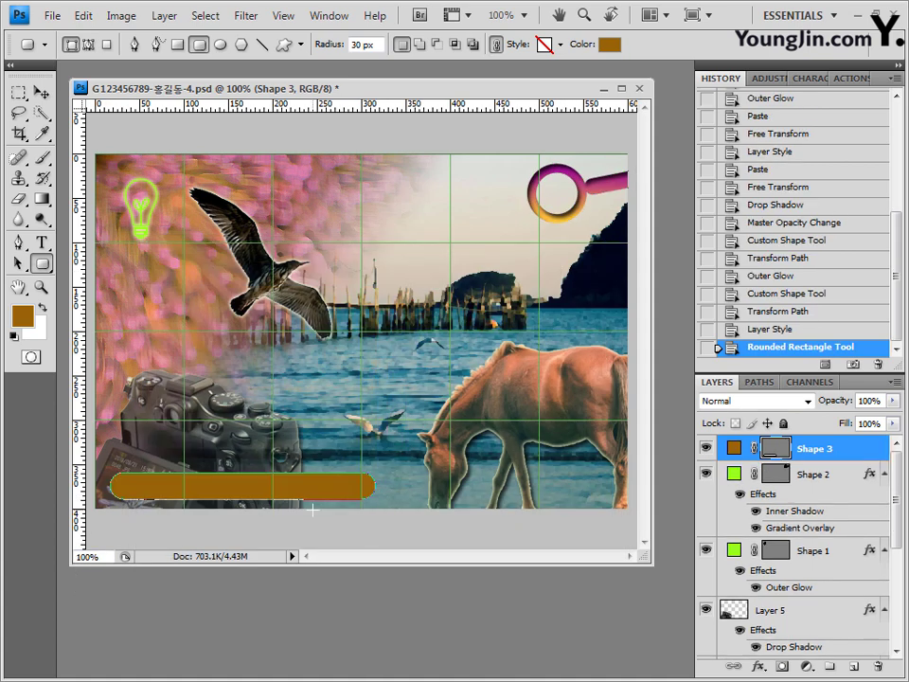
key("ctrl+t")
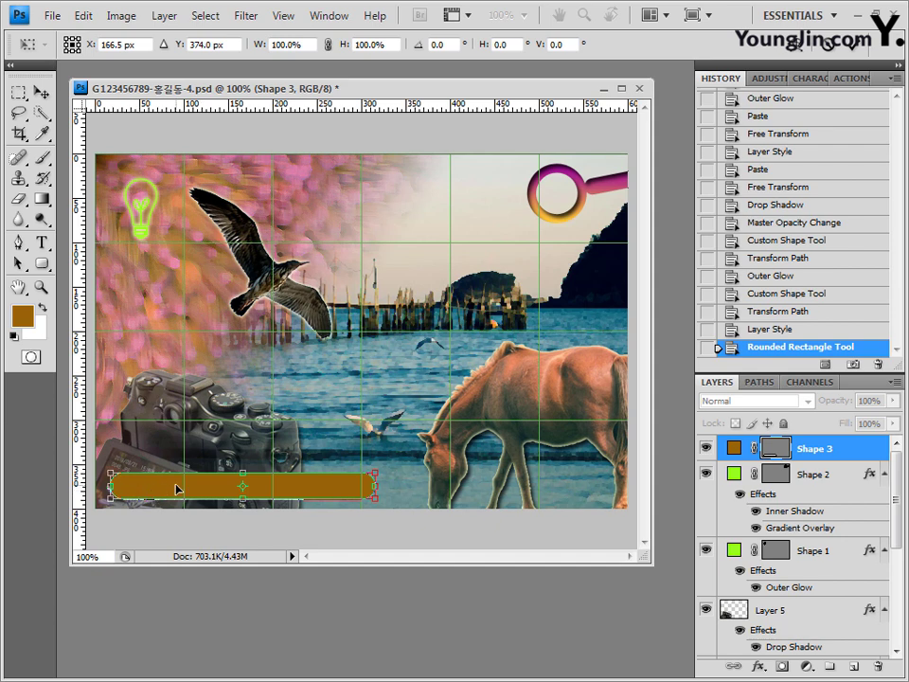
left_click_drag(375, 486, 378, 486)
key("Return")
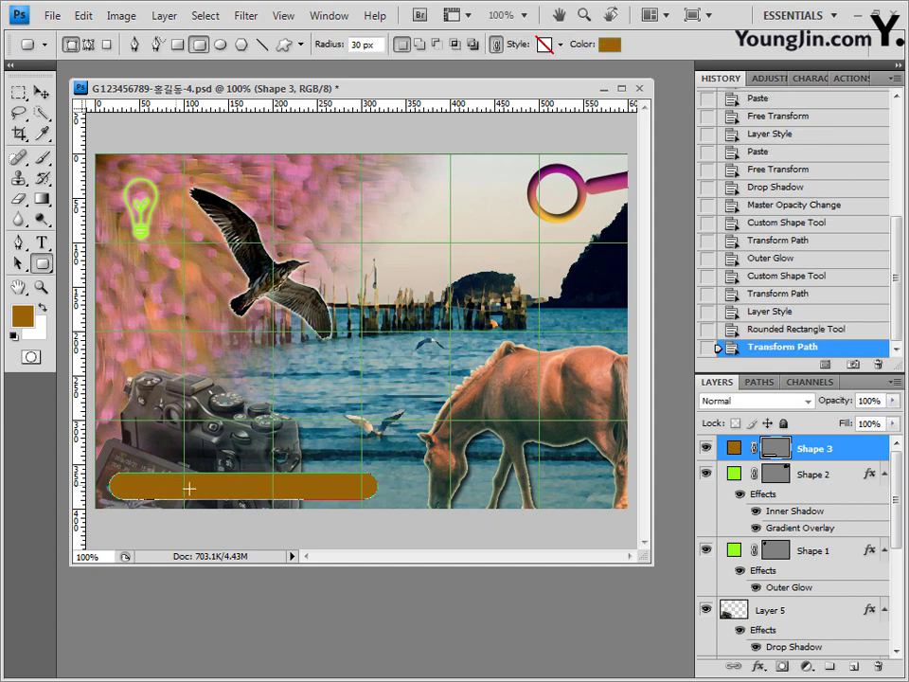
- Apply an Inner Shadow with its default settings to the brown rounded bar
left_click(757, 666)
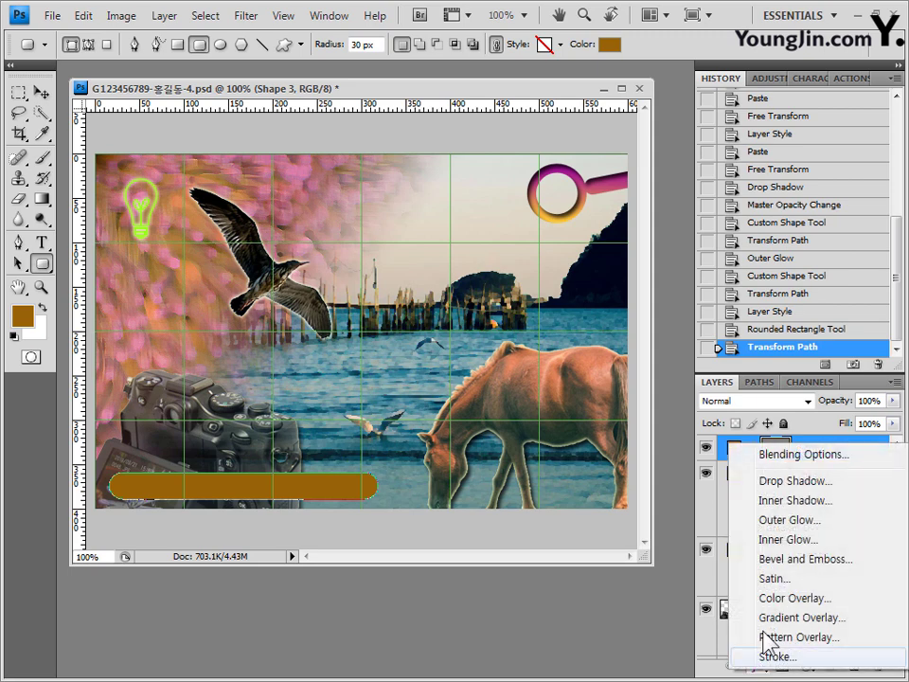
left_click(781, 500)
left_click(651, 203)
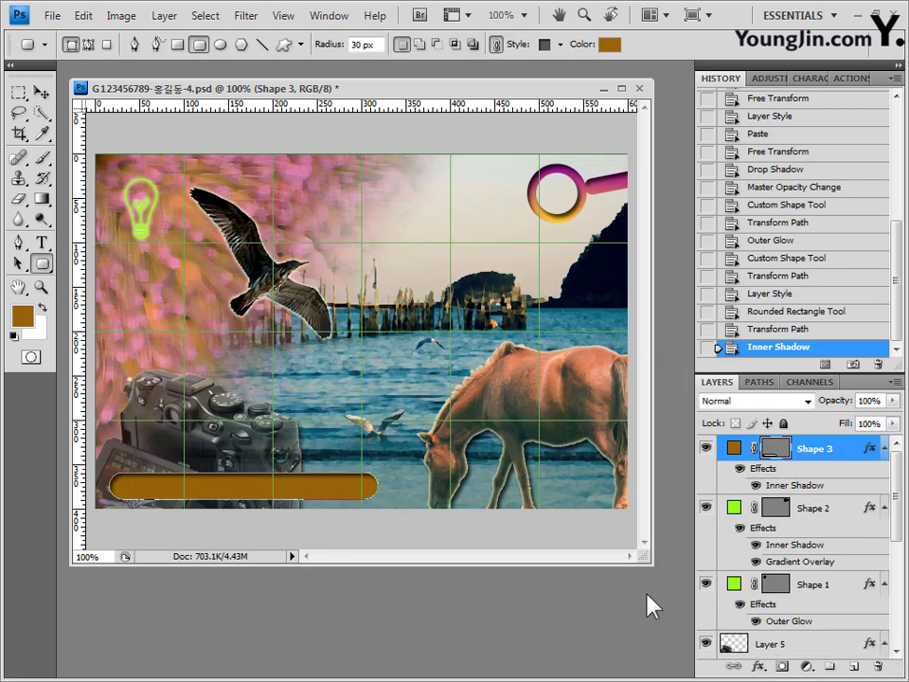
- Add the title "해양/레저 관광사진 공모전" in 궁서 at 39 pt, starting just below the light bulb and running across the bird
left_click(43, 245)
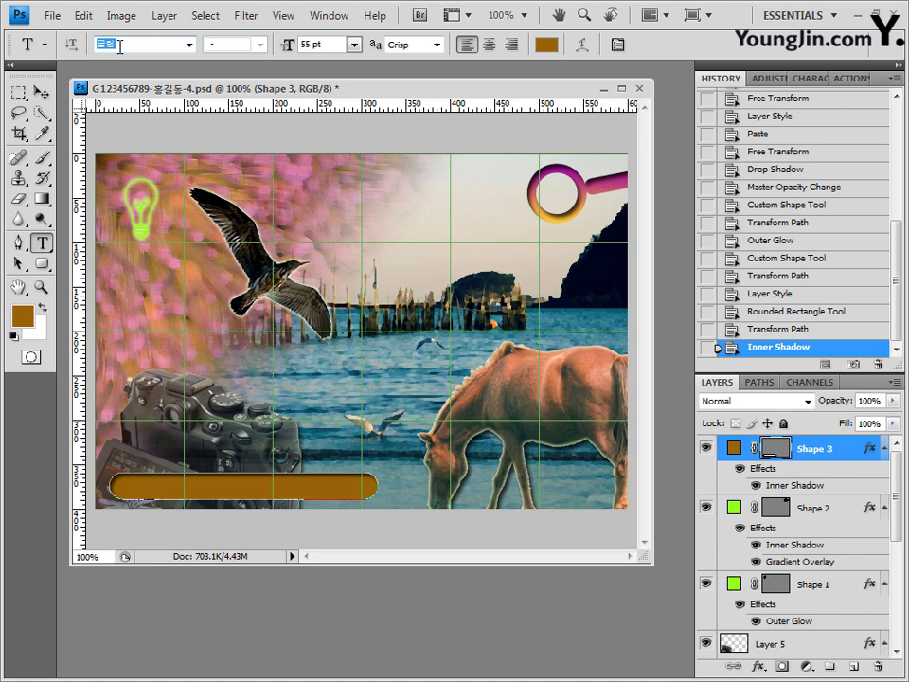
type("궁서체")
left_click(189, 45)
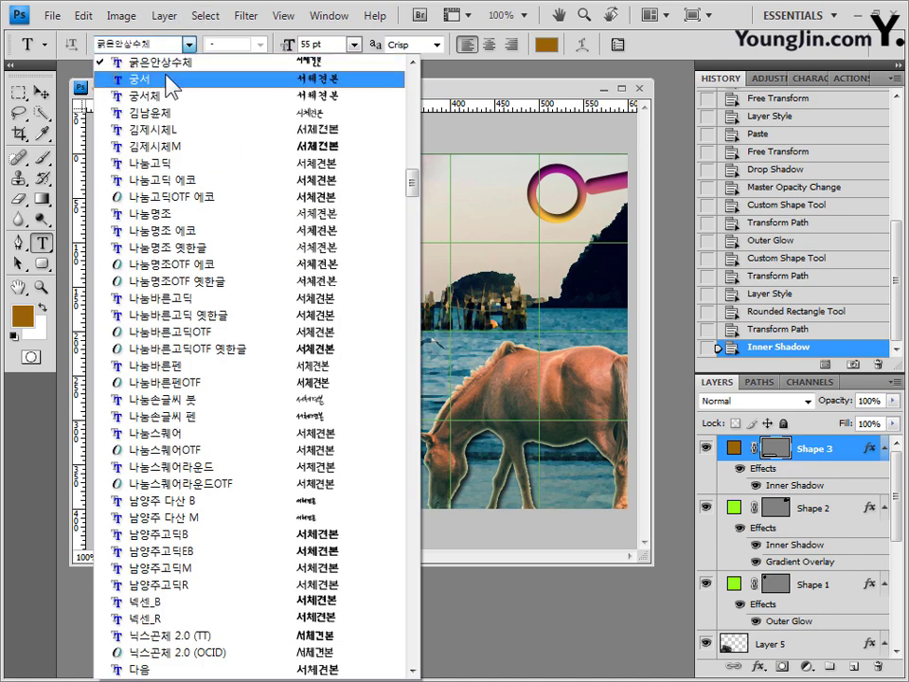
left_click(170, 83)
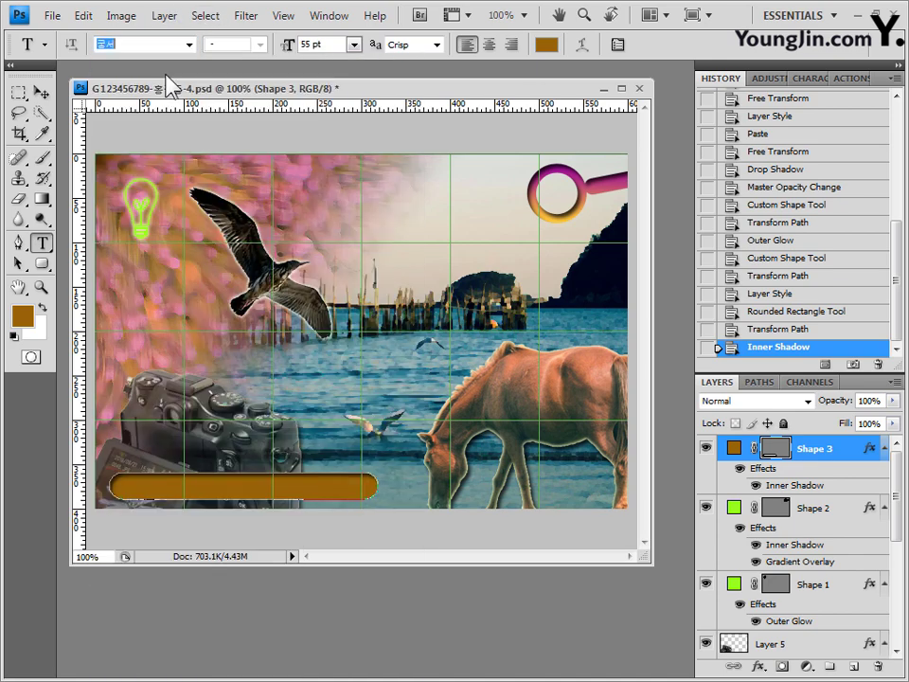
left_click(325, 47)
type("39")
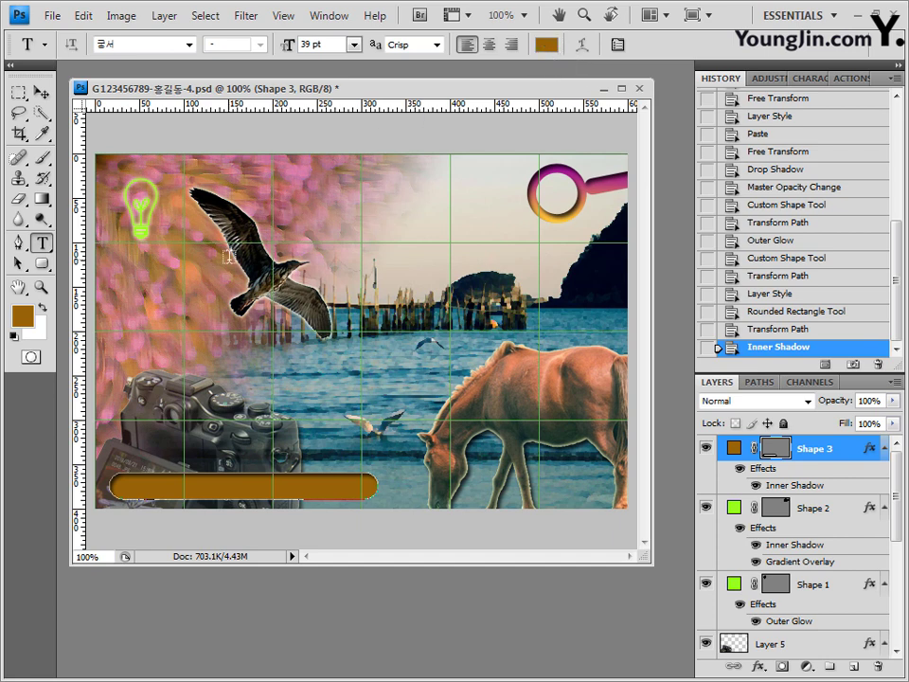
left_click(157, 264)
type("해양/레저 관광사진 공모전")
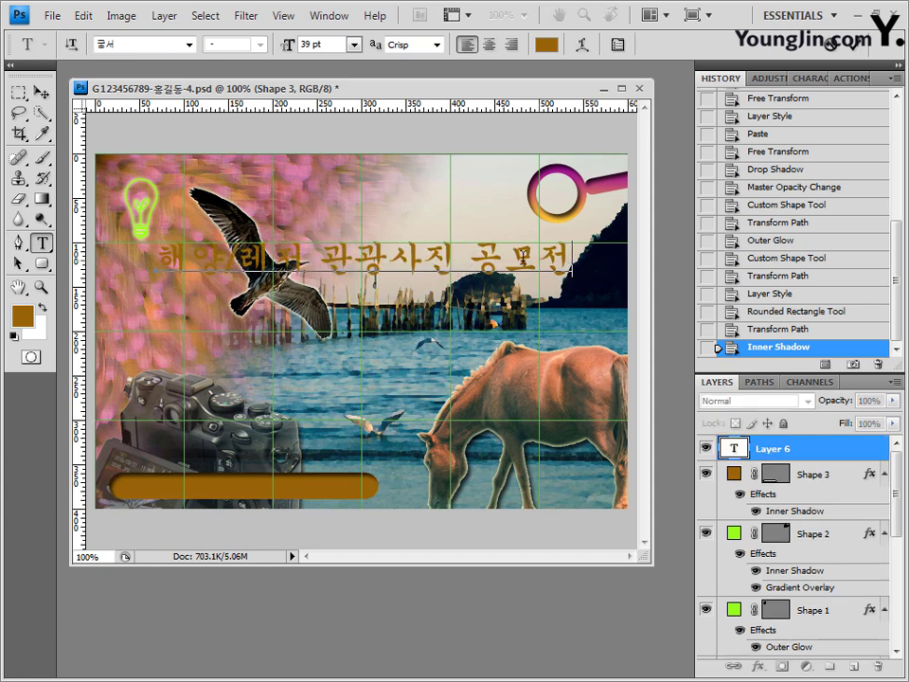
- Change the whole title's text color to #f1ebe0 and commit the text
left_click_drag(570, 257, 152, 257)
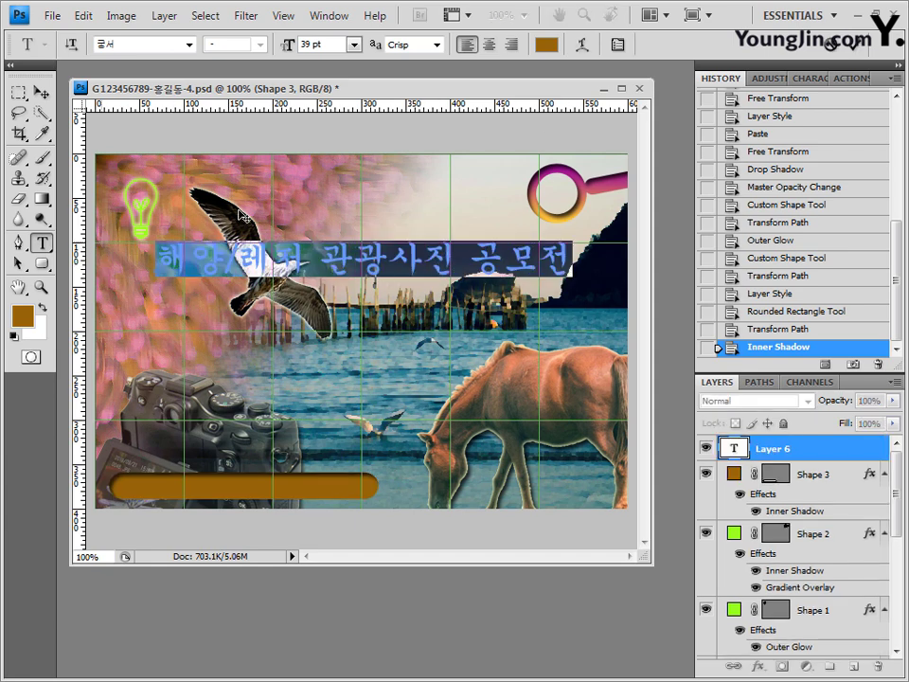
left_click(547, 44)
left_click(123, 220)
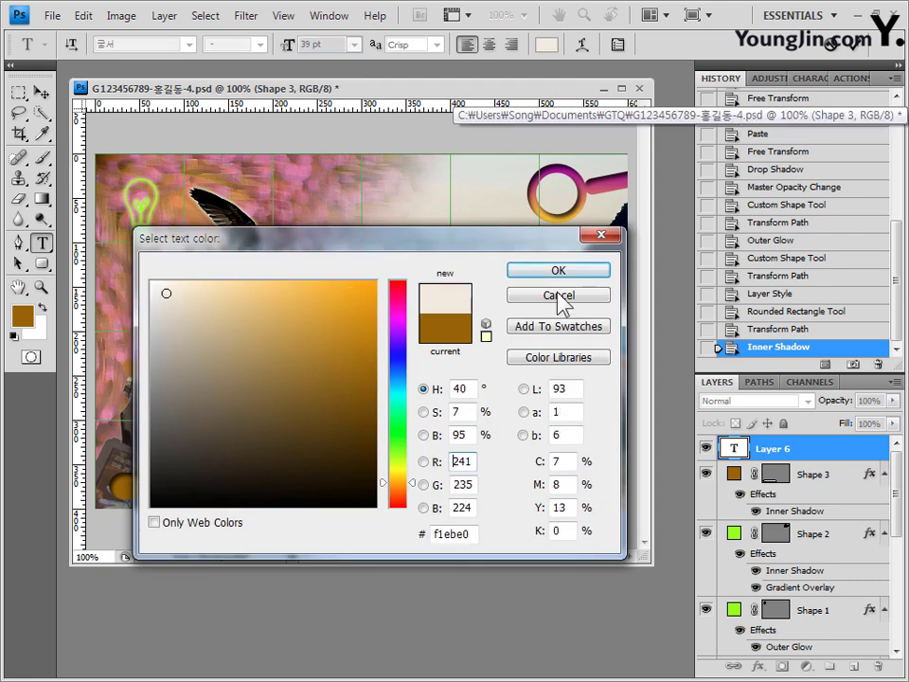
left_click(579, 274)
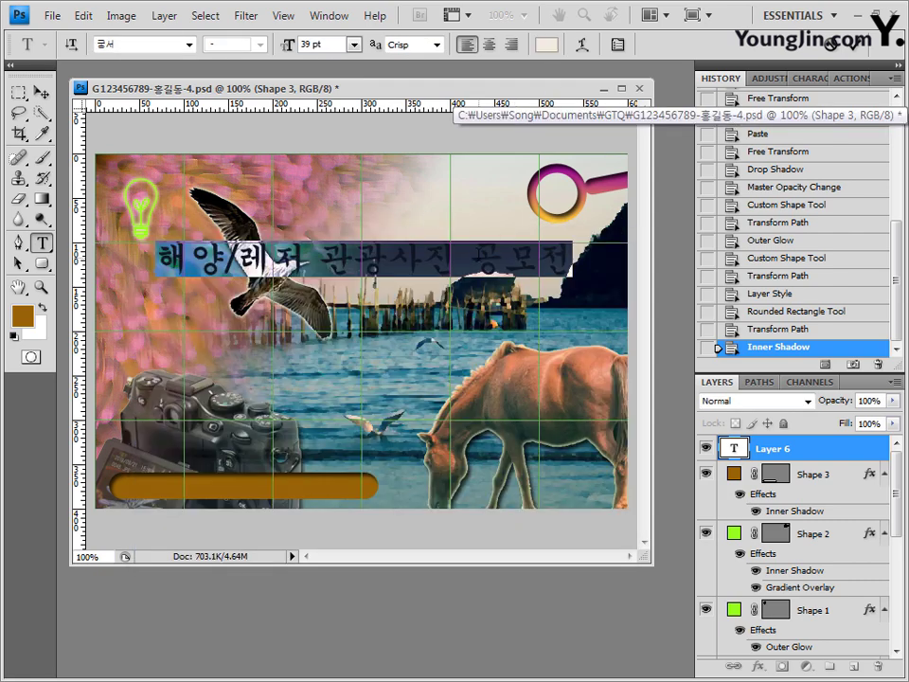
left_click(468, 256)
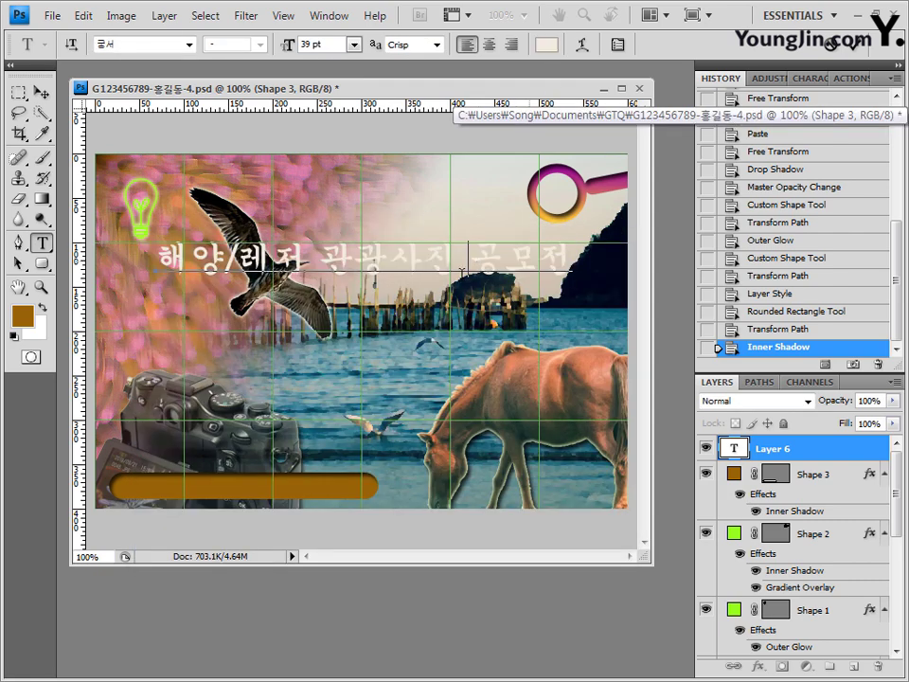
left_click(833, 454)
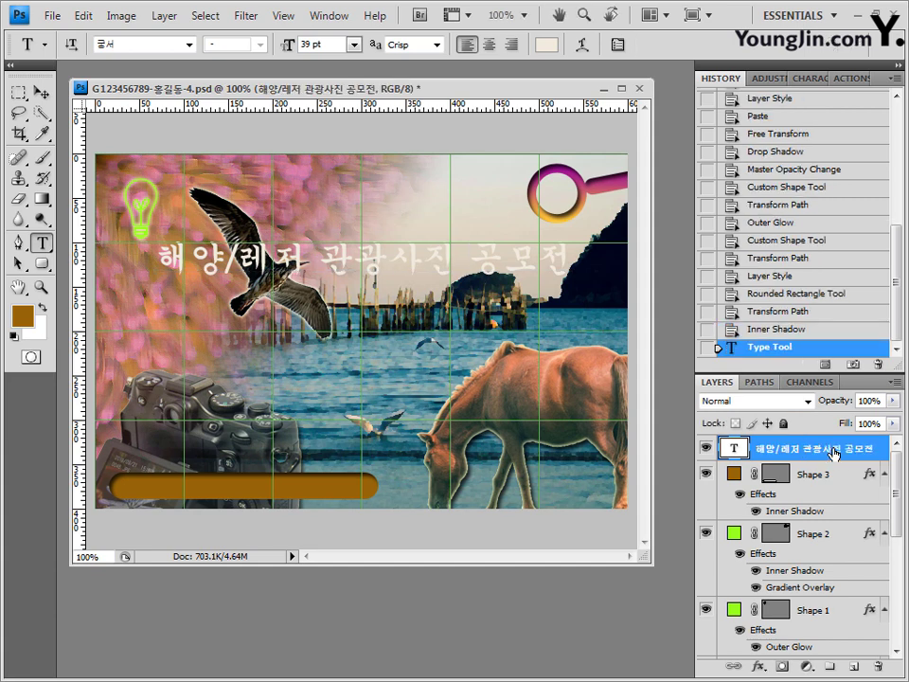
- Give the title layer a 2 px outside Stroke in white, #ffffff
left_click(765, 668)
left_click(779, 651)
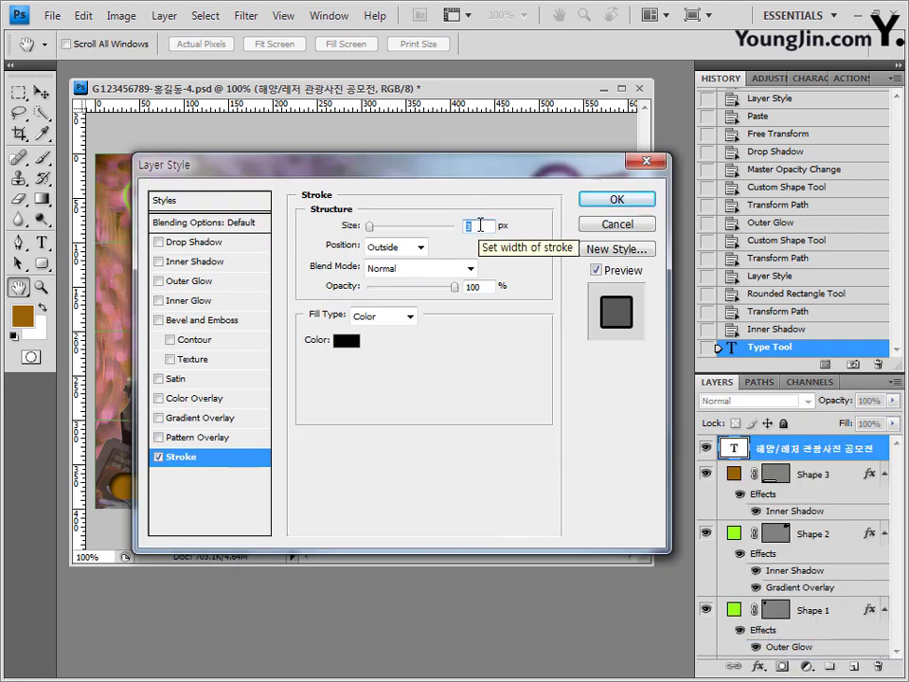
type("2")
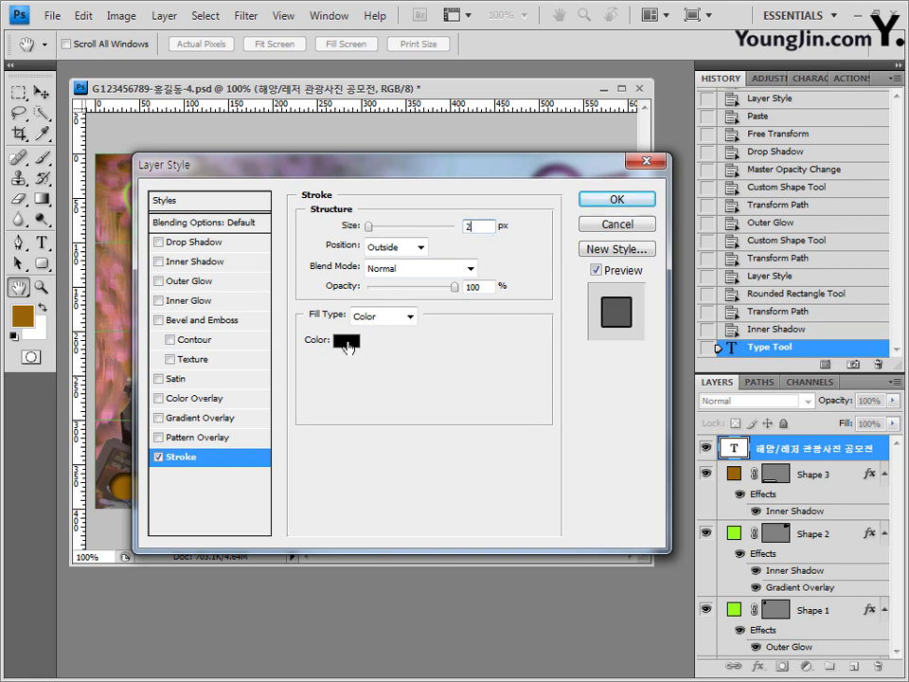
left_click(347, 347)
left_click(152, 281)
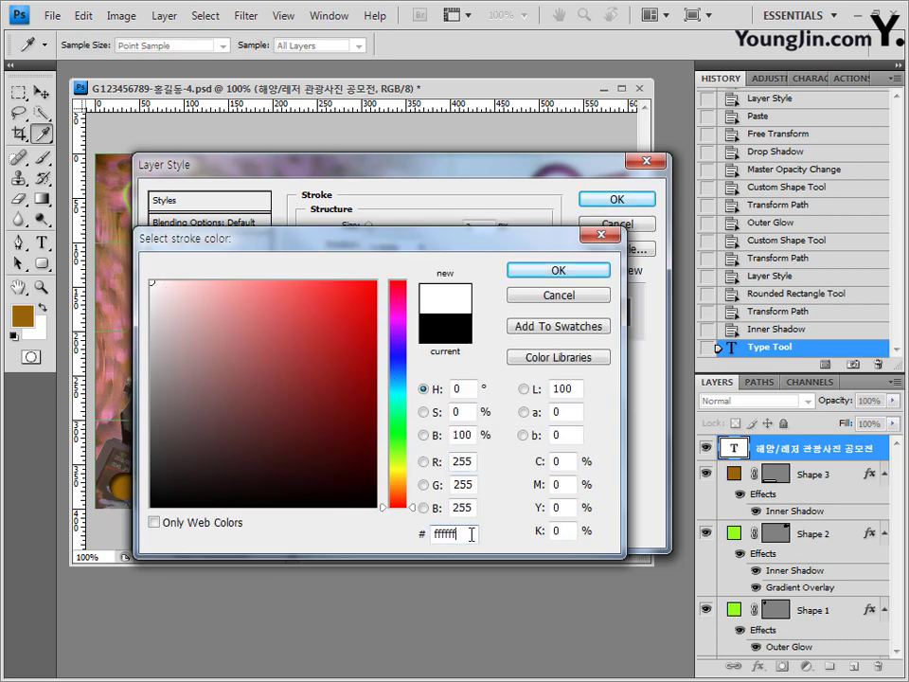
left_click(572, 271)
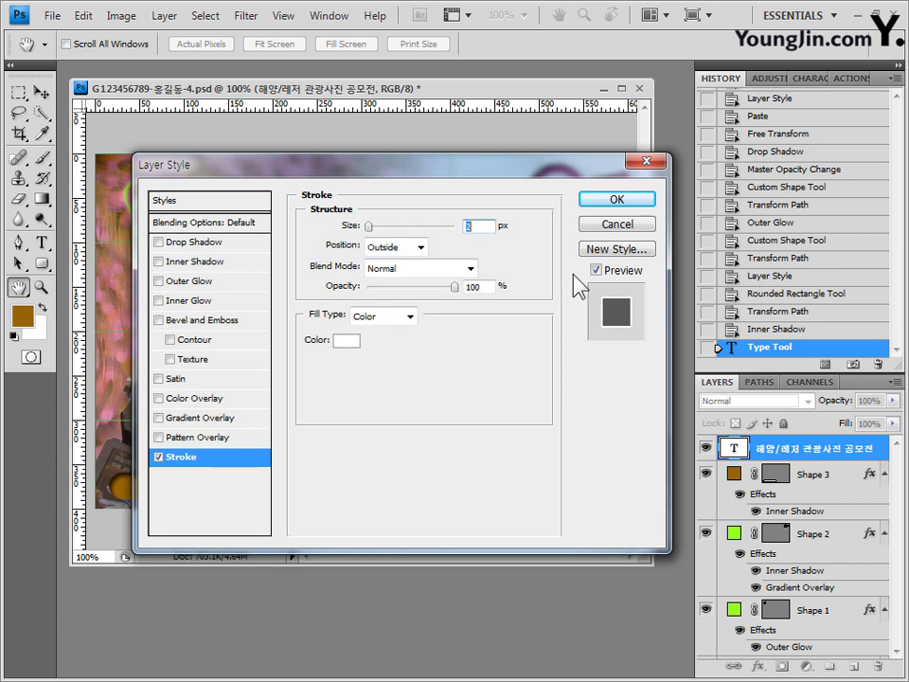
- Enable a Gradient Overlay on the title, choose the Black, White preset and set its starting color to #990066
left_click(198, 420)
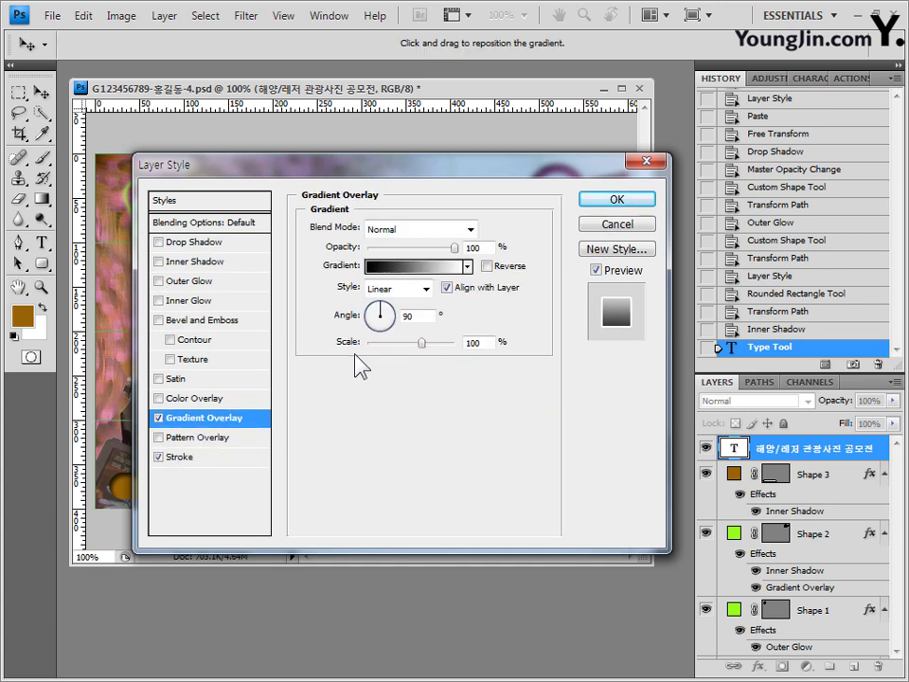
left_click(417, 265)
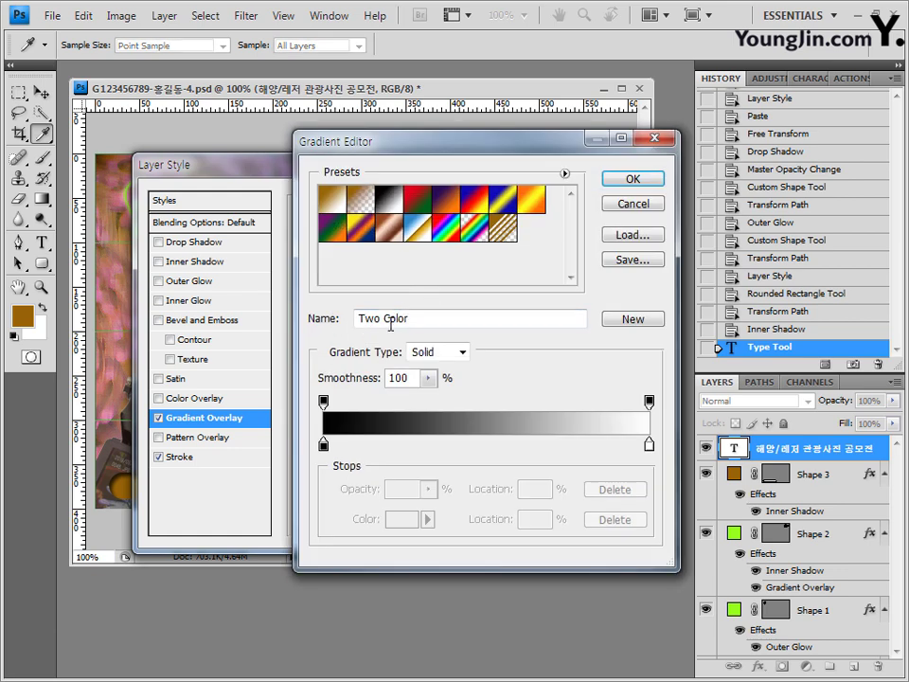
left_click(390, 211)
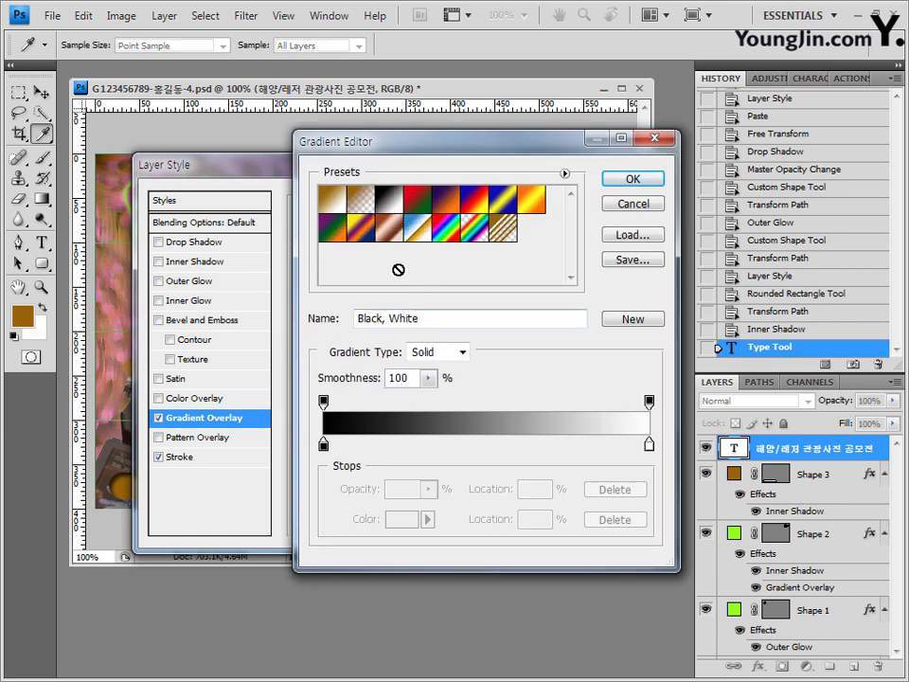
double_click(325, 445)
left_click_drag(471, 535, 378, 535)
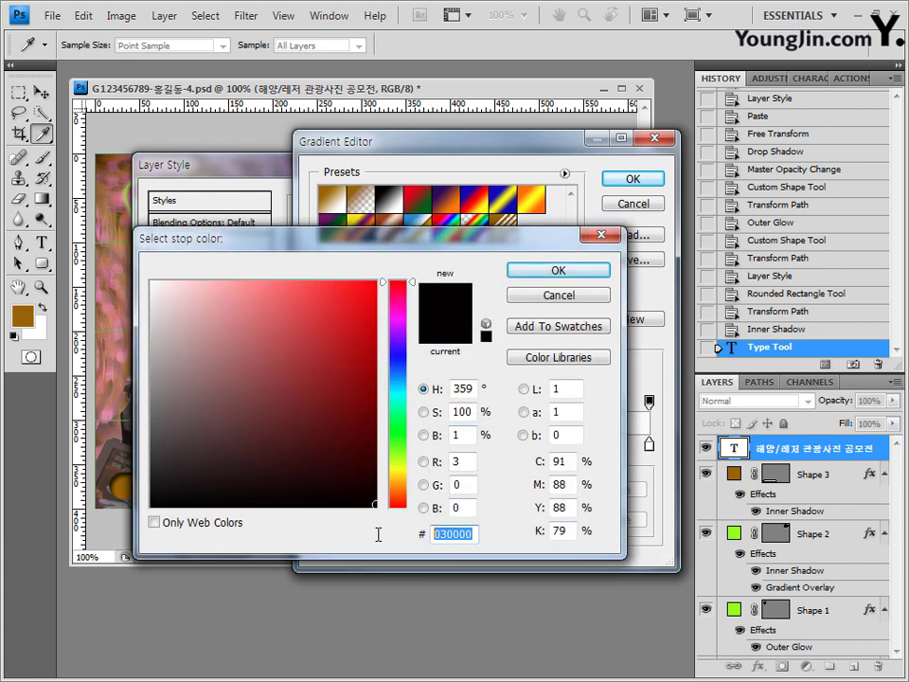
type("990066")
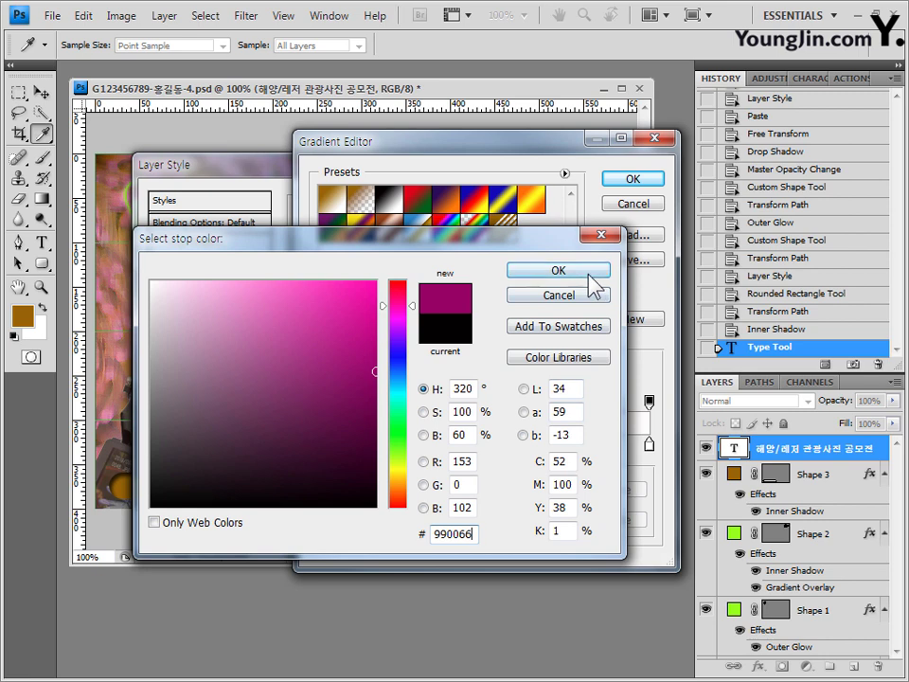
left_click(559, 271)
- Set the ending color of the title's overlay gradient to #66ccff and apply the layer style
left_click(650, 445)
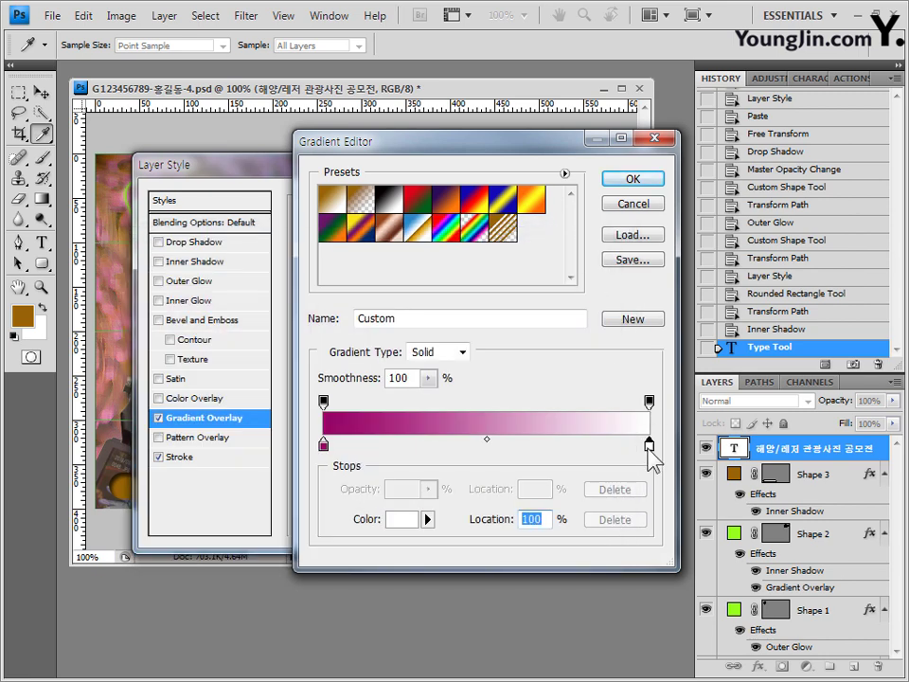
double_click(649, 445)
left_click_drag(473, 534, 357, 536)
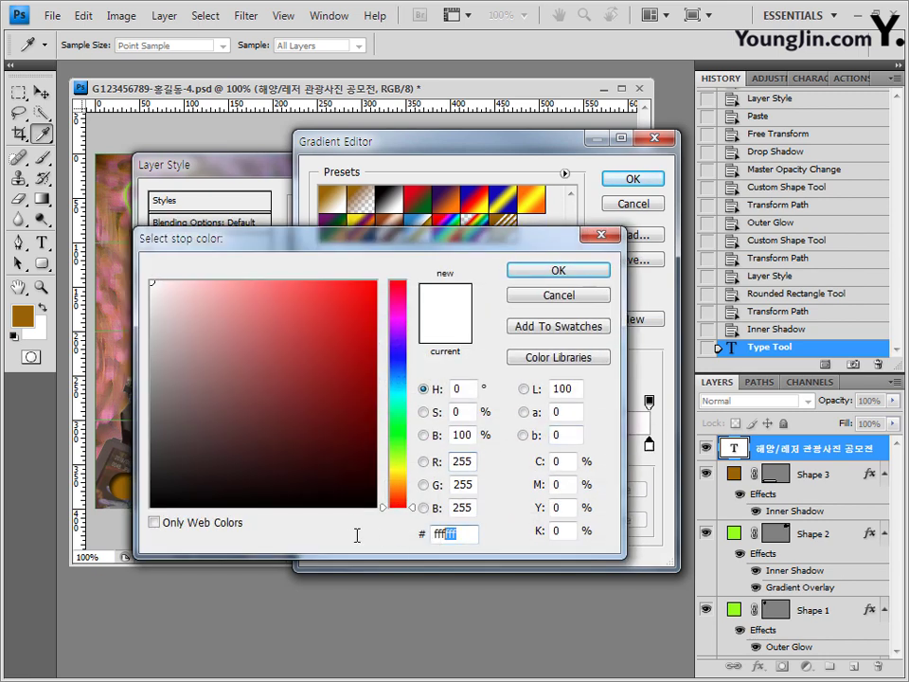
type("66ccff")
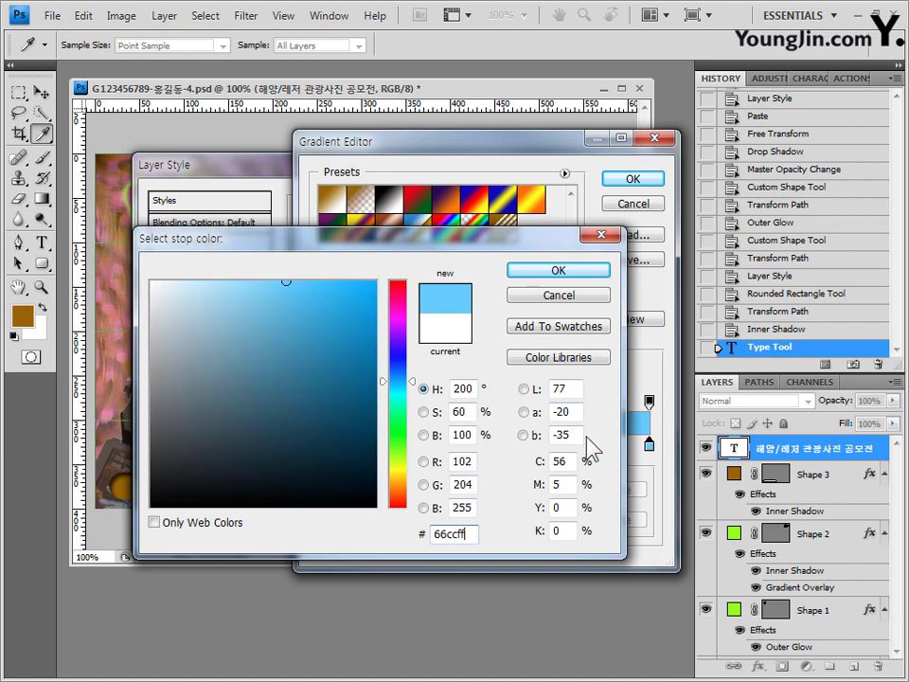
left_click(564, 273)
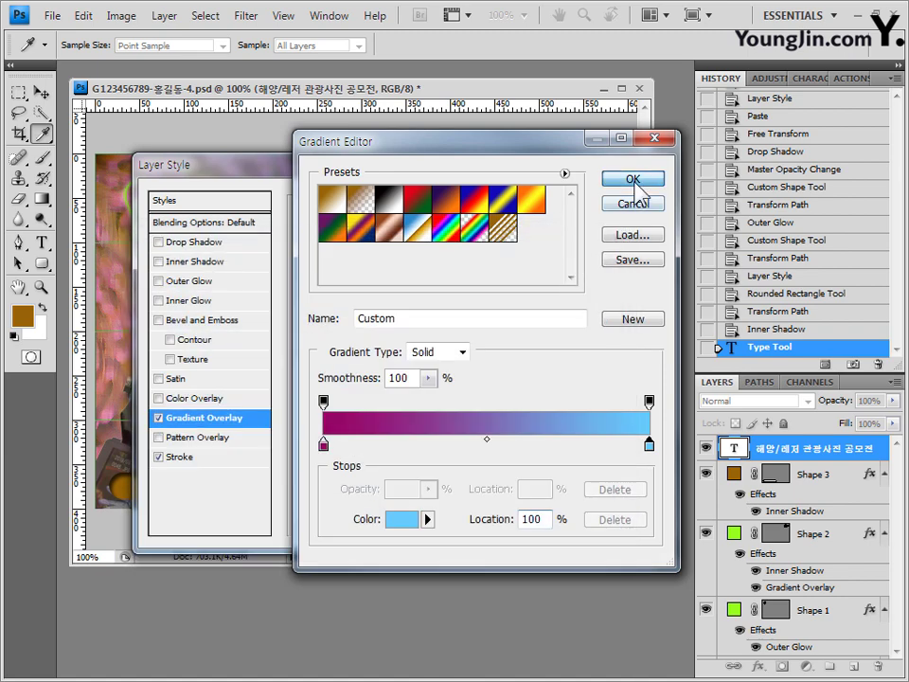
left_click(634, 180)
left_click(616, 197)
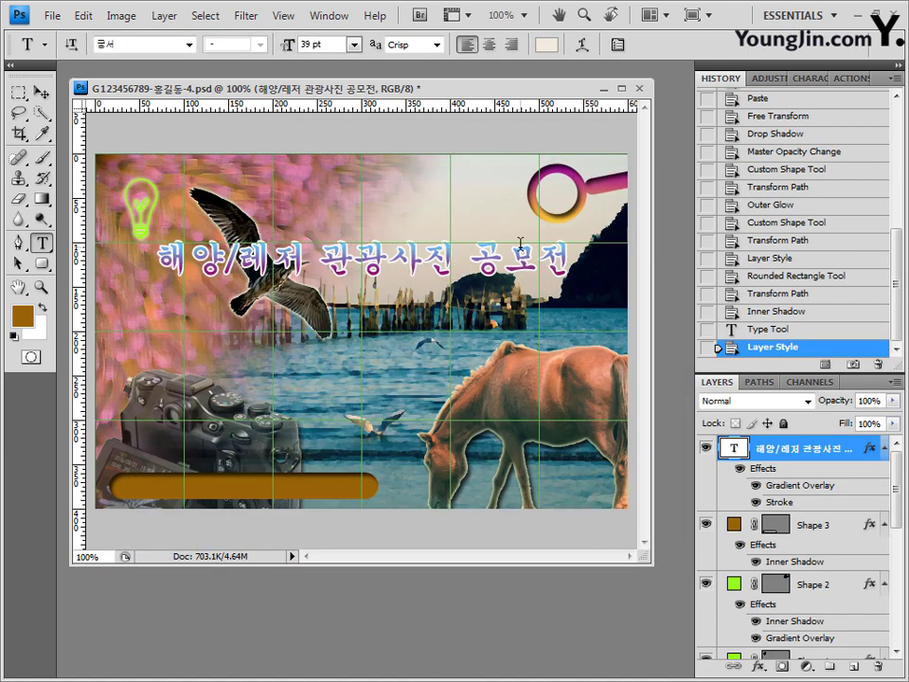
- Warp the Korean title with the Arc style at +50% bend and move it slightly down the canvas
left_click(584, 47)
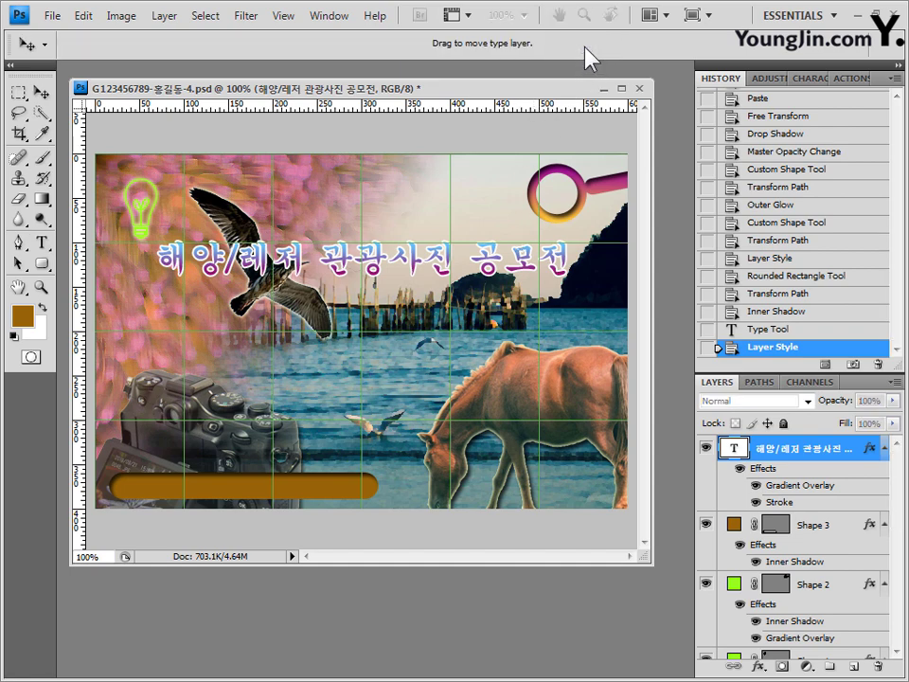
left_click(621, 201)
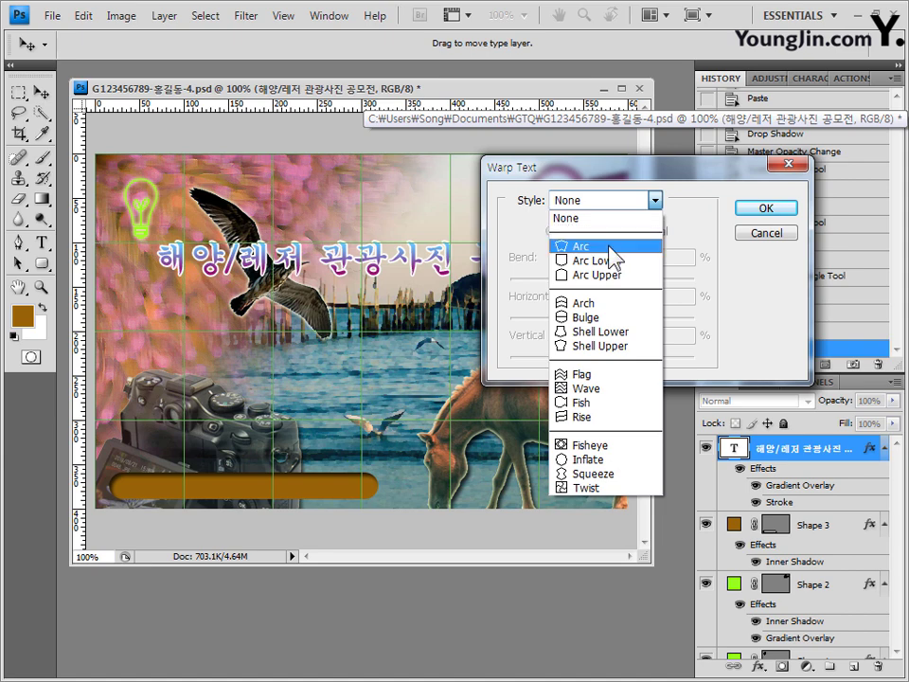
left_click(609, 248)
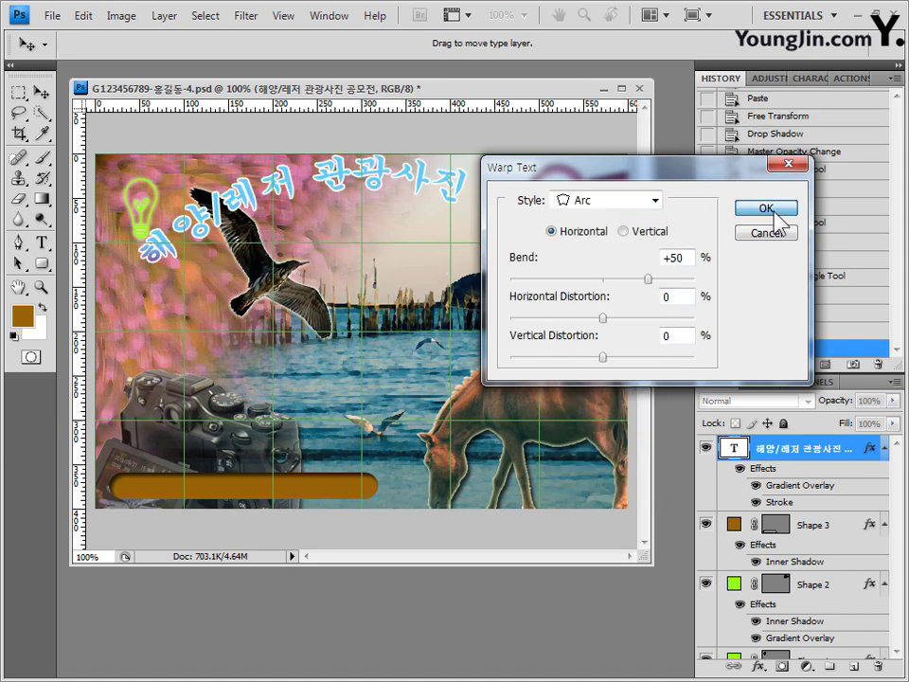
left_click(774, 212)
left_click(40, 92)
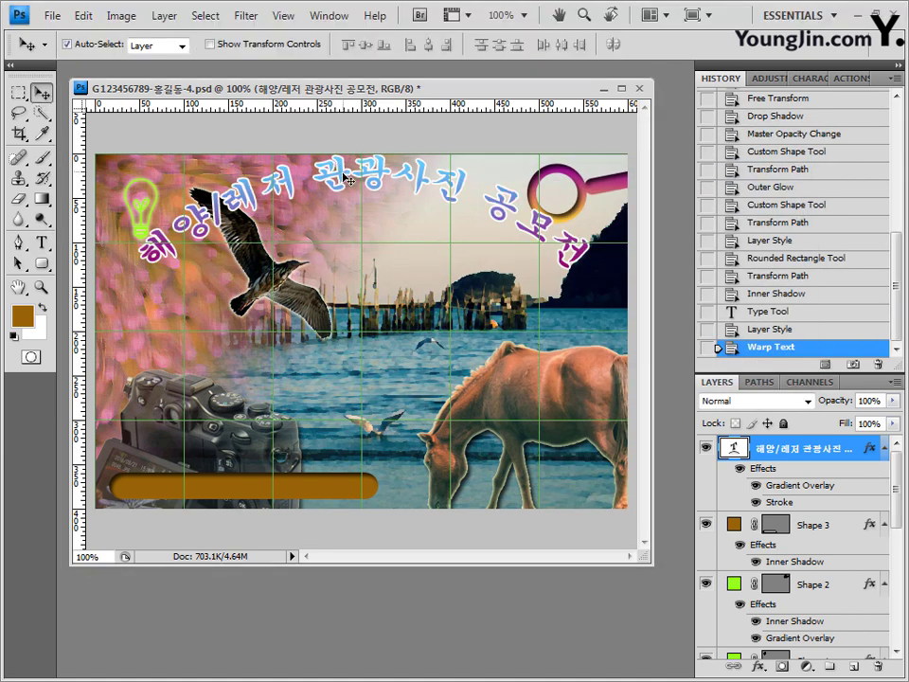
left_click_drag(343, 178, 343, 208)
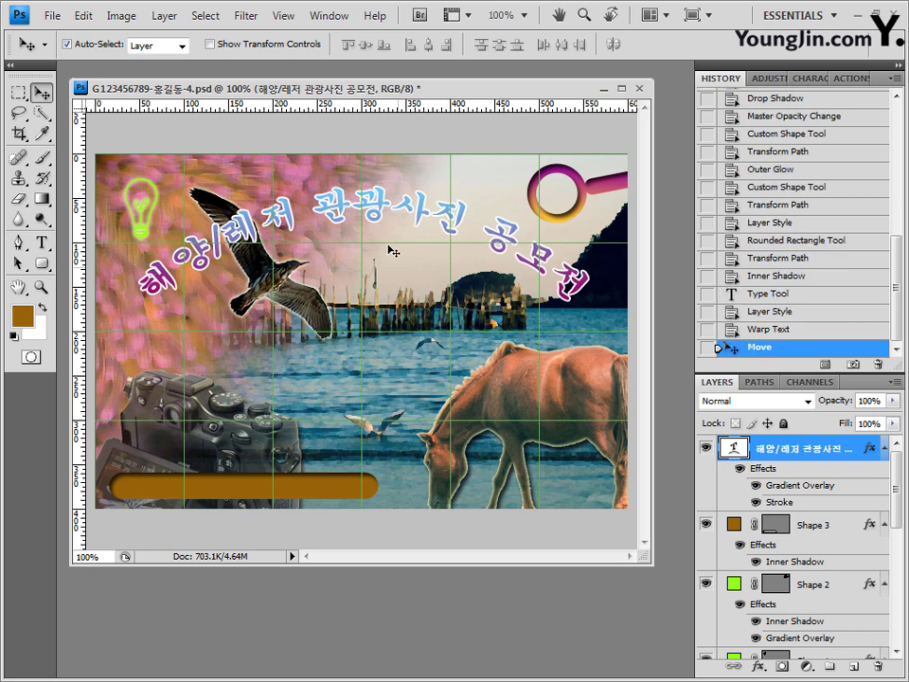
- Add the text line "Marine/Leisure Tourism Photo Contest" beneath the Korean title and commit it
left_click(41, 243)
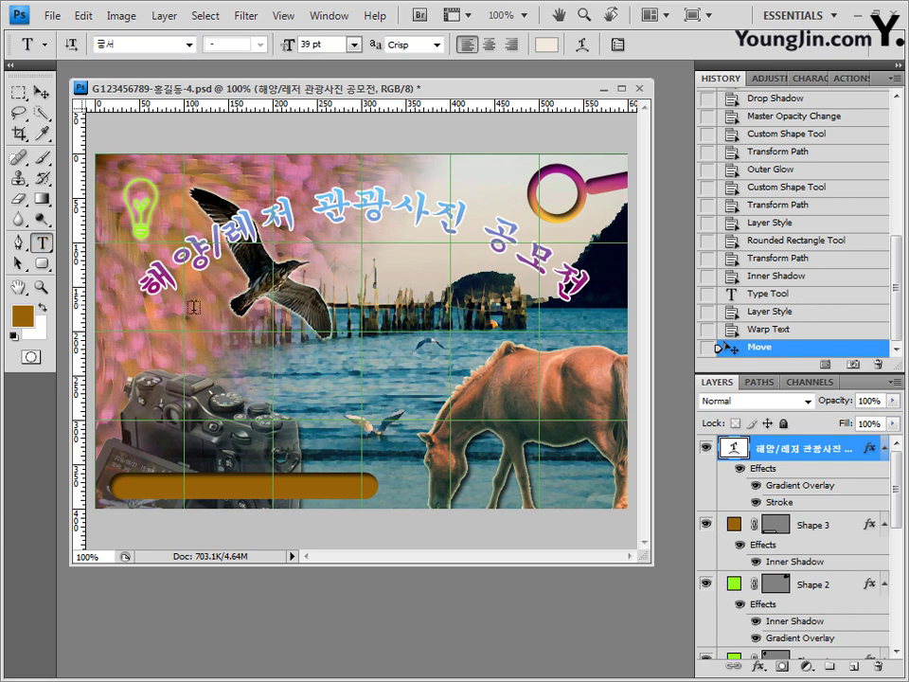
left_click(195, 309)
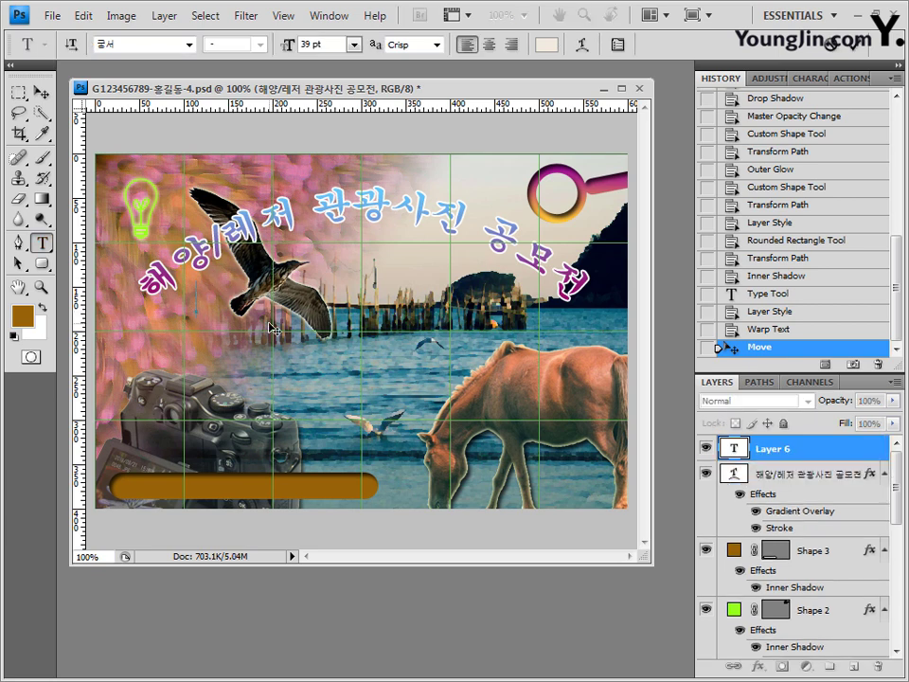
type("Marine/Leisure Tourism")
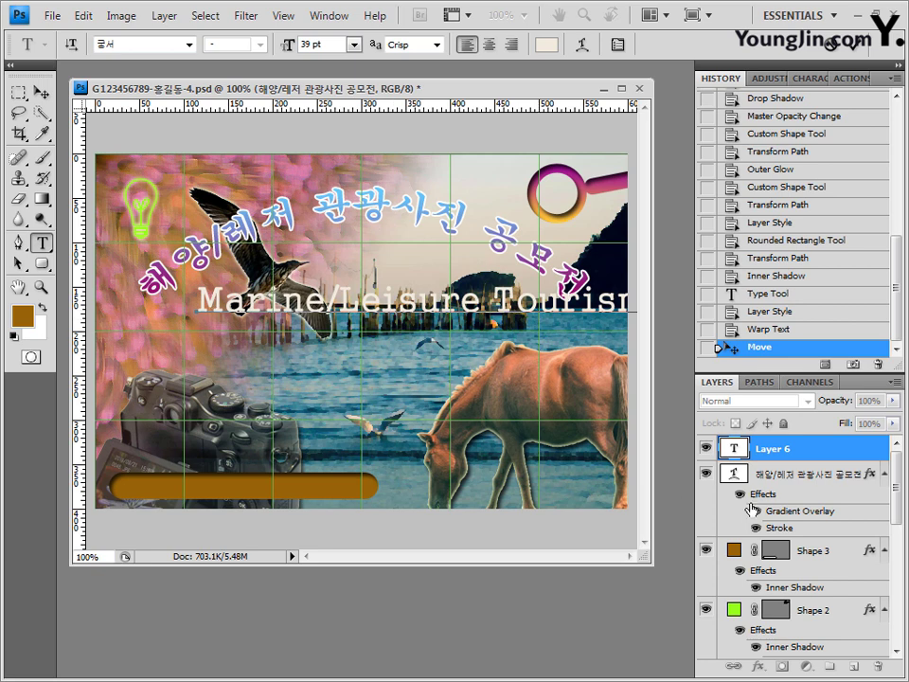
left_click(823, 455)
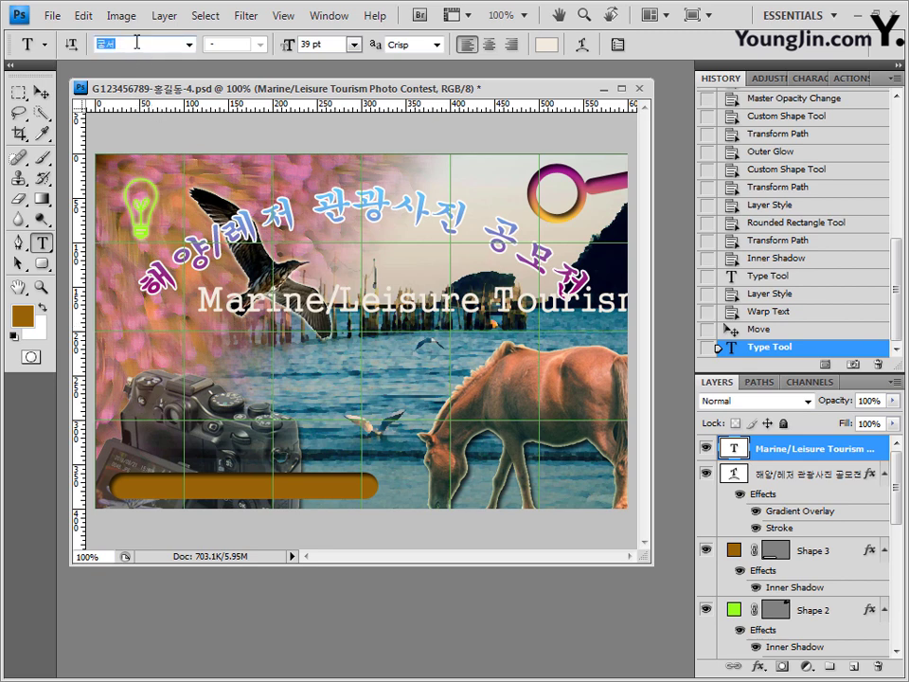
- Set the font of the English subtitle to Arial
type("Arial Unicode MS")
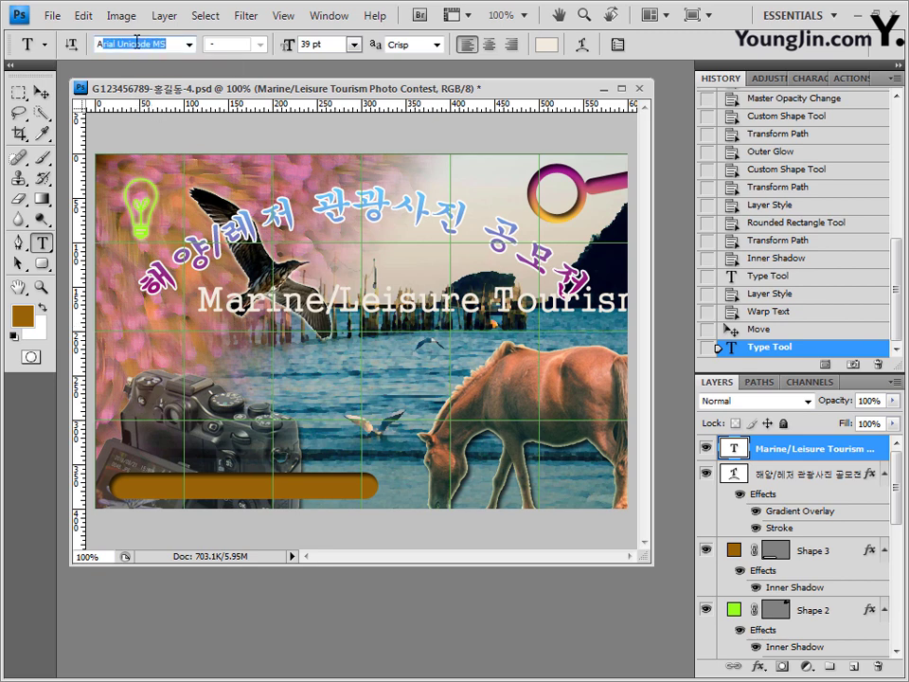
left_click(189, 44)
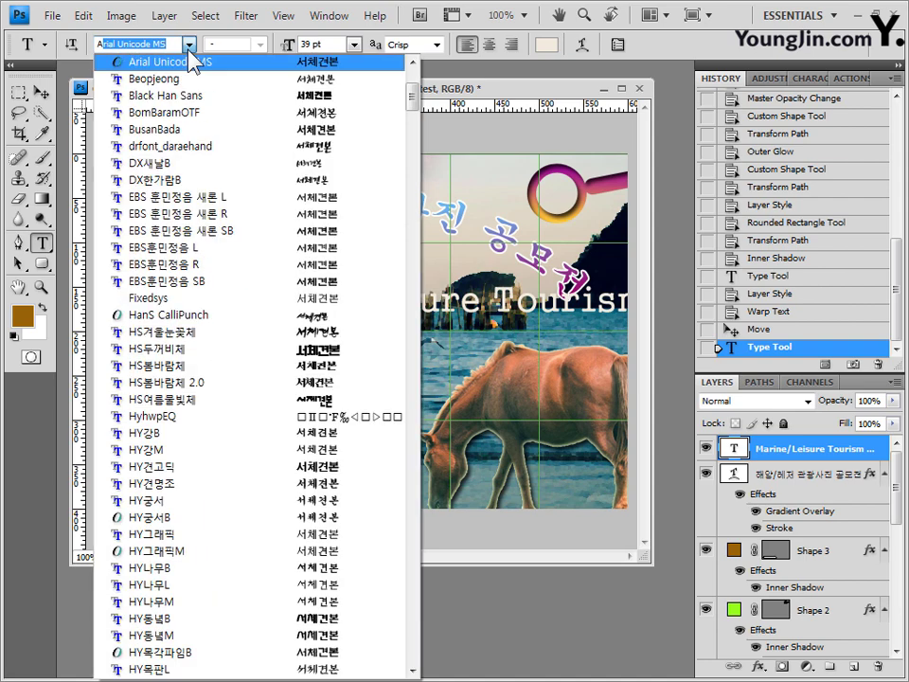
key("Up")
key("Down")
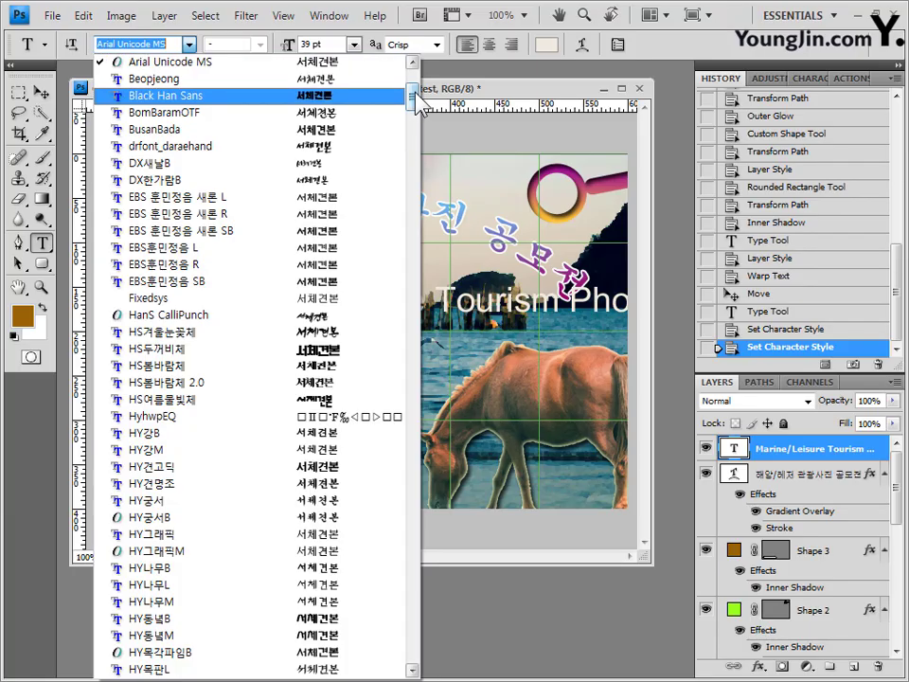
left_click_drag(417, 98, 418, 343)
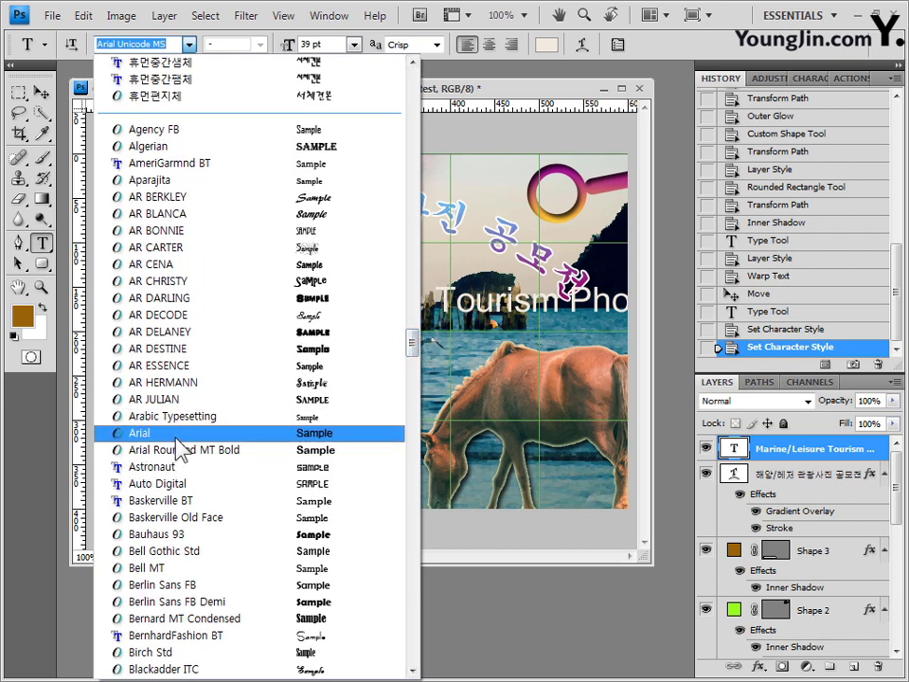
left_click(176, 437)
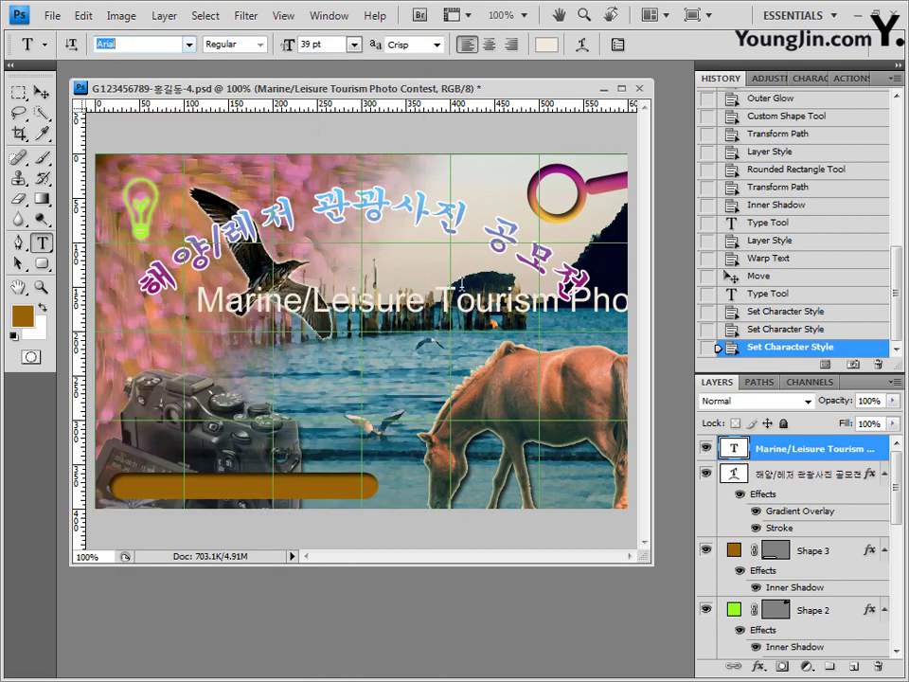
- Set the English subtitle's font size to 21 pt and its text color to white, #ffffff
double_click(312, 44)
key("BackSpace")
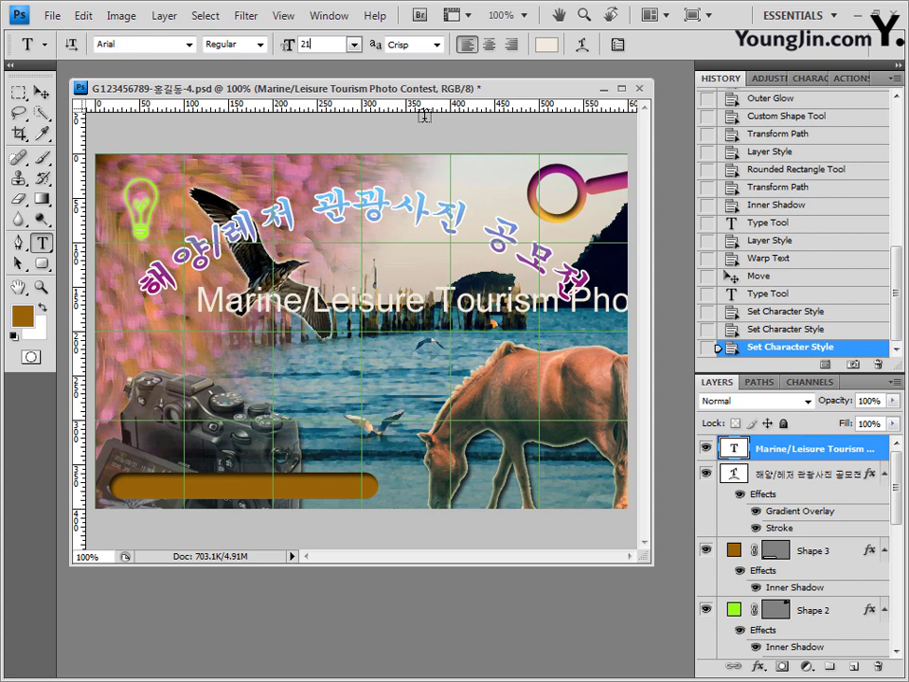
key("Return")
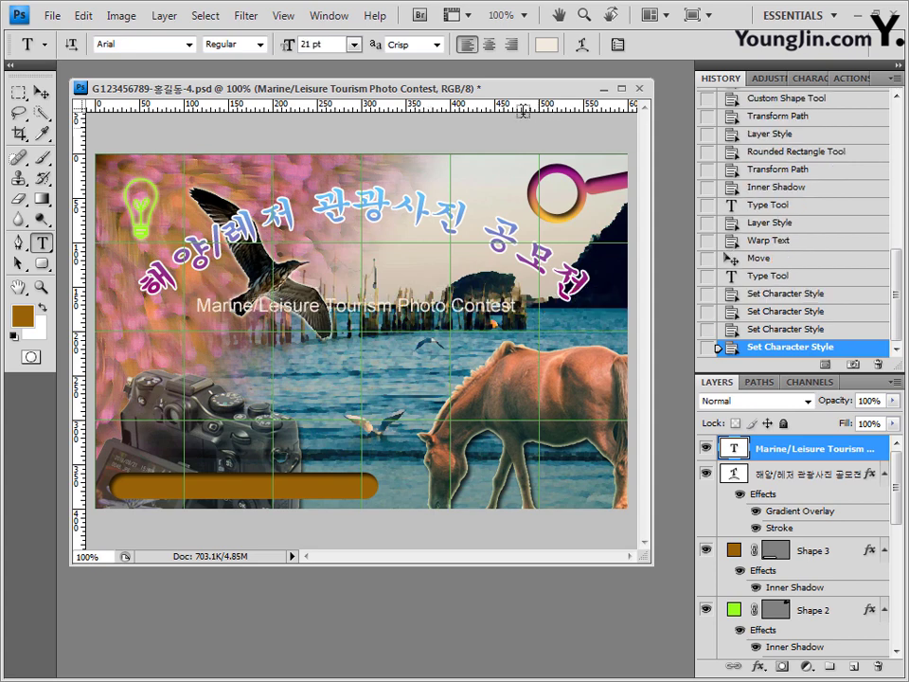
left_click(546, 44)
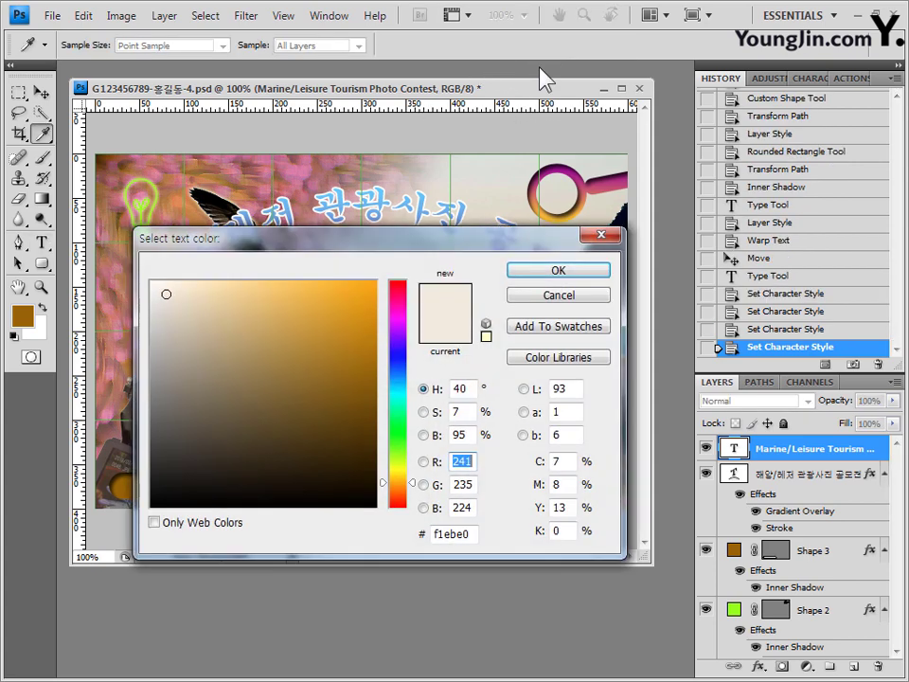
double_click(474, 534)
left_click(153, 284)
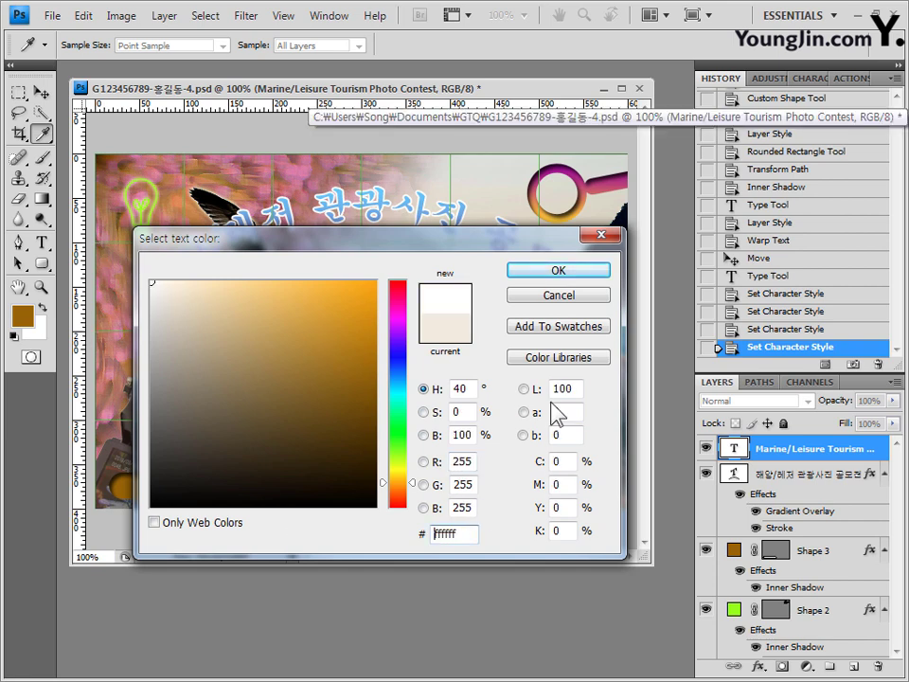
left_click(593, 282)
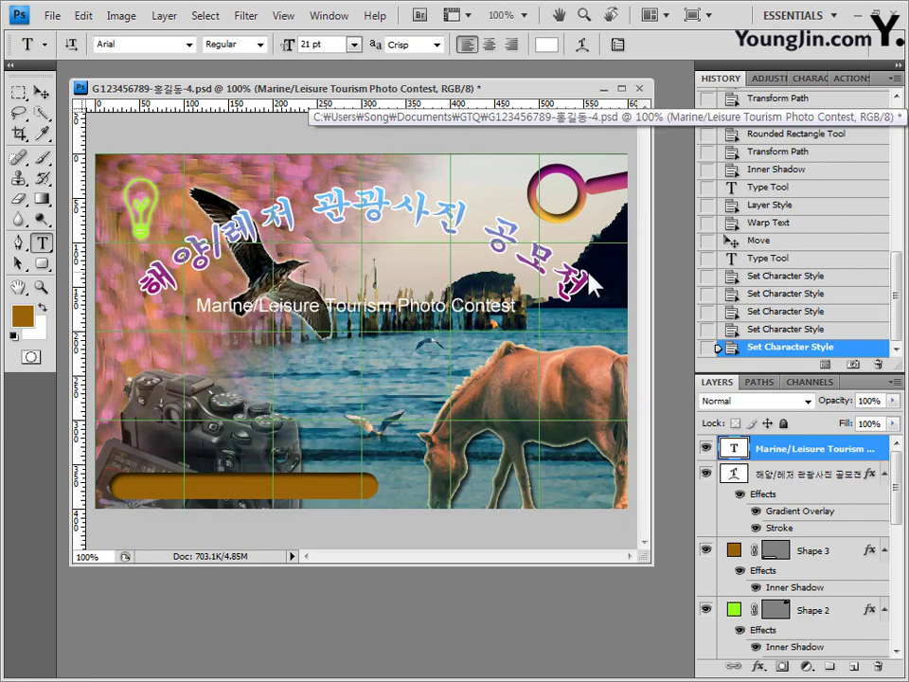
- Give the English subtitle a 2 px outside Stroke in blue, #0066cc
left_click(758, 669)
left_click(771, 651)
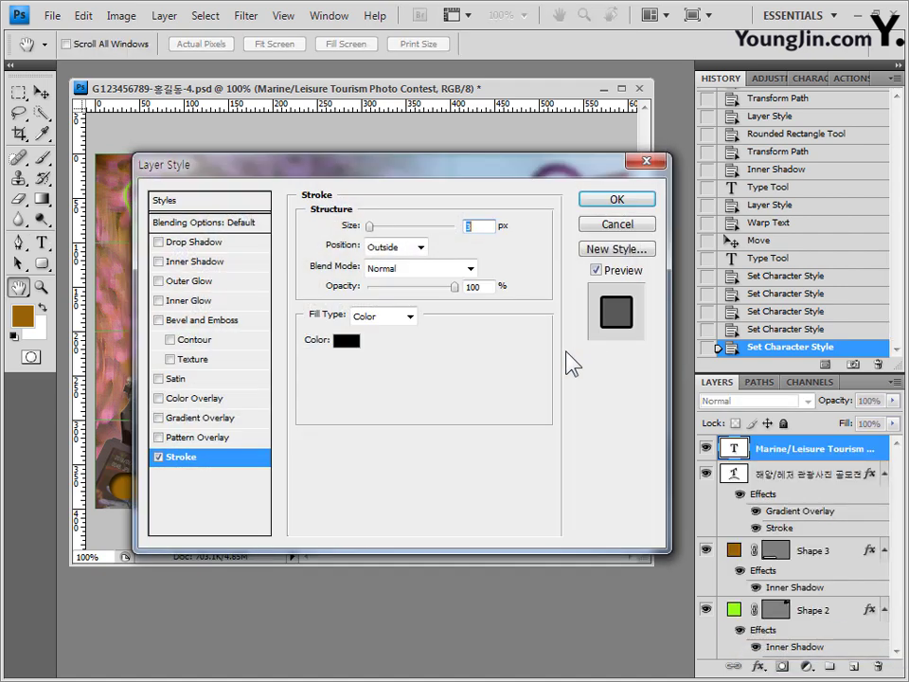
left_click(347, 340)
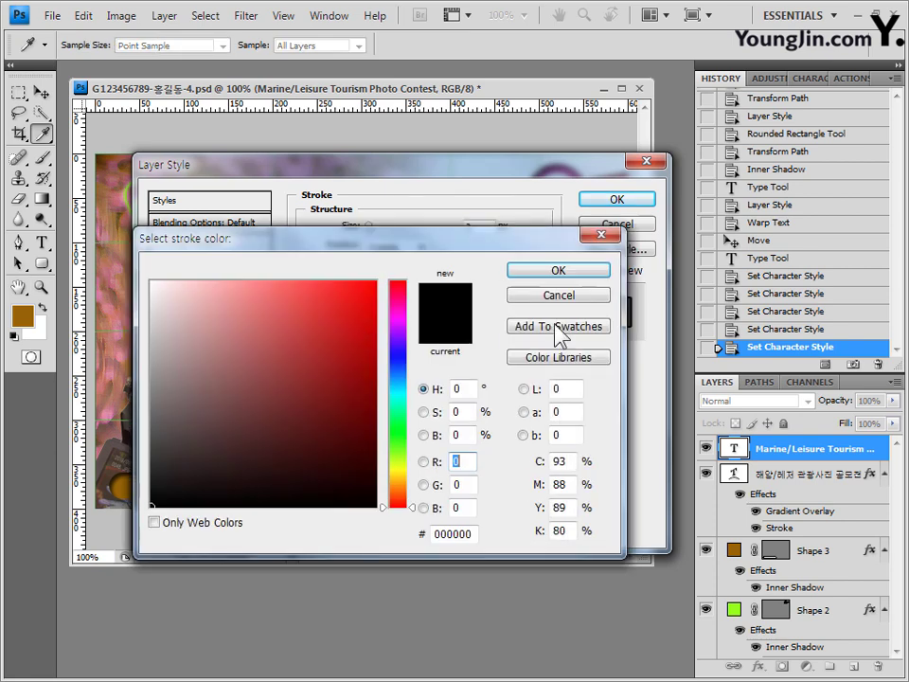
left_click(466, 533)
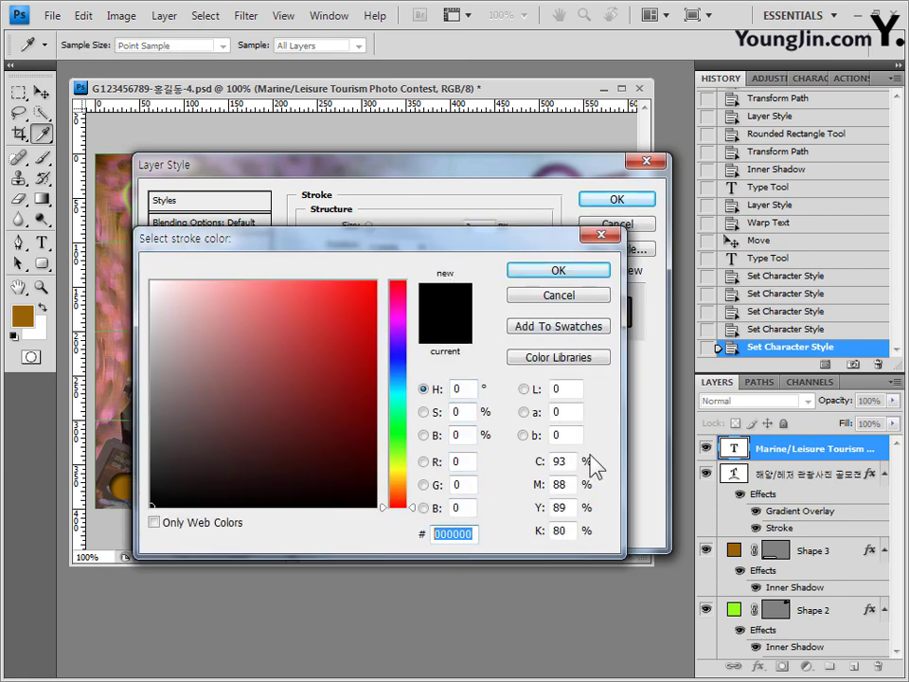
type("0066cc")
left_click(580, 272)
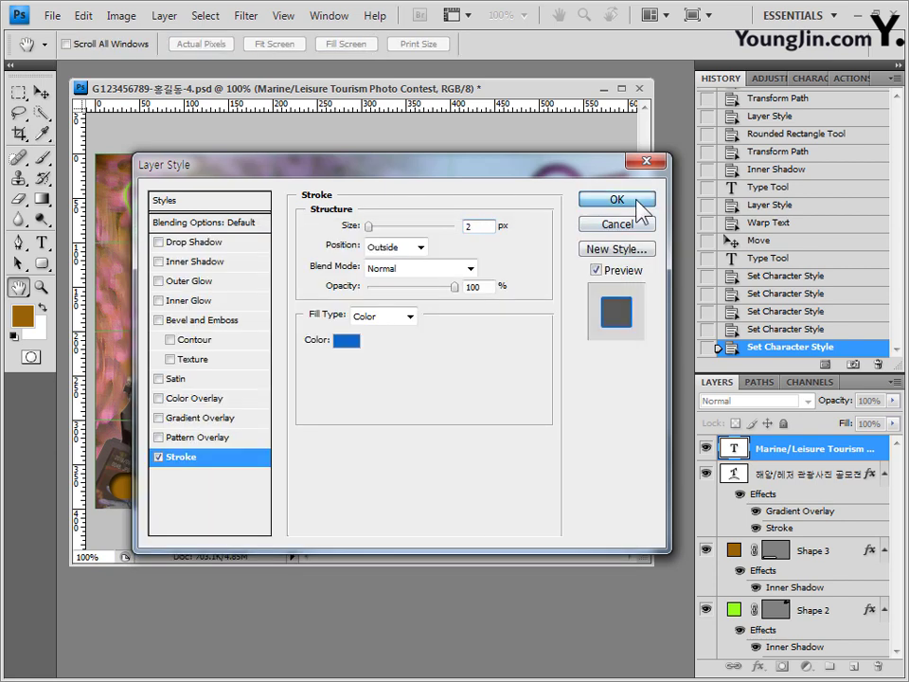
left_click(638, 204)
- Warp the English subtitle with the horizontal Flag style at +50% bend
left_click(581, 45)
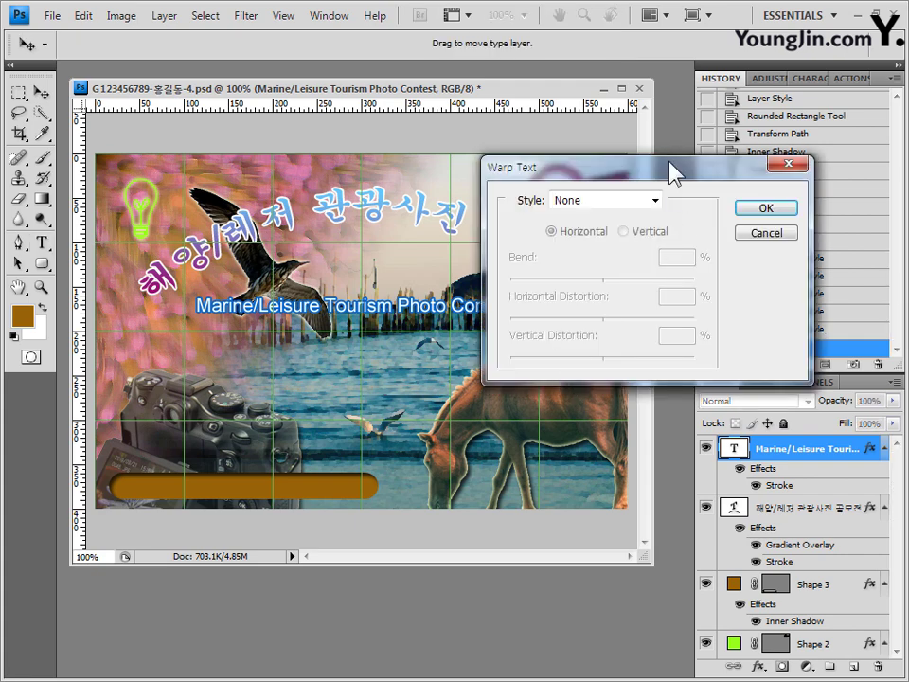
left_click_drag(673, 170, 639, 216)
left_click(582, 244)
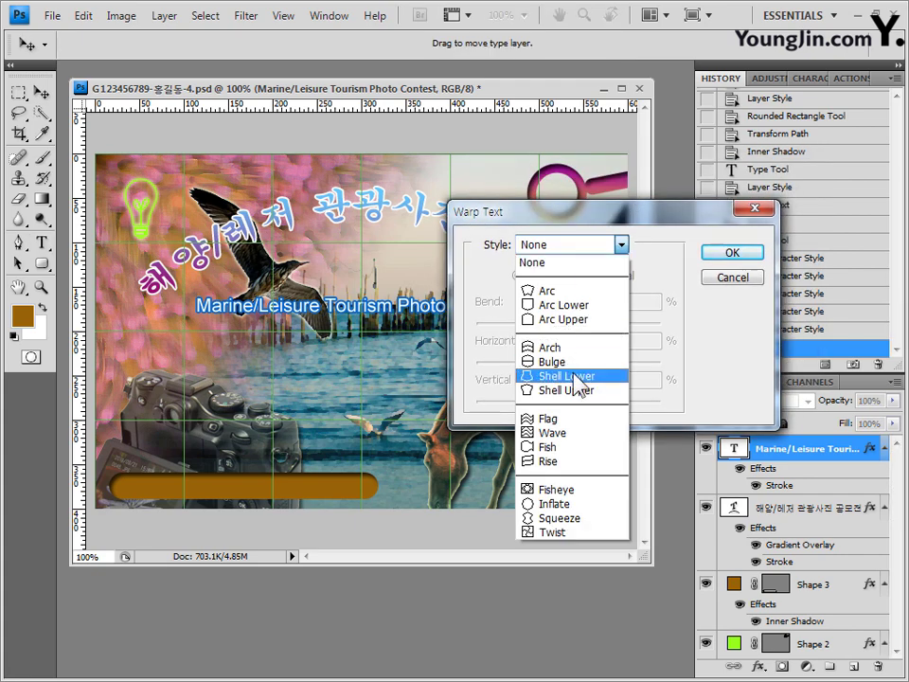
left_click(571, 419)
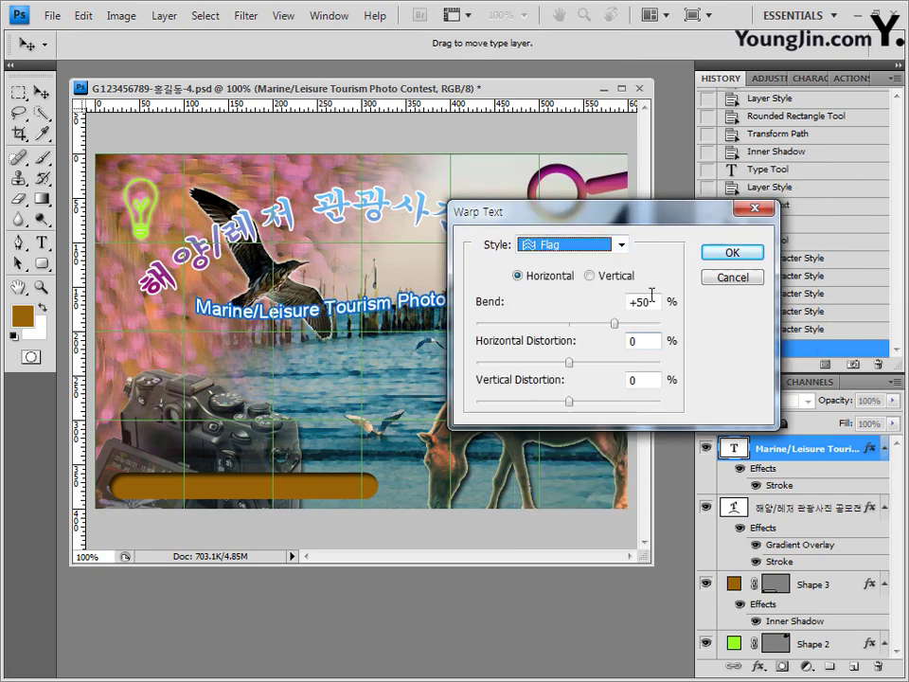
left_click(754, 254)
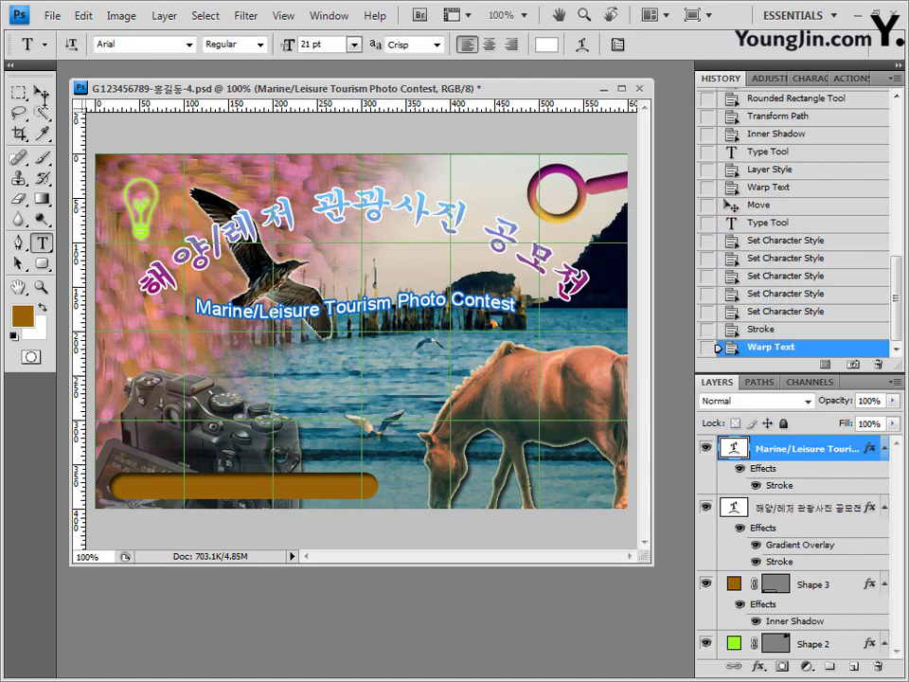
- Move the English subtitle slightly to the right and down beneath the arched title
left_click(42, 92)
left_click_drag(333, 311, 335, 318)
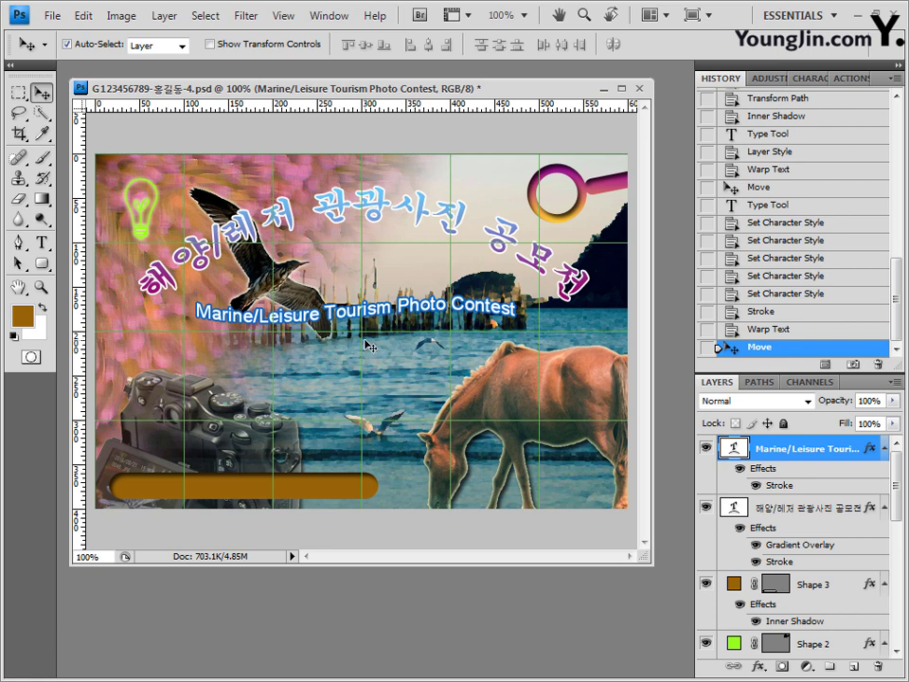
key("Right")
key("Right")
key("Right")
key("Right")
key("Right")
key("Right")
key("Right")
key("Right")
key("Down")
key("Down")
key("Down")
key("Down")
key("Down")
key("Down")
key("Down")
key("Down")
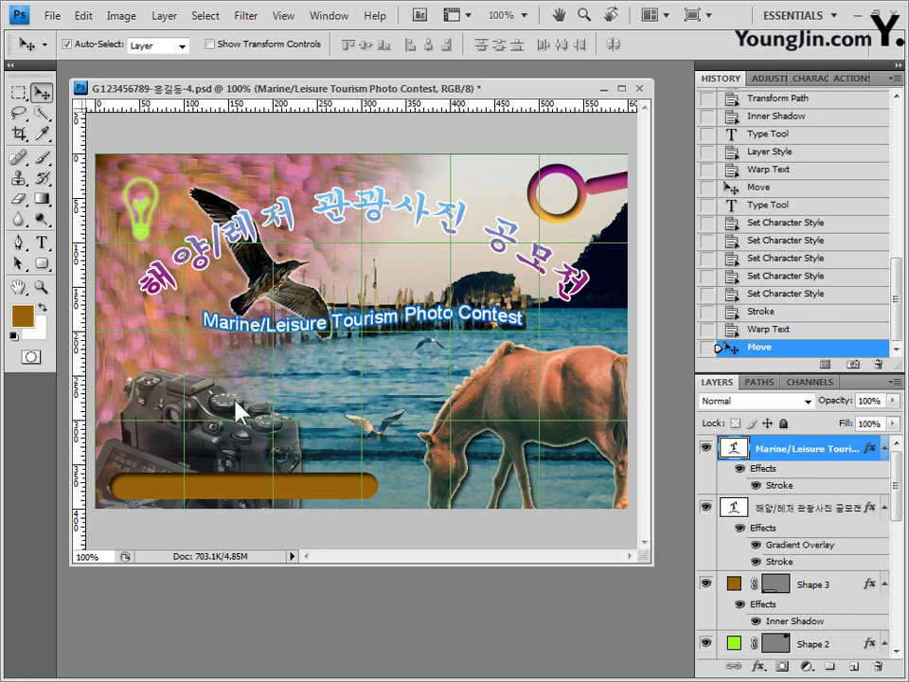
- Add the text line "일정 : 10월 10일 ~ 31일 (오후 6시 마감)" over the brown rounded bar and commit it
left_click(45, 248)
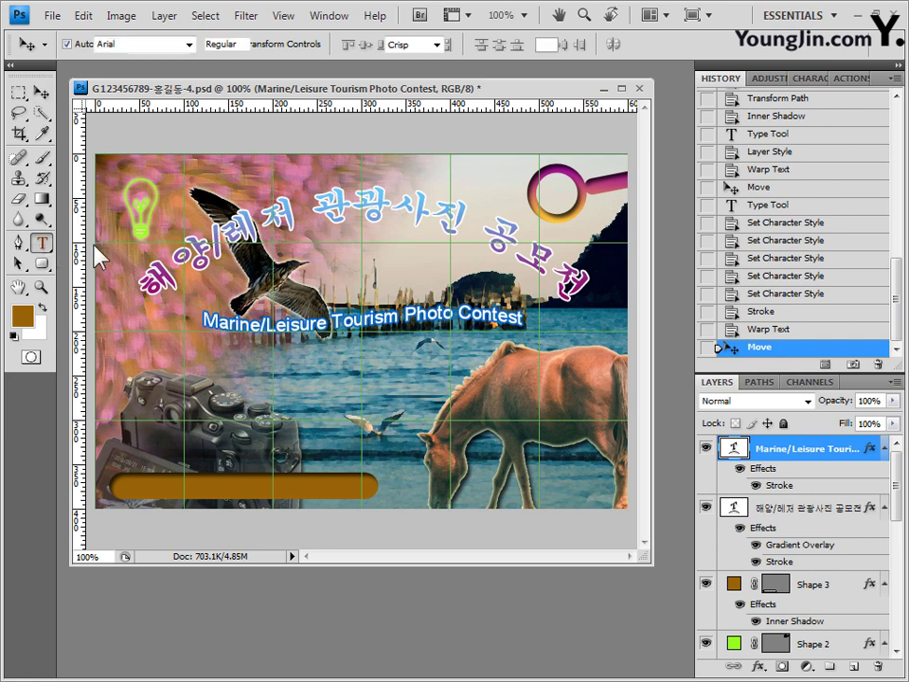
left_click(133, 488)
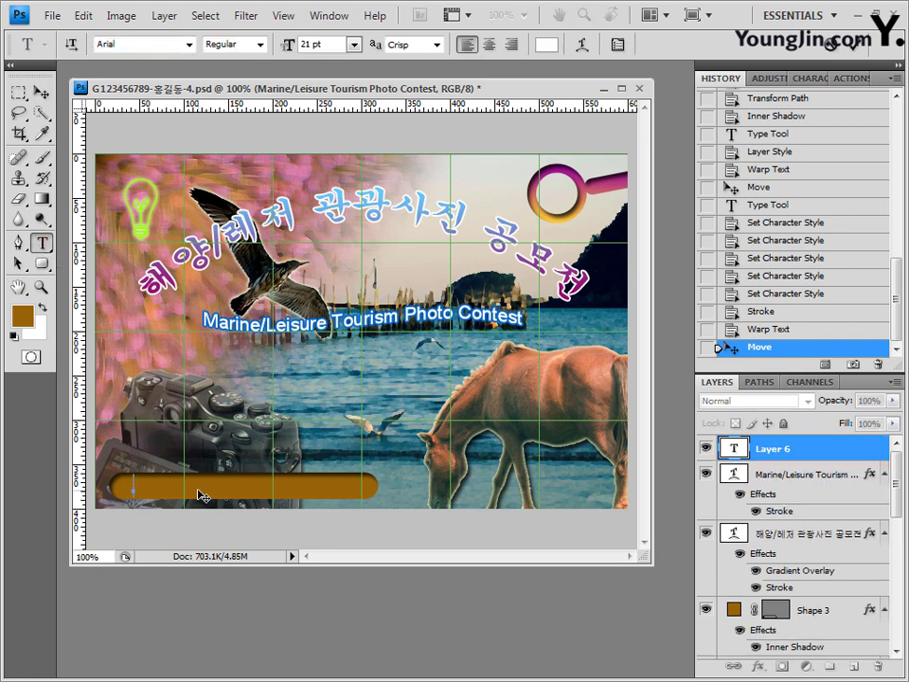
type("일정 : 10월 10일 ~ 31일 (오후 6시 마감)")
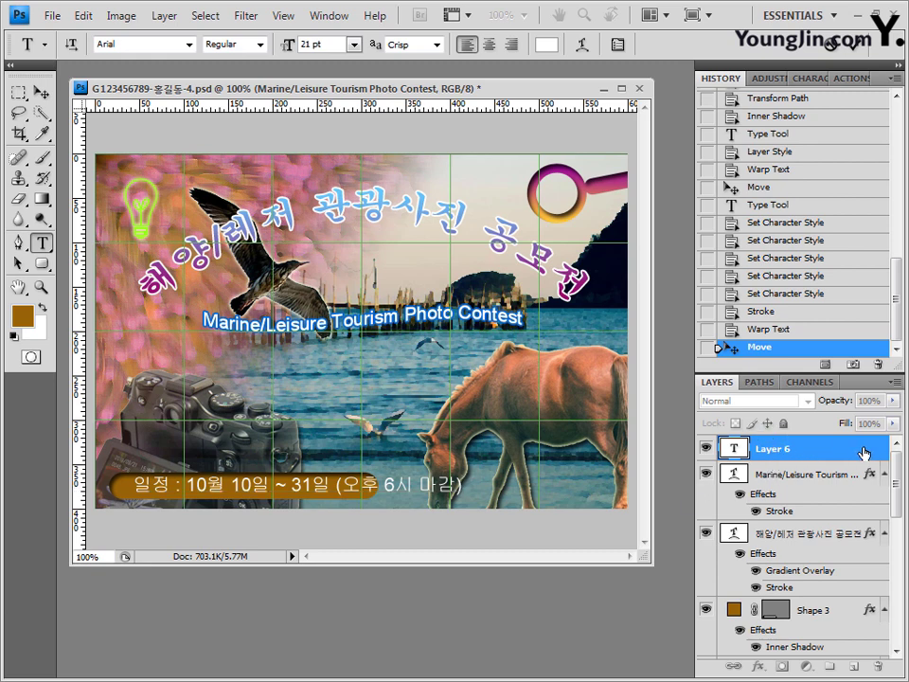
left_click(864, 453)
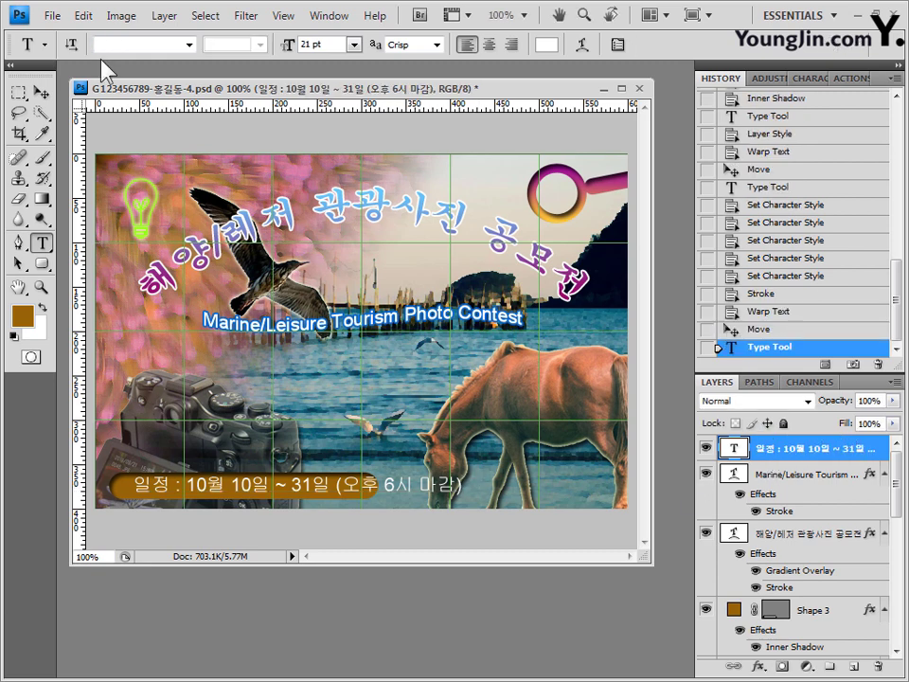
- Set the schedule line over the brown rounded bar in the 궁서 font at 14 pt
type("궁서체")
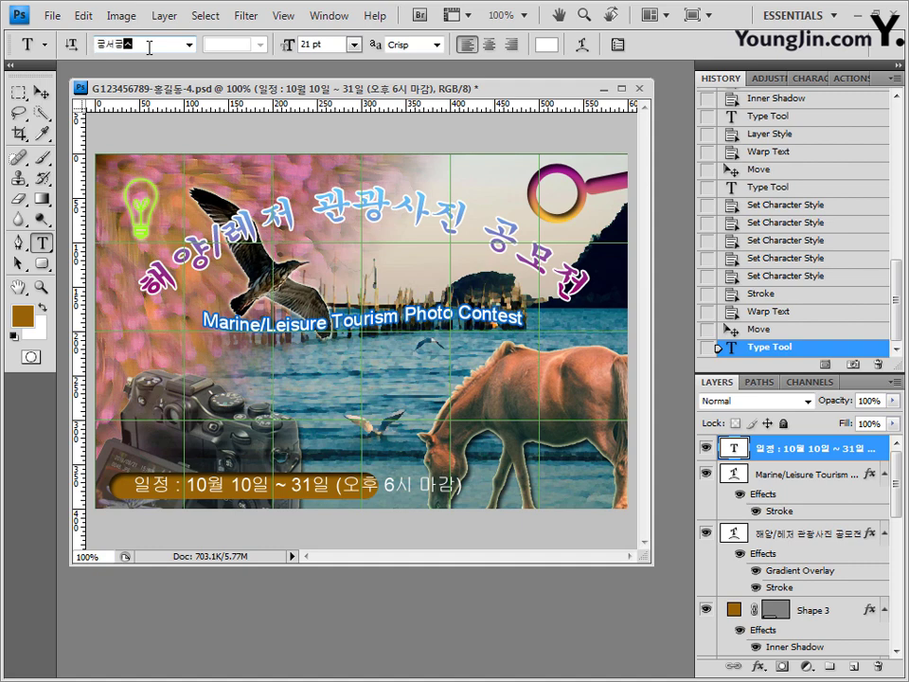
left_click(190, 44)
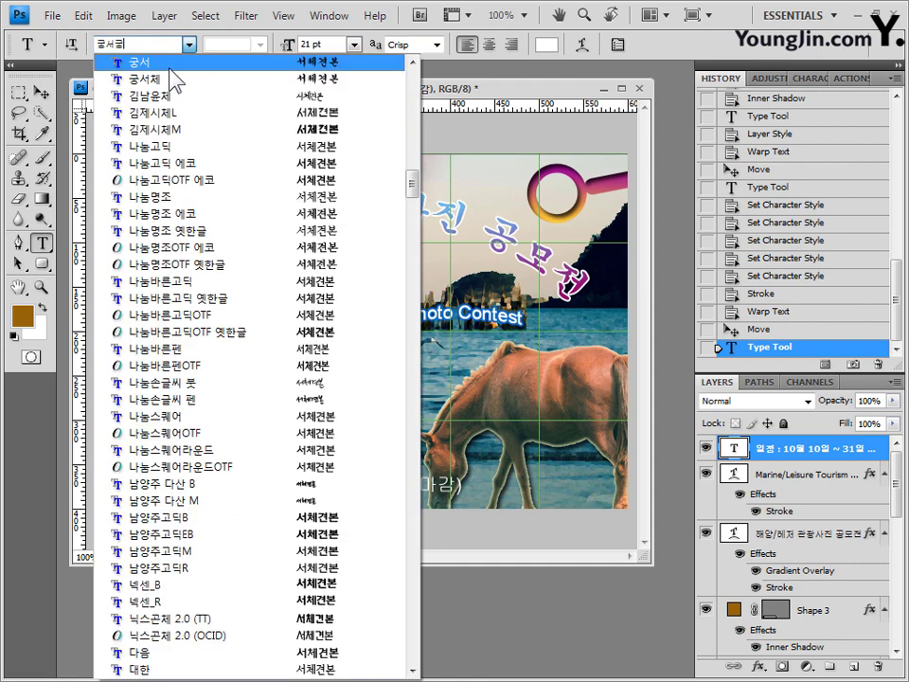
left_click(175, 58)
left_click(339, 45)
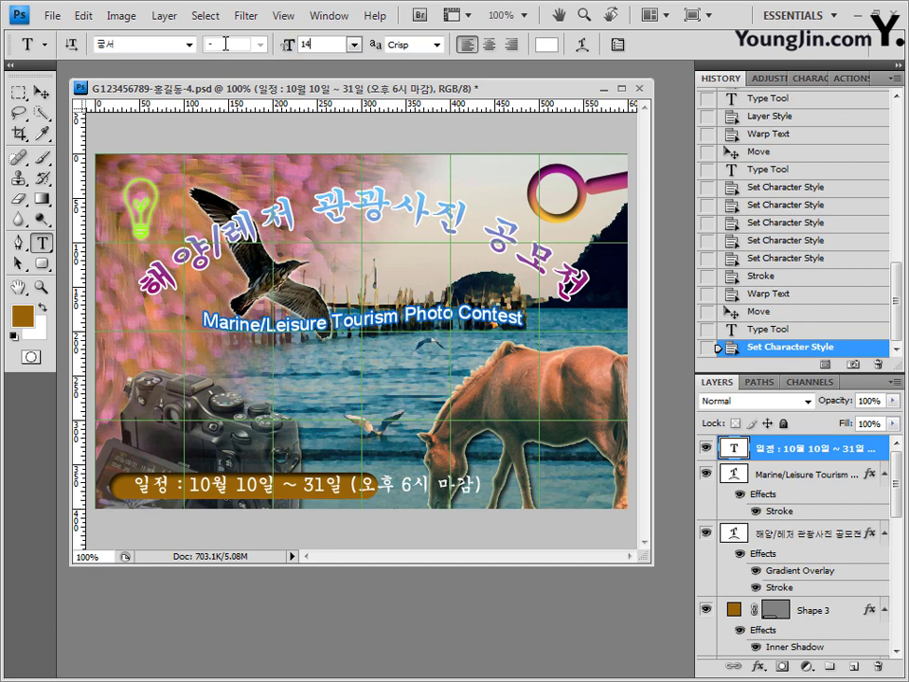
key("Return")
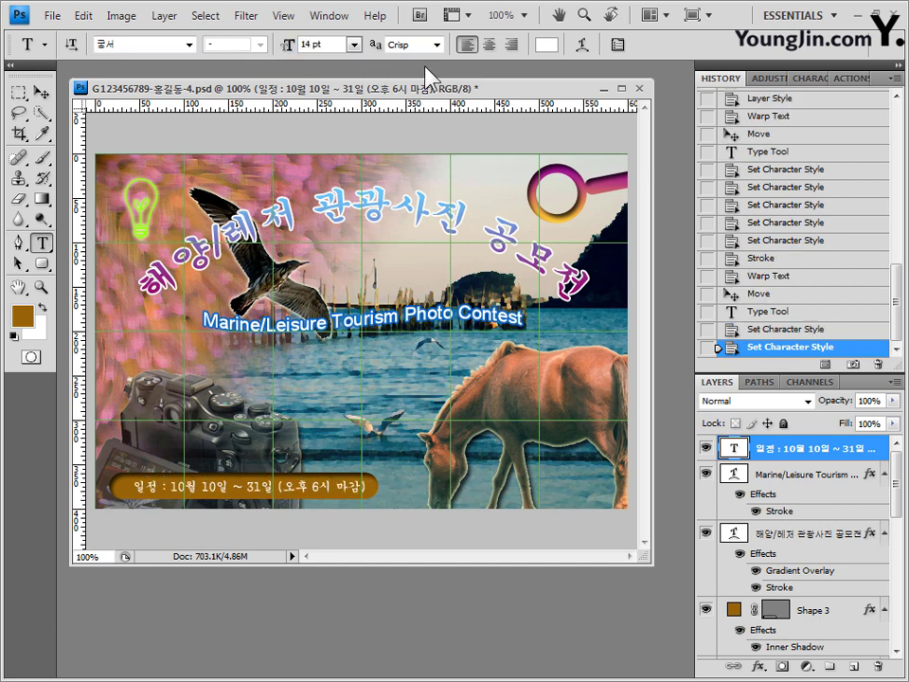
- Color the schedule line's text dark grey, #333333
left_click(547, 43)
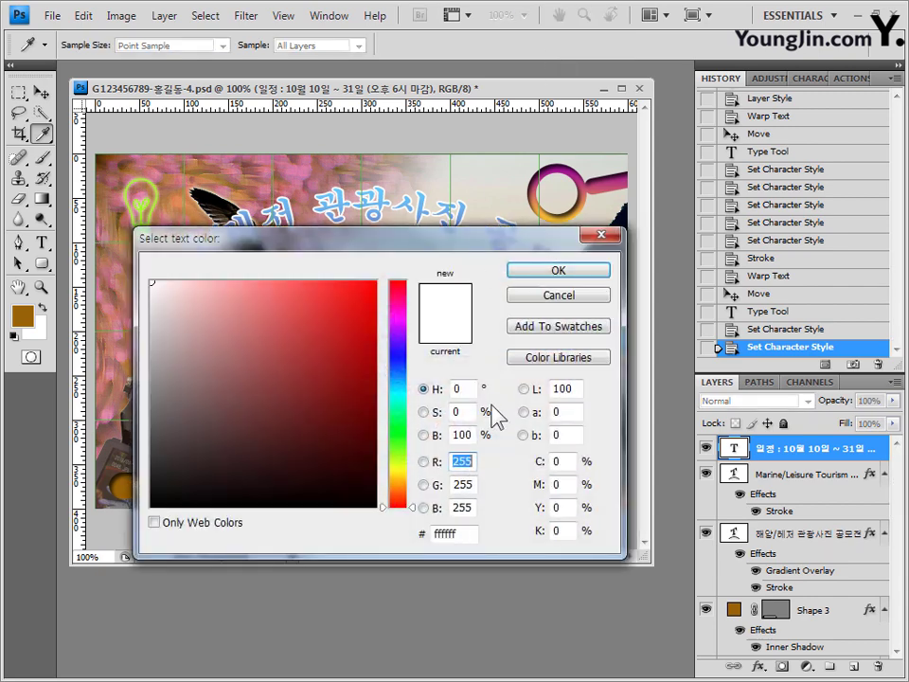
double_click(463, 532)
type("333333")
left_click(576, 274)
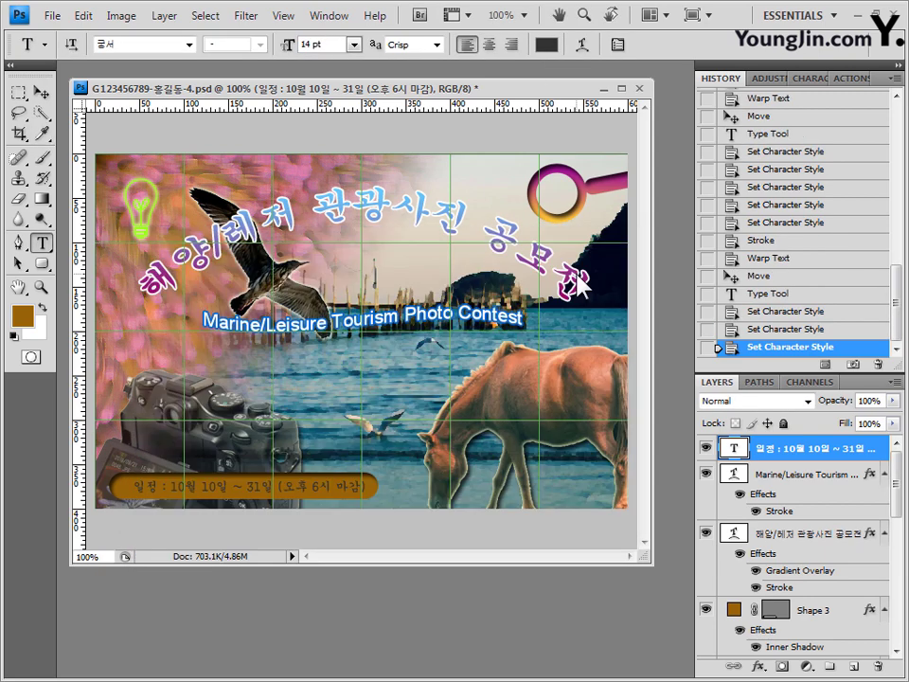
- Give the schedule line a 2 px outside Stroke in white, #ffffff, and nudge it slightly to the left within the brown bar
left_click(763, 671)
left_click(772, 653)
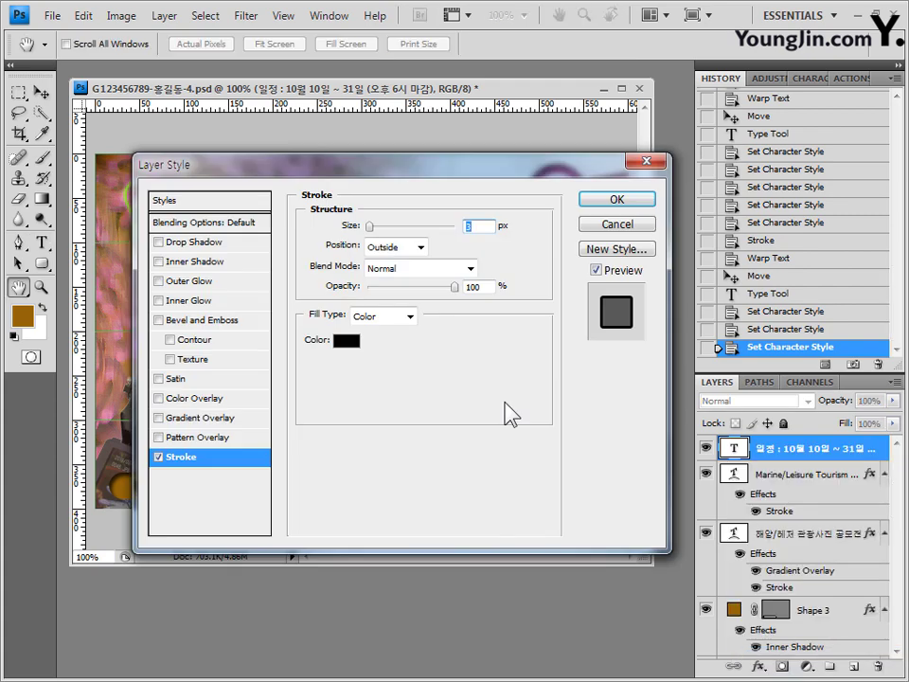
key("Down")
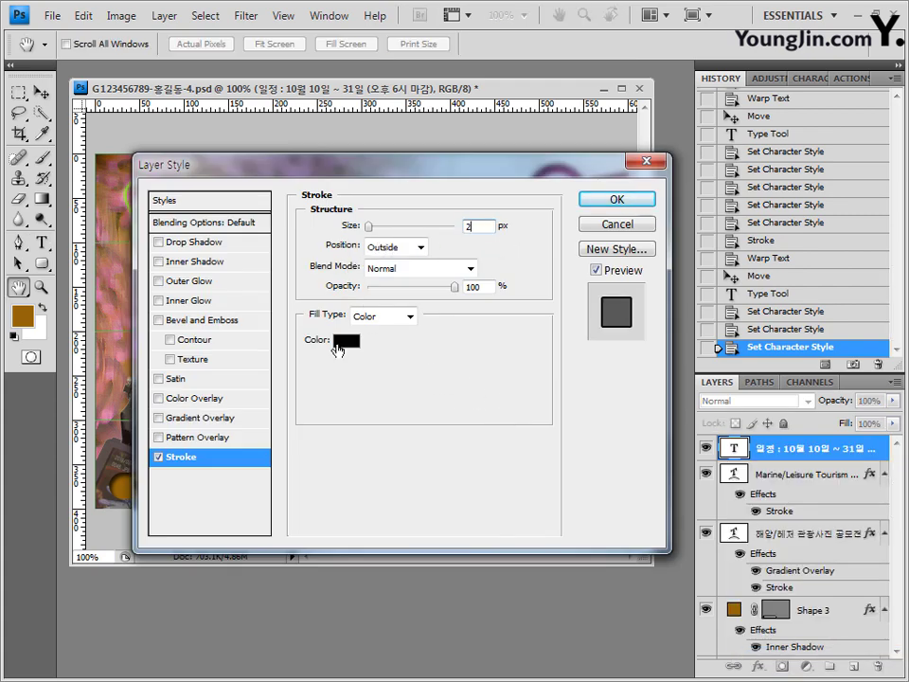
left_click(346, 341)
double_click(438, 534)
type("ffffff")
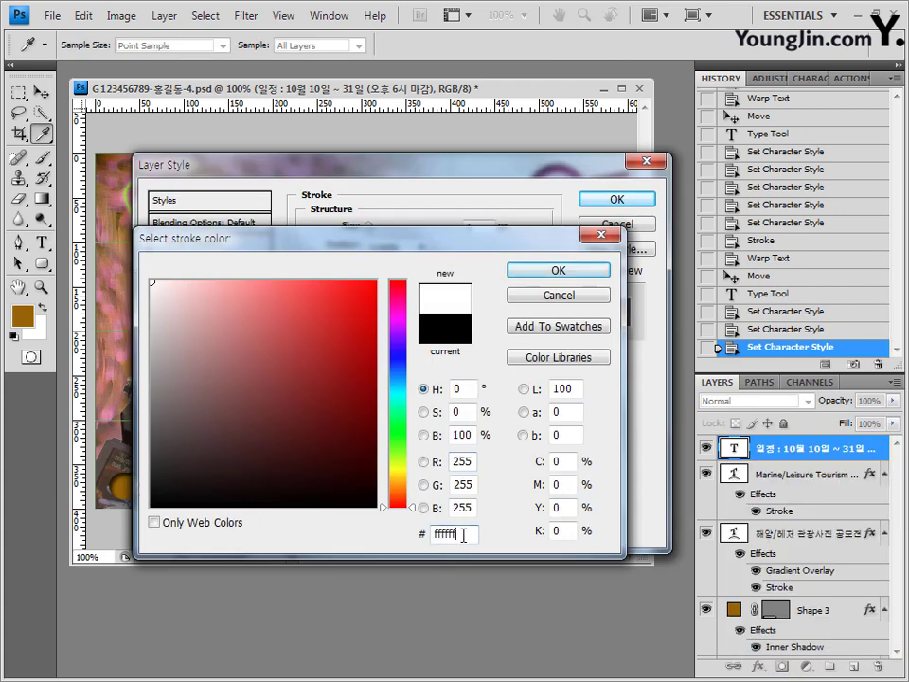
left_click(580, 271)
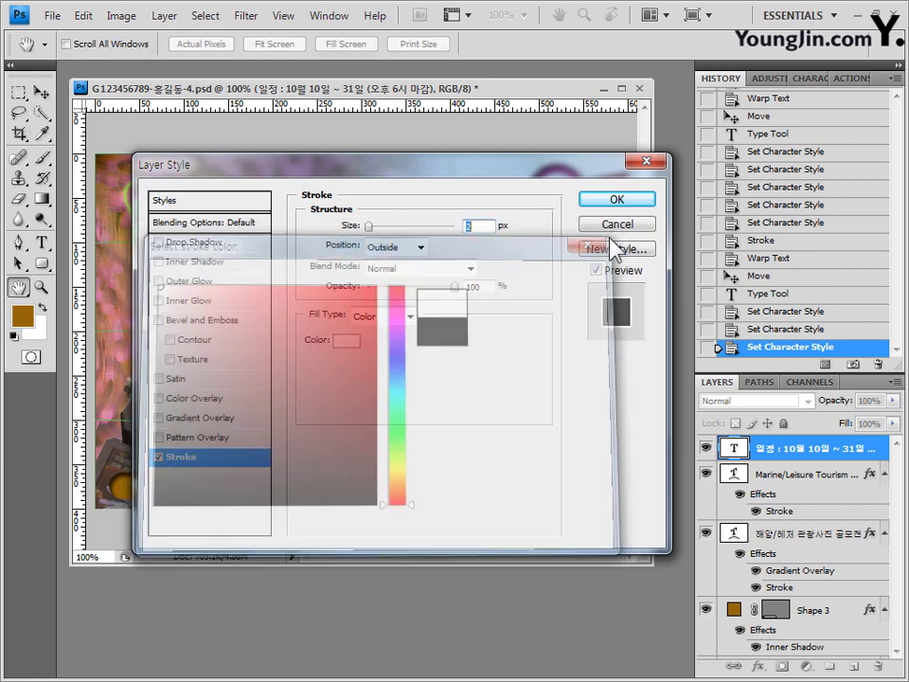
left_click(616, 199)
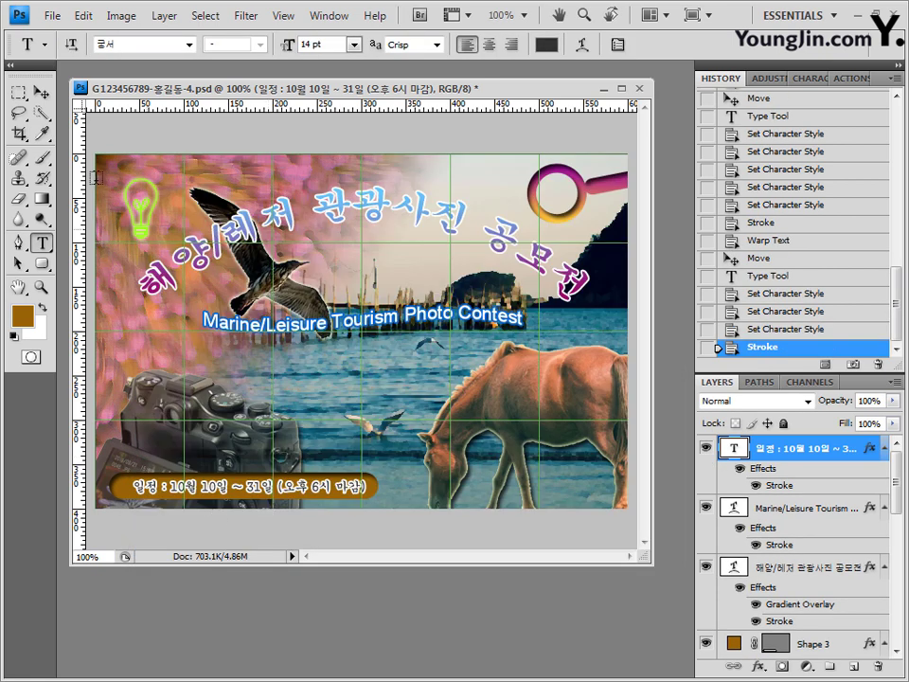
left_click(42, 92)
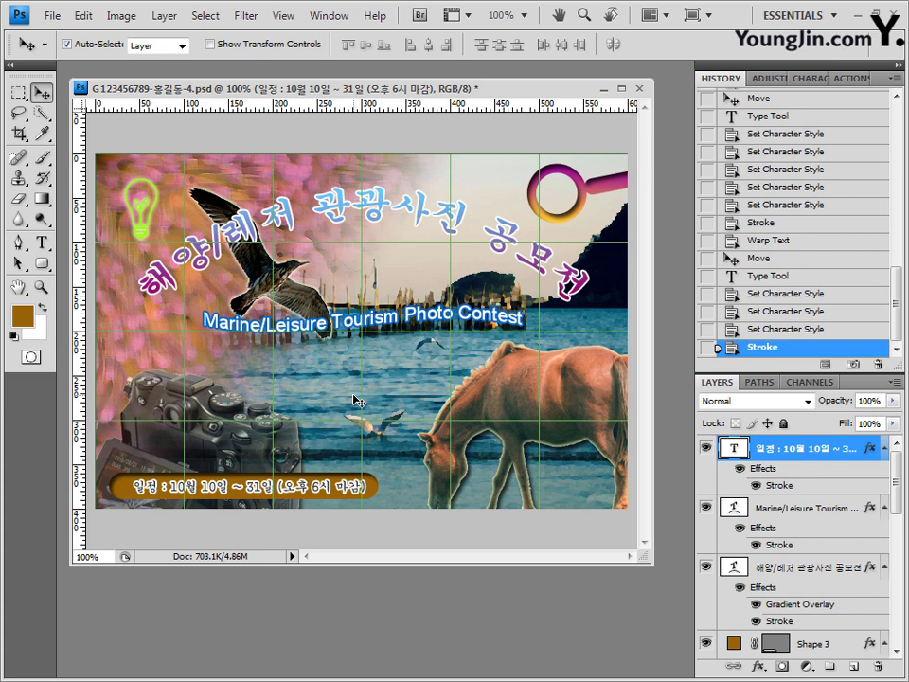
key("Left")
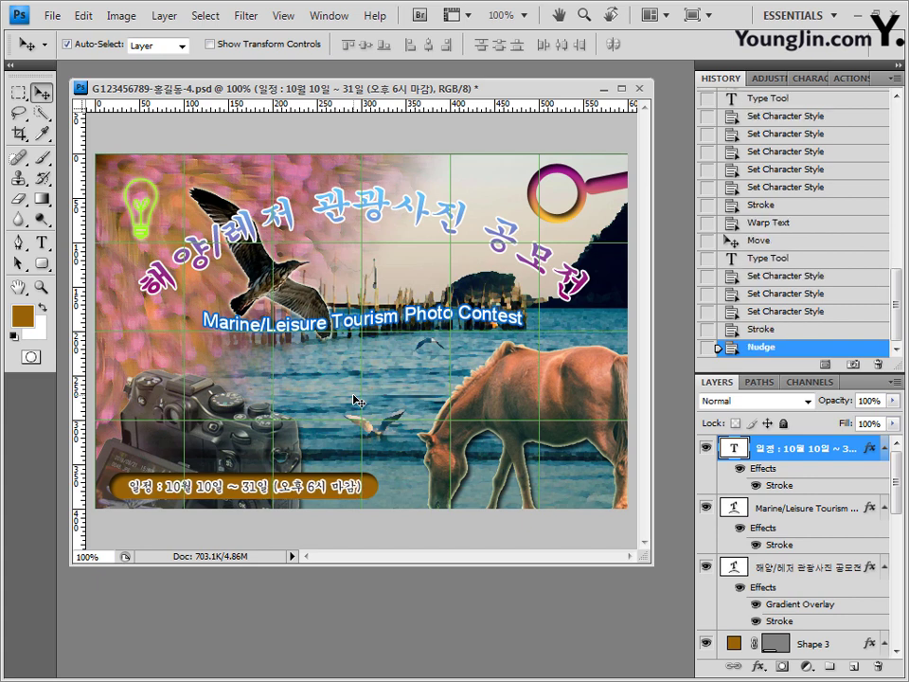
- Save a JPEG copy of the composite in the GTQ folder at quality 12 (Maximum) with the Baseline ("Standard") format option
left_click(53, 16)
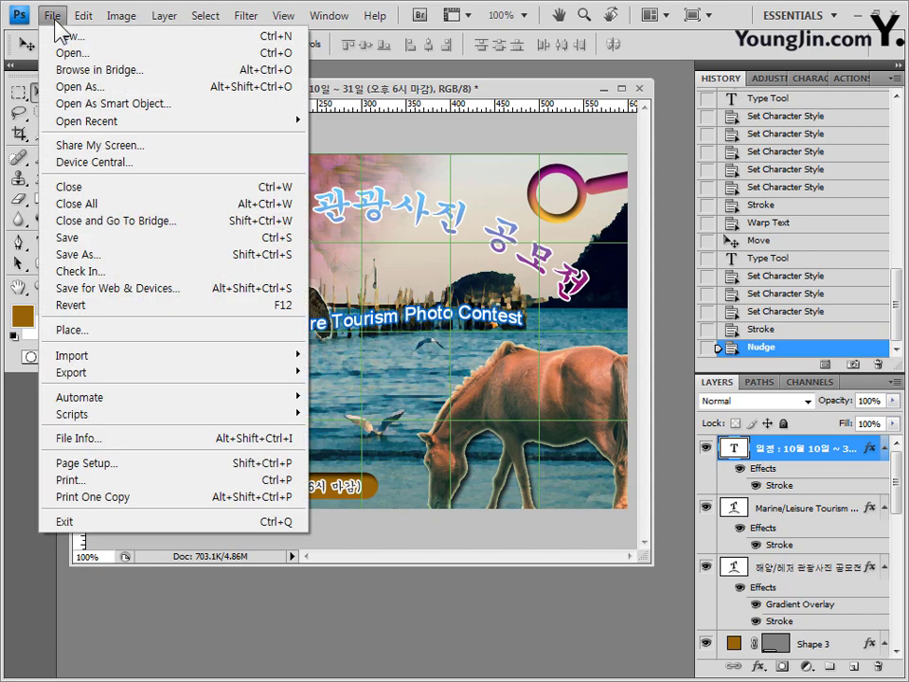
left_click(88, 255)
left_click(446, 407)
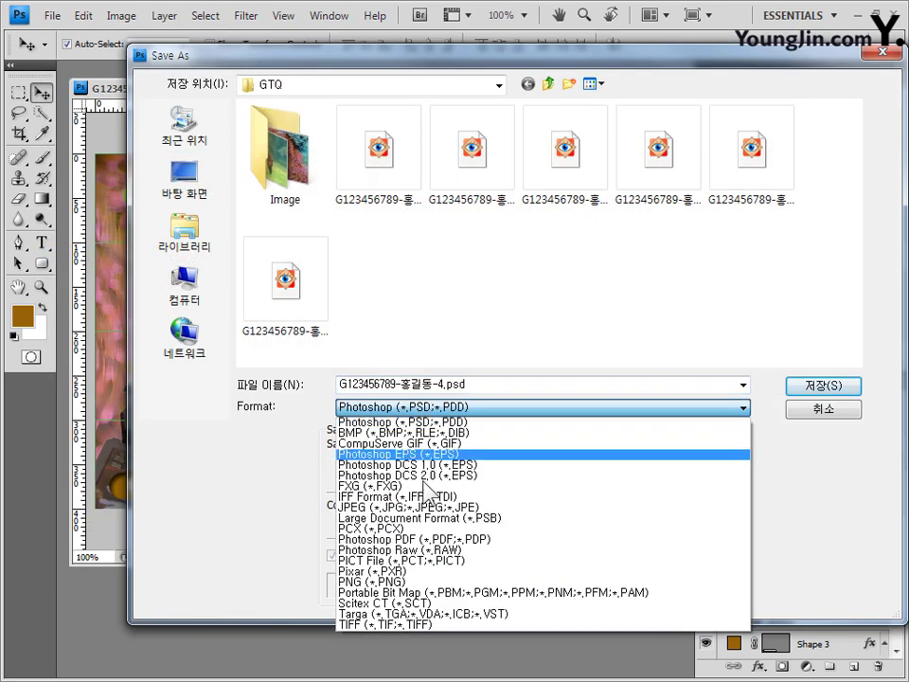
left_click(431, 507)
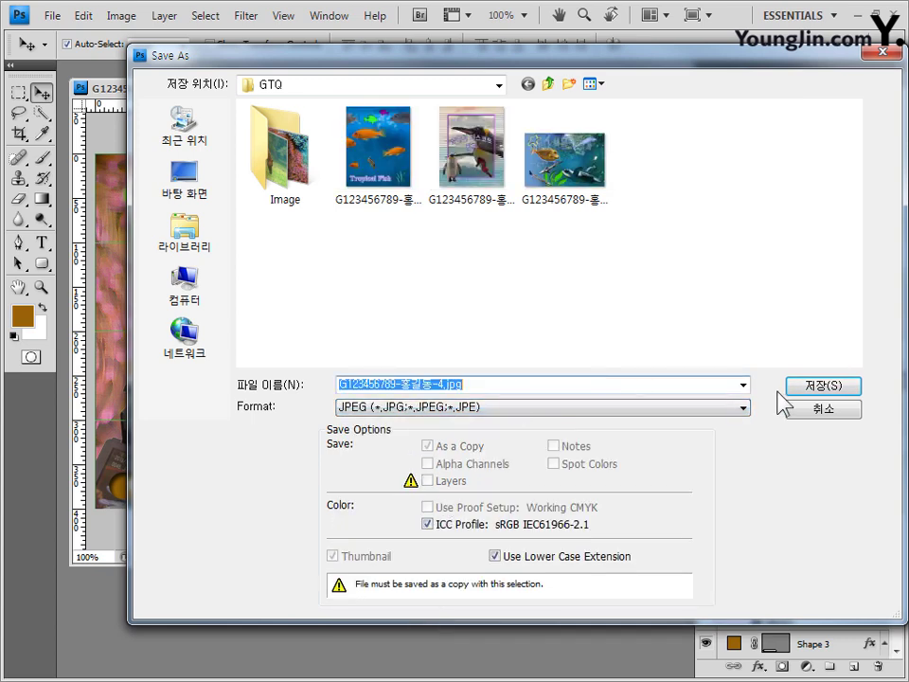
left_click(826, 386)
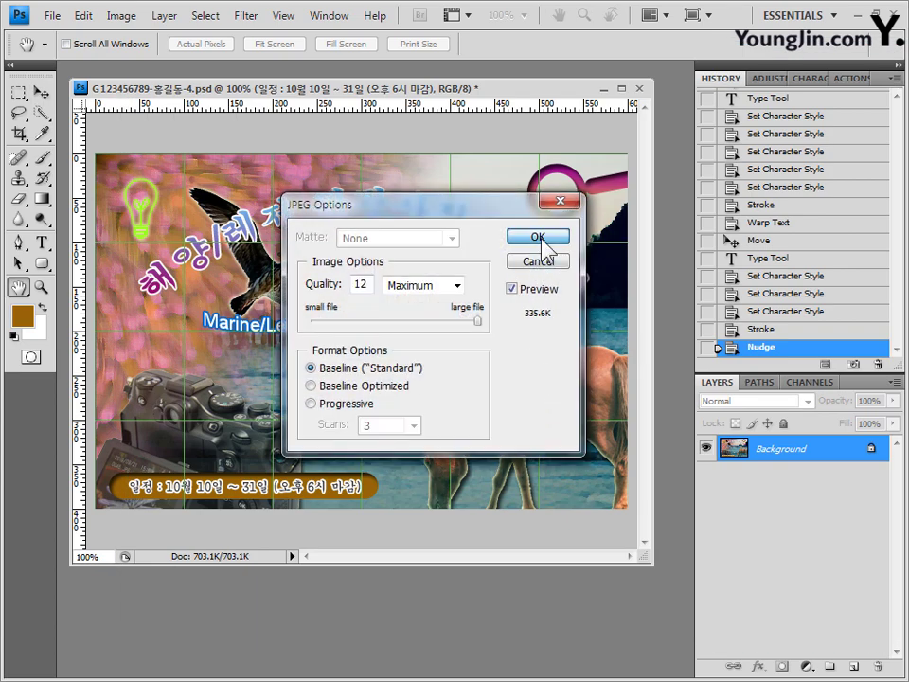
left_click(541, 239)
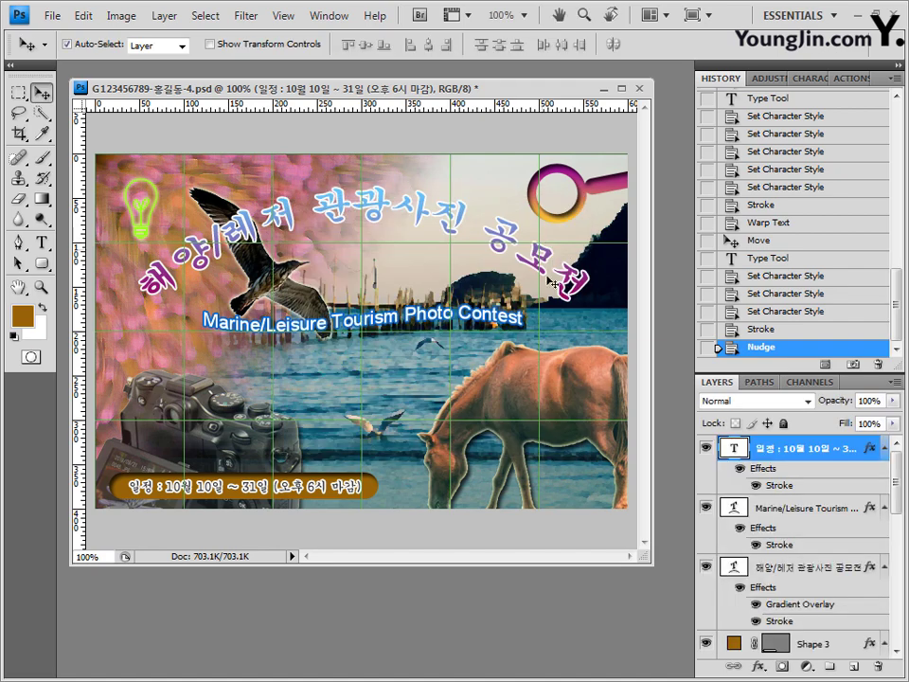
- Scale the image proportionally to 60 × 40 pixels, leaving Scale Styles off
left_click(120, 16)
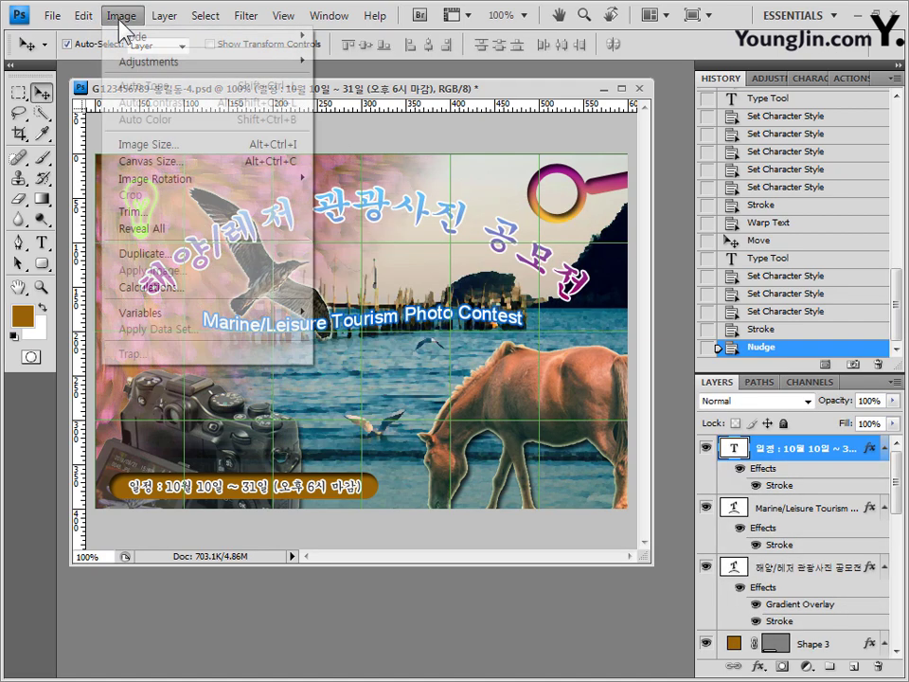
left_click(144, 143)
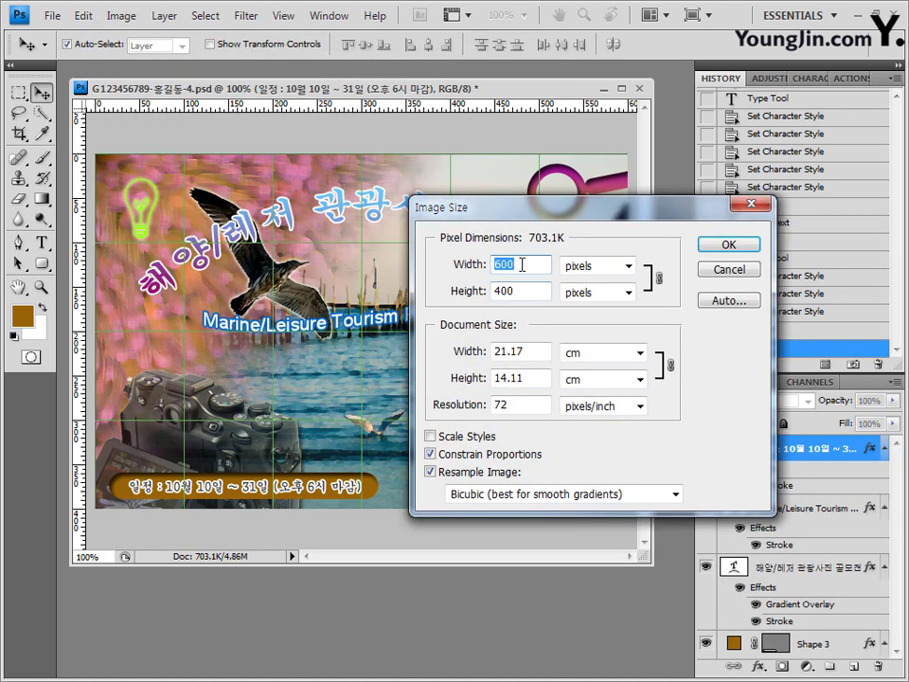
type("60")
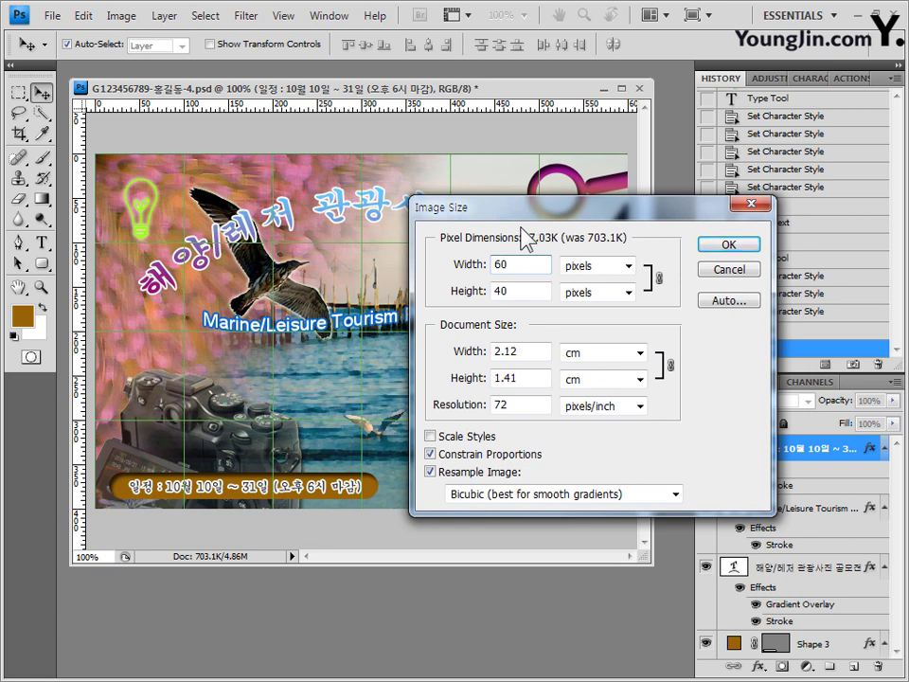
left_click(728, 245)
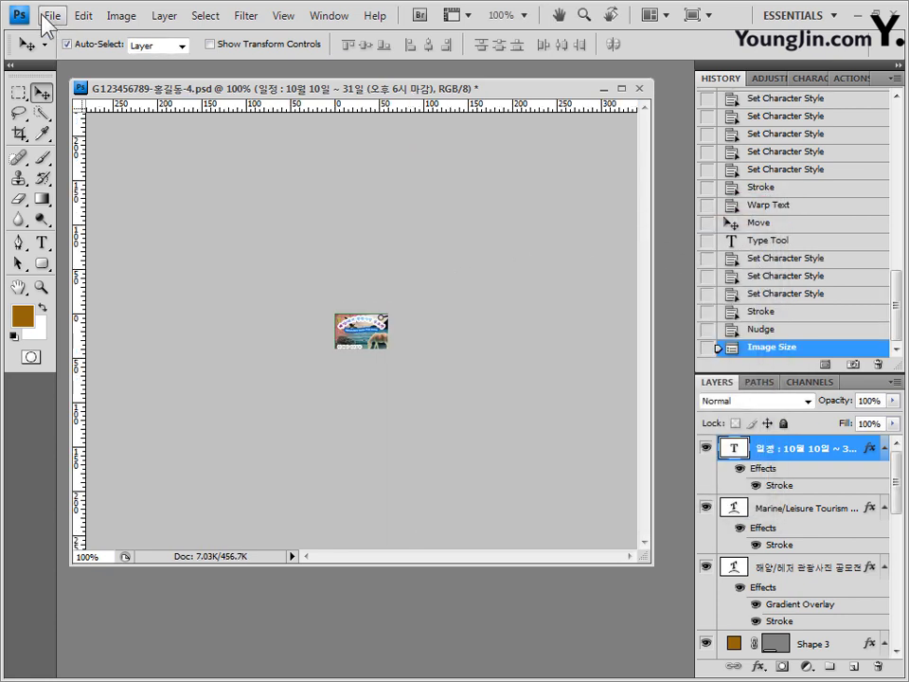
- Save the reduced document as a layered PSD over the existing file in the GTQ folder, with Maximize compatibility enabled
left_click(50, 16)
left_click(89, 255)
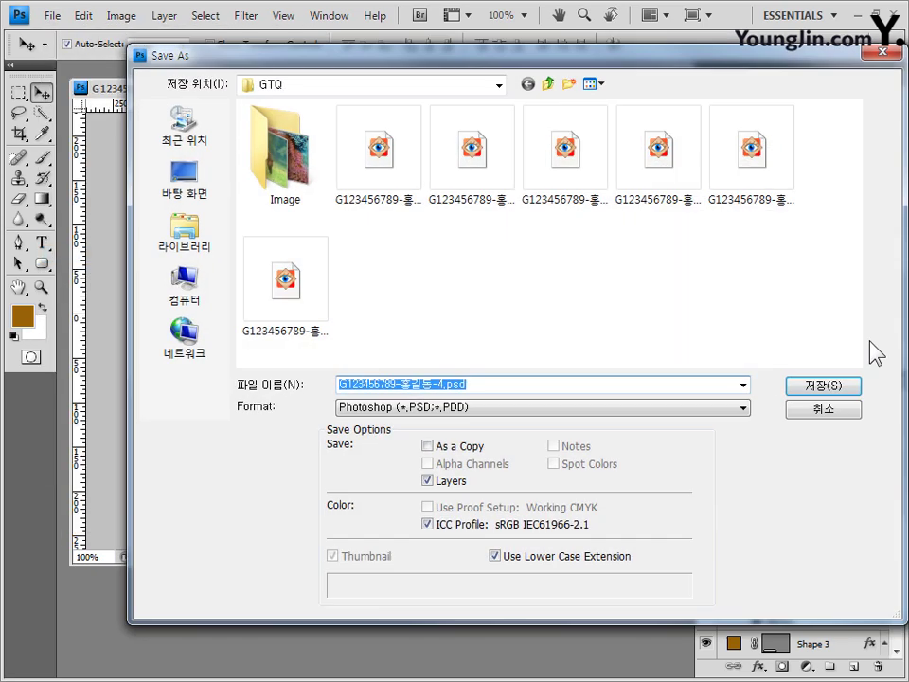
left_click(833, 391)
left_click(344, 254)
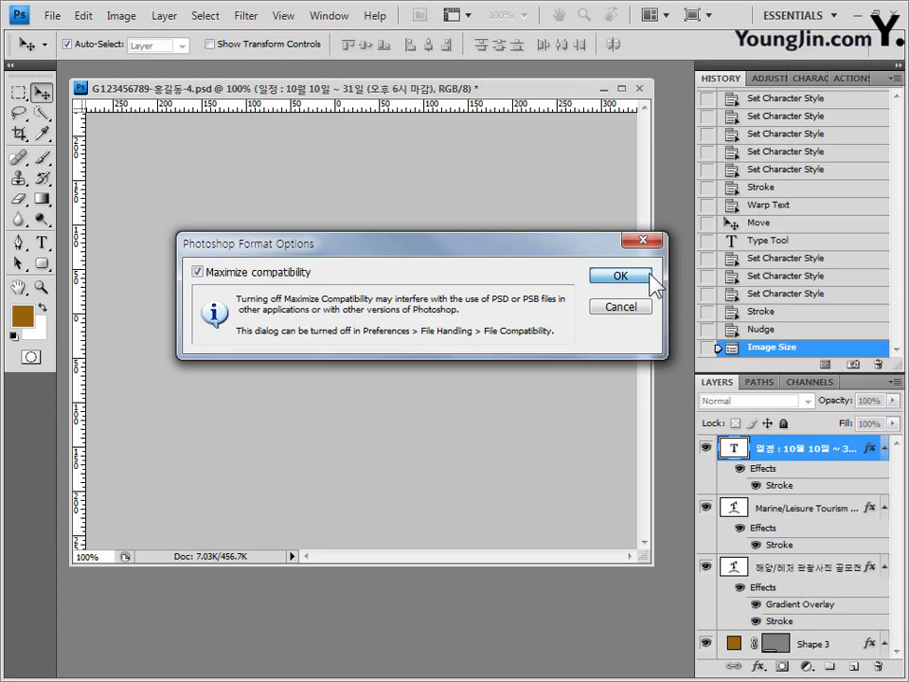
left_click(640, 278)
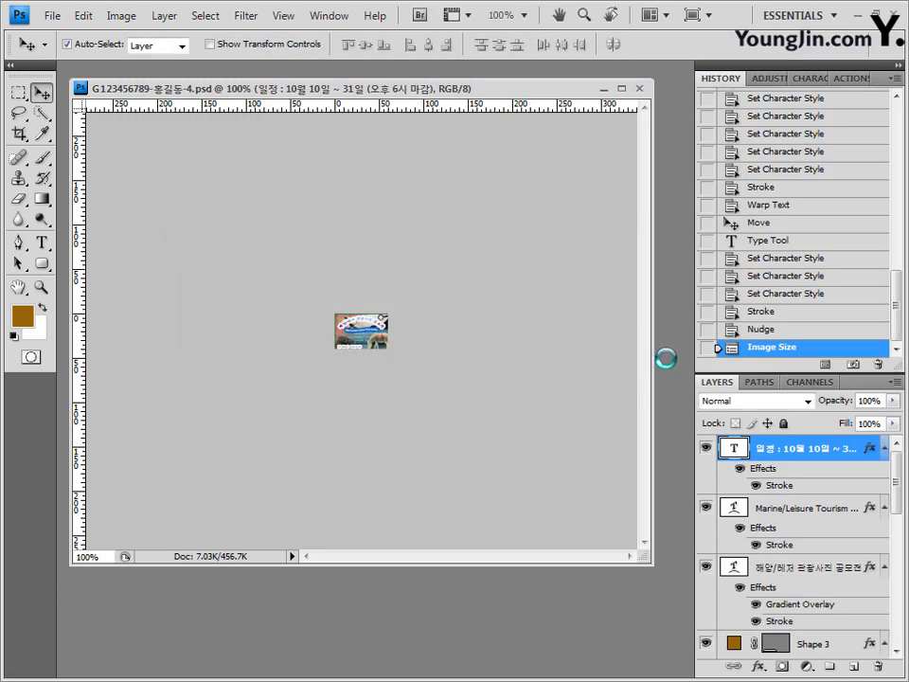
- Step the open document back in its history to the Nudge state, before the Image Size change
left_click(782, 332)
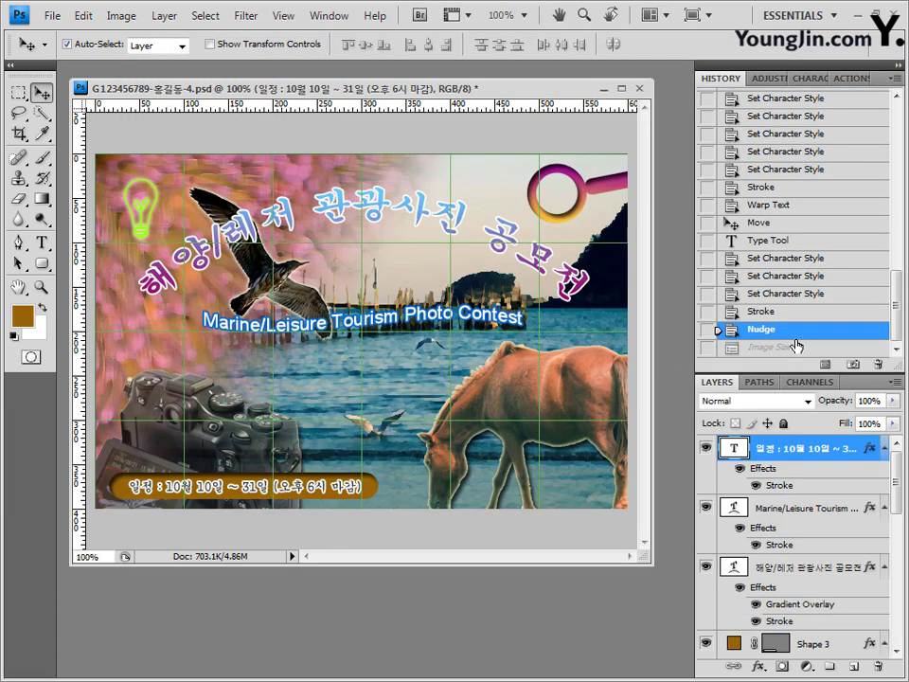
left_click(52, 15)
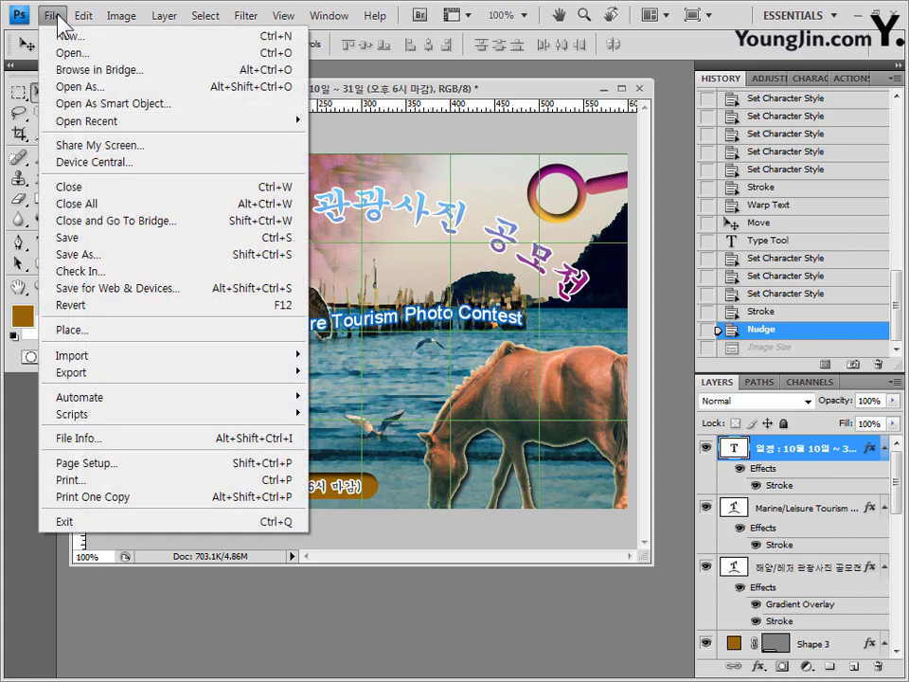
left_click(413, 95)
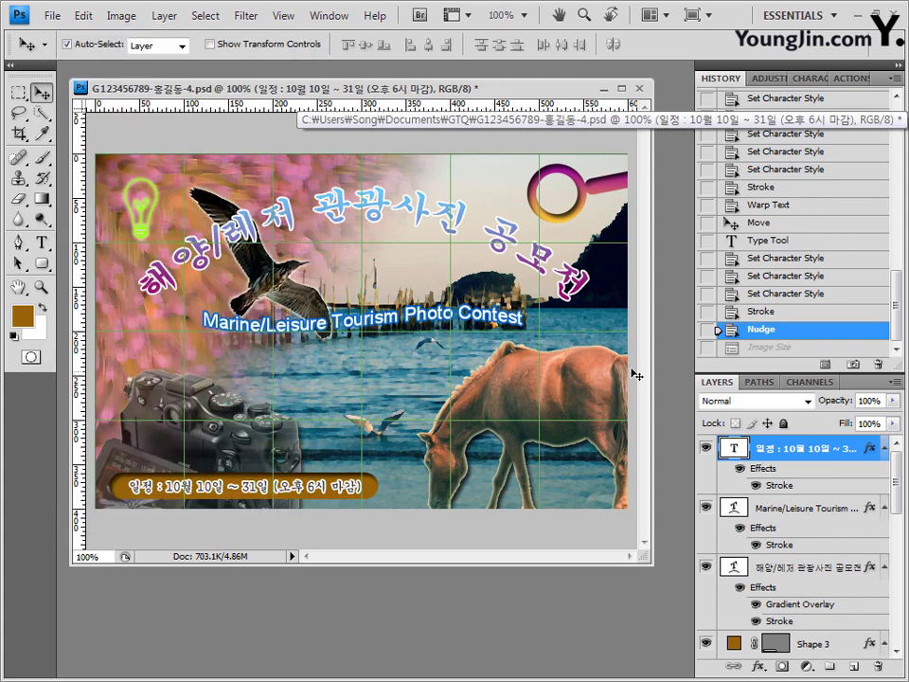